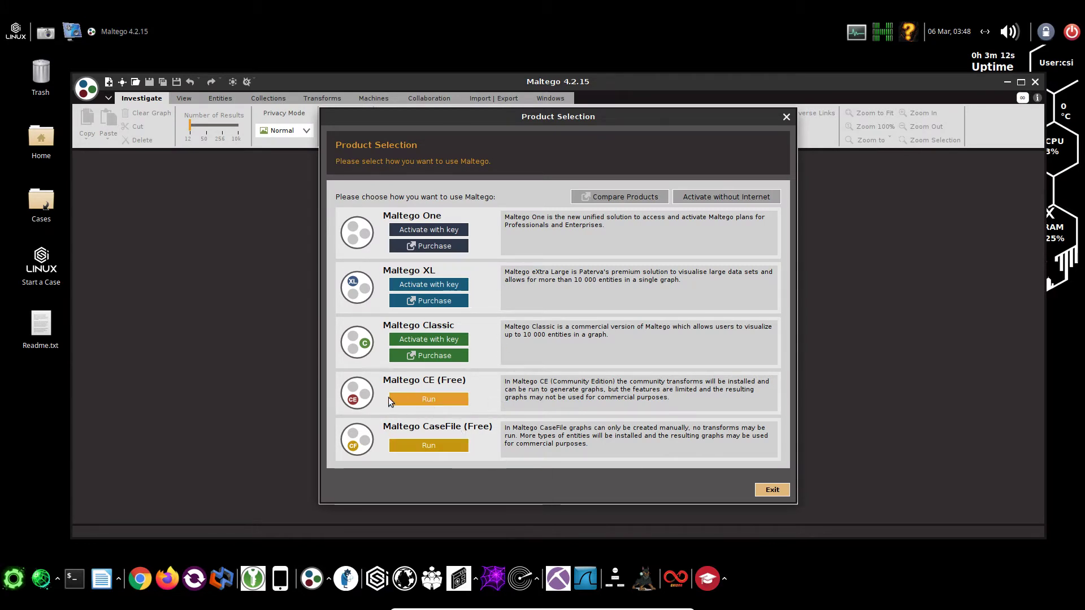
Choose Run under Maltego CE (Free) in the Product Selection dialog
{"action": "left_click", "coordinate": [428, 400]}
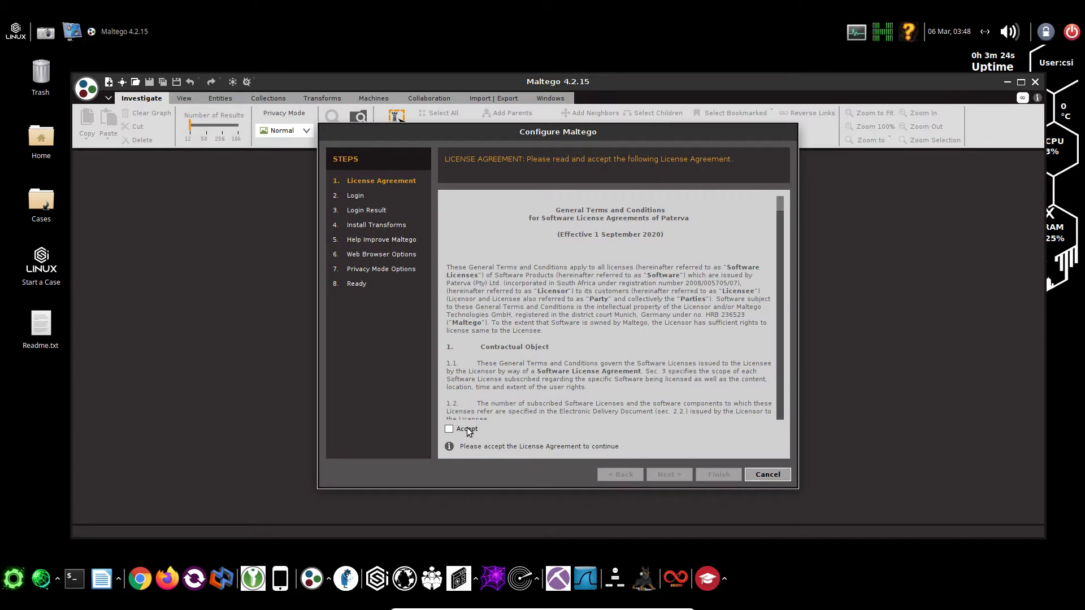
Accept the licence and continue past login and installation of 177 transforms, 74 entities and 8 machines
{"action": "left_click", "coordinate": [468, 430]}
{"action": "left_click", "coordinate": [675, 477]}
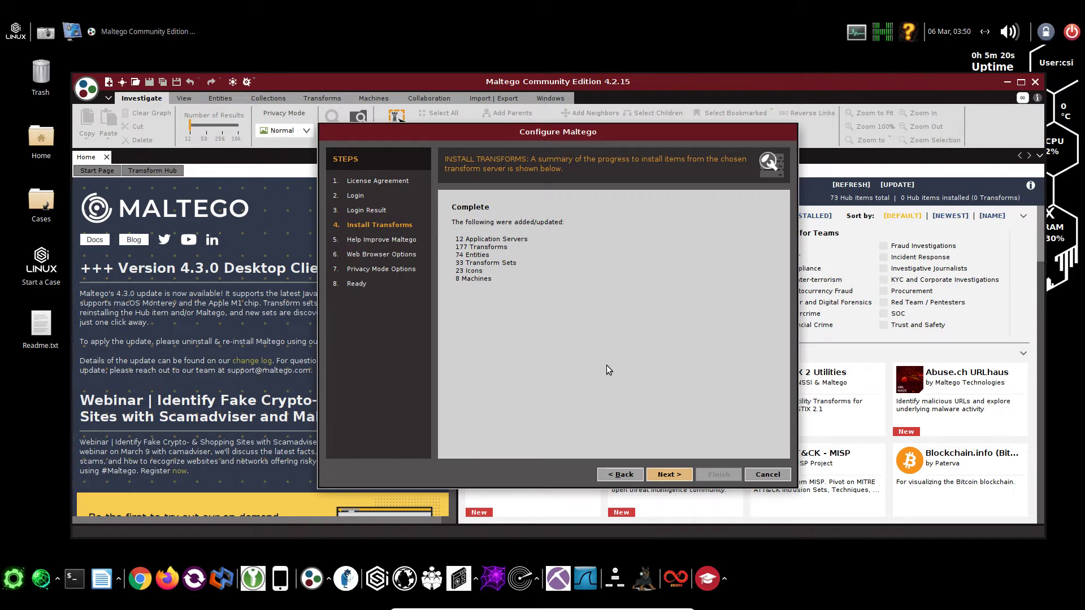
{"action": "left_click", "coordinate": [661, 474]}
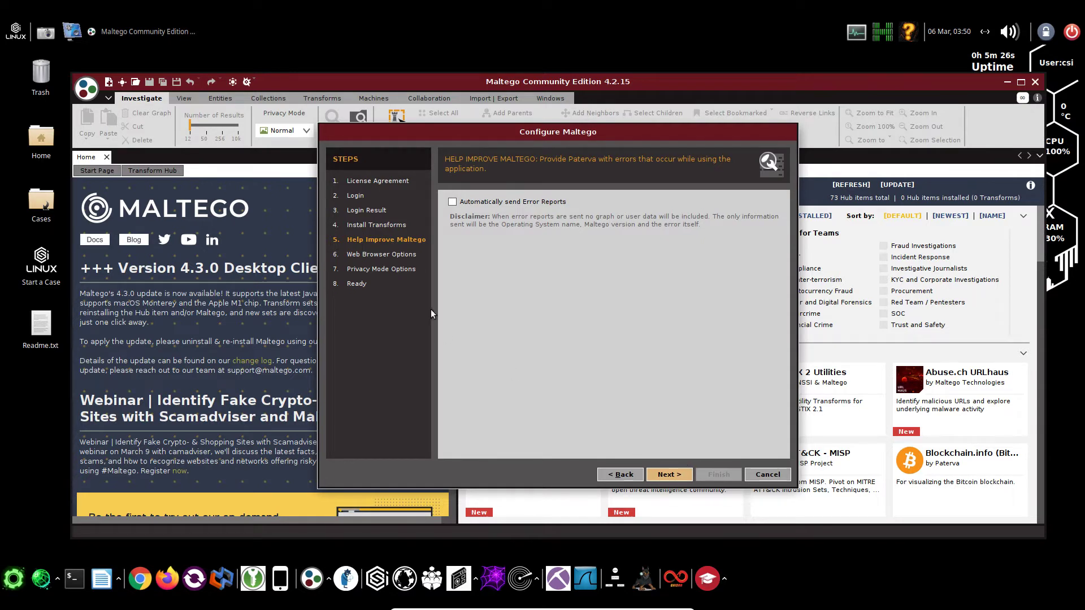
Leave error reports unchecked and select Firefox as the web browser
{"action": "left_click", "coordinate": [681, 475]}
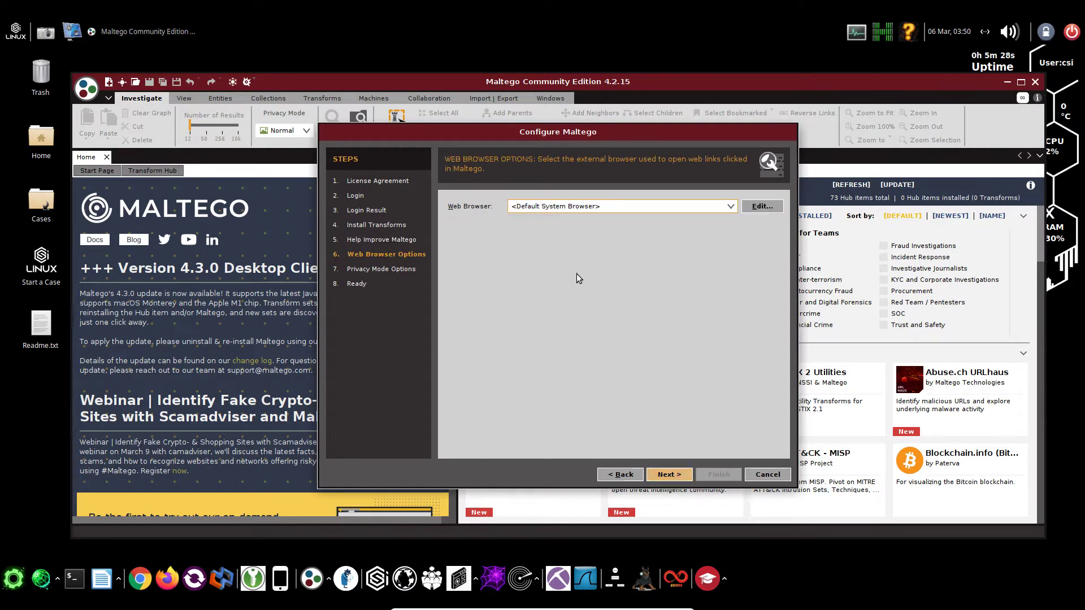
{"action": "left_click", "coordinate": [597, 210]}
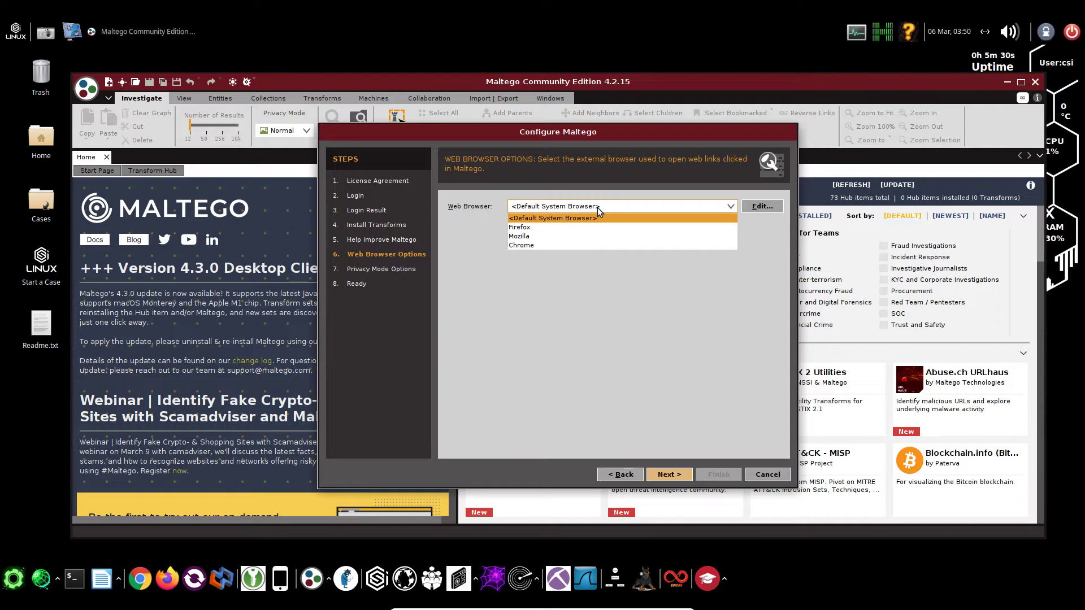
{"action": "left_click", "coordinate": [576, 228]}
{"action": "left_click", "coordinate": [669, 474]}
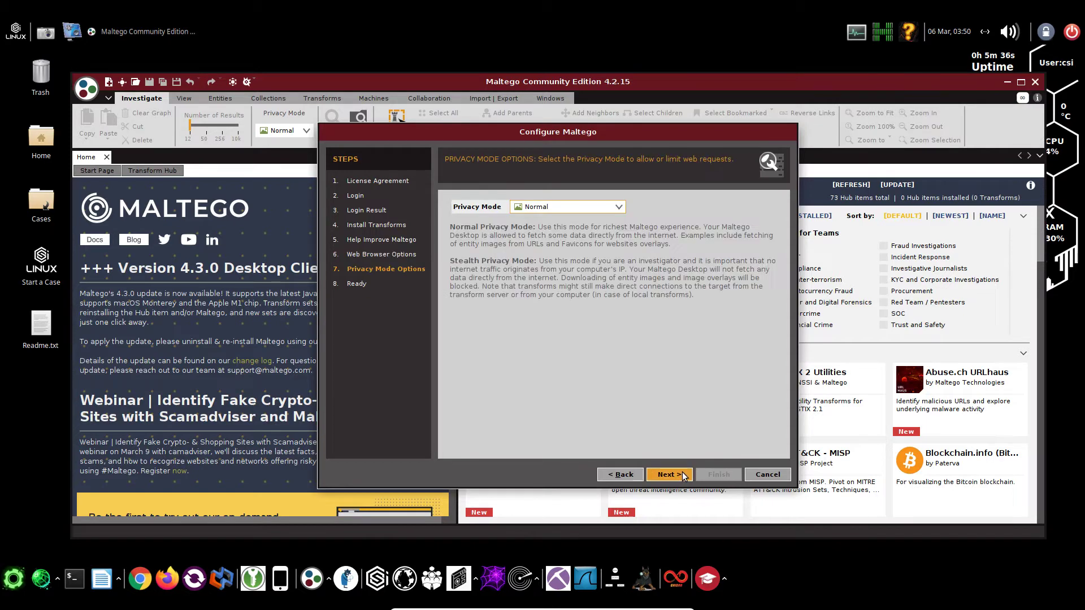
Keep Normal privacy mode and finish the wizard to open a blank New Graph (1)
{"action": "left_click", "coordinate": [556, 209]}
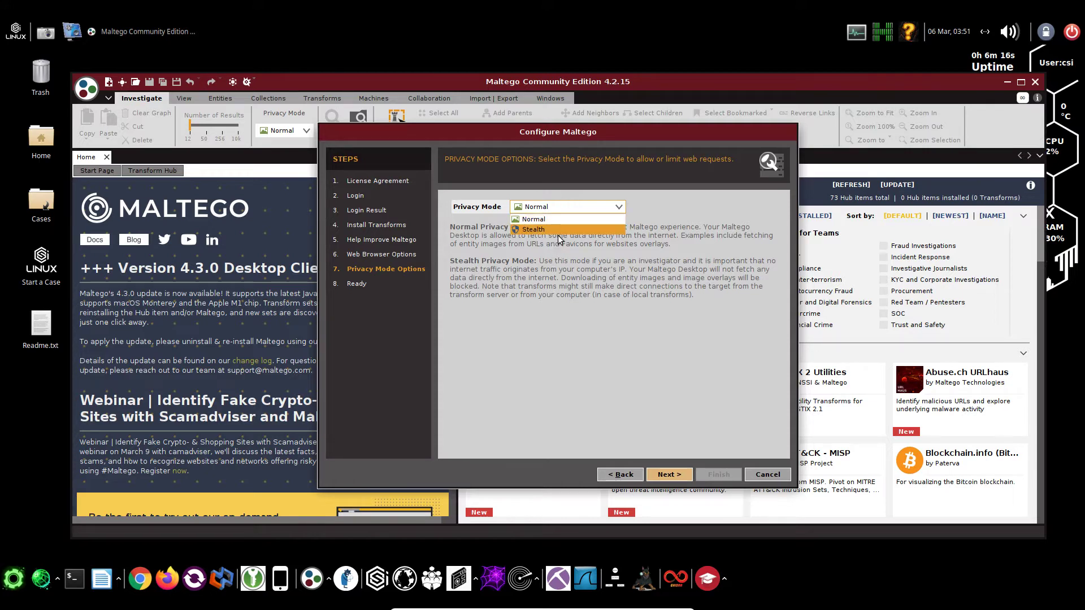
{"action": "left_click", "coordinate": [555, 219]}
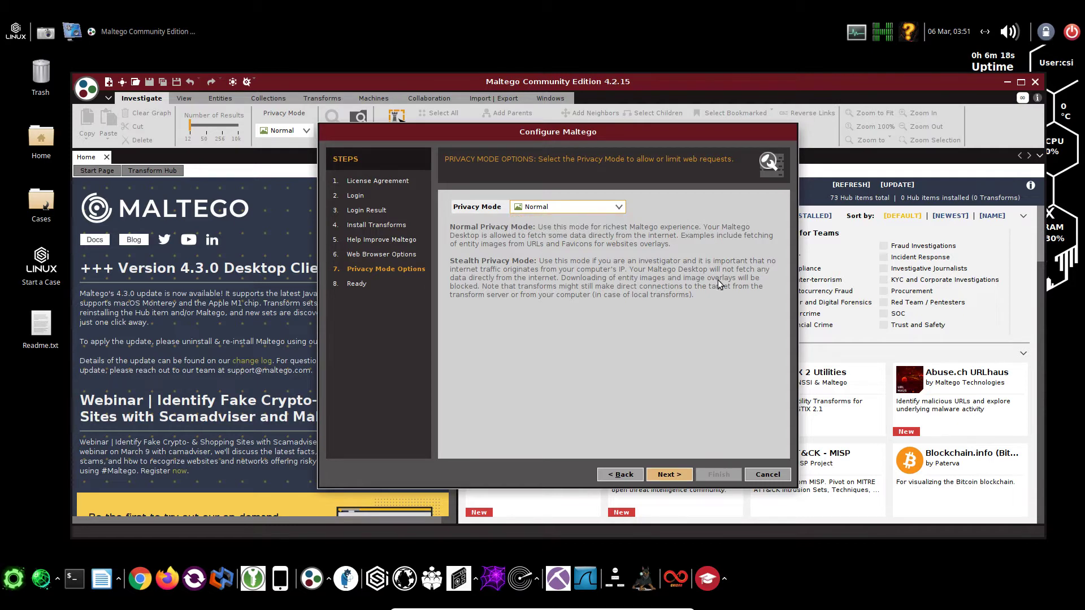
{"action": "left_click", "coordinate": [679, 477]}
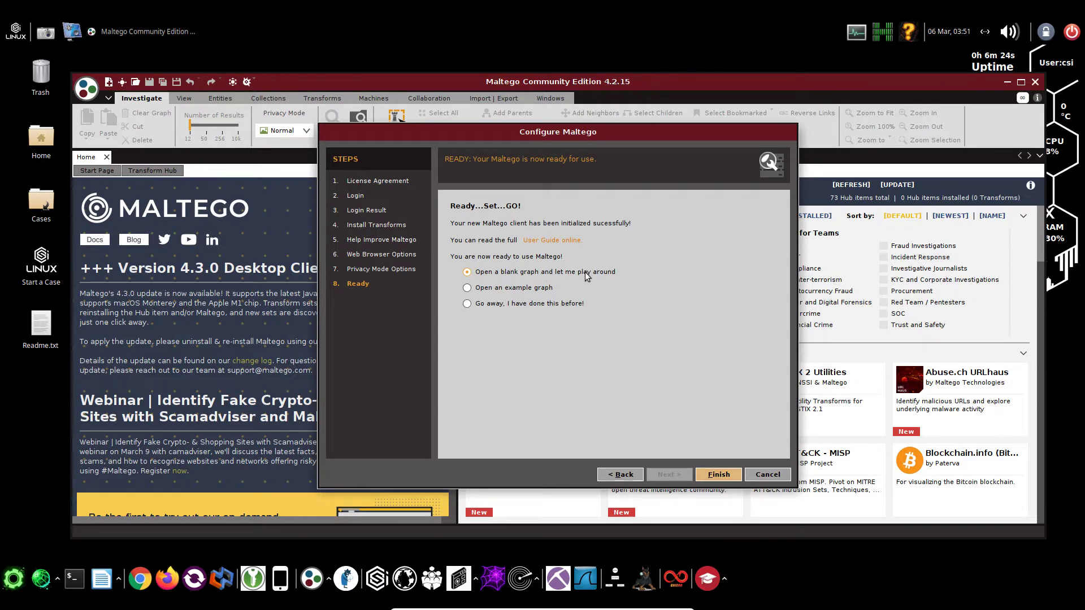
{"action": "left_click", "coordinate": [720, 476]}
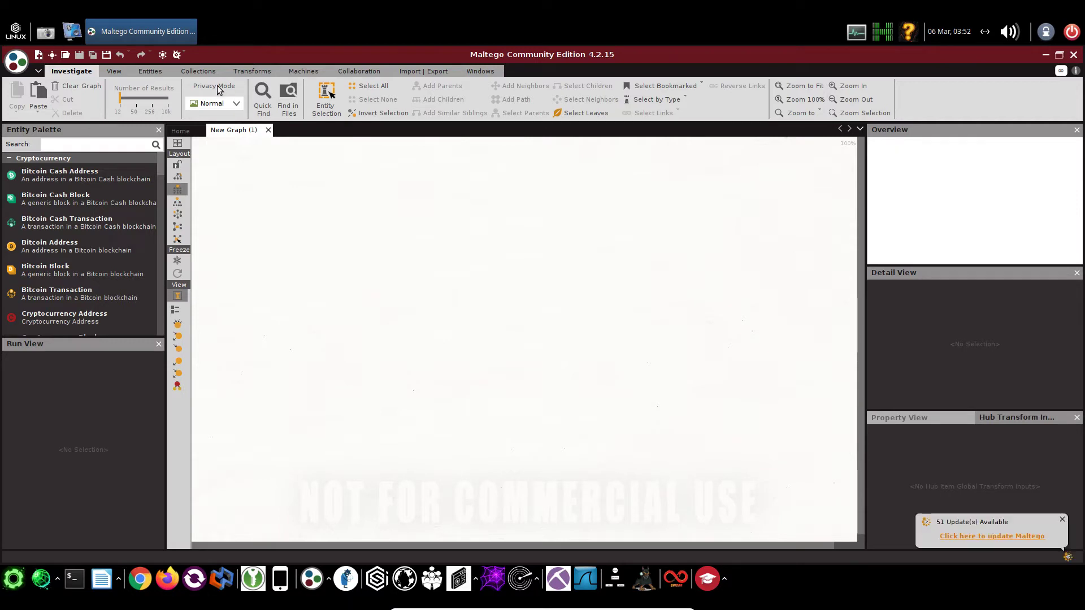
Restore and re-maximize the main window, then open Options from the application menu
{"action": "double_click", "coordinate": [275, 53]}
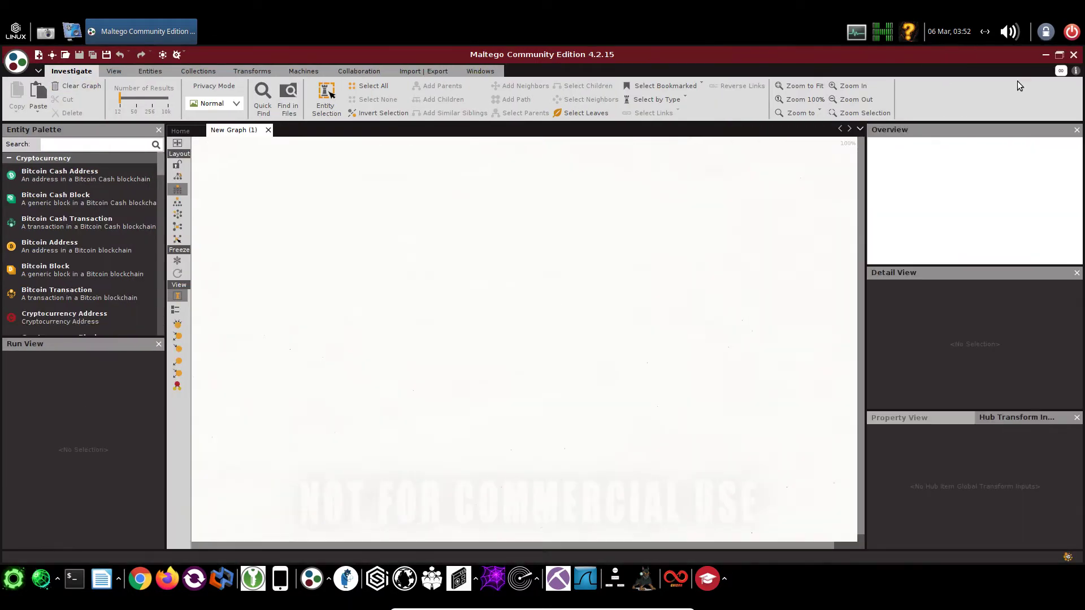
{"action": "left_click", "coordinate": [1022, 82]}
{"action": "left_click", "coordinate": [19, 63]}
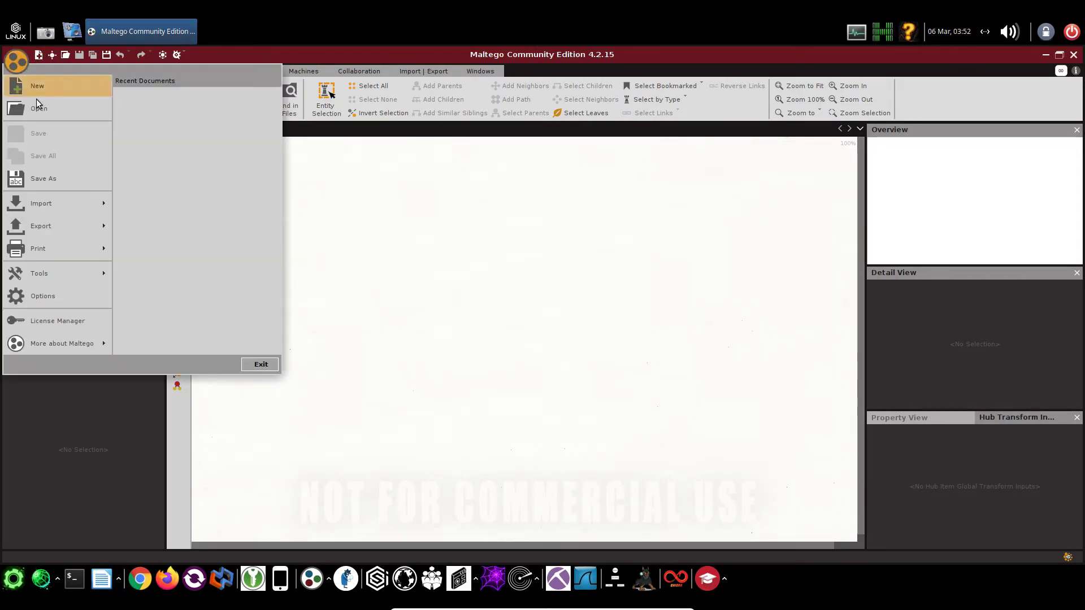
{"action": "left_click", "coordinate": [60, 295]}
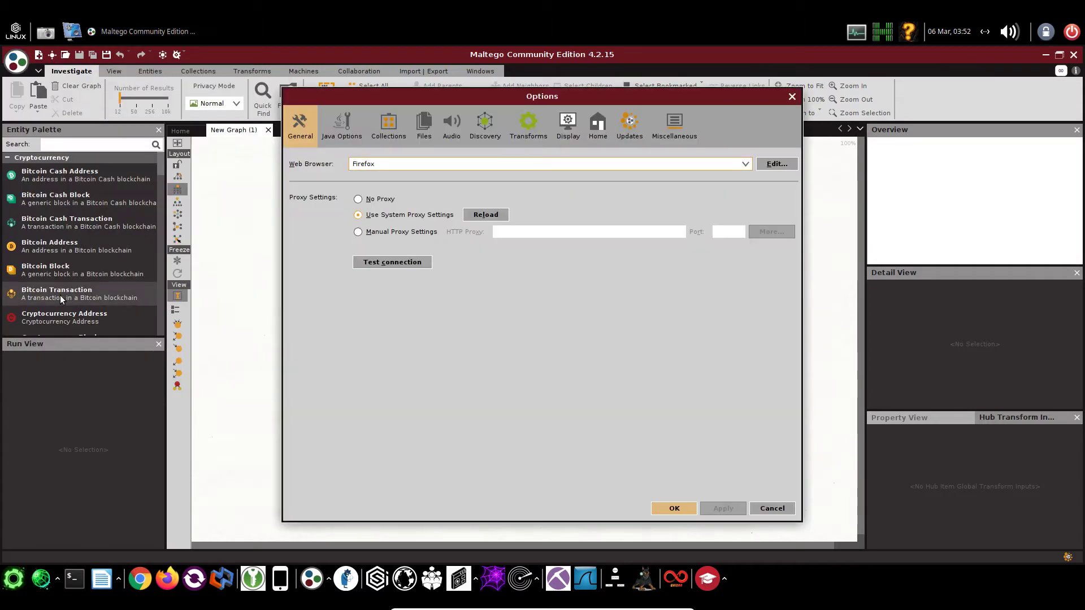
Review Java (Max Memory 6800), Collections, Files, Audio and Discovery options, replacing current icons with discovered ones
{"action": "left_click", "coordinate": [345, 138]}
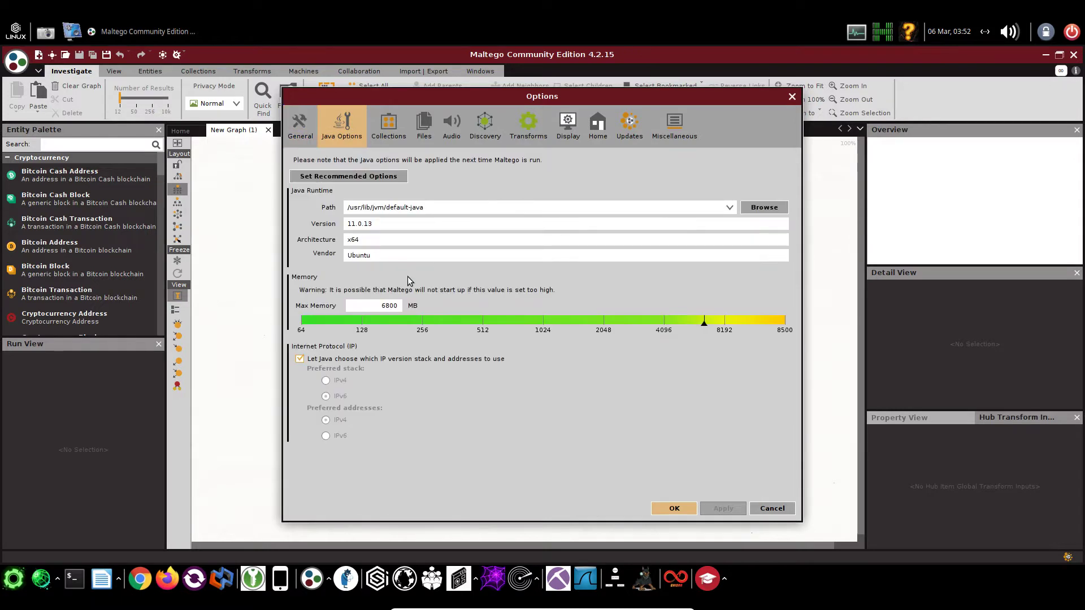
{"action": "left_click", "coordinate": [385, 307]}
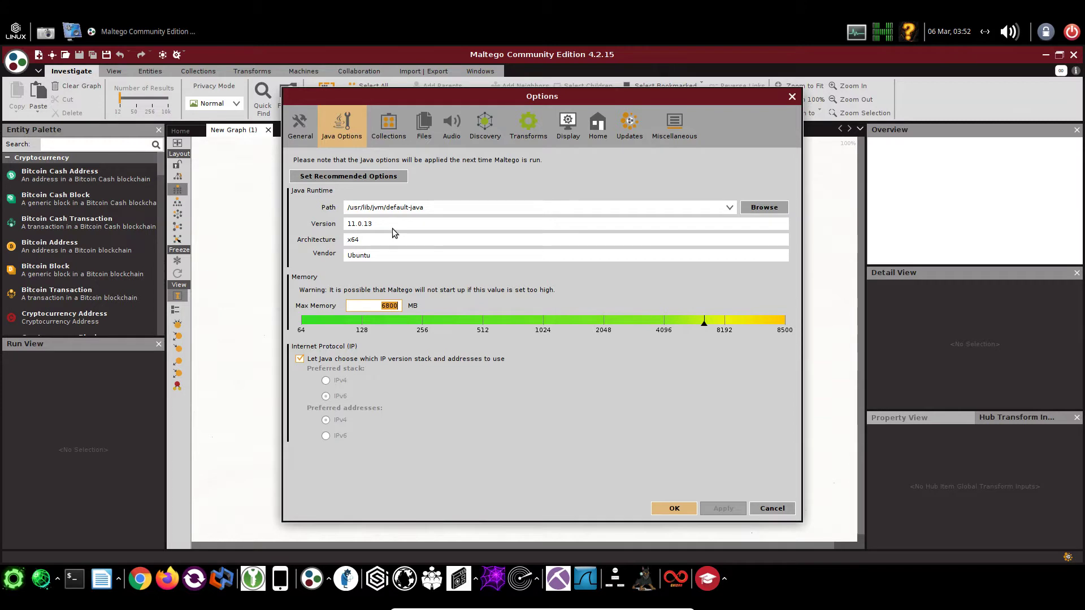
{"action": "left_click", "coordinate": [395, 130]}
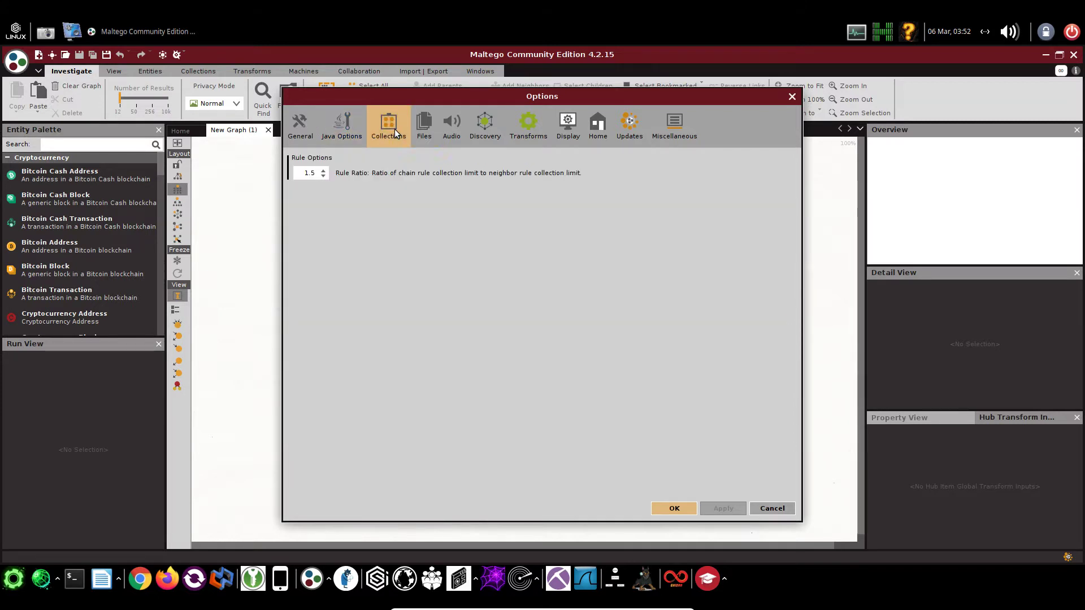
{"action": "left_click", "coordinate": [421, 129]}
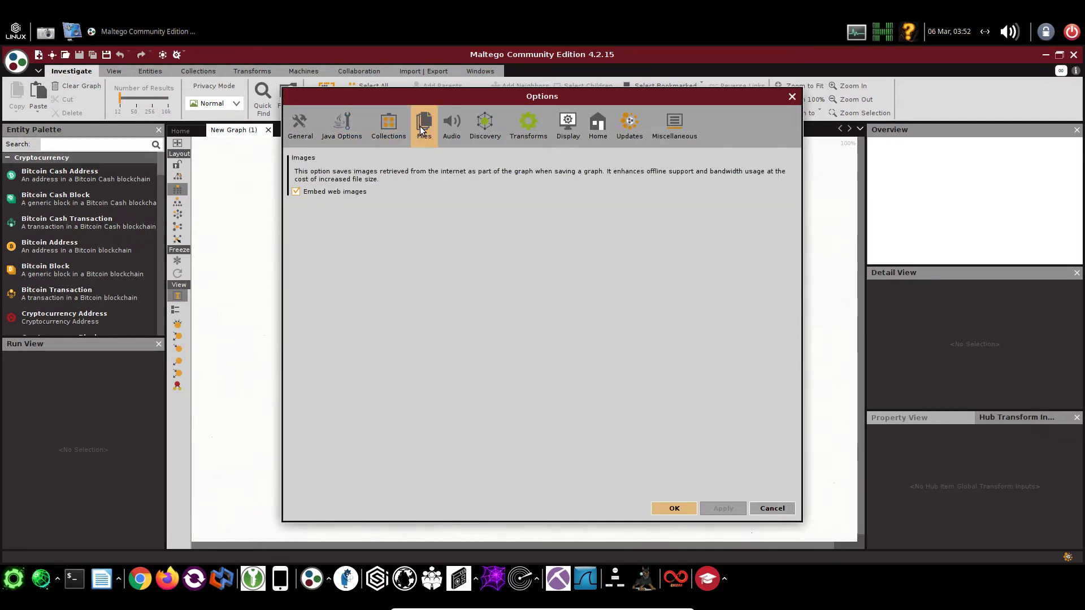
{"action": "left_click", "coordinate": [362, 122]}
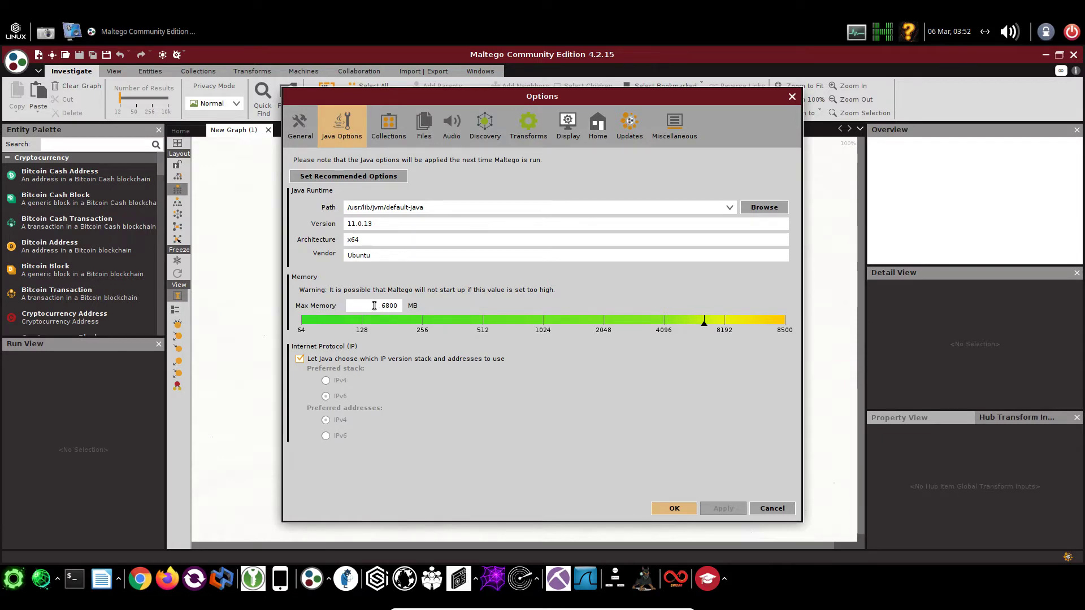
{"action": "left_click", "coordinate": [451, 125]}
{"action": "left_click", "coordinate": [431, 131]}
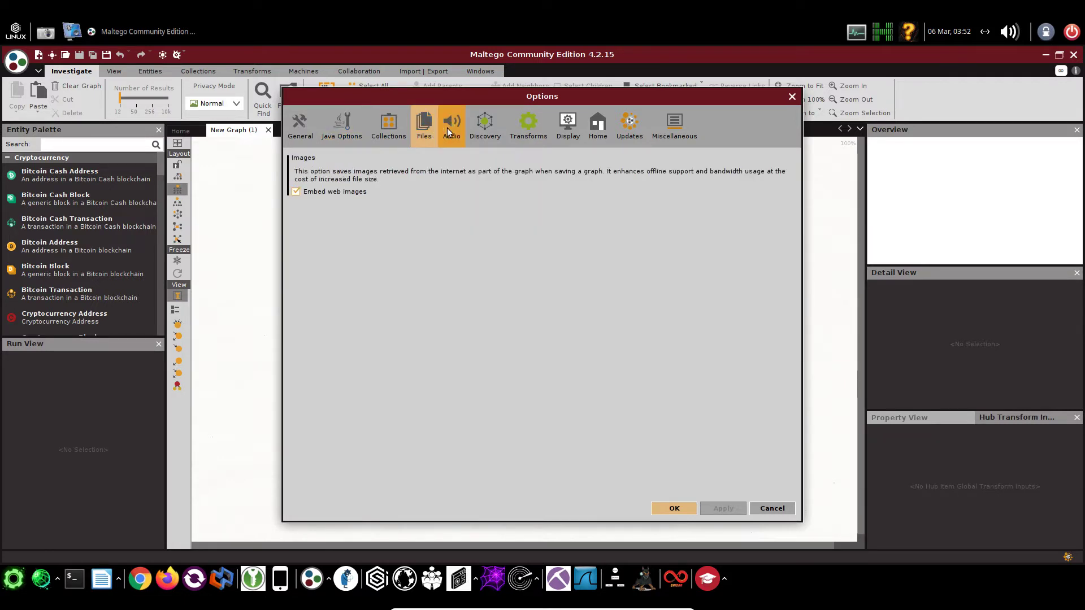
{"action": "left_click", "coordinate": [450, 123]}
{"action": "left_click", "coordinate": [478, 132]}
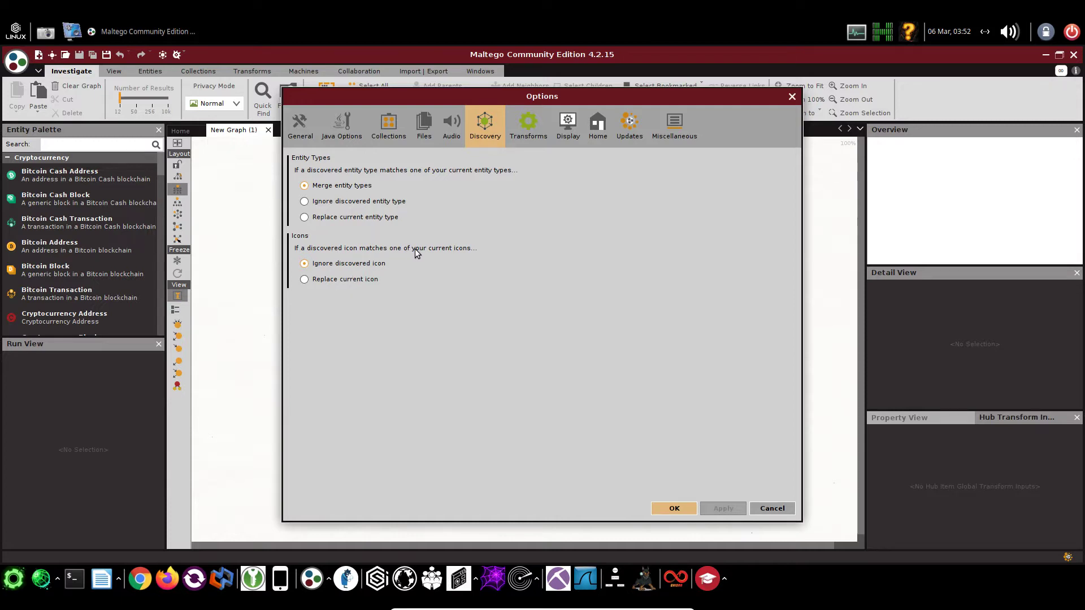
{"action": "left_click", "coordinate": [378, 280]}
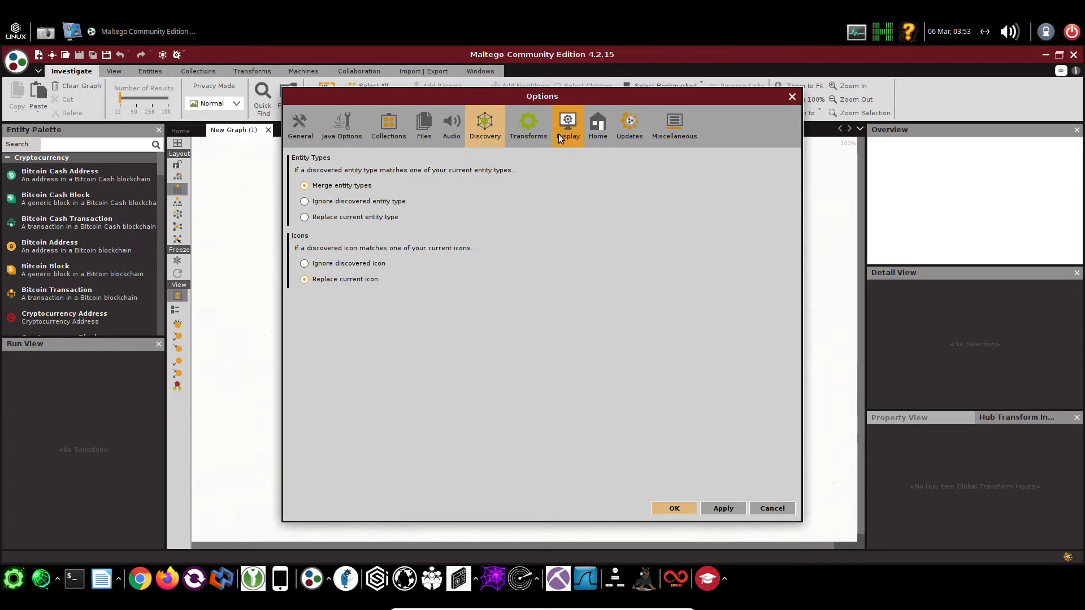
Set Display font antialiasing rendering to ON and apply the change
{"action": "left_click", "coordinate": [531, 128]}
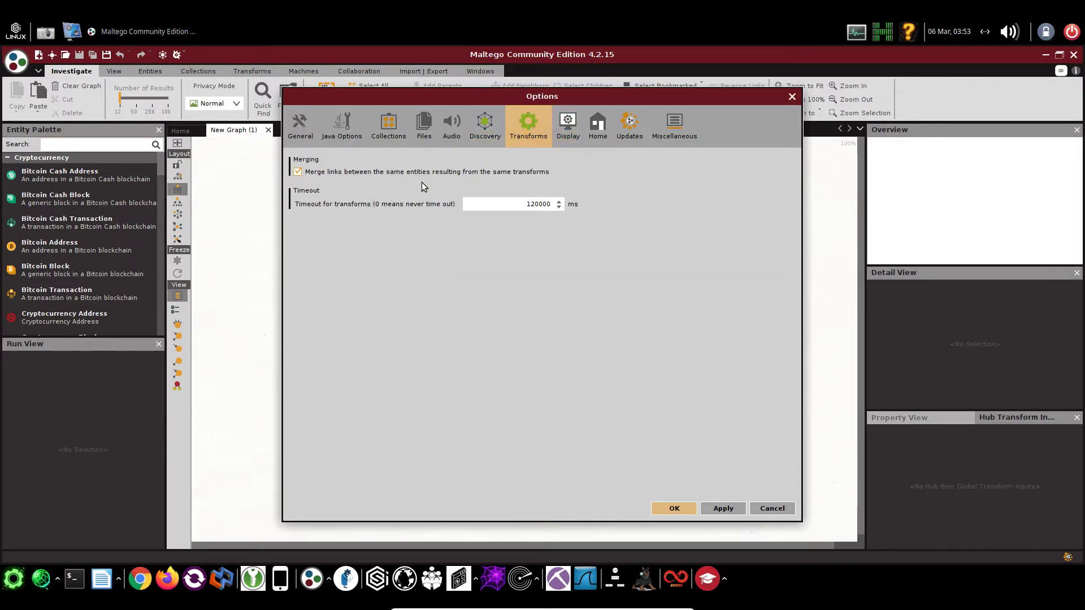
{"action": "left_click", "coordinate": [583, 130]}
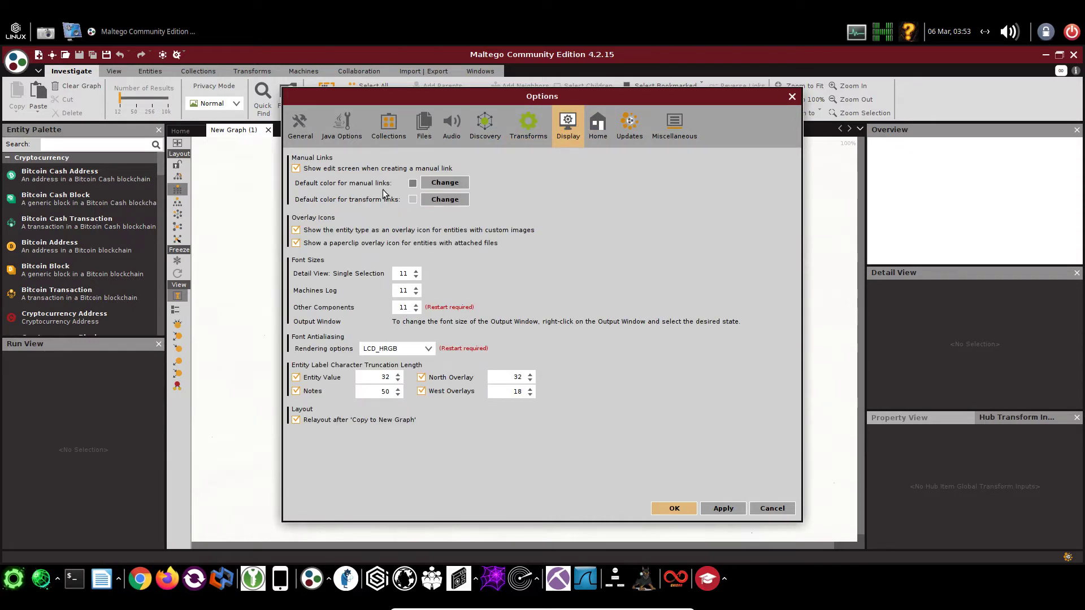
{"action": "left_click", "coordinate": [423, 350]}
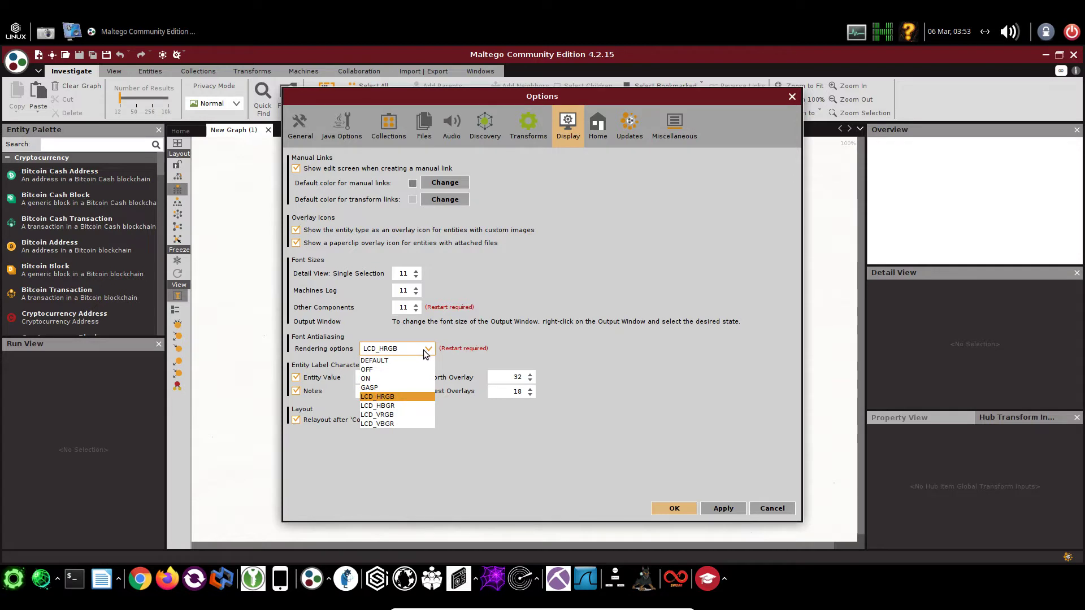
{"action": "left_click", "coordinate": [424, 350]}
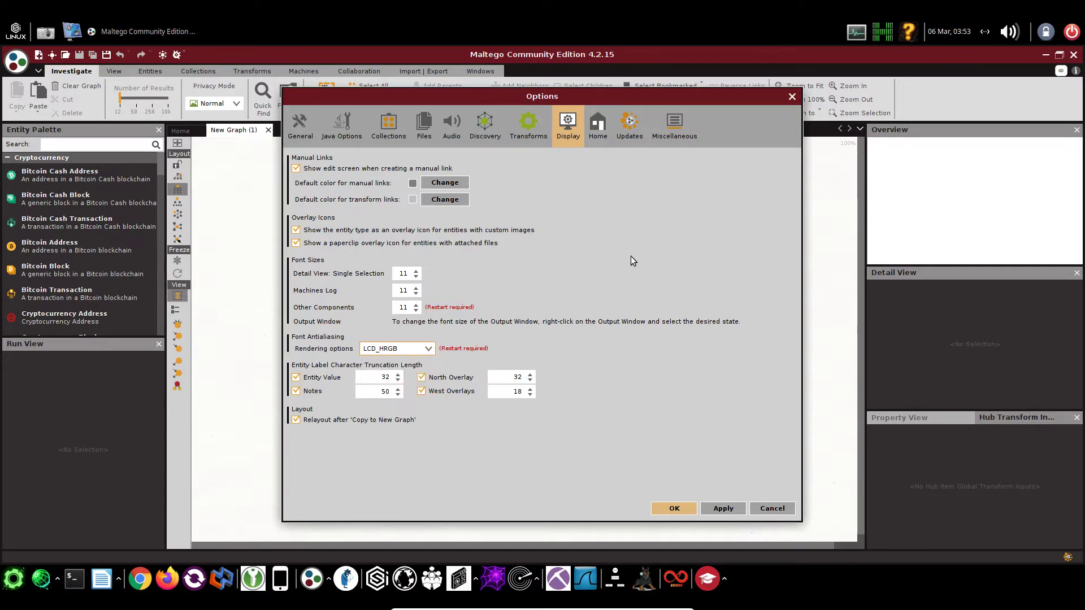
{"action": "left_click", "coordinate": [417, 348]}
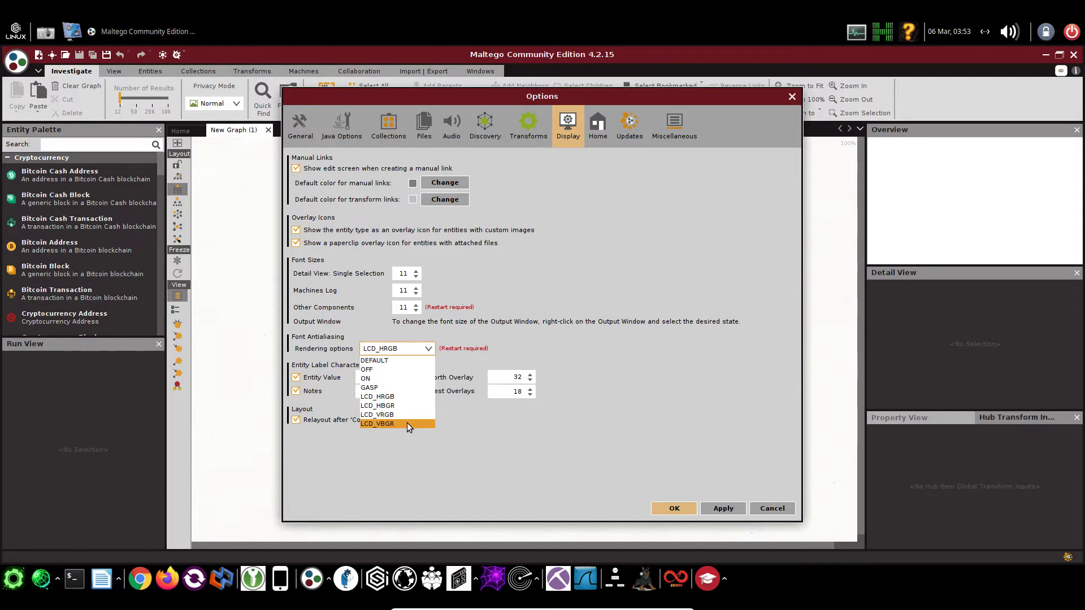
{"action": "left_click", "coordinate": [407, 379]}
{"action": "left_click", "coordinate": [727, 511]}
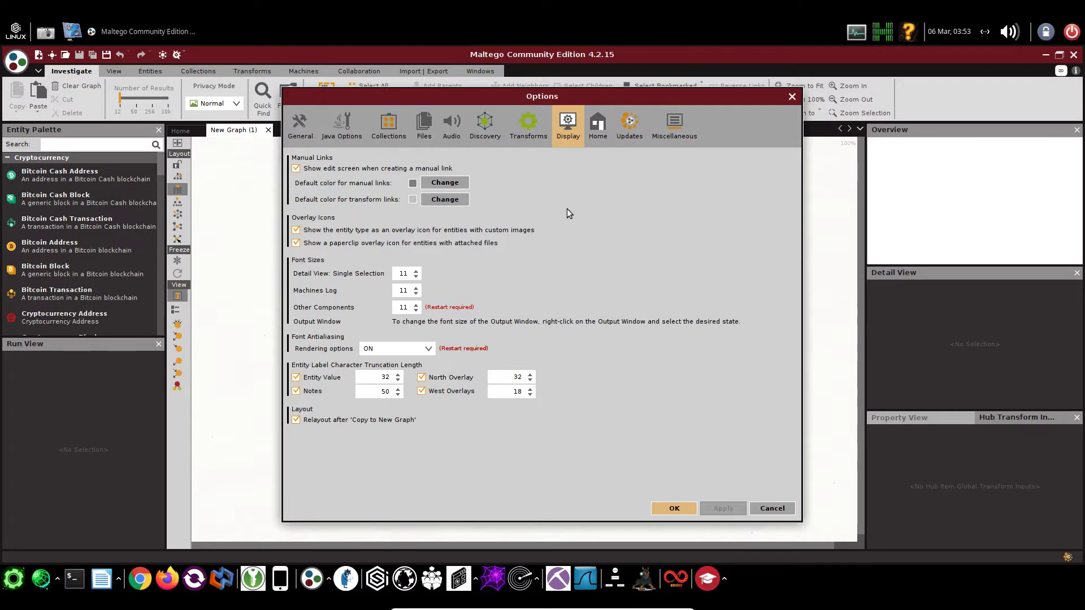
Review Home, Updates and Miscellaneous pages, leaving automatic update checks on, then close Options
{"action": "left_click", "coordinate": [598, 126]}
{"action": "left_click", "coordinate": [632, 123]}
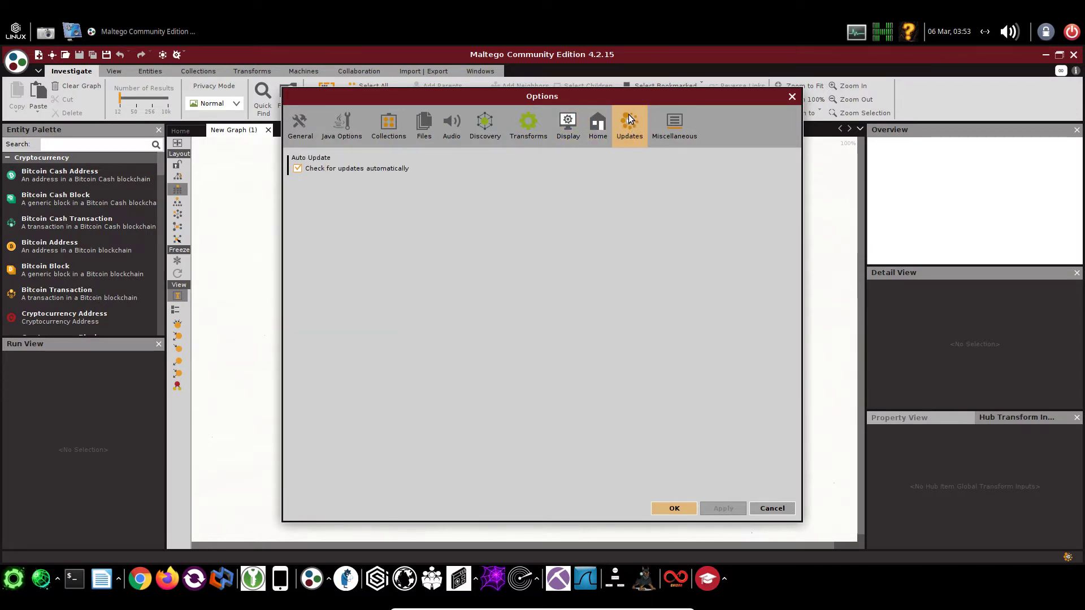
{"action": "left_click", "coordinate": [672, 123]}
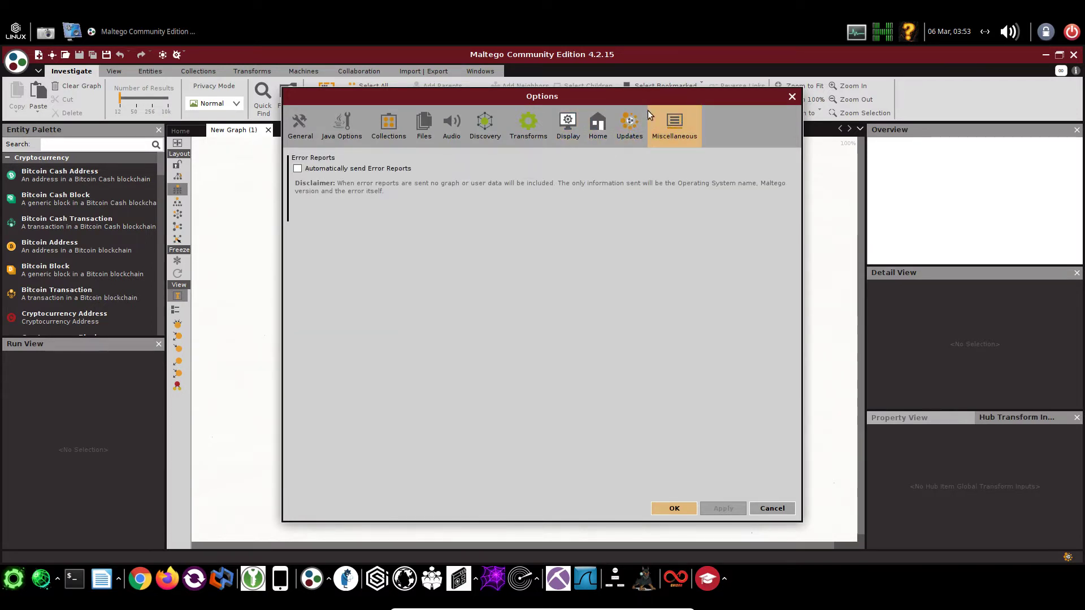
{"action": "left_click", "coordinate": [630, 126]}
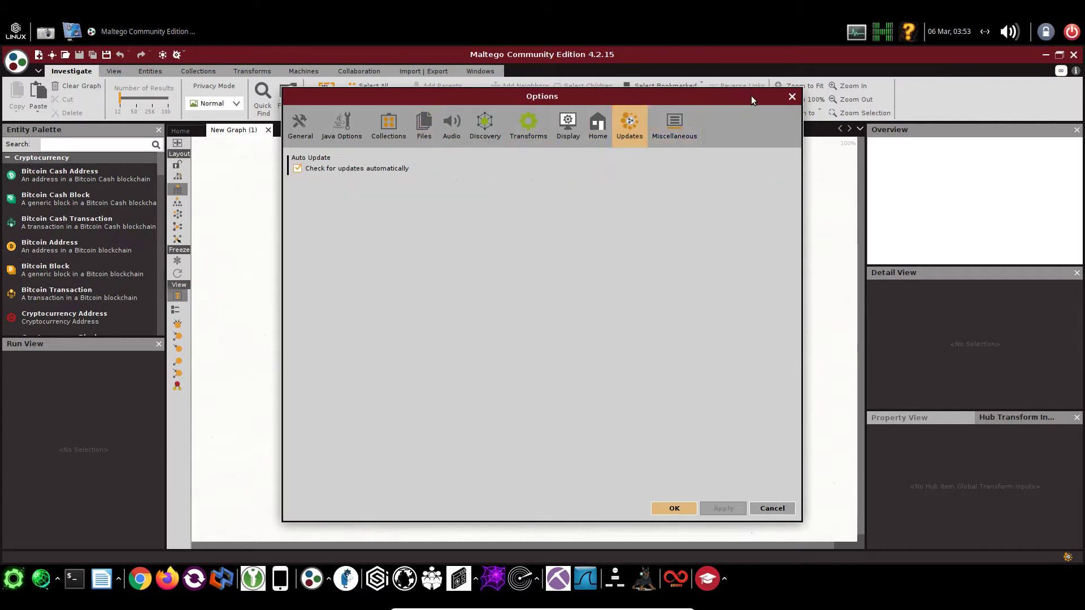
{"action": "left_click", "coordinate": [792, 97]}
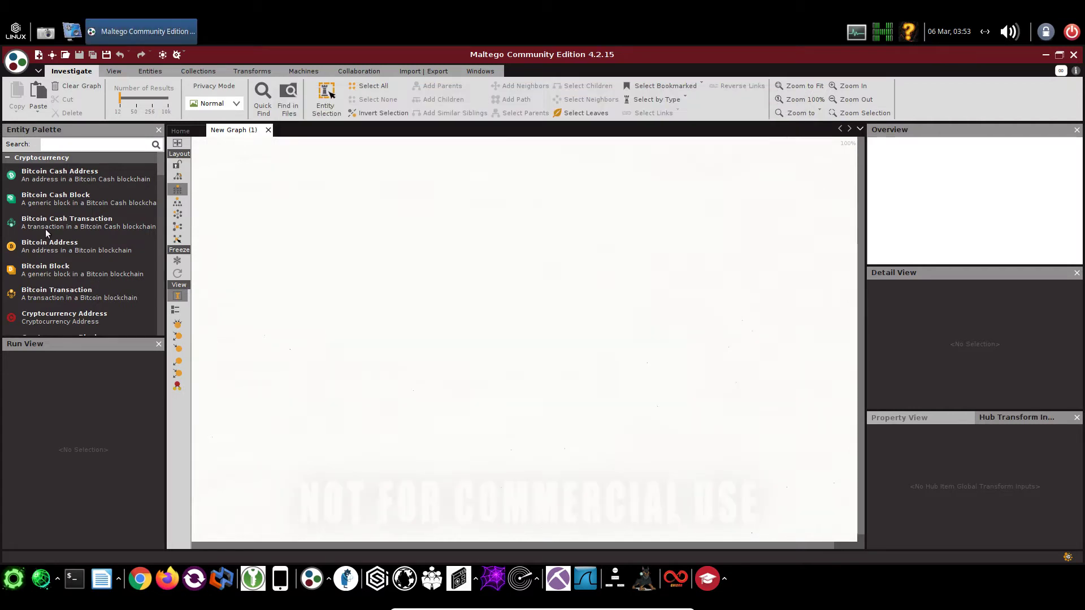
Run Tools > Check for Updates, start installing the 51 updates found, and launch Firefox
{"action": "left_click", "coordinate": [16, 61]}
{"action": "mouse_move", "coordinate": [55, 351]}
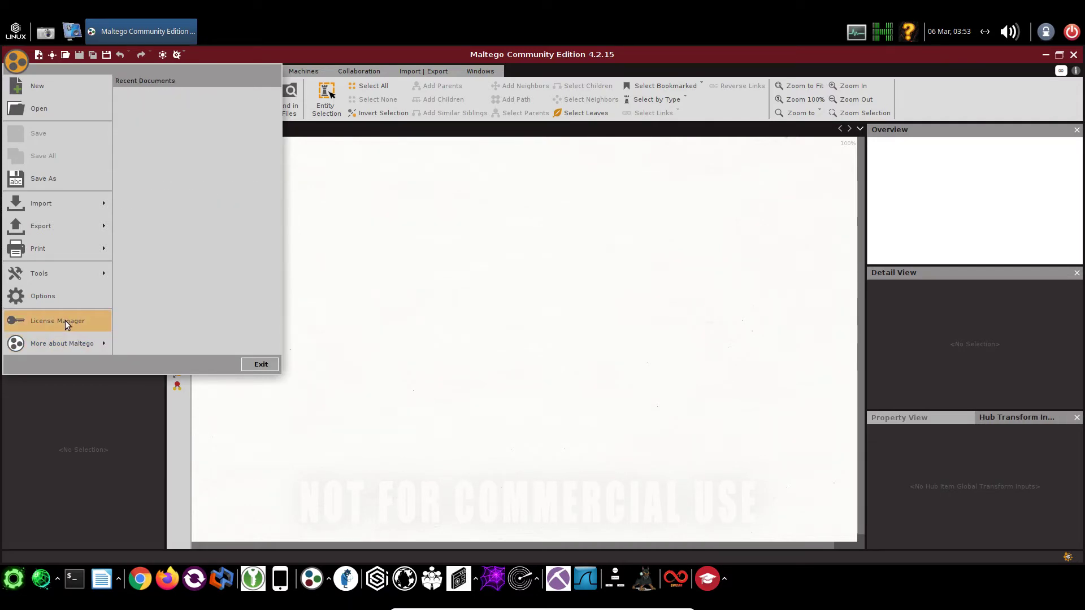
{"action": "mouse_move", "coordinate": [82, 268]}
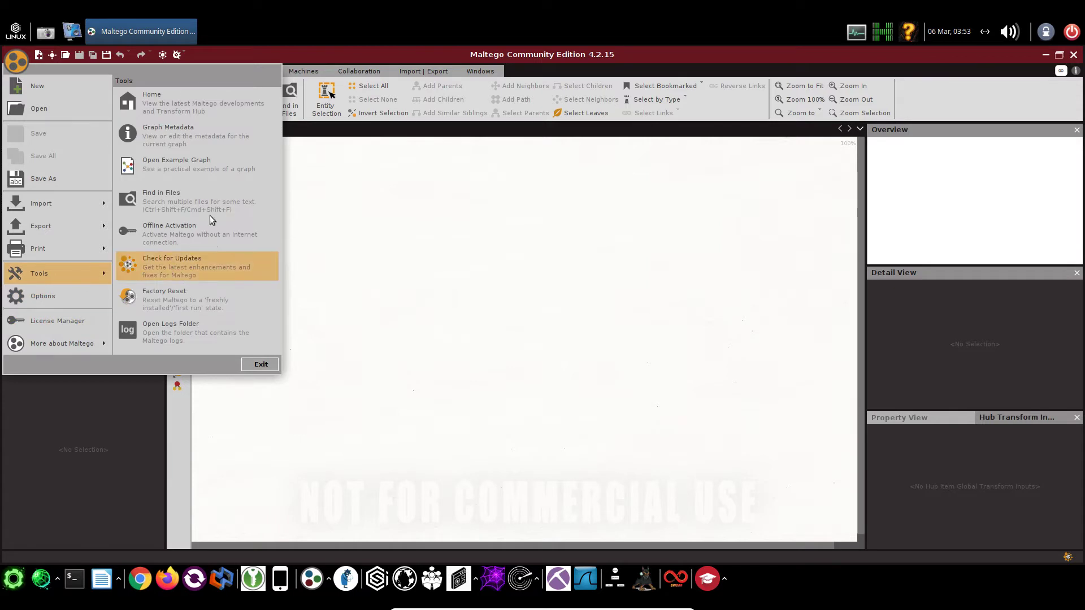
{"action": "left_click", "coordinate": [198, 268]}
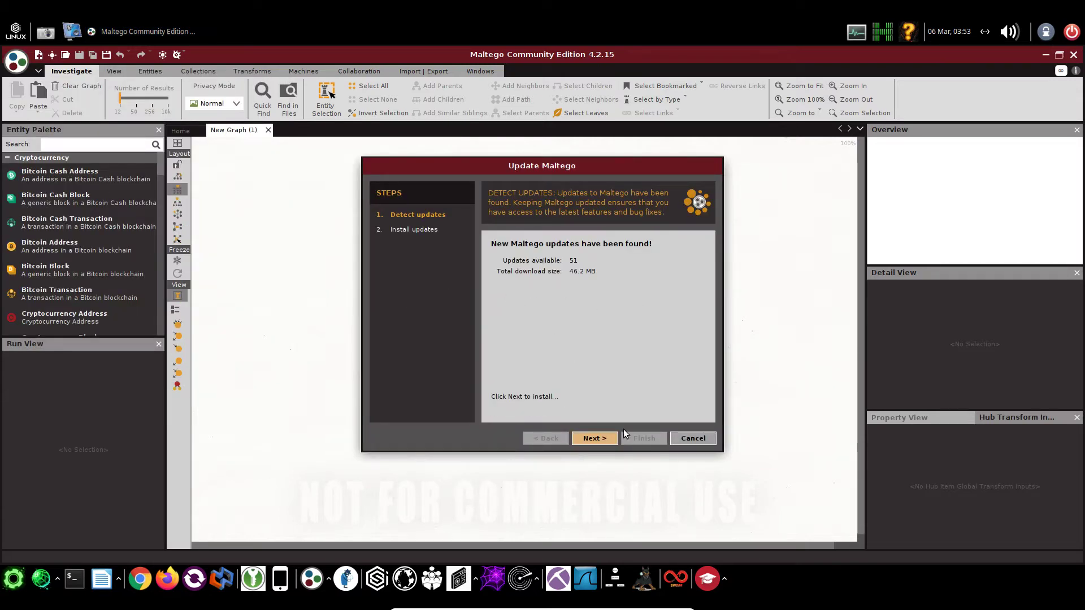
{"action": "left_click", "coordinate": [603, 439]}
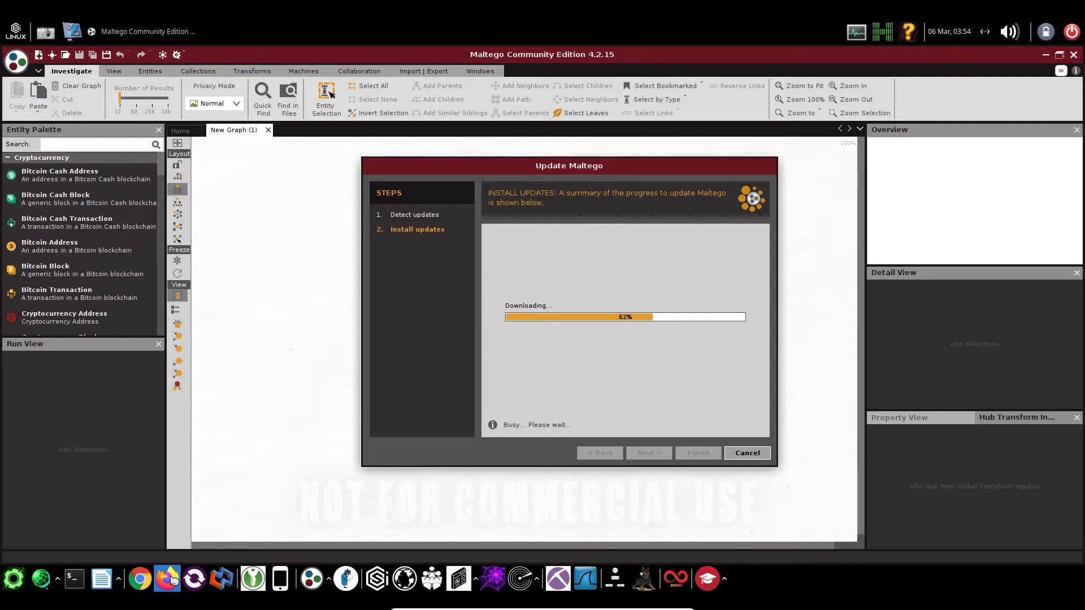
{"action": "left_click", "coordinate": [168, 579]}
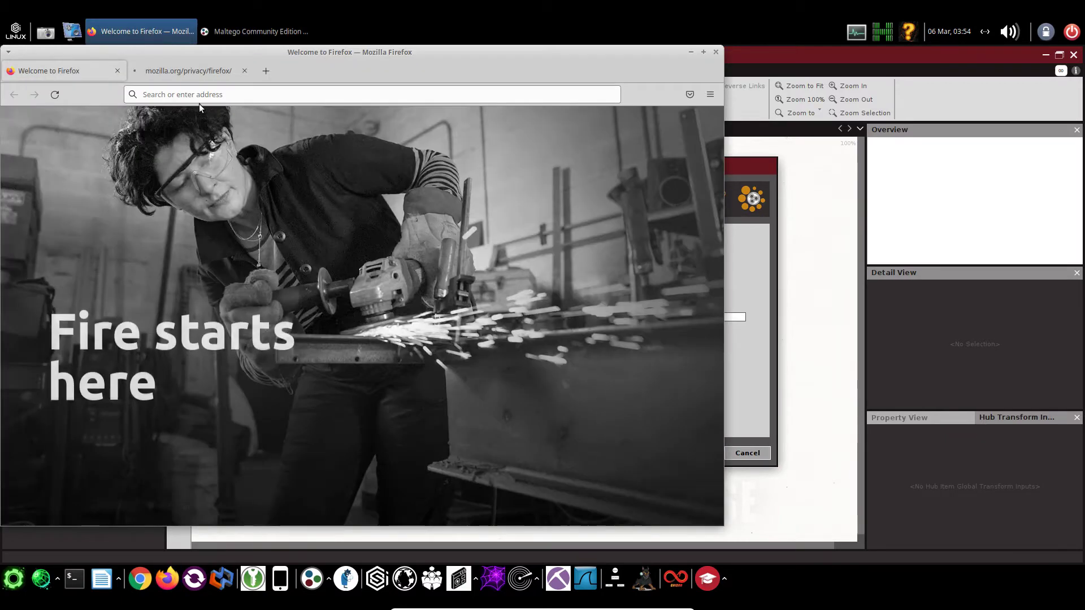
{"action": "left_click_drag", "start_coordinate": [277, 49], "coordinate": [461, 65]}
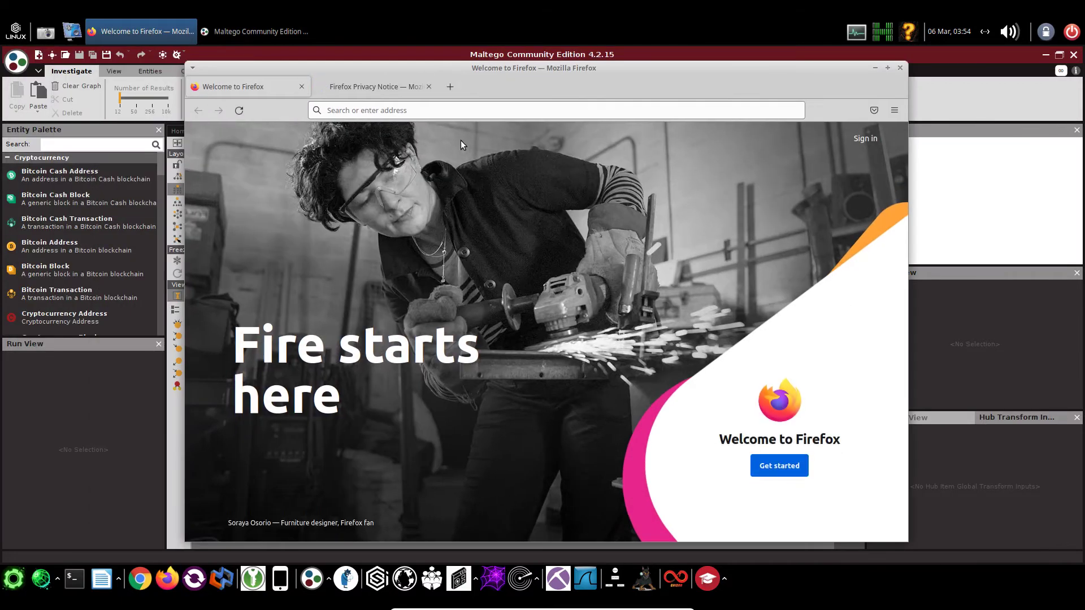
{"action": "left_click", "coordinate": [438, 110]}
{"action": "type", "text": "https://github.com/soxoj/maigret-maltego"}
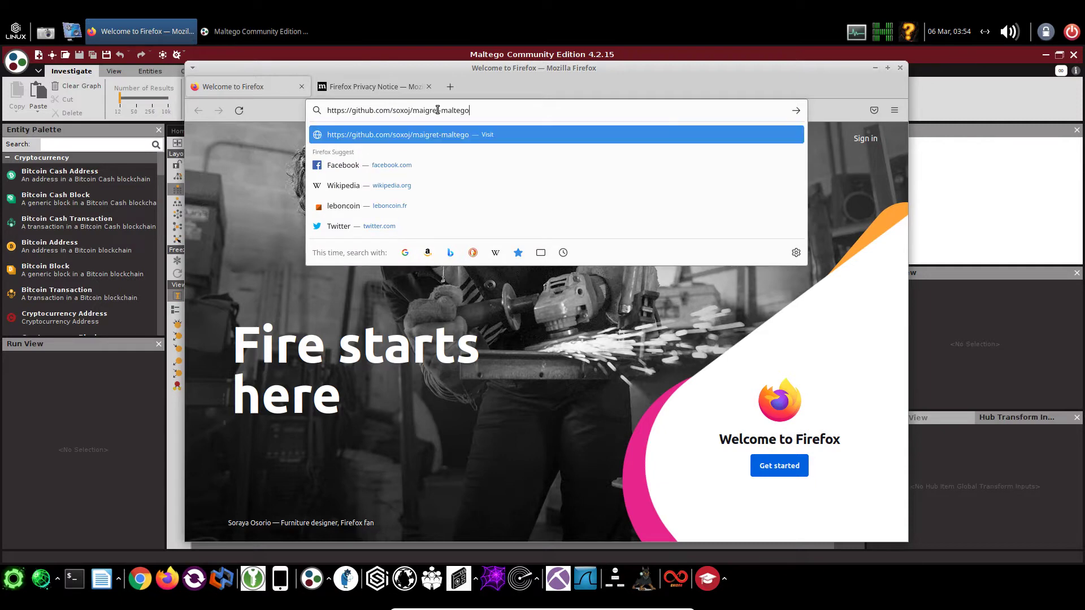
{"action": "key", "text": "Return"}
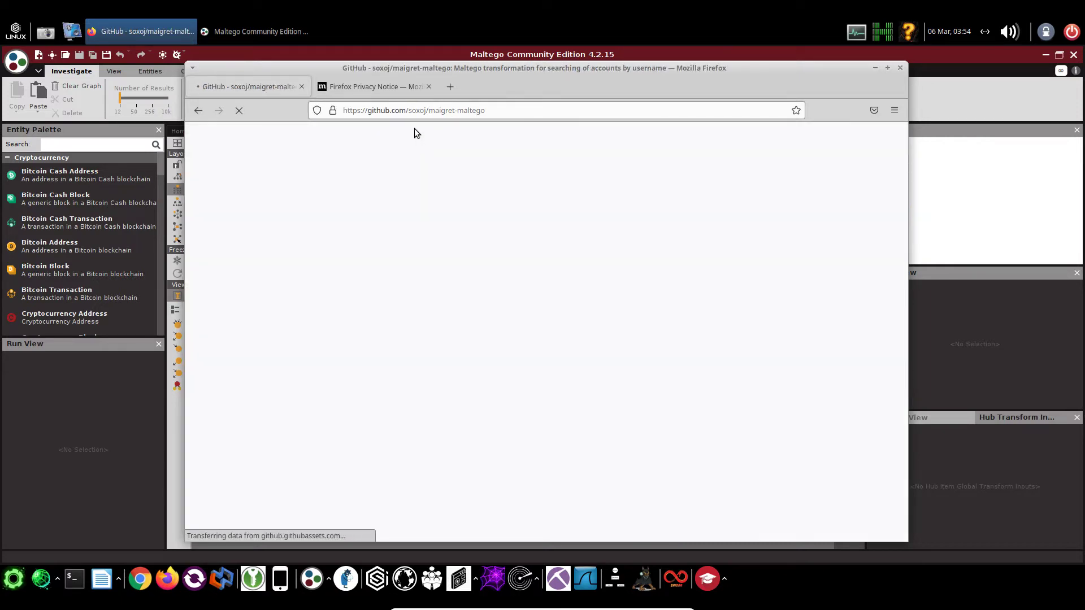
{"action": "left_click", "coordinate": [520, 53]}
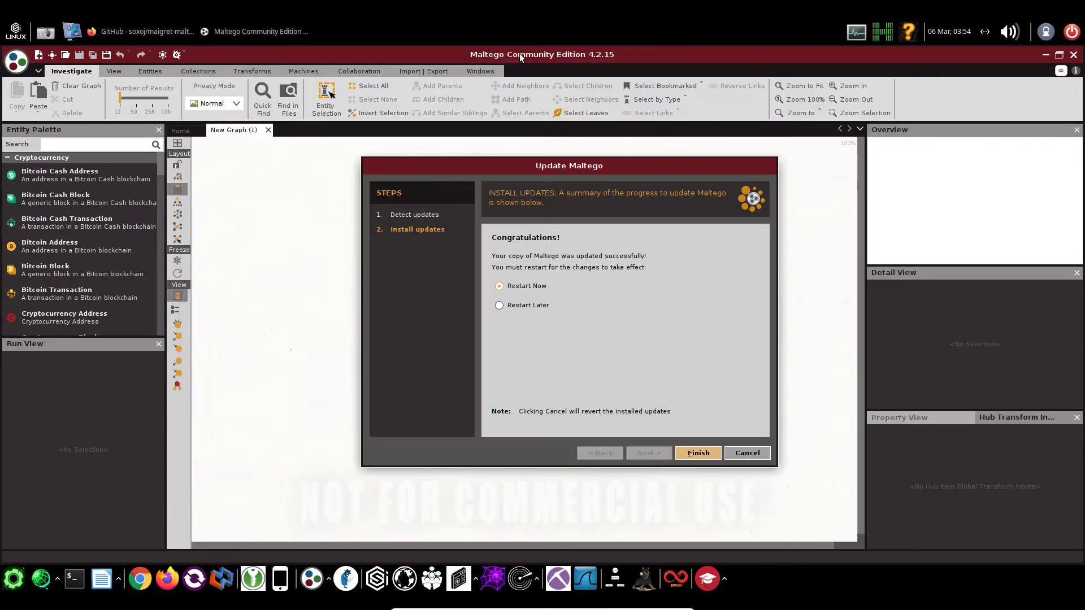
Restart Maltego now to apply the update and select the README's pip3 install -r requirements.txt command
{"action": "left_click", "coordinate": [700, 452]}
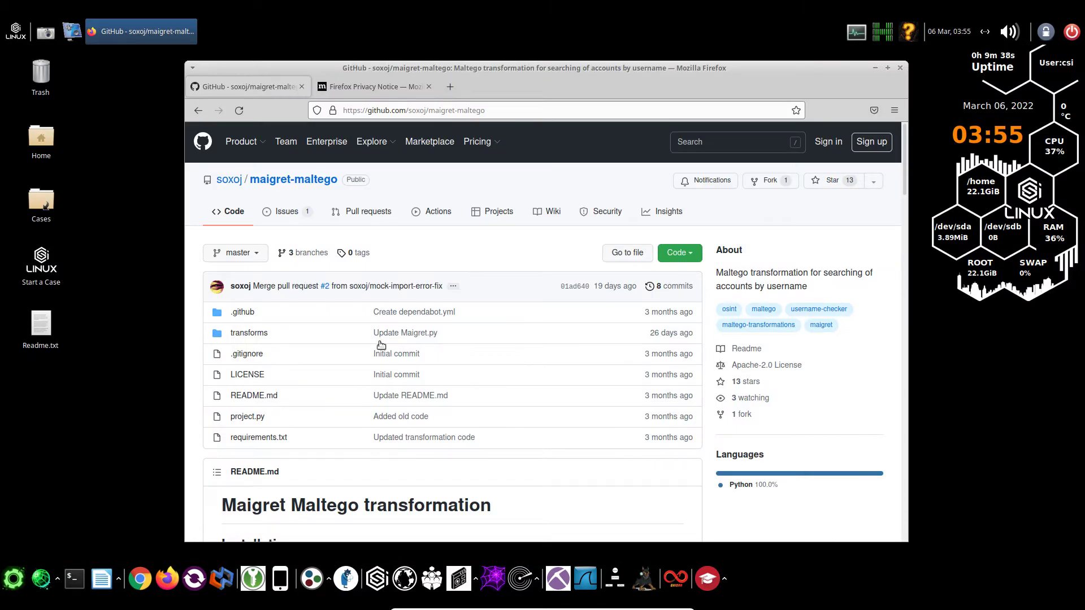
{"action": "scroll", "coordinate": [477, 282], "scroll_direction": "down", "scroll_amount": 5}
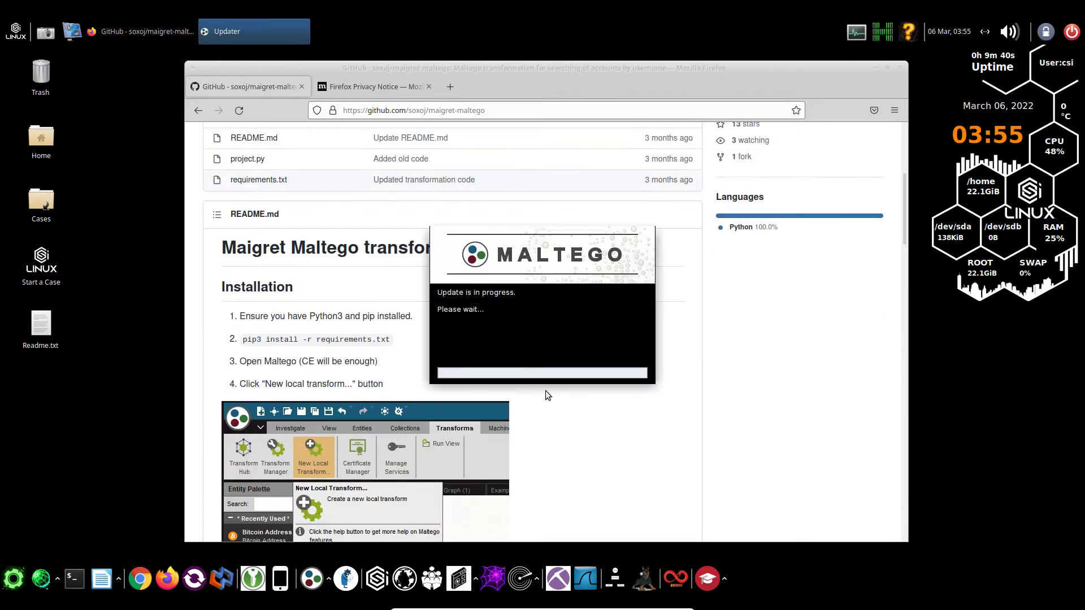
{"action": "scroll", "coordinate": [530, 395], "scroll_direction": "down", "scroll_amount": 2}
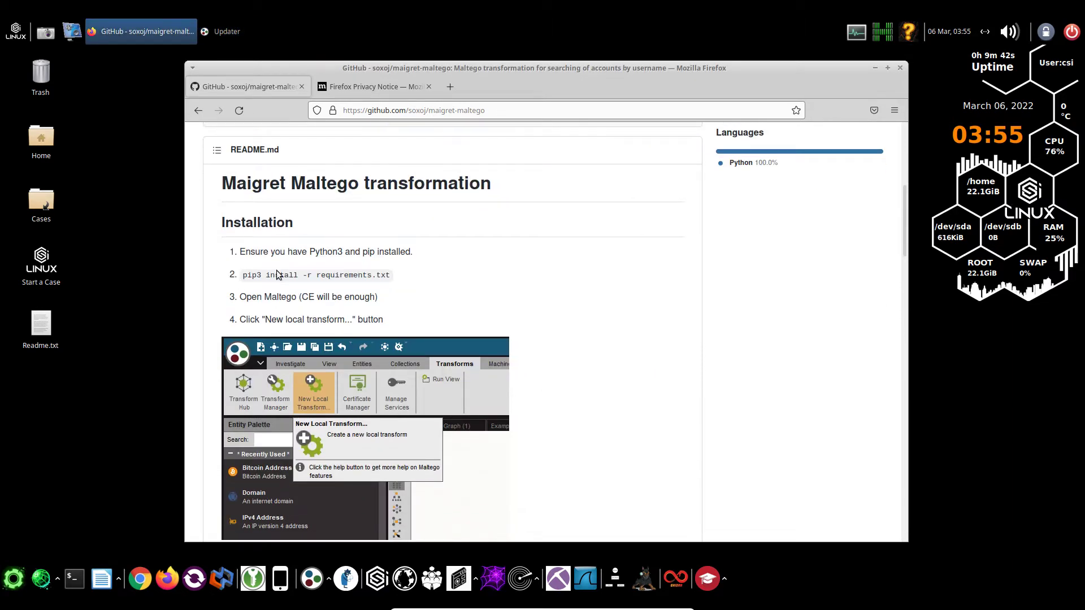
{"action": "left_click_drag", "start_coordinate": [242, 277], "coordinate": [398, 282]}
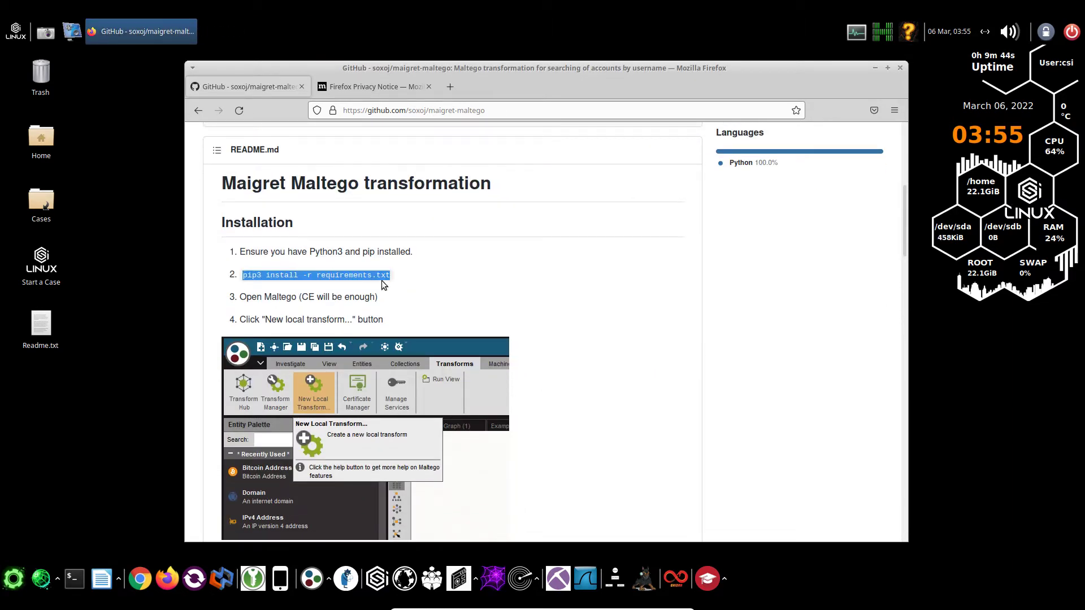
{"action": "left_click", "coordinate": [263, 295]}
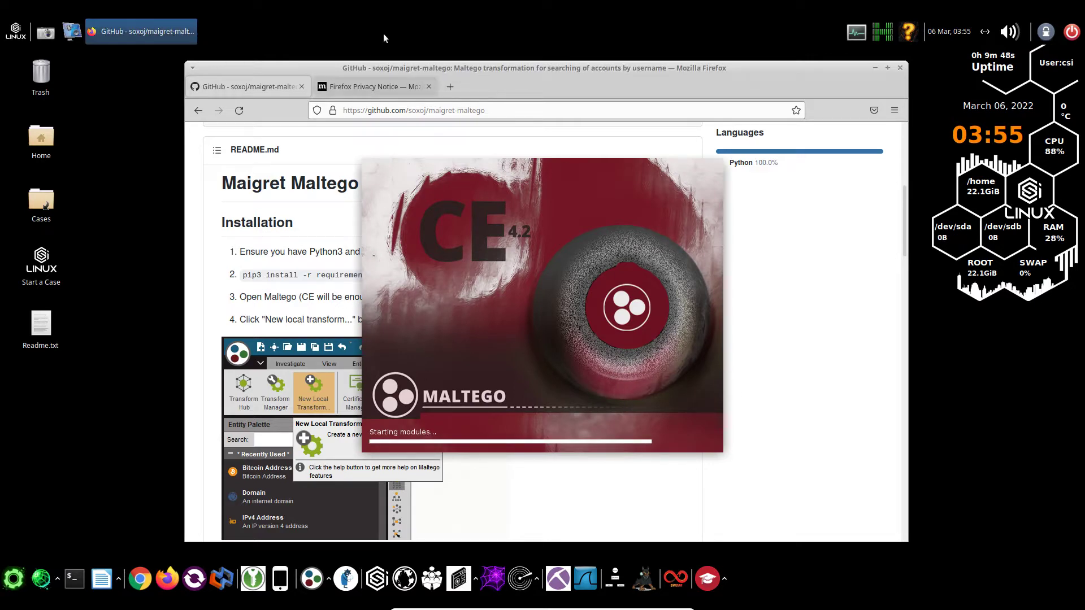
Maximize Firefox, let Maltego 4.2.19 open on the Transform Hub, then open its logo menu
{"action": "double_click", "coordinate": [441, 66]}
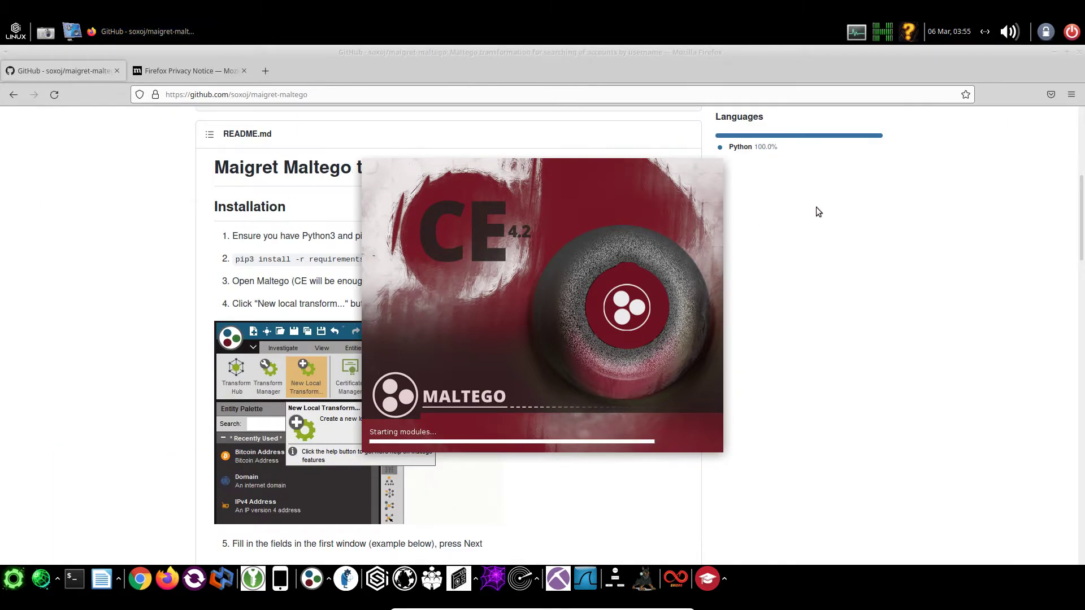
{"action": "left_click", "coordinate": [816, 206]}
{"action": "scroll", "coordinate": [816, 207], "scroll_direction": "up", "scroll_amount": 5}
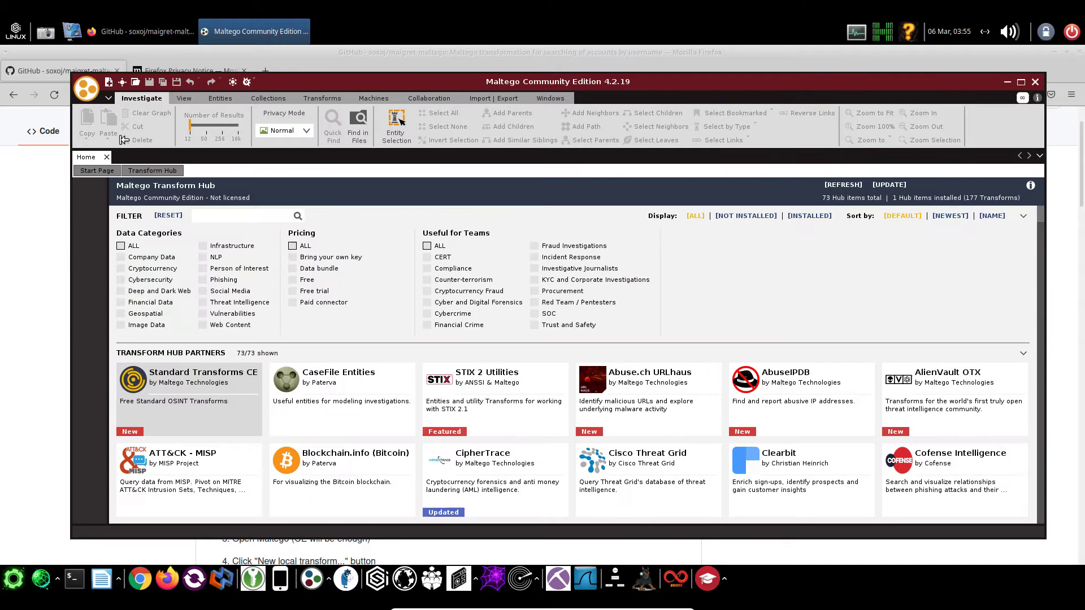
{"action": "left_click", "coordinate": [87, 90]}
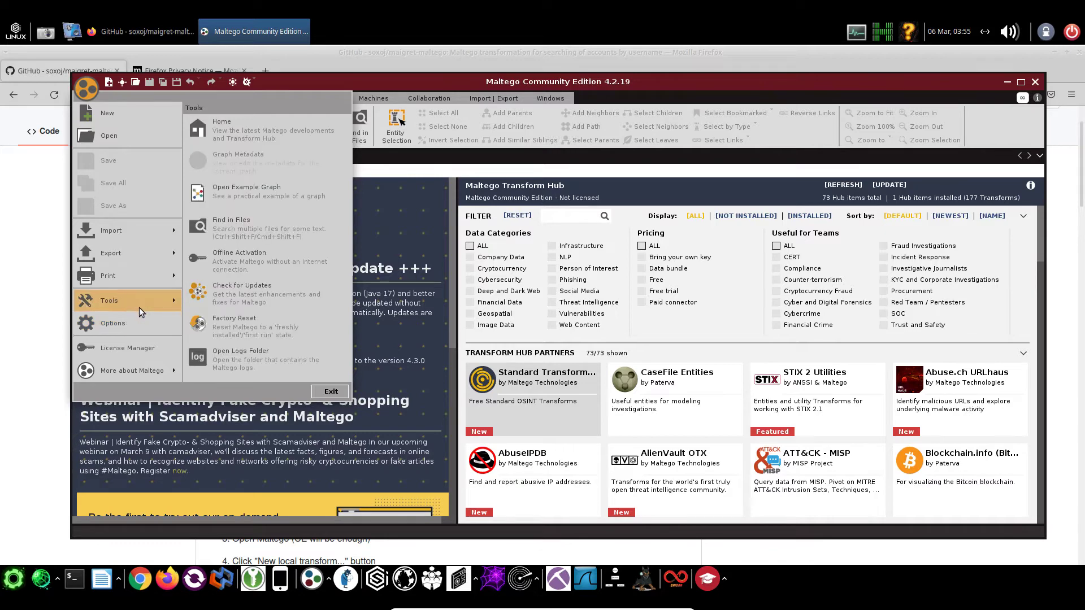
Open Options and browse the Transforms, Discovery, Home, Display, Updates and Miscellaneous pages
{"action": "left_click", "coordinate": [124, 330]}
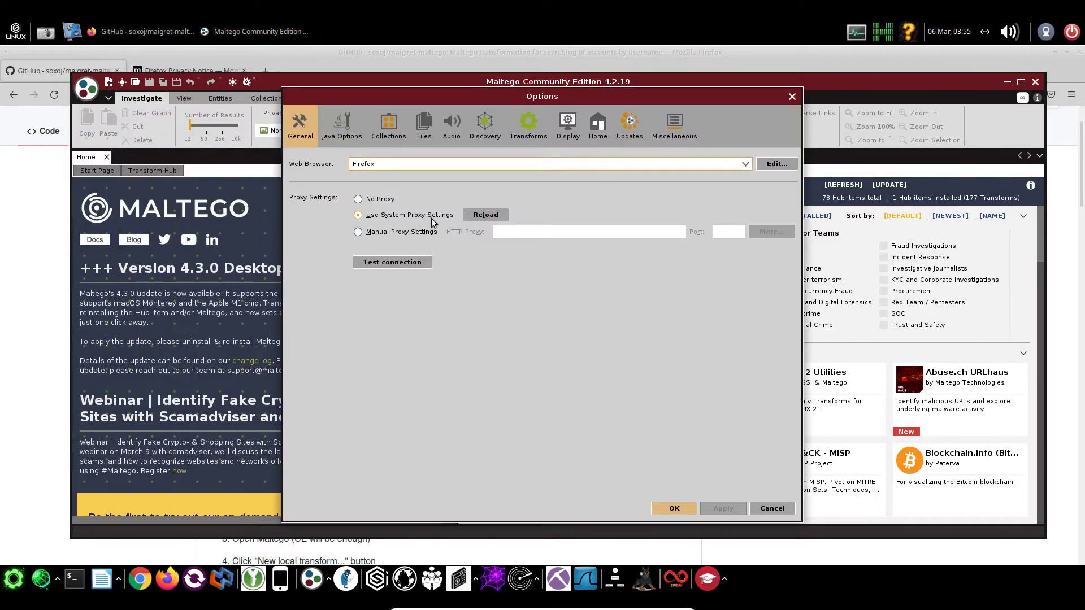
{"action": "left_click", "coordinate": [527, 126]}
{"action": "left_click", "coordinate": [486, 124]}
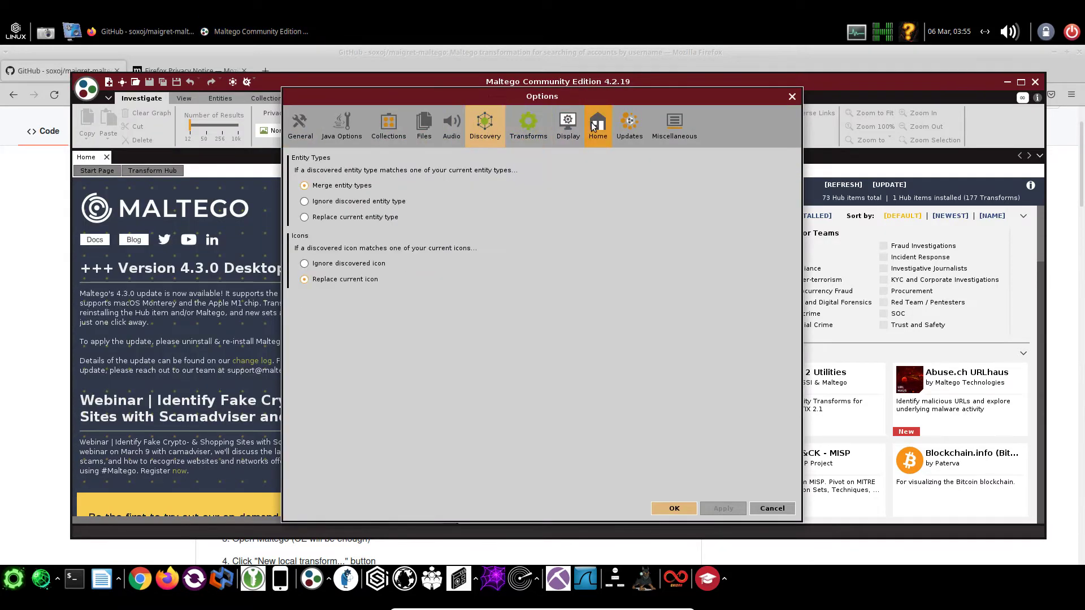
{"action": "left_click", "coordinate": [589, 124]}
{"action": "left_click", "coordinate": [576, 124]}
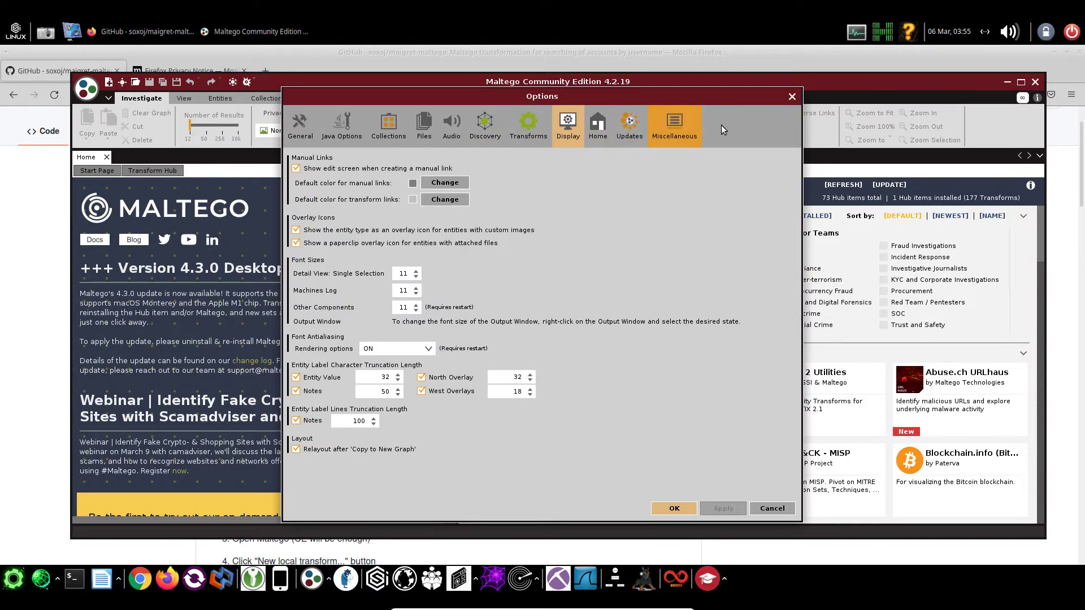
{"action": "left_click", "coordinate": [628, 126]}
{"action": "left_click", "coordinate": [674, 124]}
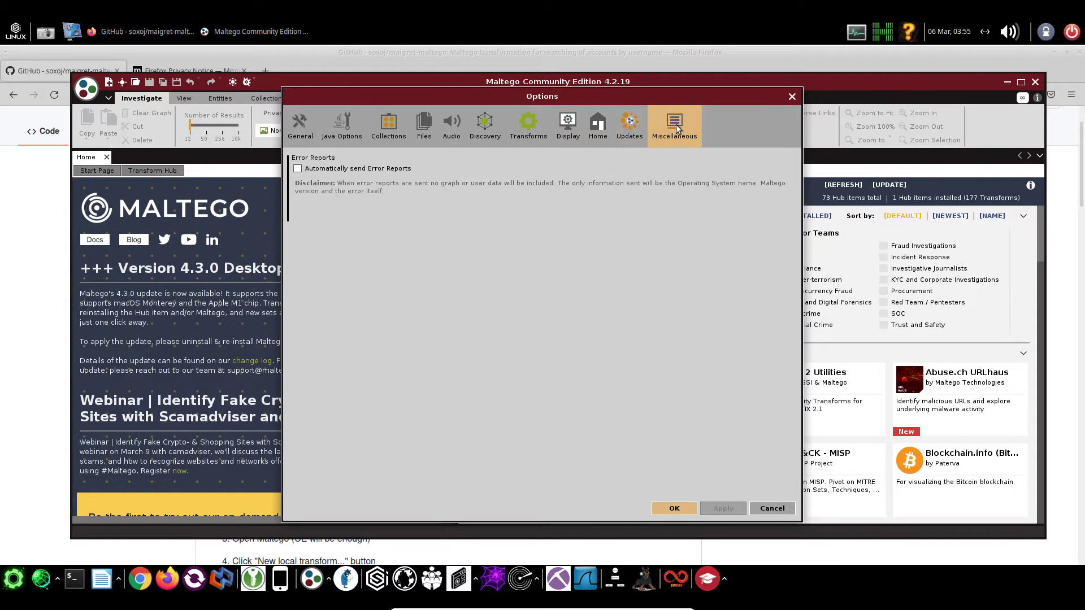
{"action": "left_click", "coordinate": [629, 124]}
{"action": "left_click", "coordinate": [598, 125]}
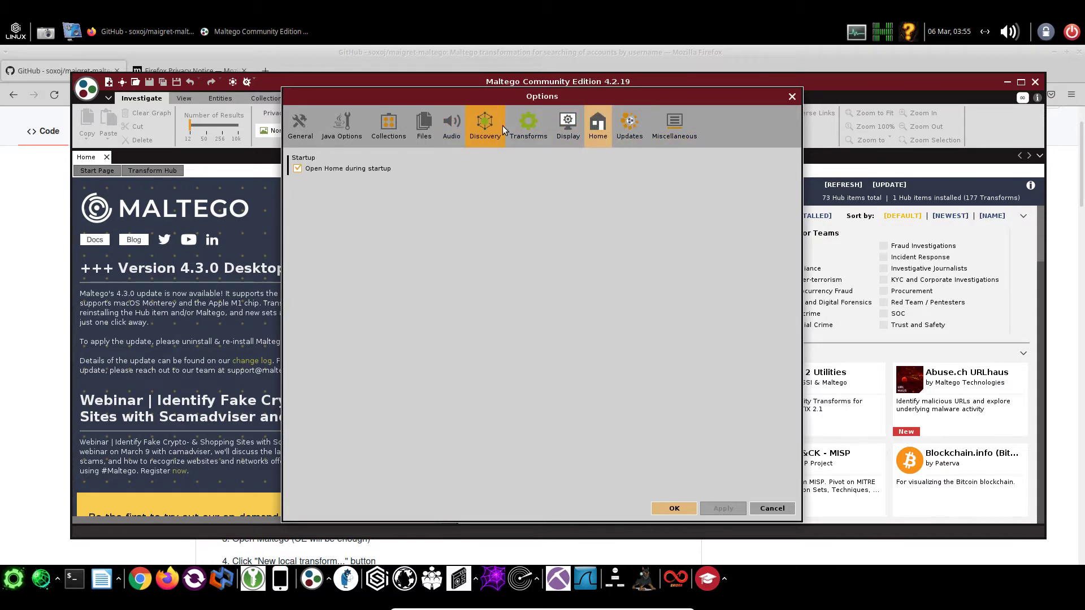
{"action": "left_click", "coordinate": [485, 124]}
Uncheck Audio > Enable sounds and close Options back to the Transform Hub
{"action": "left_click", "coordinate": [452, 124]}
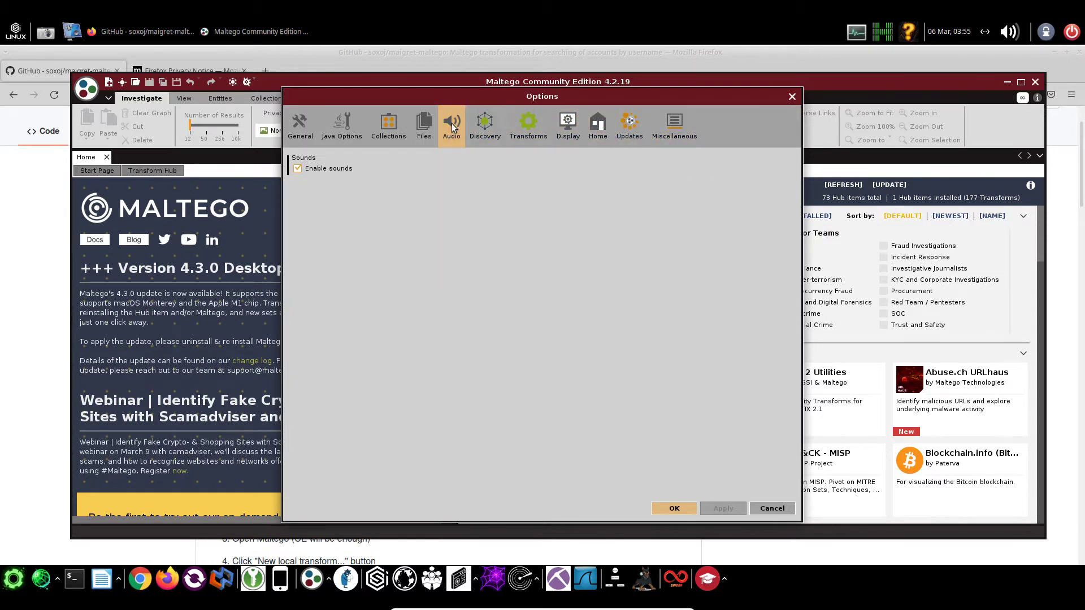
{"action": "left_click", "coordinate": [339, 169]}
{"action": "left_click", "coordinate": [790, 101]}
{"action": "scroll", "coordinate": [613, 407], "scroll_direction": "down", "scroll_amount": 1}
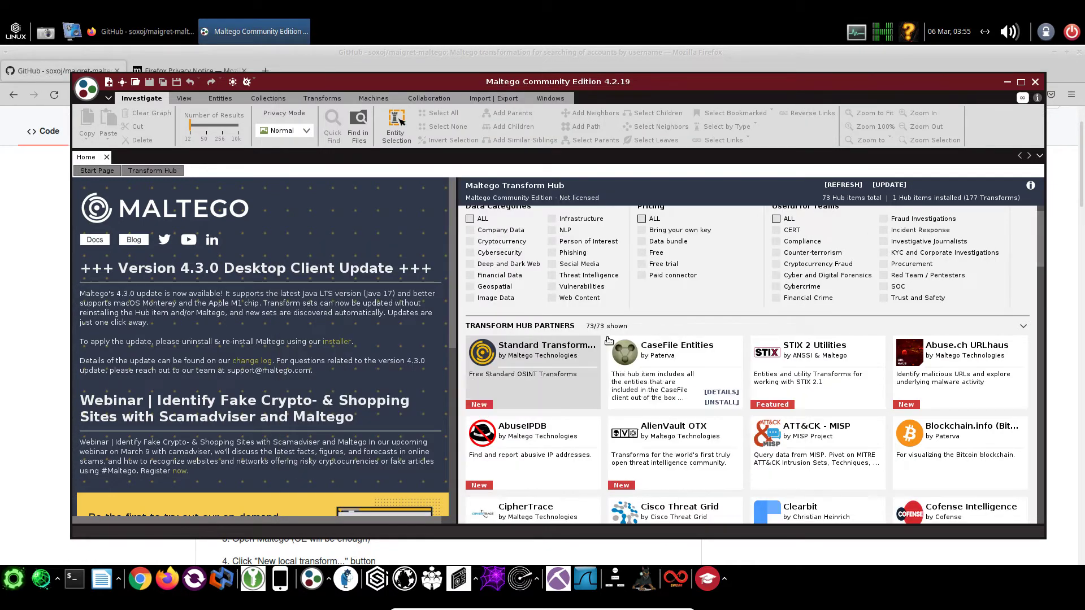
{"action": "scroll", "coordinate": [609, 341], "scroll_direction": "down", "scroll_amount": 2}
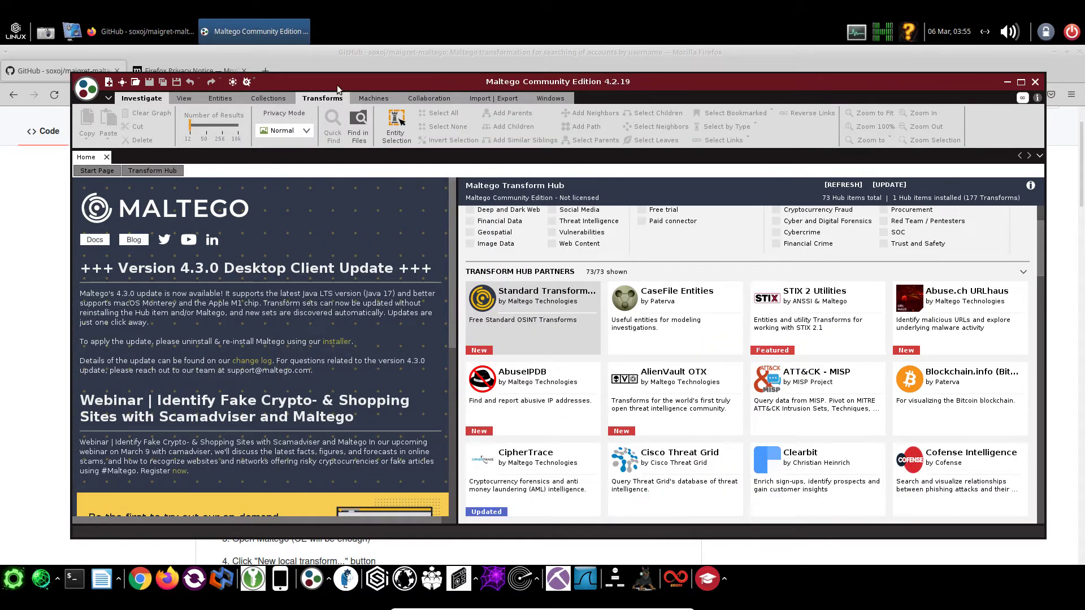
{"action": "double_click", "coordinate": [376, 83]}
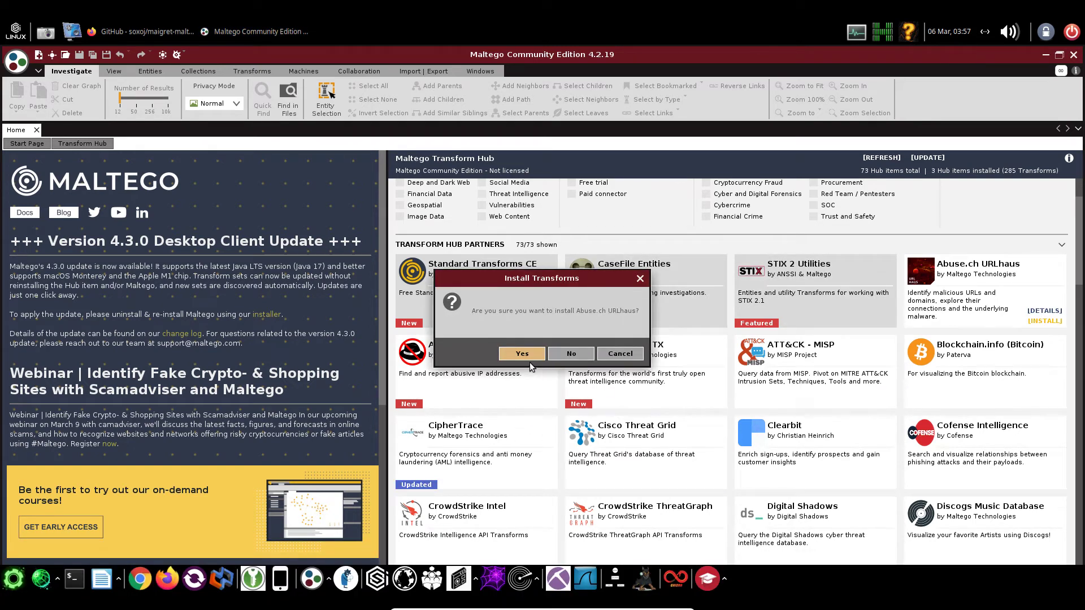
{"action": "left_click", "coordinate": [520, 354]}
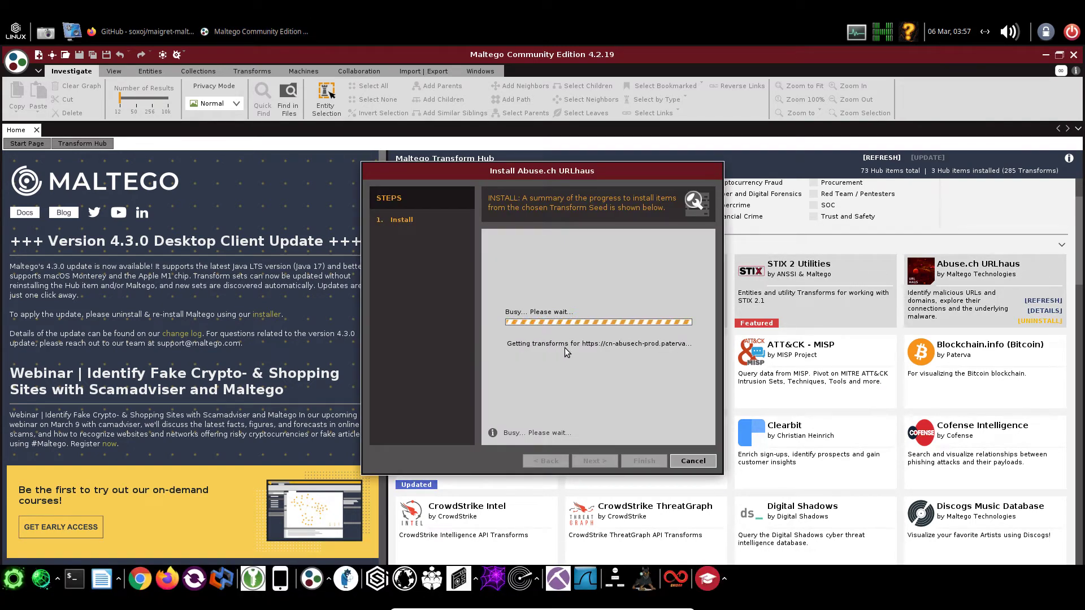
{"action": "left_click", "coordinate": [643, 462]}
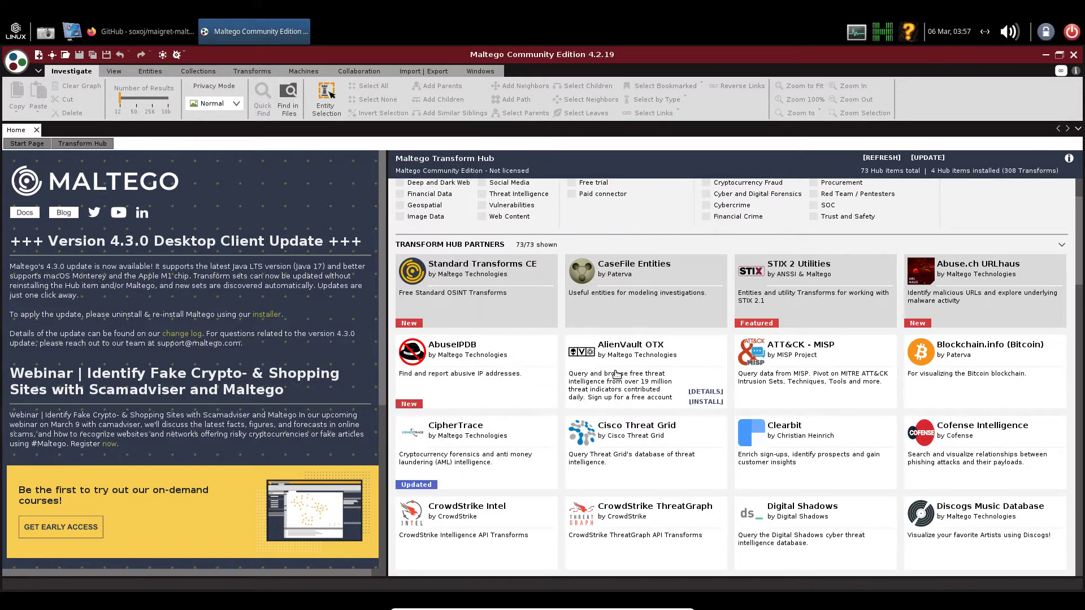
{"action": "left_click", "coordinate": [706, 402]}
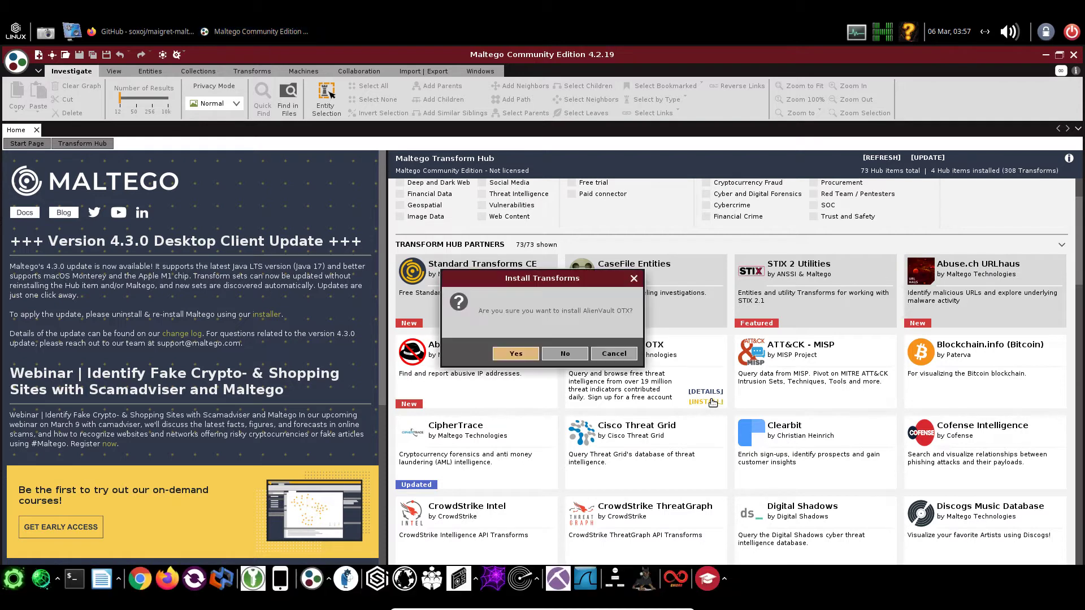
{"action": "left_click", "coordinate": [516, 354]}
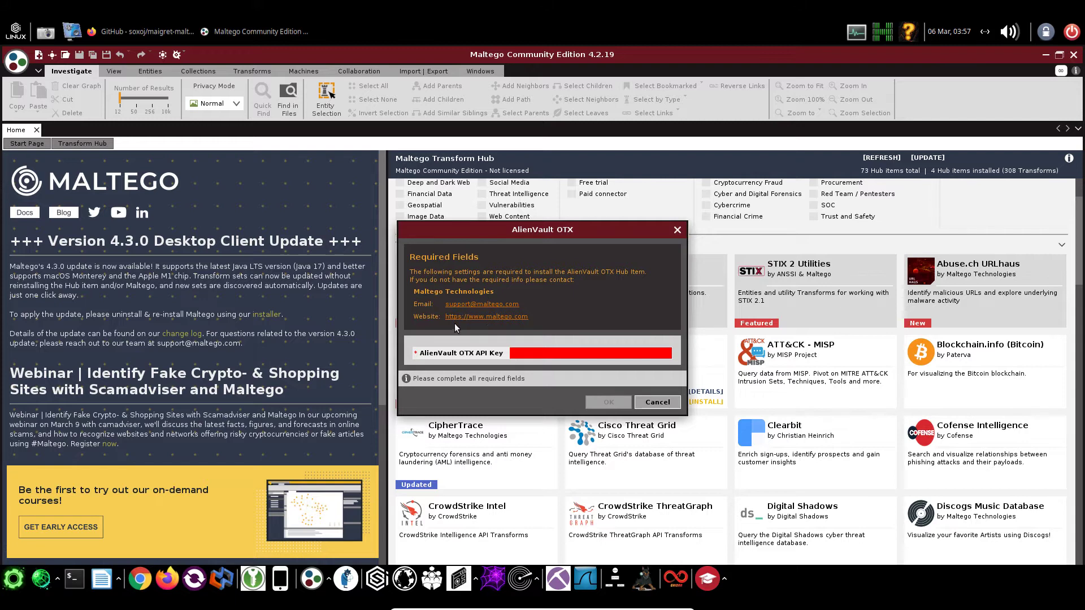
{"action": "left_click", "coordinate": [657, 402]}
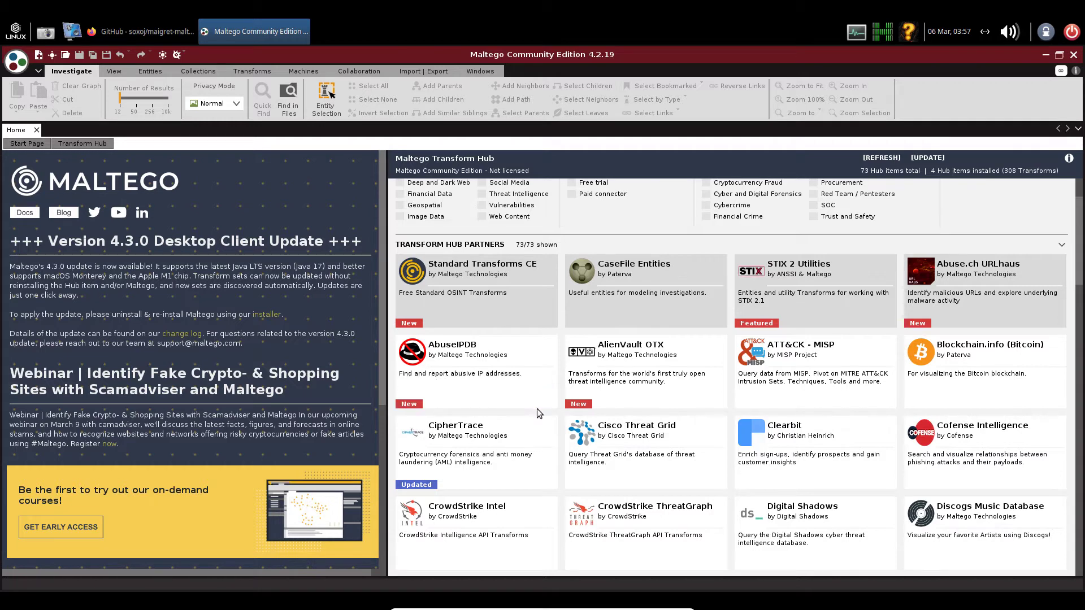
{"action": "mouse_move", "coordinate": [540, 404]}
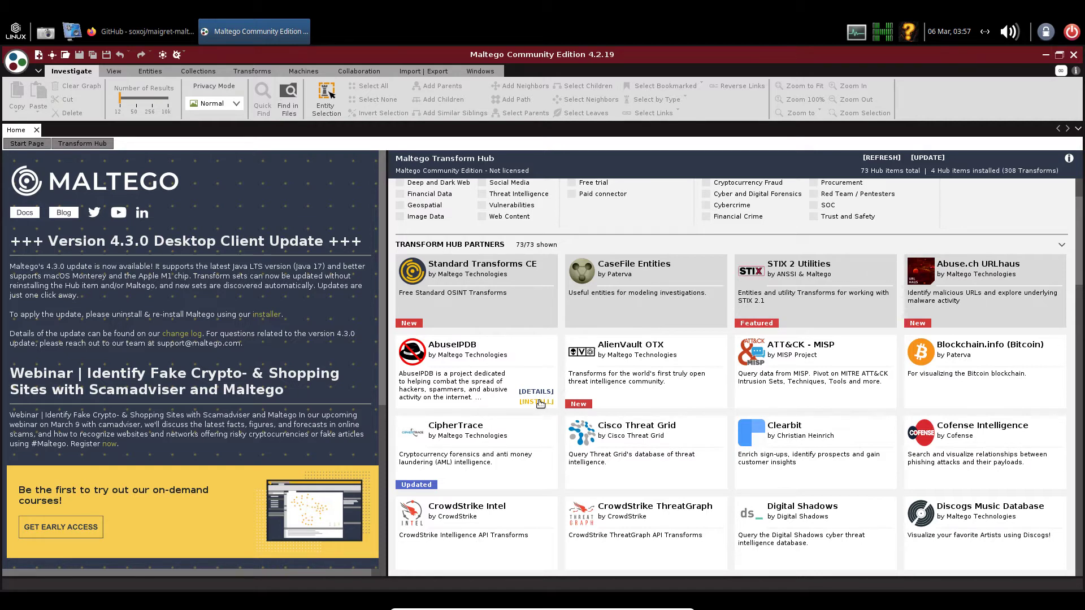
Try installing the AbuseIPDB hub item and cancel at its API key prompt
{"action": "left_click", "coordinate": [540, 402]}
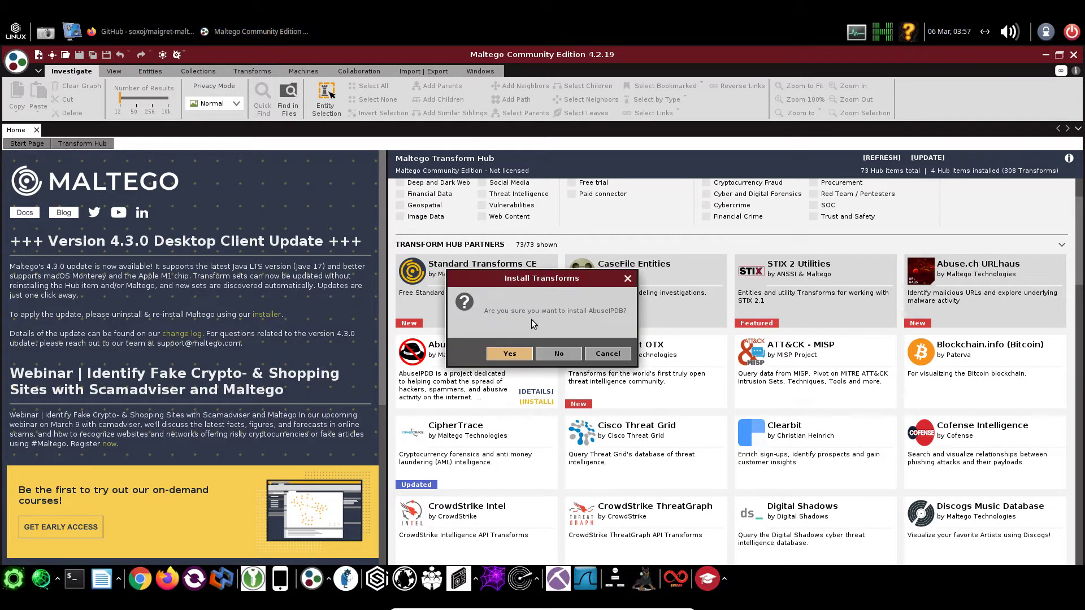
{"action": "left_click_drag", "start_coordinate": [532, 286], "coordinate": [568, 311]}
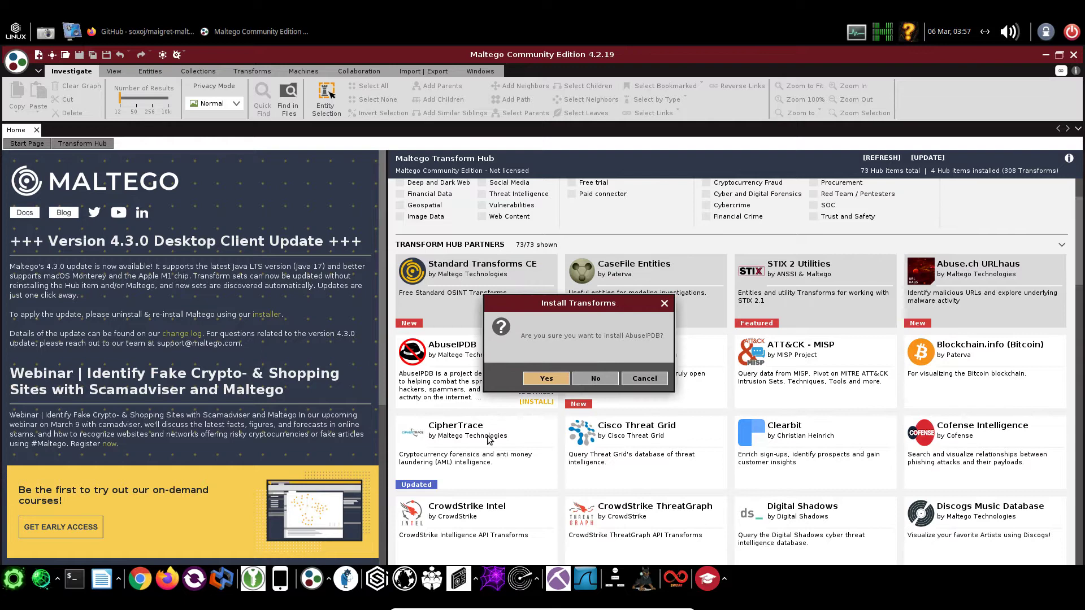
{"action": "left_click", "coordinate": [547, 383]}
{"action": "left_click", "coordinate": [540, 382]}
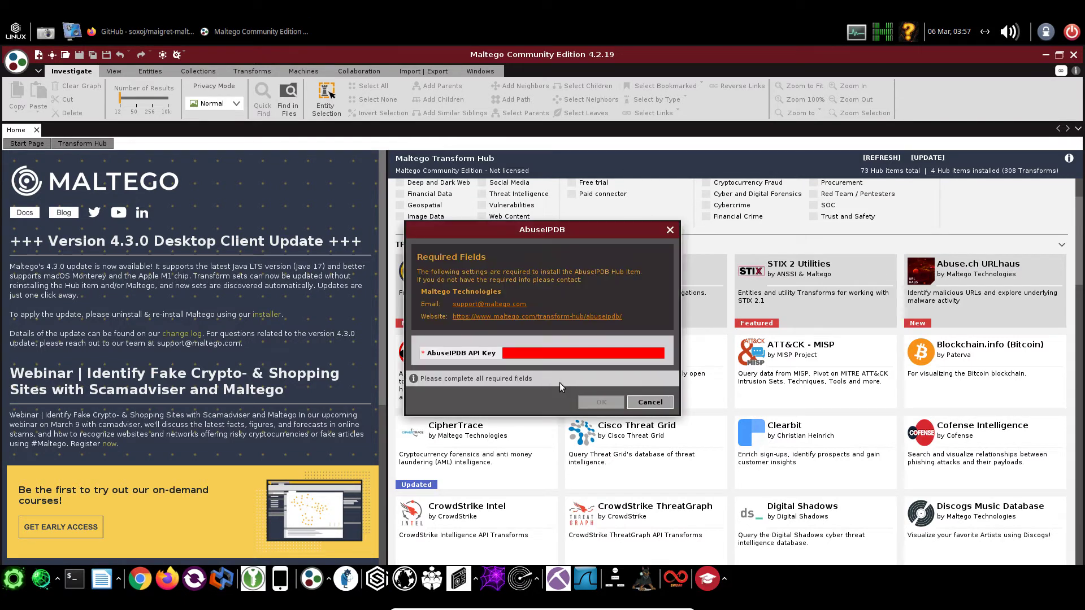
{"action": "left_click", "coordinate": [649, 405]}
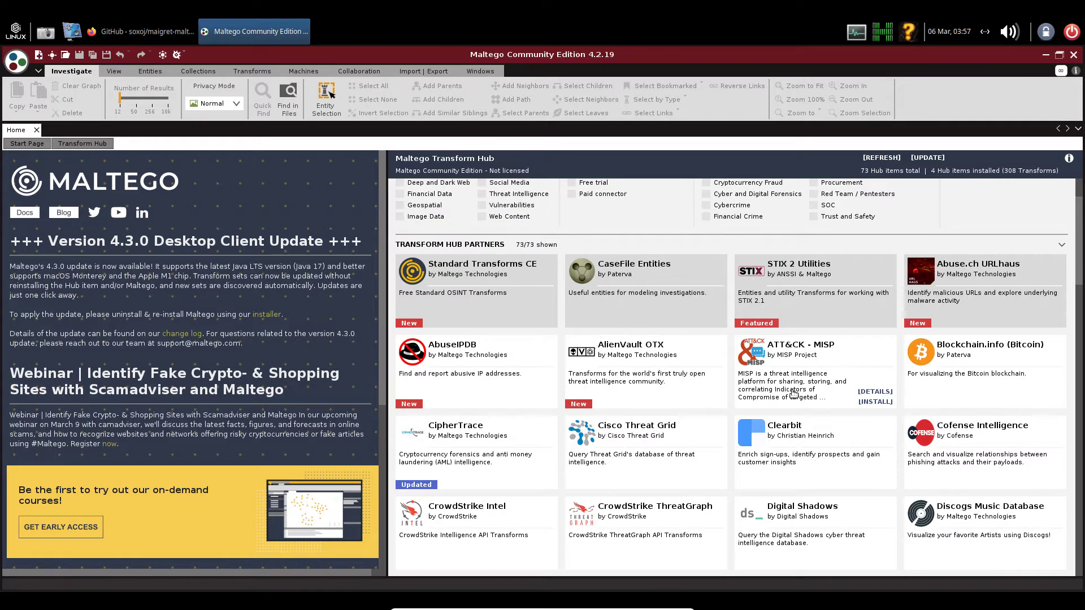
Install ATT&CK - MISP, then Blockchain.info (Bitcoin), confirming each and finishing the installer
{"action": "left_click", "coordinate": [876, 402]}
{"action": "left_click", "coordinate": [528, 355]}
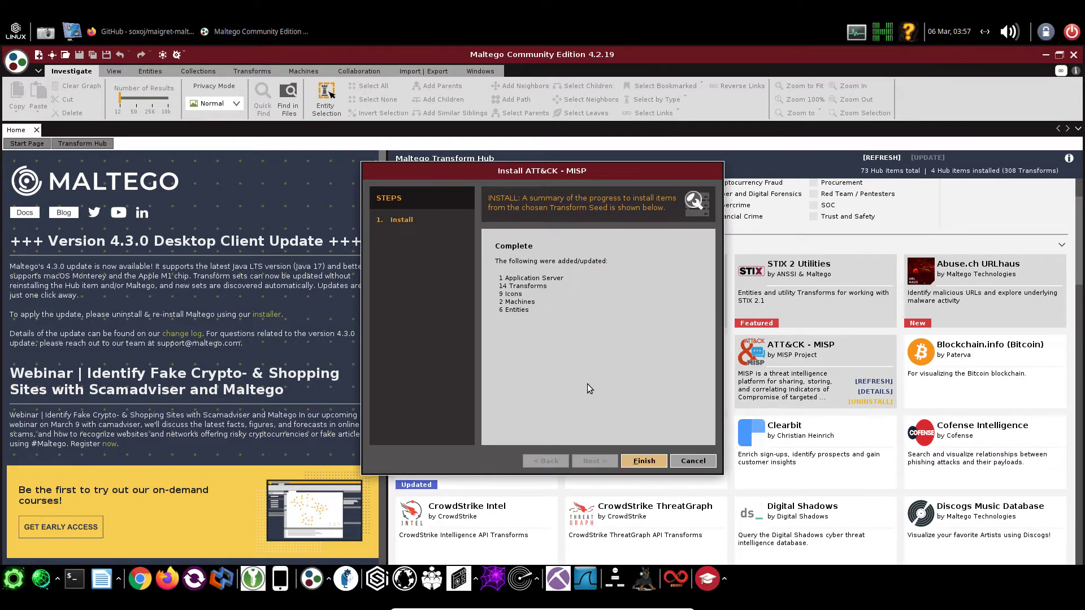
{"action": "left_click", "coordinate": [644, 461]}
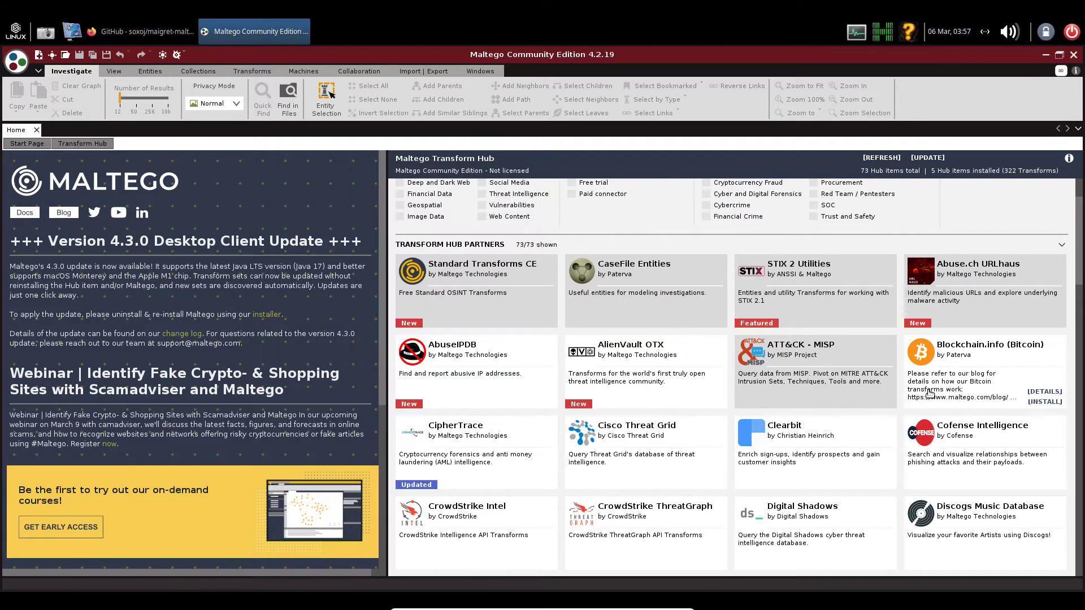
{"action": "left_click", "coordinate": [1045, 401]}
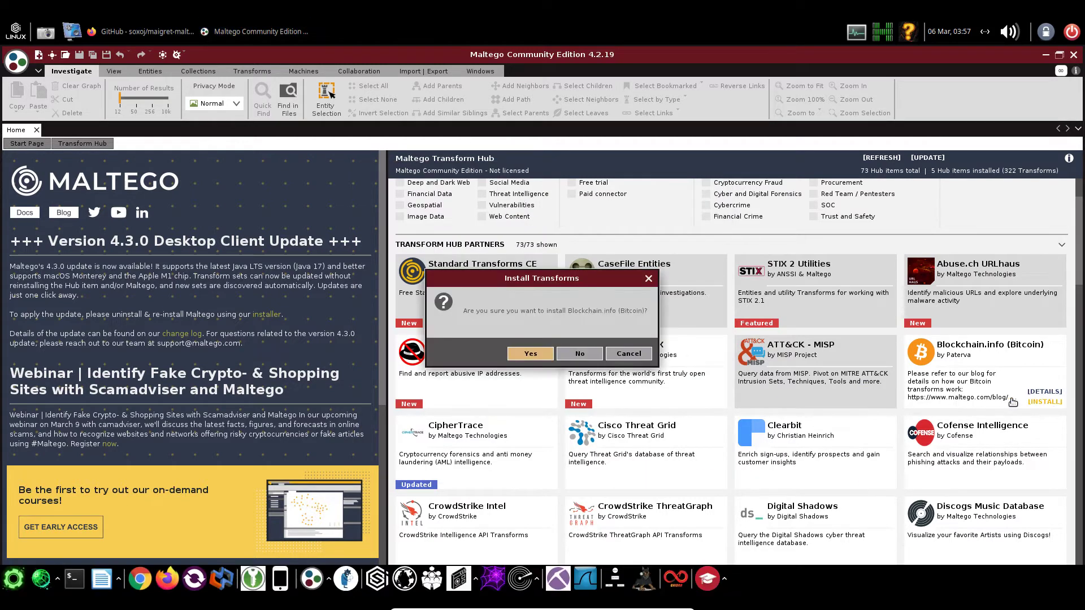
{"action": "left_click", "coordinate": [542, 350]}
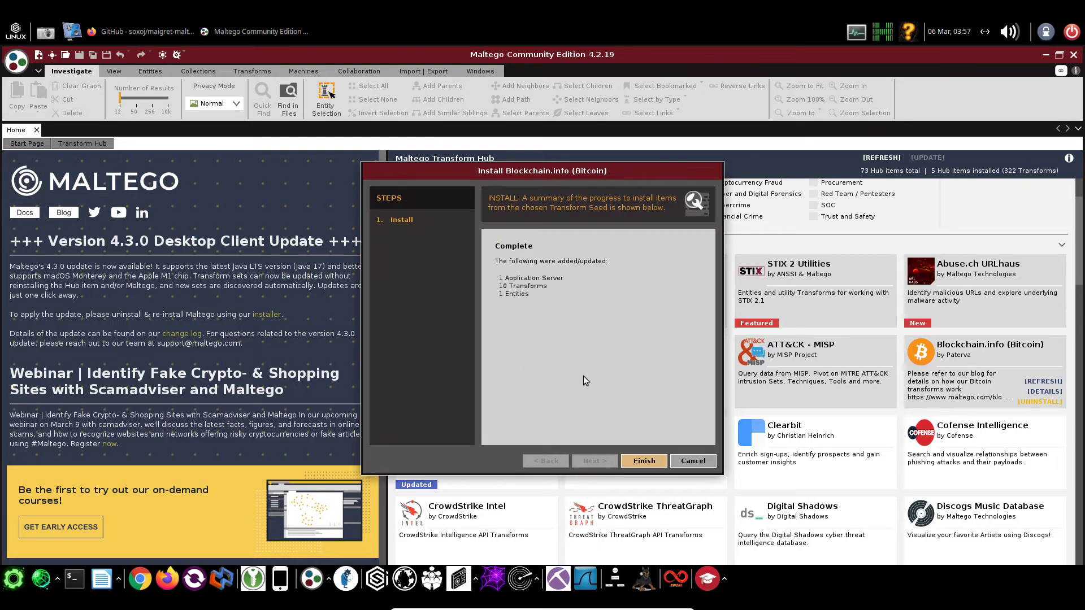
{"action": "left_click", "coordinate": [645, 461]}
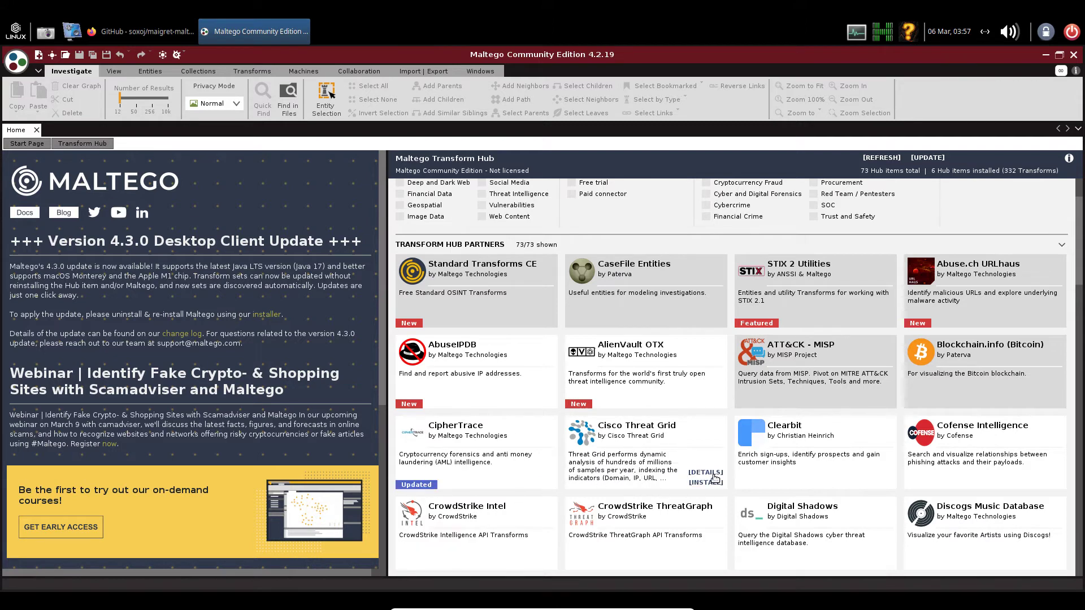
Skip Cisco Threat Grid and Clearbit at their API key prompts, and glance at Cofense Intelligence's details
{"action": "left_click", "coordinate": [705, 483]}
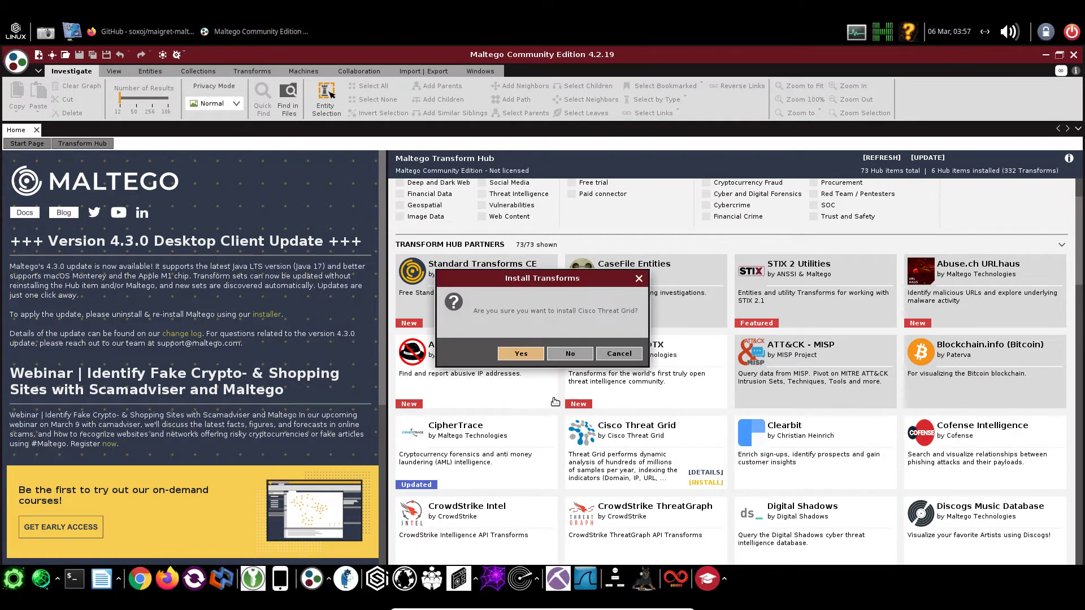
{"action": "left_click", "coordinate": [521, 353]}
{"action": "left_click", "coordinate": [653, 406]}
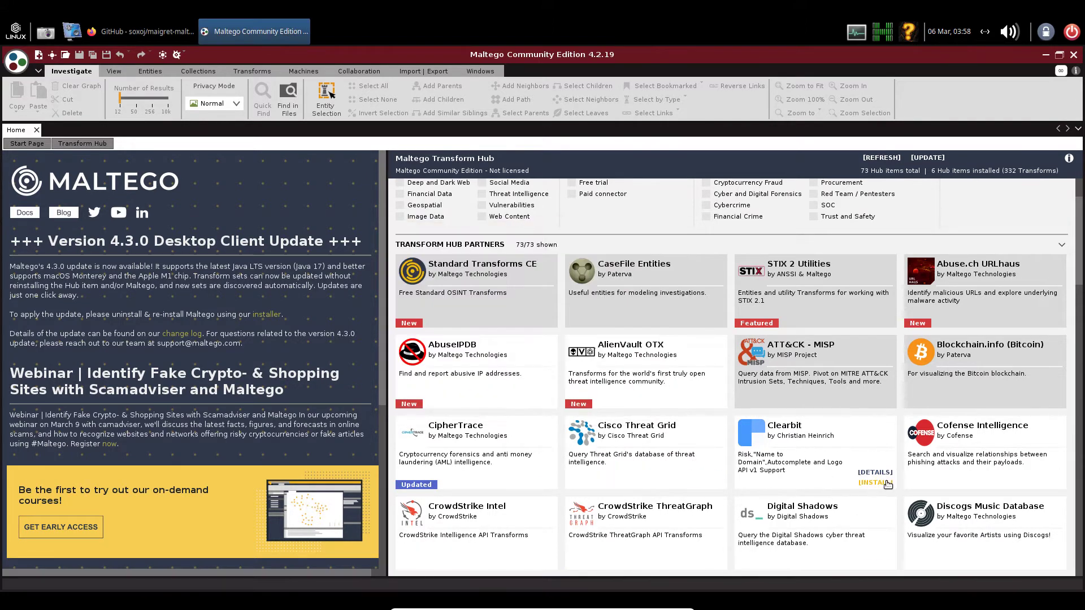
{"action": "left_click", "coordinate": [875, 483]}
{"action": "left_click", "coordinate": [505, 353]}
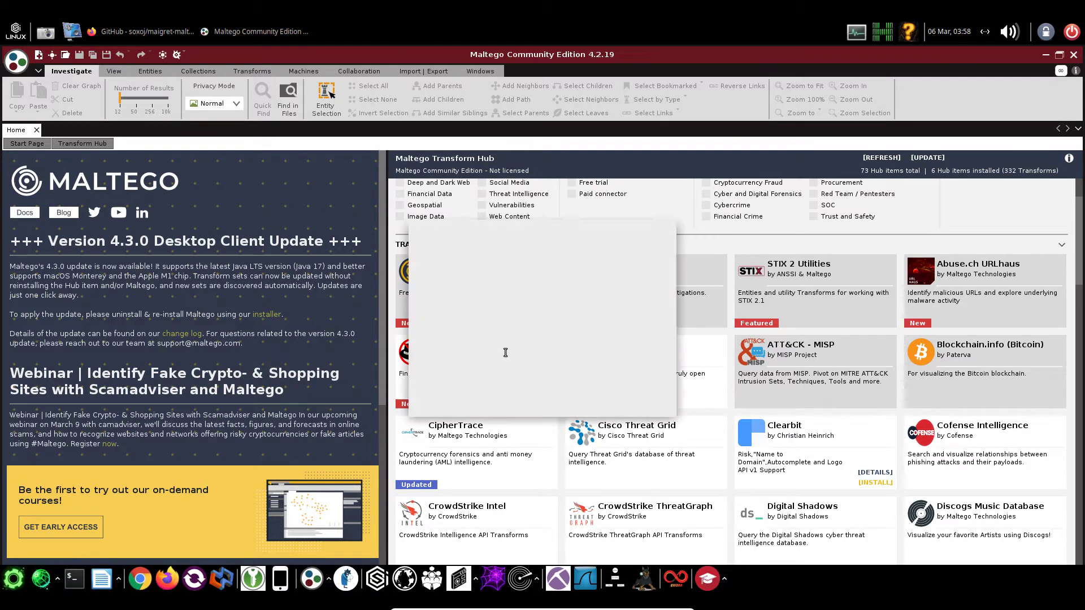
{"action": "left_click", "coordinate": [645, 403]}
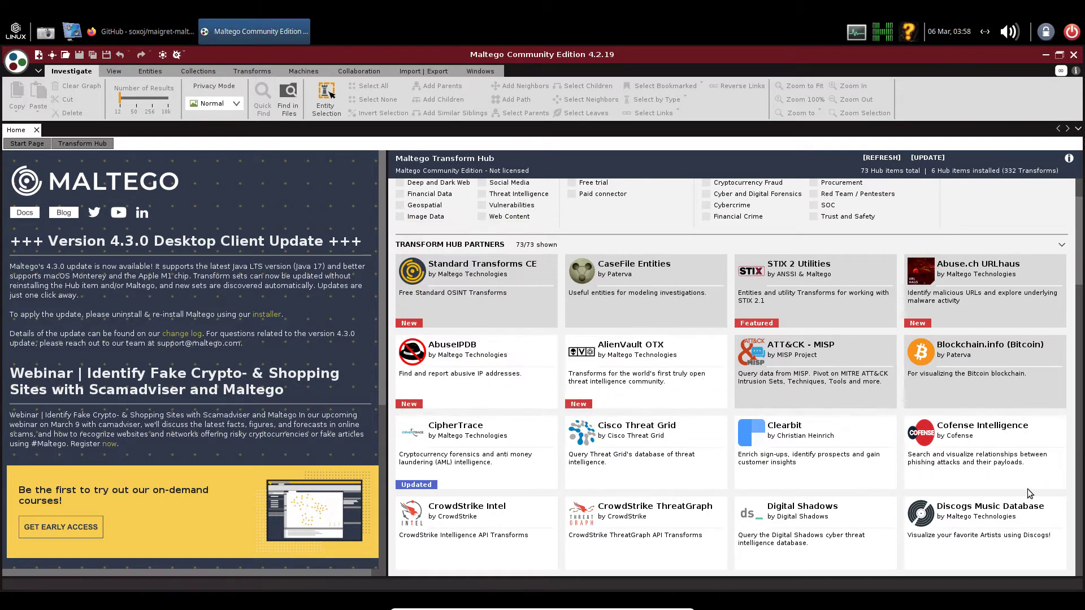
{"action": "left_click", "coordinate": [1049, 485]}
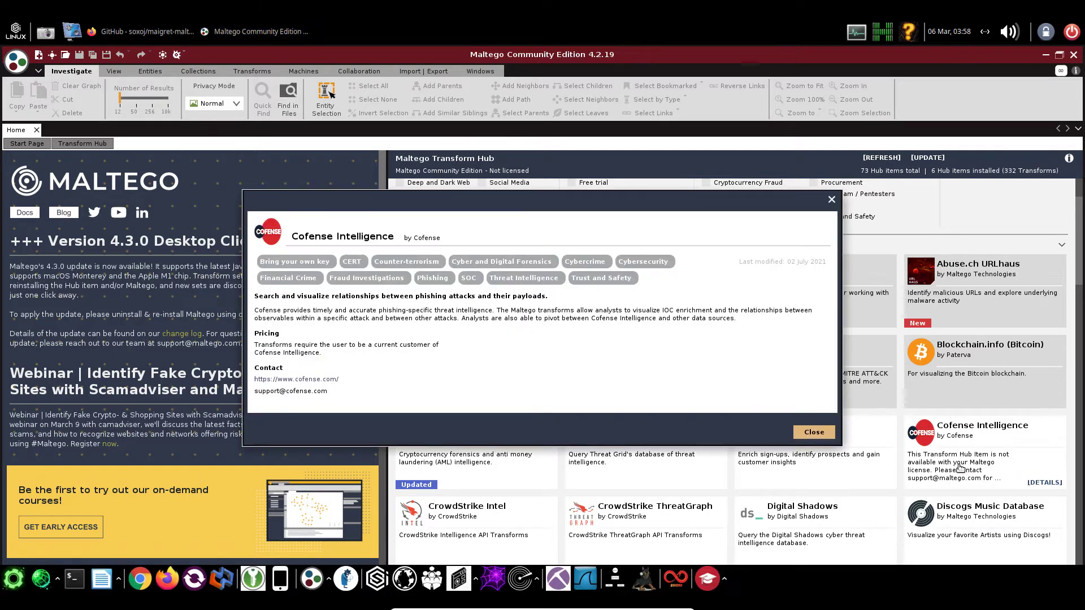
{"action": "left_click", "coordinate": [819, 430]}
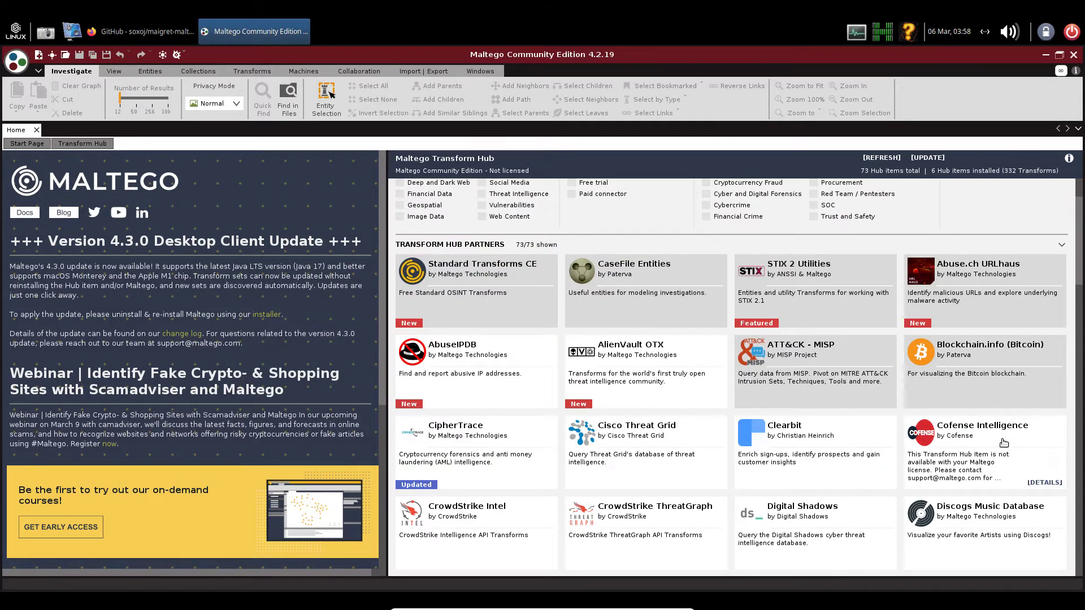
Further down the hub list, install the Discogs Music Database hub item
{"action": "scroll", "coordinate": [455, 444], "scroll_direction": "down", "scroll_amount": 1}
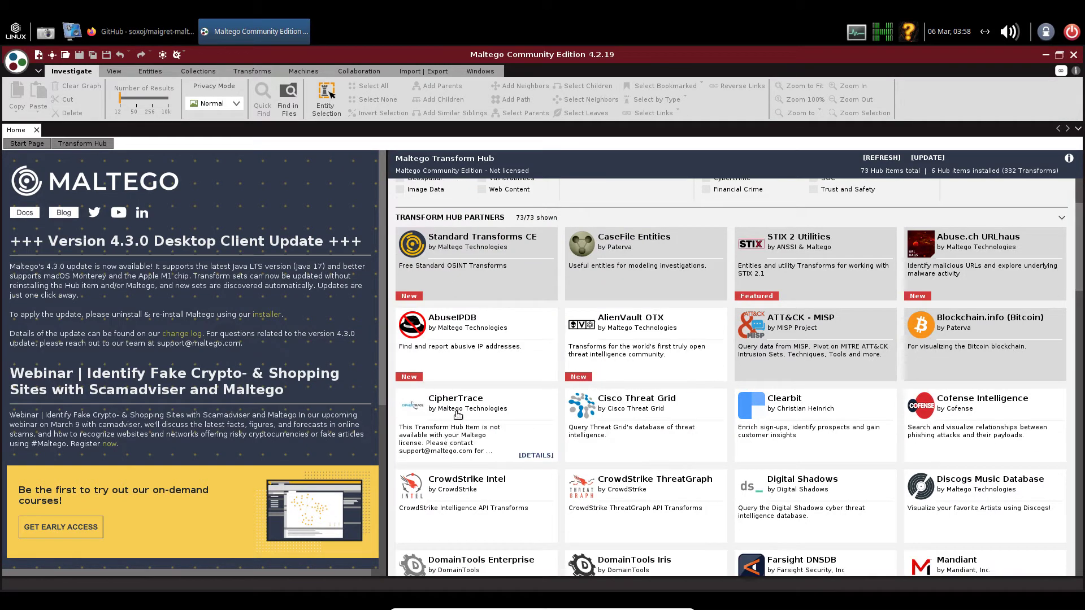
{"action": "scroll", "coordinate": [458, 418], "scroll_direction": "down", "scroll_amount": 1}
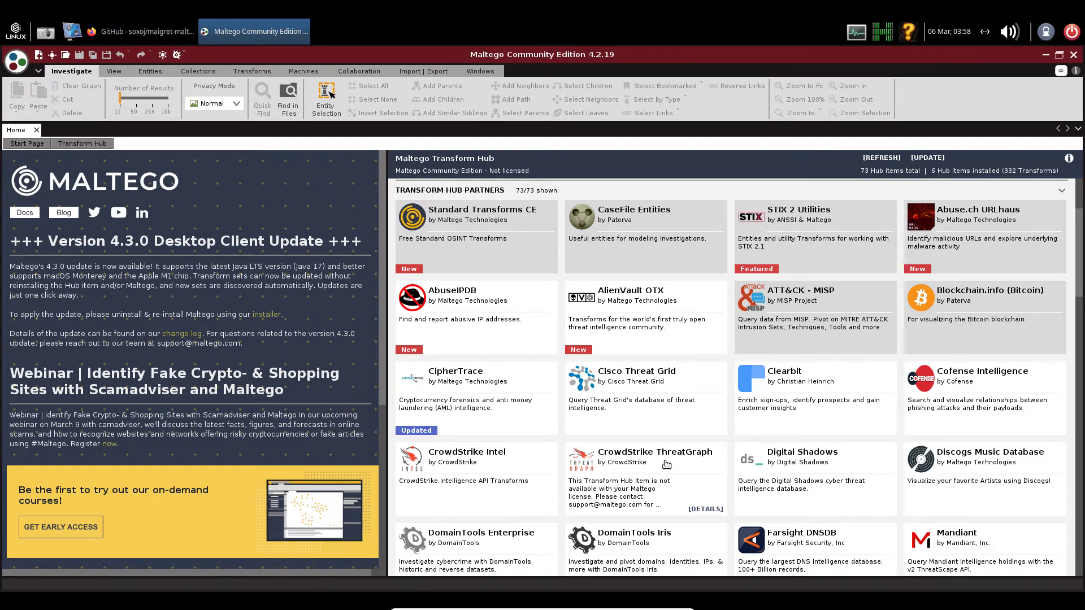
{"action": "scroll", "coordinate": [707, 452], "scroll_direction": "down", "scroll_amount": 1}
{"action": "scroll", "coordinate": [809, 432], "scroll_direction": "down", "scroll_amount": 2}
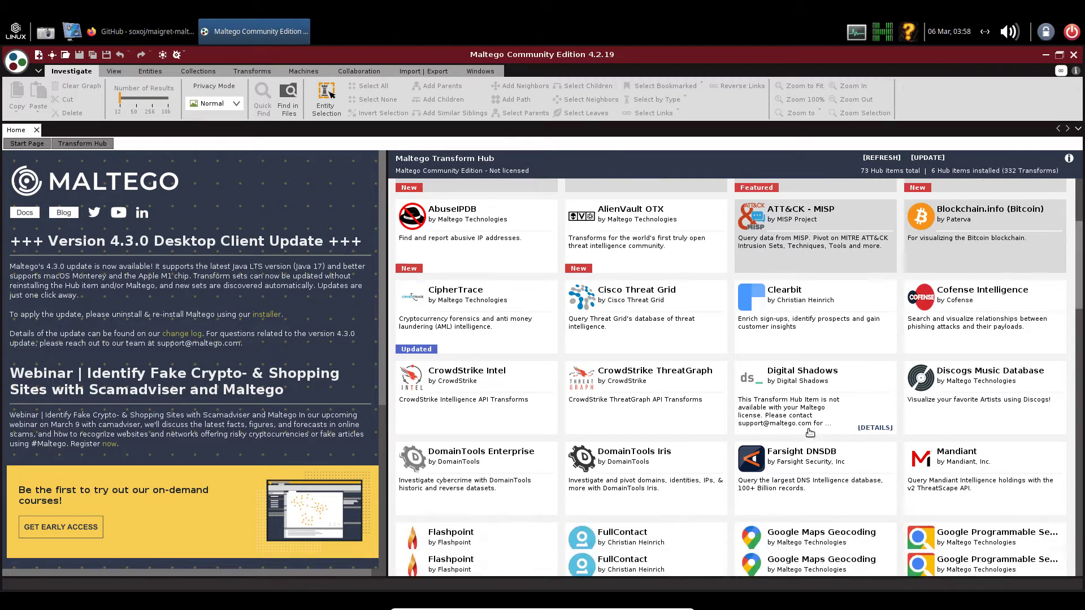
{"action": "left_click", "coordinate": [1046, 428]}
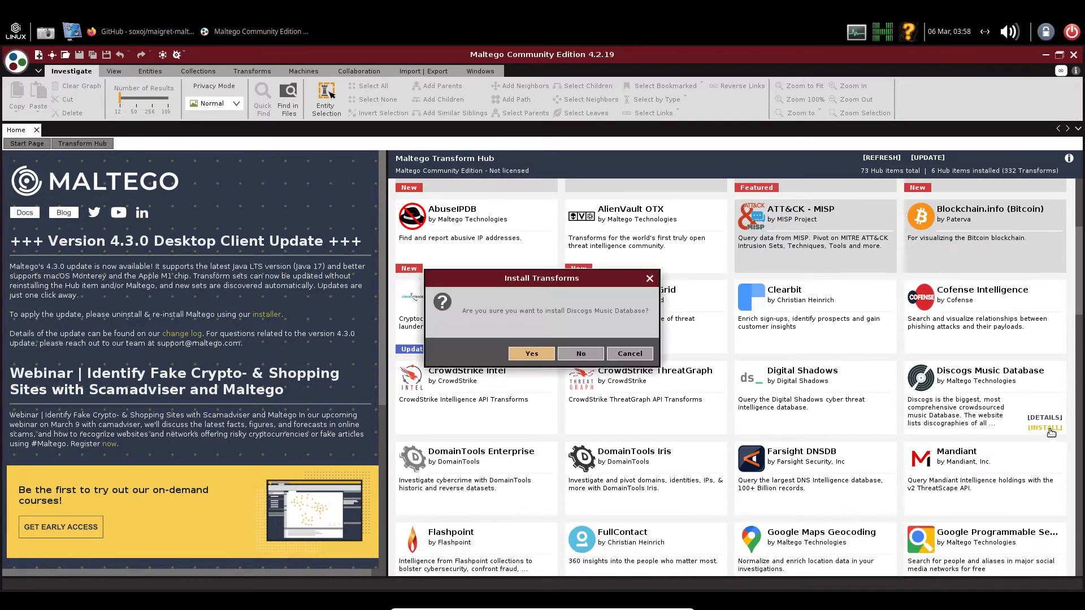
{"action": "left_click", "coordinate": [523, 353]}
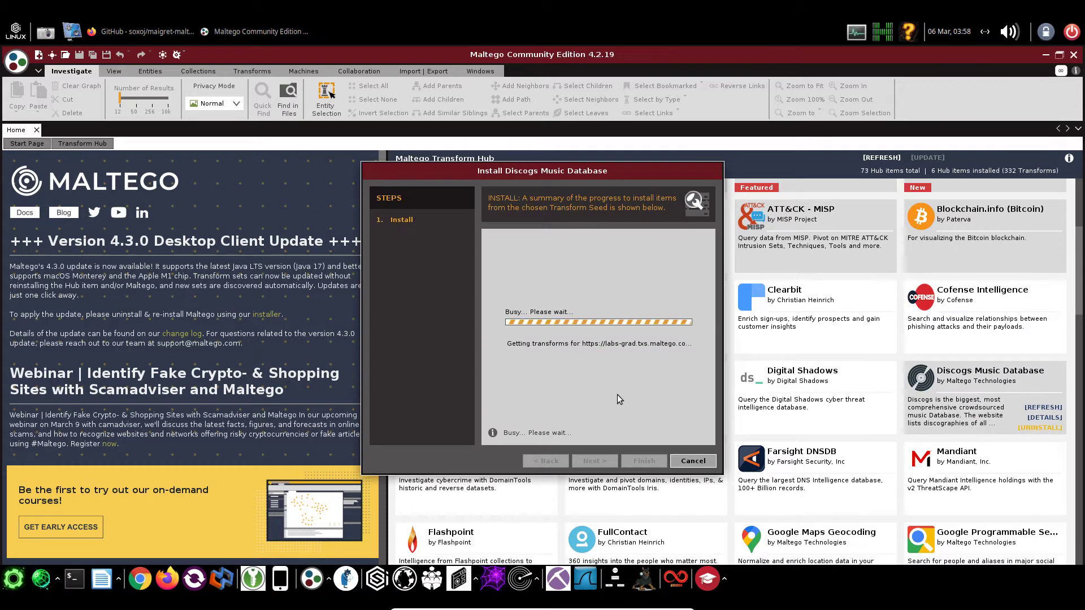
{"action": "left_click", "coordinate": [656, 461]}
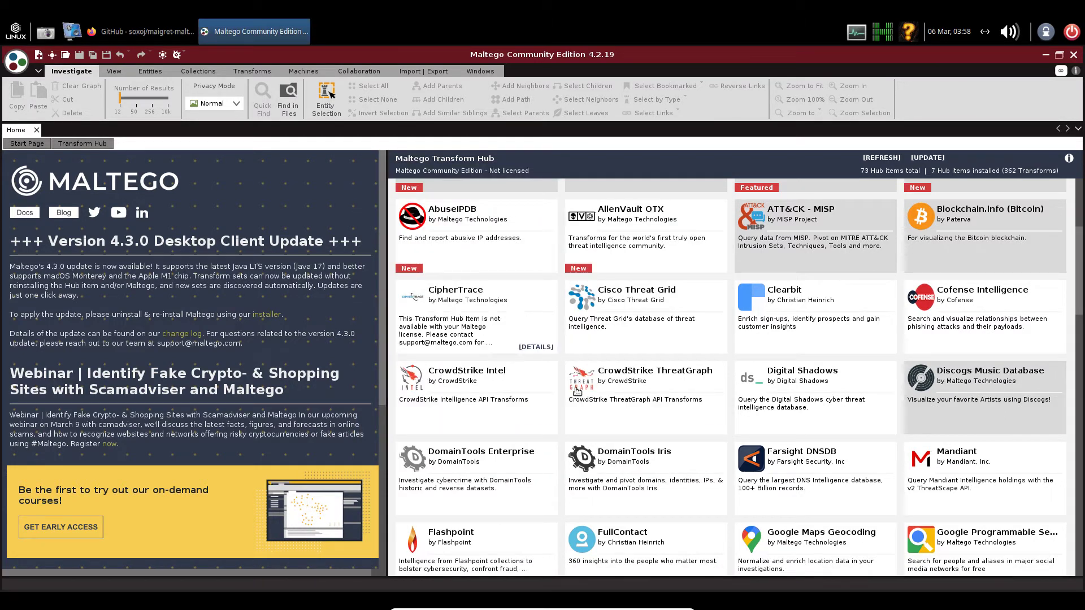
Read through the Farsight DNSDB item's details, then close them
{"action": "scroll", "coordinate": [709, 424], "scroll_direction": "down", "scroll_amount": 1}
{"action": "scroll", "coordinate": [708, 424], "scroll_direction": "down", "scroll_amount": 2}
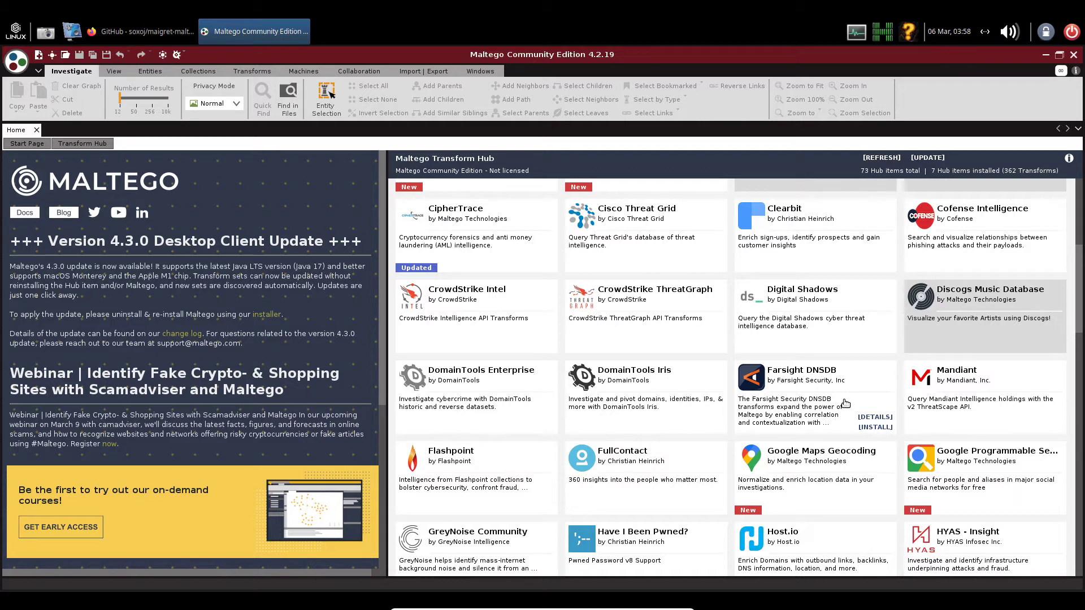
{"action": "left_click", "coordinate": [875, 419]}
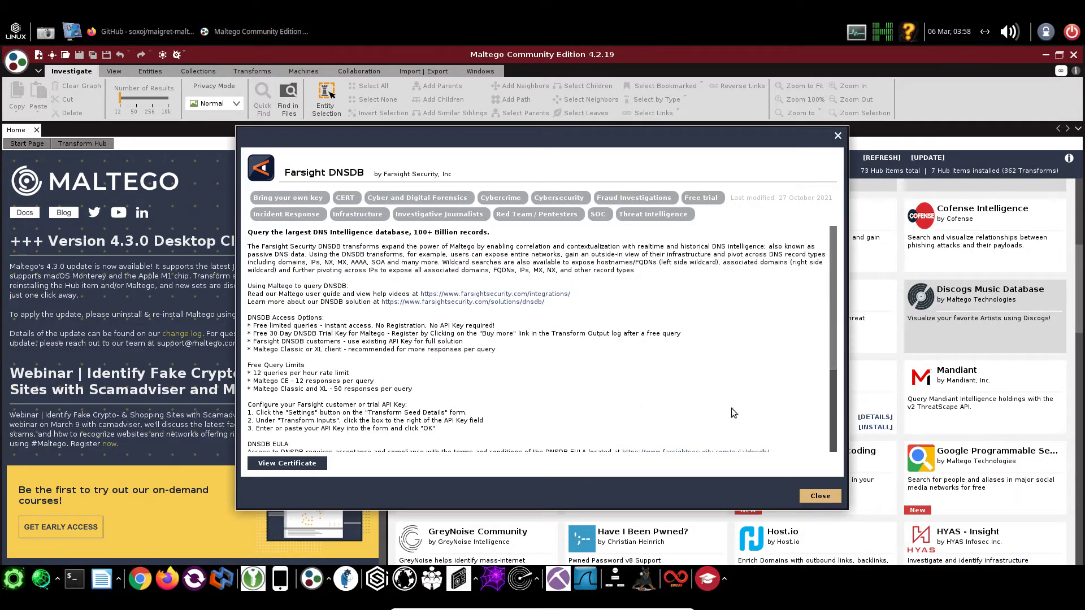
{"action": "scroll", "coordinate": [731, 408], "scroll_direction": "down", "scroll_amount": 5}
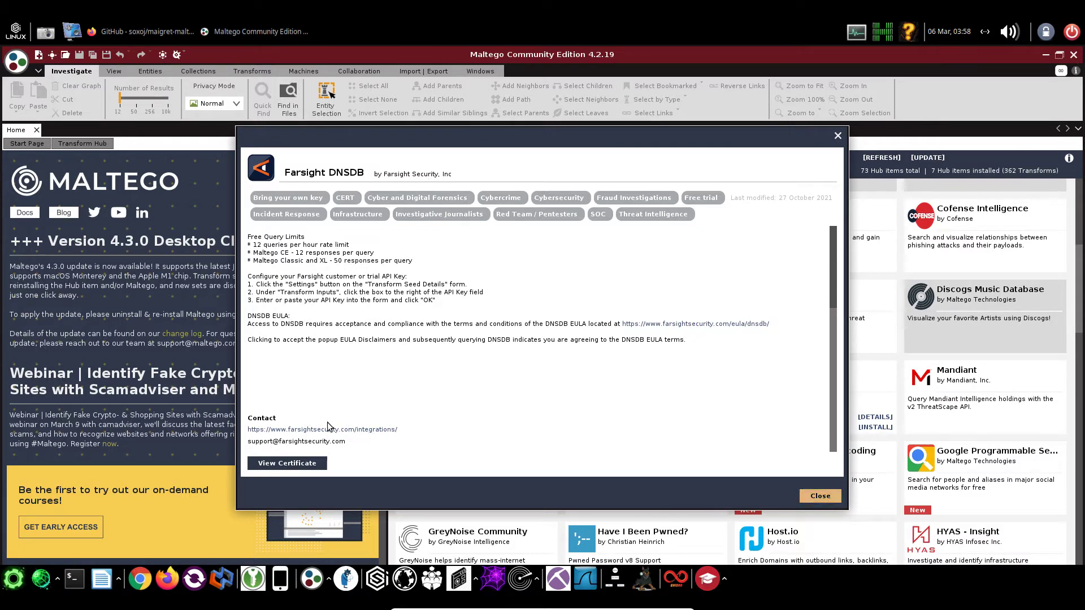
{"action": "scroll", "coordinate": [317, 450], "scroll_direction": "up", "scroll_amount": 4}
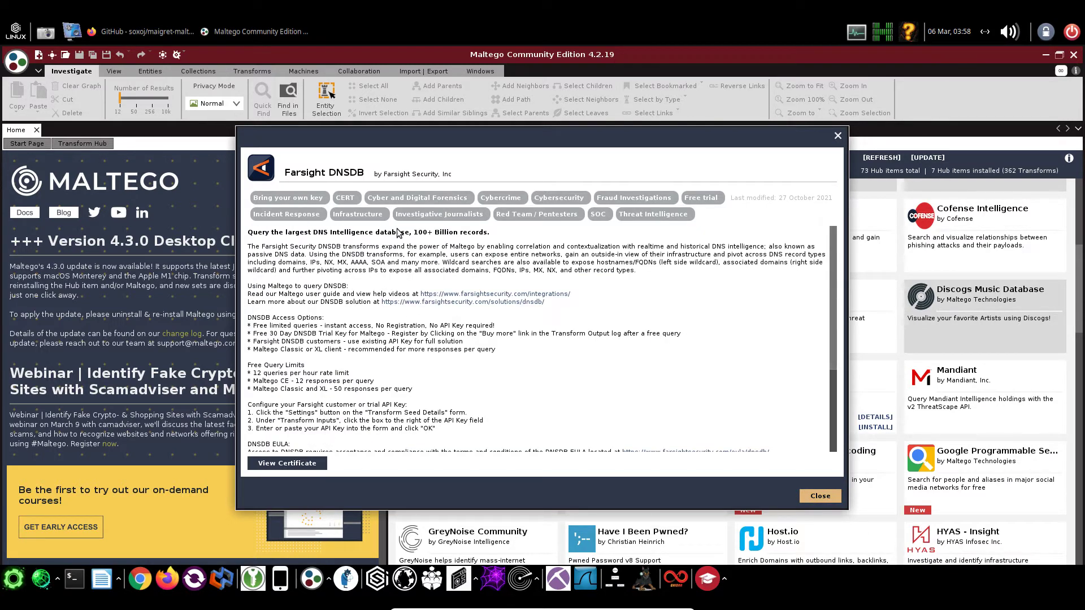
{"action": "left_click", "coordinate": [839, 138]}
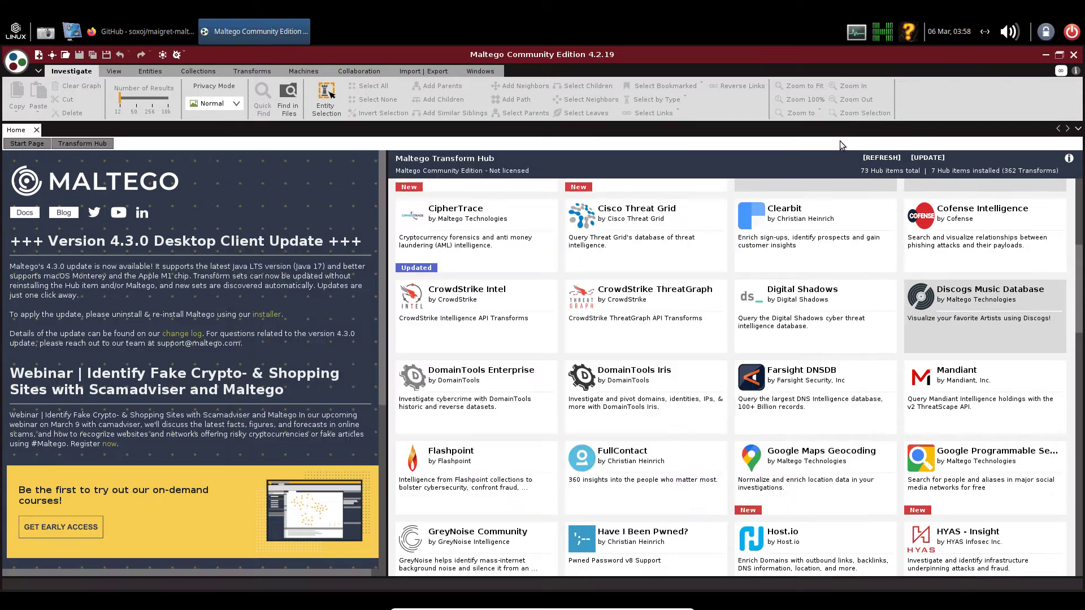
Install Farsight DNSDB, and cancel FullContact's Required Fields dialog
{"action": "left_click", "coordinate": [870, 429]}
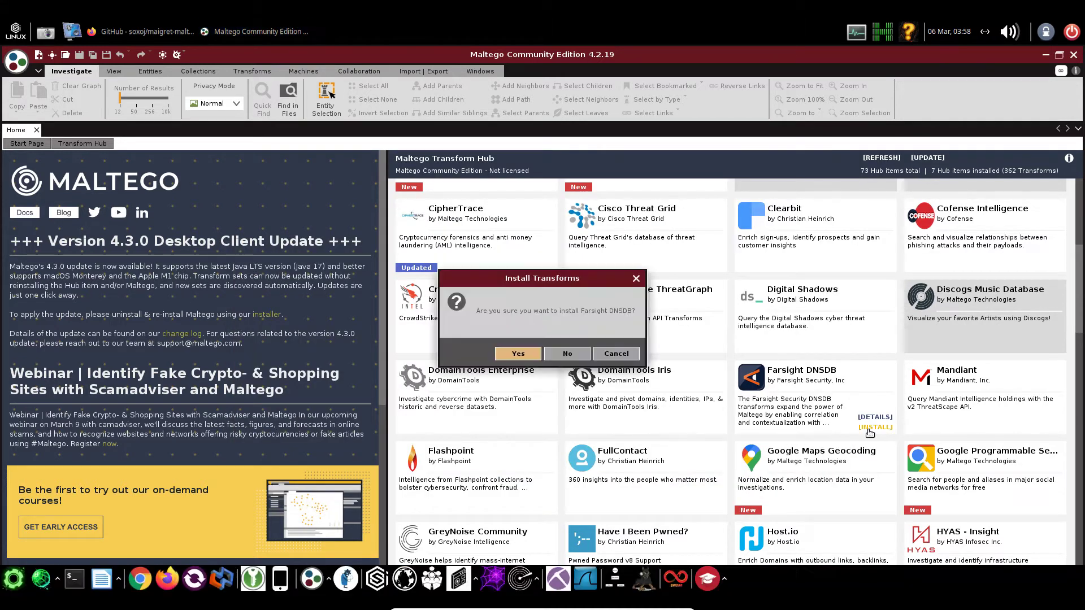
{"action": "left_click", "coordinate": [520, 354]}
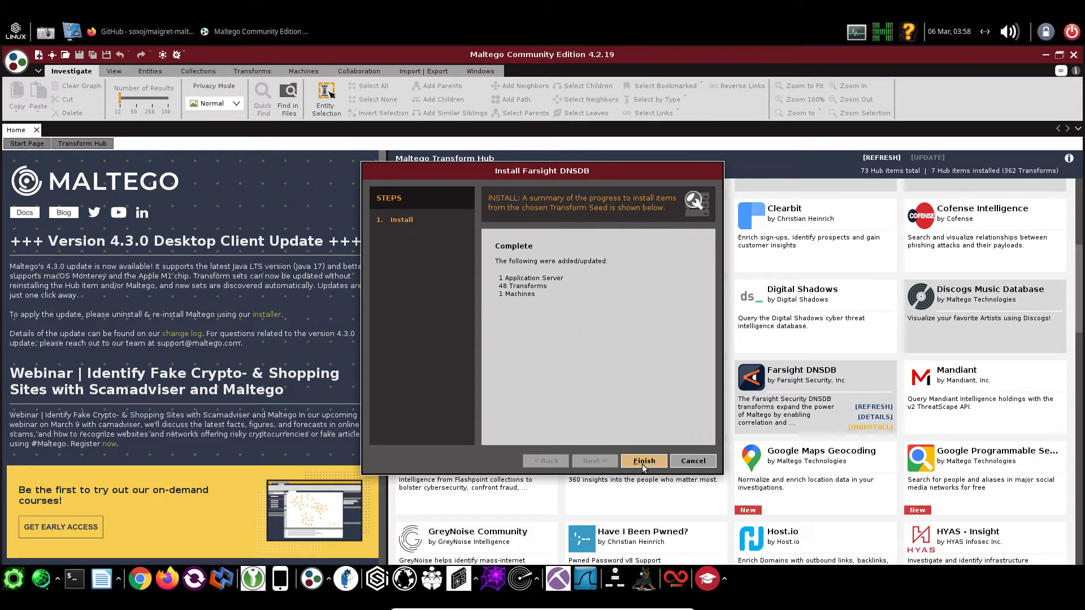
{"action": "left_click", "coordinate": [642, 462]}
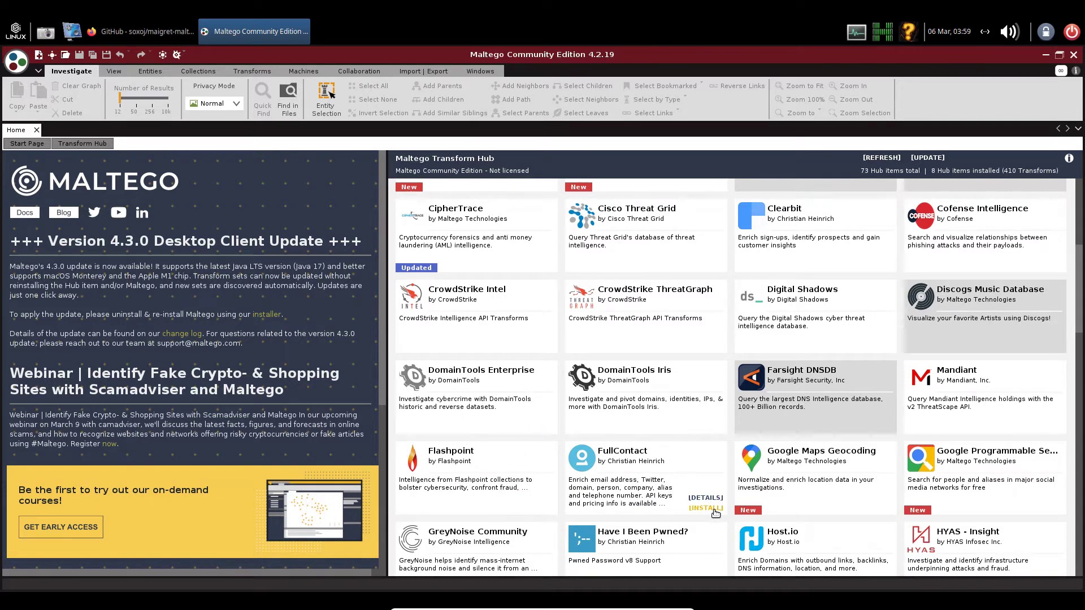
{"action": "left_click", "coordinate": [714, 509]}
{"action": "left_click", "coordinate": [511, 357]}
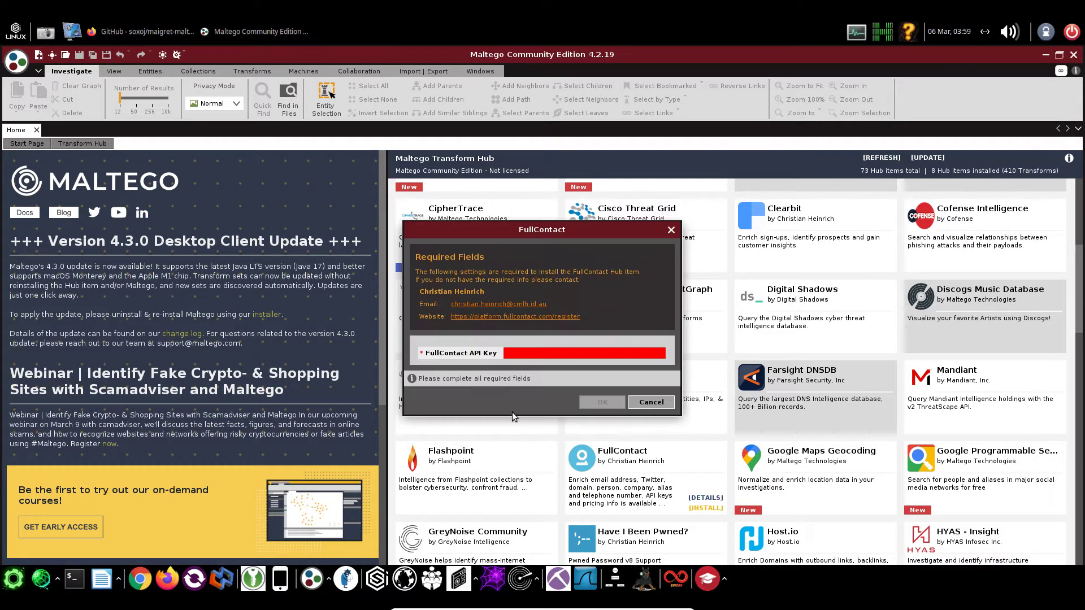
{"action": "left_click", "coordinate": [635, 404]}
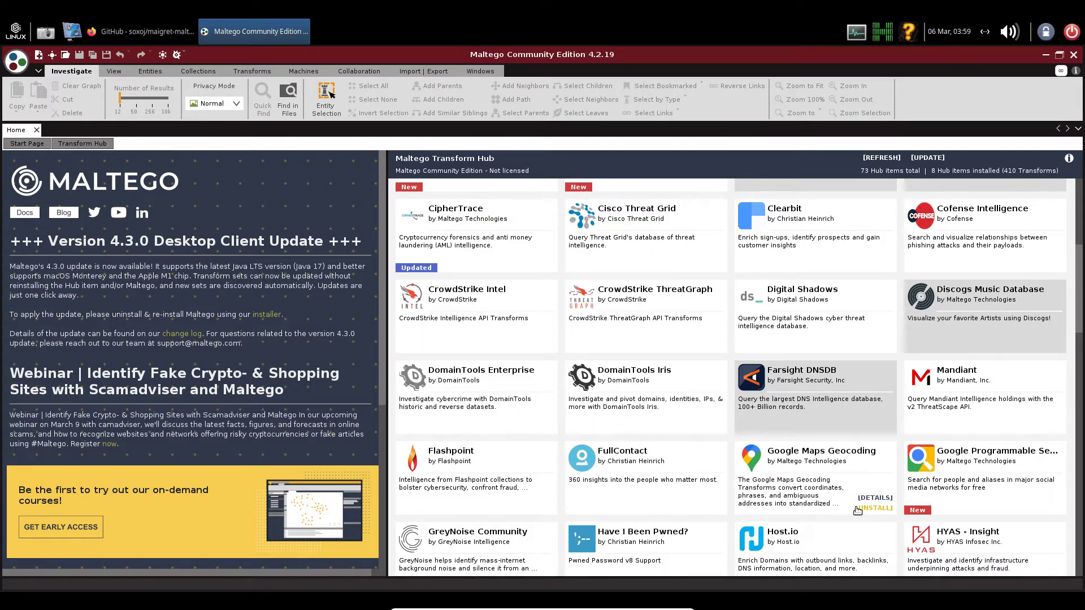
Install Google Maps Geocoding and Google Programmable Search Engine
{"action": "left_click", "coordinate": [875, 509]}
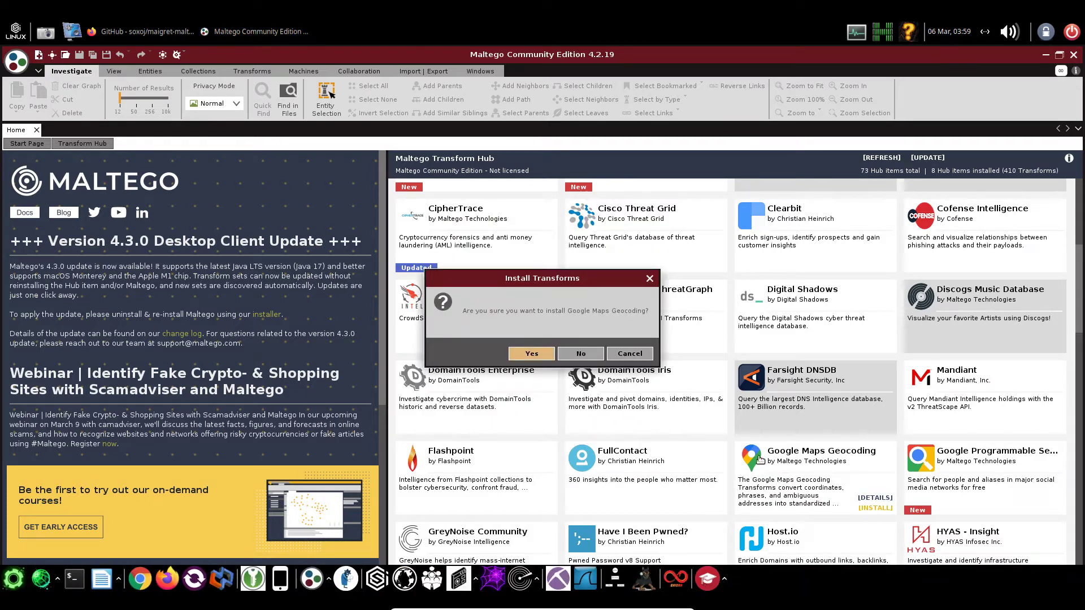
{"action": "left_click", "coordinate": [533, 354]}
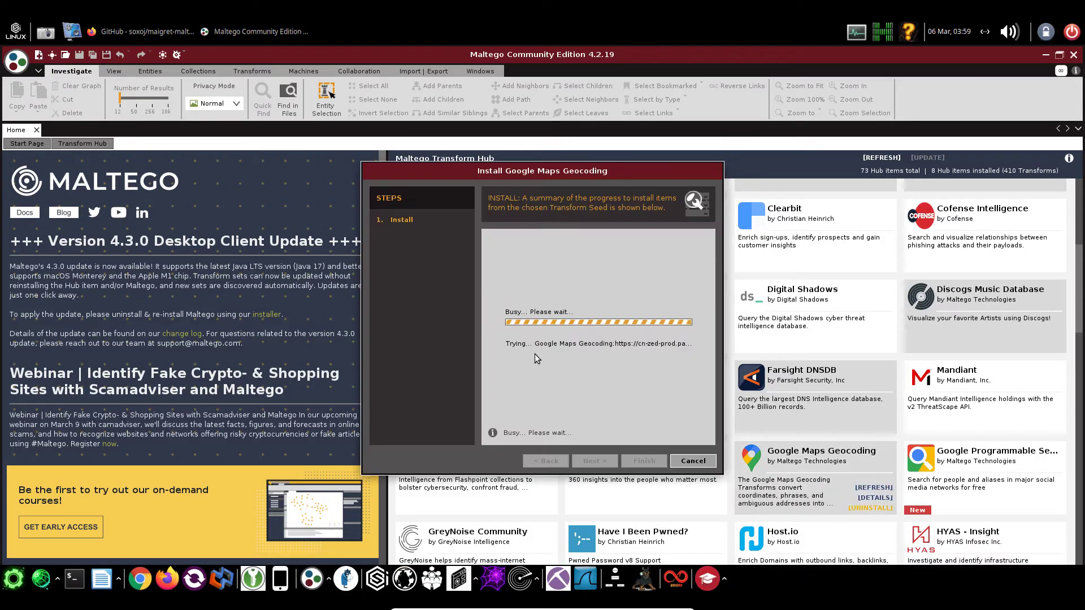
{"action": "left_click", "coordinate": [644, 460]}
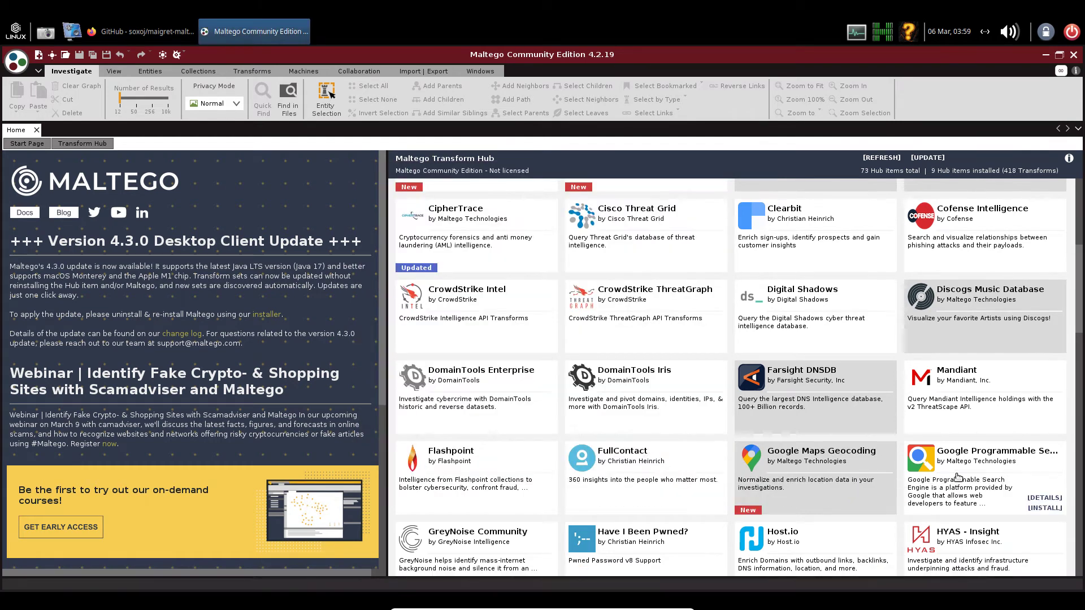
{"action": "scroll", "coordinate": [959, 478], "scroll_direction": "down", "scroll_amount": 3}
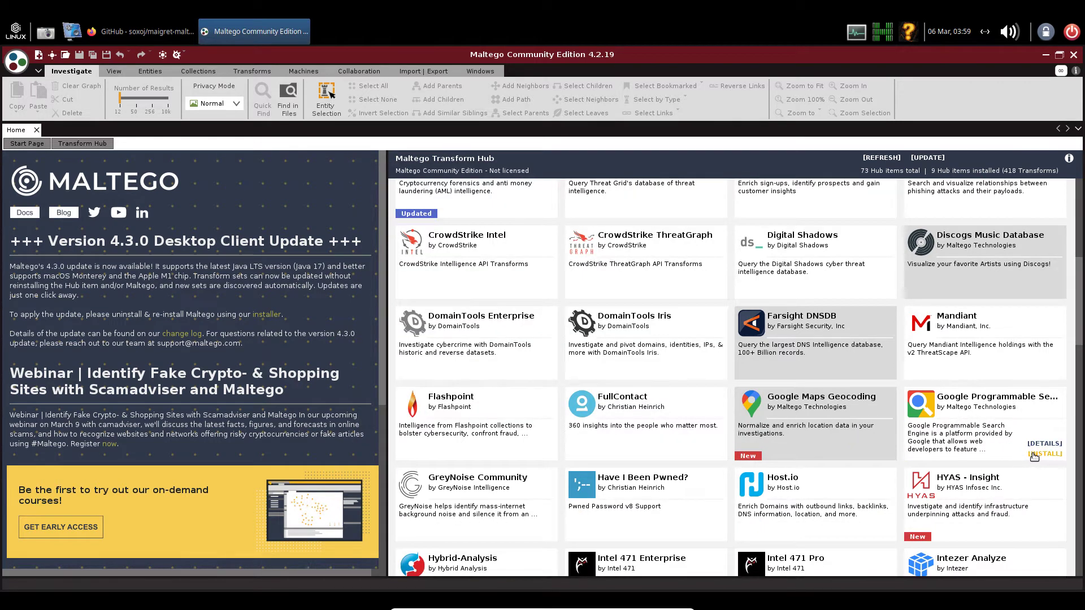
{"action": "left_click", "coordinate": [1045, 454]}
{"action": "left_click", "coordinate": [554, 352]}
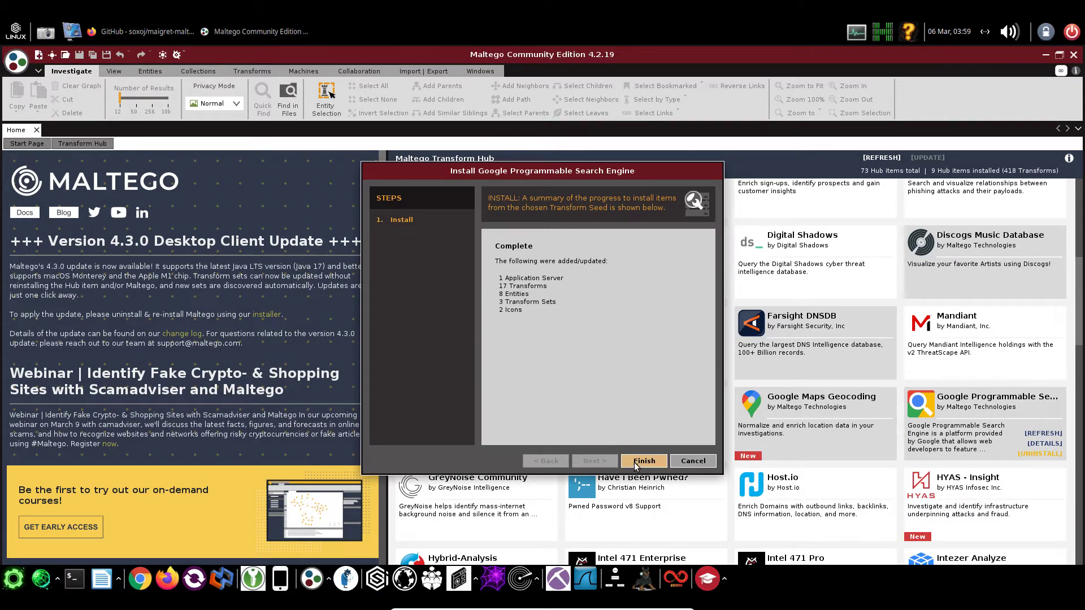
{"action": "left_click", "coordinate": [643, 461]}
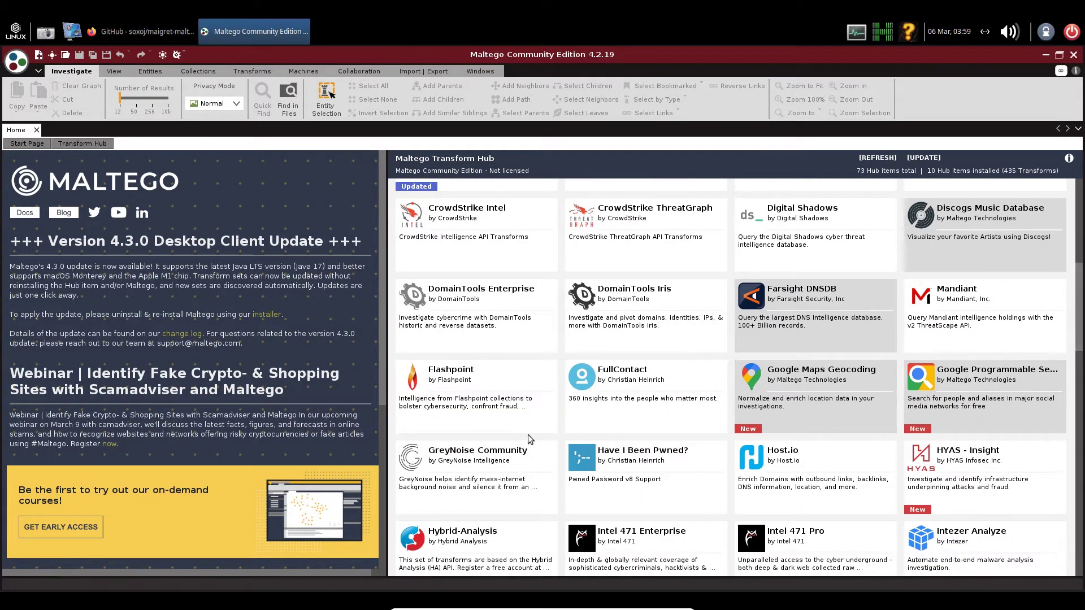
Install GreyNoise Community and begin installing Have I Been Pwned?
{"action": "left_click", "coordinate": [544, 508]}
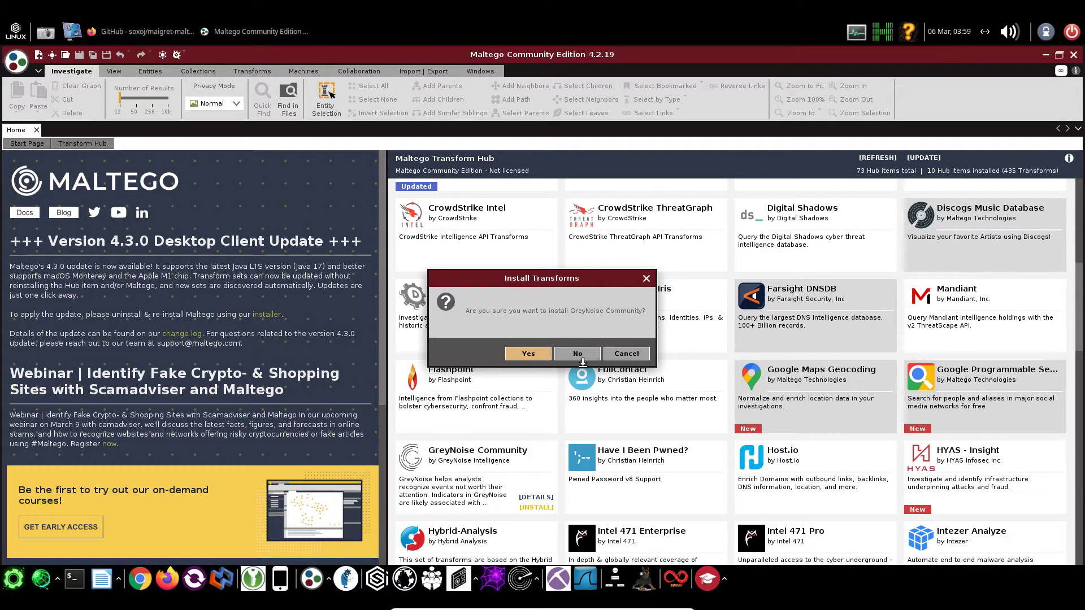
{"action": "left_click", "coordinate": [547, 354]}
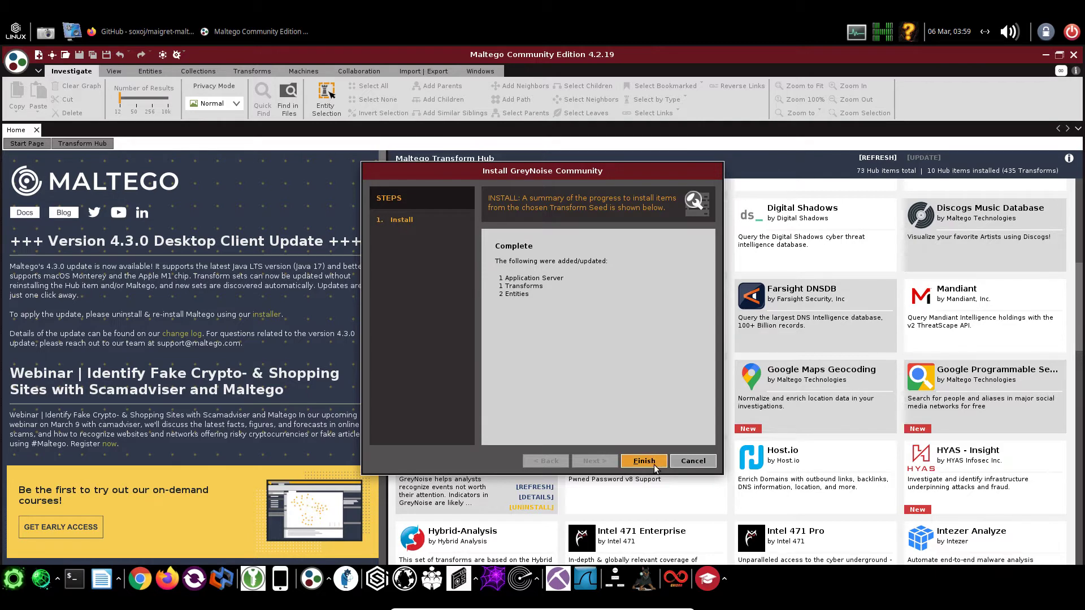
{"action": "left_click", "coordinate": [653, 465]}
{"action": "left_click", "coordinate": [707, 508]}
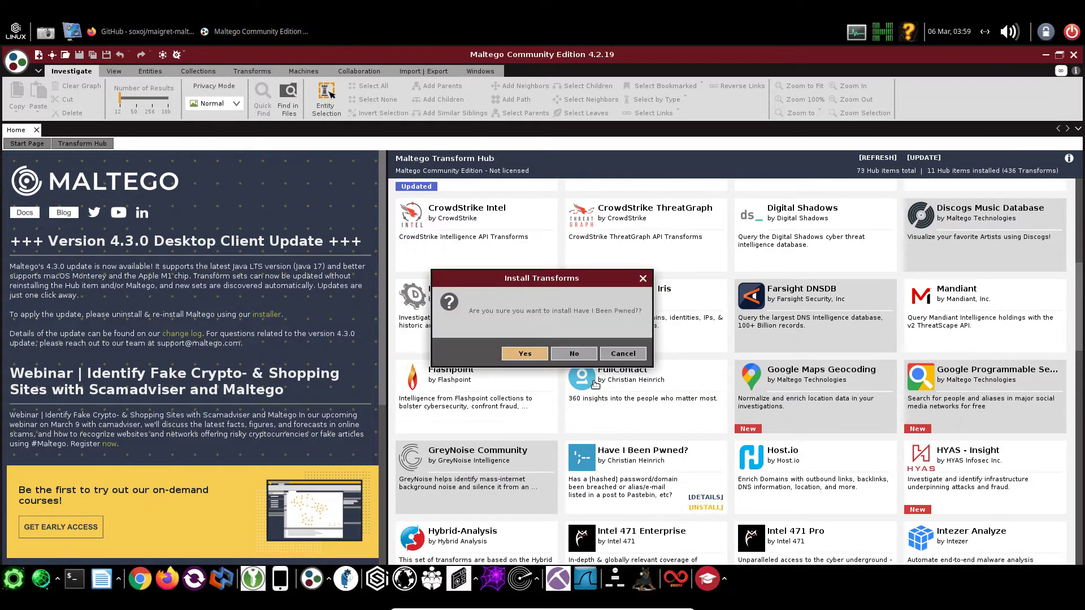
Complete the Have I Been Pwned? install and cancel Host.io's API token prompt
{"action": "left_click", "coordinate": [529, 355]}
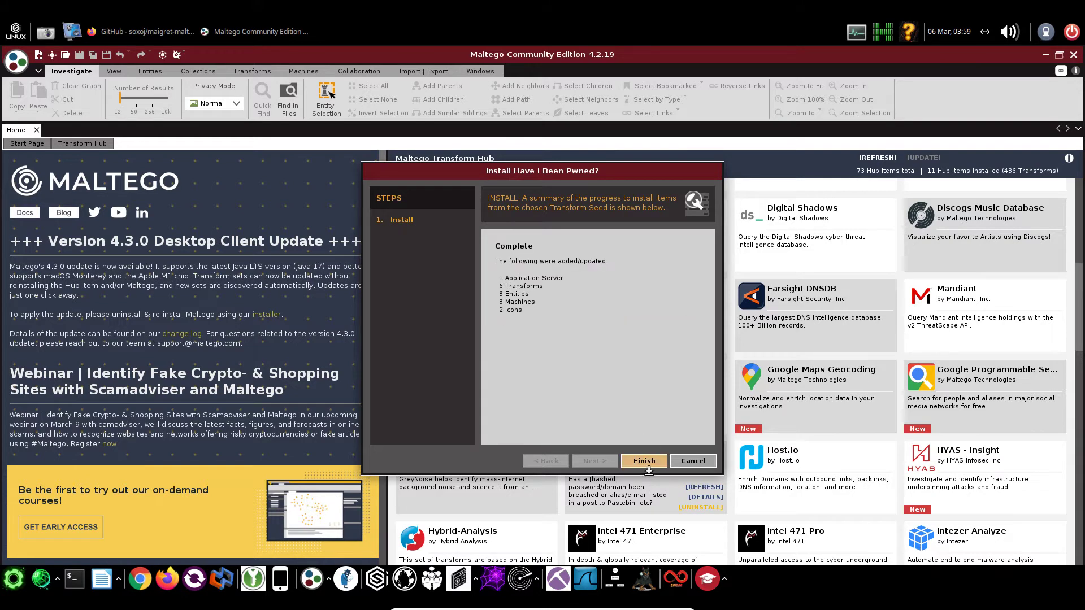
{"action": "left_click", "coordinate": [648, 469]}
{"action": "left_click", "coordinate": [890, 513]}
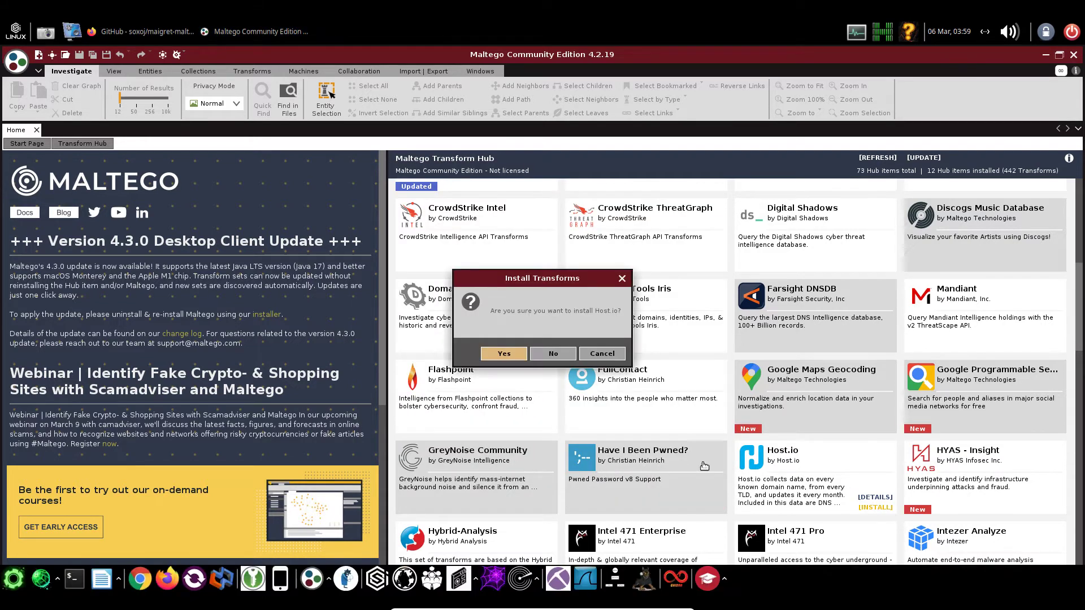
{"action": "left_click", "coordinate": [519, 353]}
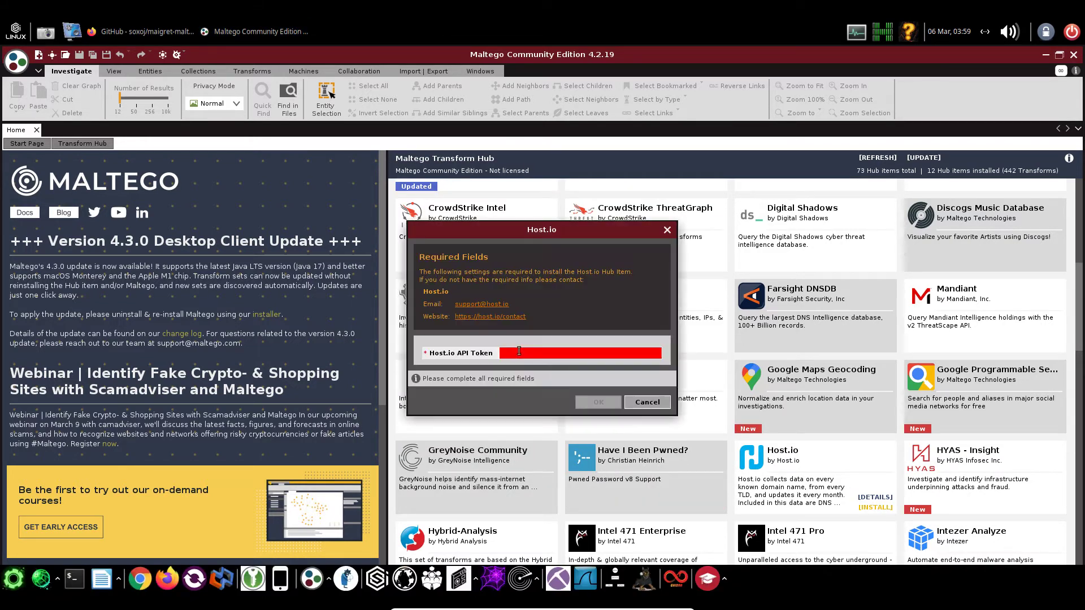
{"action": "left_click", "coordinate": [647, 402]}
Install Intezer Analyze and cancel Hybrid-Analysis at its API key dialog
{"action": "scroll", "coordinate": [965, 496], "scroll_direction": "down", "scroll_amount": 3}
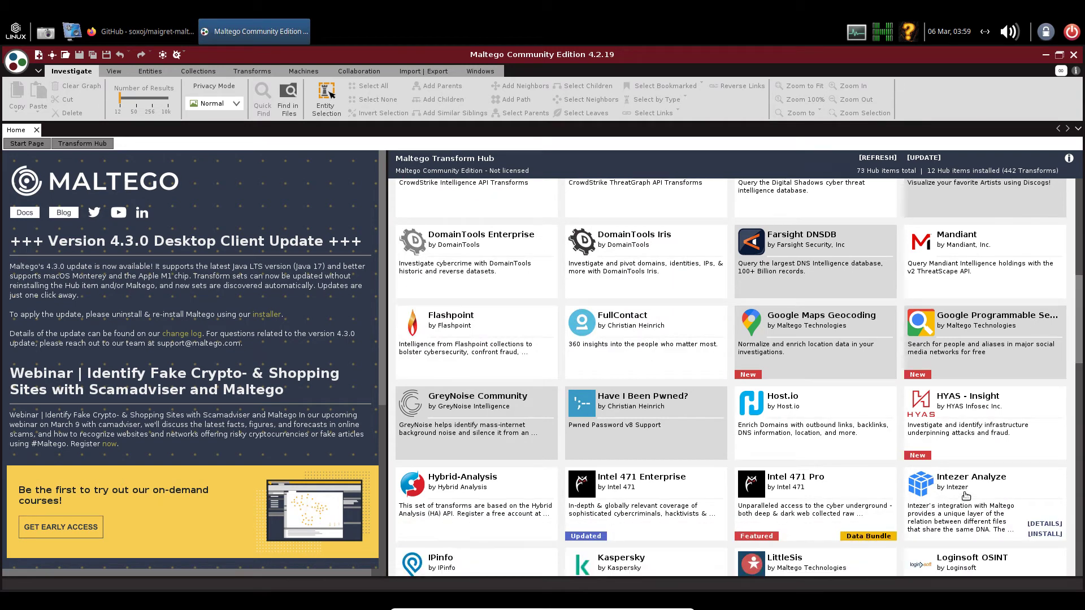
{"action": "scroll", "coordinate": [965, 496], "scroll_direction": "down", "scroll_amount": 1}
{"action": "left_click", "coordinate": [1045, 480]}
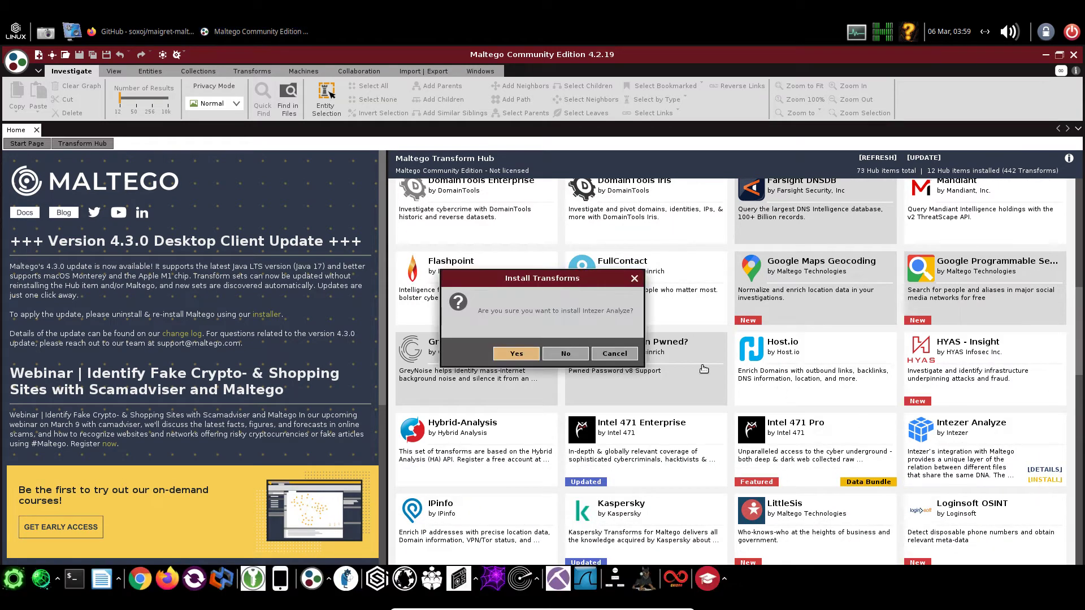
{"action": "left_click", "coordinate": [516, 353]}
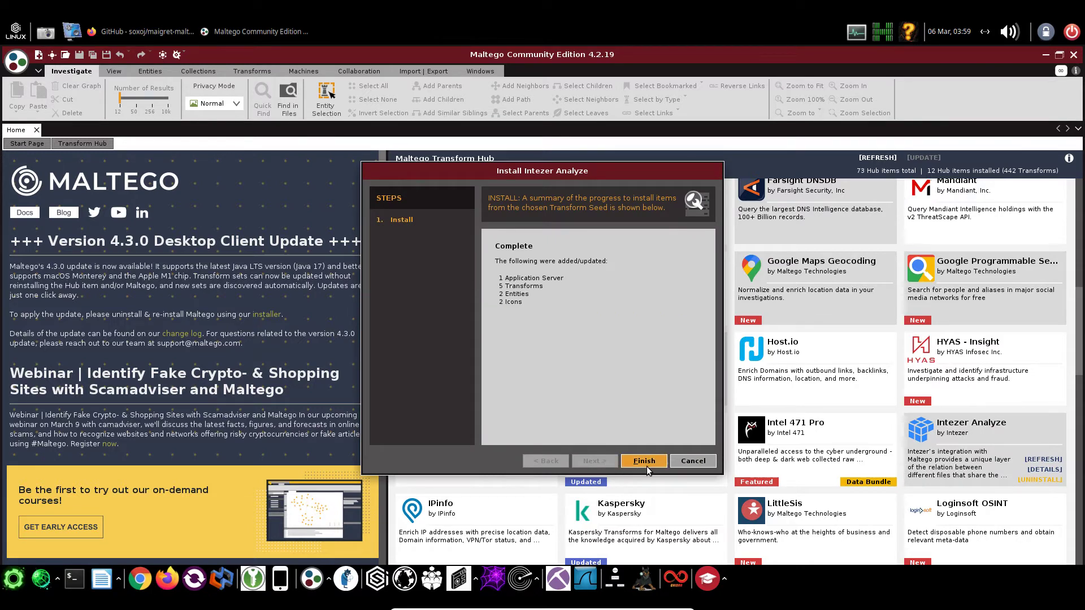
{"action": "left_click", "coordinate": [644, 461]}
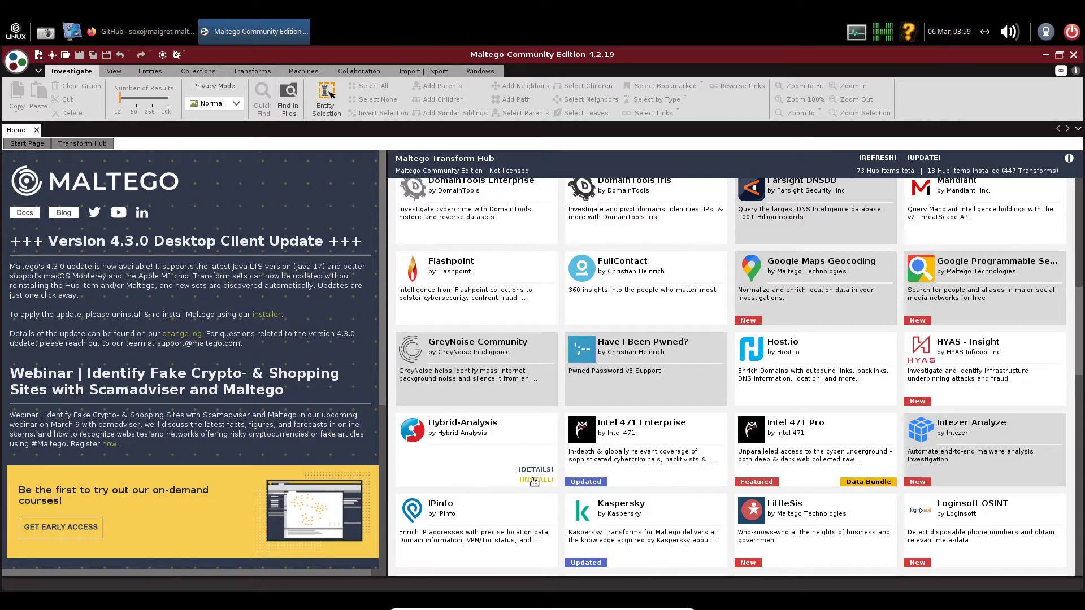
{"action": "left_click", "coordinate": [537, 481]}
{"action": "left_click", "coordinate": [517, 353]}
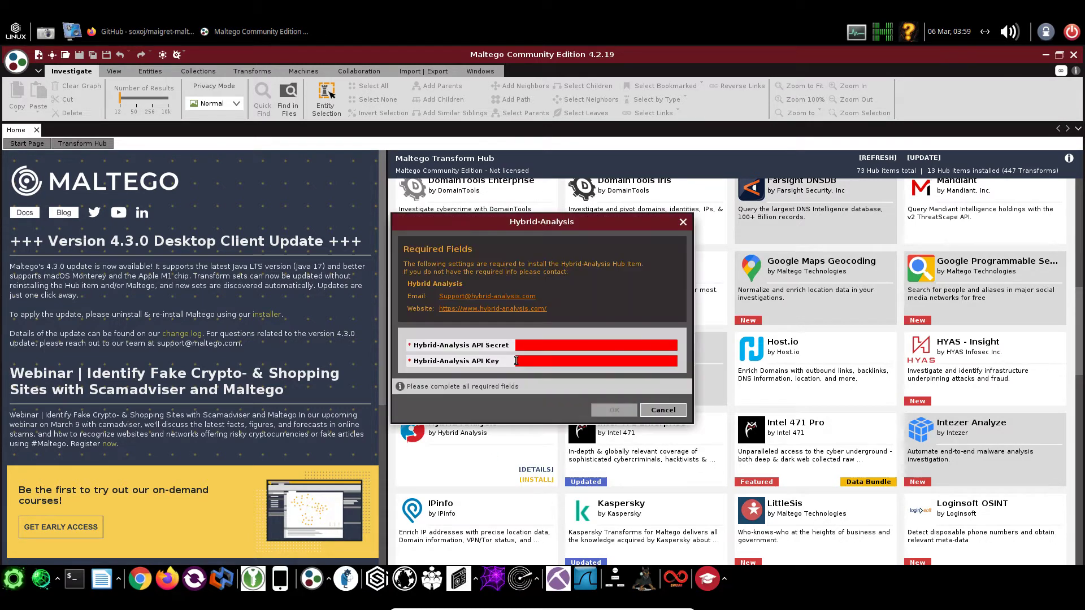
{"action": "left_click", "coordinate": [656, 416]}
Install the IPinfo hub item
{"action": "scroll", "coordinate": [515, 452], "scroll_direction": "down", "scroll_amount": 1}
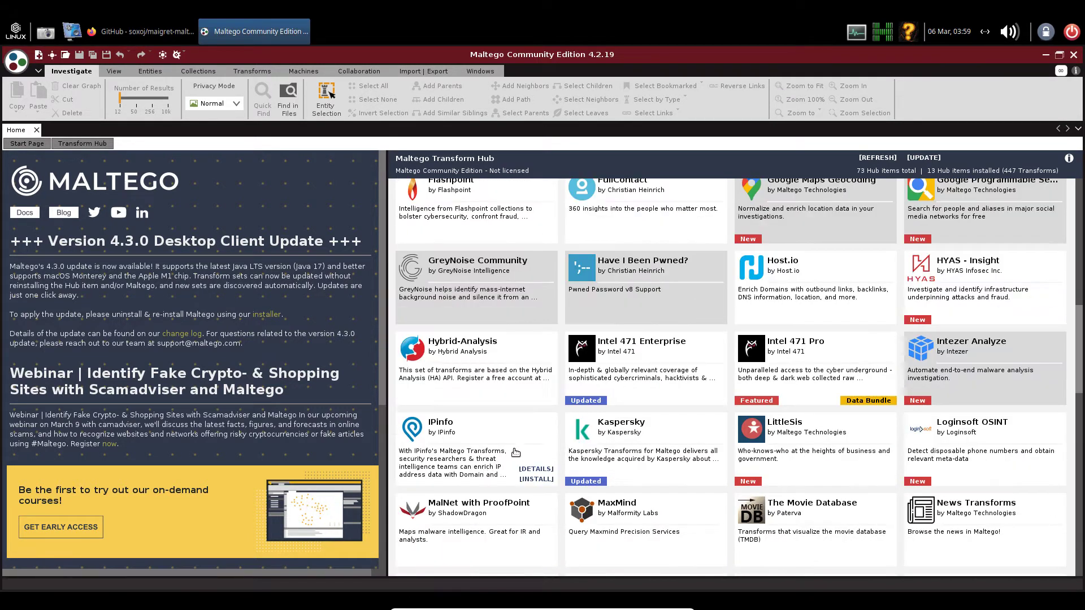
{"action": "left_click", "coordinate": [536, 479]}
{"action": "left_click", "coordinate": [499, 356]}
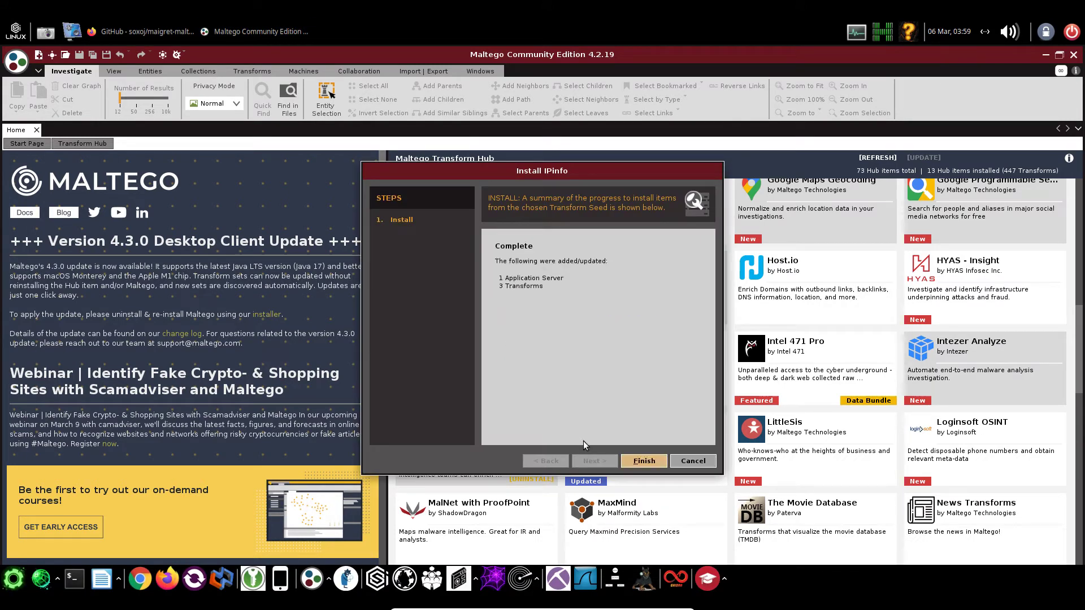
{"action": "left_click", "coordinate": [663, 460]}
{"action": "scroll", "coordinate": [655, 446], "scroll_direction": "down", "scroll_amount": 1}
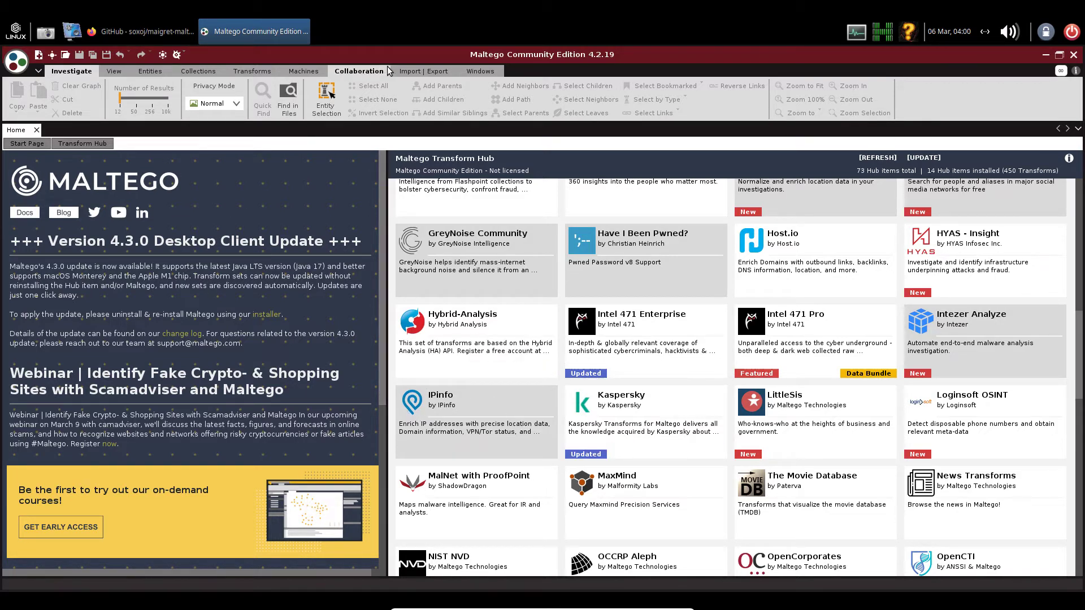
Open the Transform Manager from the Transforms menu
{"action": "left_click", "coordinate": [305, 71]}
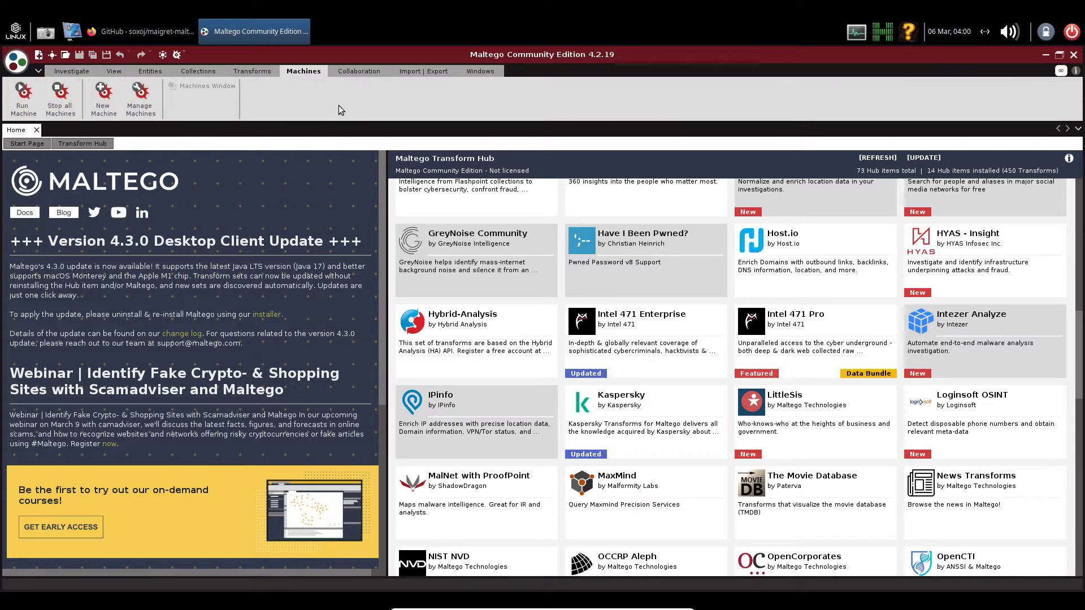
{"action": "left_click", "coordinate": [265, 74]}
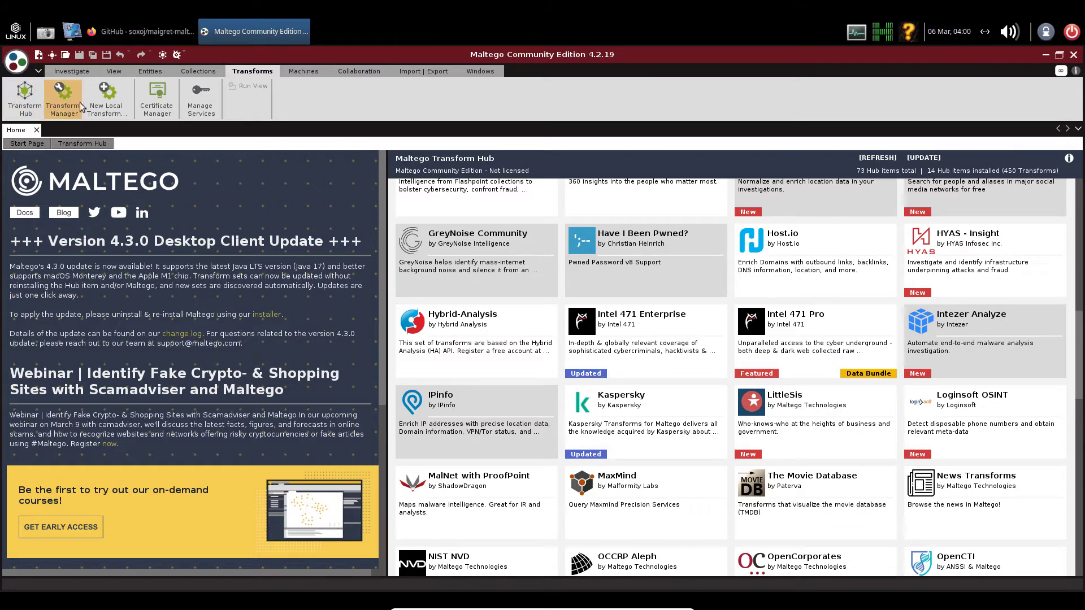
{"action": "left_click", "coordinate": [66, 86]}
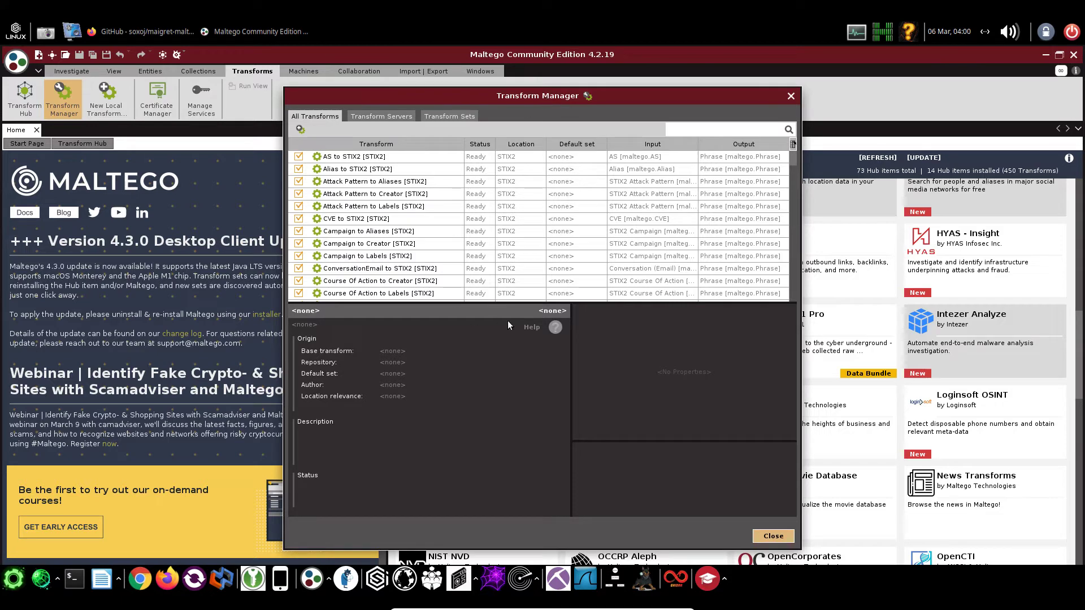
Drag the divider down to enlarge the transform list and scroll through every installed transform
{"action": "left_click_drag", "start_coordinate": [521, 298], "coordinate": [480, 418]}
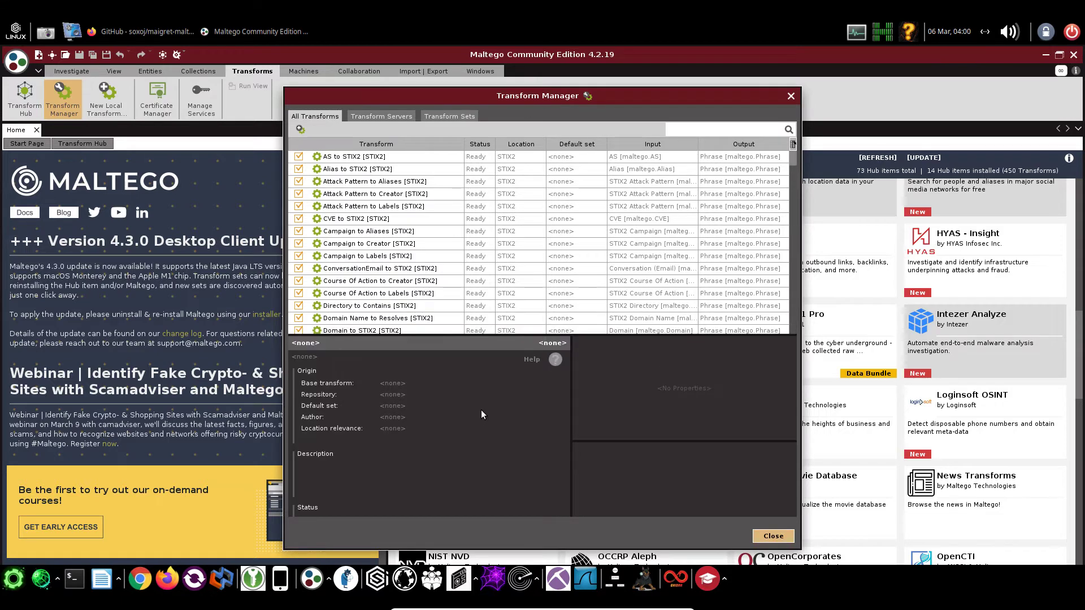
{"action": "scroll", "coordinate": [749, 322], "scroll_direction": "down", "scroll_amount": 20}
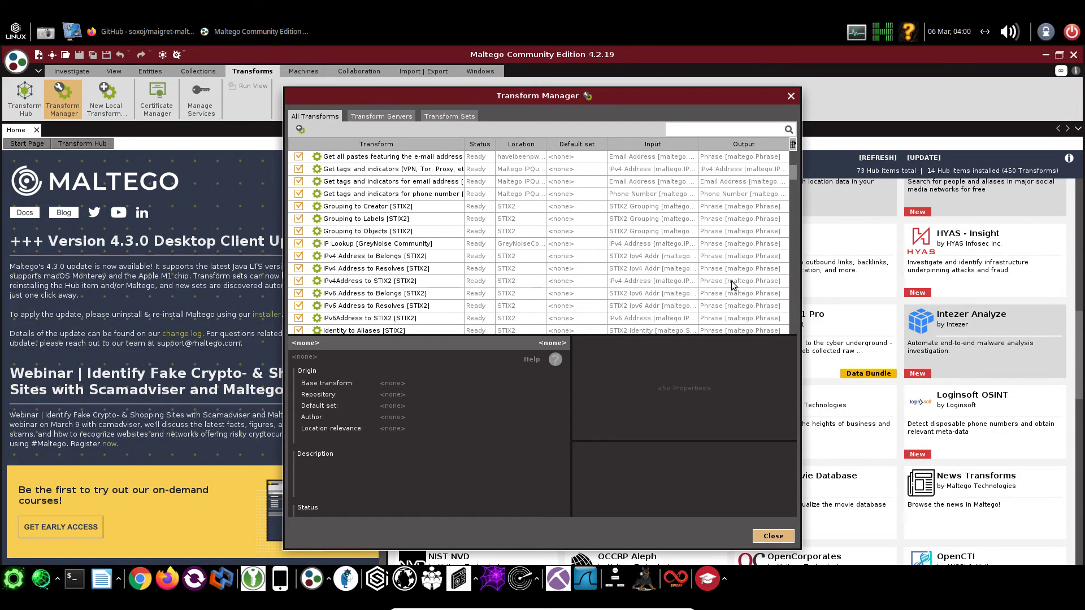
{"action": "scroll", "coordinate": [733, 286], "scroll_direction": "down", "scroll_amount": 20}
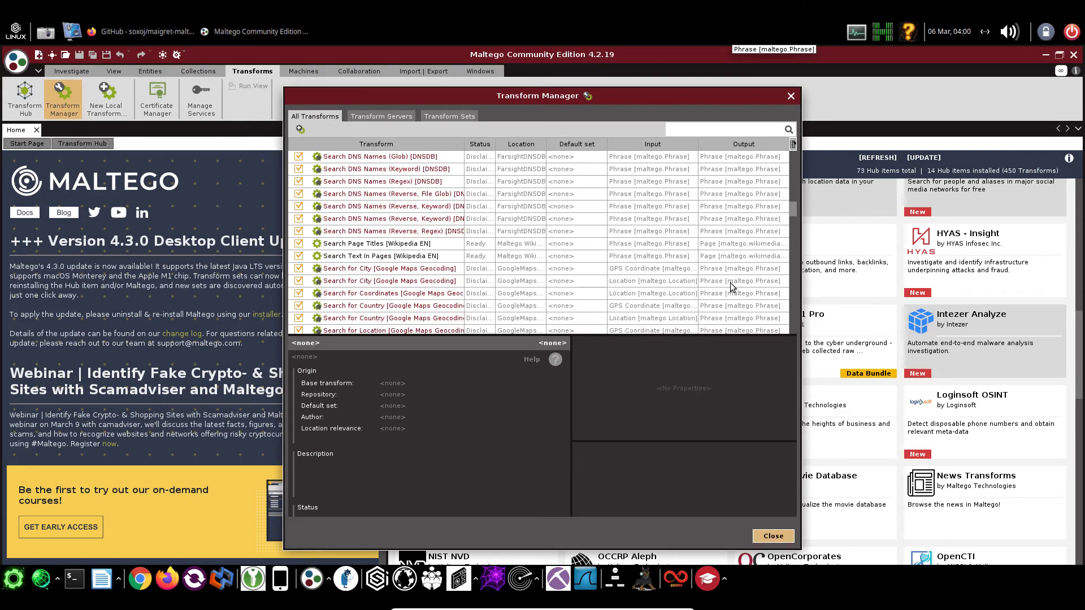
{"action": "scroll", "coordinate": [731, 292], "scroll_direction": "down", "scroll_amount": 20}
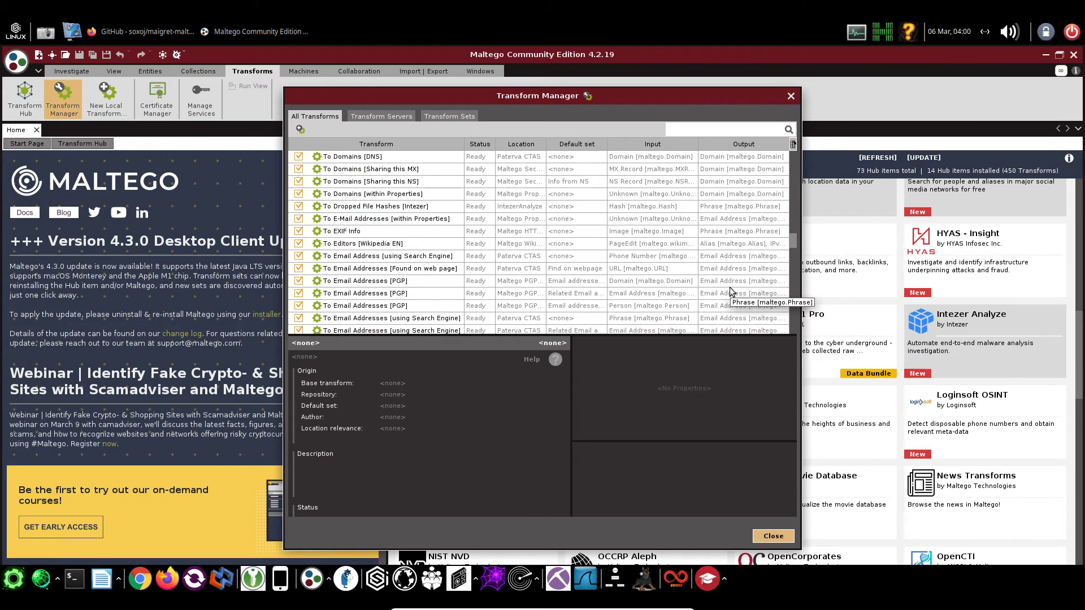
{"action": "scroll", "coordinate": [733, 294], "scroll_direction": "down", "scroll_amount": 20}
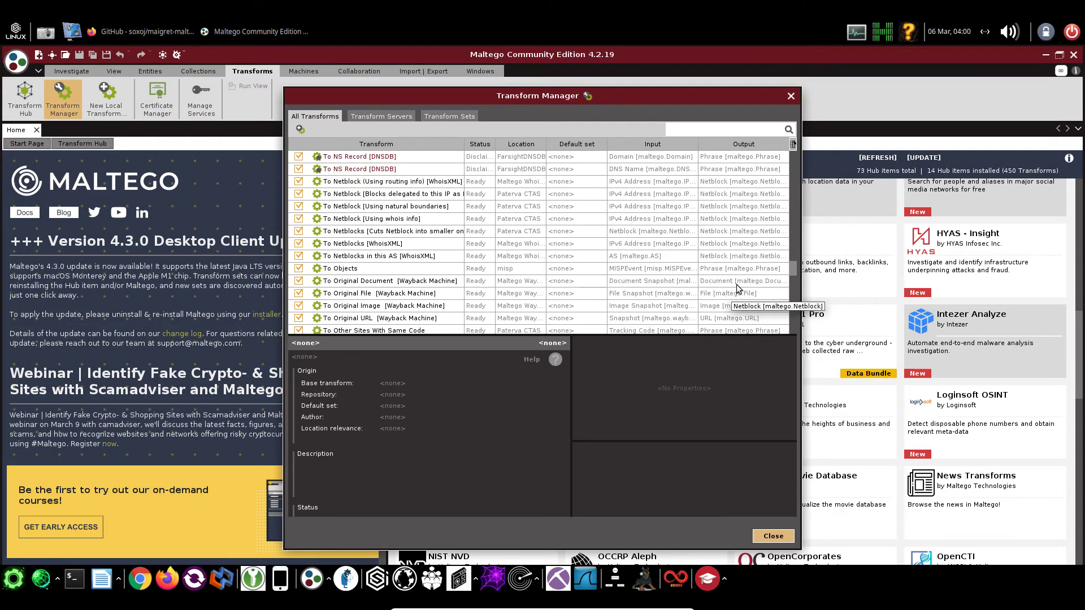
{"action": "scroll", "coordinate": [732, 299], "scroll_direction": "down", "scroll_amount": 20}
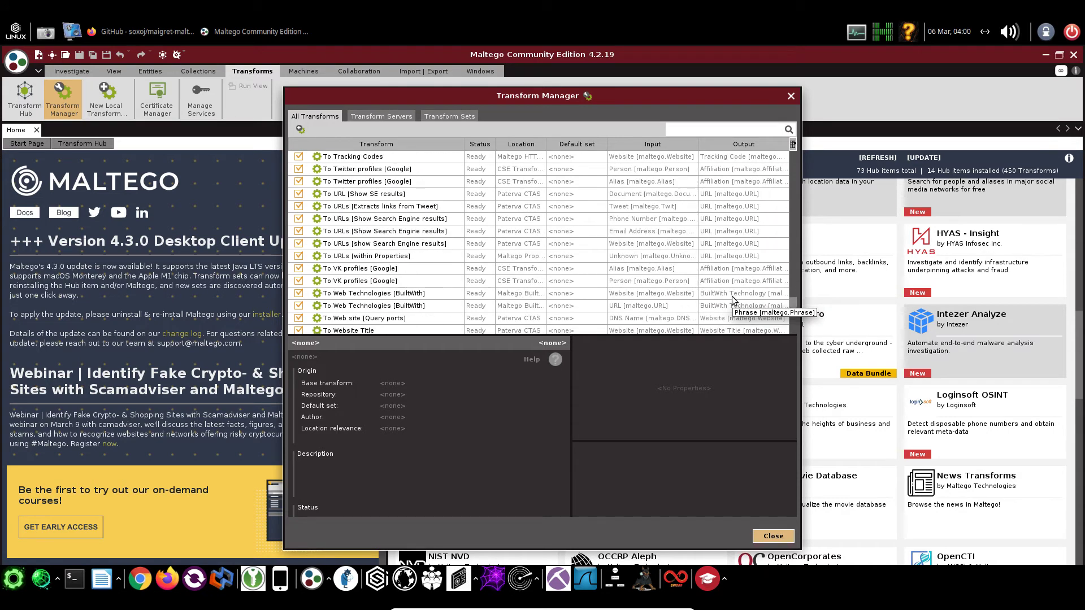
{"action": "scroll", "coordinate": [732, 300], "scroll_direction": "down", "scroll_amount": 3}
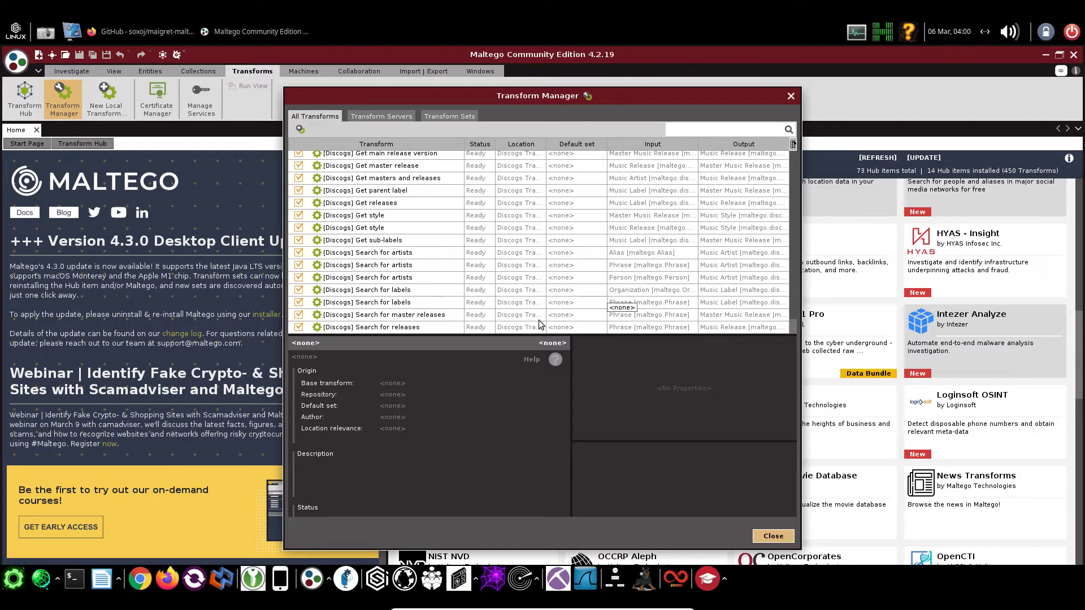
Close the Transform Manager and install The Movie Database hub item
{"action": "left_click", "coordinate": [791, 96]}
{"action": "left_click", "coordinate": [874, 533]}
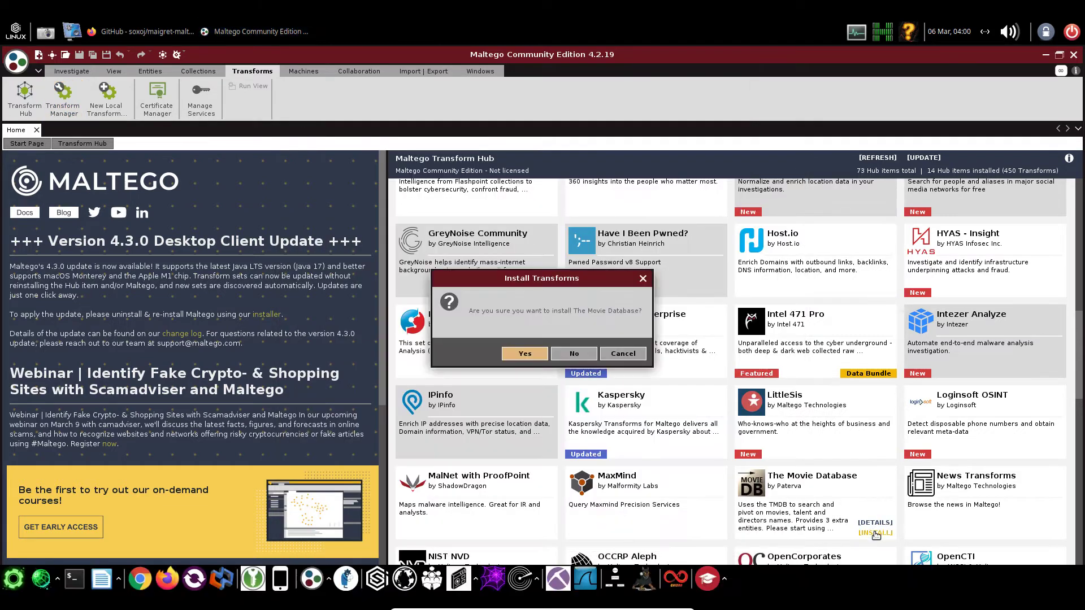
{"action": "left_click", "coordinate": [523, 356]}
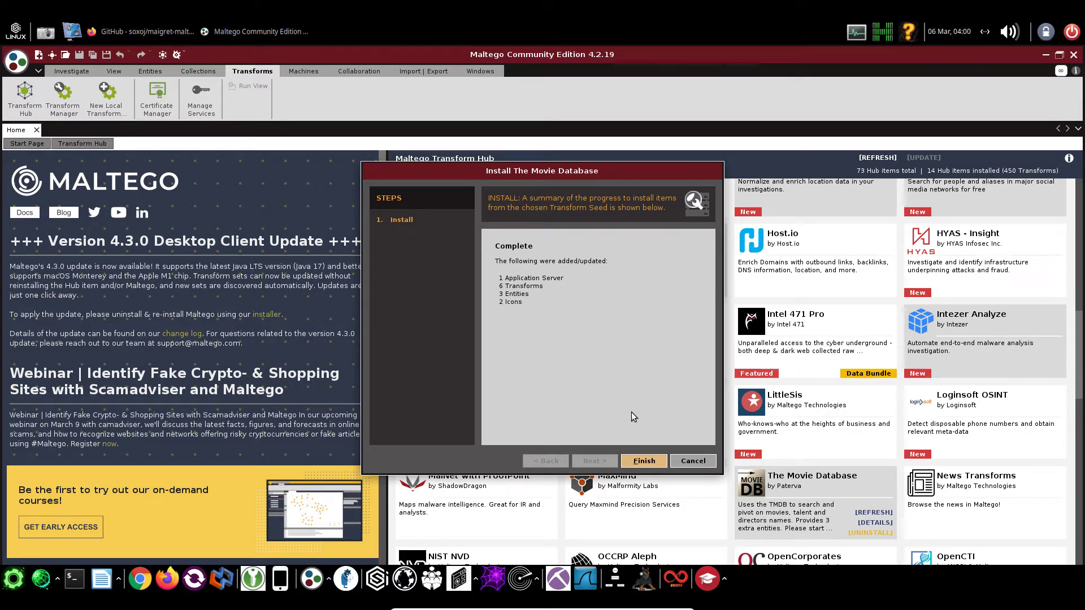
{"action": "left_click", "coordinate": [641, 461]}
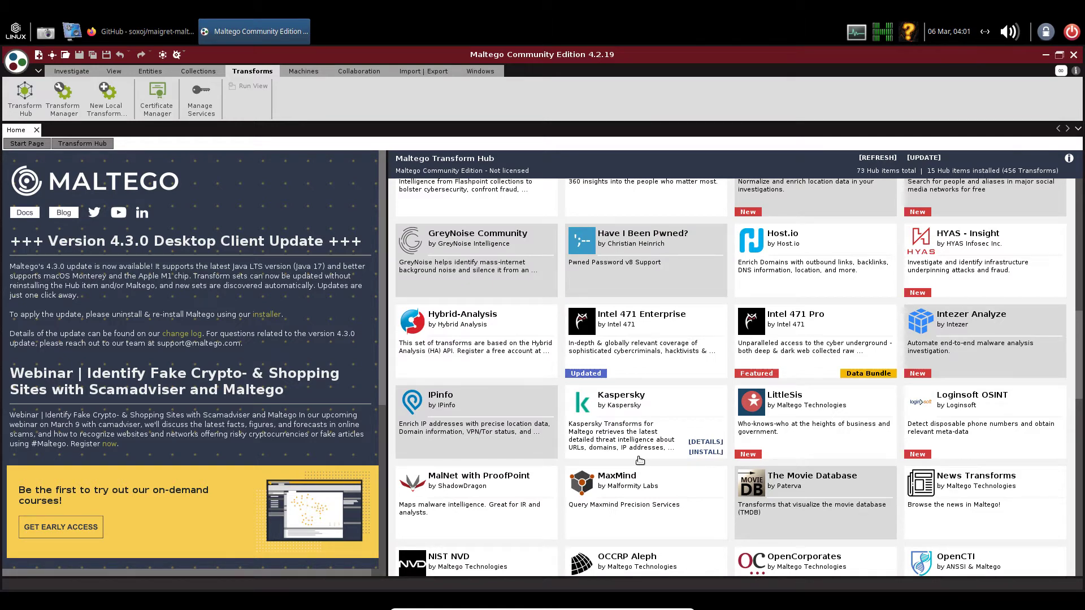
Install the News Transforms hub item, waiting for its installer to finish
{"action": "mouse_move", "coordinate": [938, 510]}
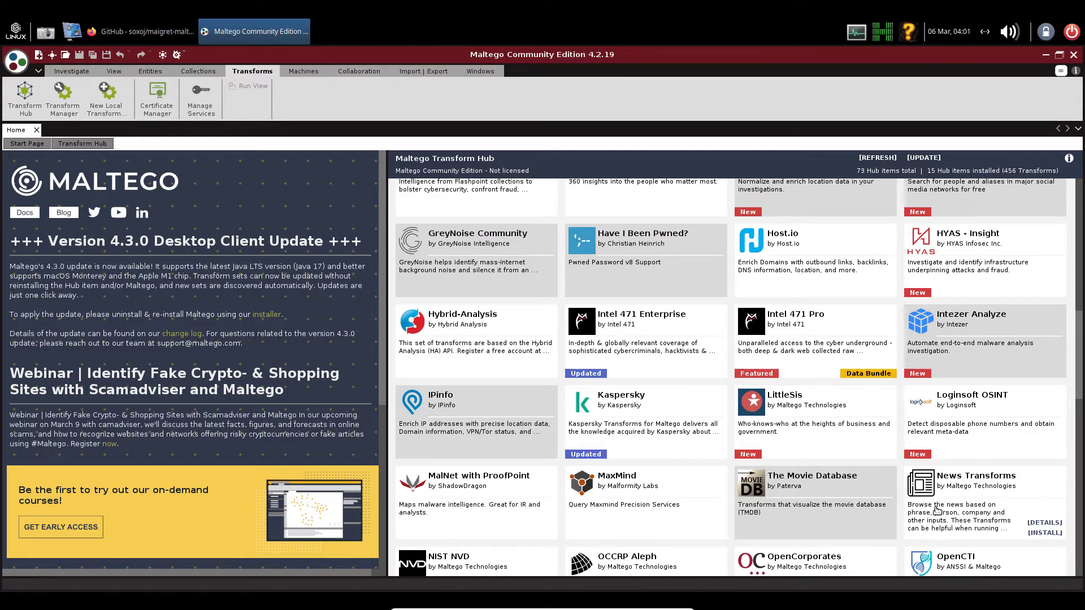
{"action": "left_click", "coordinate": [1044, 534]}
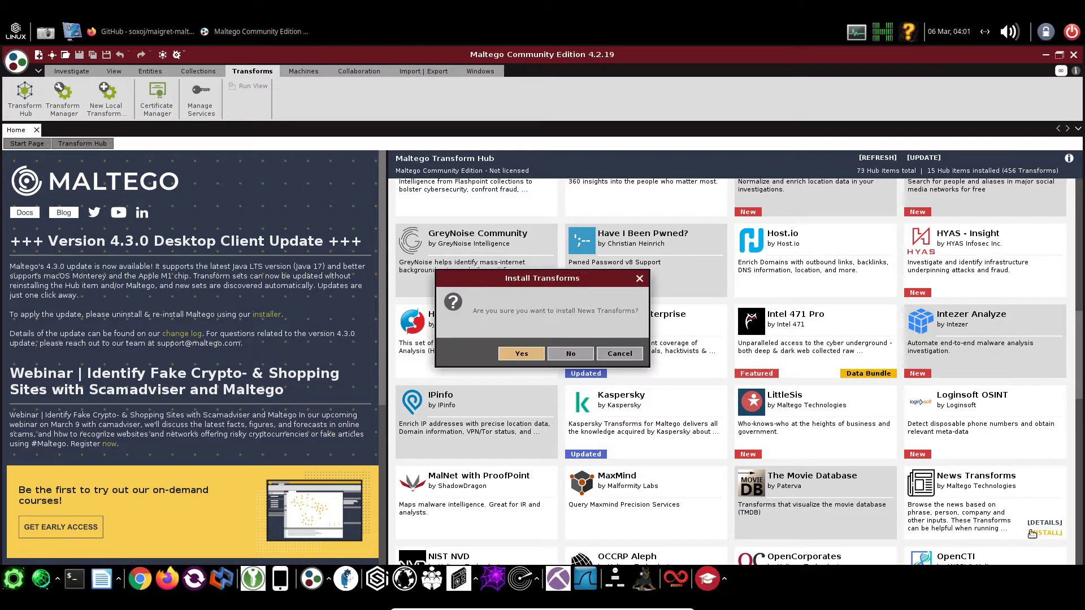
{"action": "left_click", "coordinate": [521, 351]}
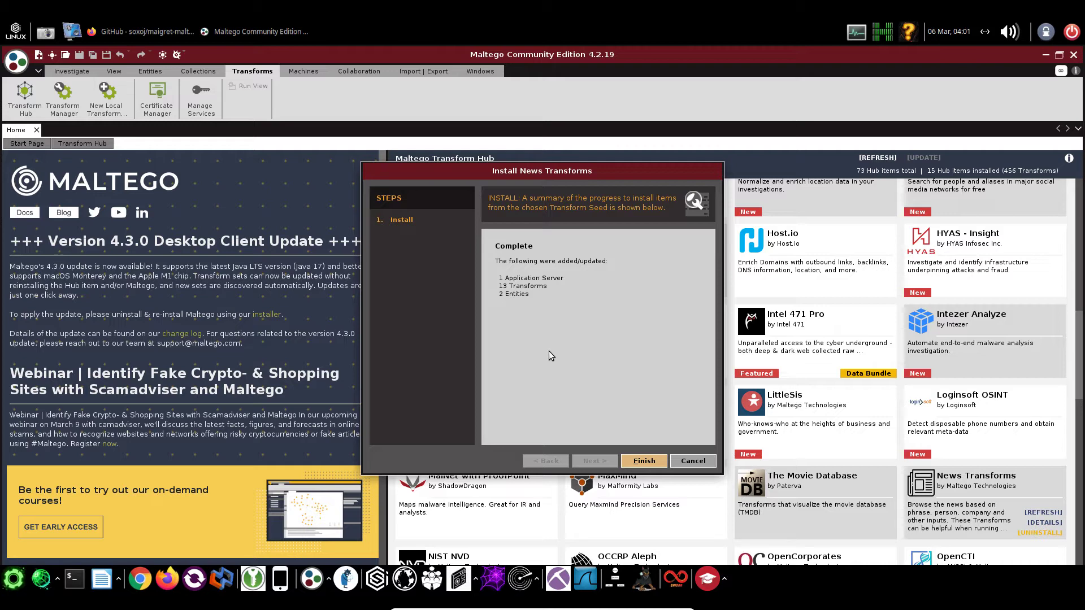
{"action": "left_click", "coordinate": [644, 461]}
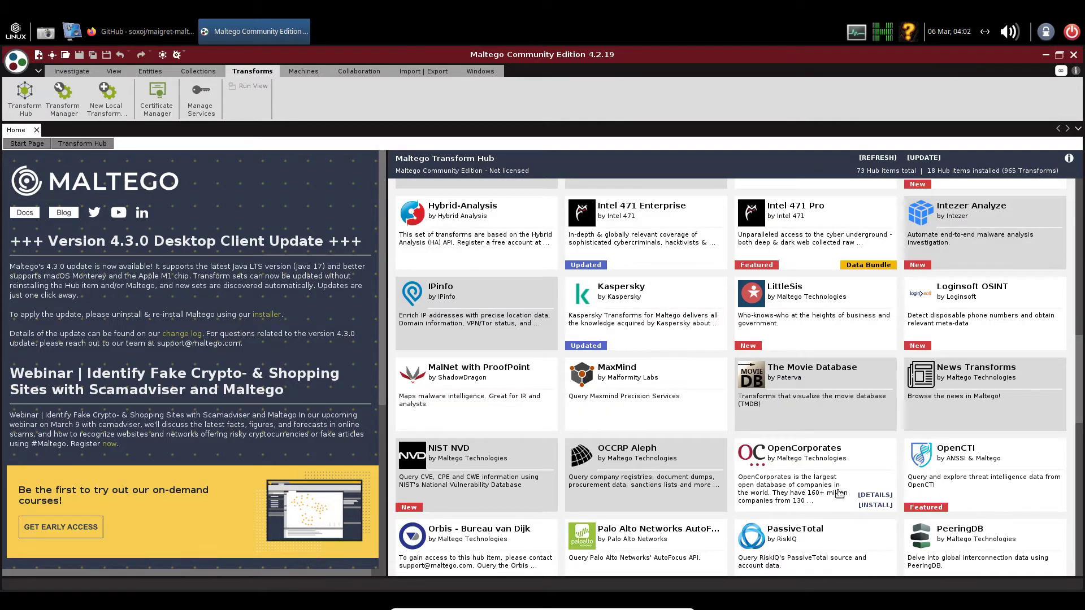
Skip OpenCorporates and OpenCTI by cancelling their API key dialogs
{"action": "left_click", "coordinate": [876, 505]}
{"action": "left_click", "coordinate": [520, 354]}
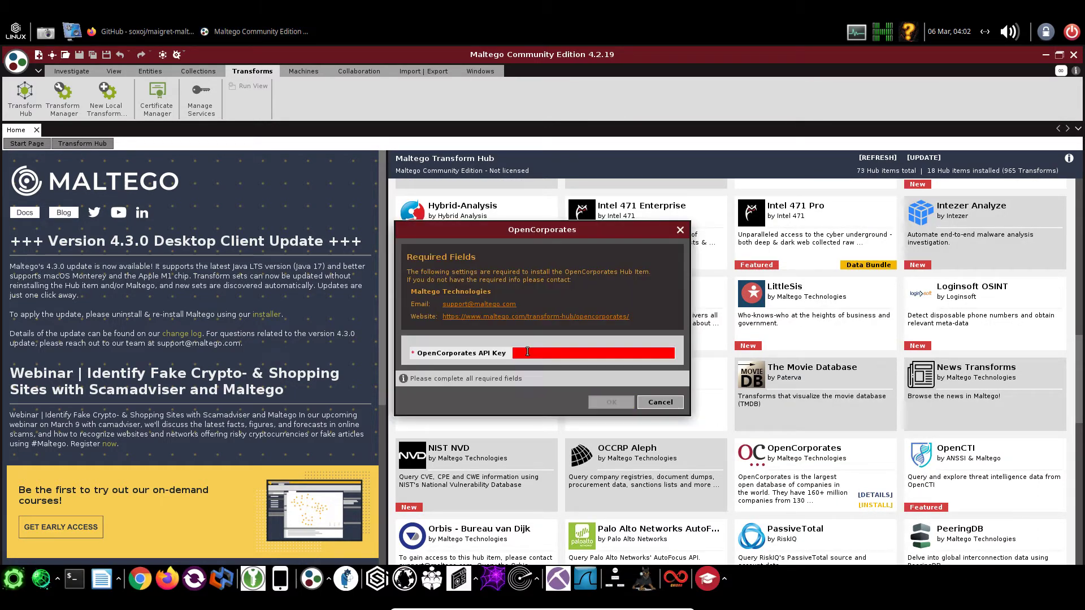
{"action": "left_click", "coordinate": [675, 403]}
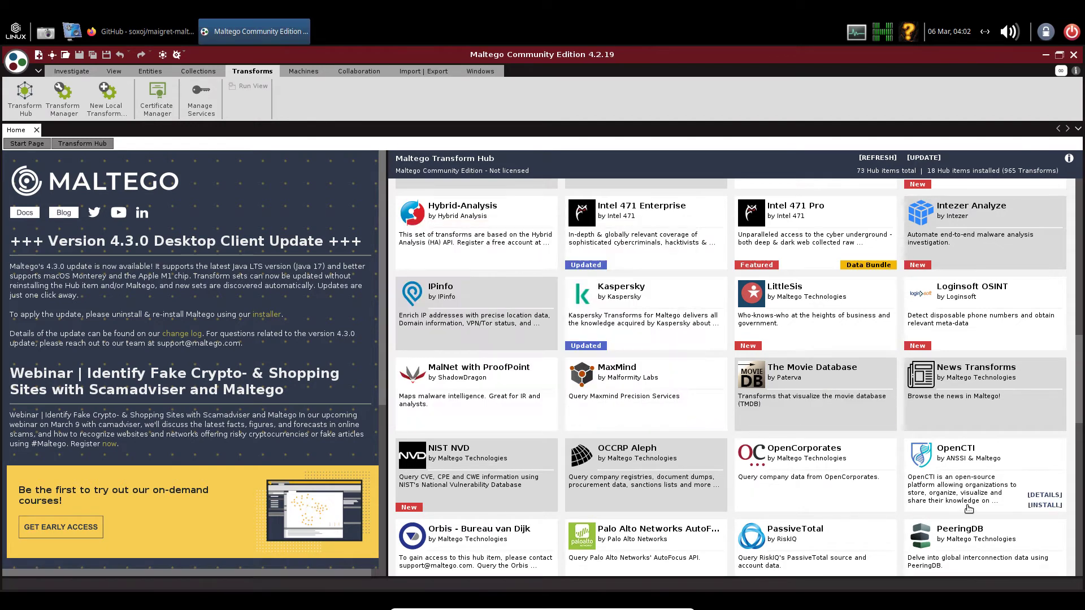
{"action": "left_click", "coordinate": [1044, 505]}
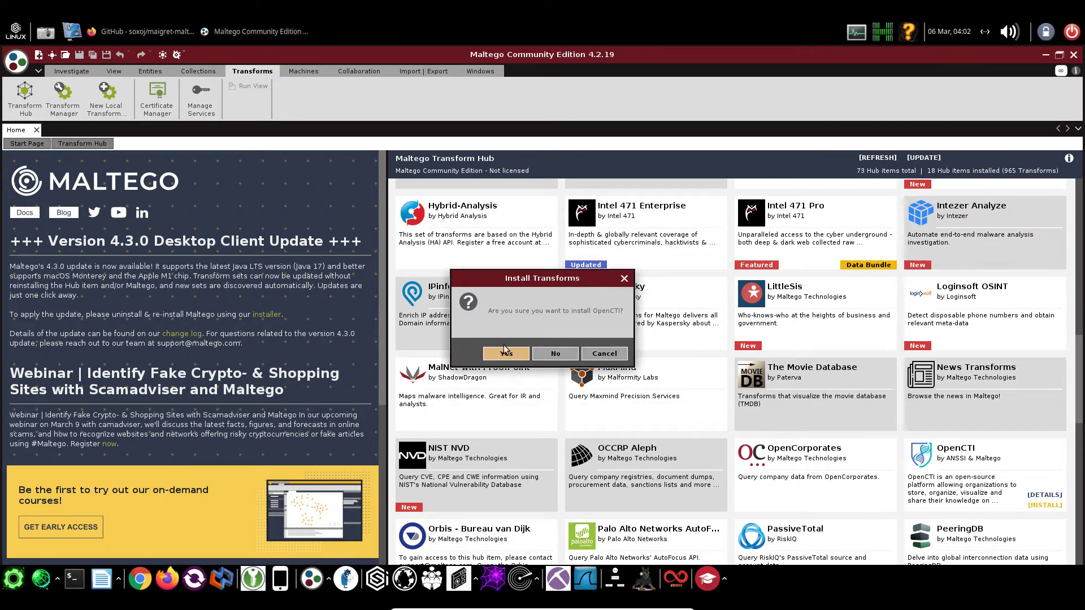
{"action": "left_click", "coordinate": [506, 352]}
{"action": "left_click", "coordinate": [667, 418]}
Cancel PassiveTotal's credentials prompt and install the PeeringDB hub item
{"action": "scroll", "coordinate": [622, 486], "scroll_direction": "down", "scroll_amount": 2}
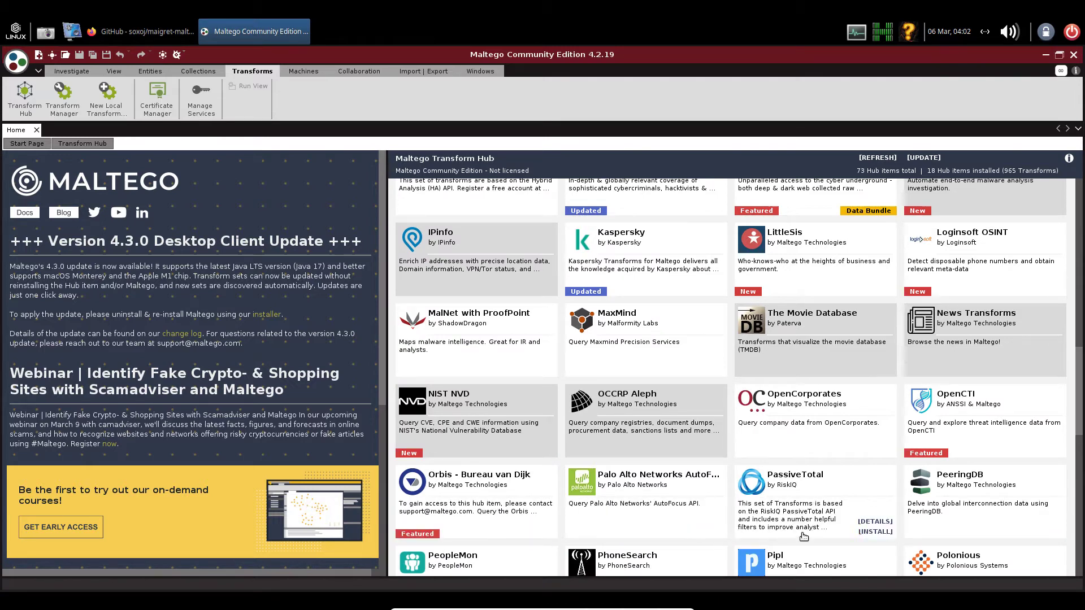
{"action": "left_click", "coordinate": [888, 532]}
{"action": "left_click", "coordinate": [522, 353]}
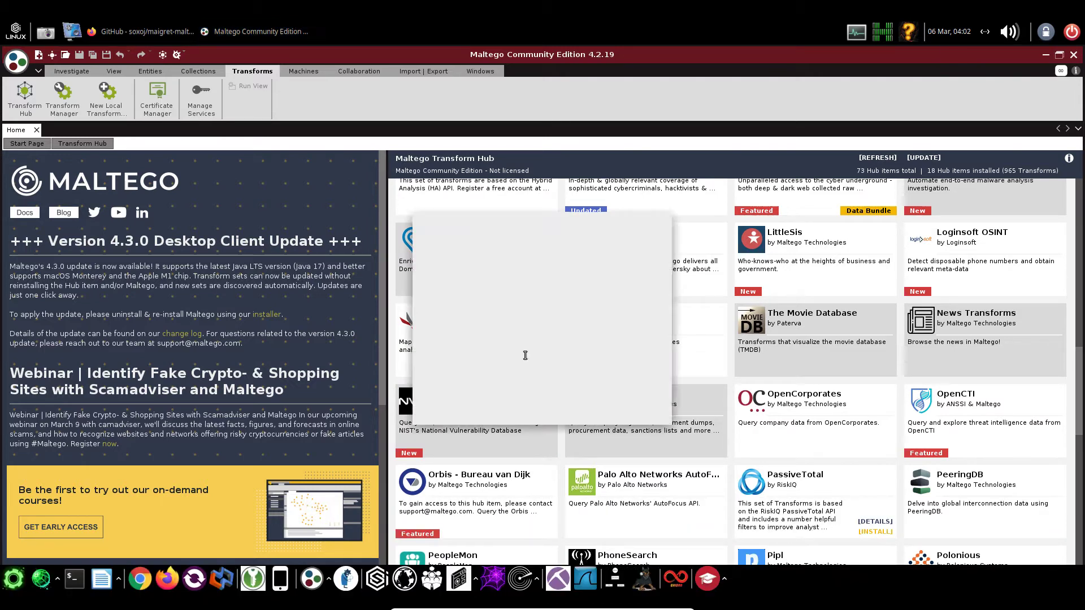
{"action": "left_click", "coordinate": [659, 410]}
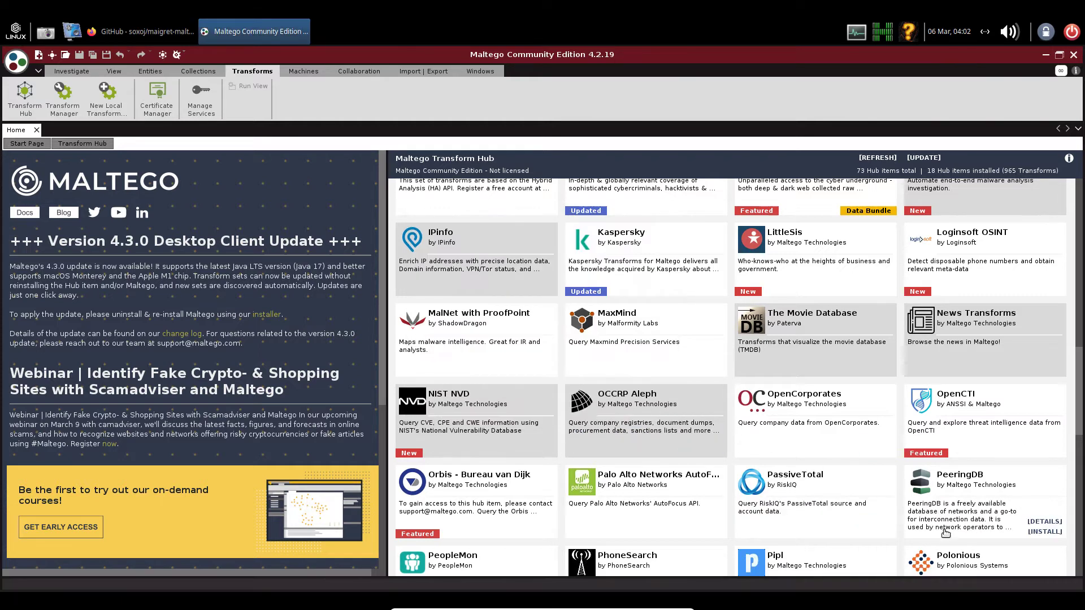
{"action": "left_click", "coordinate": [1044, 532]}
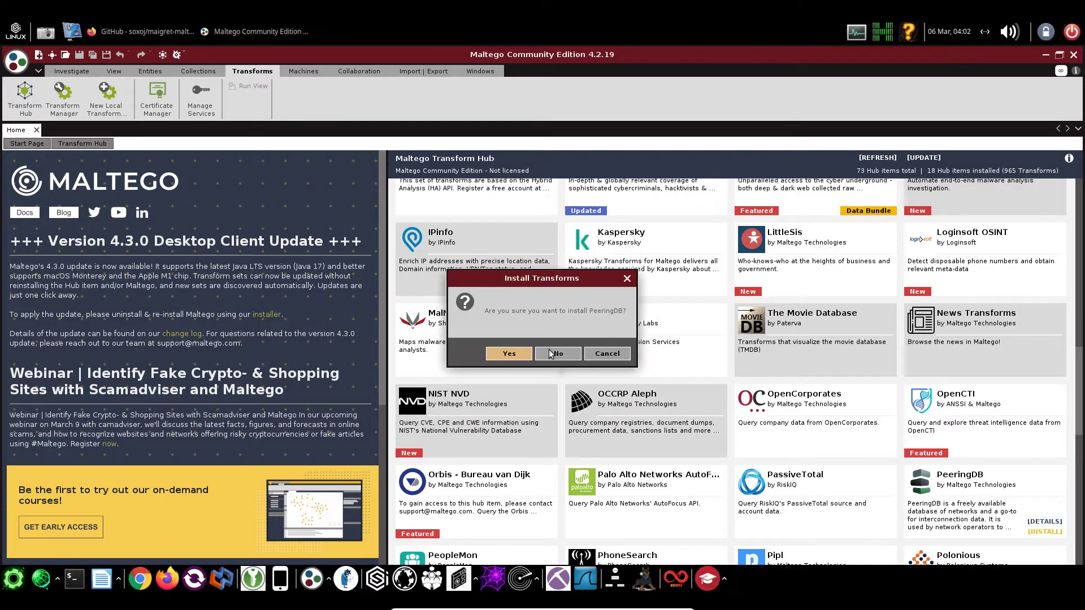
{"action": "left_click", "coordinate": [497, 354]}
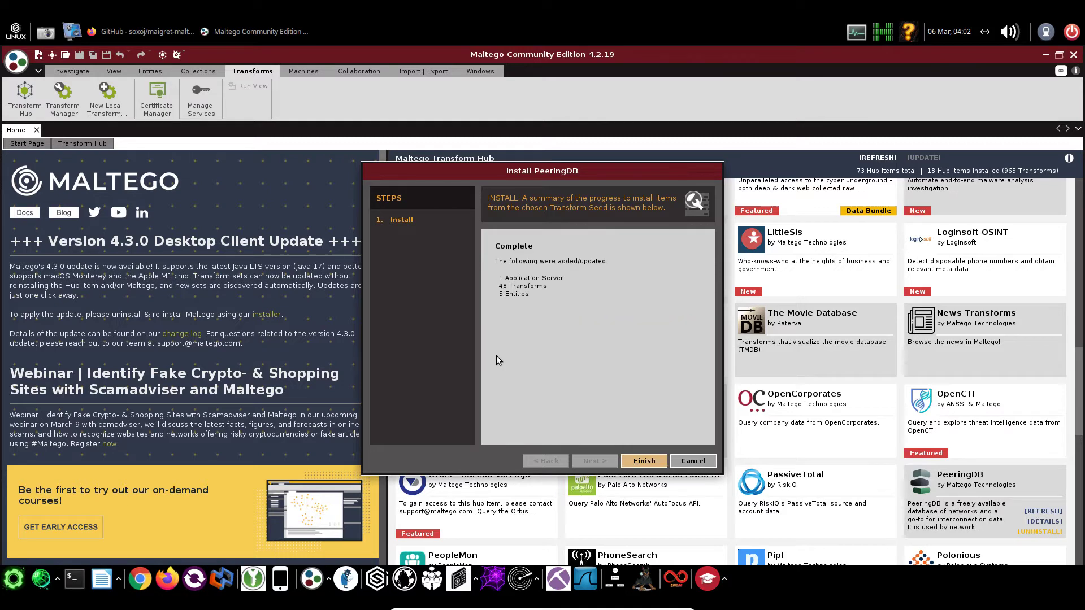
{"action": "left_click", "coordinate": [643, 461]}
Retry PassiveTotal and try PeopleMon, cancelling both, then start installing Shodan
{"action": "scroll", "coordinate": [492, 399], "scroll_direction": "down", "scroll_amount": 2}
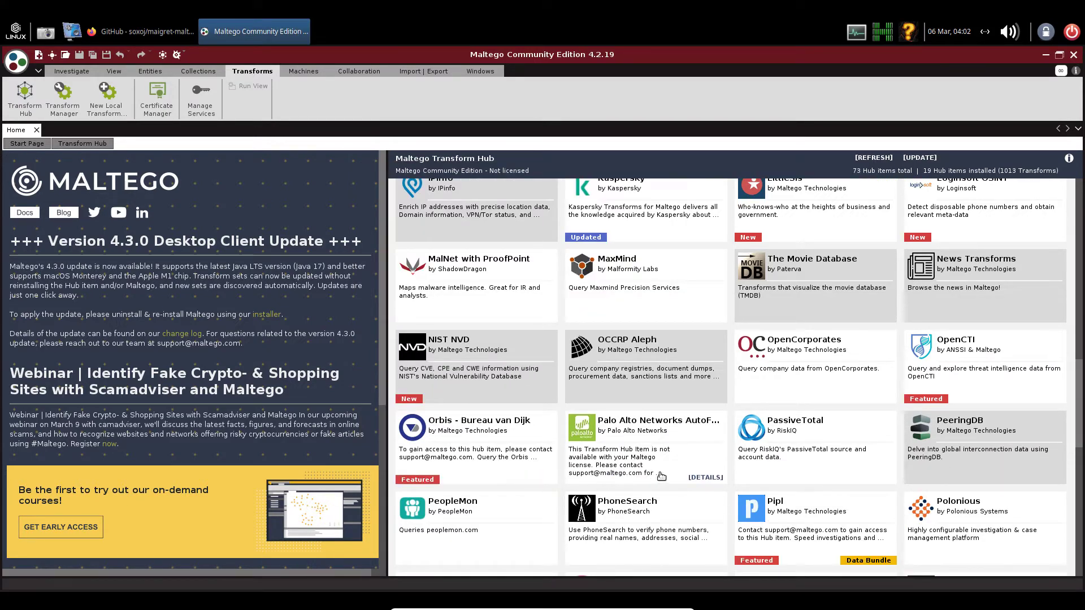
{"action": "mouse_move", "coordinate": [805, 469]}
{"action": "left_click", "coordinate": [875, 478]}
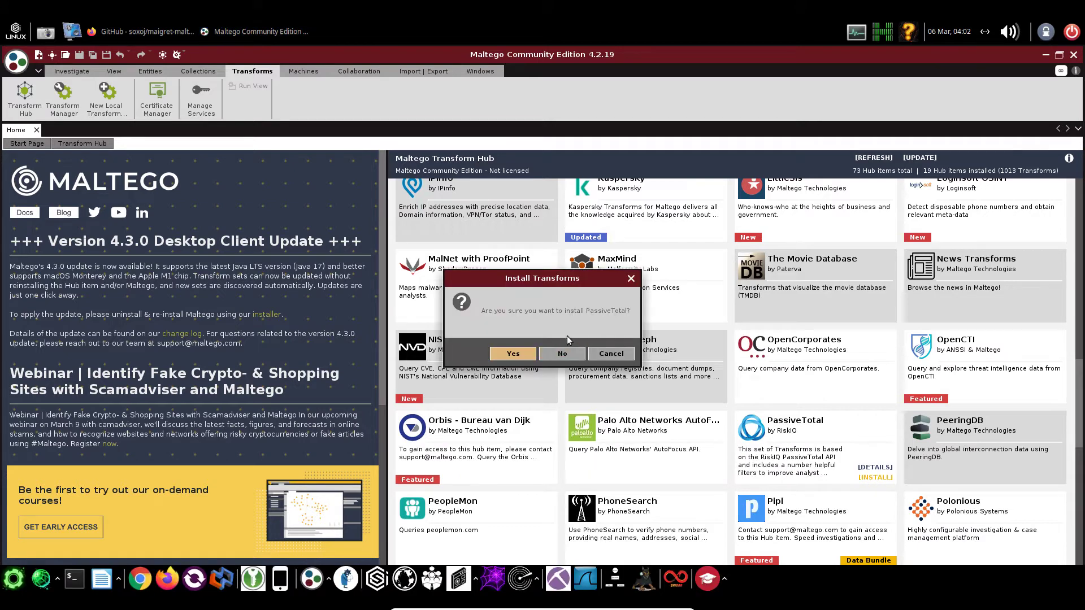
{"action": "left_click", "coordinate": [519, 354]}
{"action": "left_click", "coordinate": [639, 410]}
{"action": "scroll", "coordinate": [541, 433], "scroll_direction": "down", "scroll_amount": 2}
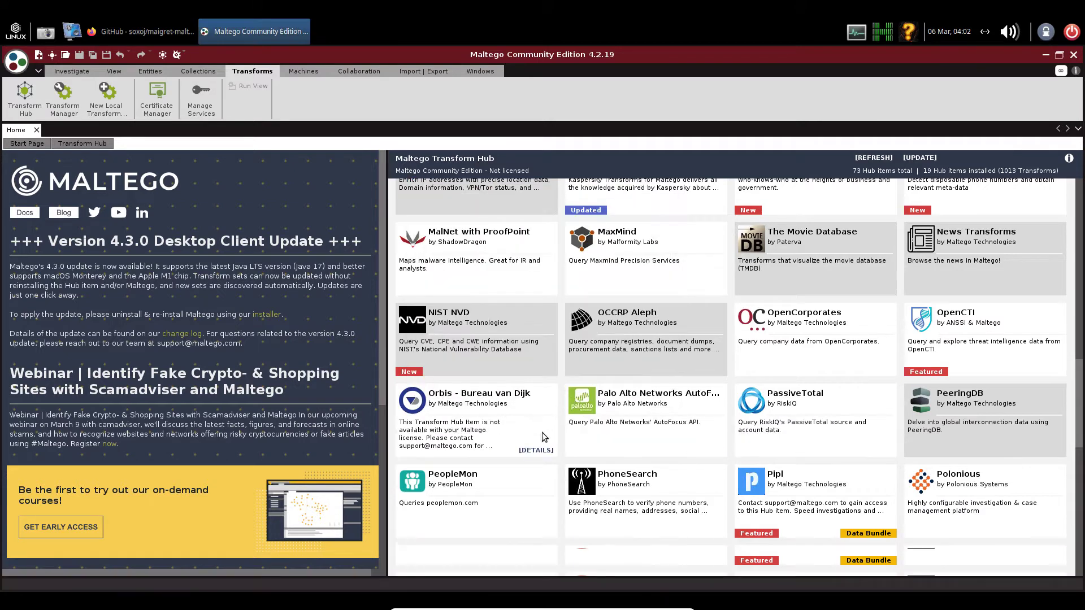
{"action": "left_click", "coordinate": [531, 504]}
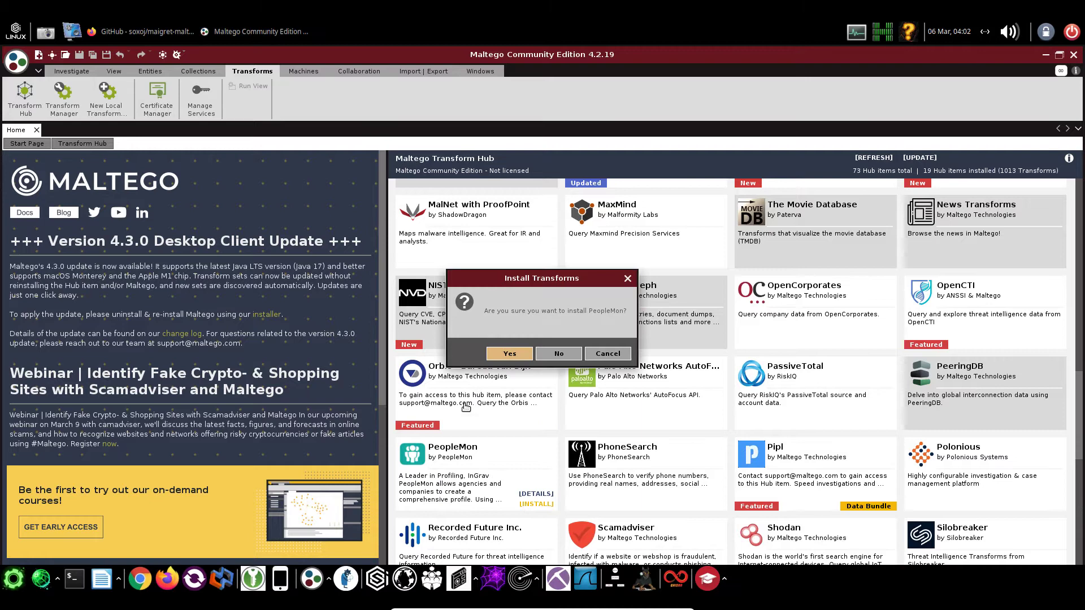
{"action": "left_click", "coordinate": [519, 354]}
{"action": "left_click", "coordinate": [637, 405]}
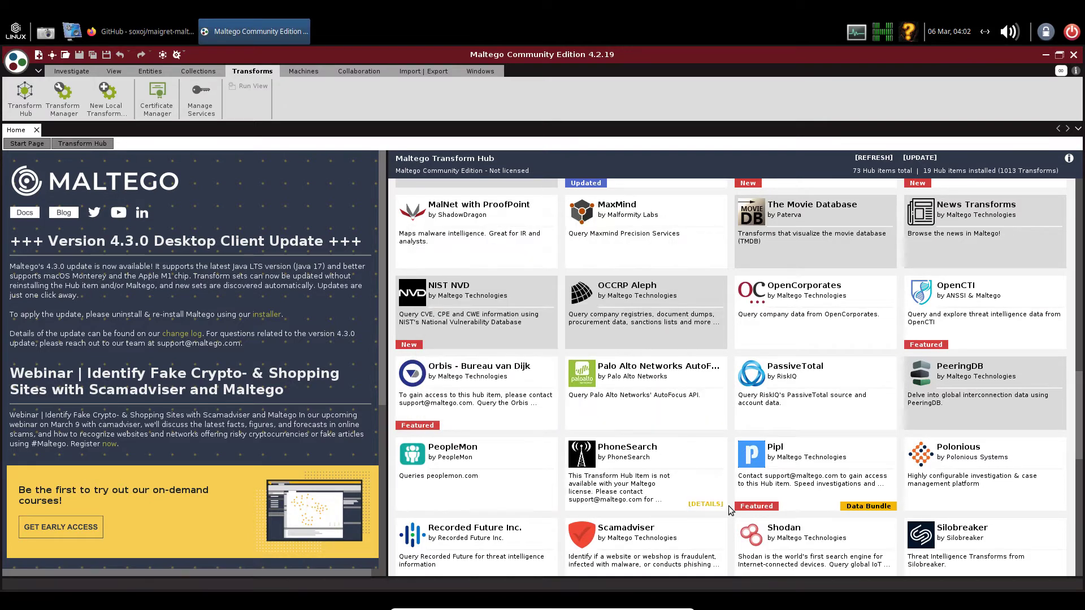
{"action": "scroll", "coordinate": [995, 512], "scroll_direction": "down", "scroll_amount": 3}
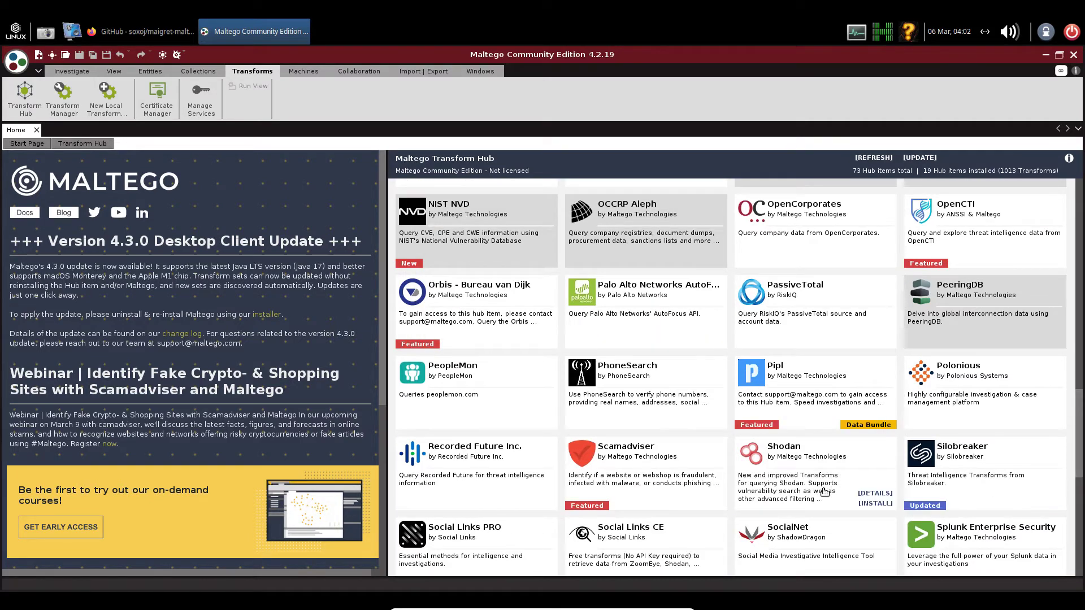
{"action": "left_click", "coordinate": [875, 503]}
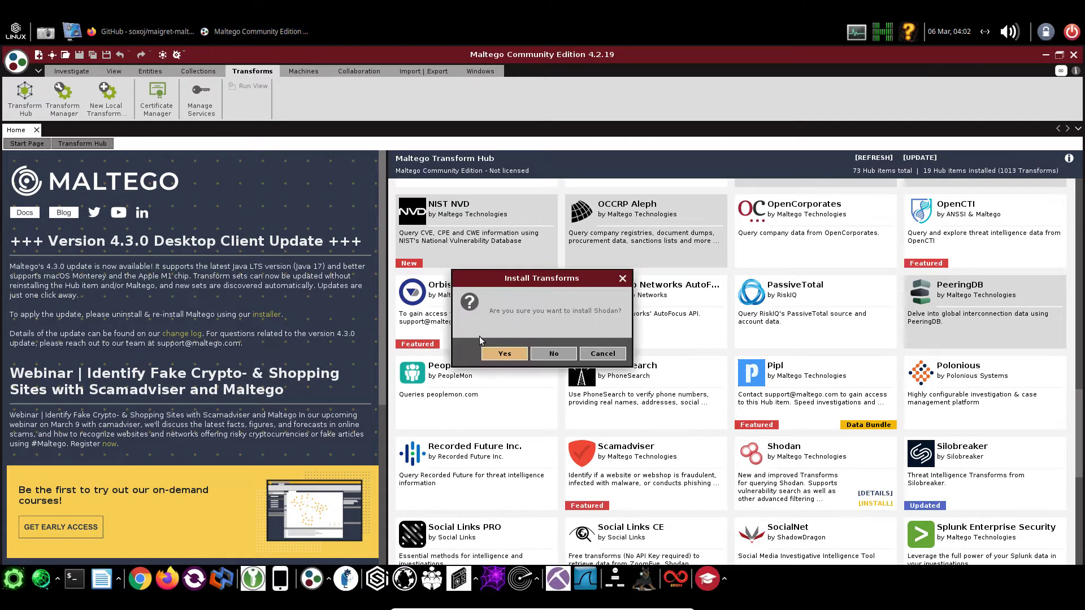
Confirm the Shodan install, then cancel its Required Fields dialog leaving the API Key empty
{"action": "left_click", "coordinate": [497, 351]}
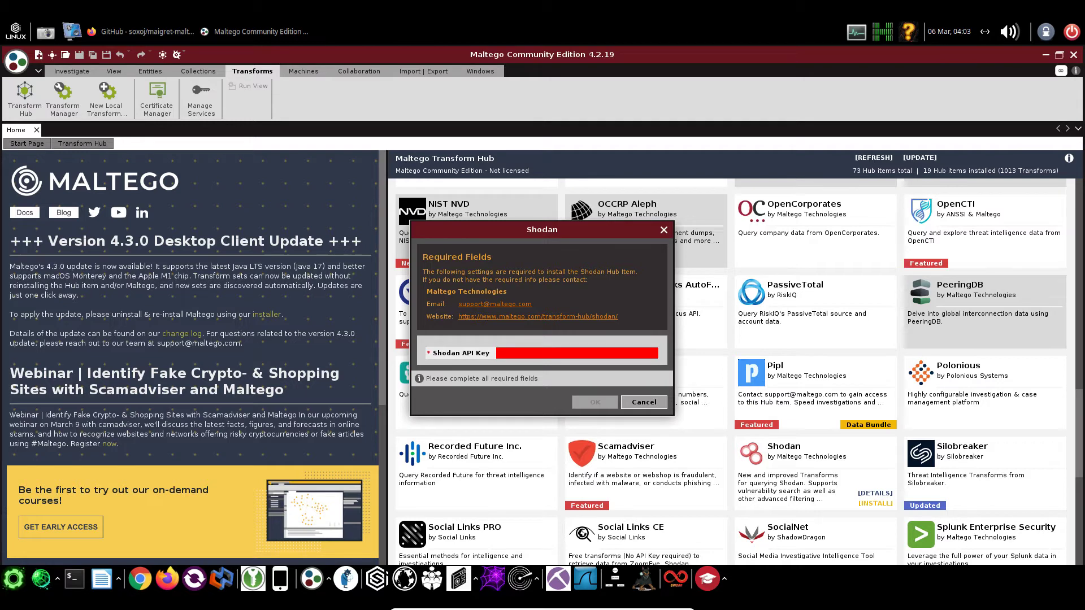
{"action": "left_click", "coordinate": [661, 403]}
{"action": "scroll", "coordinate": [655, 428], "scroll_direction": "down", "scroll_amount": 2}
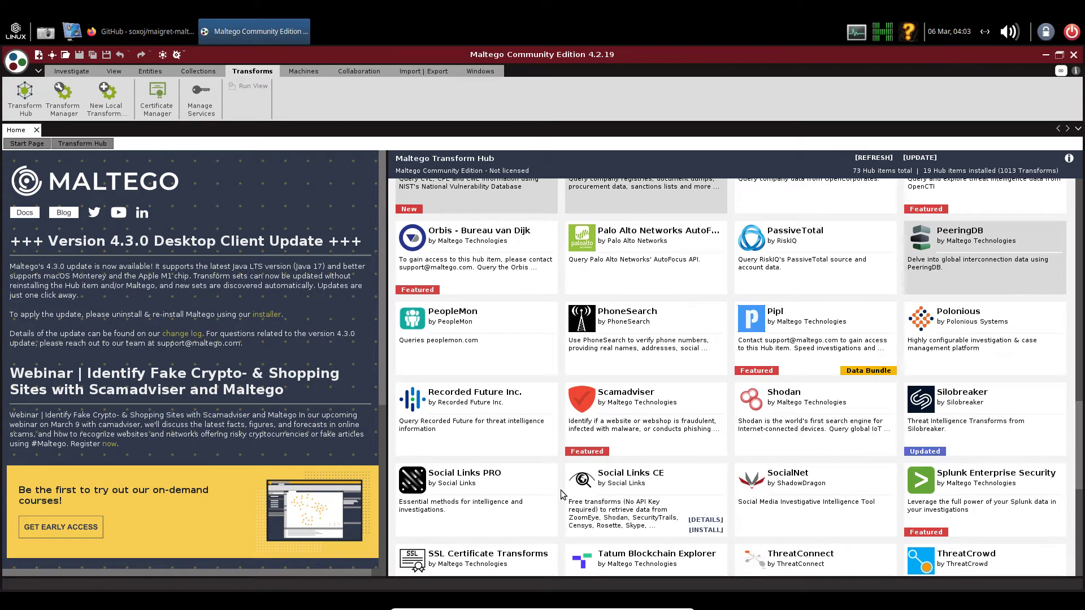
Install Social Links CE, waiting about two minutes for the installer to complete
{"action": "left_click", "coordinate": [713, 531]}
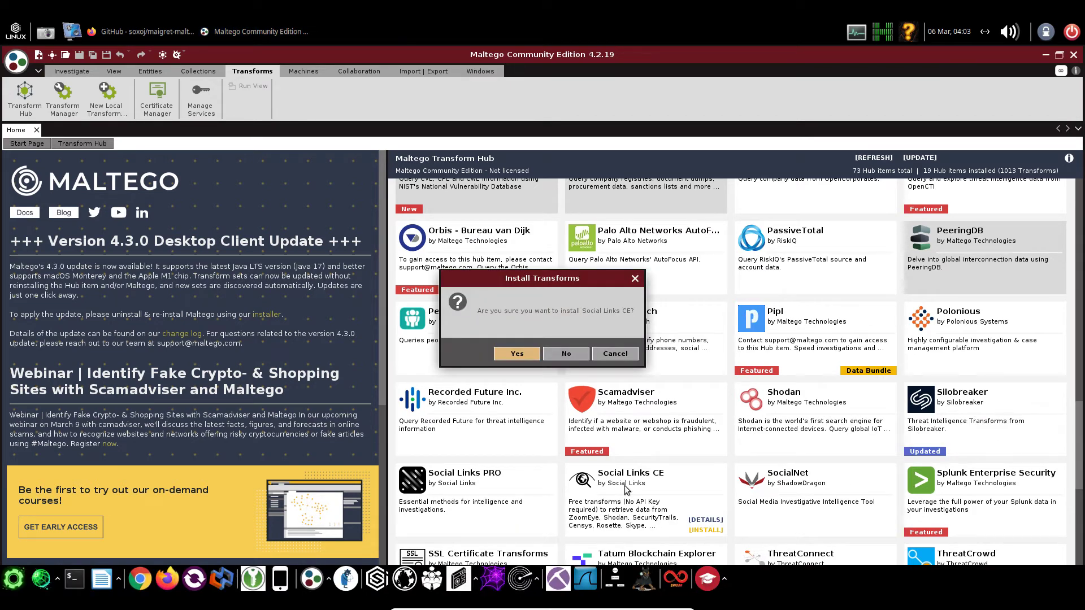
{"action": "left_click", "coordinate": [523, 354]}
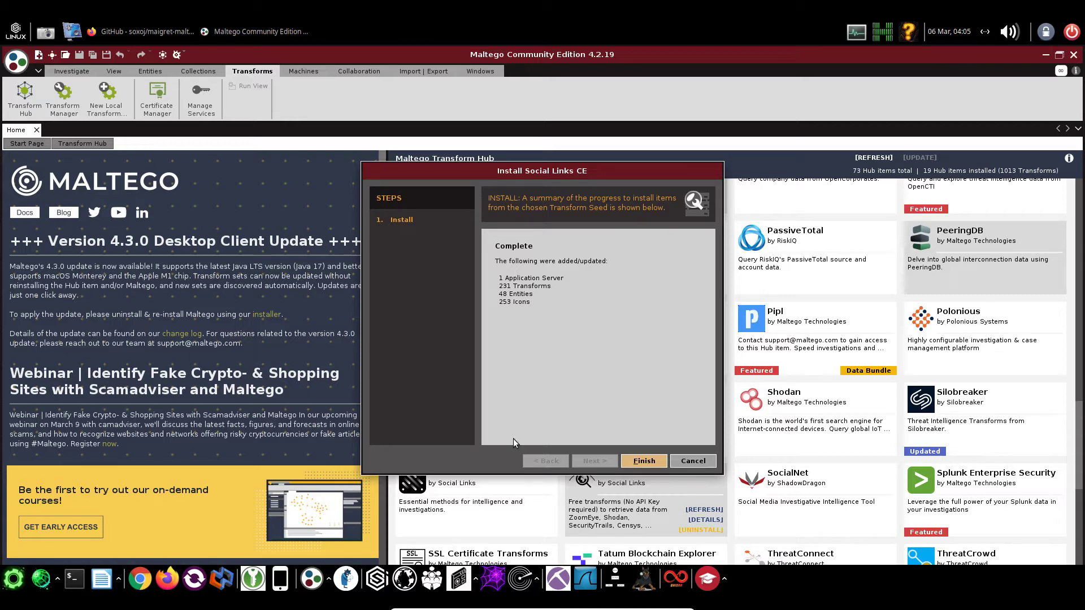
{"action": "left_click", "coordinate": [645, 461]}
{"action": "scroll", "coordinate": [684, 492], "scroll_direction": "down", "scroll_amount": 6}
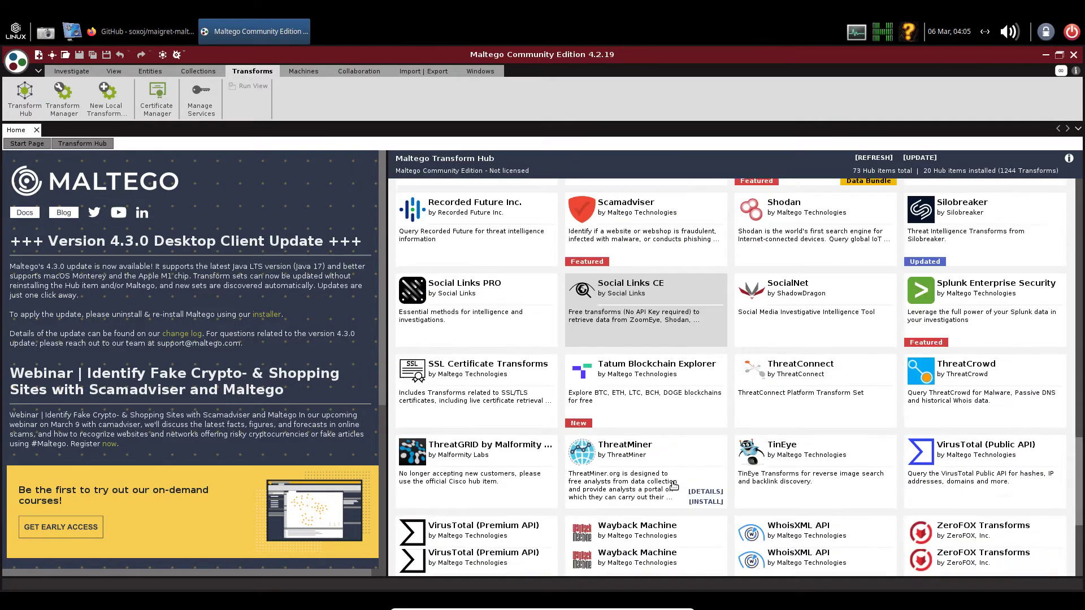
Try ZETAlytics Massive Passive and cancel at its API Key prompt
{"action": "left_click", "coordinate": [536, 462]}
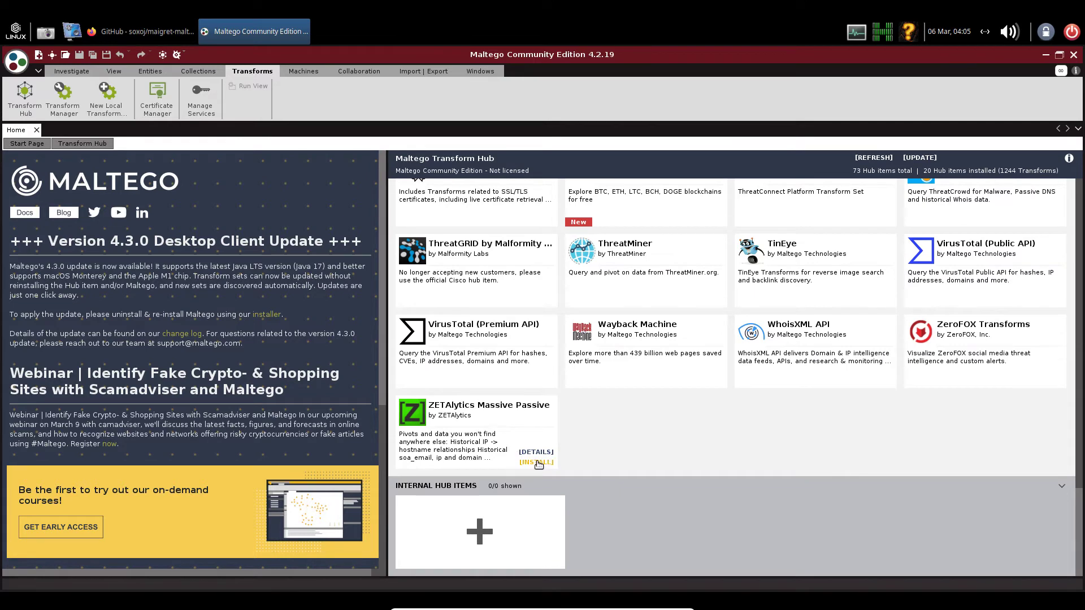
{"action": "left_click", "coordinate": [546, 361]}
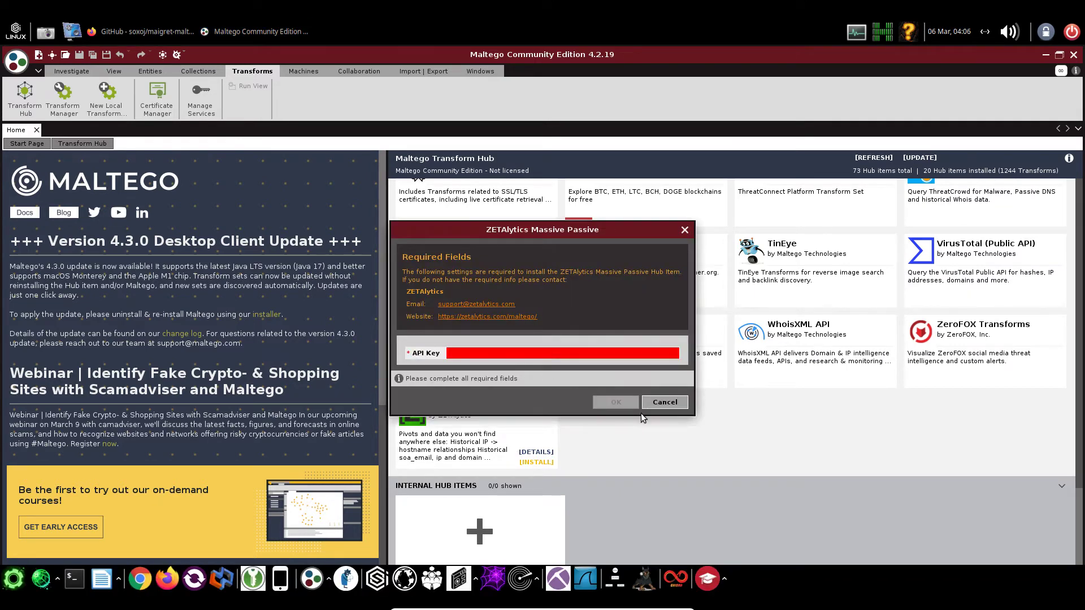
{"action": "left_click", "coordinate": [665, 403]}
Install the WhoisXML API hub item, adding 62 transforms
{"action": "left_click", "coordinate": [871, 383]}
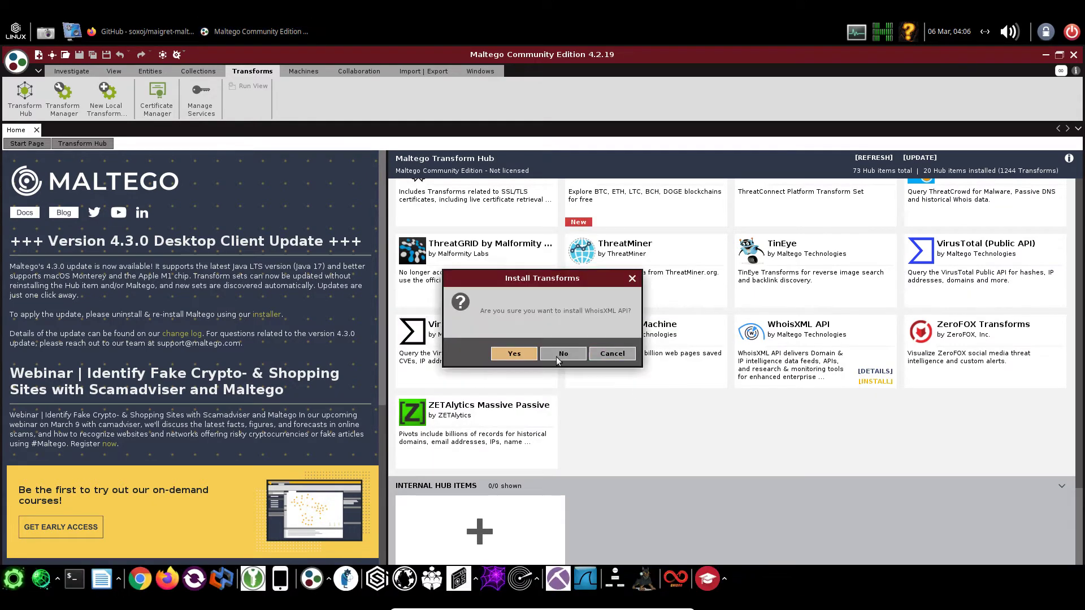
{"action": "left_click", "coordinate": [514, 361]}
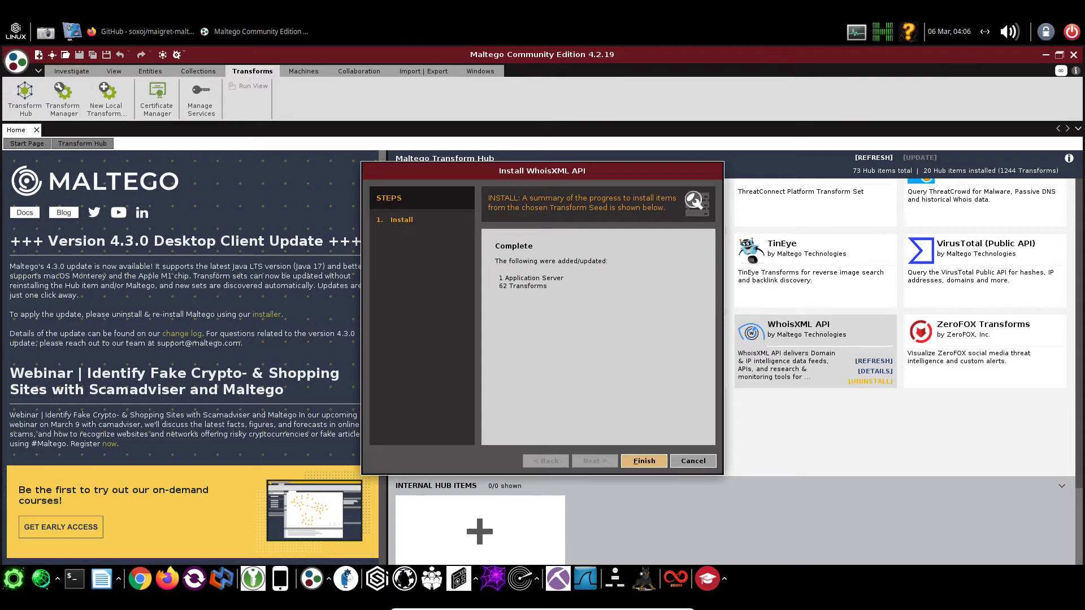
{"action": "left_click", "coordinate": [640, 462]}
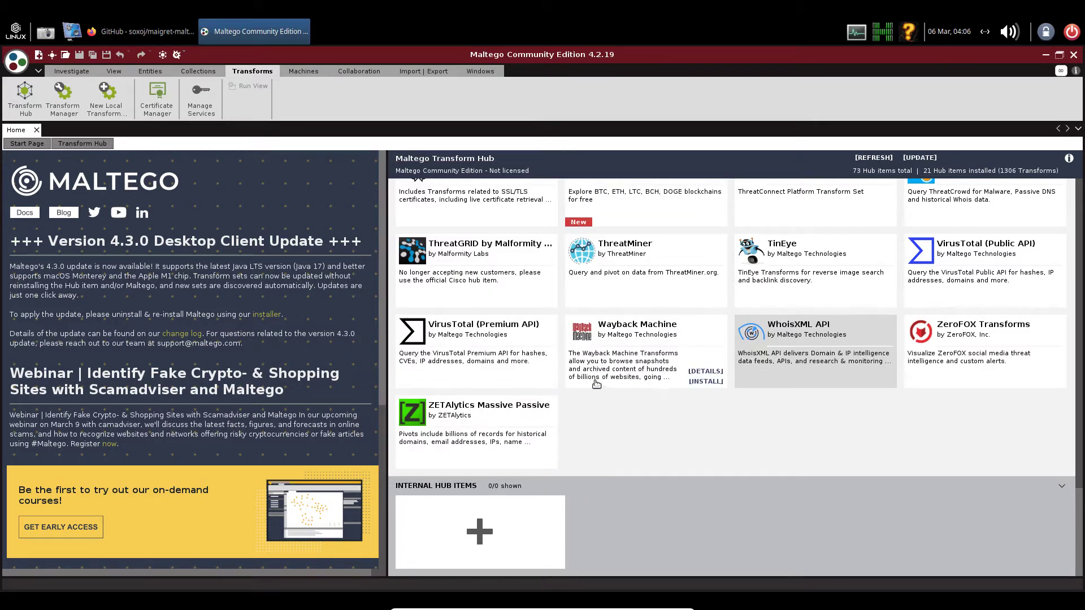
Install the Wayback Machine hub item, bringing the hub to 22 items and 1306 transforms
{"action": "mouse_move", "coordinate": [772, 381]}
{"action": "mouse_move", "coordinate": [675, 383]}
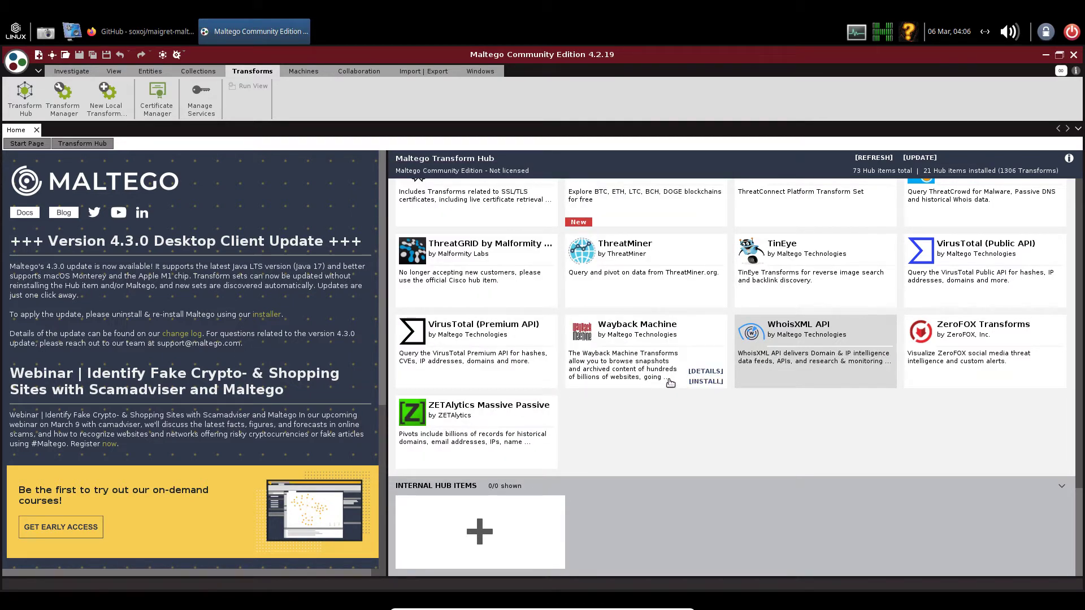
{"action": "left_click", "coordinate": [704, 382]}
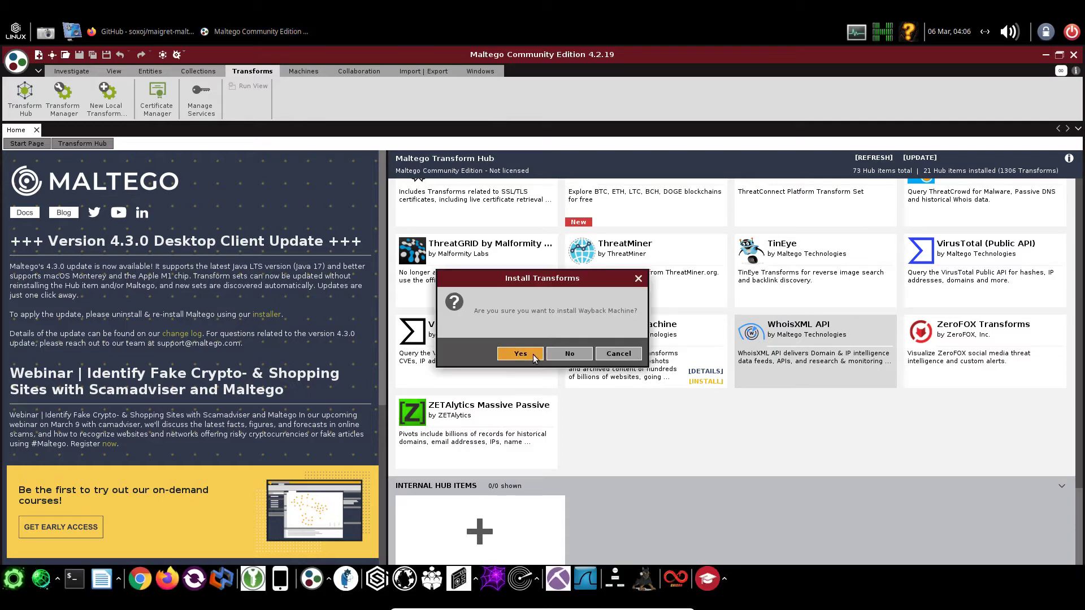
{"action": "left_click", "coordinate": [525, 357]}
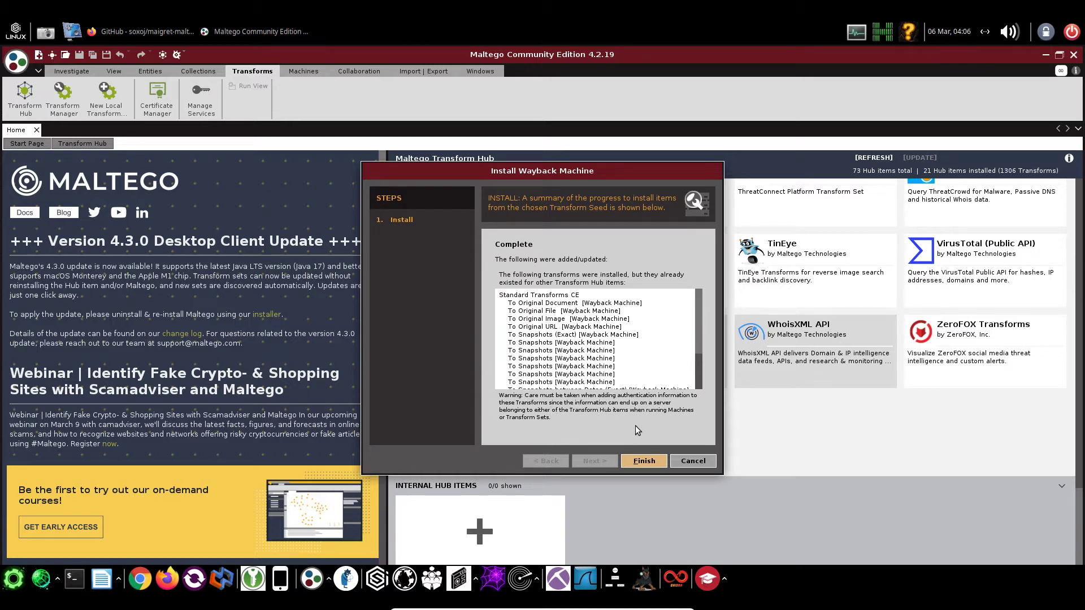
{"action": "scroll", "coordinate": [614, 342], "scroll_direction": "down", "scroll_amount": 3}
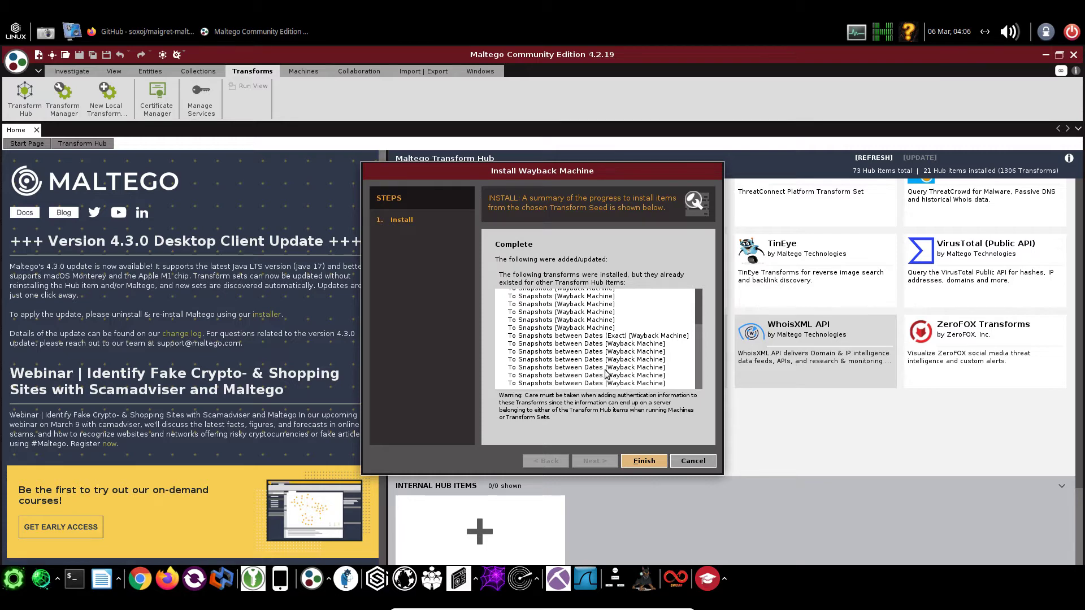
{"action": "left_click", "coordinate": [643, 461]}
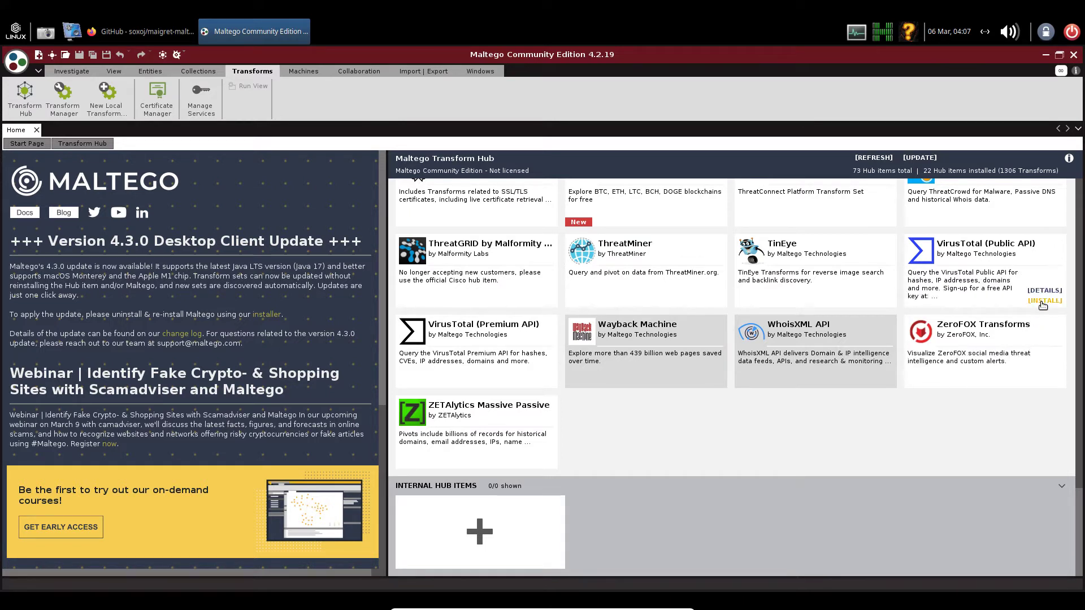
{"action": "left_click", "coordinate": [1045, 301]}
Back out of the VirusTotal (Public API) install by dismissing its settings prompt
{"action": "left_click", "coordinate": [526, 354]}
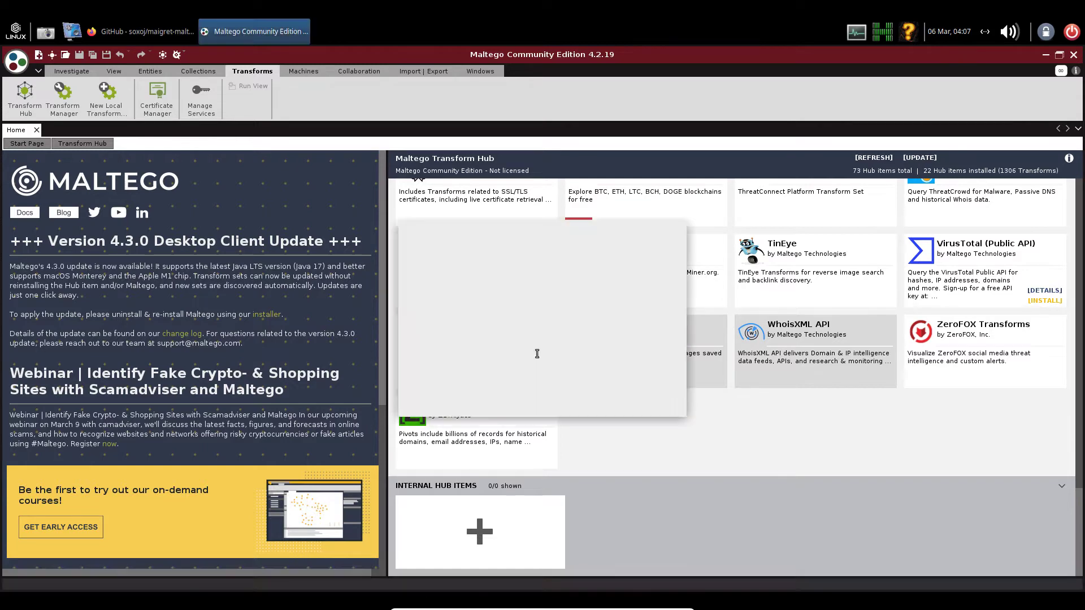
{"action": "left_click", "coordinate": [651, 402]}
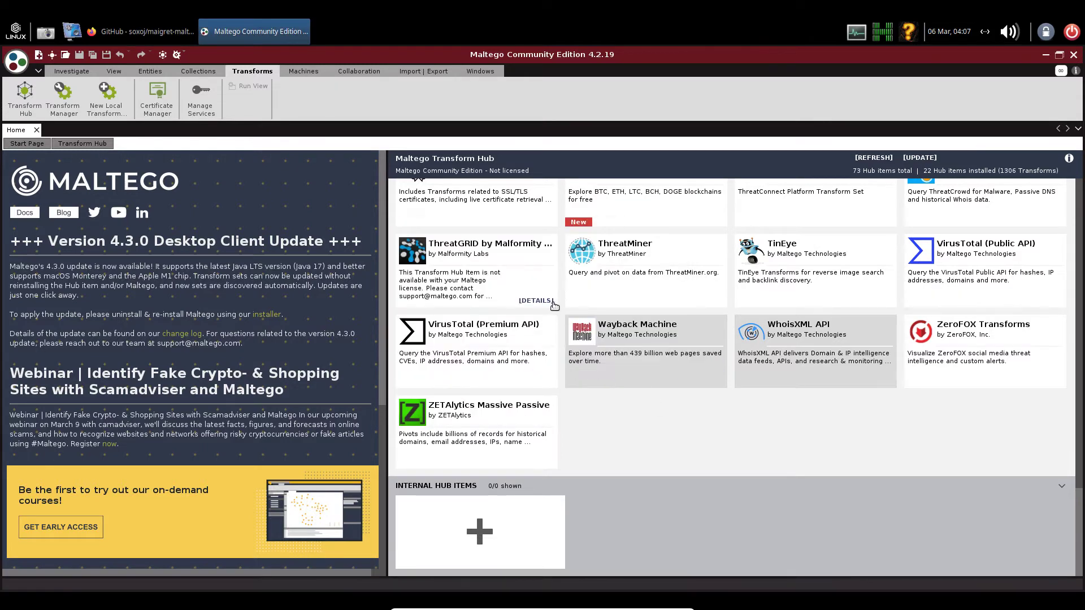
{"action": "scroll", "coordinate": [619, 326], "scroll_direction": "up", "scroll_amount": 2}
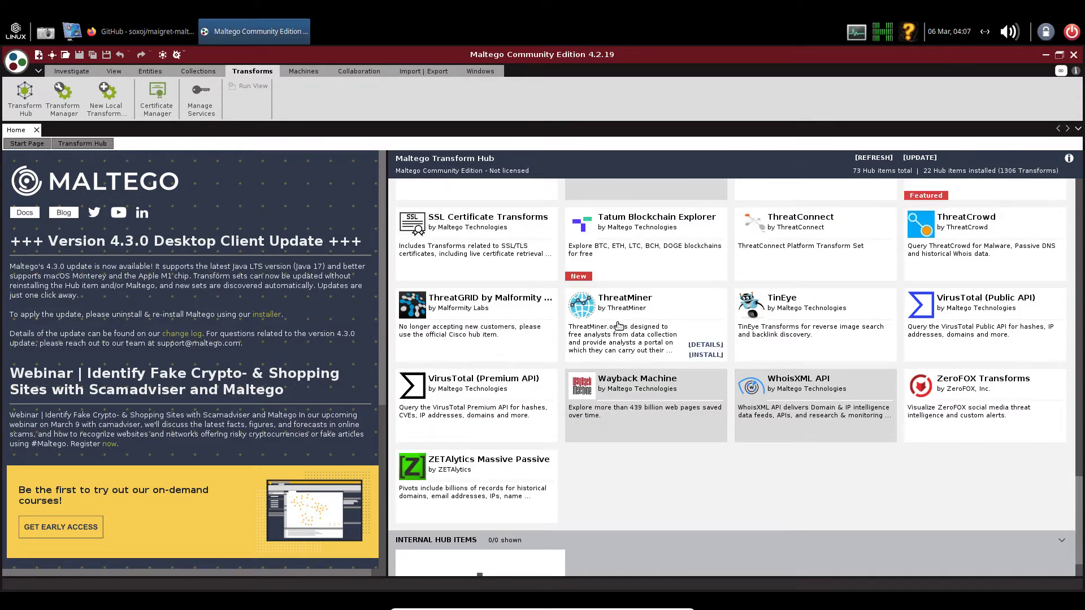
Install ThreatMiner, adding 37 transforms for 23 items and 1343 transforms
{"action": "left_click", "coordinate": [706, 354]}
{"action": "left_click", "coordinate": [512, 354]}
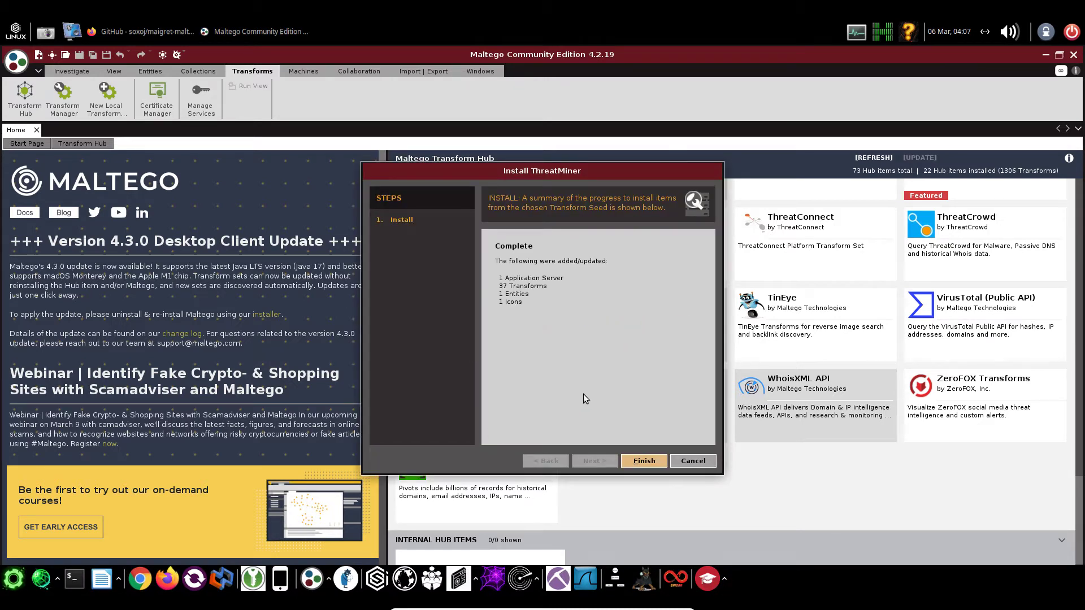
{"action": "left_click", "coordinate": [652, 461]}
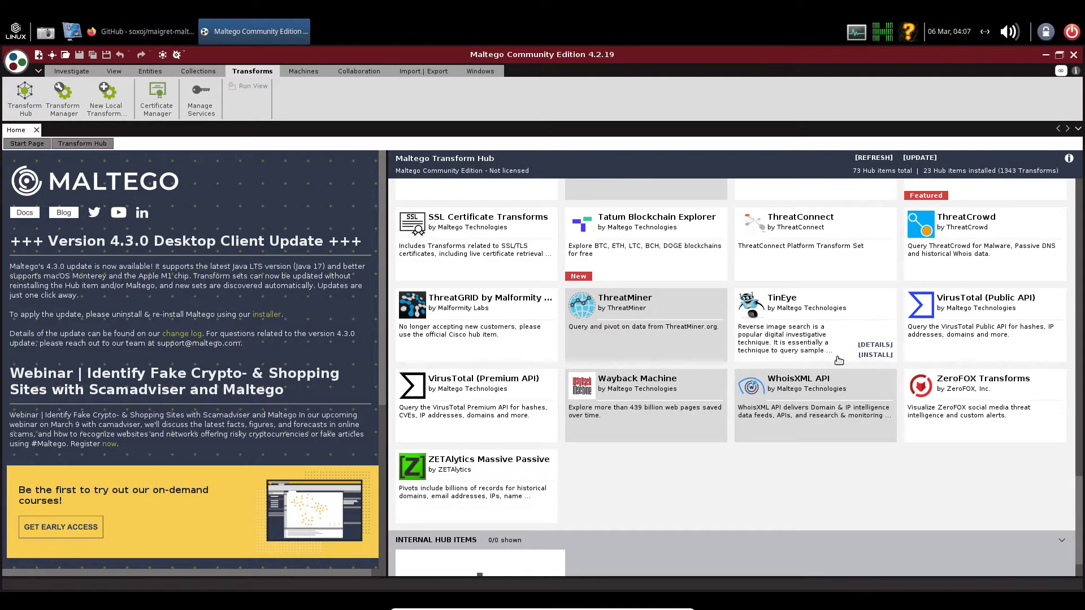
Check TinEye's details, then install it, adding 3 transforms (24 items, 1346 transforms)
{"action": "left_click", "coordinate": [877, 362]}
{"action": "left_click", "coordinate": [820, 505]}
{"action": "left_click", "coordinate": [875, 355]}
{"action": "left_click", "coordinate": [516, 352]}
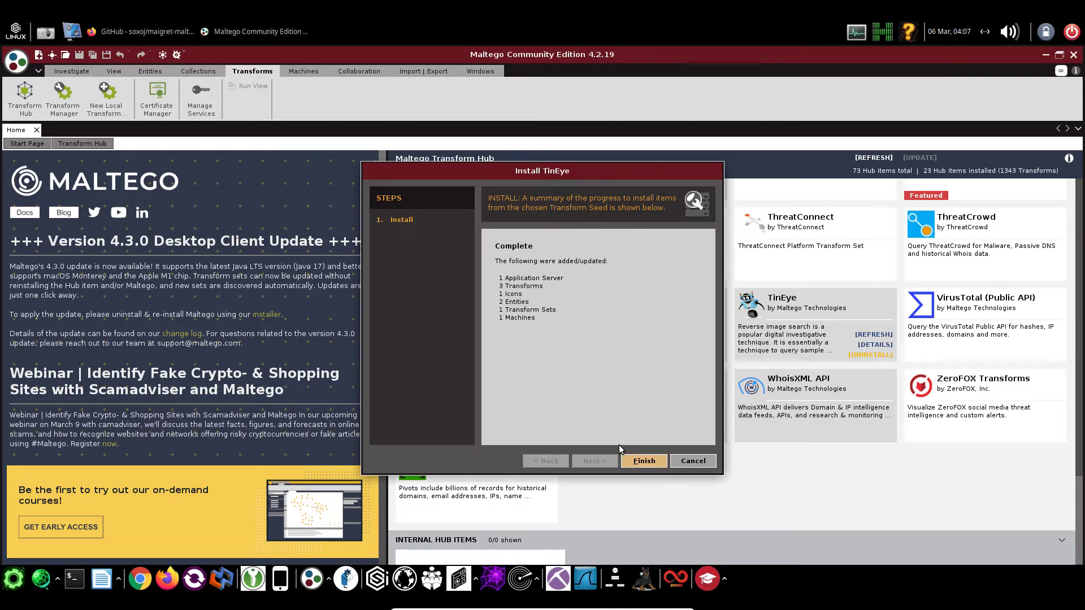
{"action": "left_click", "coordinate": [643, 462]}
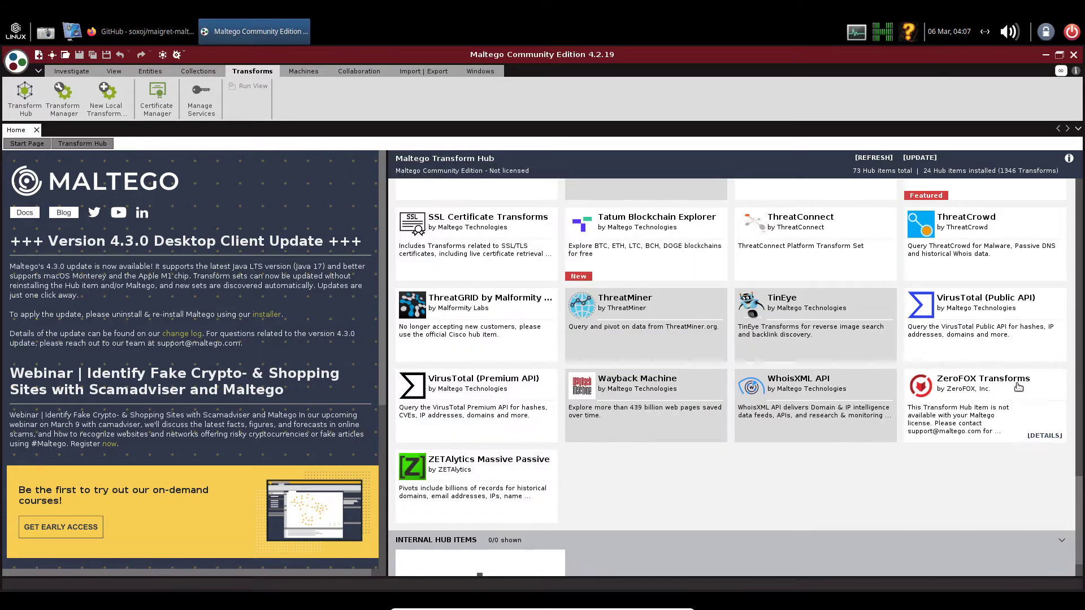
Install ThreatCrowd, adding 5 transforms for 25 items and 1351 transforms
{"action": "mouse_move", "coordinate": [985, 252]}
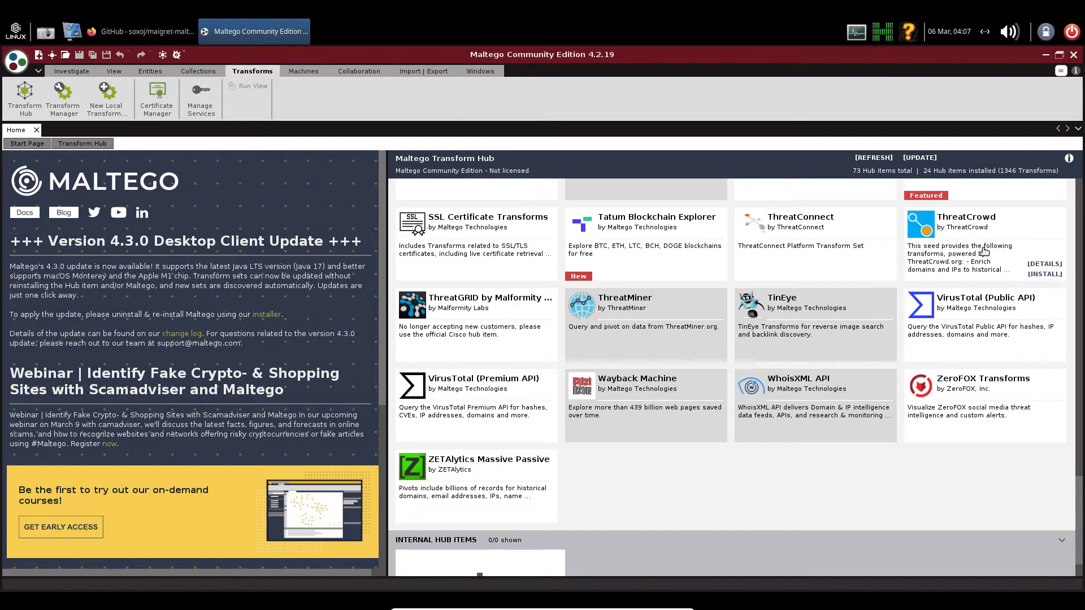
{"action": "left_click", "coordinate": [1044, 275]}
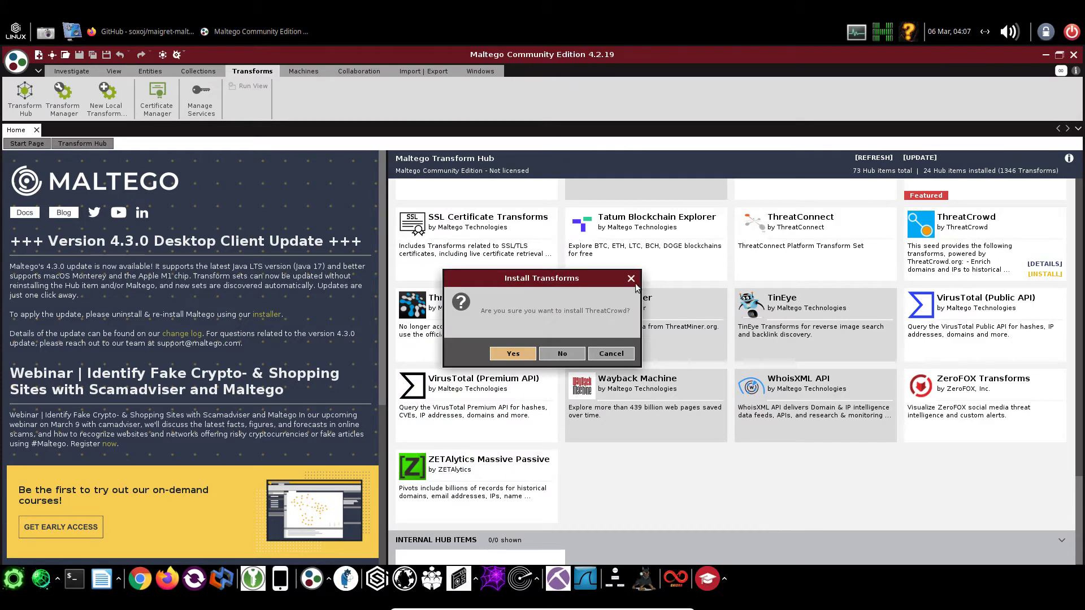
{"action": "left_click", "coordinate": [506, 351]}
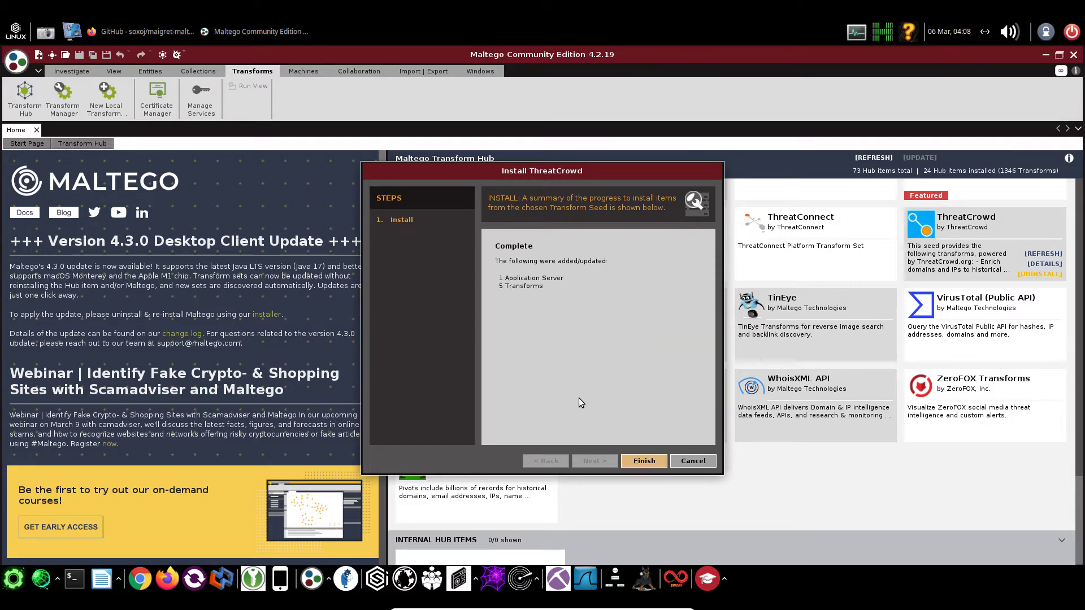
{"action": "left_click", "coordinate": [641, 462]}
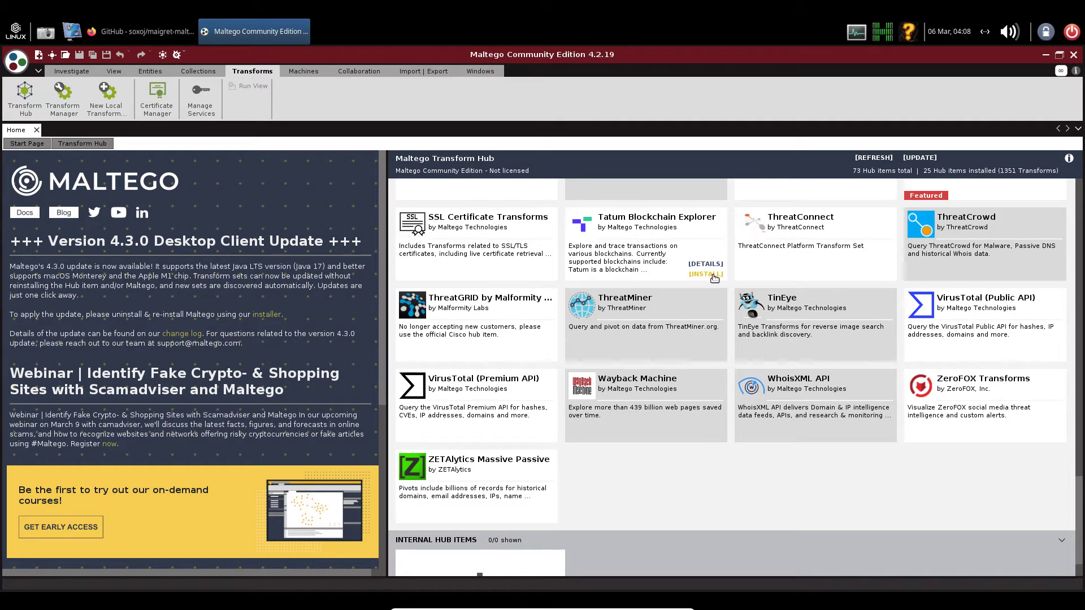
Install Tatum Blockchain Explorer, adding 71 transforms for 26 items and 1422 transforms
{"action": "left_click", "coordinate": [705, 275]}
{"action": "left_click", "coordinate": [534, 355]}
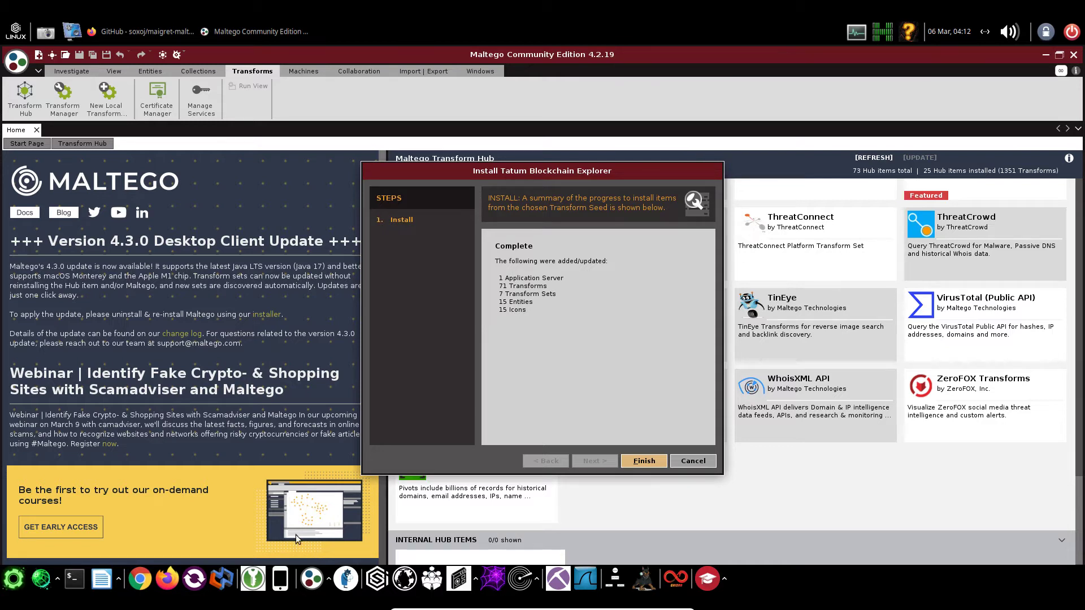
{"action": "left_click", "coordinate": [628, 462]}
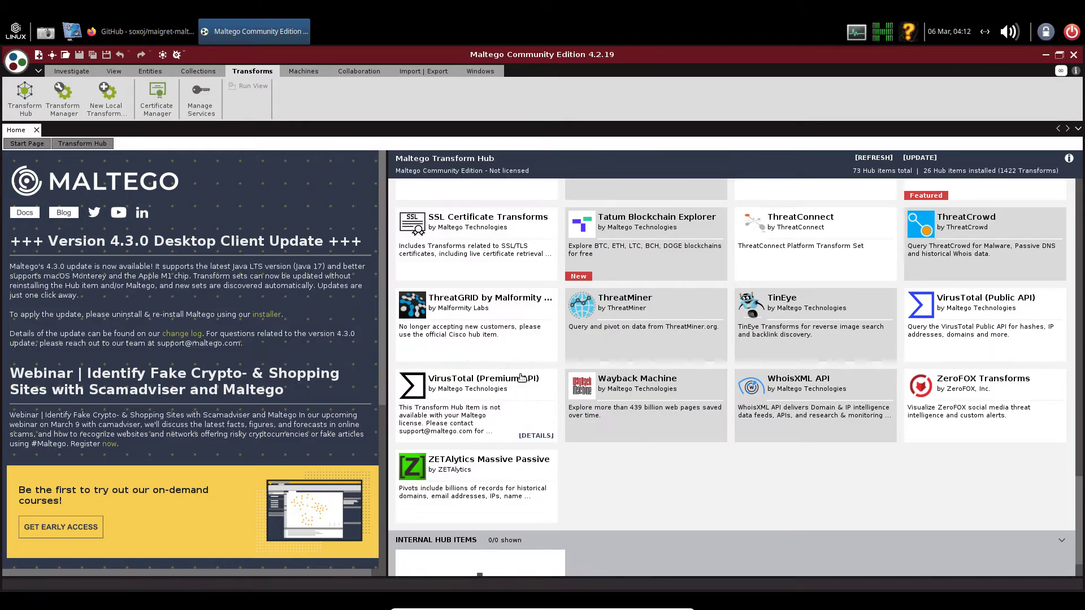
Scroll up to the Shodan card and confirm its install, bringing up the API key prompt
{"action": "mouse_move", "coordinate": [686, 276]}
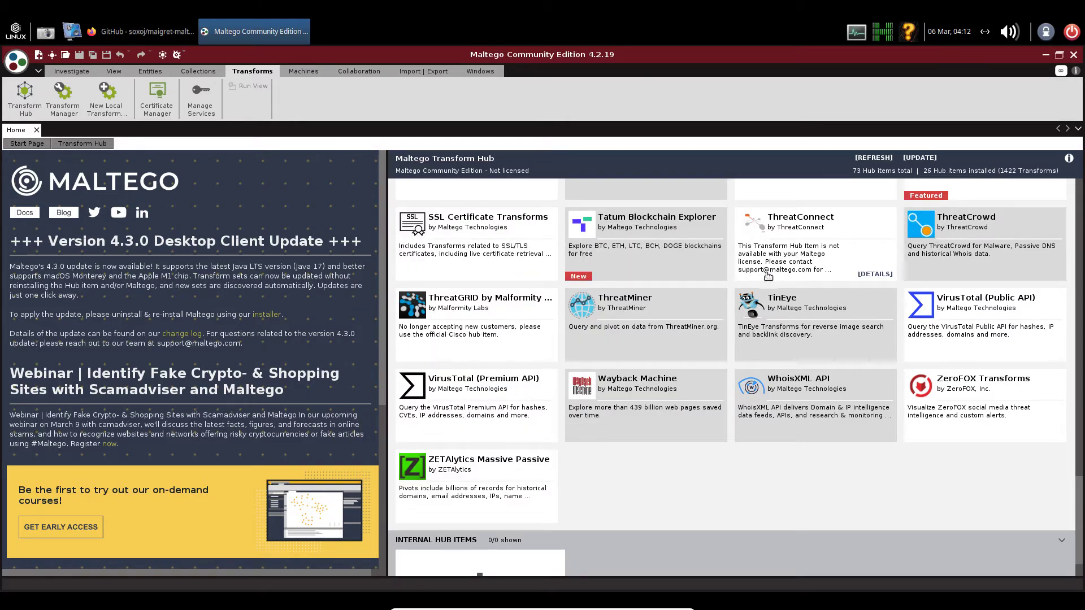
{"action": "scroll", "coordinate": [757, 364], "scroll_direction": "up", "scroll_amount": 3}
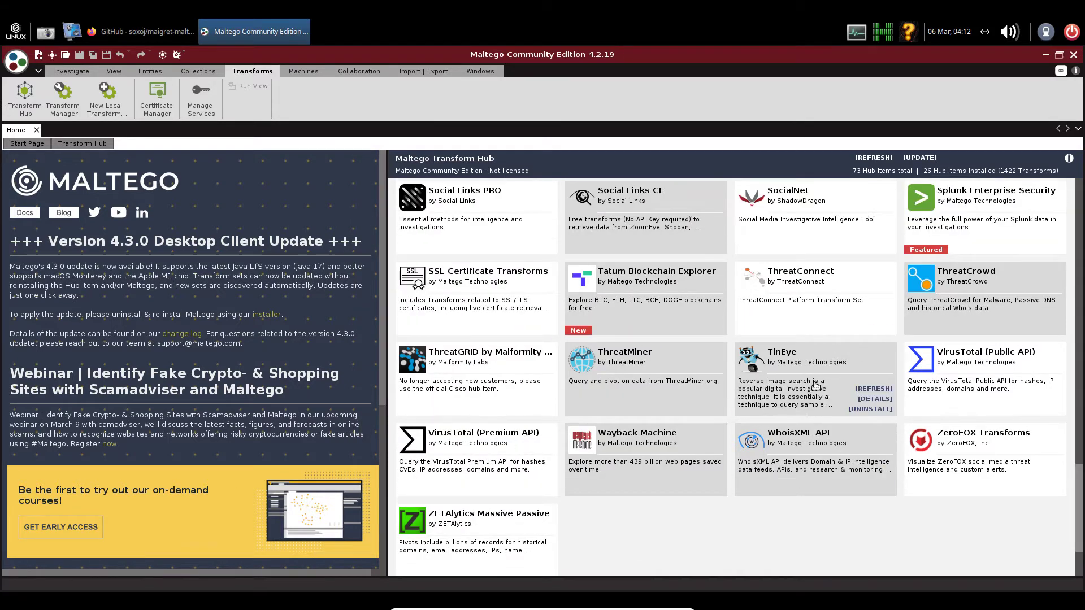
{"action": "scroll", "coordinate": [721, 317], "scroll_direction": "up", "scroll_amount": 2}
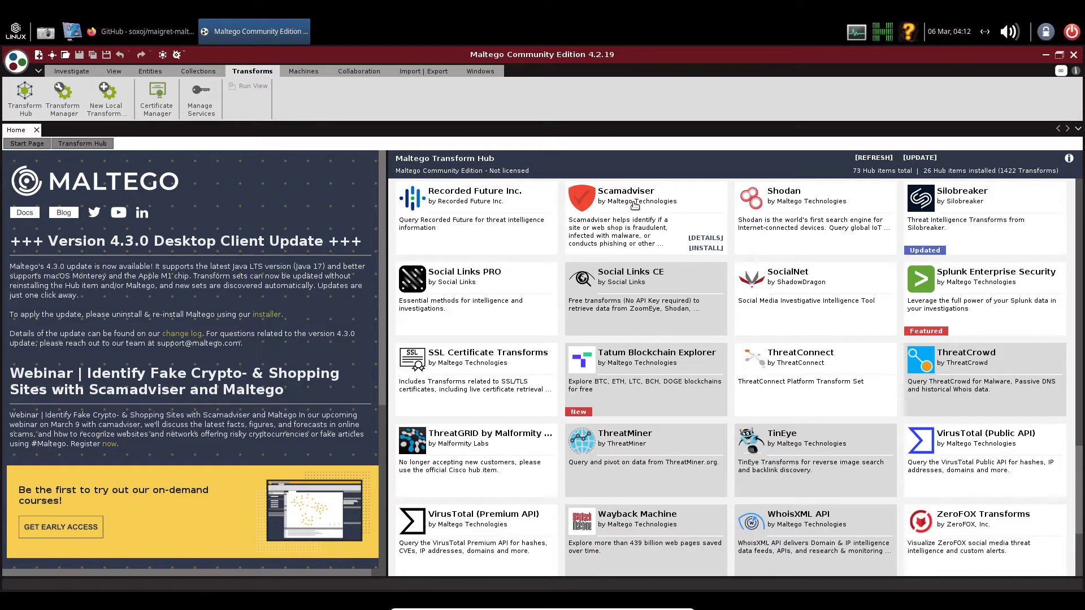
{"action": "left_click", "coordinate": [874, 248]}
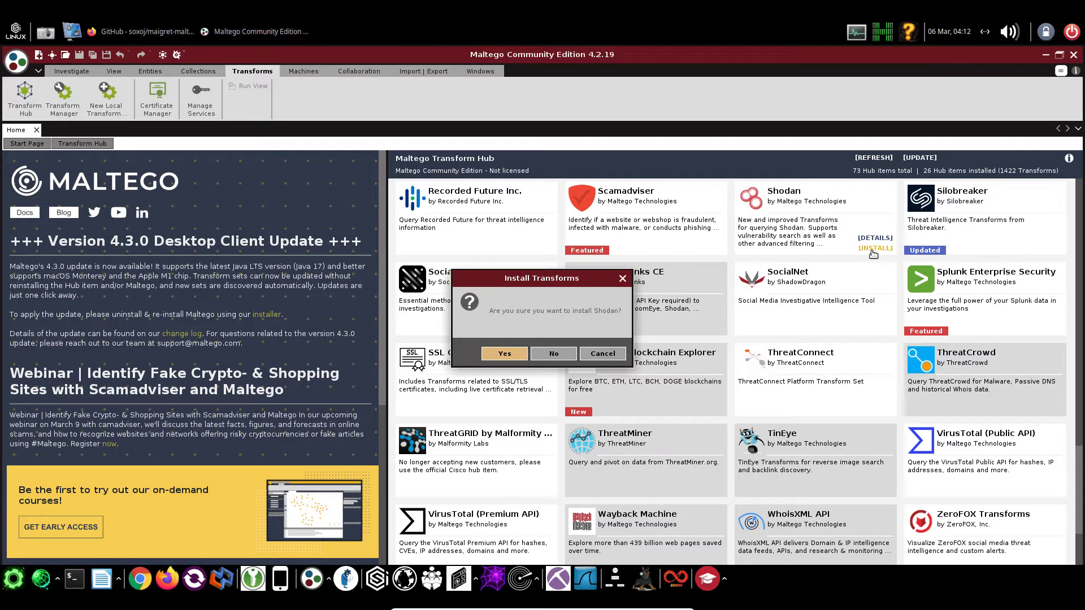
{"action": "left_click", "coordinate": [501, 355]}
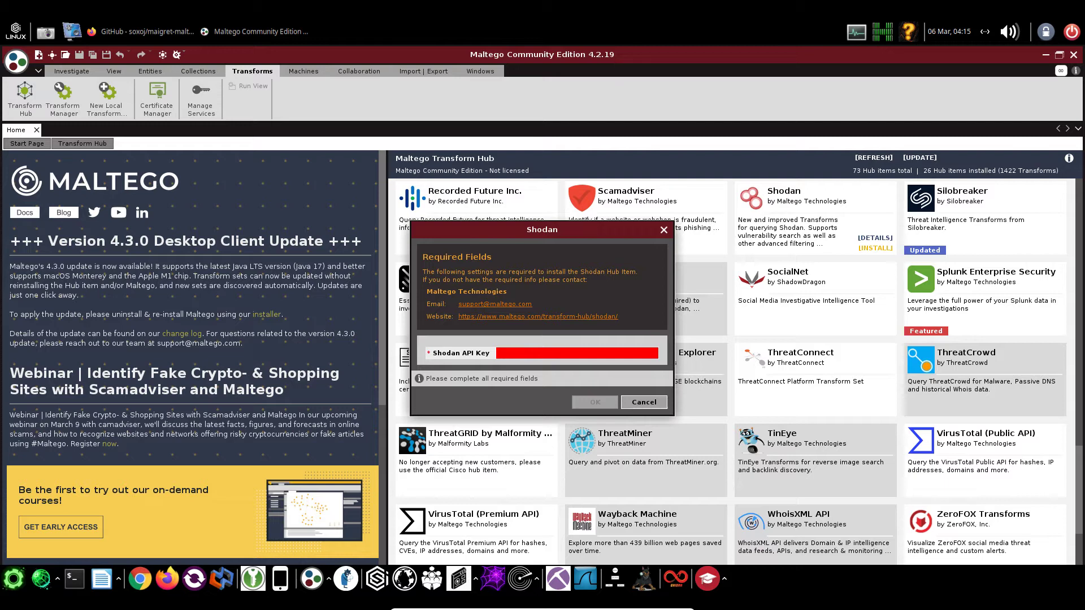
Paste the Shodan API key and complete the install, reaching 27 items and 1491 transforms
{"action": "key", "text": "ctrl+v"}
{"action": "left_click", "coordinate": [595, 403]}
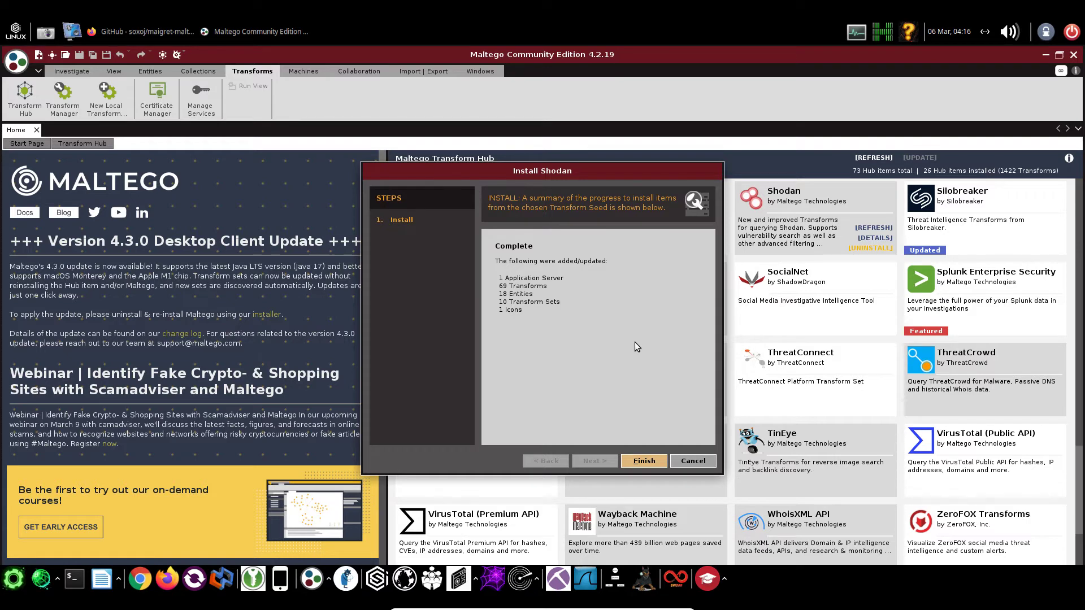
{"action": "left_click", "coordinate": [645, 463]}
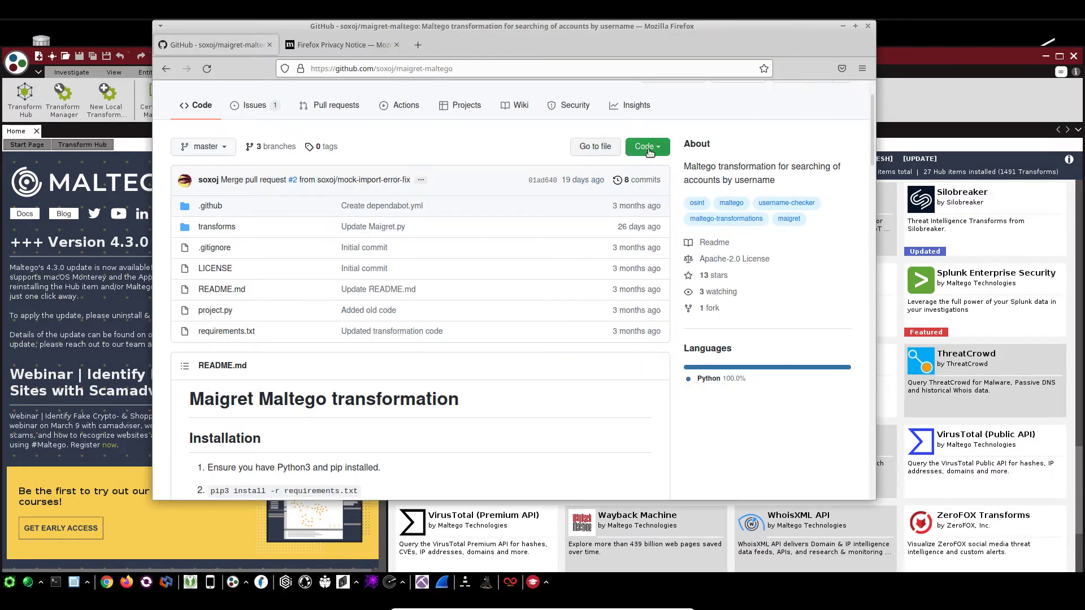
Copy the maigret-maltego clone URL from GitHub and open a terminal
{"action": "left_click", "coordinate": [650, 152]}
{"action": "left_click", "coordinate": [648, 213]}
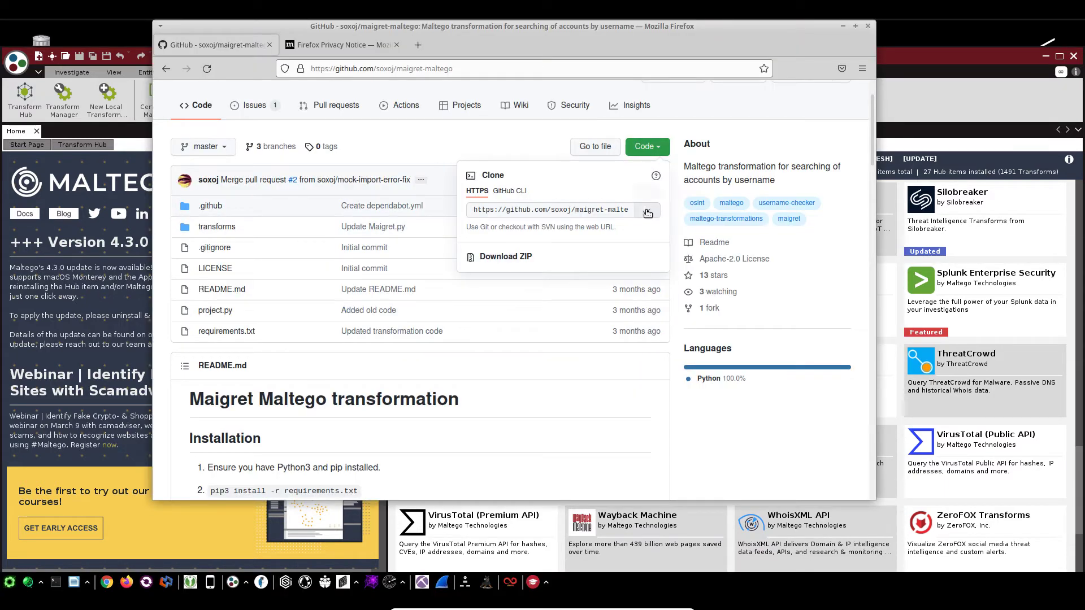
{"action": "left_click", "coordinate": [56, 583]}
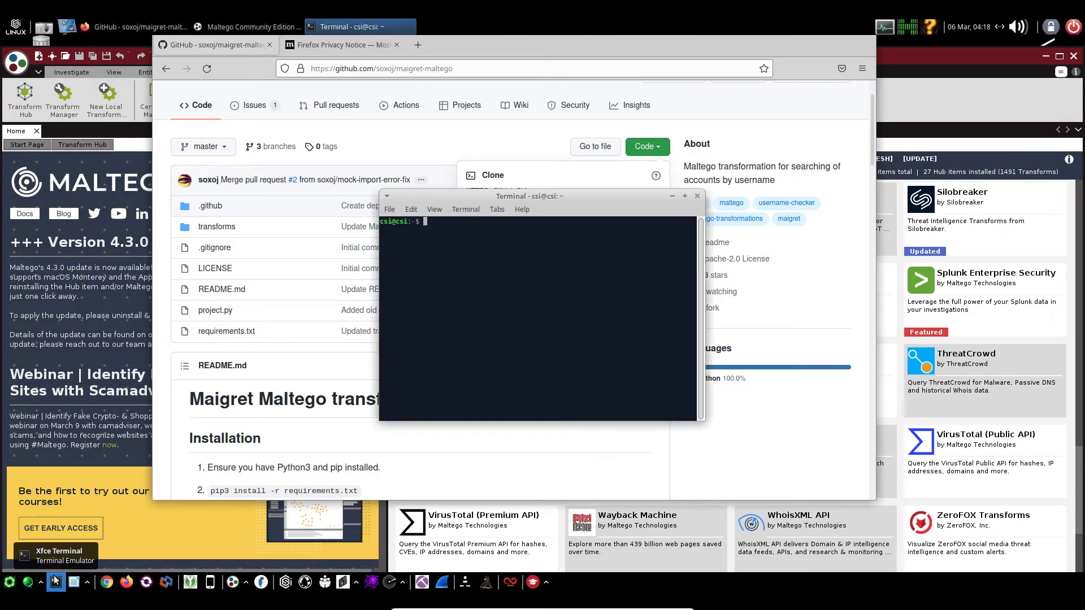
Maximize the terminal and clone maigret-maltego into the home folder with sudo git clone
{"action": "type", "text": "ls"}
{"action": "key", "text": "Return"}
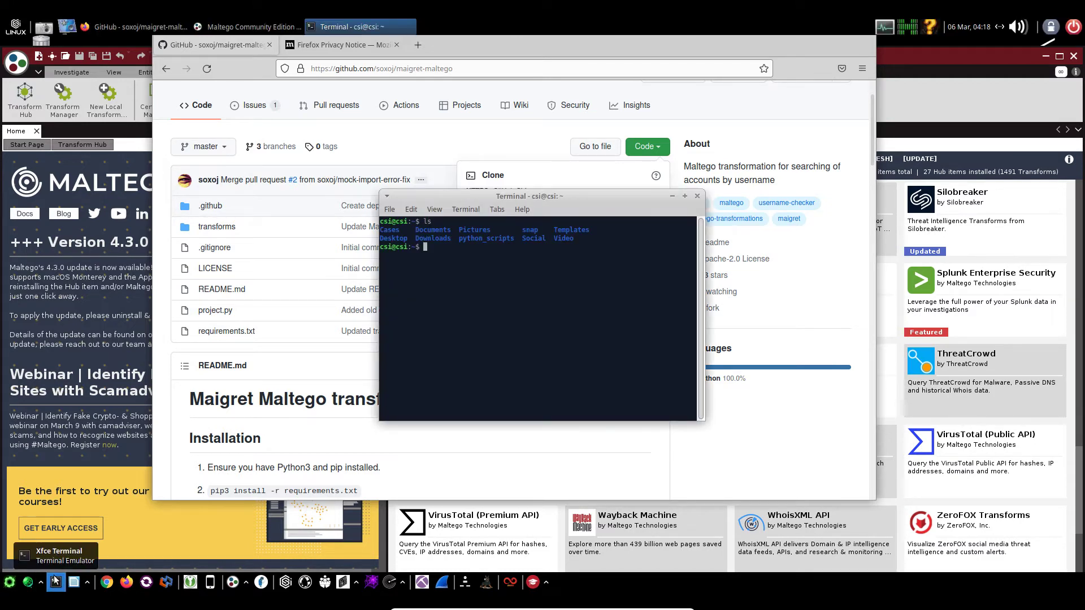
{"action": "double_click", "coordinate": [483, 199]}
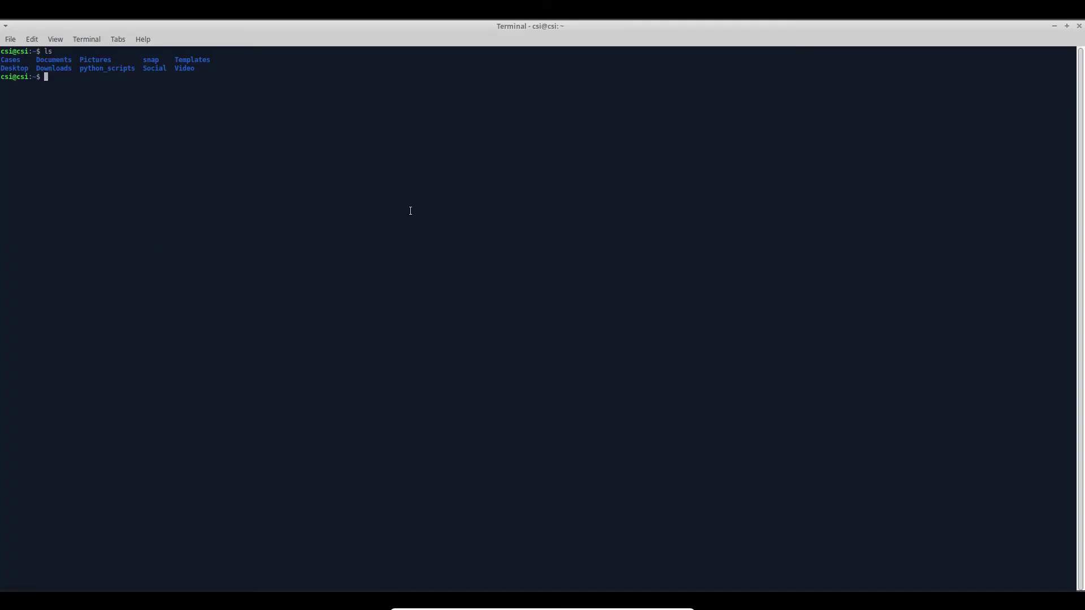
{"action": "type", "text": "sudo git clone"}
{"action": "key", "text": "ctrl+shift+v"}
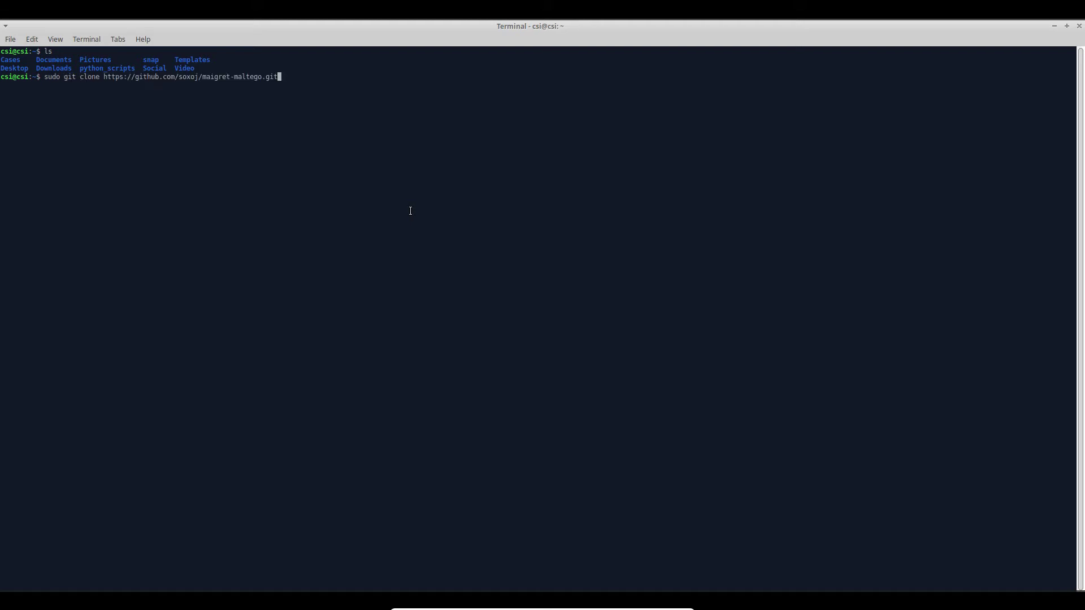
{"action": "key", "text": "Return"}
{"action": "key", "text": "Return"}
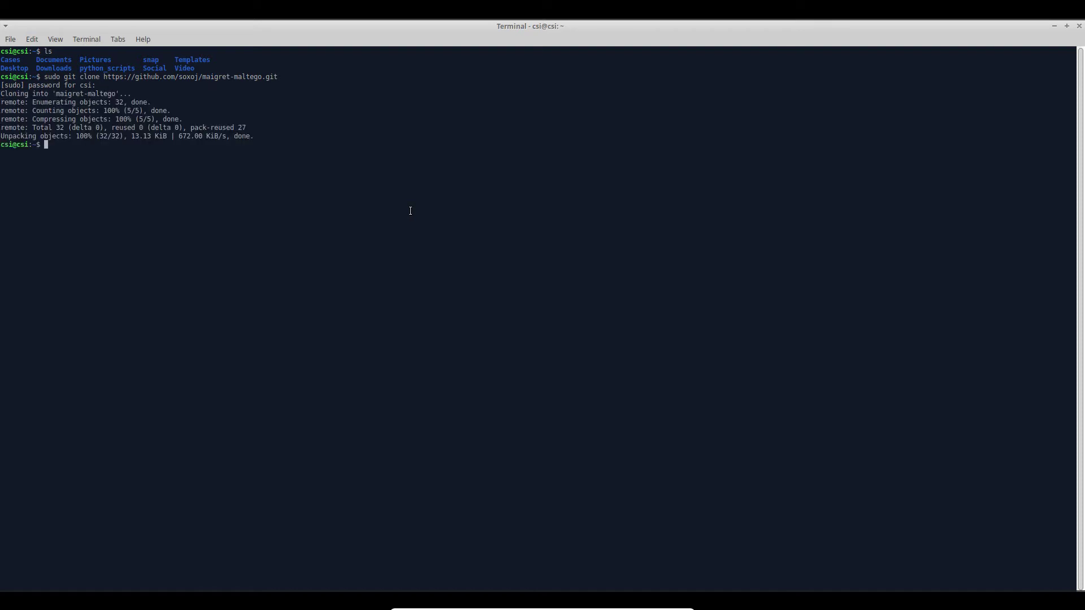
Change into maigret-maltego/ and list its files: project.py, requirements.txt and transforms
{"action": "type", "text": "cd mai"}
{"action": "key", "text": "Tab"}
{"action": "key", "text": "Return"}
{"action": "type", "text": "ls"}
{"action": "key", "text": "Return"}
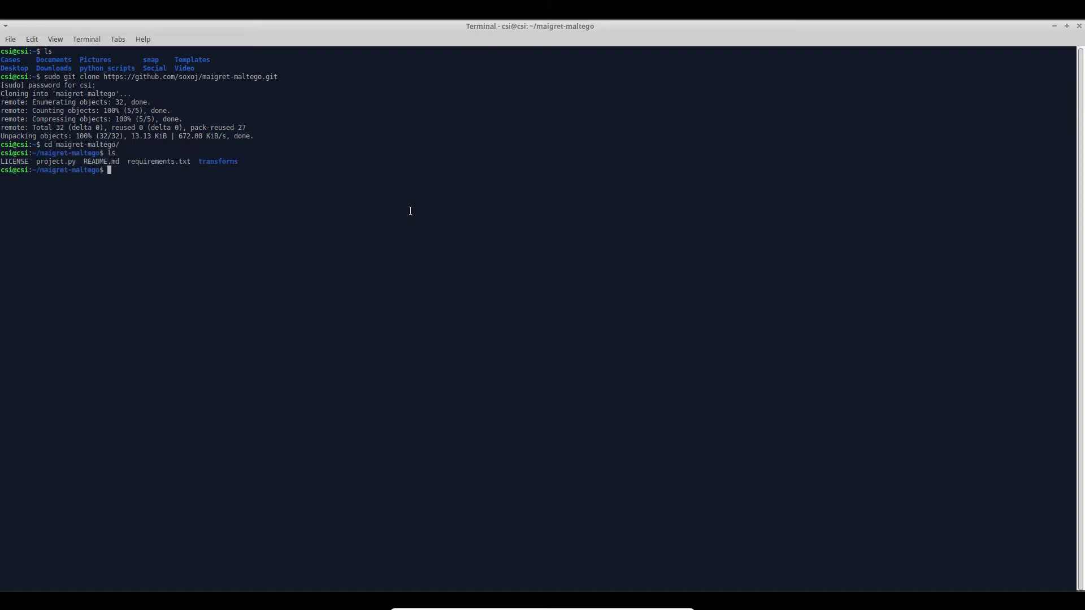
{"action": "type", "text": "sudo pip3"}
Run sudo pip3 install -r requirements.txt, which fails being unable to uninstall stem 1.7.1
{"action": "key", "text": "ctrl+plus"}
{"action": "key", "text": "ctrl+plus"}
{"action": "key", "text": "ctrl+plus"}
{"action": "key", "text": "ctrl+plus"}
{"action": "key", "text": "ctrl+plus"}
{"action": "key", "text": "ctrl+plus"}
{"action": "key", "text": "ctrl+plus"}
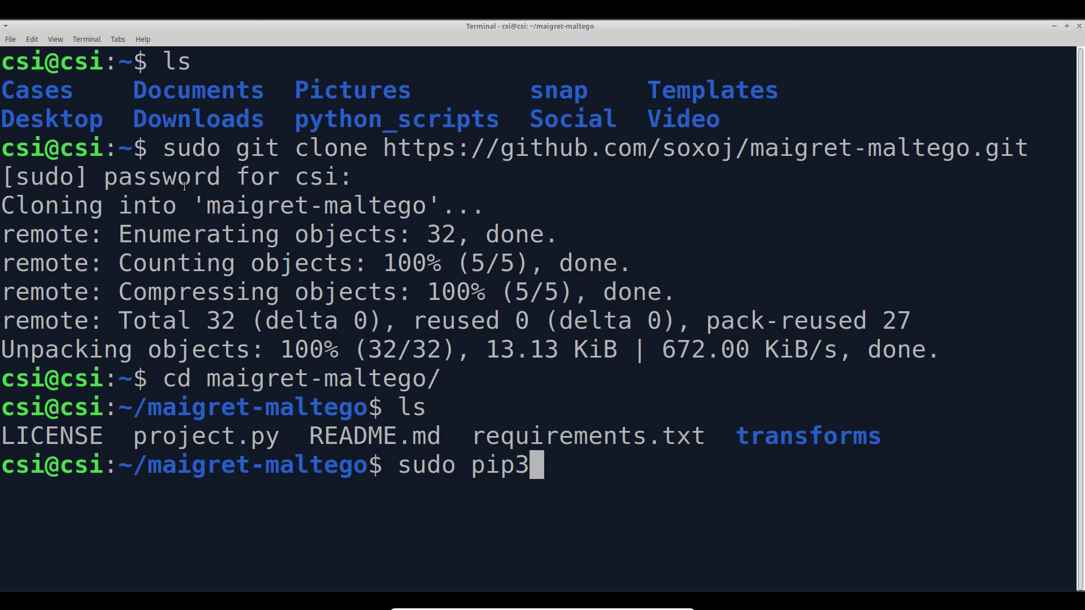
{"action": "mouse_move", "coordinate": [268, 5]}
{"action": "type", "text": "inst"}
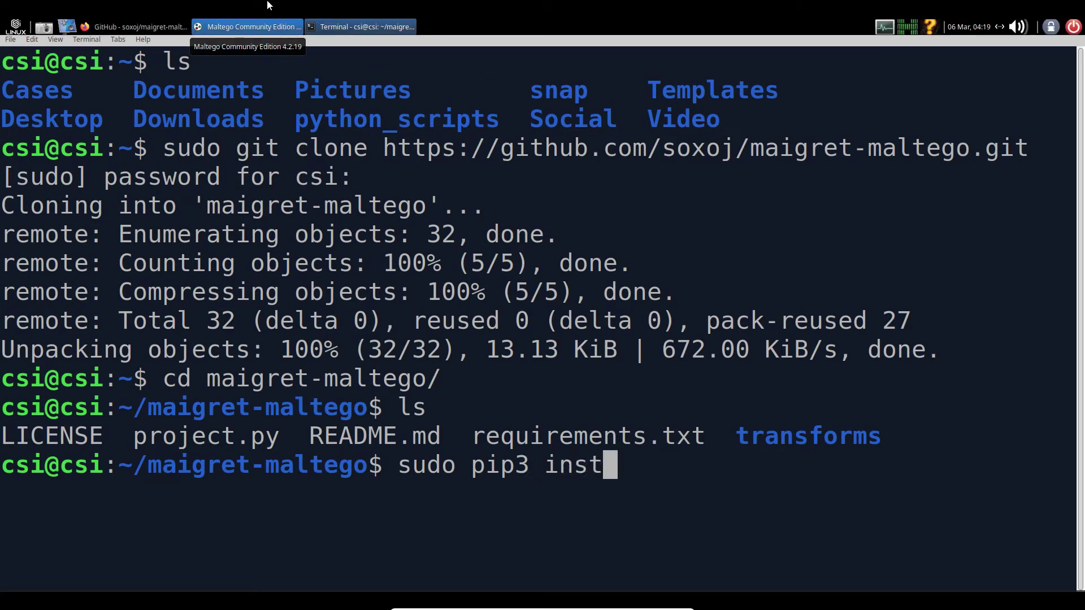
{"action": "type", "text": "all -r re"}
{"action": "key", "text": "Tab"}
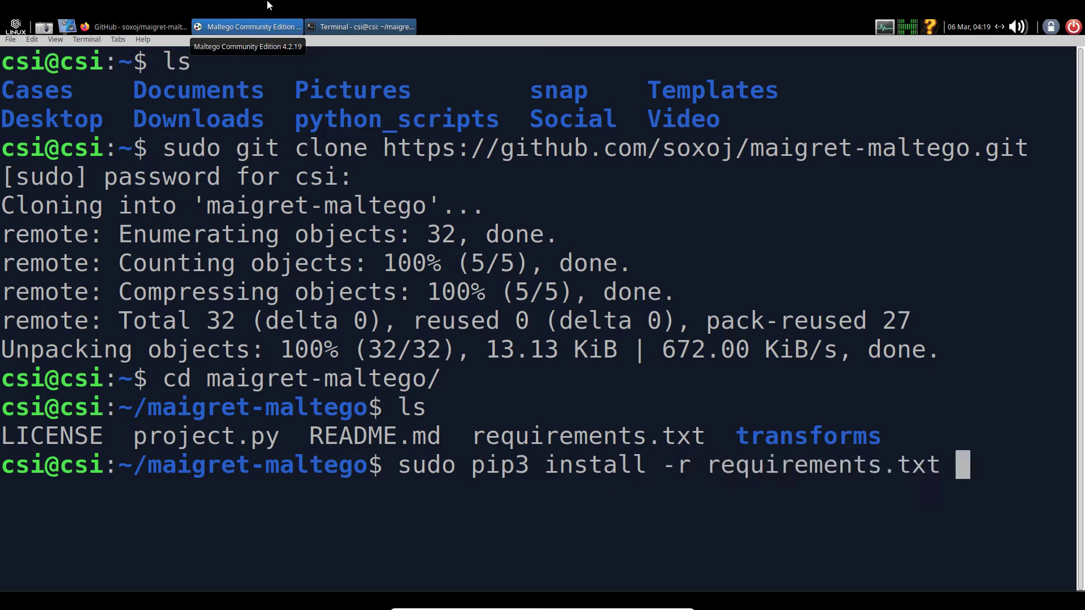
{"action": "key", "text": "Return"}
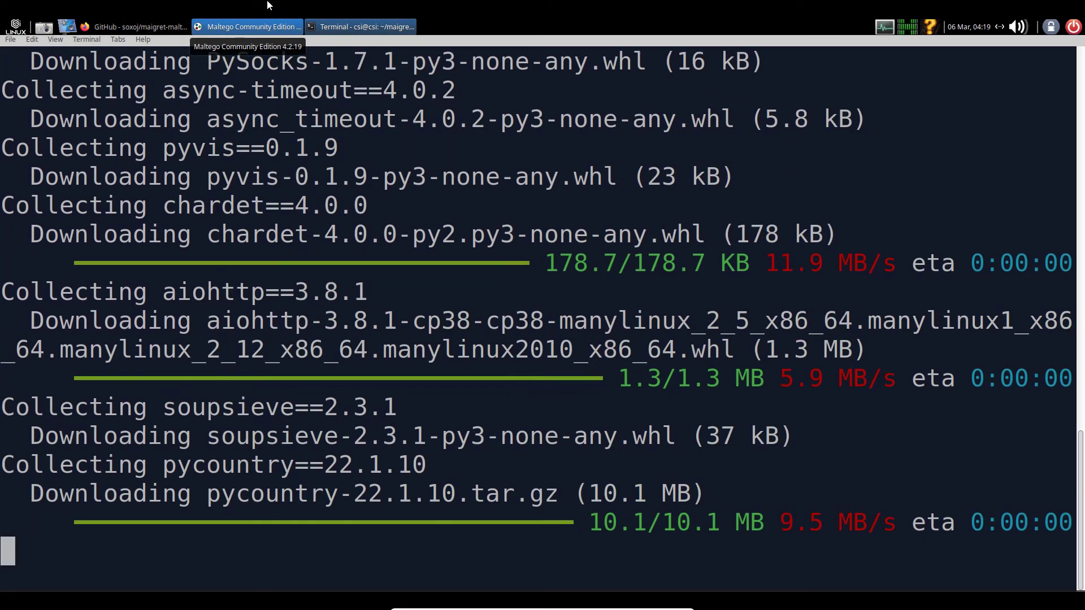
{"action": "key", "text": "ctrl+6"}
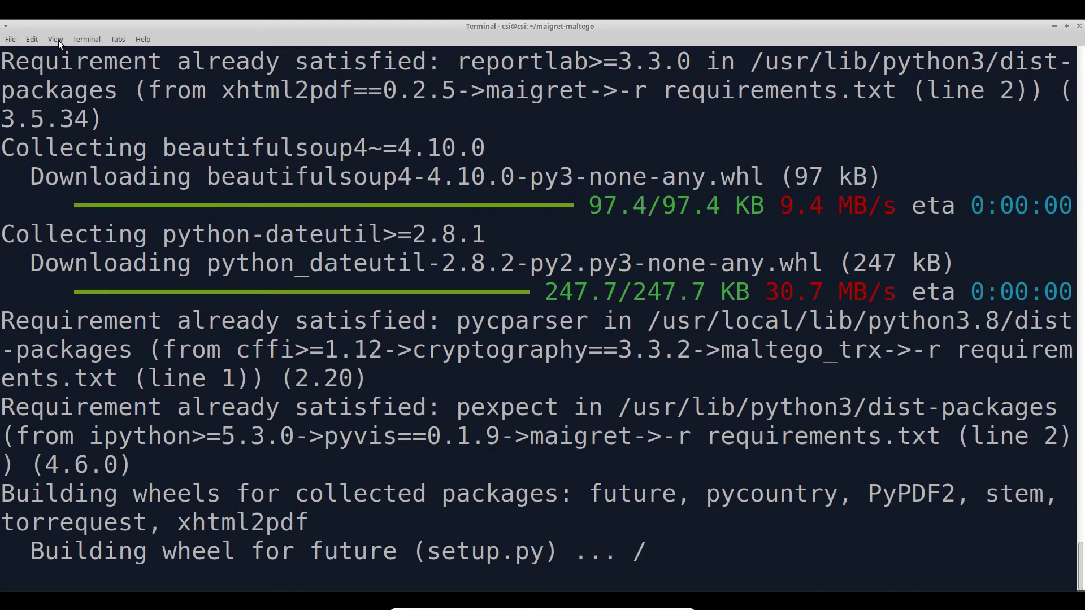
Shrink the terminal text three times with View > Zoom Out
{"action": "left_click", "coordinate": [57, 40]}
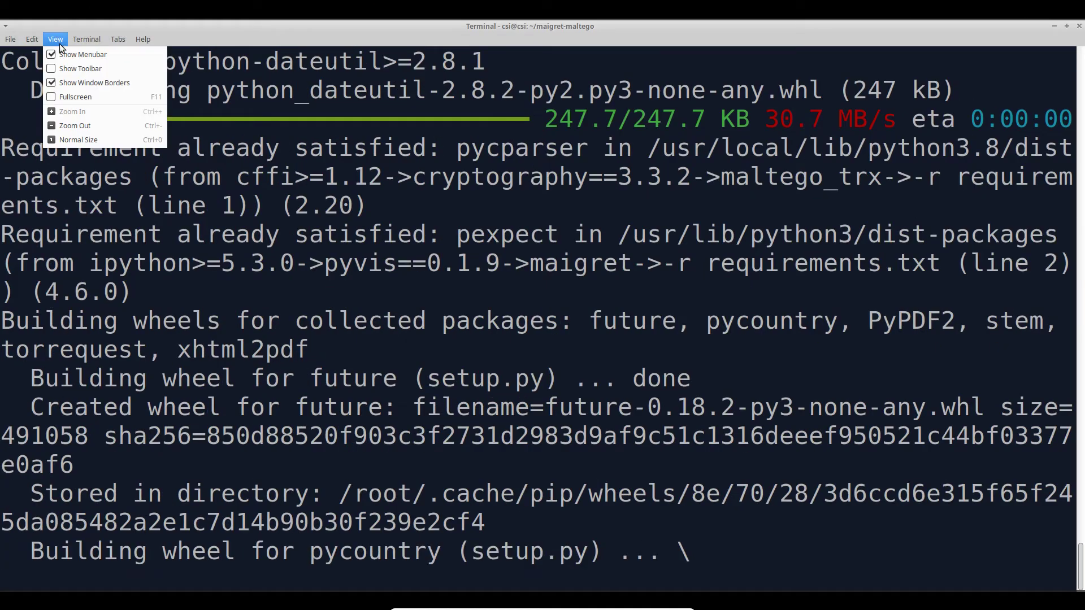
{"action": "left_click", "coordinate": [88, 123]}
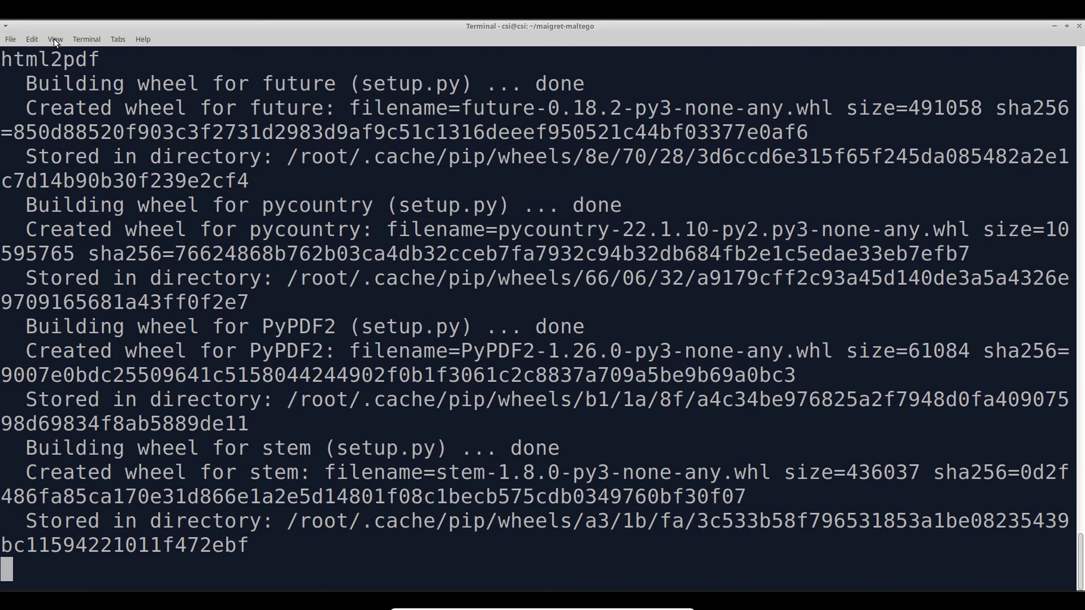
{"action": "left_click", "coordinate": [56, 40]}
{"action": "left_click", "coordinate": [69, 123]}
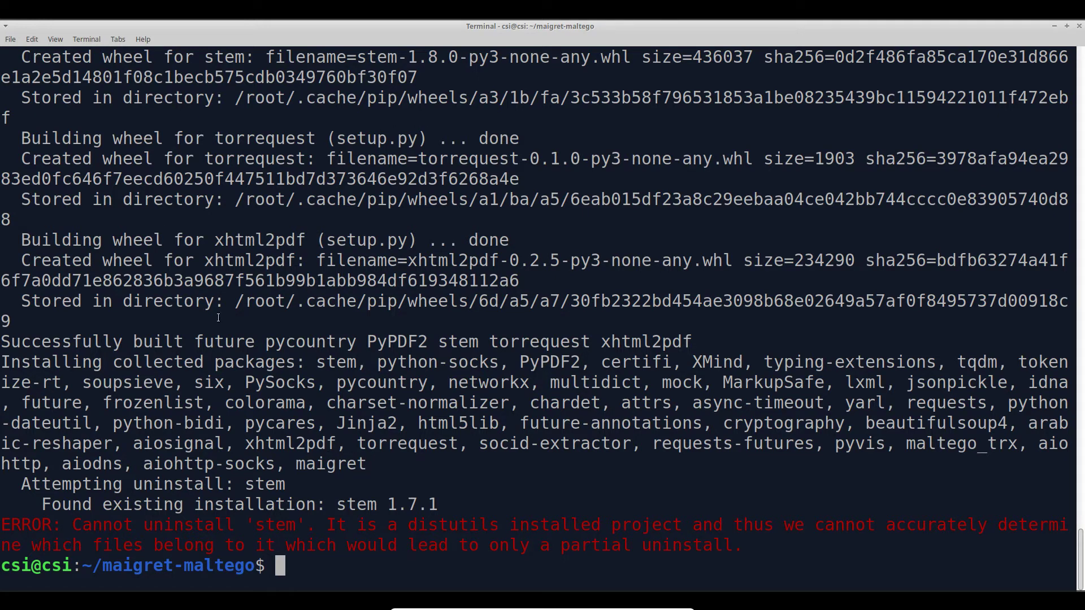
{"action": "left_click", "coordinate": [32, 40]}
{"action": "left_click", "coordinate": [55, 40]}
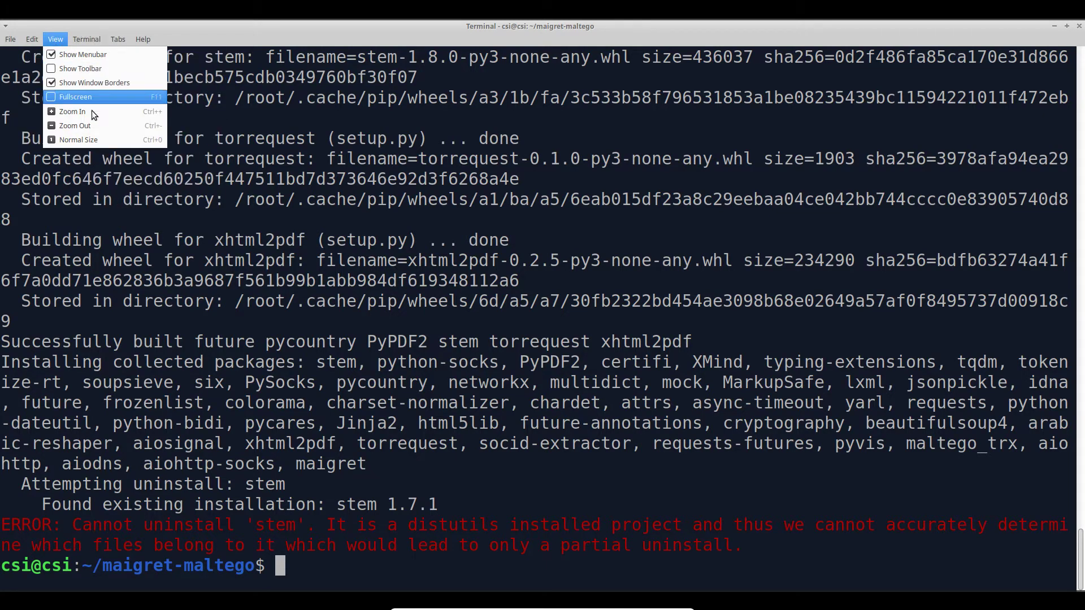
{"action": "left_click", "coordinate": [90, 124]}
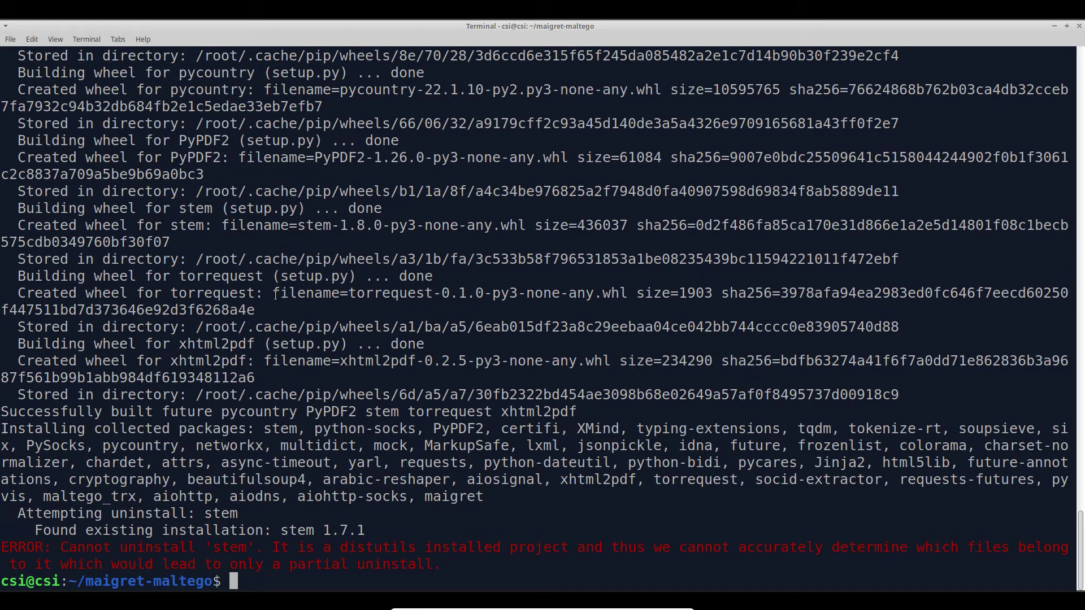
List the repository files again, then return to Maltego
{"action": "type", "text": "ls"}
{"action": "key", "text": "Return"}
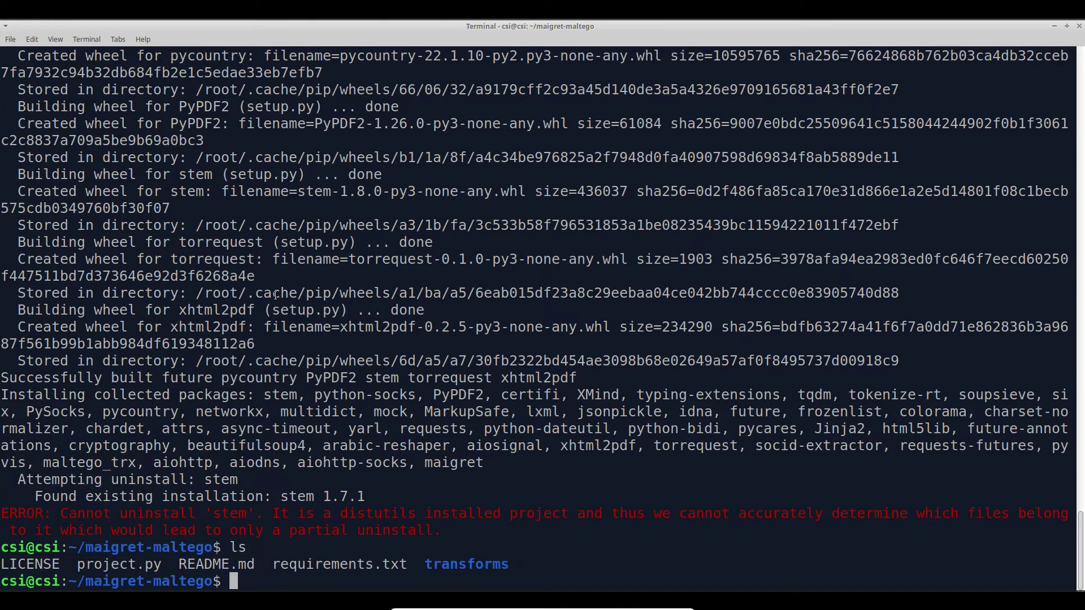
{"action": "key", "text": "alt+Tab"}
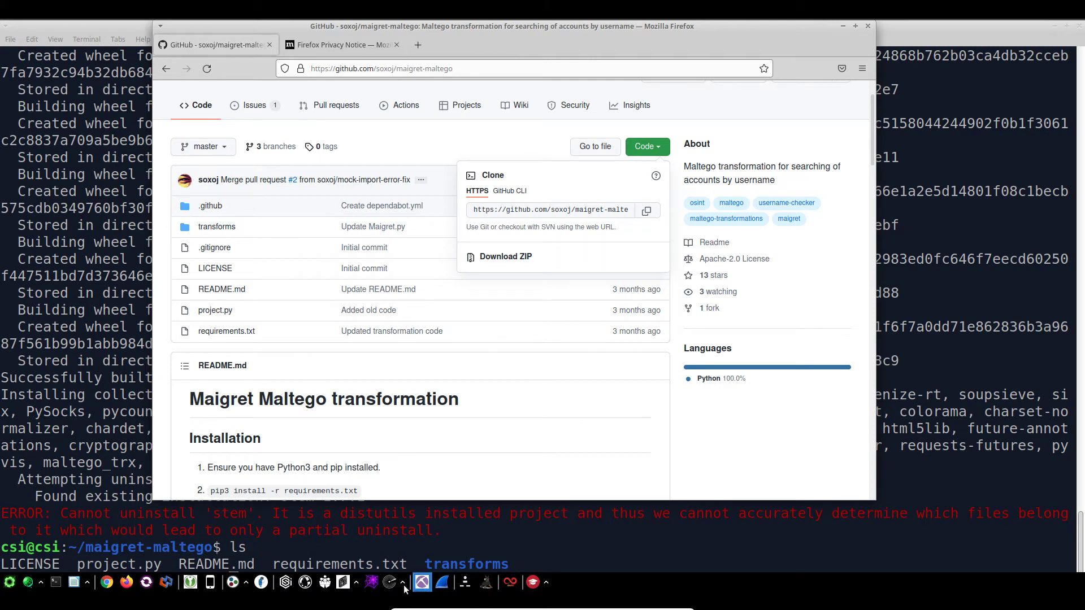
{"action": "key", "text": "alt+Tab"}
{"action": "key", "text": "alt+Tab"}
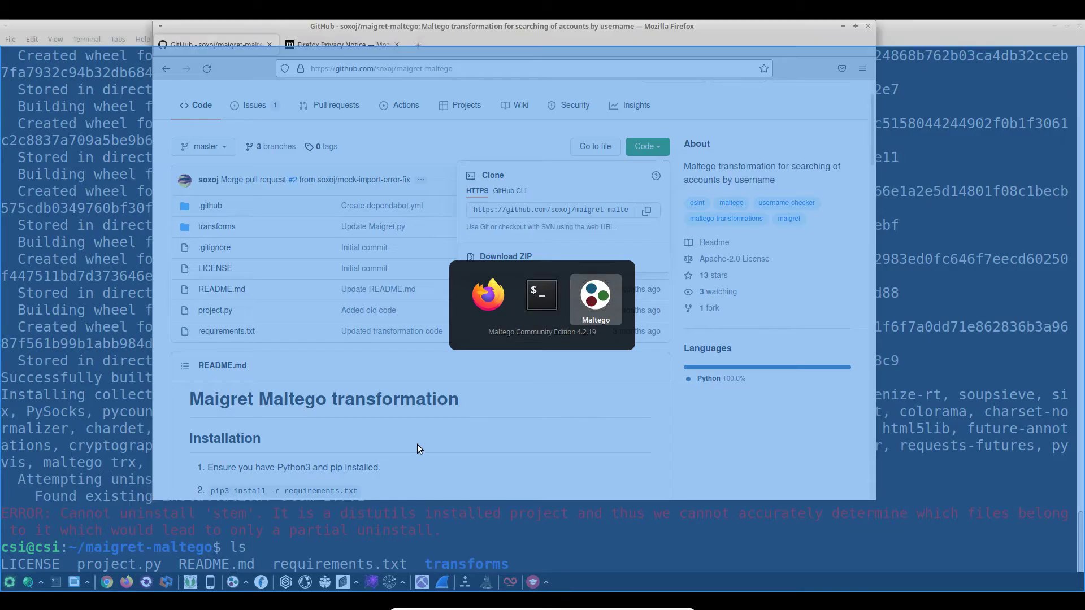
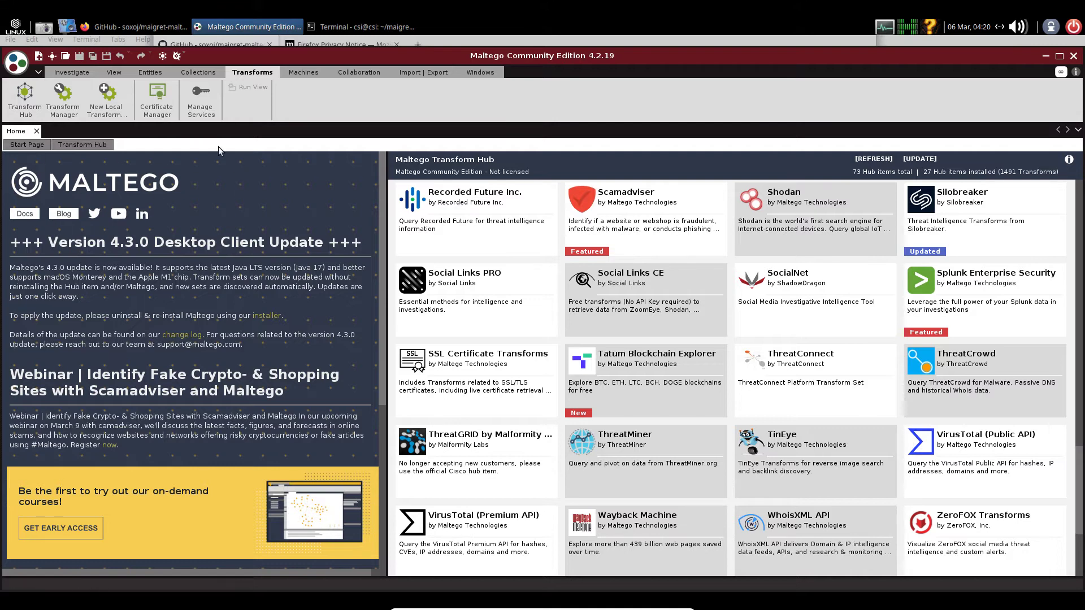
Open the form for adding a transform seed, then cancel it
{"action": "scroll", "coordinate": [616, 462], "scroll_direction": "down", "scroll_amount": 5}
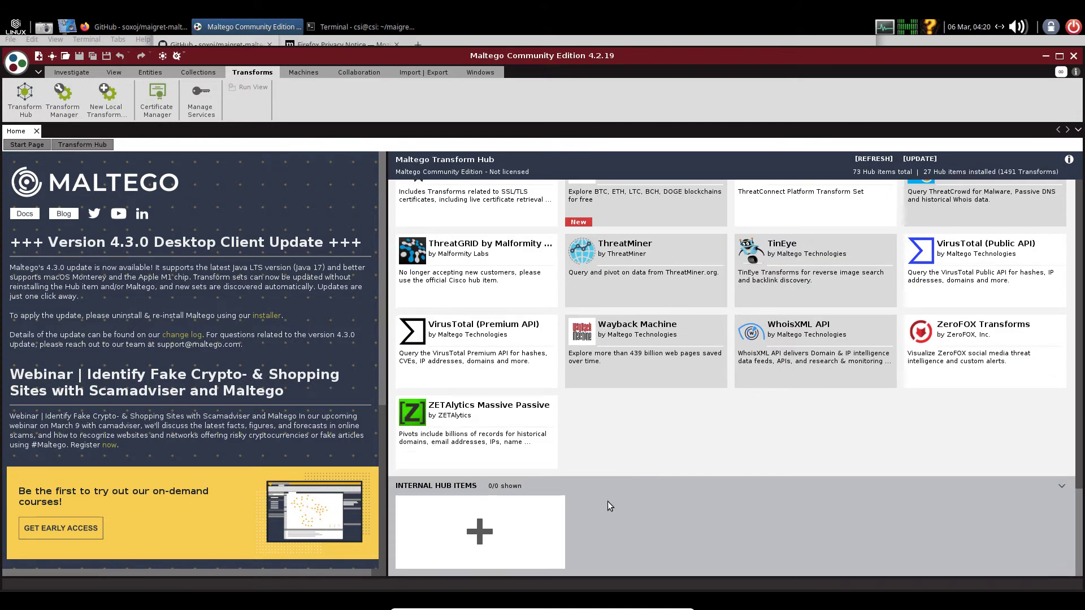
{"action": "left_click", "coordinate": [479, 531]}
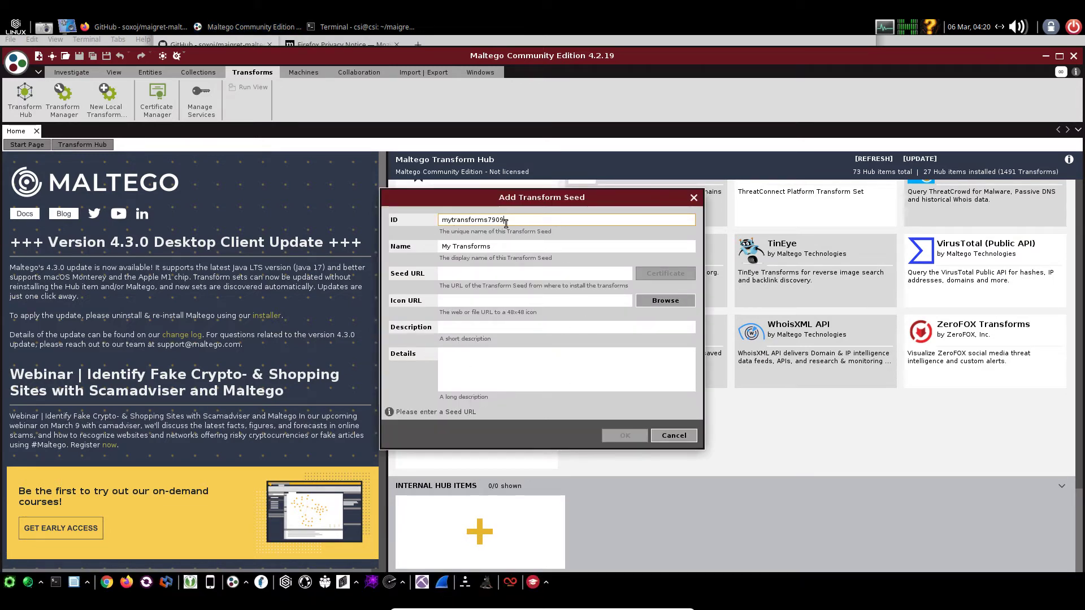
{"action": "left_click", "coordinate": [694, 199]}
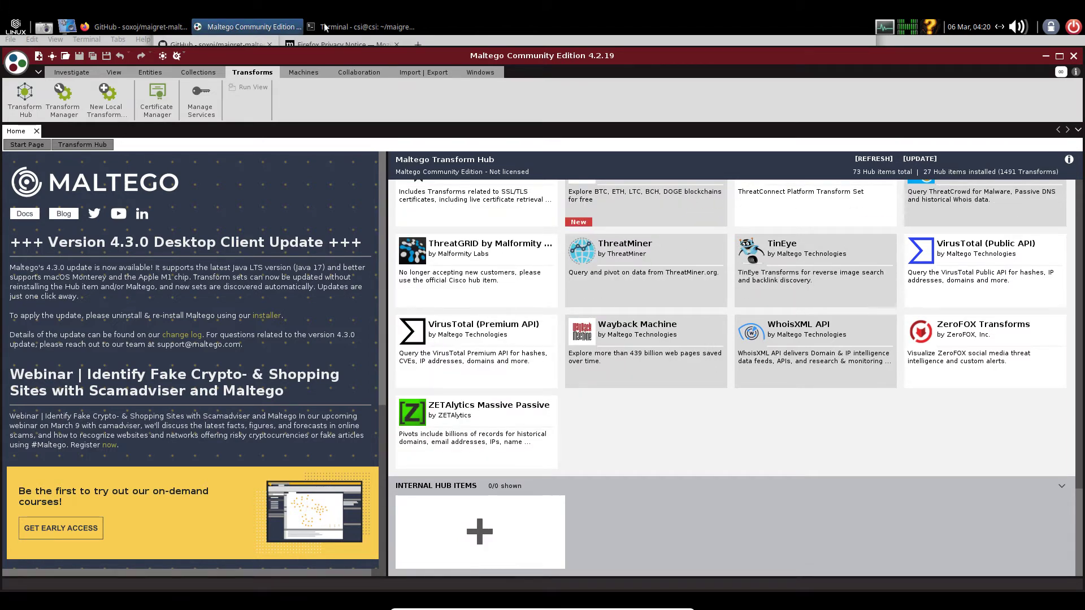
Scroll the maigret-maltego GitHub README in Firefox to Installation, then start a new local transform
{"action": "left_click", "coordinate": [339, 45]}
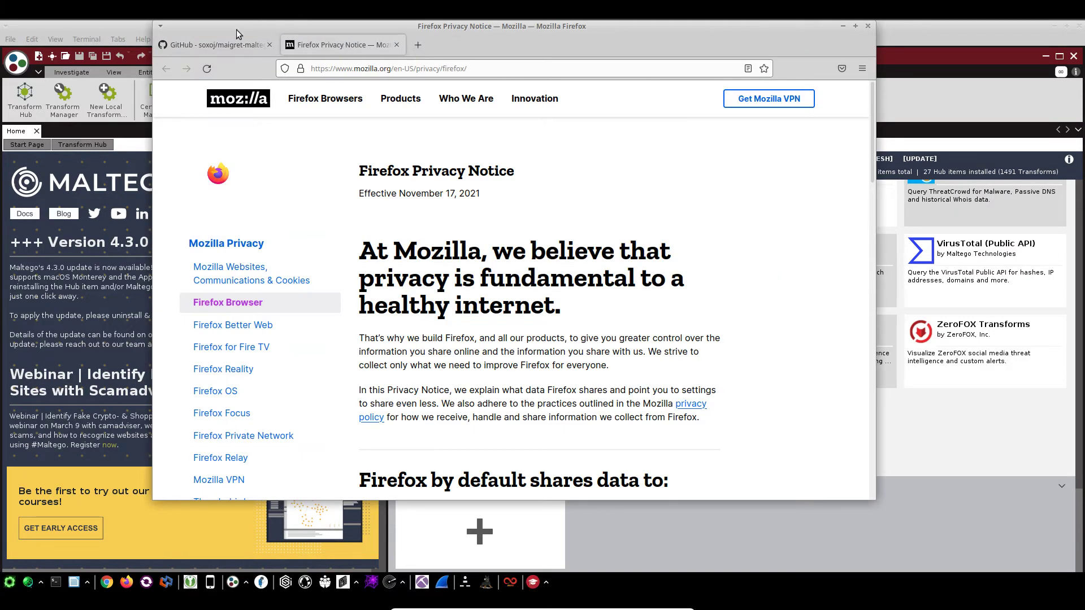
{"action": "left_click", "coordinate": [224, 46]}
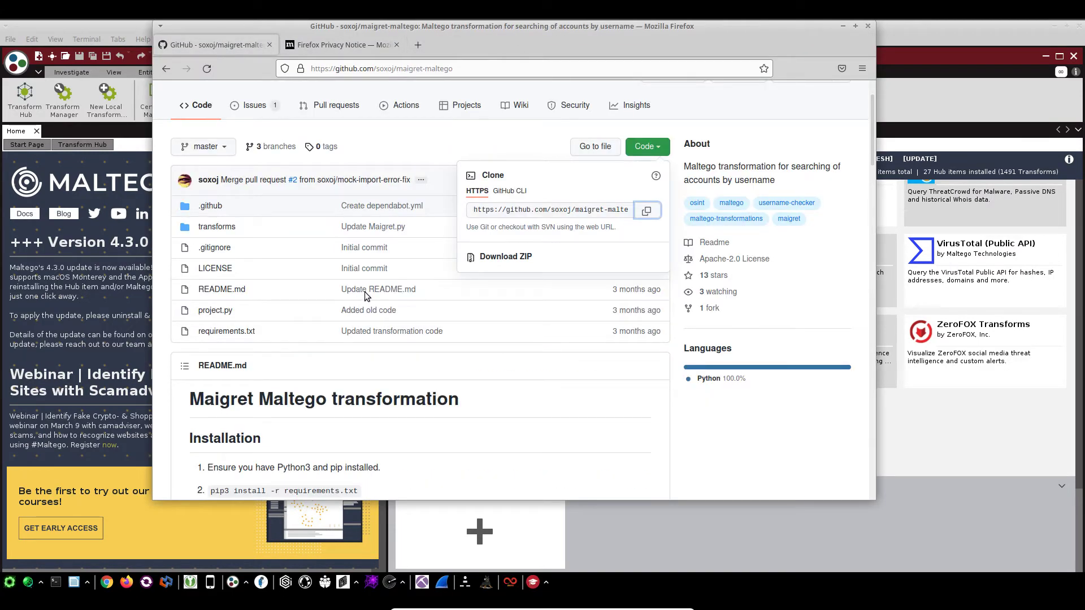
{"action": "scroll", "coordinate": [368, 297], "scroll_direction": "down", "scroll_amount": 3}
{"action": "scroll", "coordinate": [311, 328], "scroll_direction": "down", "scroll_amount": 1}
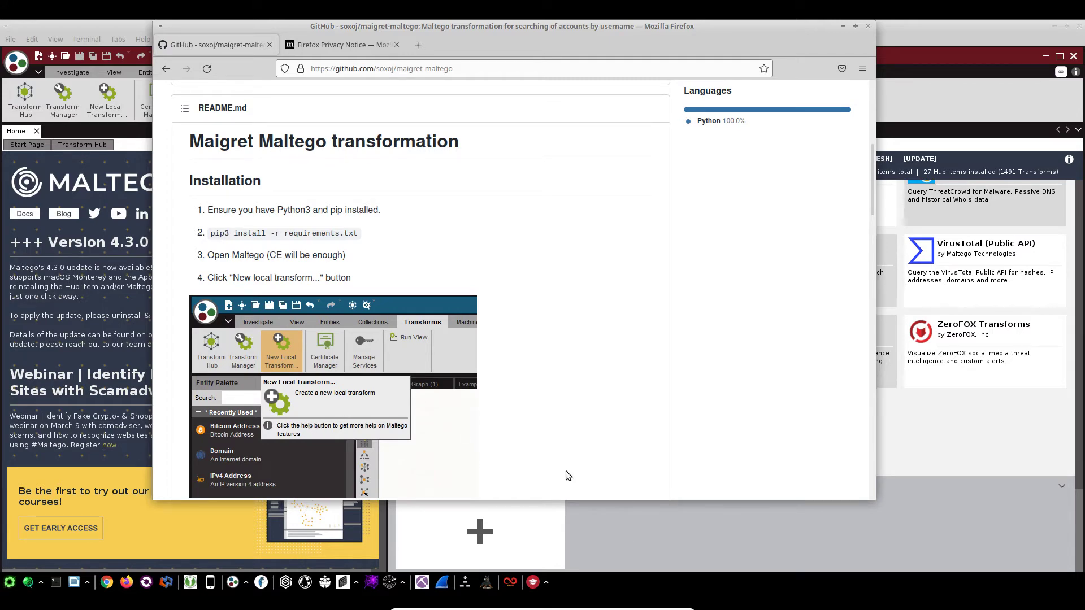
{"action": "left_click", "coordinate": [105, 101]}
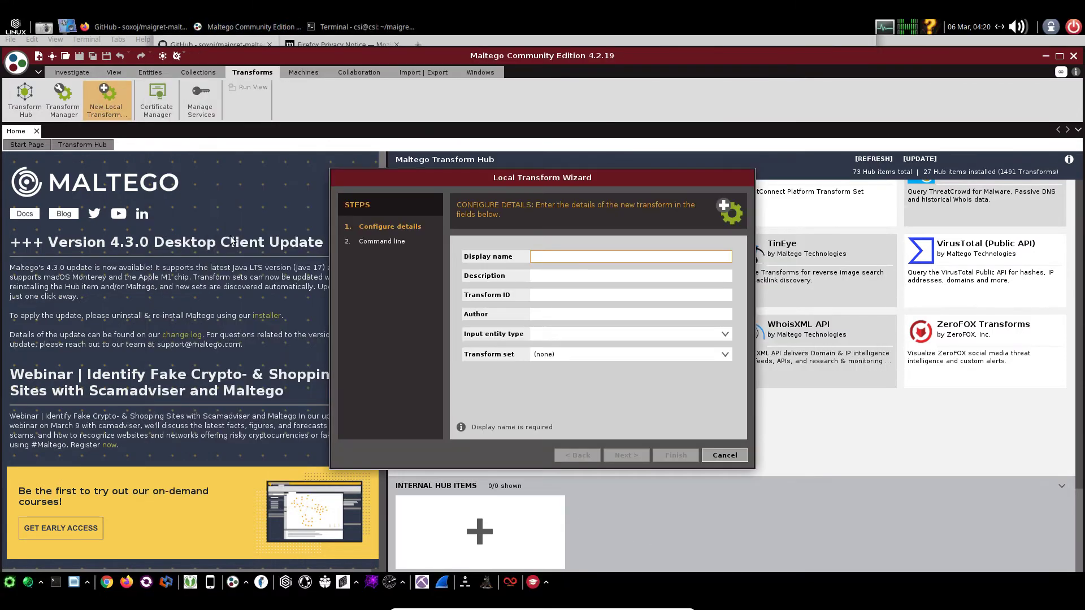
Name the transform Maigret, add its description, and replace the Transform ID's default prefix
{"action": "type", "text": "Maigret"}
{"action": "left_click", "coordinate": [555, 275]}
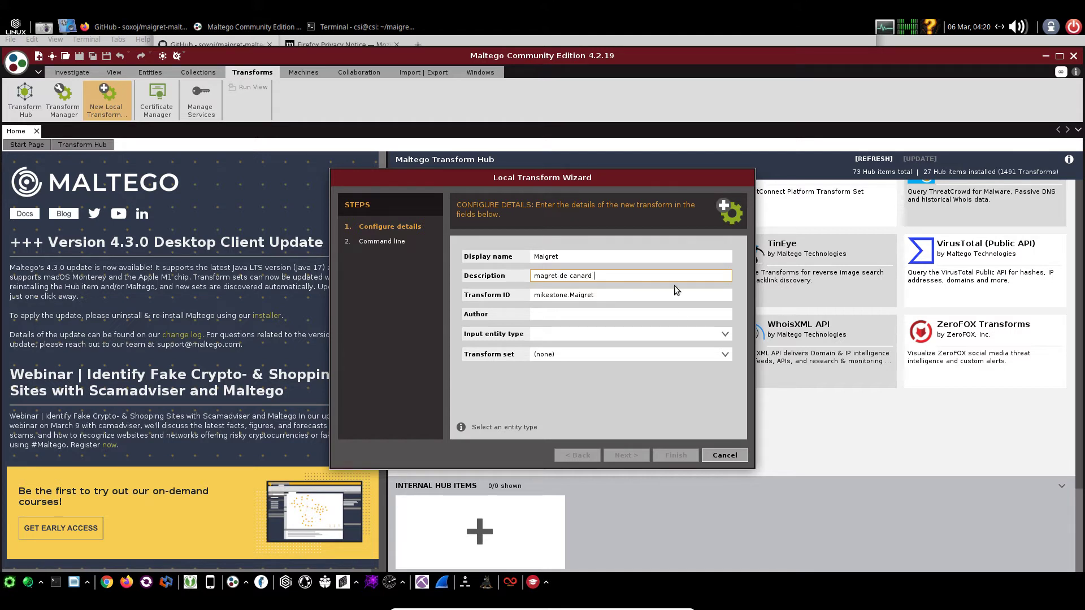
{"action": "left_click", "coordinate": [620, 294]}
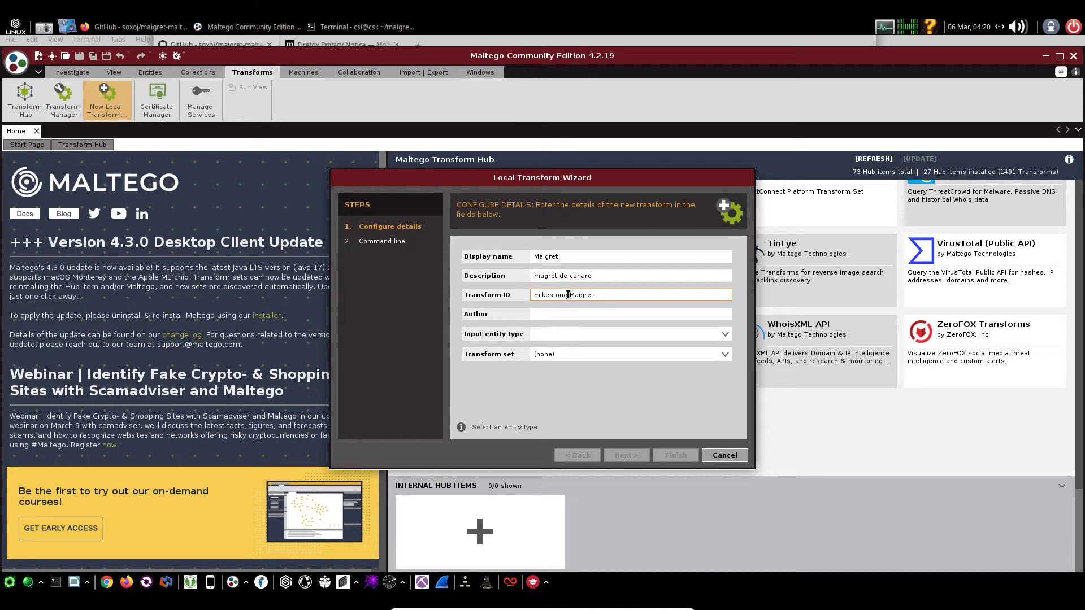
{"action": "left_click_drag", "start_coordinate": [568, 295], "coordinate": [479, 300]}
{"action": "type", "text": "Salin"}
{"action": "key", "text": "BackSpace"}
{"action": "key", "text": "BackSpace"}
{"action": "type", "text": "tin"}
Fill in the transform's author, then open and close the input entity type list
{"action": "left_click", "coordinate": [553, 315]}
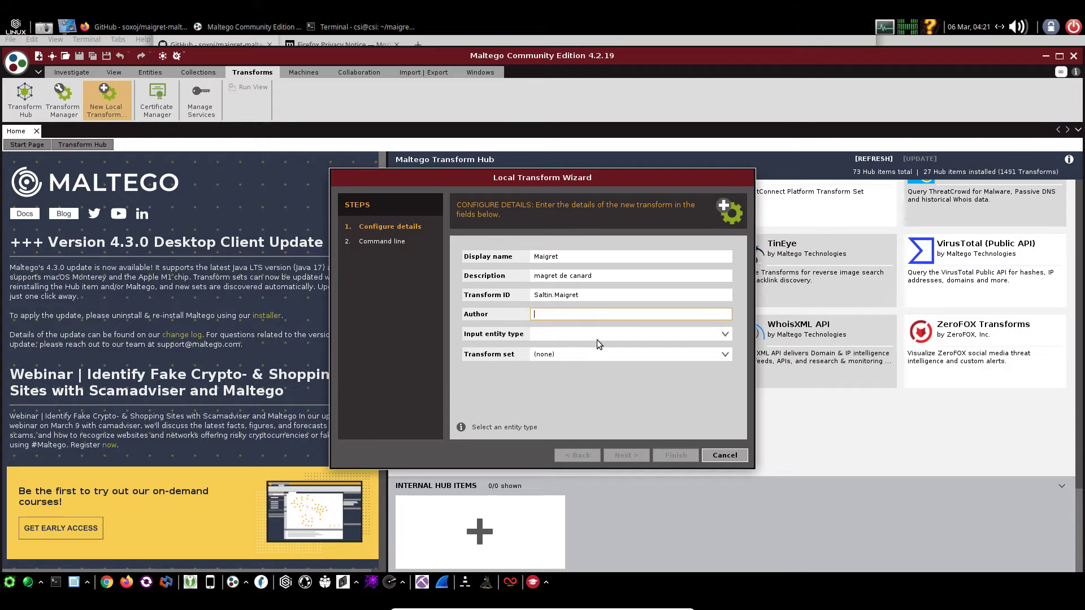
{"action": "type", "text": "Inspecteur Maigret"}
{"action": "left_click", "coordinate": [562, 333]}
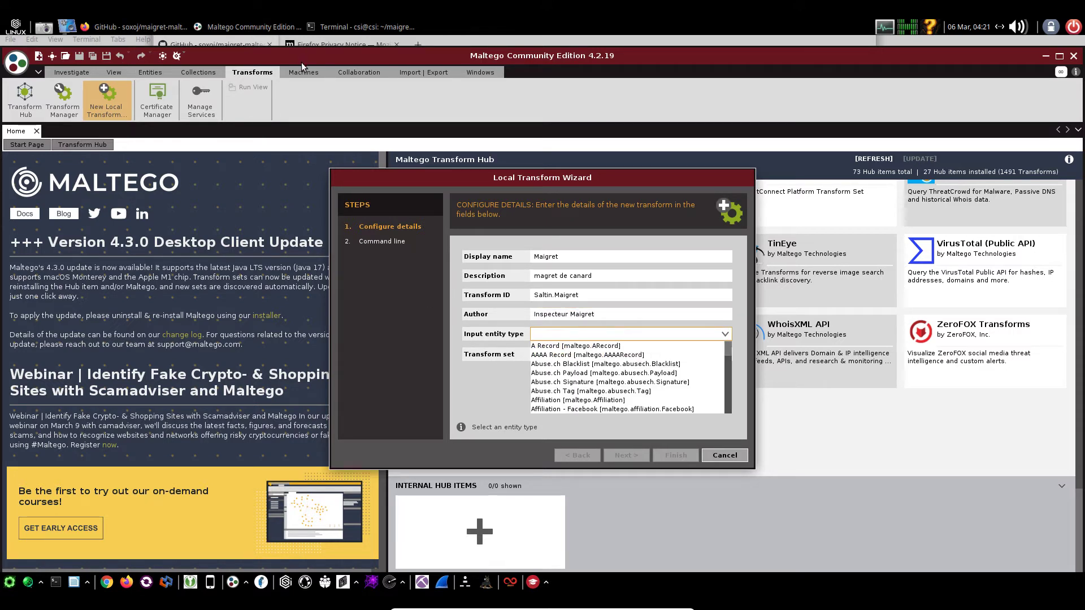
{"action": "left_click", "coordinate": [244, 40]}
Scroll further through the maigret-maltego README in Firefox
{"action": "left_click", "coordinate": [243, 40]}
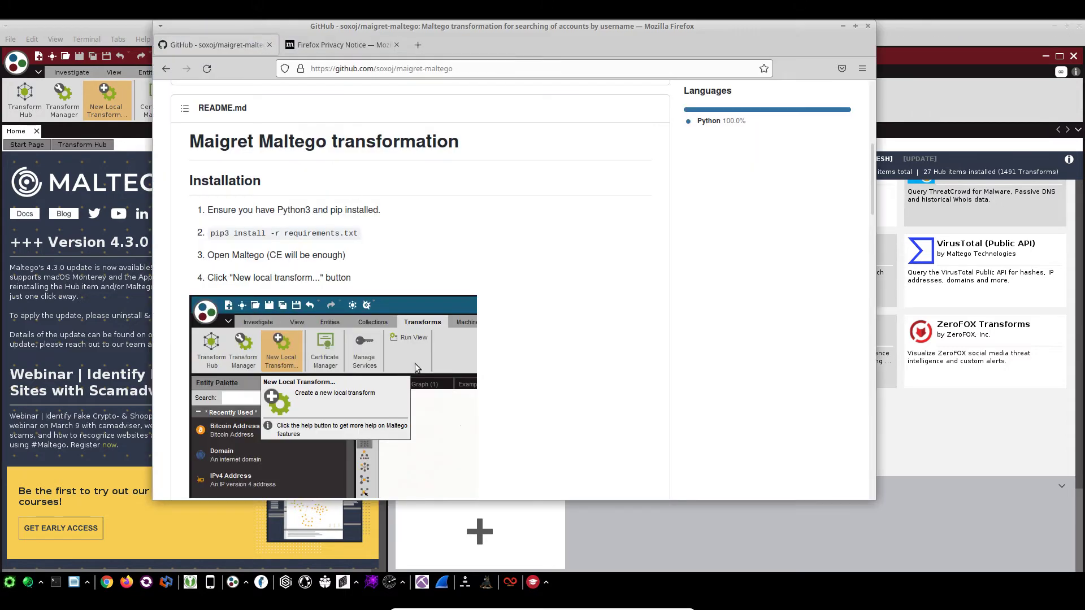
{"action": "scroll", "coordinate": [474, 328], "scroll_direction": "down", "scroll_amount": 5}
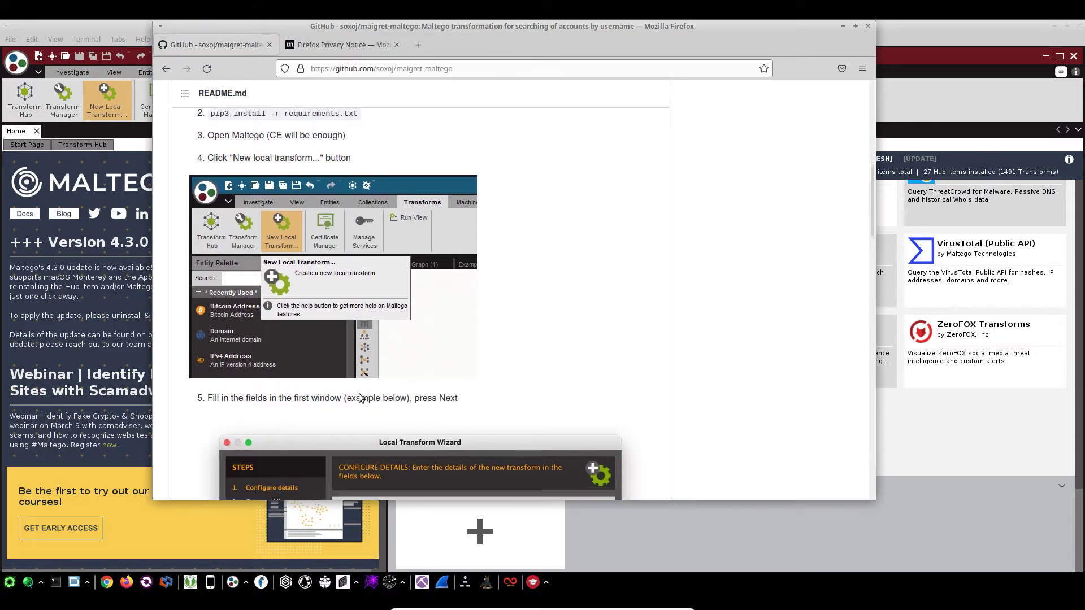
{"action": "scroll", "coordinate": [438, 359], "scroll_direction": "down", "scroll_amount": 1}
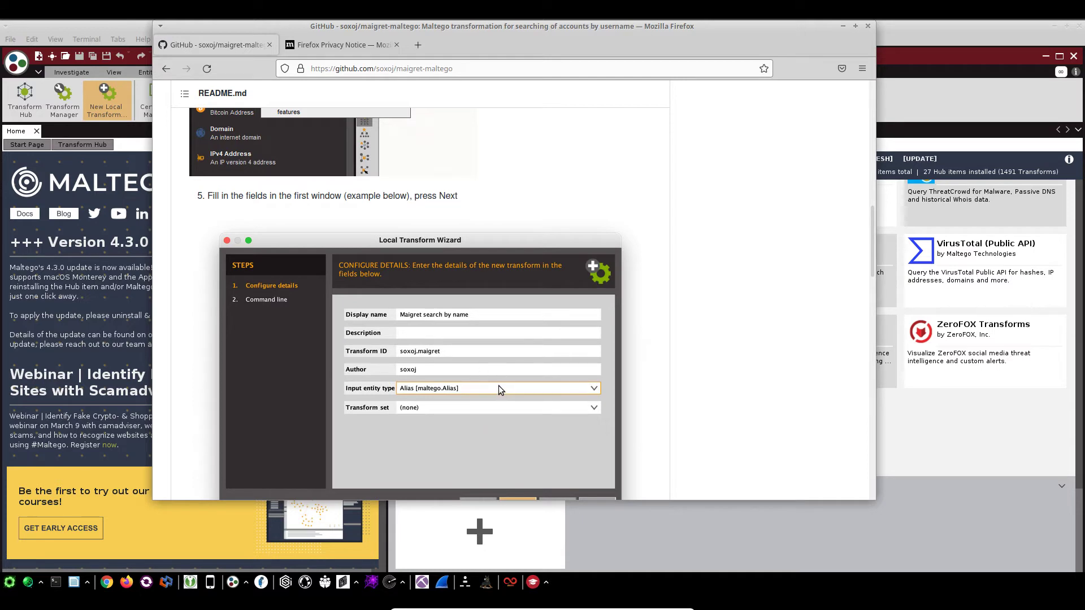
{"action": "scroll", "coordinate": [491, 377], "scroll_direction": "down", "scroll_amount": 1}
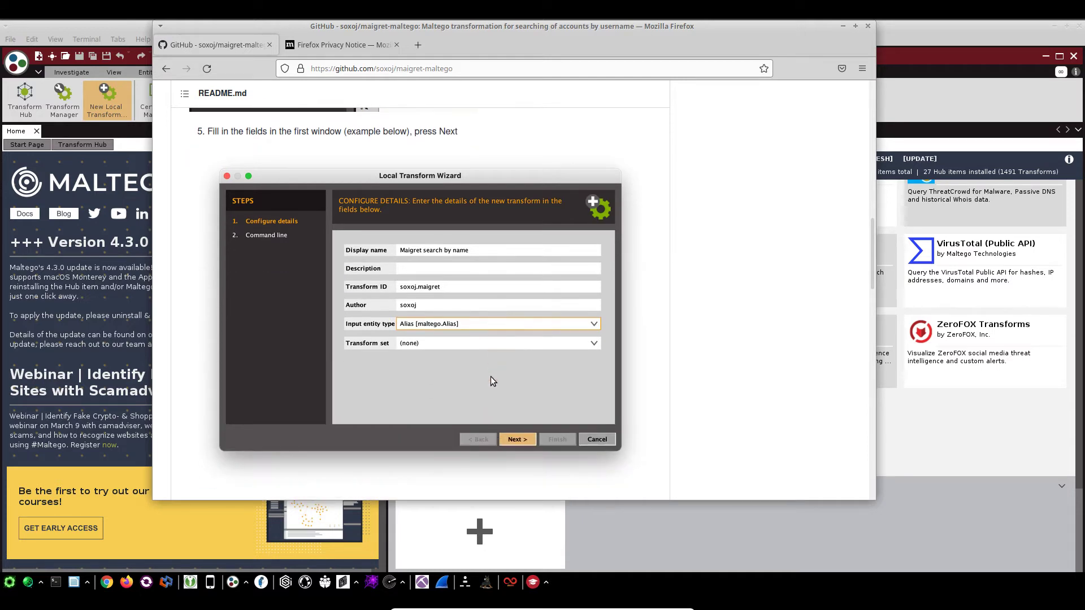
{"action": "scroll", "coordinate": [491, 376], "scroll_direction": "down", "scroll_amount": 5}
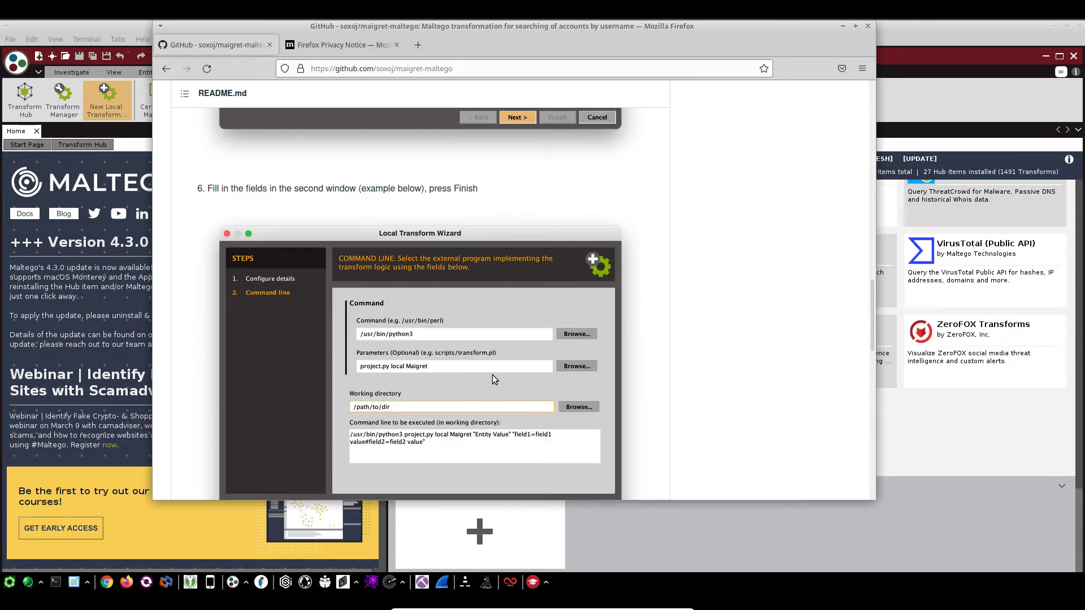
Set the transform's input entity type to Alias
{"action": "key", "text": "alt+Tab"}
{"action": "left_click", "coordinate": [581, 335]}
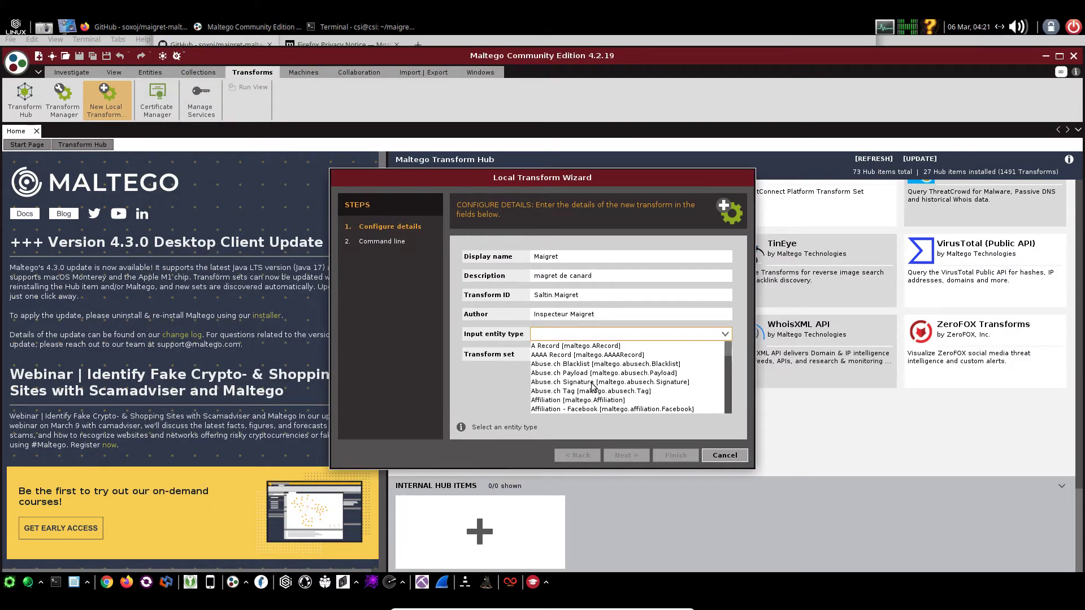
{"action": "key", "text": "Down"}
{"action": "key", "text": "Down"}
{"action": "key", "text": "Down"}
{"action": "key", "text": "Down"}
{"action": "key", "text": "Down"}
{"action": "key", "text": "Down"}
{"action": "key", "text": "Down"}
{"action": "key", "text": "Down"}
{"action": "key", "text": "Down"}
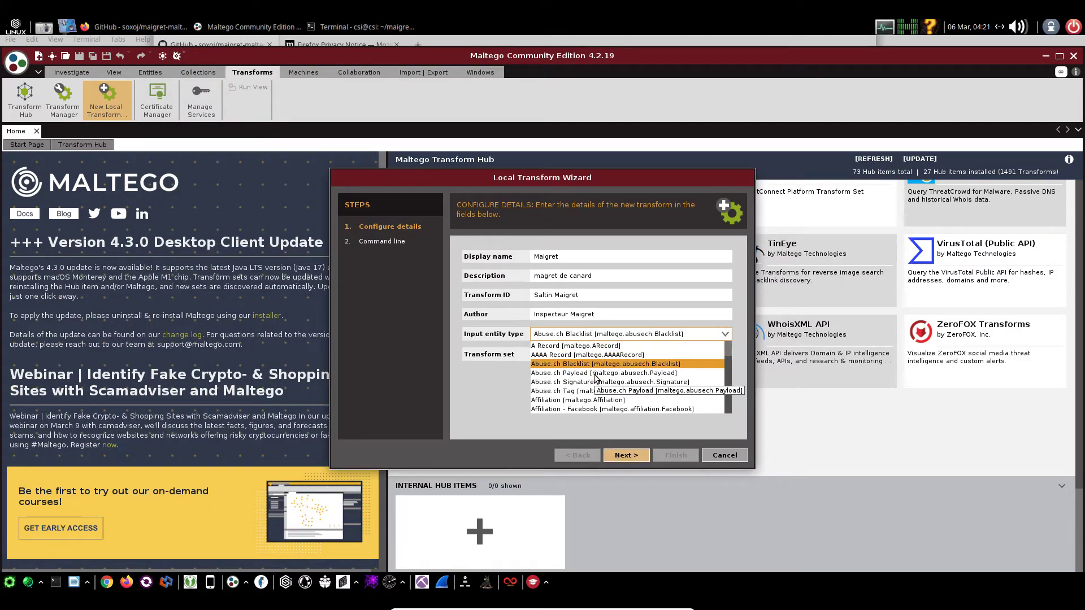
{"action": "key", "text": "Down"}
{"action": "key", "text": "Down"}
{"action": "key", "text": "Down"}
{"action": "key", "text": "Down"}
{"action": "key", "text": "Down"}
{"action": "key", "text": "Down"}
{"action": "key", "text": "Down"}
{"action": "key", "text": "Down"}
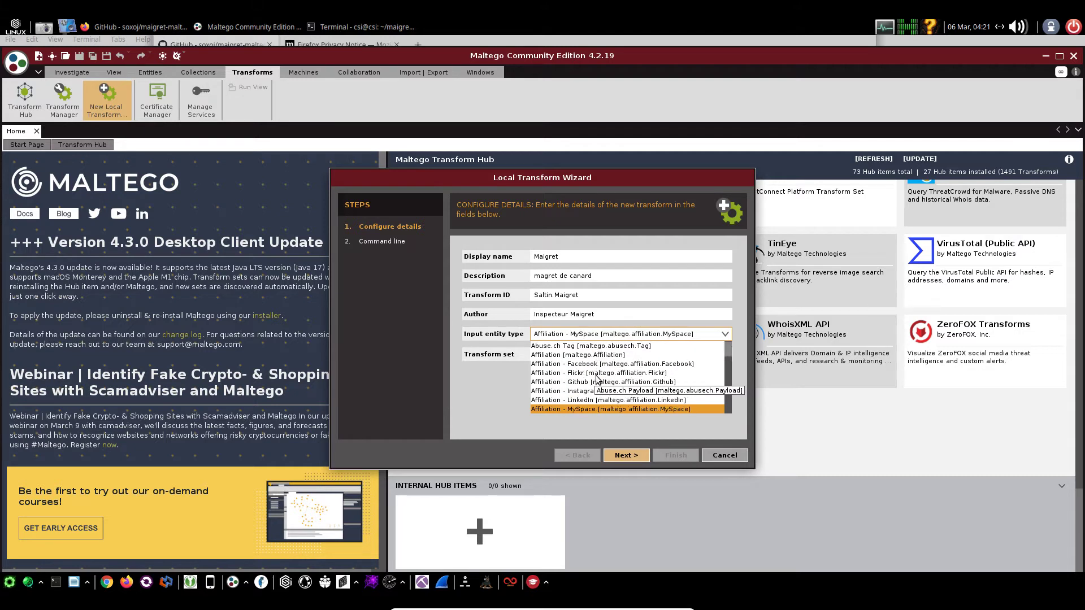
{"action": "key", "text": "Down"}
{"action": "key", "text": "Down"}
{"action": "key", "text": "Down"}
{"action": "key", "text": "Down"}
{"action": "key", "text": "Down"}
{"action": "key", "text": "Down"}
{"action": "key", "text": "Down"}
{"action": "key", "text": "Down"}
{"action": "key", "text": "Down"}
{"action": "key", "text": "Down"}
{"action": "key", "text": "Down"}
{"action": "key", "text": "Down"}
{"action": "key", "text": "Down"}
{"action": "key", "text": "Down"}
{"action": "key", "text": "Down"}
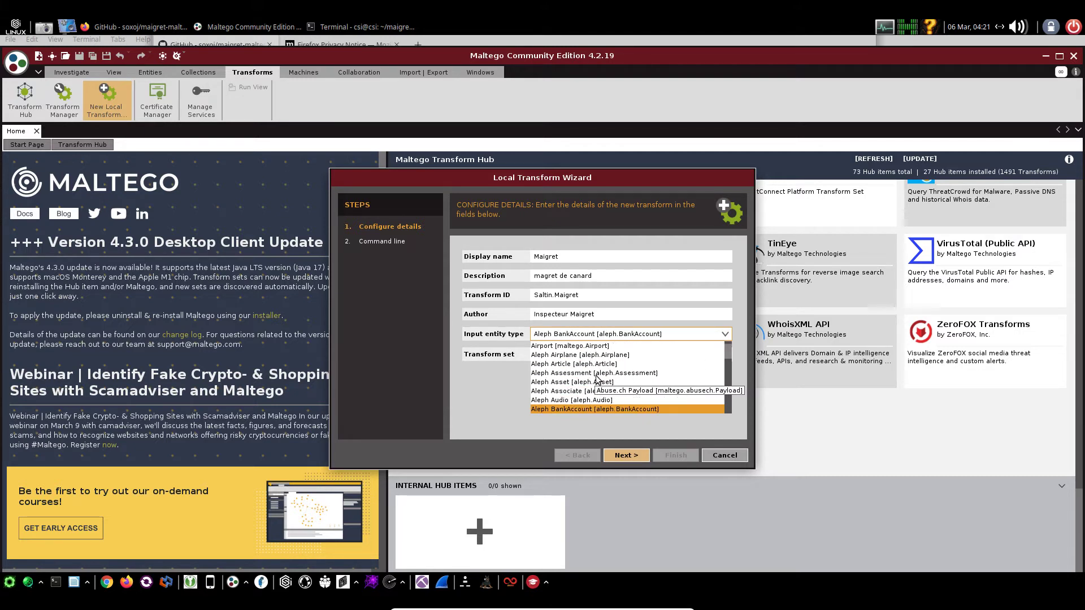
{"action": "key", "text": "a"}
{"action": "key", "text": "a"}
{"action": "key", "text": "a"}
{"action": "key", "text": "a"}
{"action": "key", "text": "a"}
{"action": "key", "text": "a"}
{"action": "key", "text": "a"}
{"action": "key", "text": "a"}
{"action": "key", "text": "a"}
{"action": "key", "text": "a"}
{"action": "key", "text": "a"}
{"action": "key", "text": "a"}
{"action": "key", "text": "a"}
{"action": "key", "text": "a"}
{"action": "key", "text": "a"}
{"action": "key", "text": "a"}
{"action": "key", "text": "a"}
{"action": "key", "text": "a"}
{"action": "key", "text": "a"}
{"action": "key", "text": "a"}
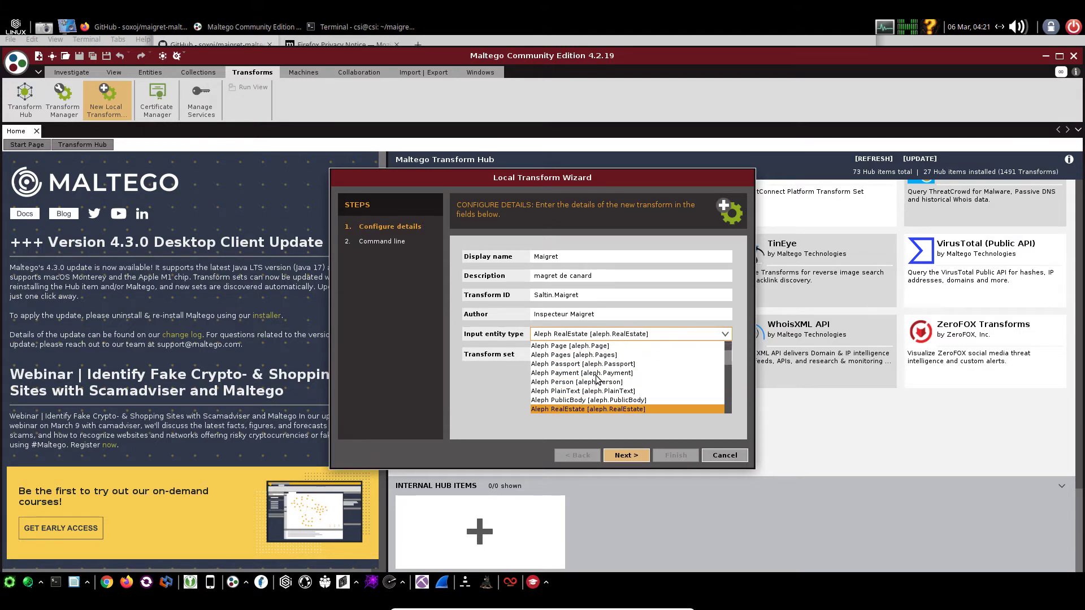
{"action": "key", "text": "a"}
{"action": "key", "text": "a"}
{"action": "key", "text": "a"}
{"action": "key", "text": "a"}
{"action": "key", "text": "a"}
{"action": "key", "text": "a"}
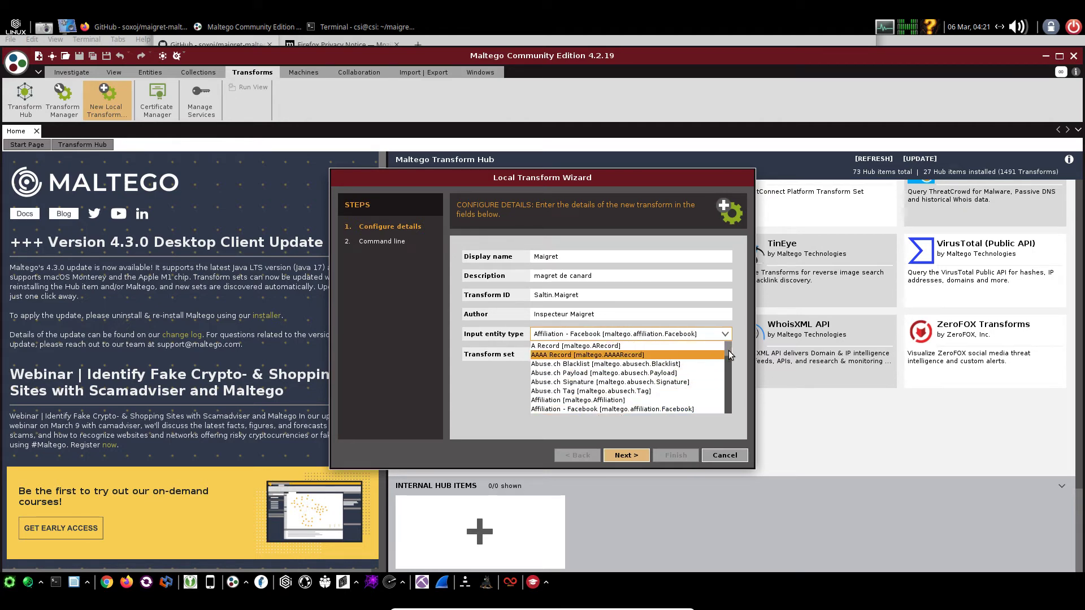
{"action": "left_click_drag", "start_coordinate": [728, 351], "coordinate": [725, 364]}
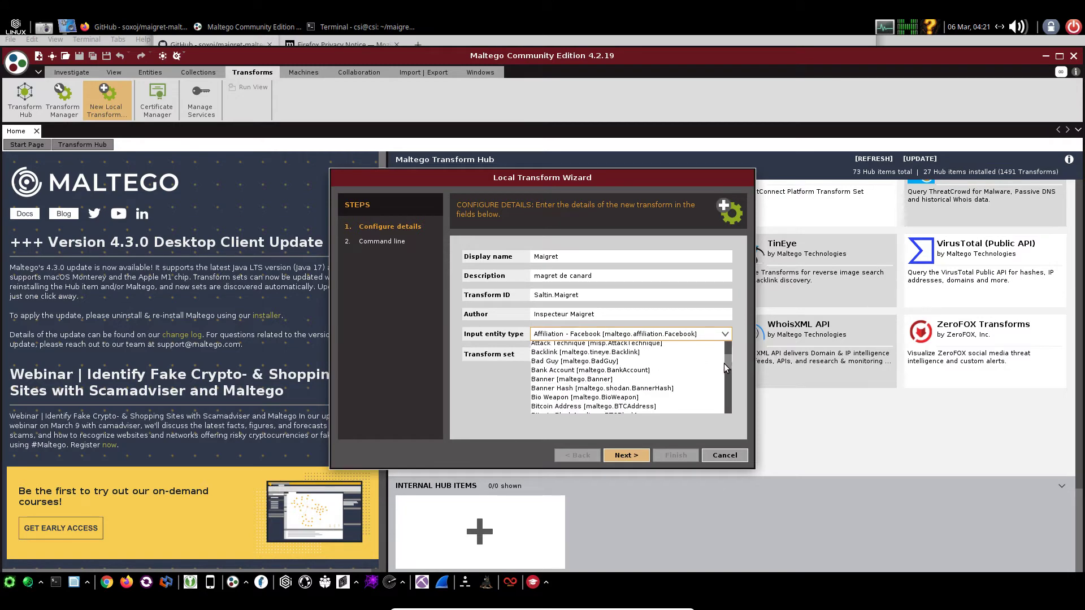
{"action": "scroll", "coordinate": [573, 373], "scroll_direction": "up", "scroll_amount": 2}
{"action": "left_click", "coordinate": [574, 364]}
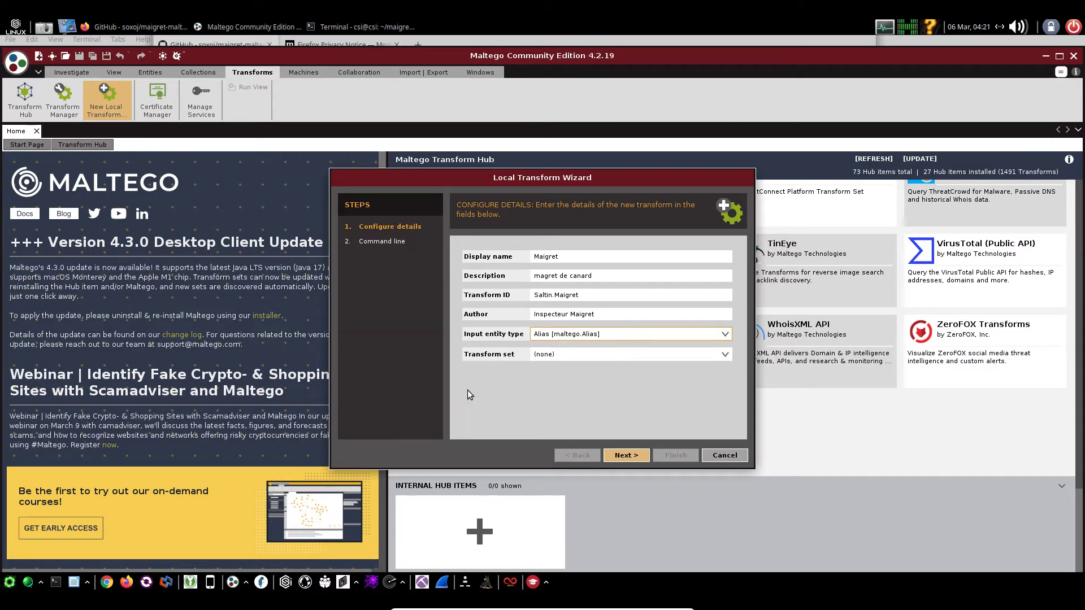
Browse the transform set options and recheck the README
{"action": "left_click", "coordinate": [574, 356]}
{"action": "key", "text": "a"}
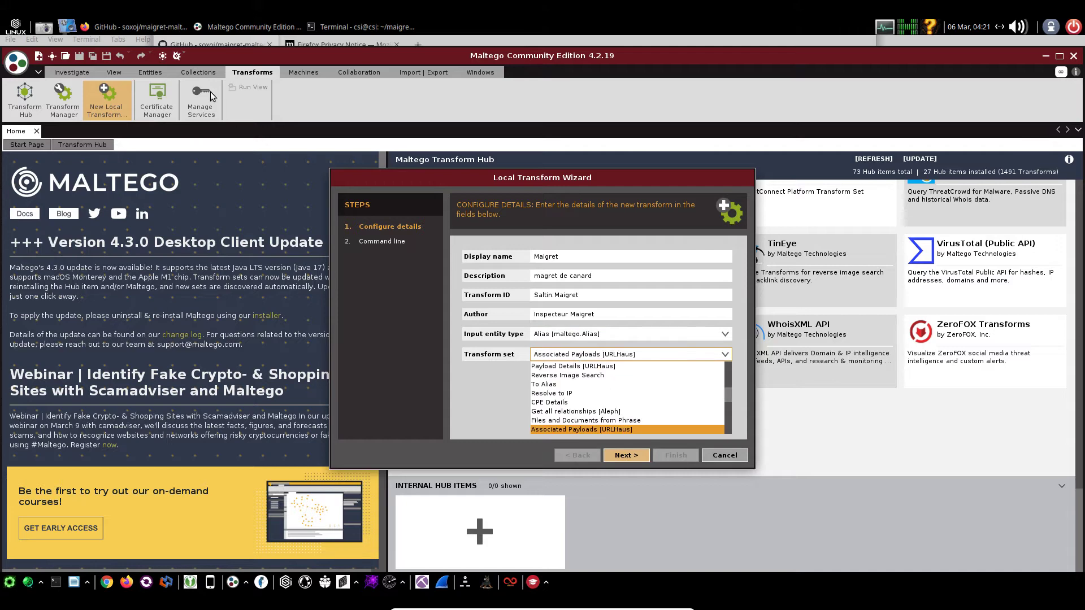
{"action": "left_click", "coordinate": [238, 129]}
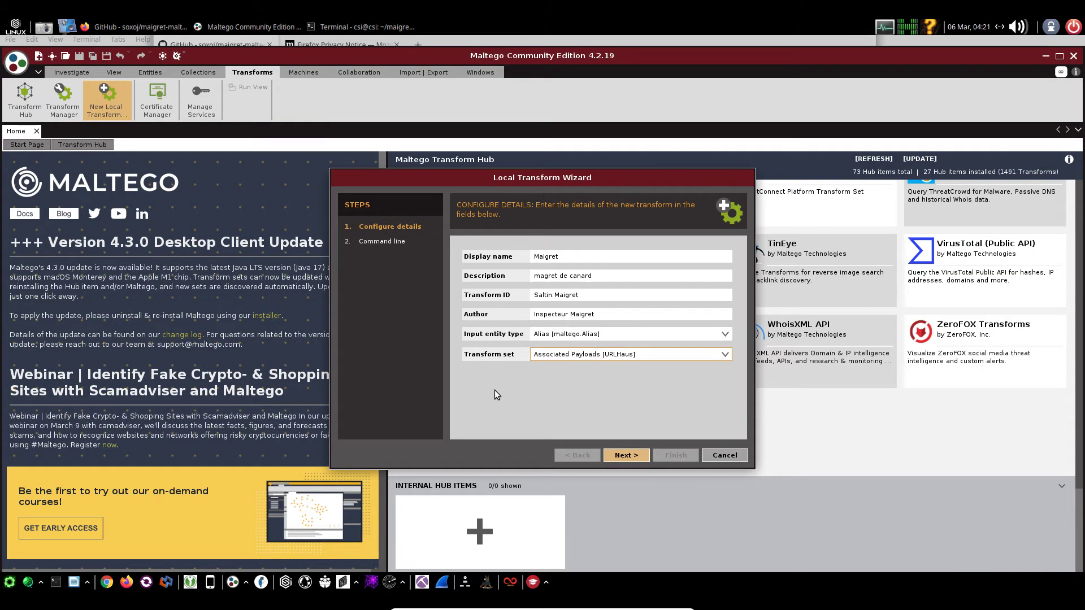
{"action": "key", "text": "alt+Tab"}
{"action": "left_click", "coordinate": [188, 39]}
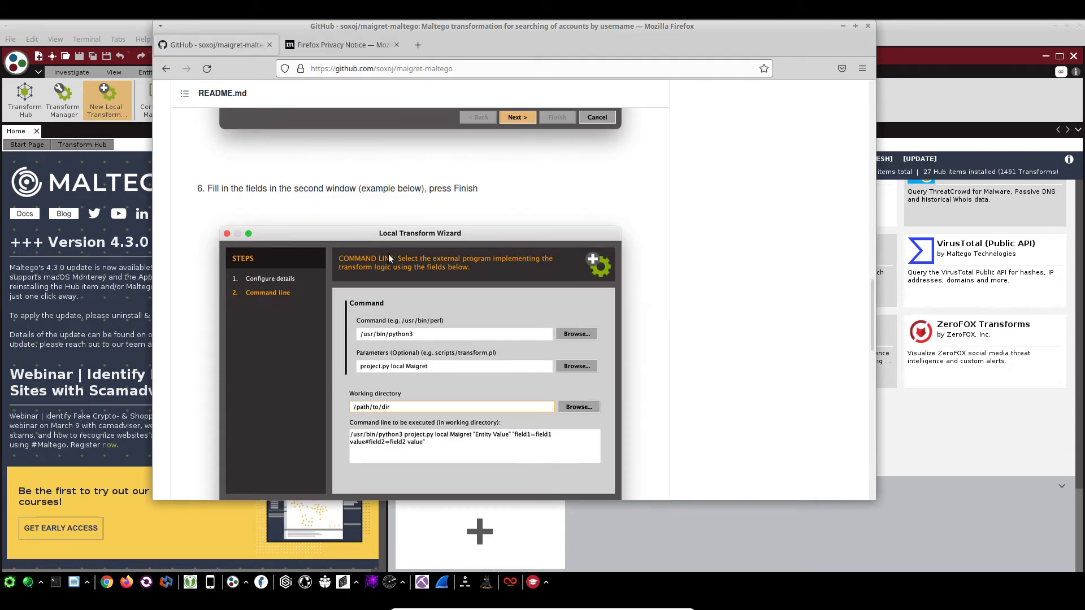
{"action": "scroll", "coordinate": [388, 253], "scroll_direction": "up", "scroll_amount": 3}
{"action": "key", "text": "alt+Tab"}
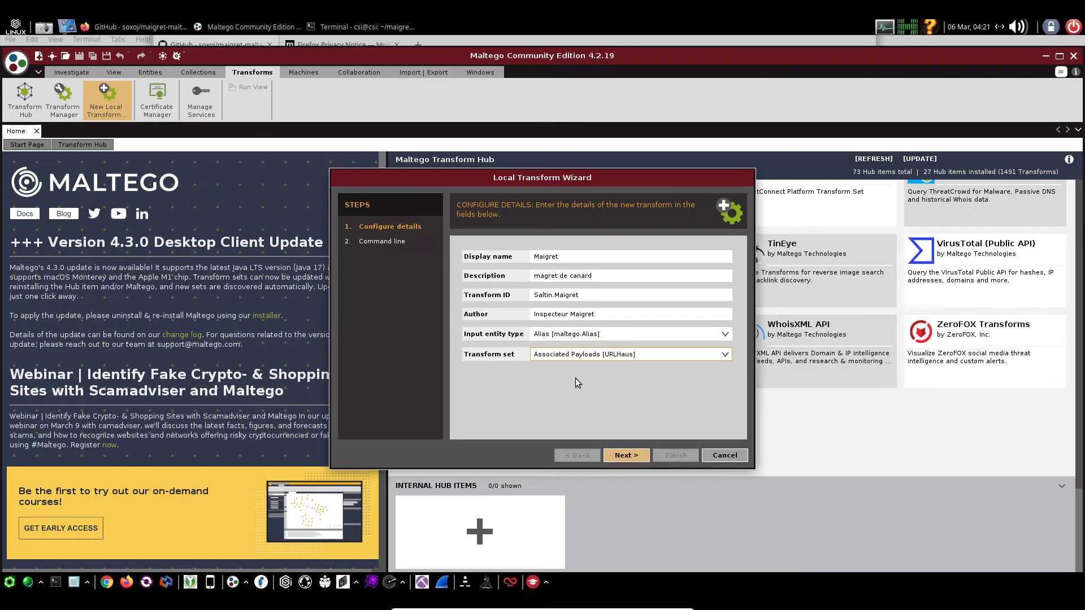
Set Transform set to (none) and advance to the Command line step
{"action": "left_click", "coordinate": [606, 360]}
{"action": "scroll", "coordinate": [581, 370], "scroll_direction": "up", "scroll_amount": 5}
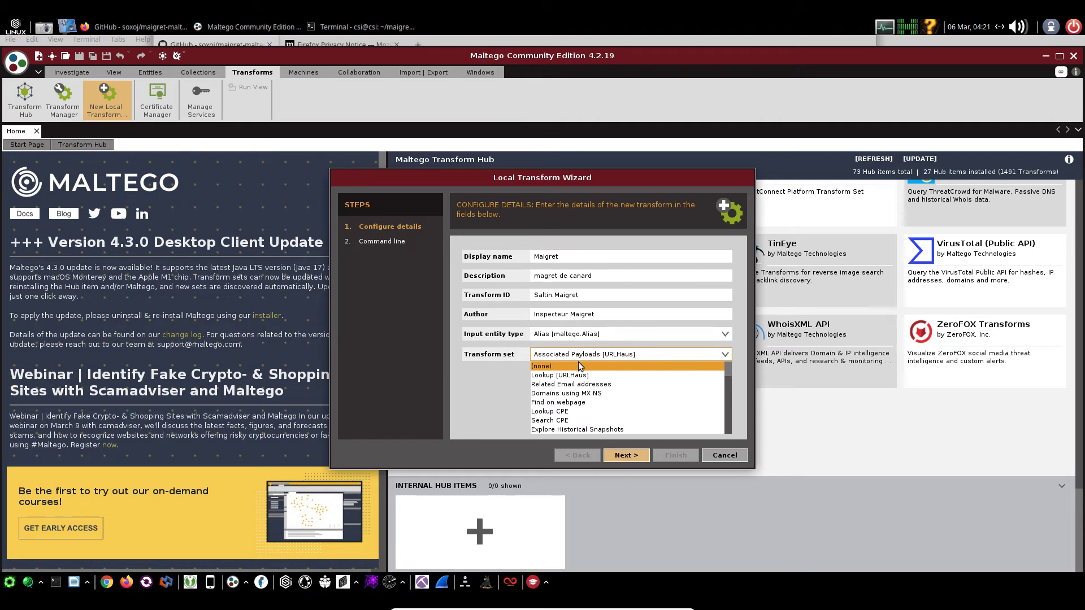
{"action": "left_click", "coordinate": [581, 366]}
{"action": "left_click", "coordinate": [624, 455]}
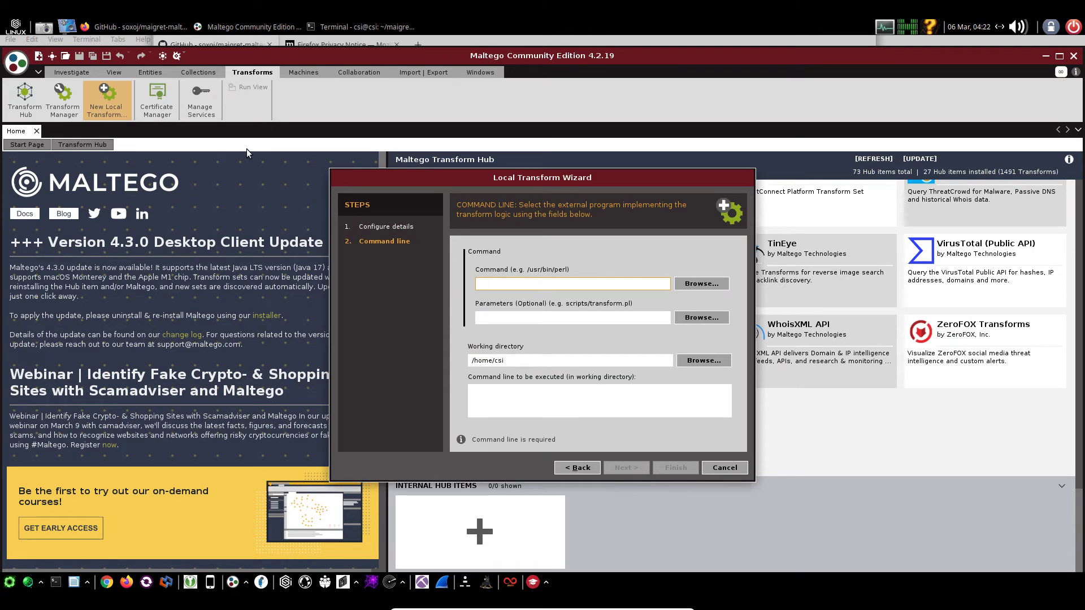
Check the README's command-line settings for the transform
{"action": "key", "text": "alt+Tab"}
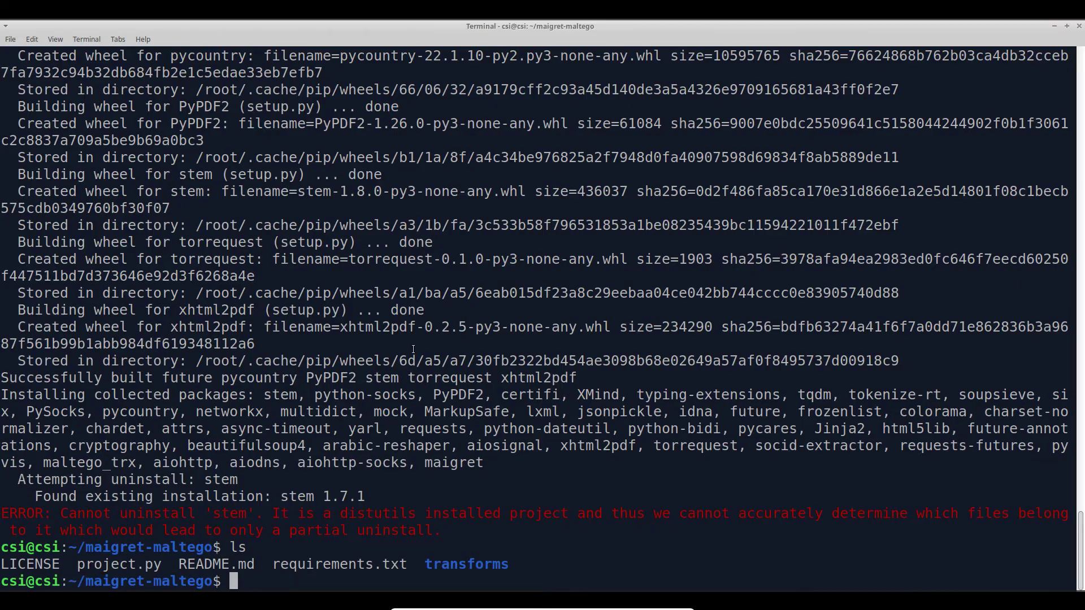
{"action": "key", "text": "alt+Tab"}
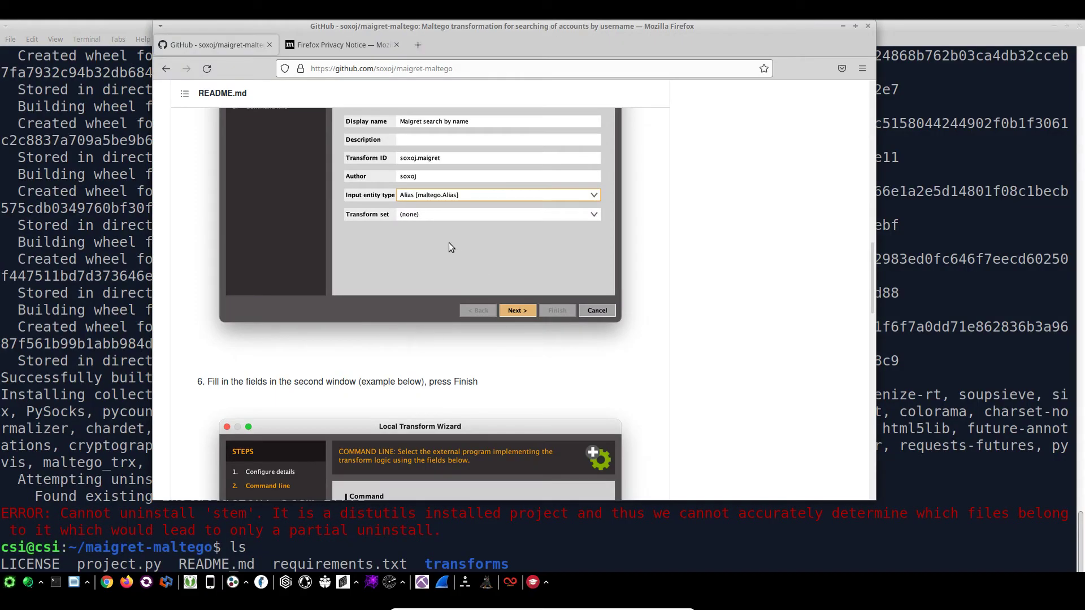
{"action": "scroll", "coordinate": [451, 247], "scroll_direction": "down", "scroll_amount": 5}
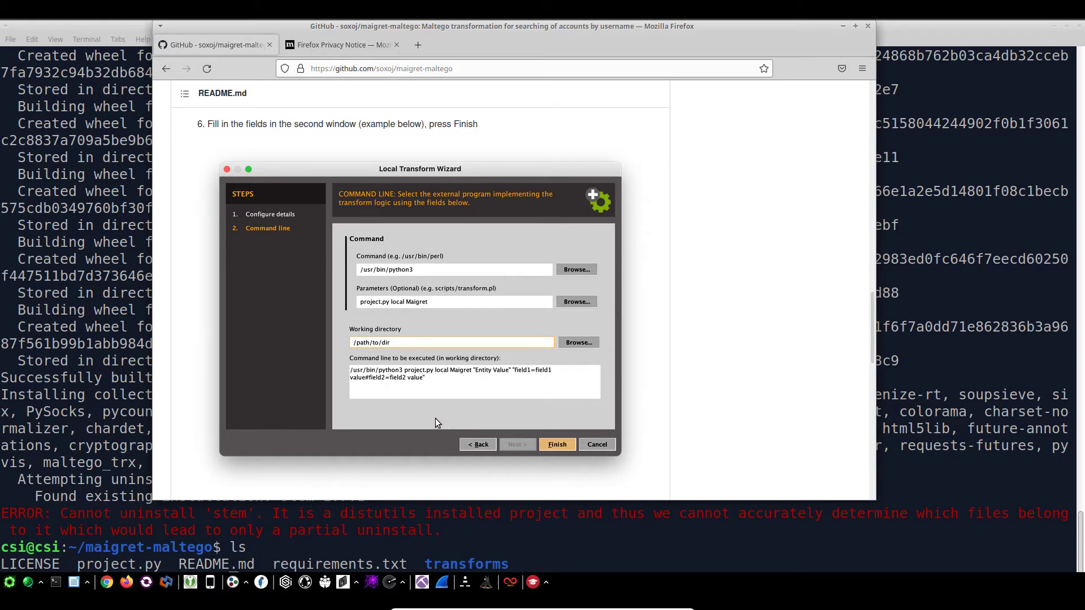
{"action": "key", "text": "alt+Tab"}
{"action": "key", "text": "alt+Tab"}
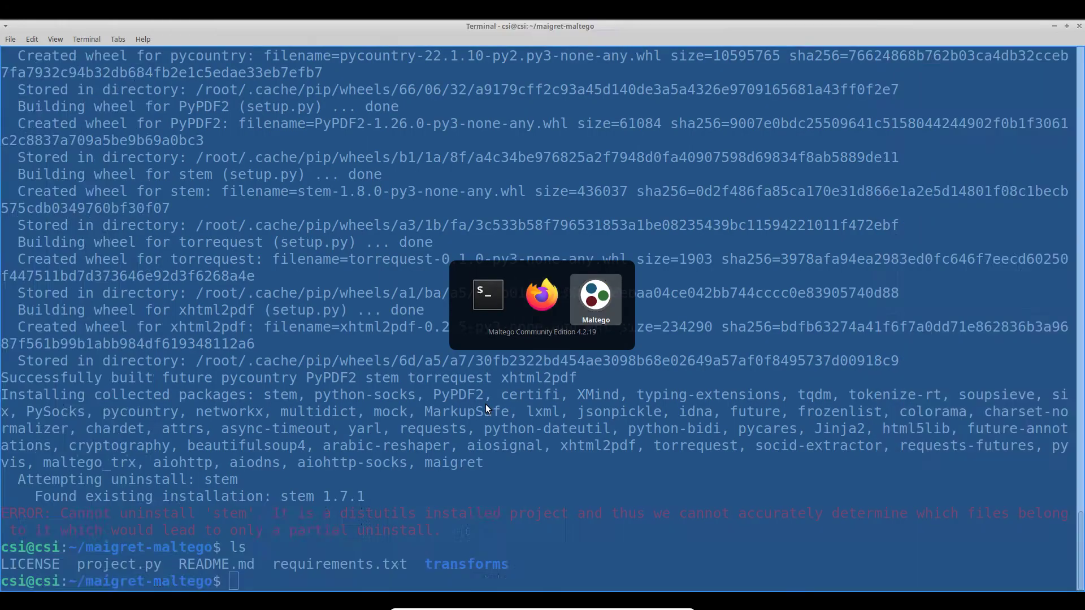
Set command /usr/bin/python3, parameters 'project.py local Maigret', working directory maigret-maltego/output, and finish
{"action": "type", "text": "/"}
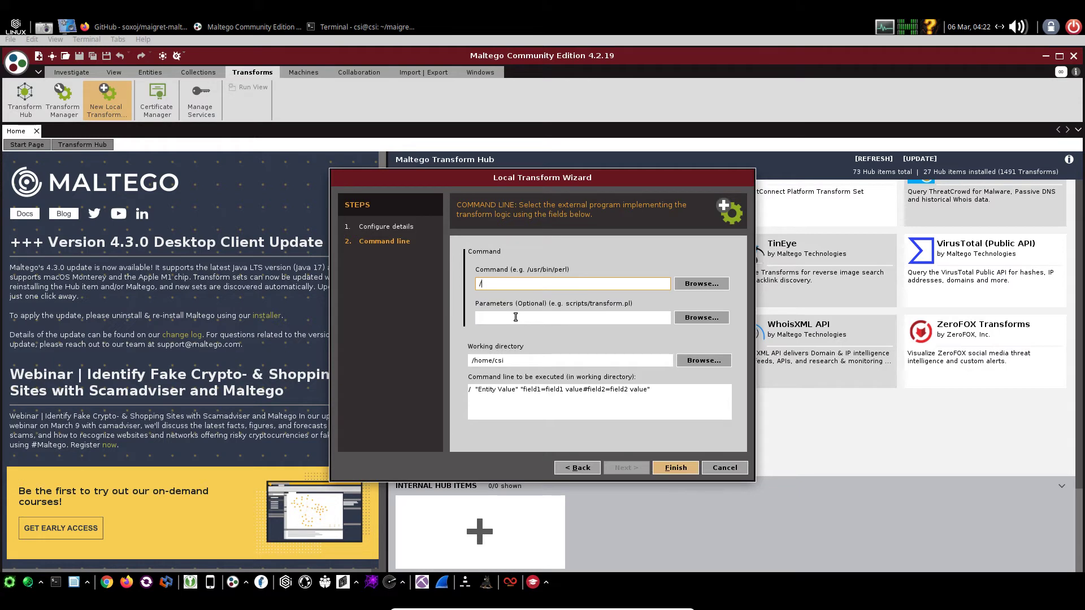
{"action": "type", "text": "usr/bi"}
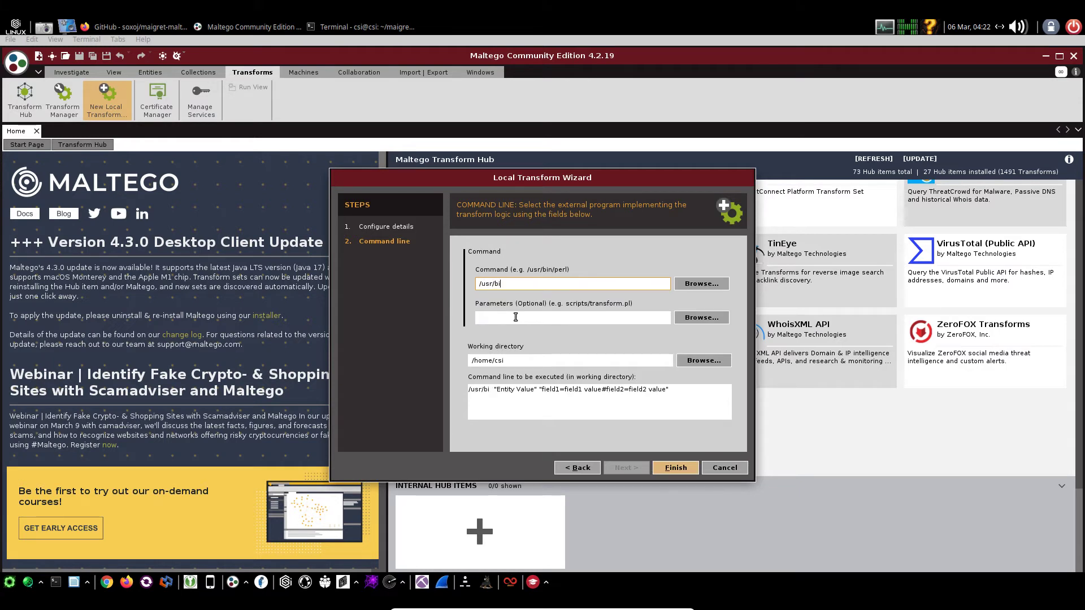
{"action": "type", "text": "n/python3"}
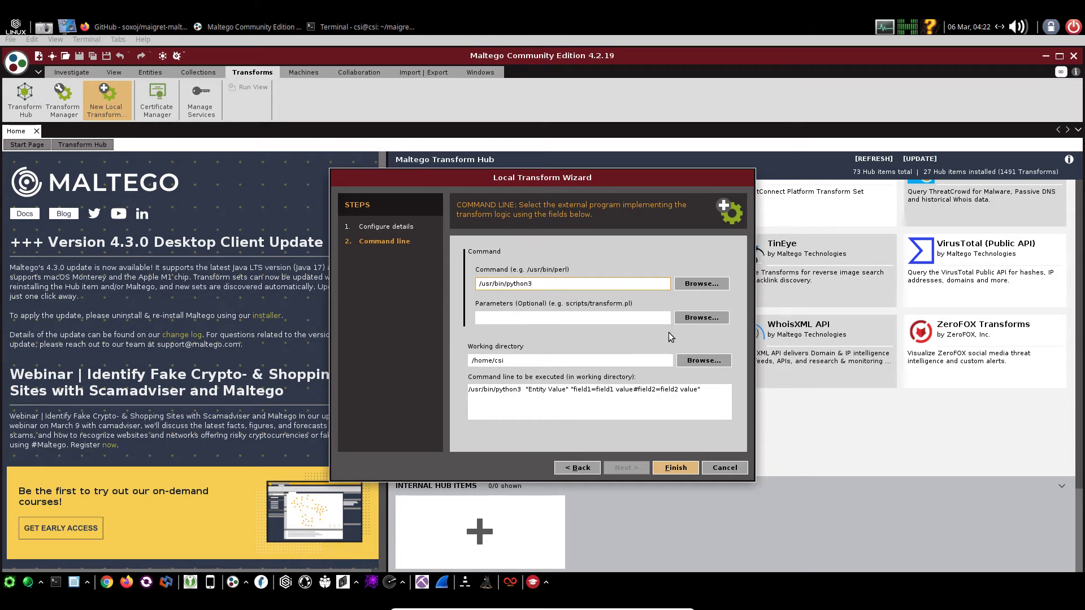
{"action": "left_click", "coordinate": [709, 320]}
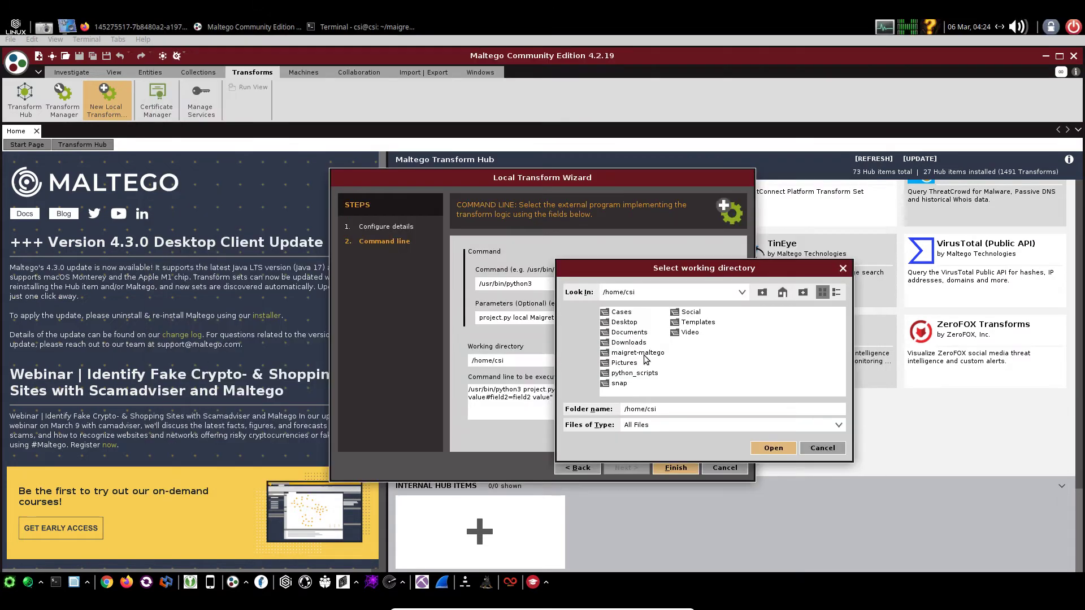
{"action": "double_click", "coordinate": [637, 353]}
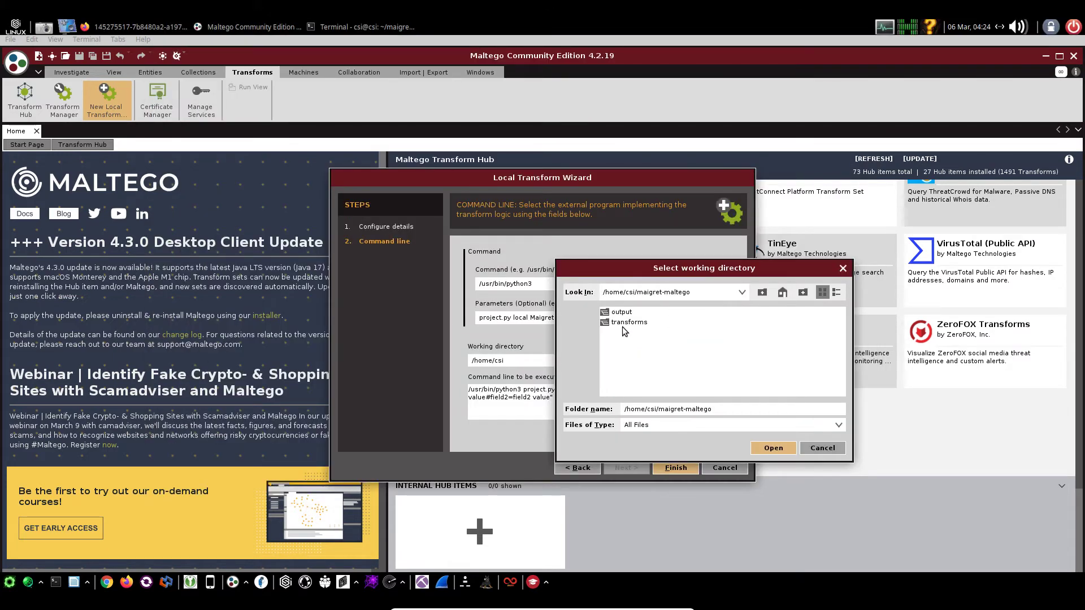
{"action": "left_click", "coordinate": [622, 313]}
{"action": "double_click", "coordinate": [620, 314]}
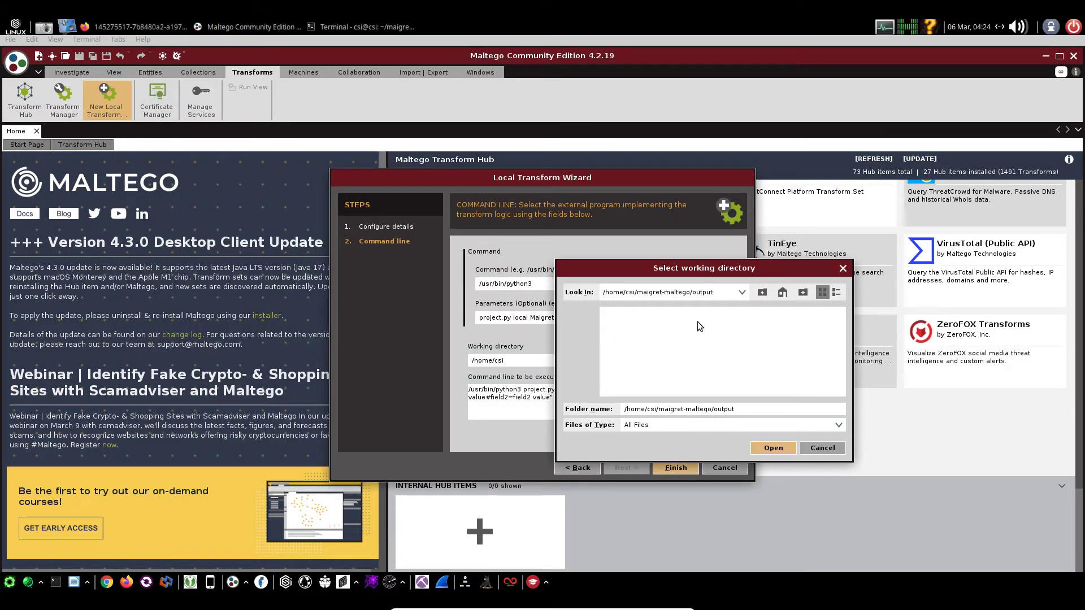
{"action": "left_click", "coordinate": [768, 448]}
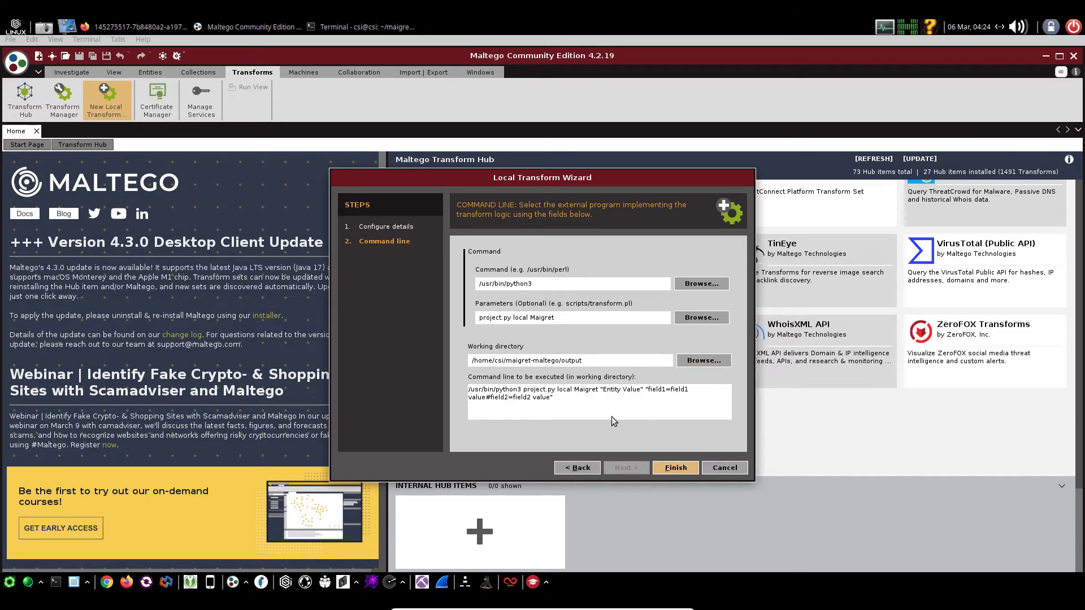
{"action": "left_click", "coordinate": [676, 468]}
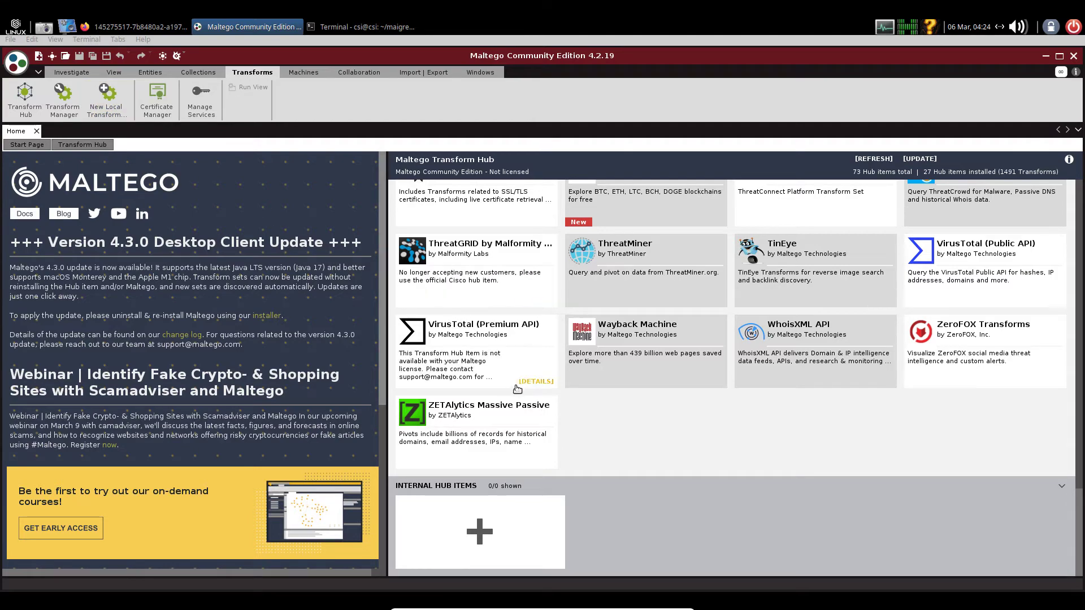
{"action": "scroll", "coordinate": [517, 389], "scroll_direction": "up", "scroll_amount": 20}
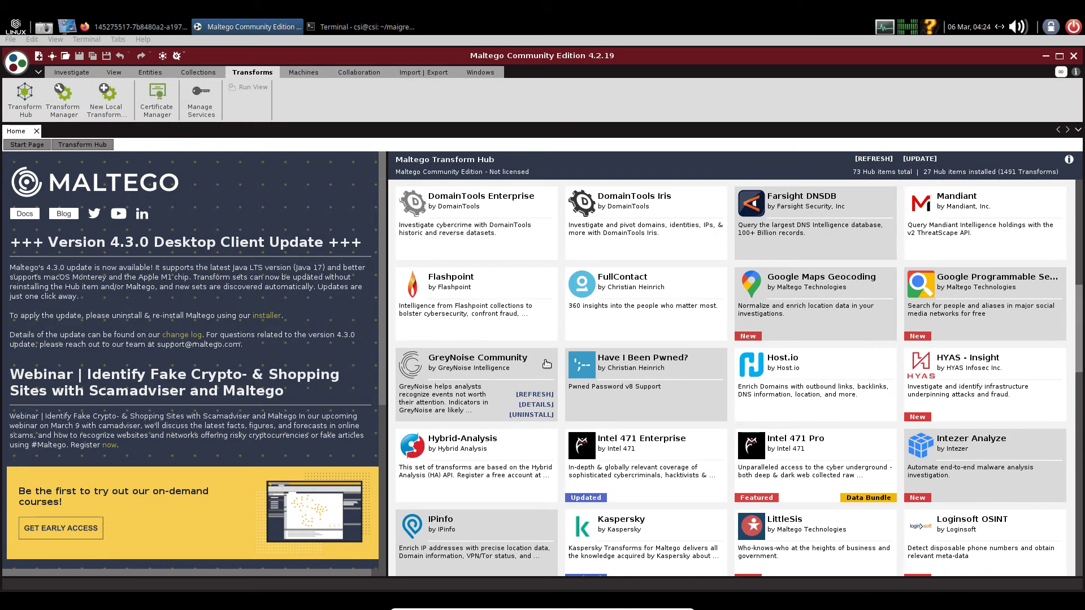
{"action": "scroll", "coordinate": [547, 364], "scroll_direction": "up", "scroll_amount": 8}
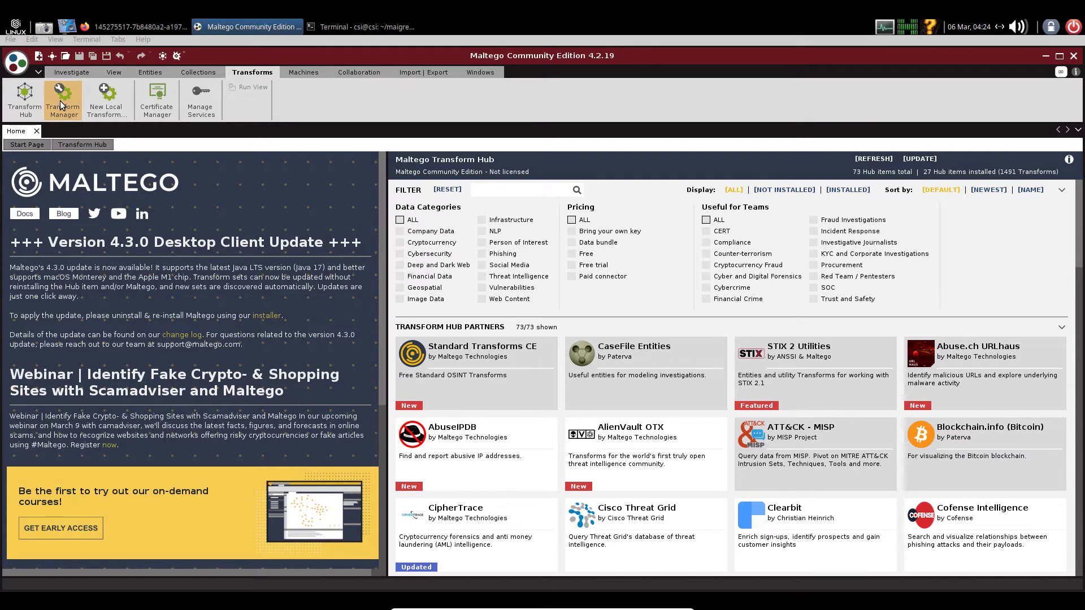
Create New Graph (1) from the Investigate tab
{"action": "left_click", "coordinate": [64, 75]}
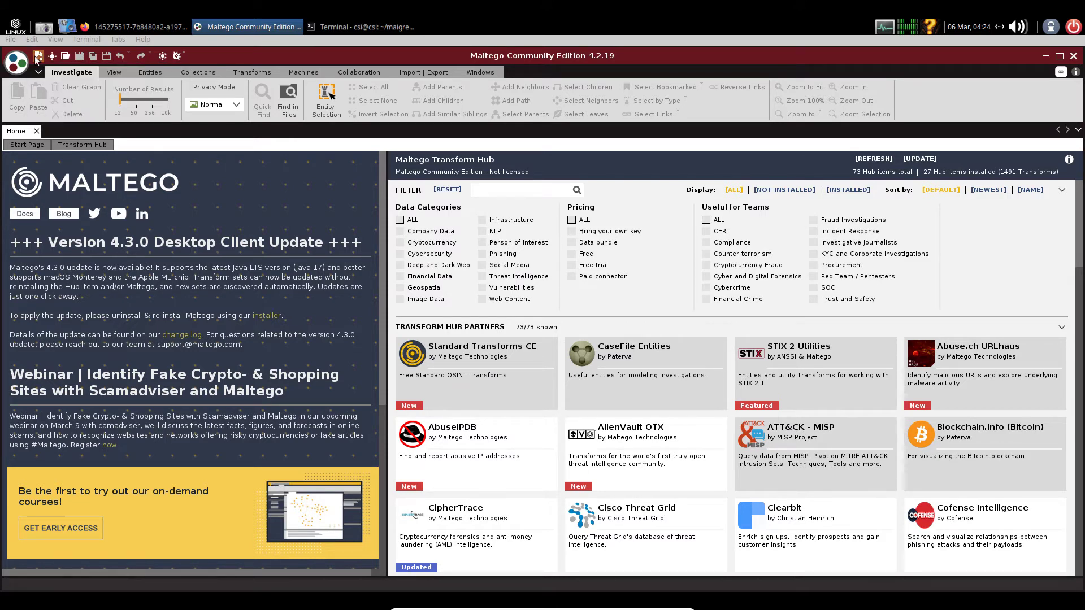
{"action": "left_click", "coordinate": [37, 58]}
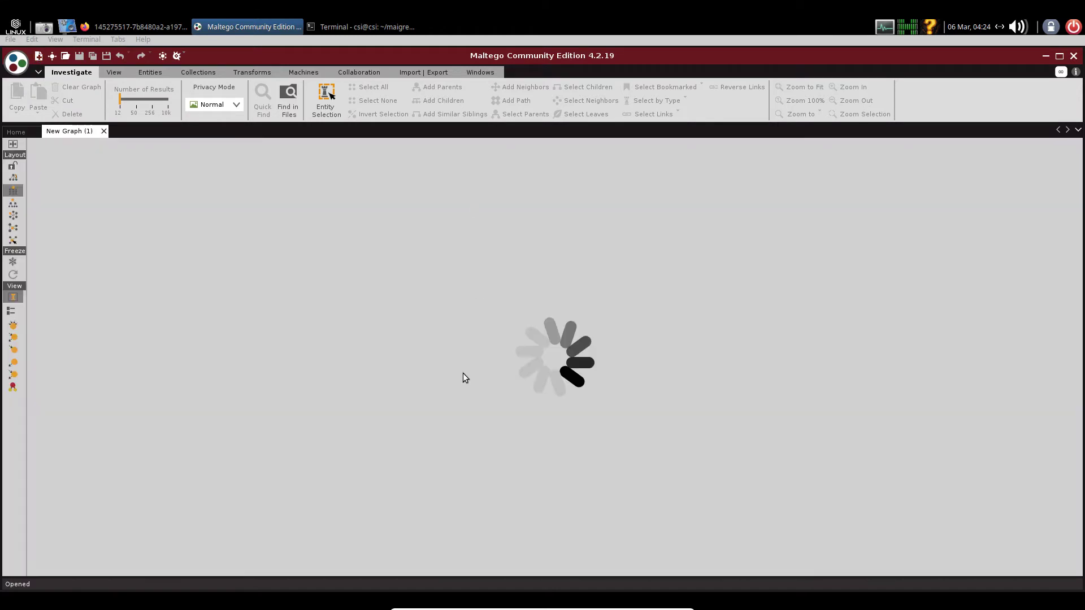
{"action": "key", "text": "alt+Tab"}
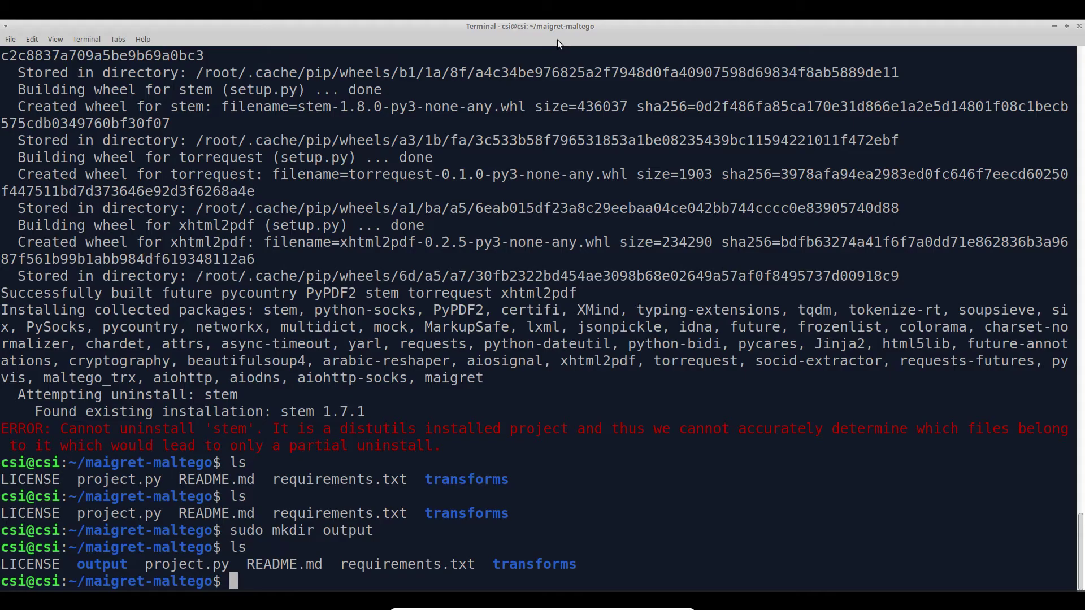
{"action": "key", "text": "alt+Tab"}
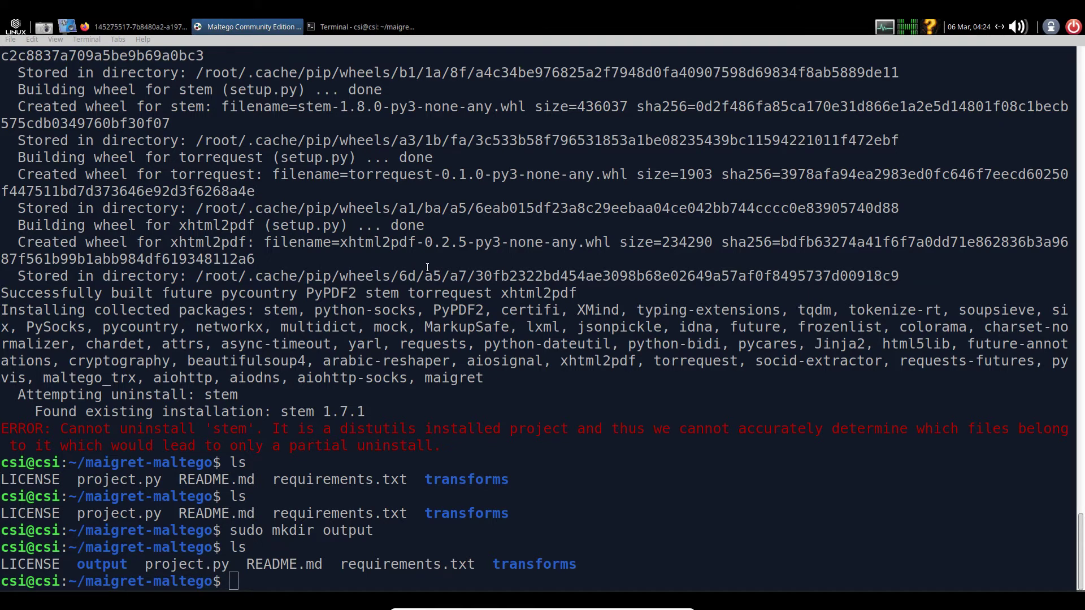
{"action": "left_click", "coordinate": [326, 282]}
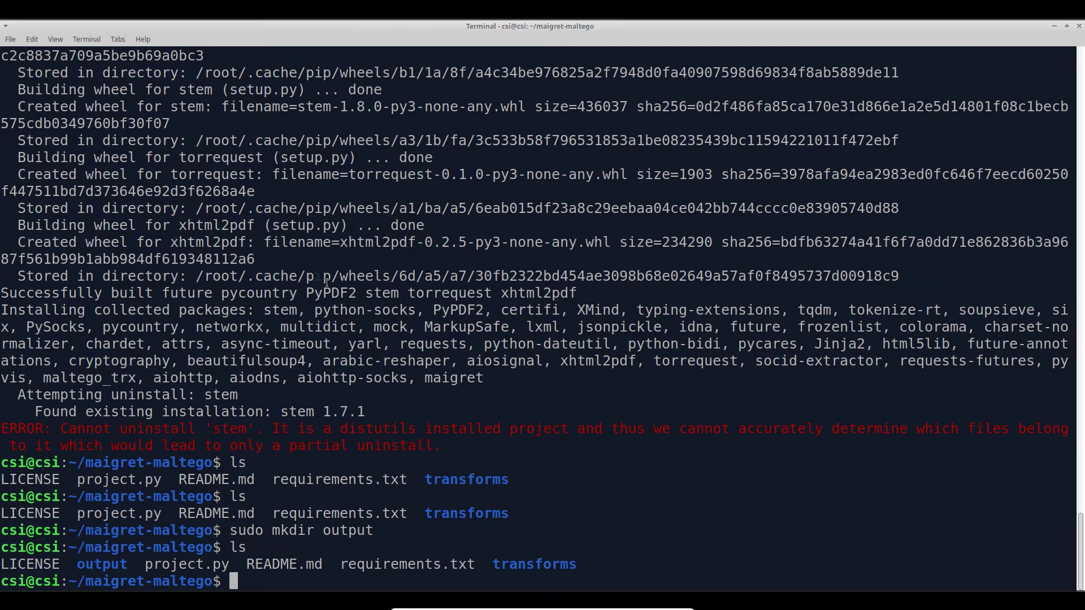
{"action": "type", "text": "eit"}
{"action": "key", "text": "Return"}
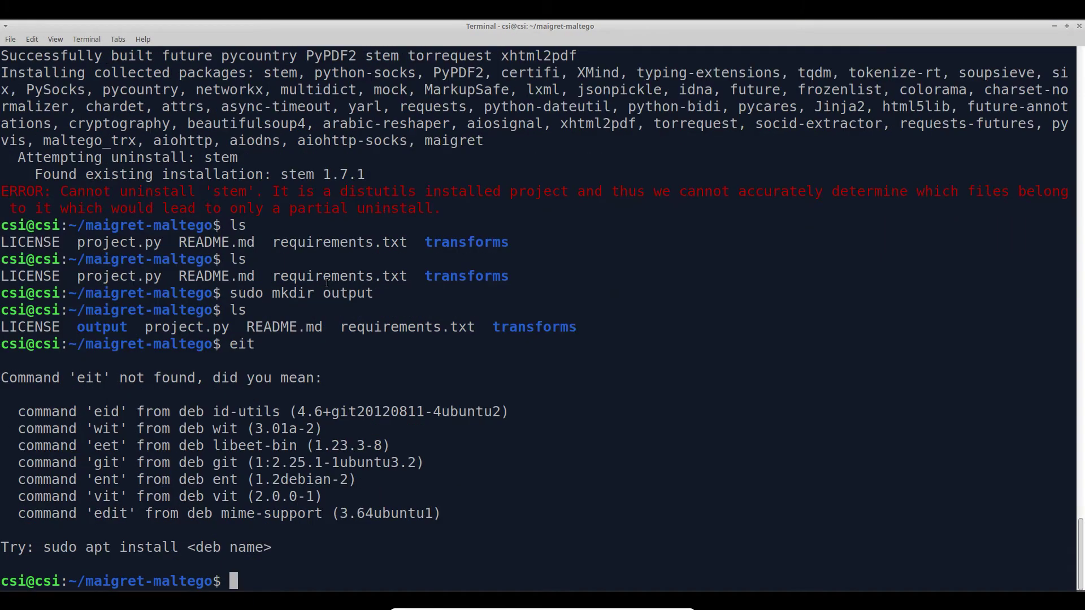
{"action": "key", "text": "alt+Tab"}
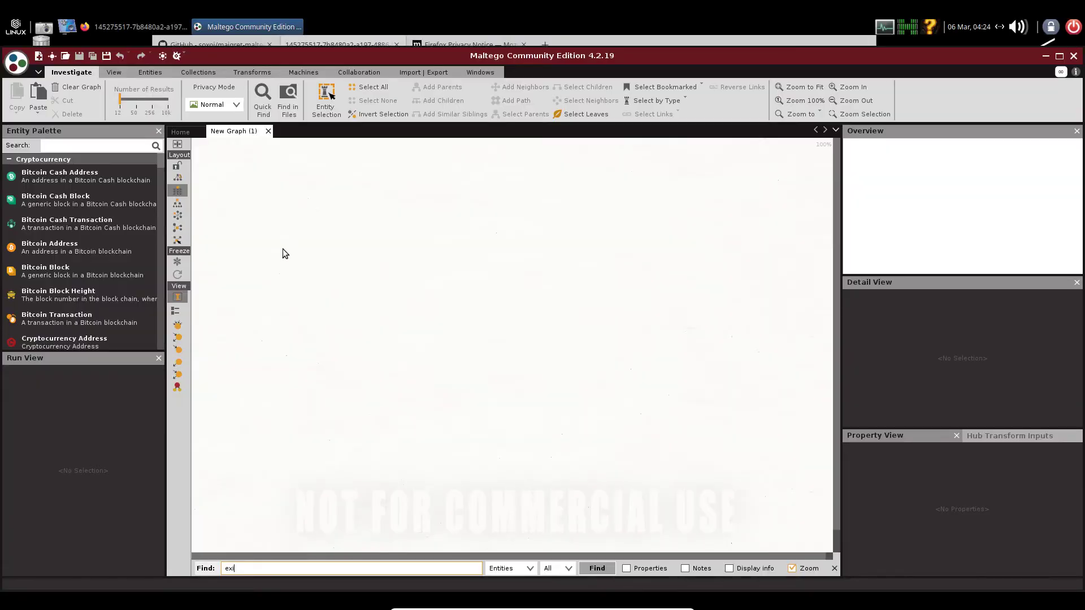
Look at the wizard screenshot in the browser, close it, and nudge Maltego right
{"action": "left_click", "coordinate": [605, 39]}
{"action": "scroll", "coordinate": [547, 269], "scroll_direction": "down", "scroll_amount": 5}
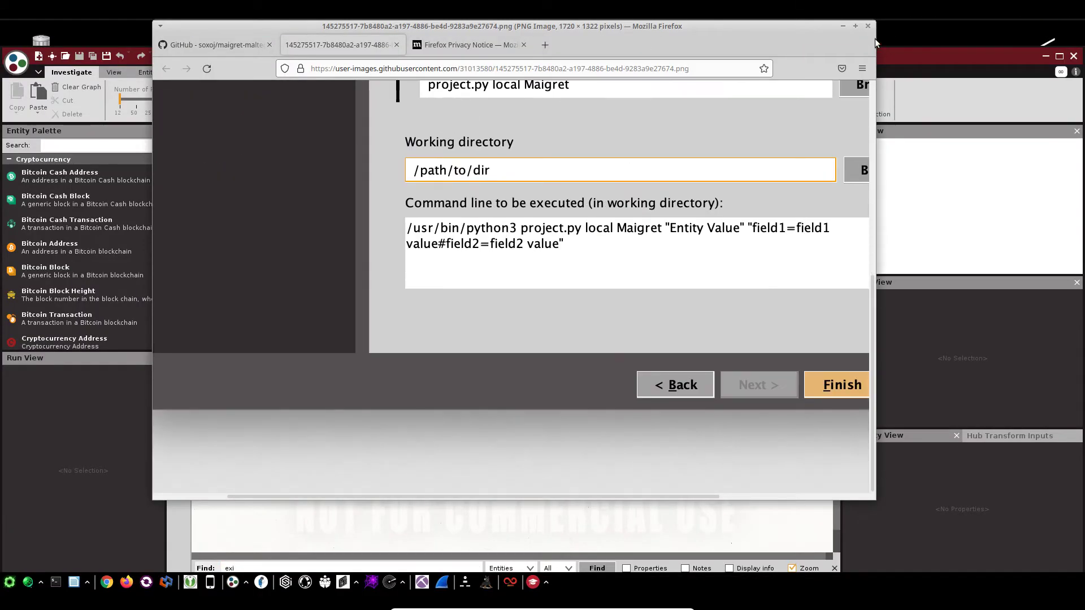
{"action": "left_click", "coordinate": [869, 26]}
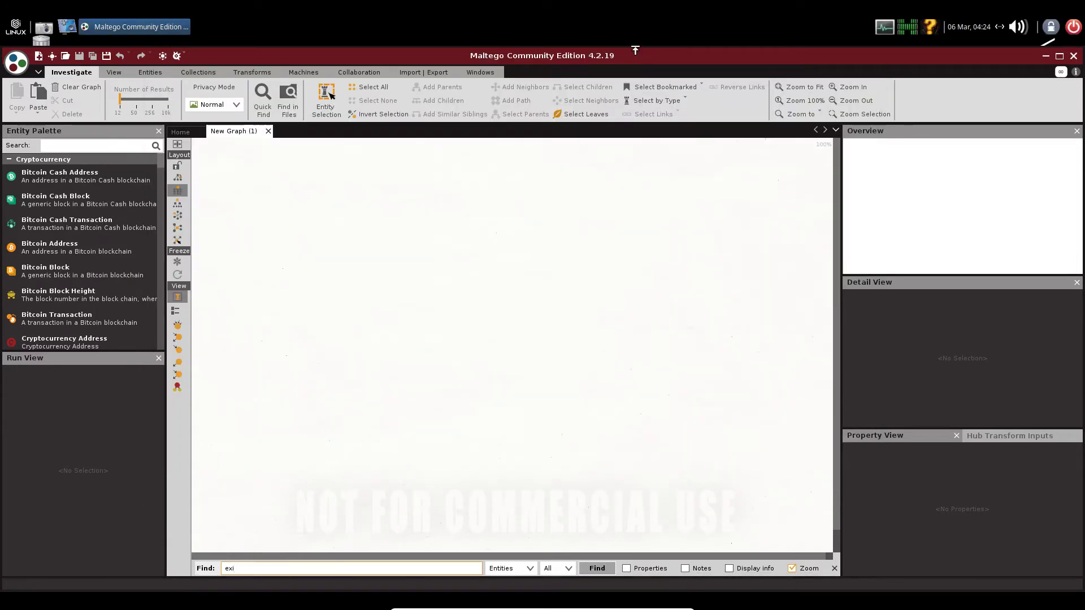
{"action": "left_click_drag", "start_coordinate": [711, 48], "coordinate": [717, 48]}
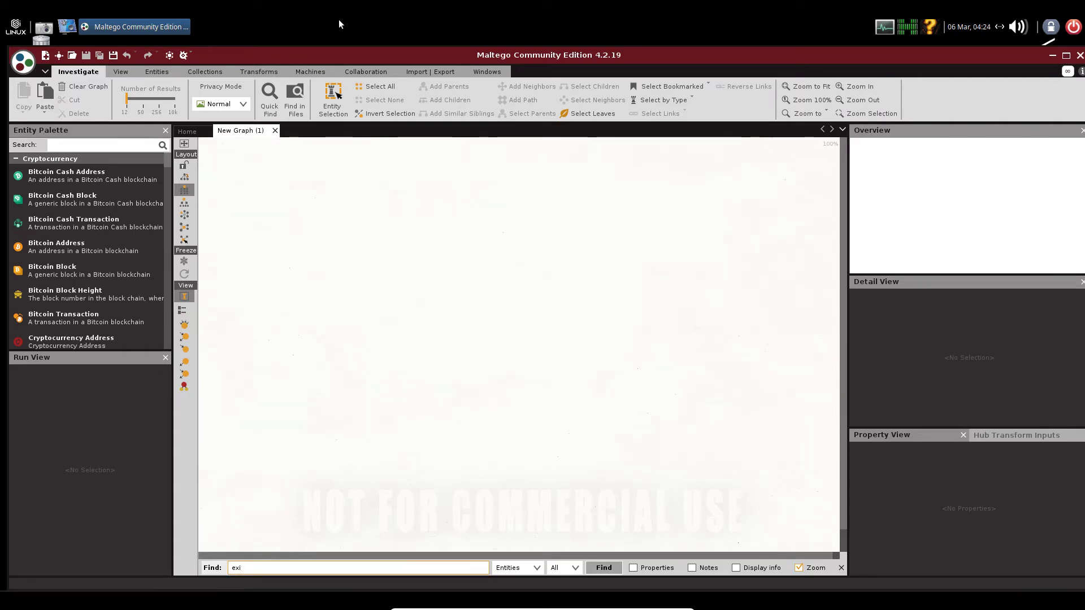
Set the top desktop panel to auto-hide Always and move Maltego up and left
{"action": "right_click", "coordinate": [304, 20]}
{"action": "mouse_move", "coordinate": [334, 88]}
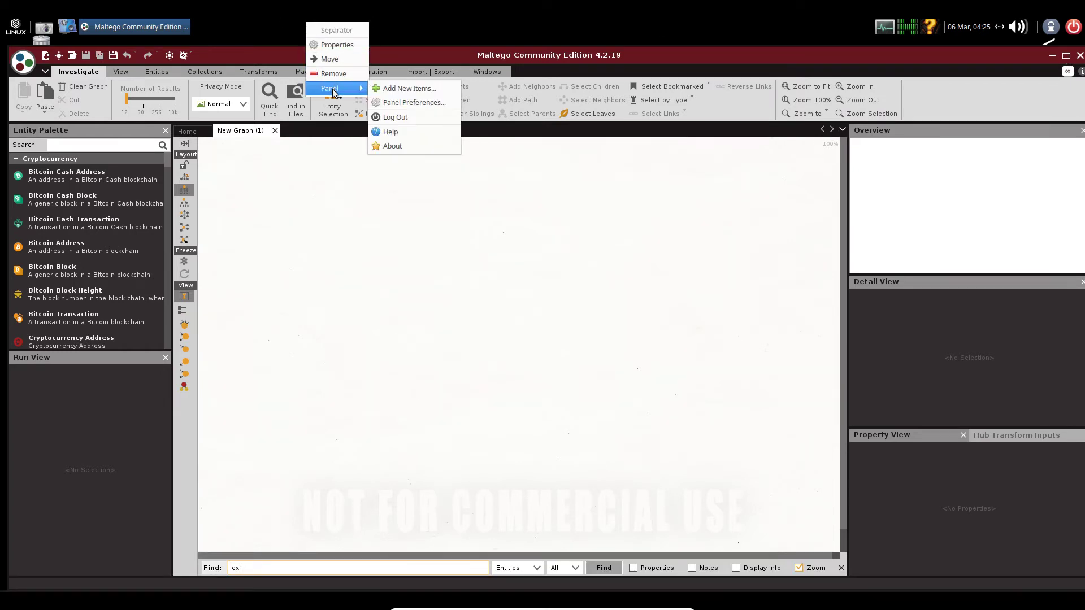
{"action": "left_click", "coordinate": [397, 103]}
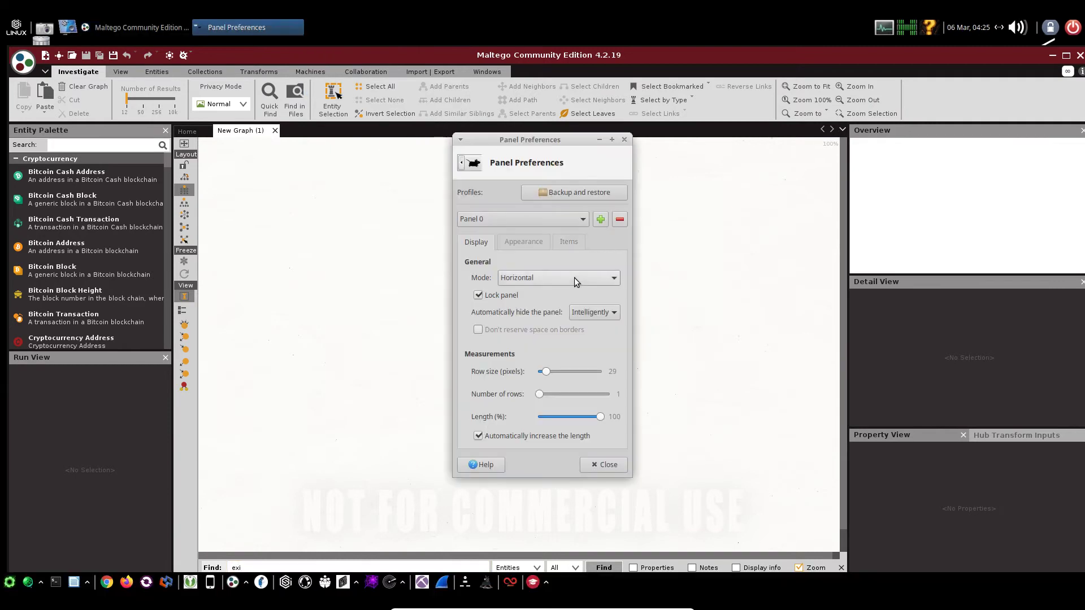
{"action": "left_click", "coordinate": [612, 312]}
{"action": "left_click", "coordinate": [589, 330]}
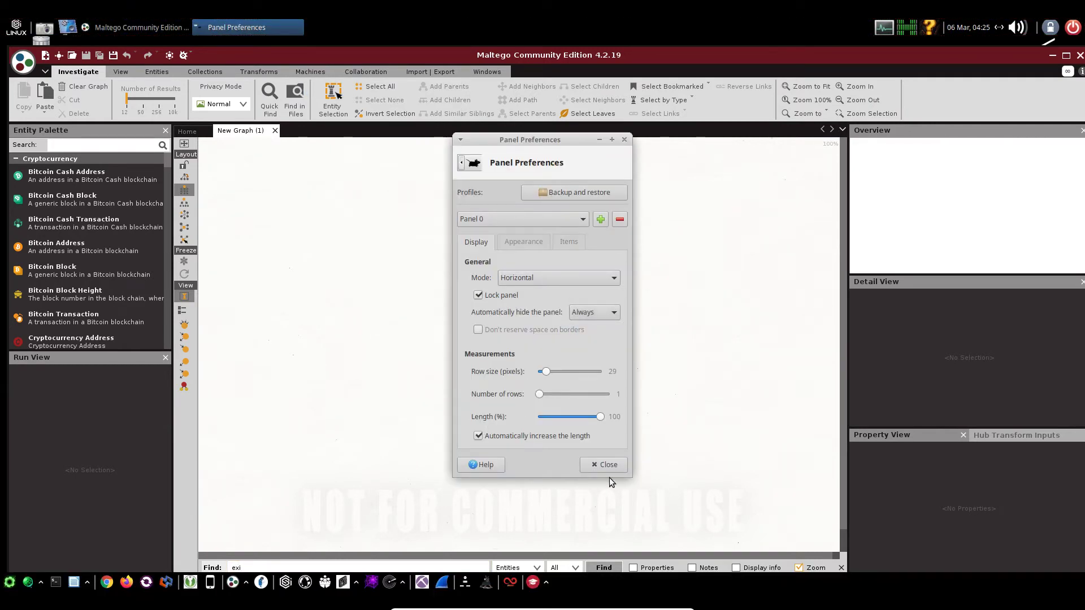
{"action": "left_click", "coordinate": [604, 464]}
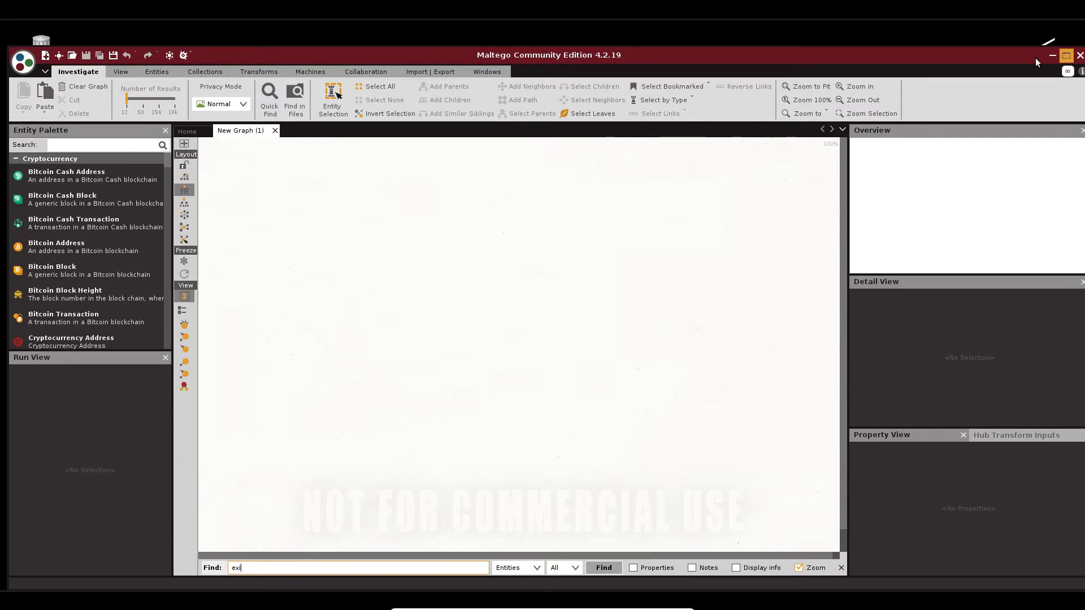
{"action": "left_click_drag", "start_coordinate": [818, 57], "coordinate": [781, 34]}
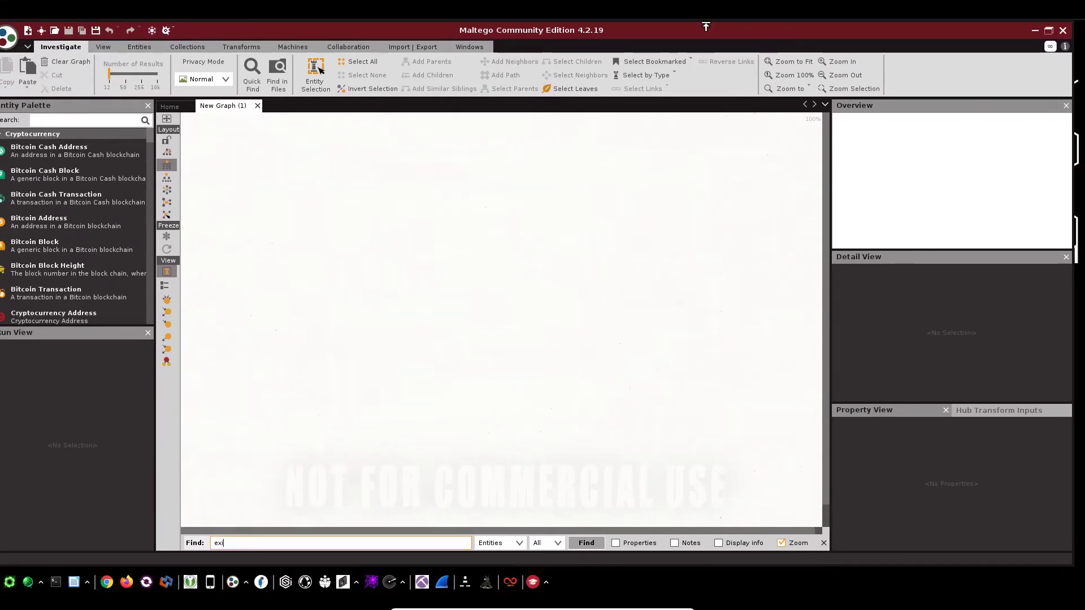
On Maltego's View tab, switch the graph to full screen and back
{"action": "right_click", "coordinate": [527, 27]}
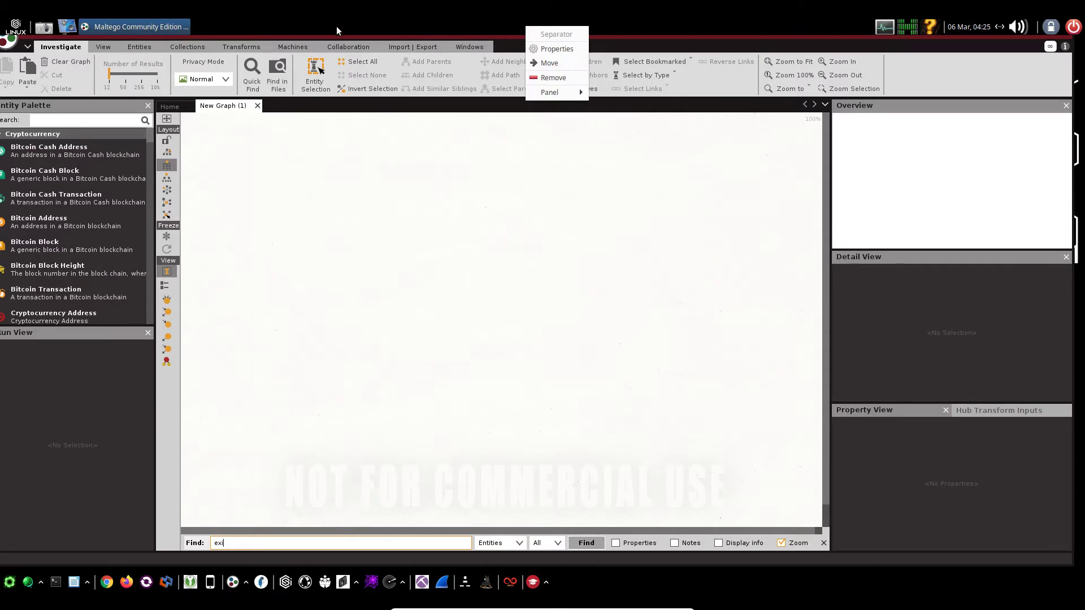
{"action": "left_click", "coordinate": [103, 47]}
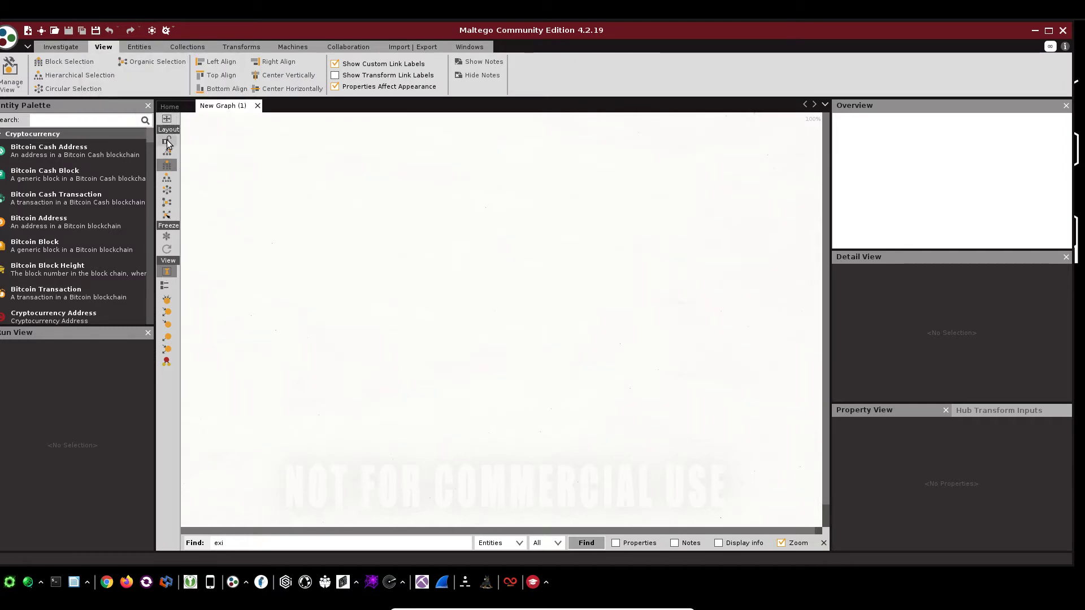
{"action": "left_click", "coordinate": [167, 119]}
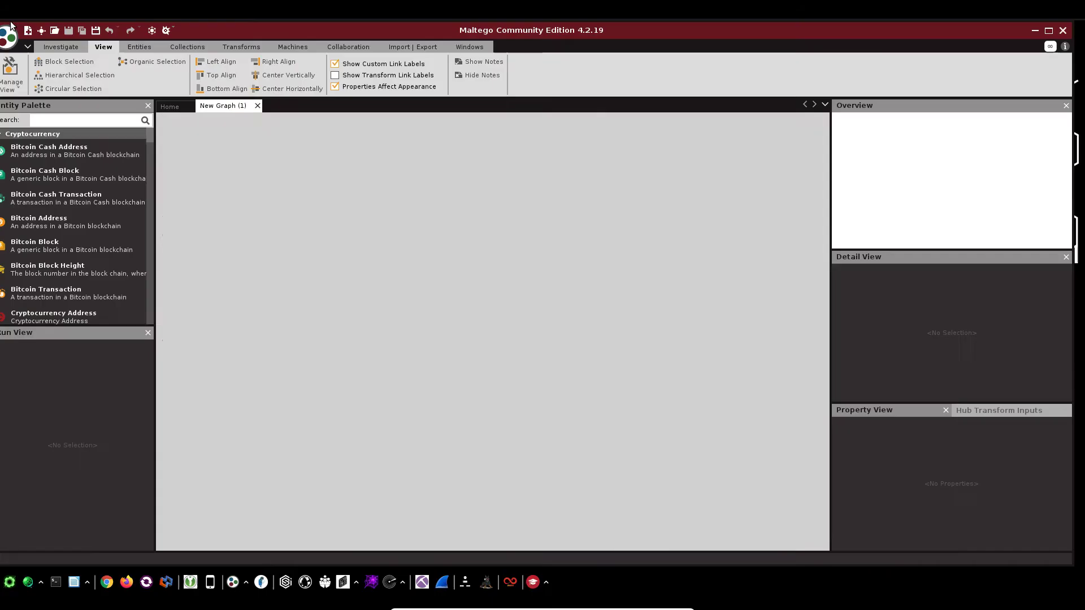
{"action": "left_click", "coordinate": [13, 24]}
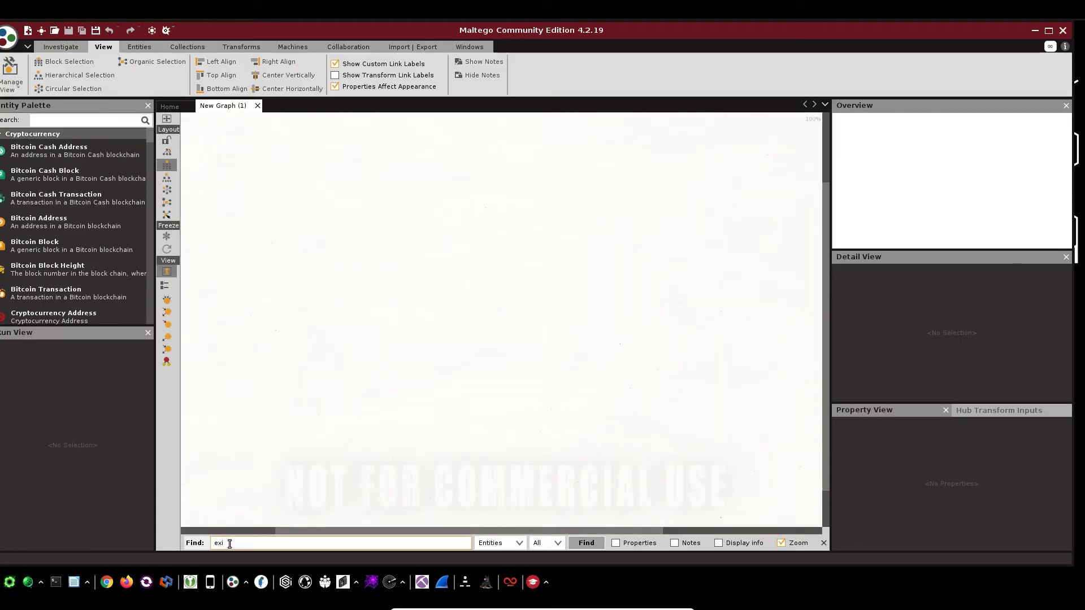
Set the bottom taskbar panel to auto-hide Always and reposition the Maltego window
{"action": "right_click", "coordinate": [593, 581]}
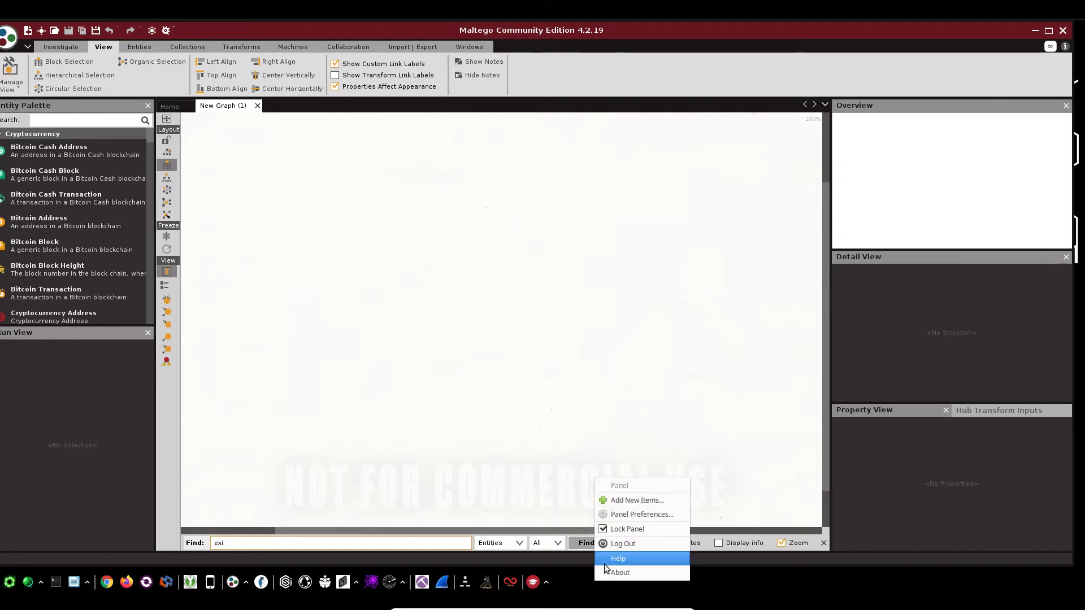
{"action": "left_click", "coordinate": [644, 515]}
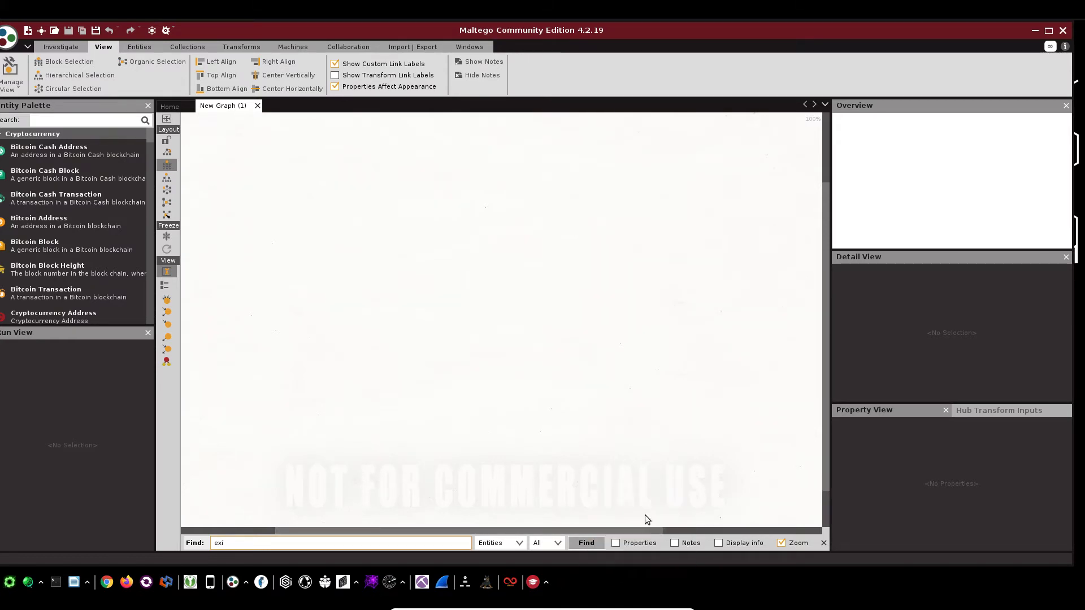
{"action": "left_click", "coordinate": [592, 313]}
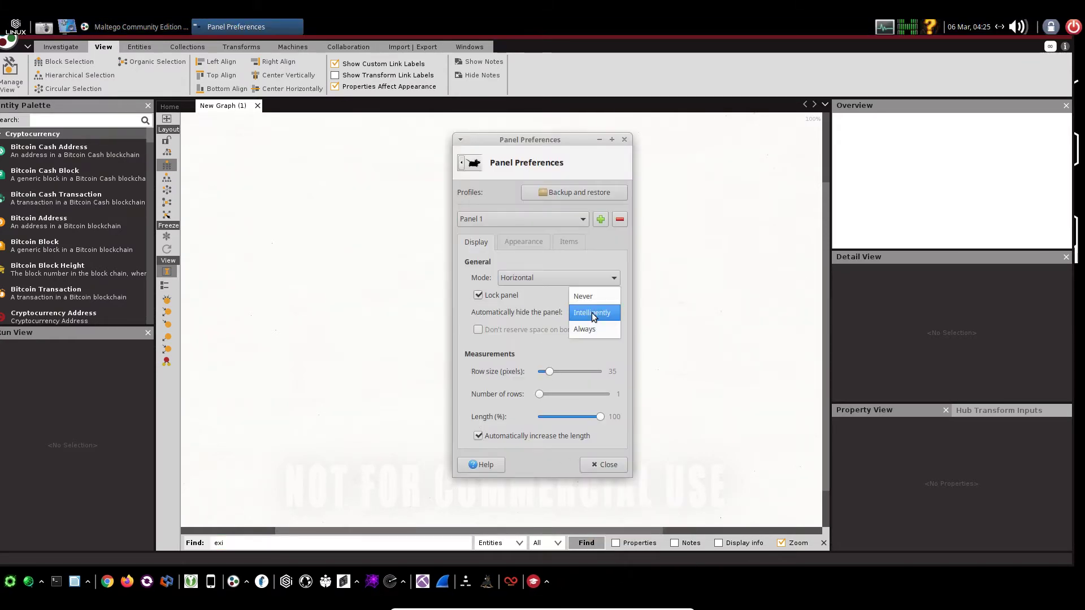
{"action": "left_click", "coordinate": [587, 330]}
{"action": "left_click", "coordinate": [603, 465]}
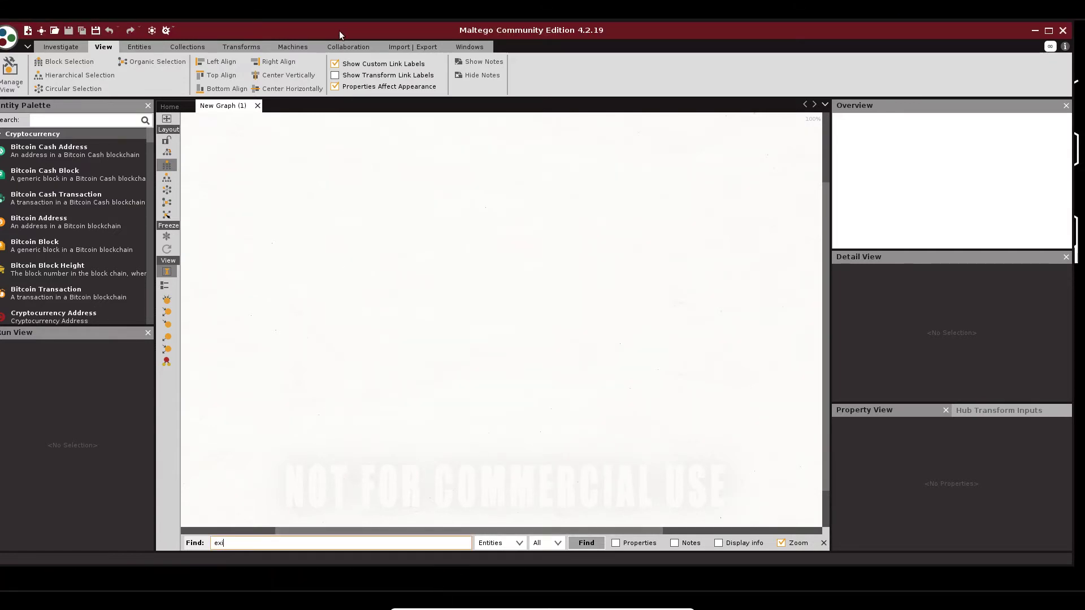
{"action": "left_click_drag", "start_coordinate": [339, 31], "coordinate": [372, 35]}
{"action": "left_click_drag", "start_coordinate": [878, 43], "coordinate": [838, 49]}
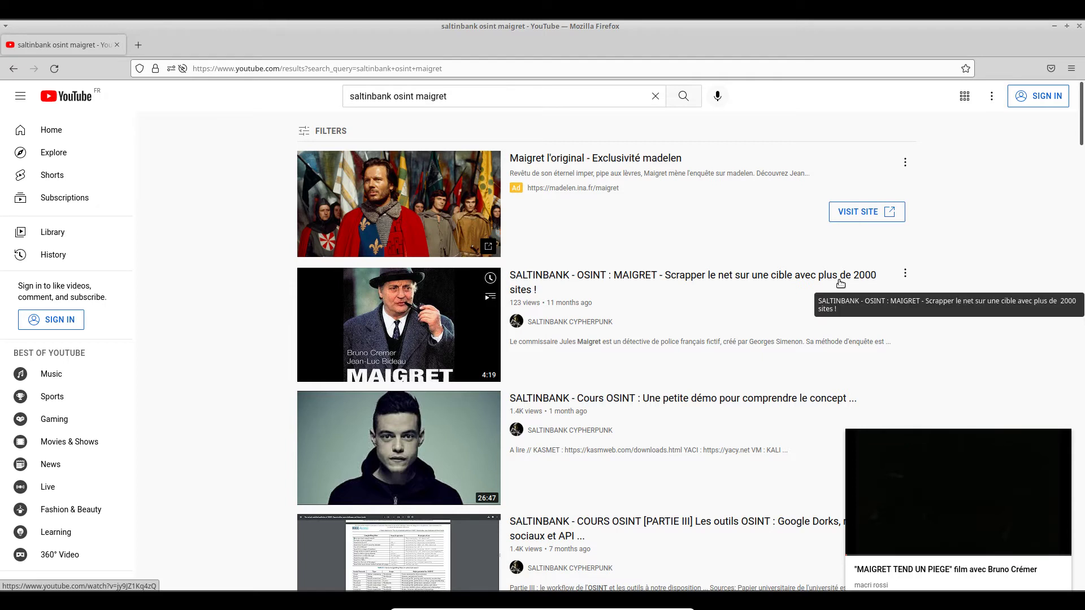
Play SALTINBANK's MAIGRET video and expand it to its full watch page
{"action": "left_click", "coordinate": [543, 275]}
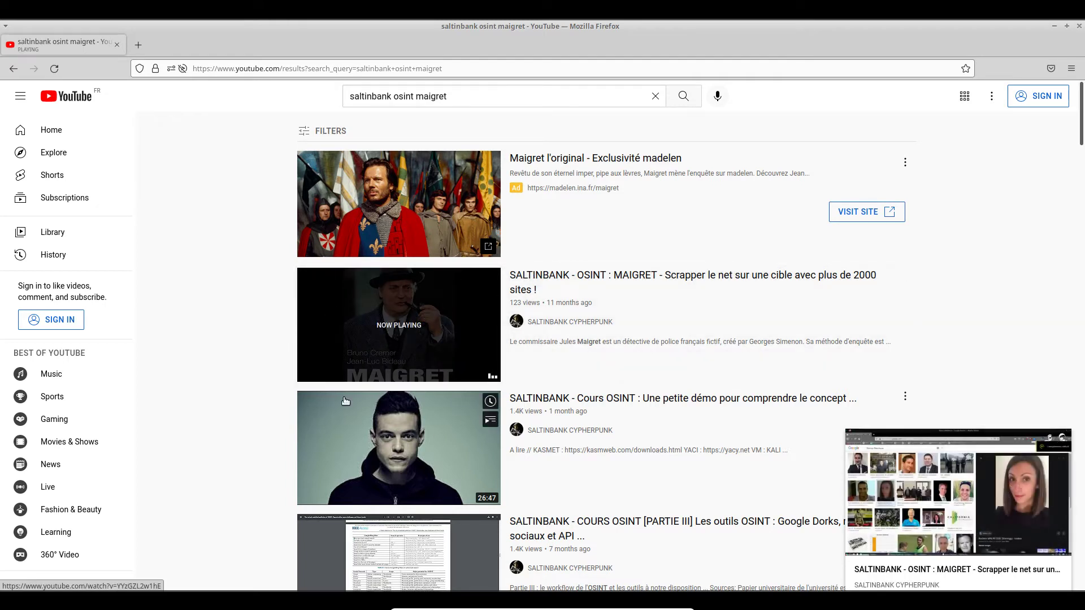
{"action": "mouse_move", "coordinate": [922, 514]}
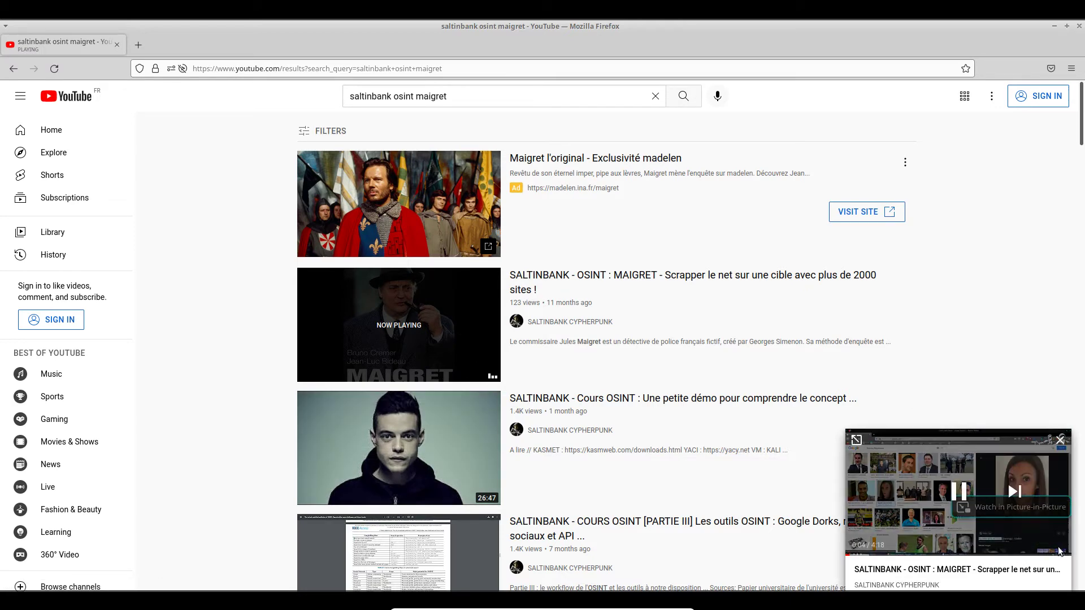
{"action": "left_click", "coordinate": [859, 444]}
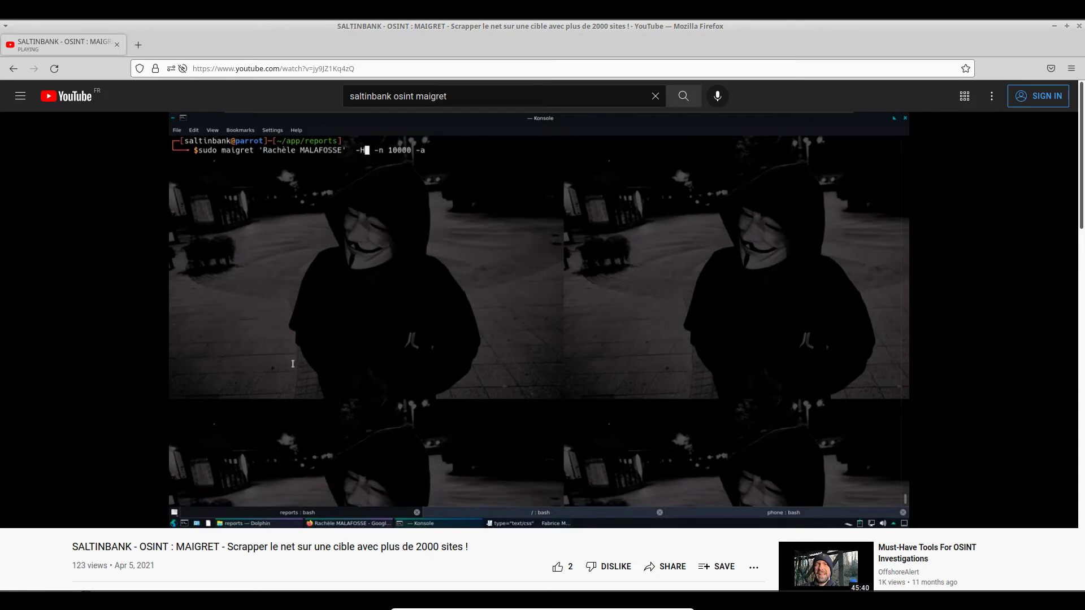
Skip ahead and pause the video at 1:10 on the maigret scan results
{"action": "left_click", "coordinate": [381, 373]}
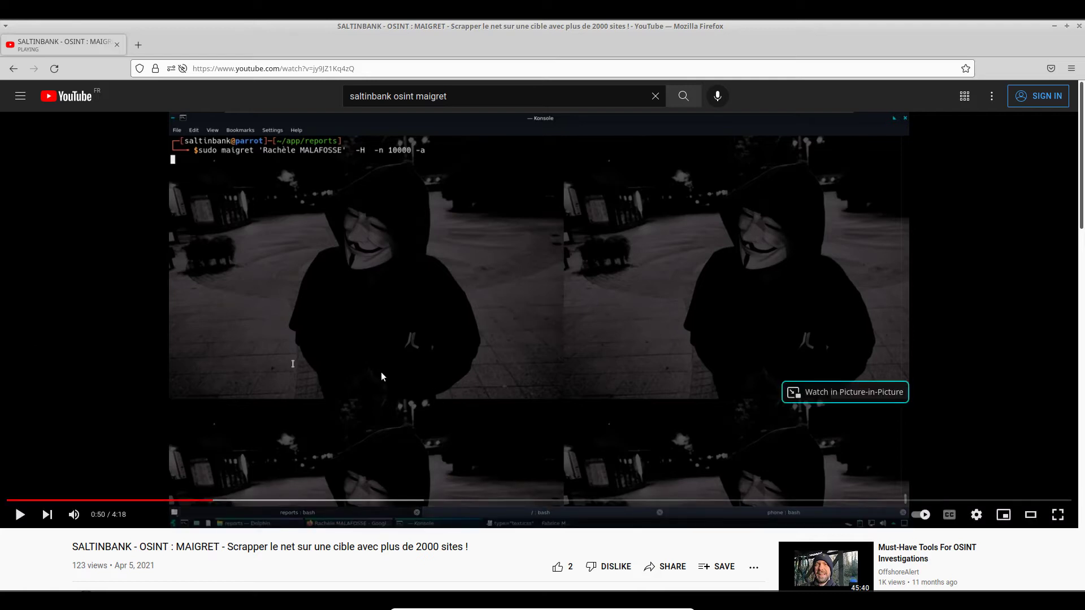
{"action": "key", "text": "Right"}
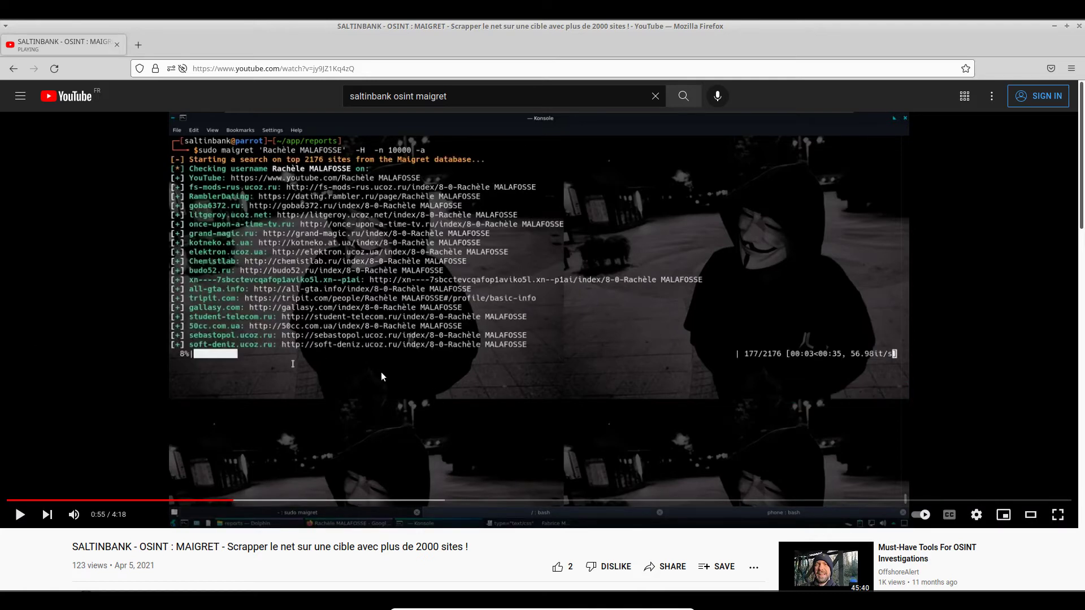
{"action": "left_click", "coordinate": [381, 373]}
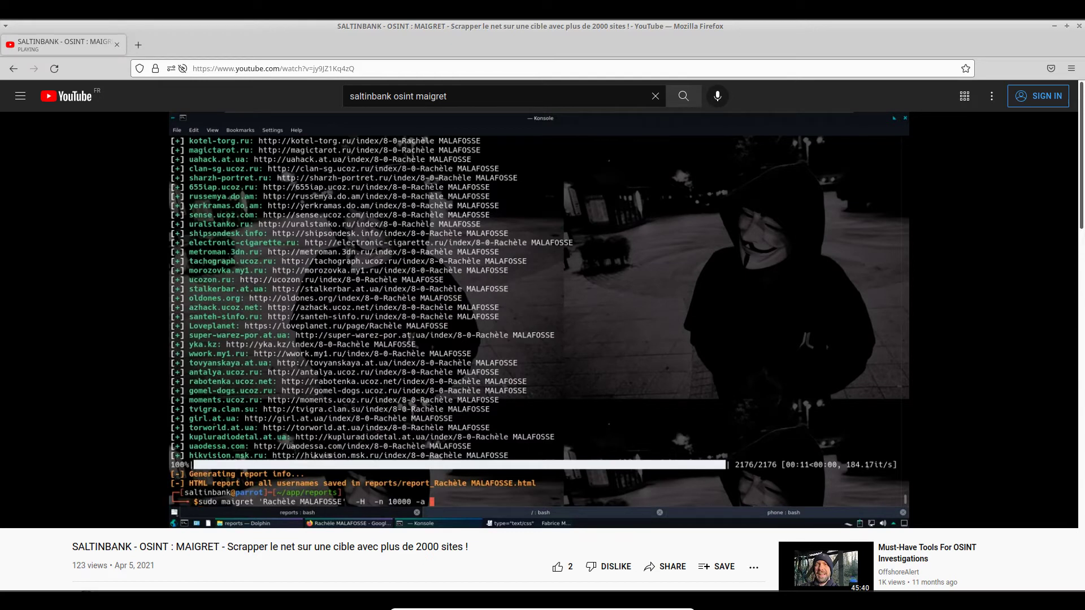
{"action": "left_click", "coordinate": [381, 372]}
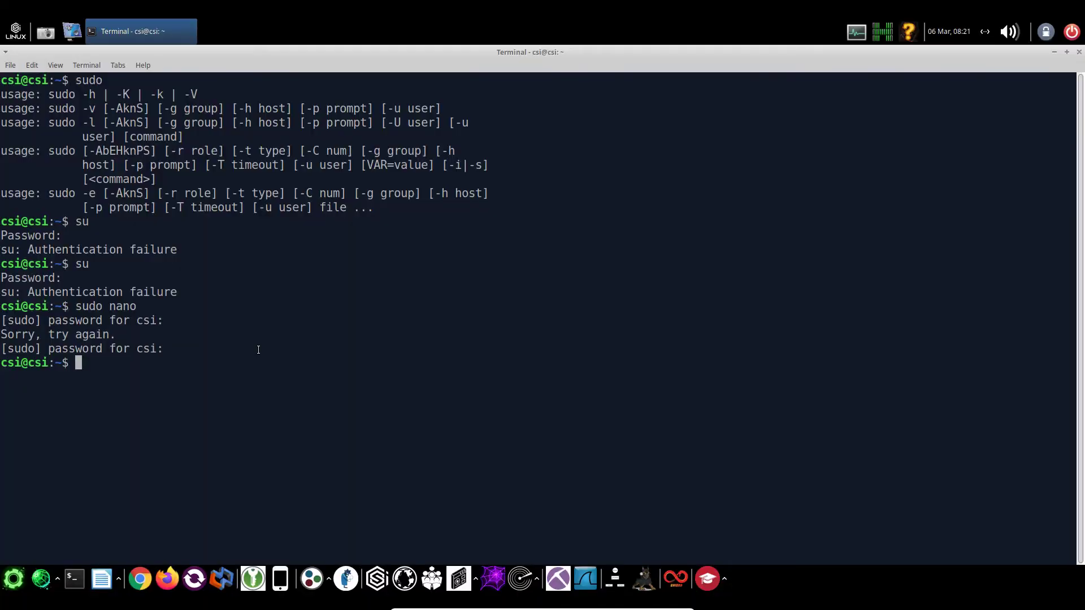
Run pip3 install maltego_trx, rerun it with sudo, then recall the command for editing
{"action": "type", "text": "pip3 install ma"}
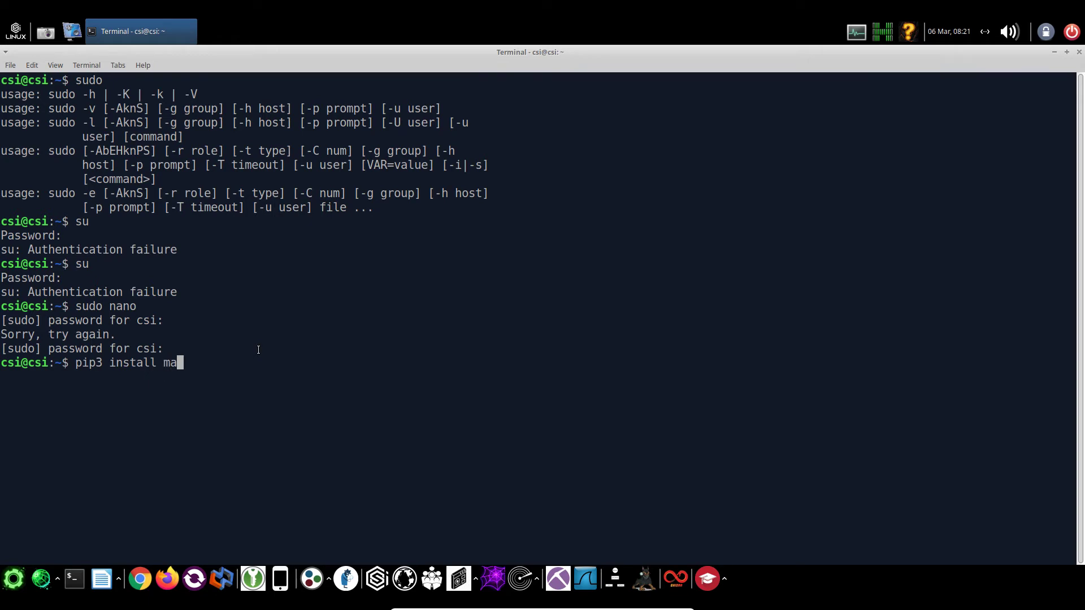
{"action": "type", "text": "ltego_trx"}
{"action": "key", "text": "Return"}
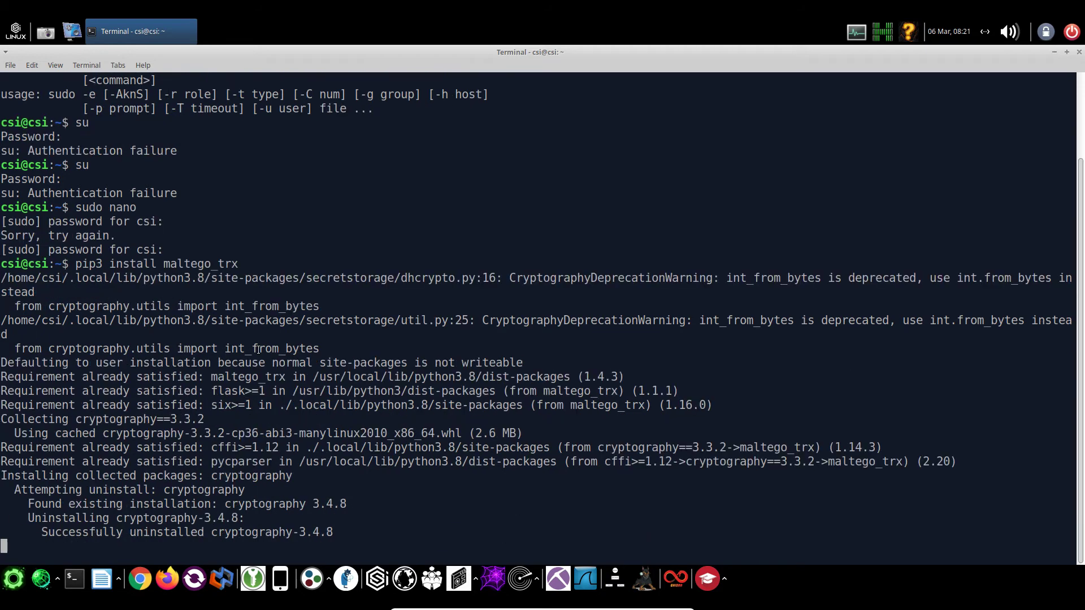
{"action": "key", "text": "Up"}
{"action": "key", "text": "Left"}
{"action": "key", "text": "Left"}
{"action": "key", "text": "Left"}
{"action": "key", "text": "Left"}
{"action": "key", "text": "Left"}
{"action": "key", "text": "Left"}
{"action": "key", "text": "Left"}
{"action": "key", "text": "Left"}
{"action": "key", "text": "Left"}
{"action": "key", "text": "Left"}
{"action": "key", "text": "Left"}
{"action": "key", "text": "Left"}
{"action": "key", "text": "Left"}
{"action": "key", "text": "Left"}
{"action": "key", "text": "Left"}
{"action": "key", "text": "Left"}
{"action": "key", "text": "Left"}
{"action": "key", "text": "Left"}
{"action": "key", "text": "Left"}
{"action": "key", "text": "Left"}
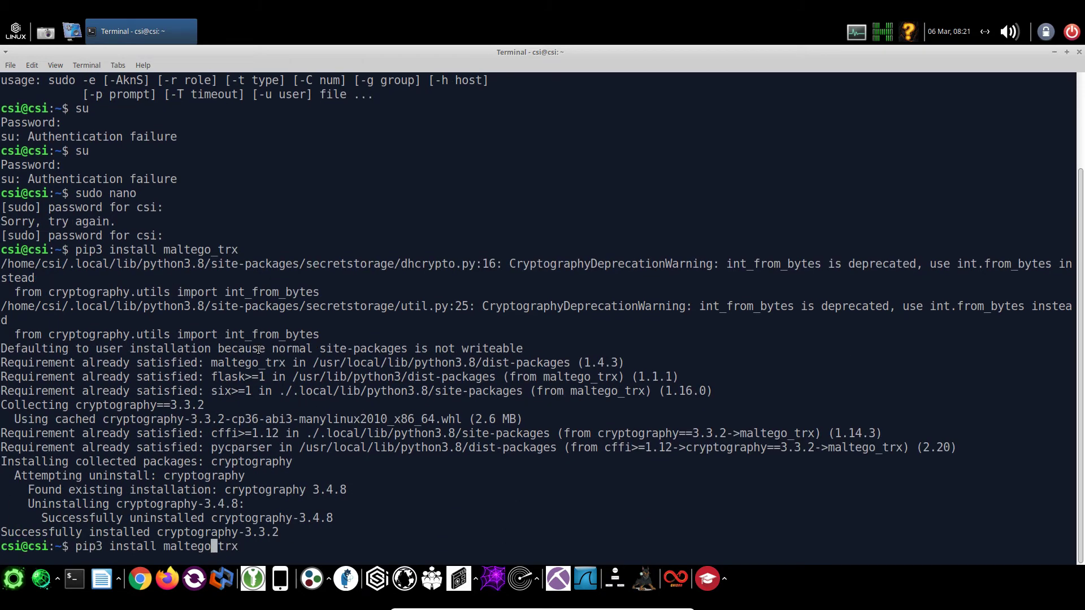
{"action": "key", "text": "Left"}
{"action": "key", "text": "Left"}
{"action": "key", "text": "Left"}
{"action": "type", "text": "sud"}
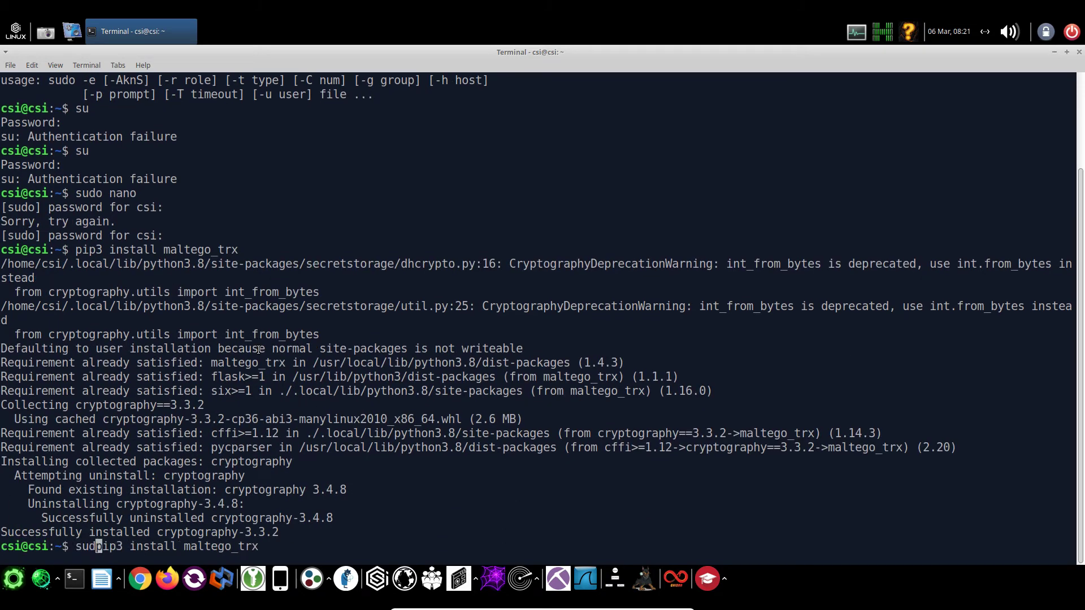
{"action": "type", "text": "o"}
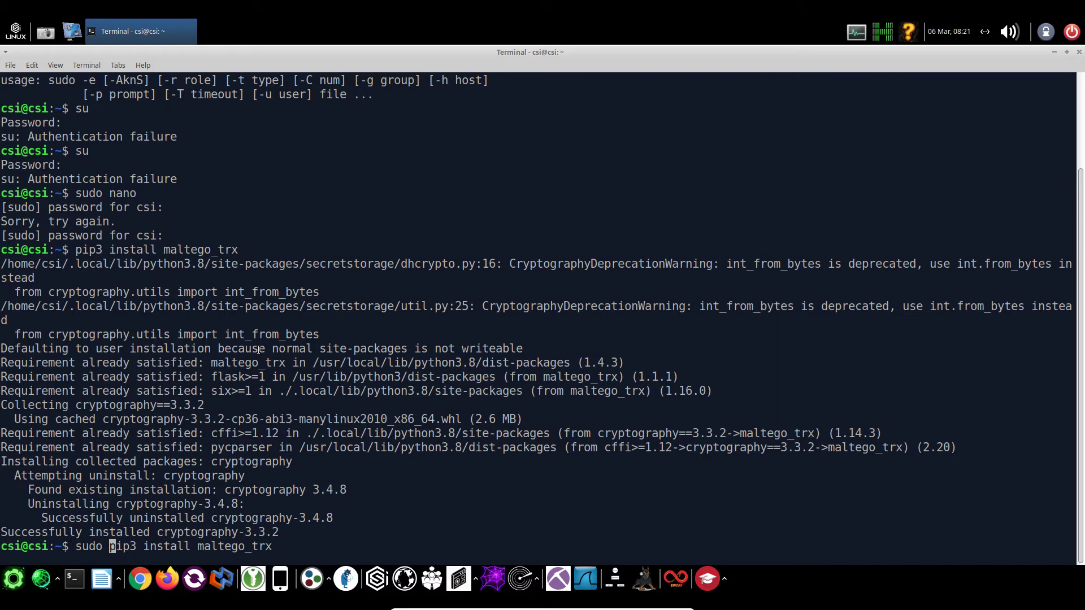
{"action": "key", "text": "Return"}
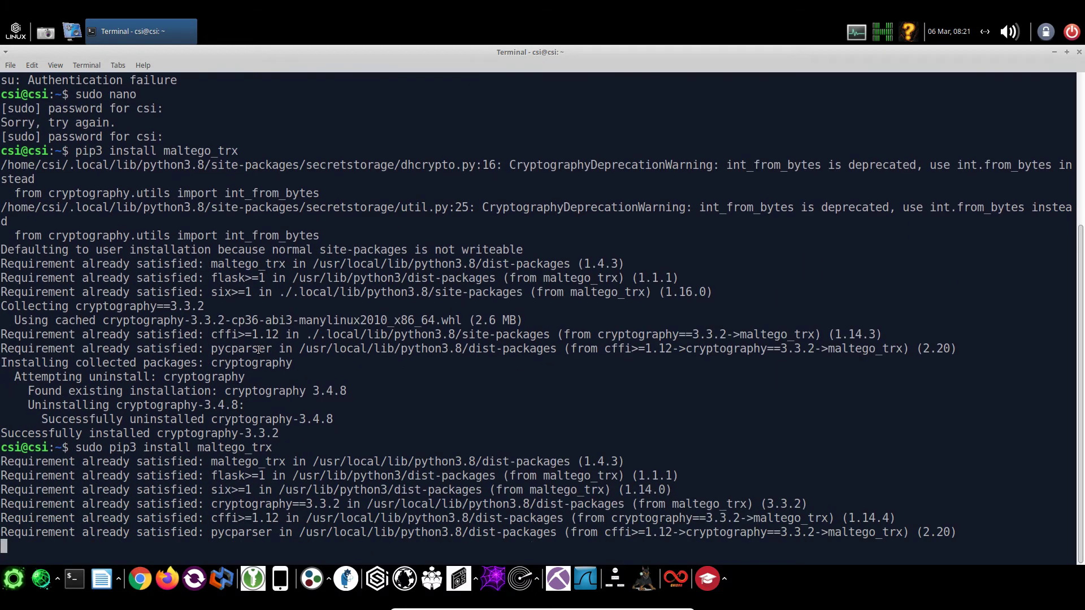
{"action": "key", "text": "Up"}
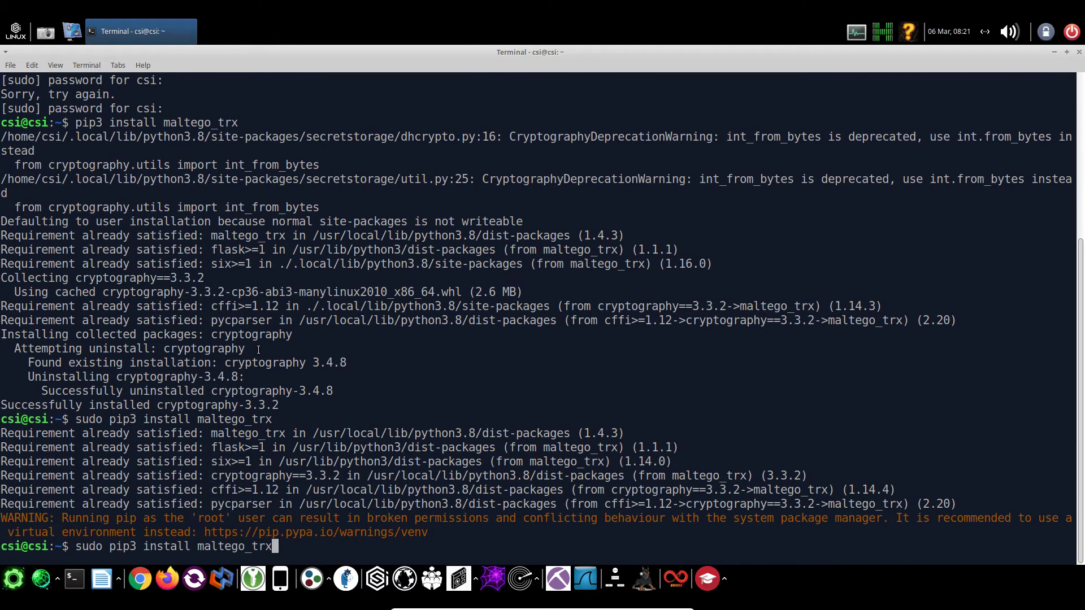
{"action": "key", "text": "BackSpace"}
{"action": "key", "text": "BackSpace"}
{"action": "key", "text": "BackSpace"}
{"action": "key", "text": "BackSpace"}
{"action": "key", "text": "BackSpace"}
{"action": "key", "text": "BackSpace"}
{"action": "key", "text": "BackSpace"}
{"action": "key", "text": "BackSpace"}
{"action": "key", "text": "BackSpace"}
{"action": "key", "text": "BackSpace"}
{"action": "key", "text": "BackSpace"}
Install maigret with sudo pip3, then again without sudo
{"action": "type", "text": "maigret"}
{"action": "key", "text": "Return"}
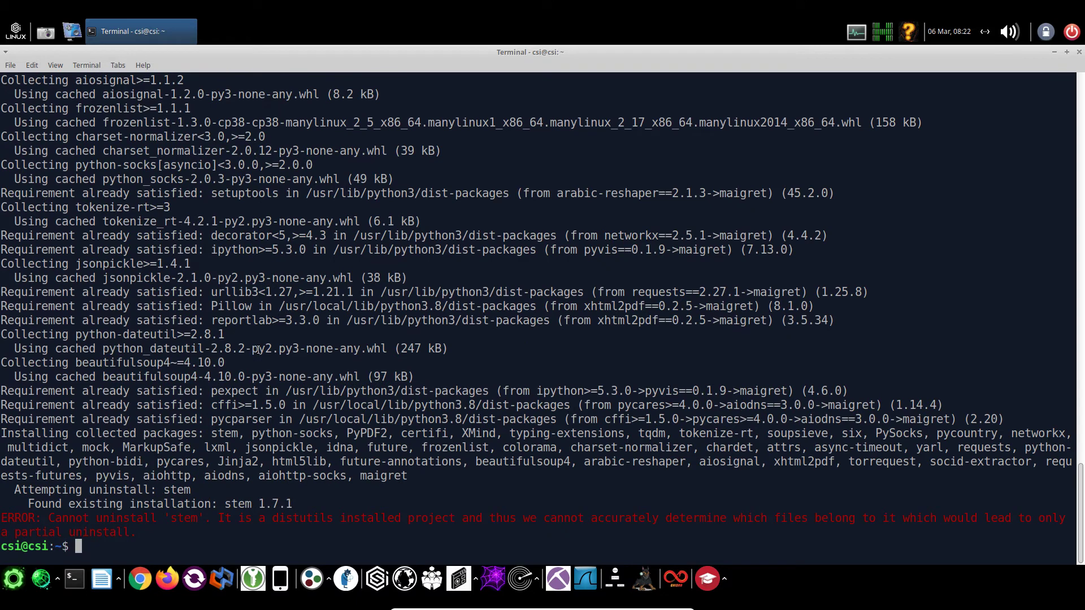
{"action": "key", "text": "Up"}
{"action": "key", "text": "Left"}
{"action": "key", "text": "Left"}
{"action": "key", "text": "Left"}
{"action": "key", "text": "Left"}
{"action": "key", "text": "Left"}
{"action": "key", "text": "Left"}
{"action": "key", "text": "Left"}
{"action": "key", "text": "Left"}
{"action": "key", "text": "Left"}
{"action": "key", "text": "Left"}
{"action": "key", "text": "Left"}
{"action": "key", "text": "Left"}
{"action": "key", "text": "Left"}
{"action": "key", "text": "Left"}
{"action": "key", "text": "Left"}
{"action": "key", "text": "Left"}
{"action": "key", "text": "Left"}
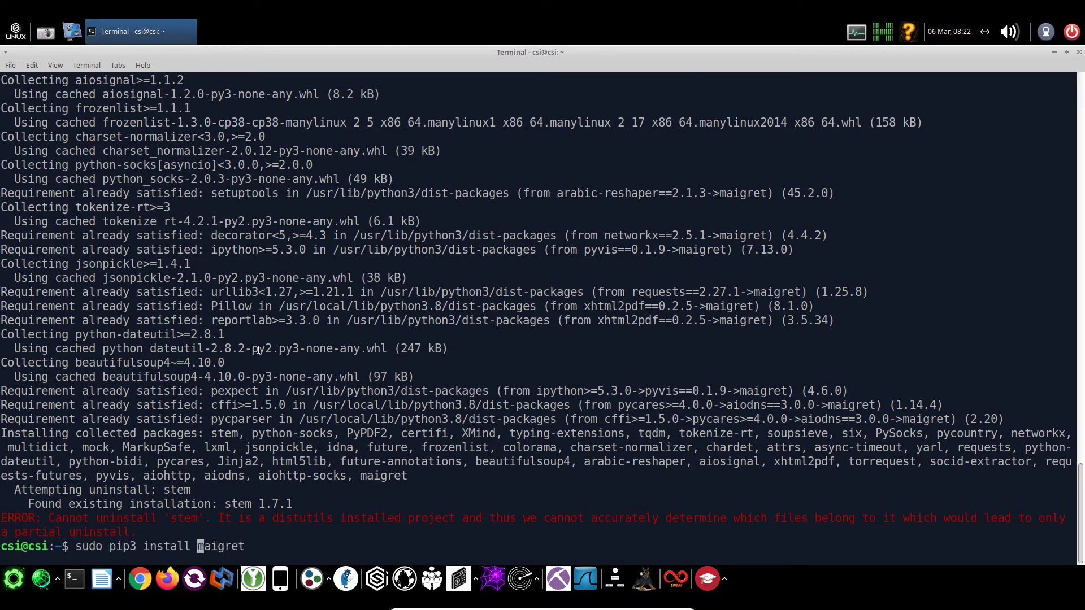
{"action": "key", "text": "Left"}
{"action": "key", "text": "Left"}
{"action": "key", "text": "Left"}
{"action": "key", "text": "Left"}
{"action": "key", "text": "BackSpace"}
{"action": "key", "text": "BackSpace"}
{"action": "key", "text": "BackSpace"}
{"action": "key", "text": "BackSpace"}
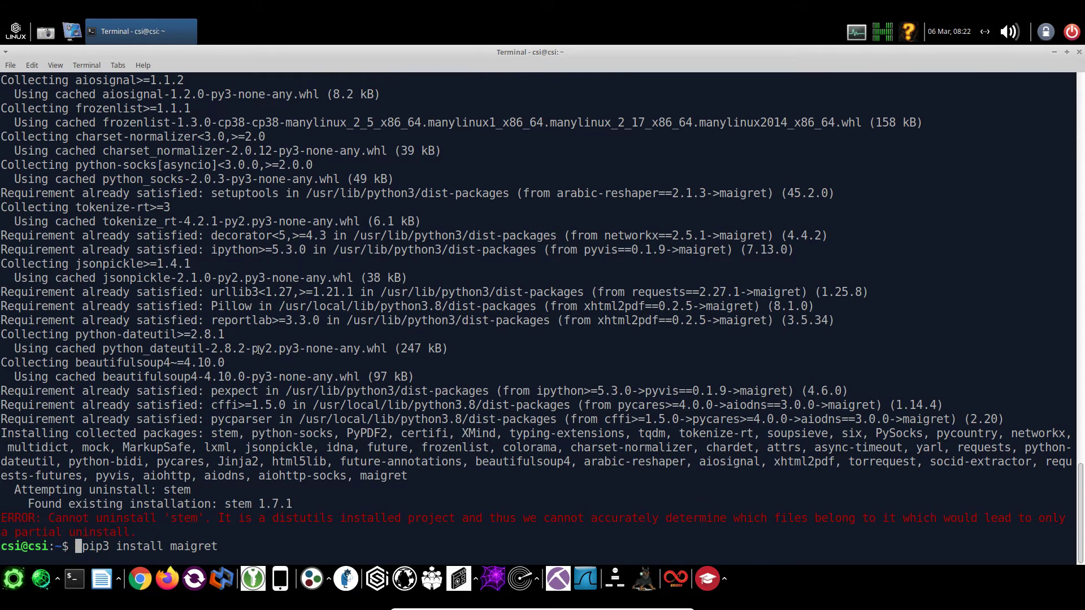
{"action": "key", "text": "Return"}
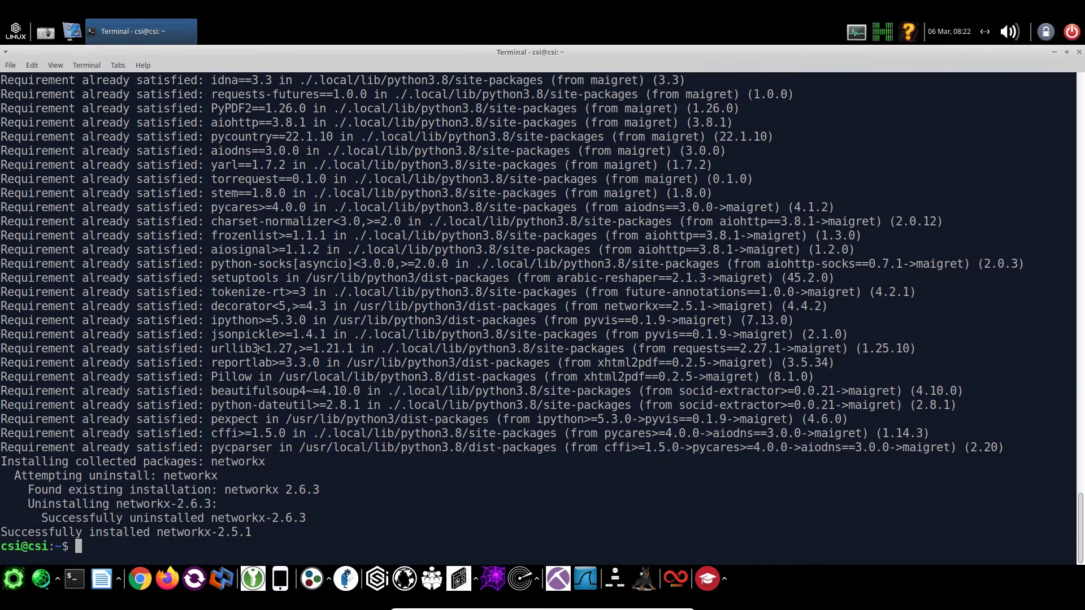
List the home folder, then enter maigret-maltego and list its files
{"action": "type", "text": "cd"}
{"action": "key", "text": "BackSpace"}
{"action": "key", "text": "BackSpace"}
{"action": "key", "text": "BackSpace"}
{"action": "type", "text": "ls"}
{"action": "key", "text": "Return"}
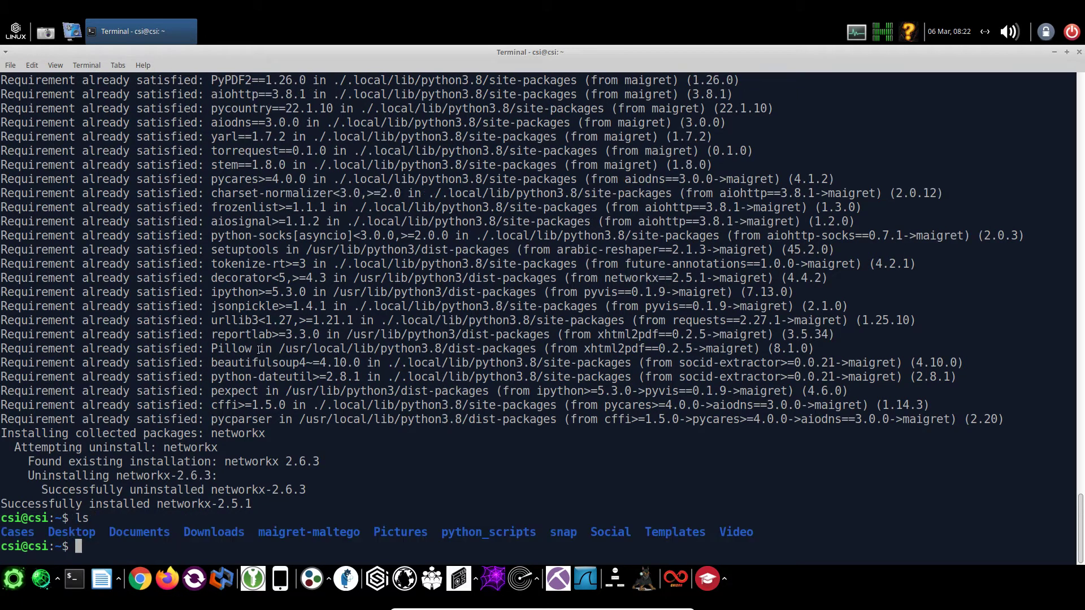
{"action": "type", "text": "cd mi"}
{"action": "key", "text": "BackSpace"}
{"action": "type", "text": "a"}
{"action": "key", "text": "Tab"}
{"action": "key", "text": "Return"}
{"action": "type", "text": "ls"}
{"action": "key", "text": "Return"}
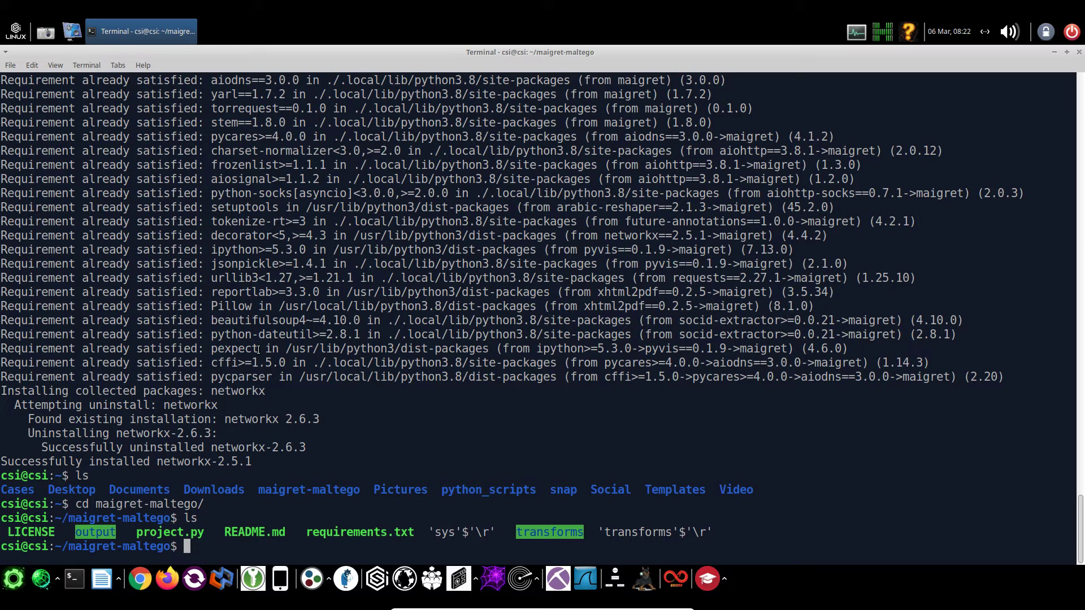
Confirm the output folder is empty, go back up, and type sudo pip install -r requirements.txt
{"action": "type", "text": "sudo mkdir output"}
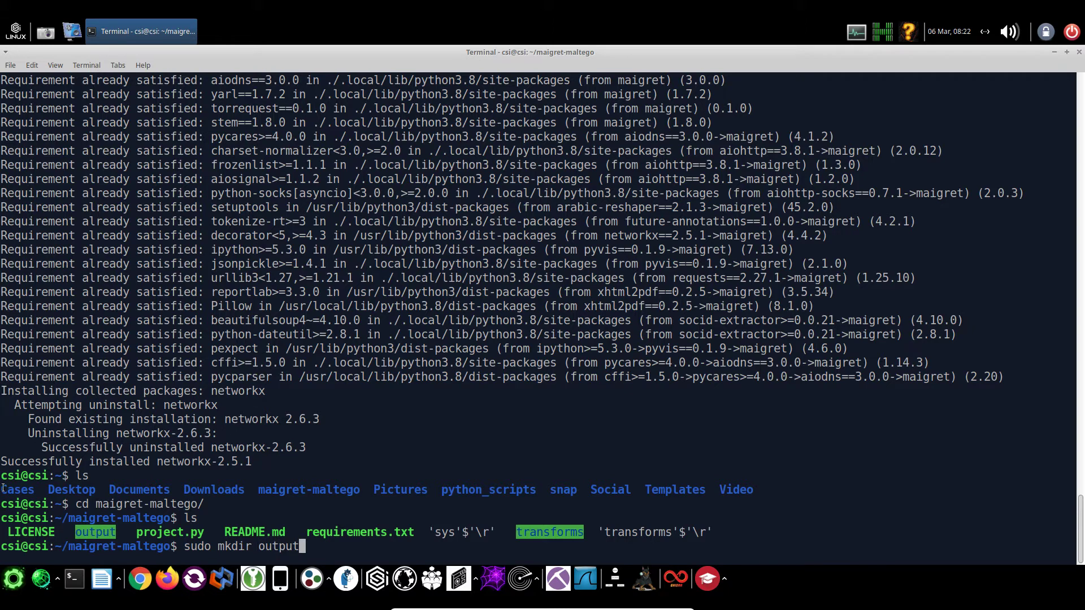
{"action": "key", "text": "BackSpace"}
{"action": "key", "text": "BackSpace"}
{"action": "key", "text": "BackSpace"}
{"action": "key", "text": "BackSpace"}
{"action": "key", "text": "BackSpace"}
{"action": "key", "text": "BackSpace"}
{"action": "key", "text": "BackSpace"}
{"action": "key", "text": "BackSpace"}
{"action": "key", "text": "BackSpace"}
{"action": "key", "text": "BackSpace"}
{"action": "key", "text": "BackSpace"}
{"action": "key", "text": "BackSpace"}
{"action": "key", "text": "BackSpace"}
{"action": "key", "text": "BackSpace"}
{"action": "key", "text": "BackSpace"}
{"action": "key", "text": "BackSpace"}
{"action": "key", "text": "BackSpace"}
{"action": "type", "text": "cd output/"}
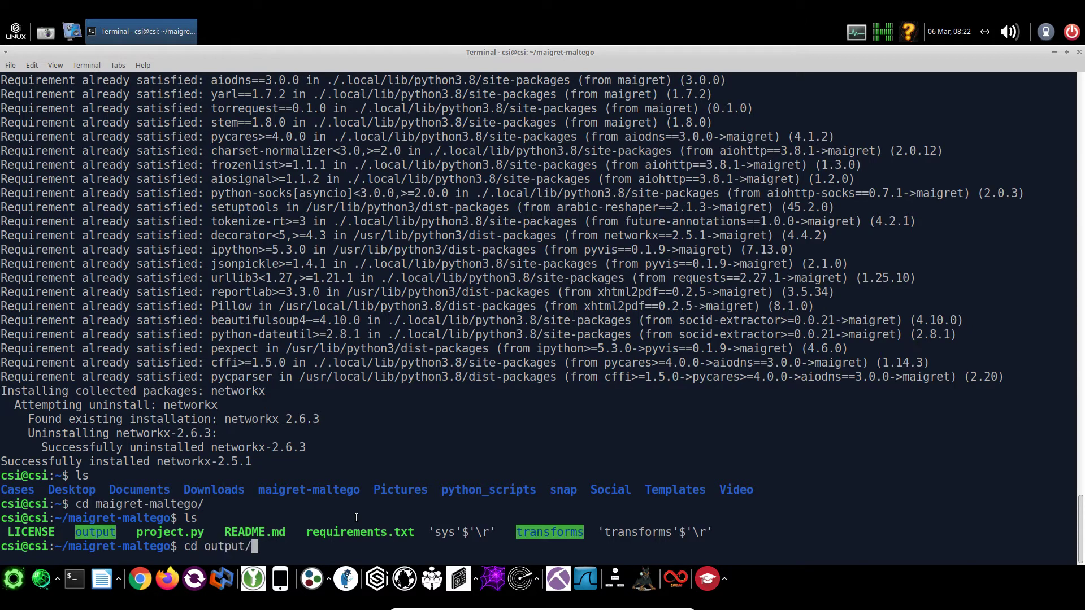
{"action": "key", "text": "Return"}
{"action": "type", "text": "ls"}
{"action": "key", "text": "Return"}
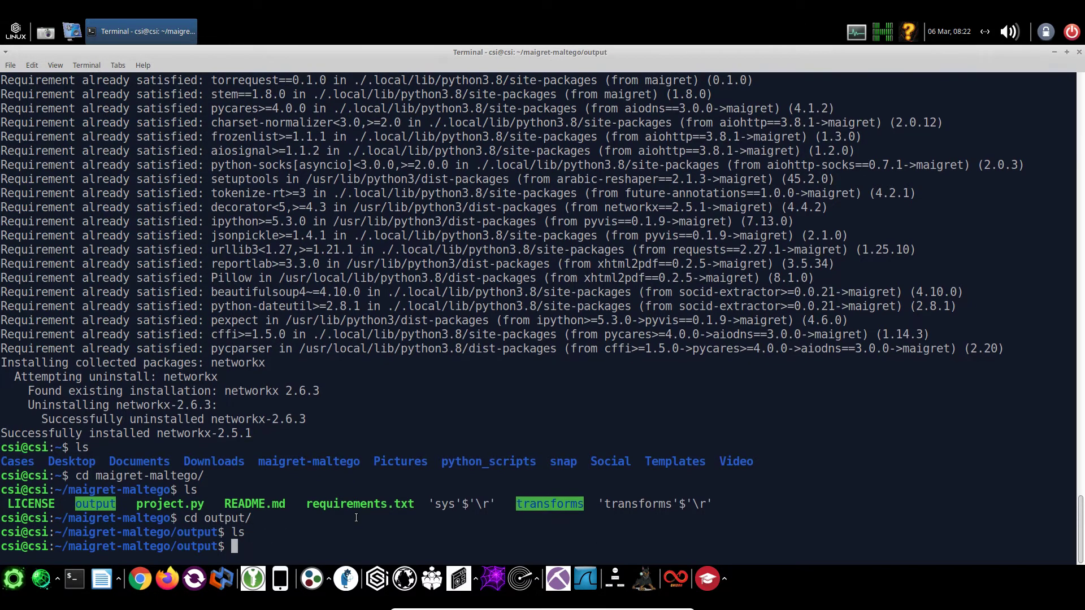
{"action": "type", "text": "cd .."}
{"action": "key", "text": "Return"}
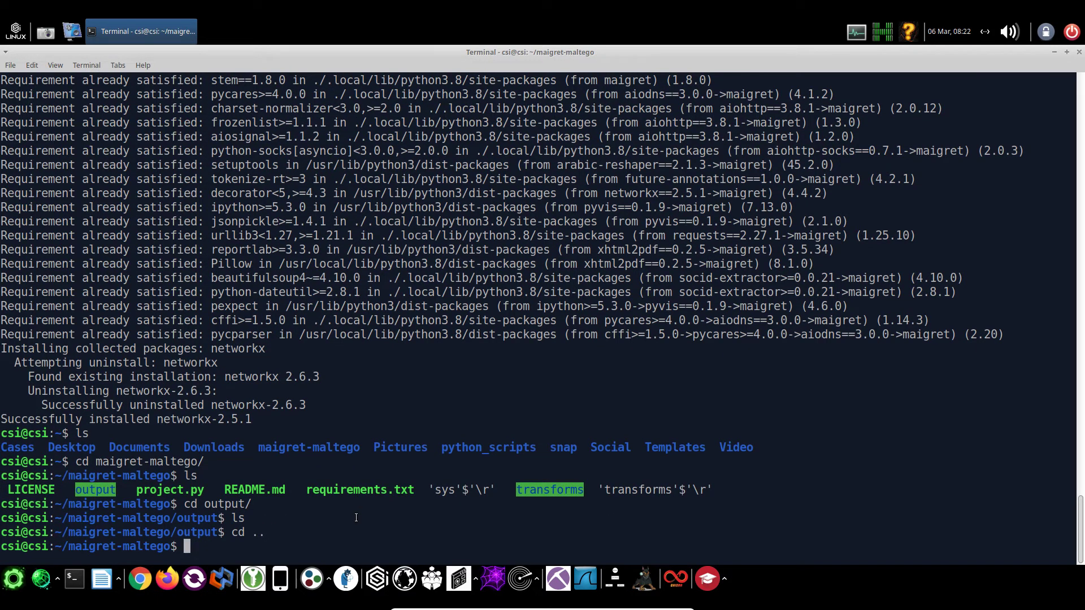
{"action": "type", "text": "sudo pip install -r requirements.txt"}
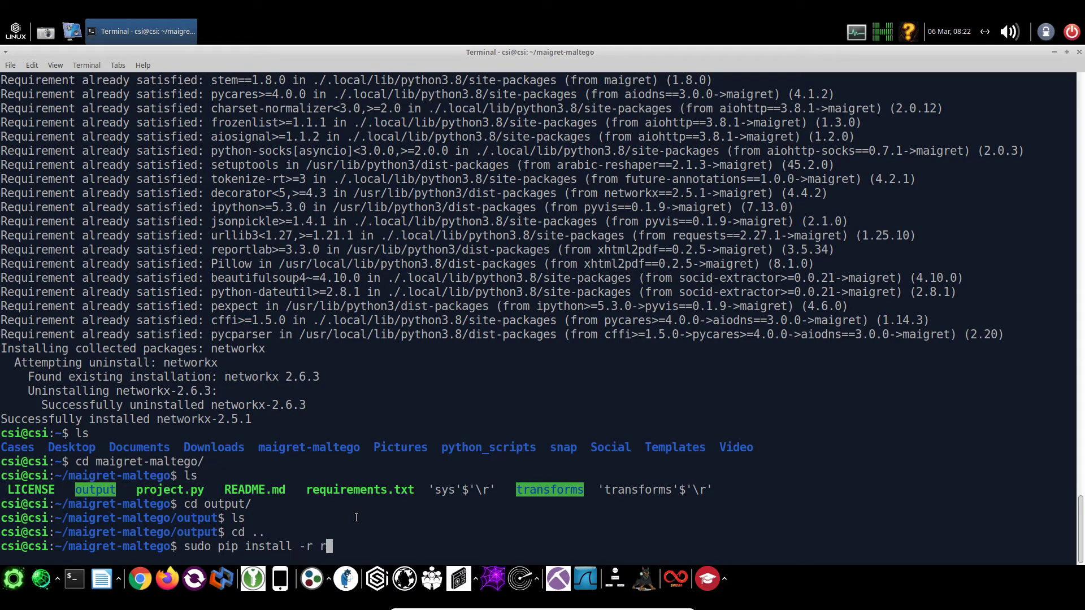
Run sudo pip install -r requirements.txt, then rerun the install with sudo pip3
{"action": "key", "text": "Return"}
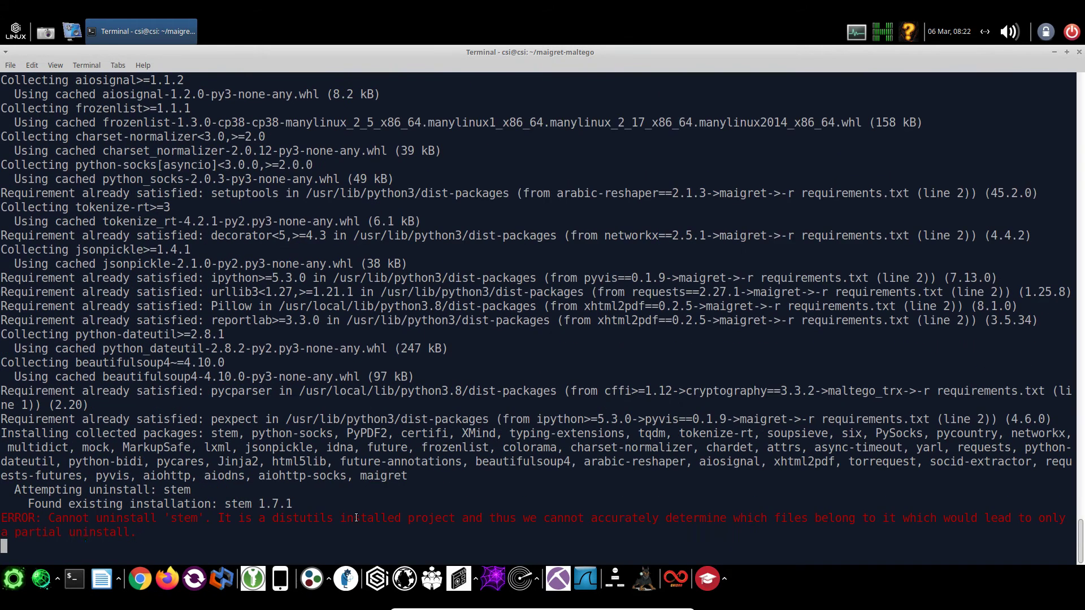
{"action": "key", "text": "Up"}
{"action": "key", "text": "Left"}
{"action": "key", "text": "Left"}
{"action": "key", "text": "Left"}
{"action": "key", "text": "Left"}
{"action": "key", "text": "Left"}
{"action": "key", "text": "Left"}
{"action": "key", "text": "Left"}
{"action": "key", "text": "Left"}
{"action": "key", "text": "Left"}
{"action": "key", "text": "Left"}
{"action": "key", "text": "Left"}
{"action": "key", "text": "Left"}
{"action": "key", "text": "Left"}
{"action": "key", "text": "Left"}
{"action": "key", "text": "Left"}
{"action": "key", "text": "Left"}
{"action": "key", "text": "Left"}
{"action": "key", "text": "Left"}
{"action": "key", "text": "Left"}
{"action": "key", "text": "Left"}
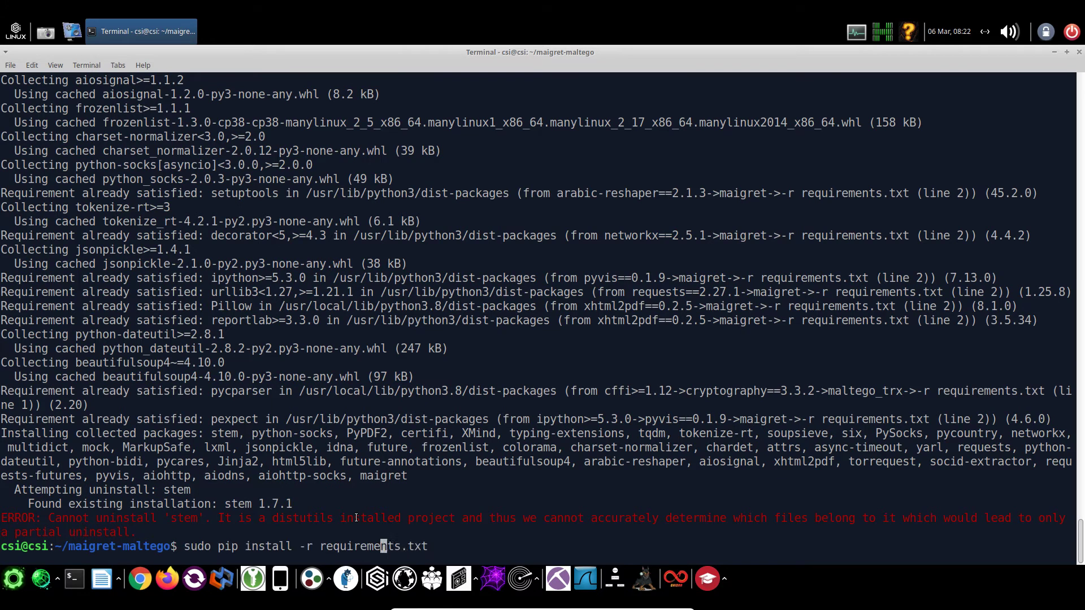
{"action": "key", "text": "Left"}
{"action": "key", "text": "Left"}
{"action": "key", "text": "Left"}
{"action": "key", "text": "Right"}
{"action": "type", "text": "3"}
{"action": "key", "text": "Return"}
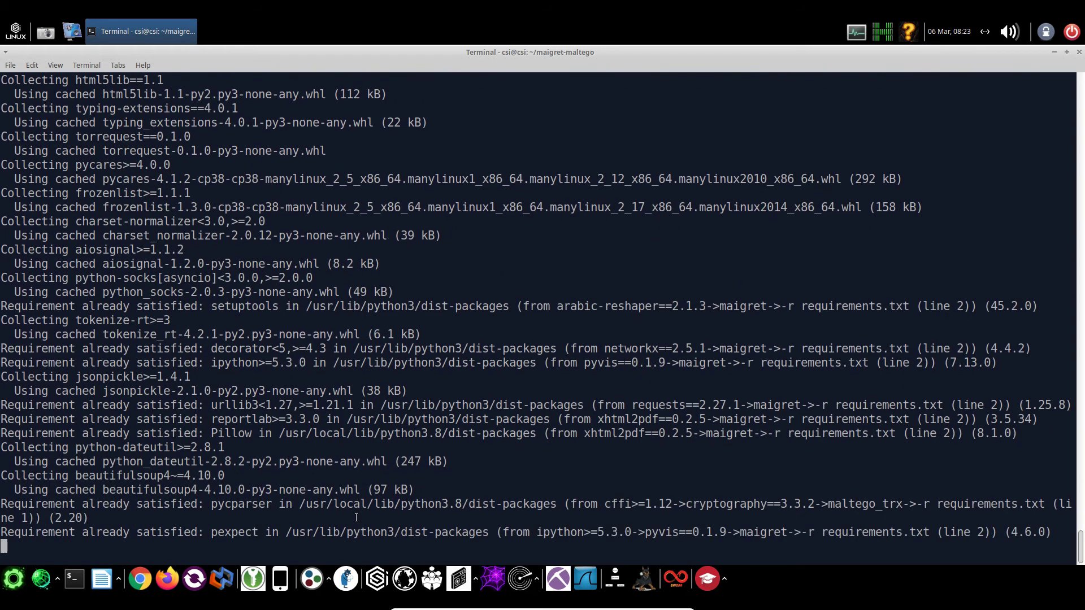
Rerun the pip3 install of requirements.txt without sudo
{"action": "key", "text": "Up"}
{"action": "key", "text": "Left"}
{"action": "key", "text": "Left"}
{"action": "key", "text": "Left"}
{"action": "key", "text": "Left"}
{"action": "key", "text": "Left"}
{"action": "key", "text": "Left"}
{"action": "key", "text": "Left"}
{"action": "key", "text": "Left"}
{"action": "key", "text": "Left"}
{"action": "key", "text": "Left"}
{"action": "key", "text": "Left"}
{"action": "key", "text": "Left"}
{"action": "key", "text": "Left"}
{"action": "key", "text": "Left"}
{"action": "key", "text": "Left"}
{"action": "key", "text": "Left"}
{"action": "key", "text": "Left"}
{"action": "key", "text": "Left"}
{"action": "key", "text": "Left"}
{"action": "key", "text": "Left"}
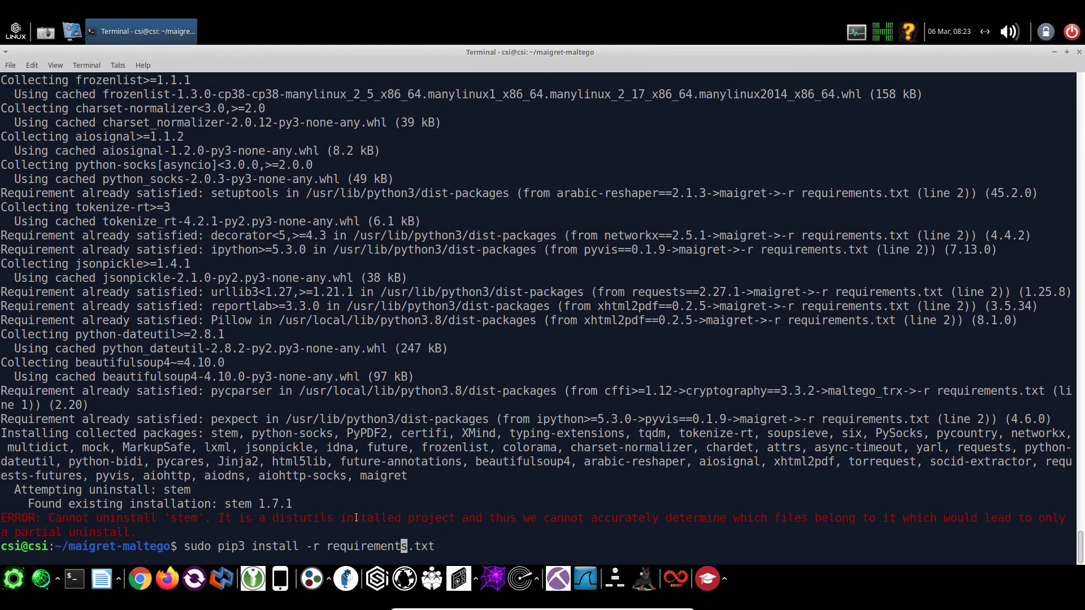
{"action": "key", "text": "Left"}
{"action": "key", "text": "BackSpace"}
{"action": "key", "text": "BackSpace"}
{"action": "key", "text": "BackSpace"}
{"action": "key", "text": "BackSpace"}
{"action": "key", "text": "BackSpace"}
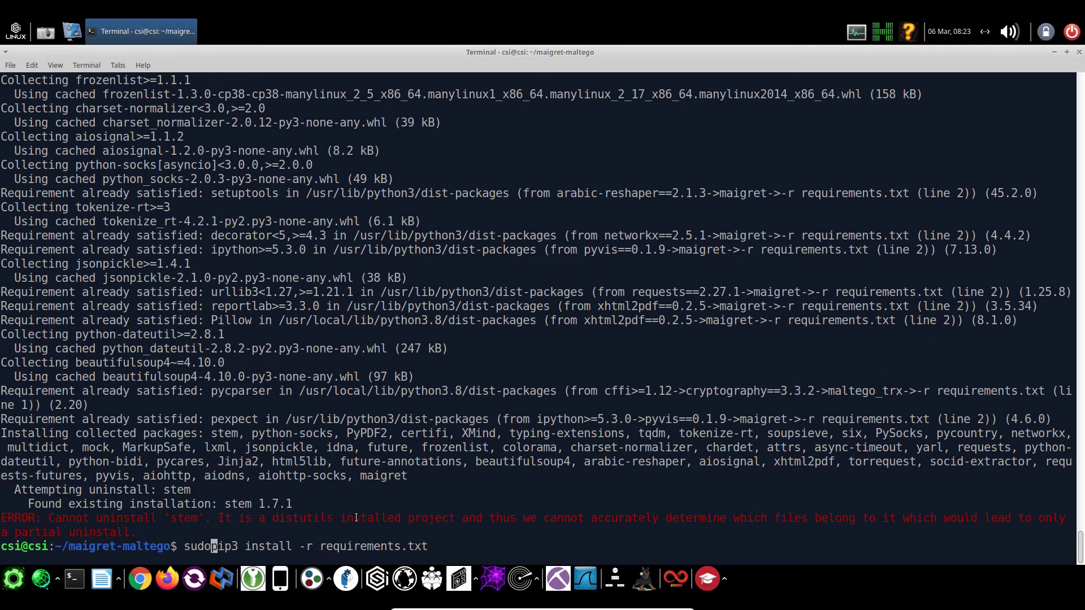
{"action": "key", "text": "Return"}
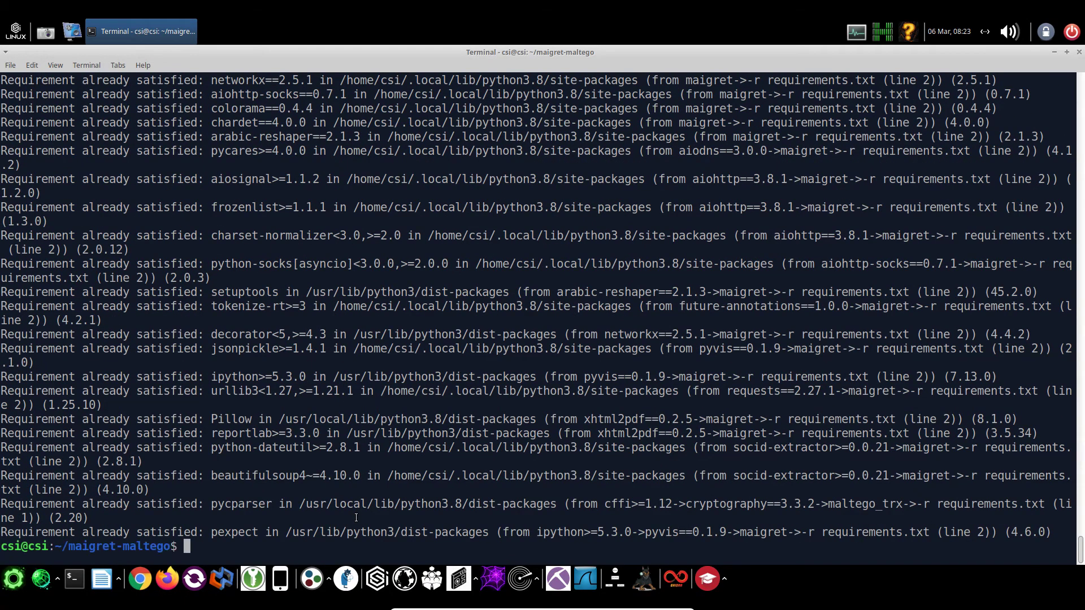
Retry the requirements install as sudo pip, which fails on uninstalling stem 1.7.1
{"action": "key", "text": "Up"}
{"action": "key", "text": "Left"}
{"action": "key", "text": "Left"}
{"action": "key", "text": "Left"}
{"action": "key", "text": "Left"}
{"action": "key", "text": "Left"}
{"action": "key", "text": "Left"}
{"action": "key", "text": "Left"}
{"action": "key", "text": "Left"}
{"action": "key", "text": "Left"}
{"action": "key", "text": "Left"}
{"action": "key", "text": "Left"}
{"action": "key", "text": "Left"}
{"action": "key", "text": "Left"}
{"action": "key", "text": "Left"}
{"action": "key", "text": "Left"}
{"action": "key", "text": "Left"}
{"action": "key", "text": "Left"}
{"action": "key", "text": "Left"}
{"action": "key", "text": "Left"}
{"action": "key", "text": "Left"}
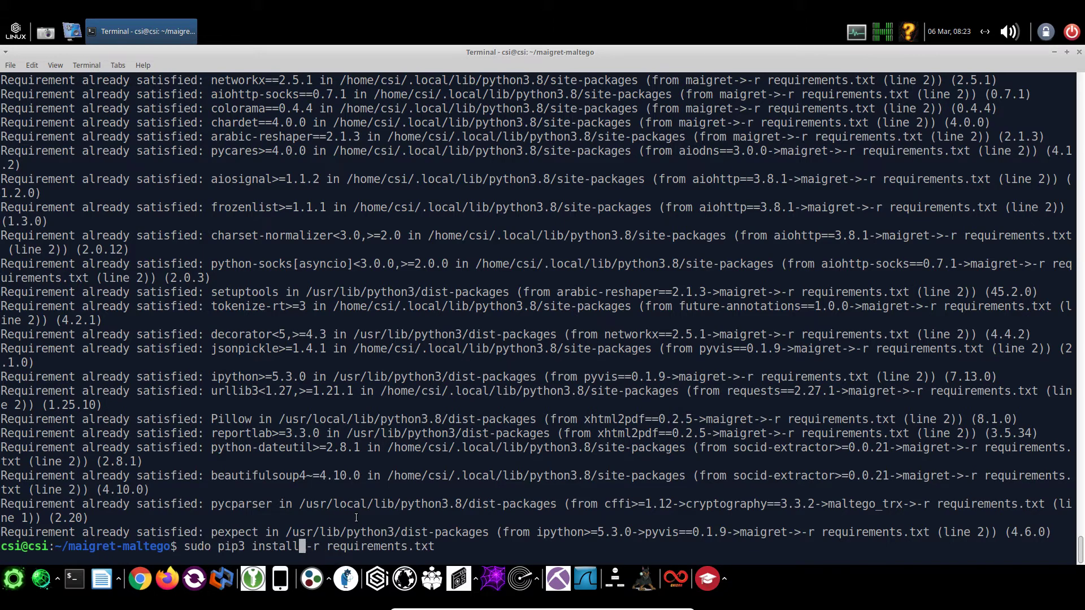
{"action": "key", "text": "Left"}
{"action": "key", "text": "Left"}
{"action": "key", "text": "Left"}
{"action": "key", "text": "Left"}
{"action": "key", "text": "Left"}
{"action": "key", "text": "Left"}
{"action": "key", "text": "Left"}
{"action": "key", "text": "Left"}
{"action": "key", "text": "BackSpace"}
{"action": "key", "text": "Return"}
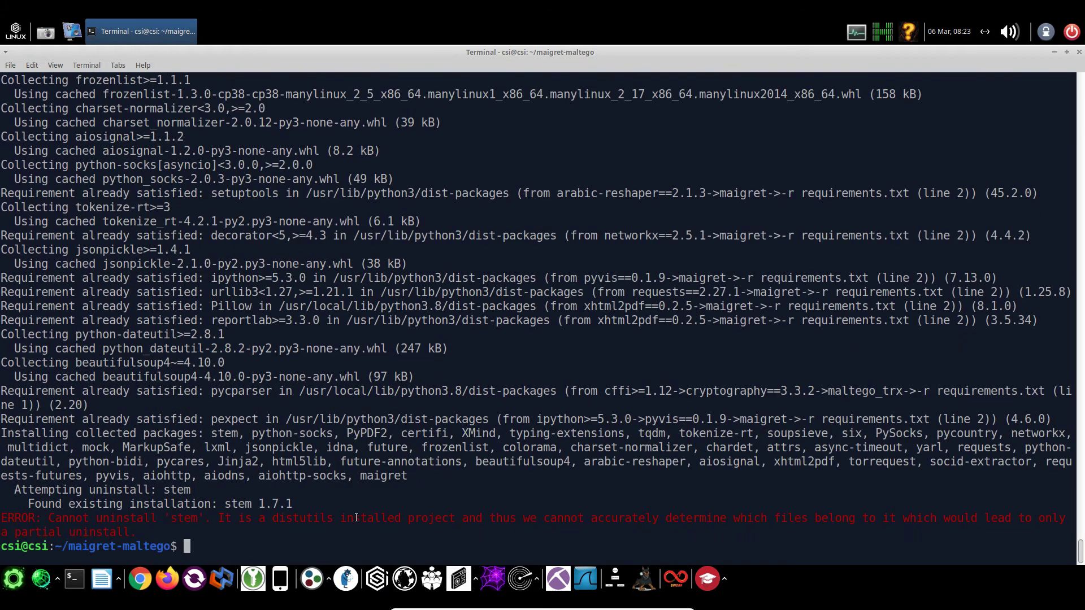
Run pip install -r requirements.txt without sudo so all requirements are satisfied, then launch Maltego
{"action": "key", "text": "Up"}
{"action": "key", "text": "Left"}
{"action": "key", "text": "Left"}
{"action": "key", "text": "Left"}
{"action": "key", "text": "Left"}
{"action": "key", "text": "Left"}
{"action": "key", "text": "Left"}
{"action": "key", "text": "Left"}
{"action": "key", "text": "Left"}
{"action": "key", "text": "Left"}
{"action": "key", "text": "Left"}
{"action": "key", "text": "Left"}
{"action": "key", "text": "Left"}
{"action": "key", "text": "Left"}
{"action": "key", "text": "Left"}
{"action": "key", "text": "Left"}
{"action": "key", "text": "Left"}
{"action": "key", "text": "Left"}
{"action": "key", "text": "Left"}
{"action": "key", "text": "Left"}
{"action": "key", "text": "Left"}
{"action": "key", "text": "Left"}
{"action": "key", "text": "Left"}
{"action": "key", "text": "Left"}
{"action": "key", "text": "Left"}
{"action": "key", "text": "Left"}
{"action": "key", "text": "Left"}
{"action": "key", "text": "Left"}
{"action": "key", "text": "Left"}
{"action": "key", "text": "Left"}
{"action": "key", "text": "Left"}
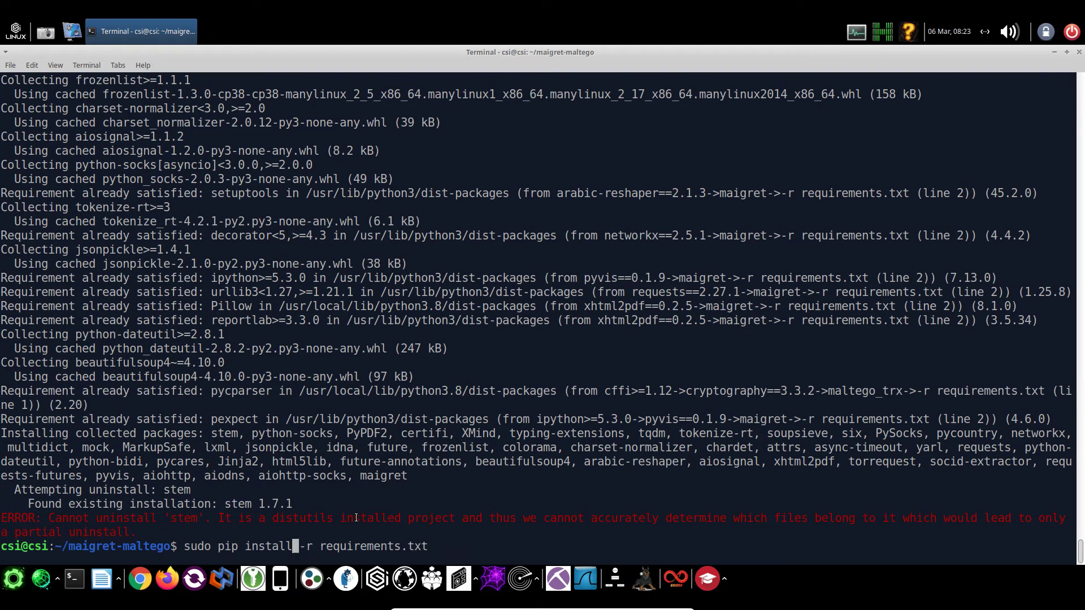
{"action": "key", "text": "BackSpace"}
{"action": "key", "text": "BackSpace"}
{"action": "key", "text": "BackSpace"}
{"action": "key", "text": "BackSpace"}
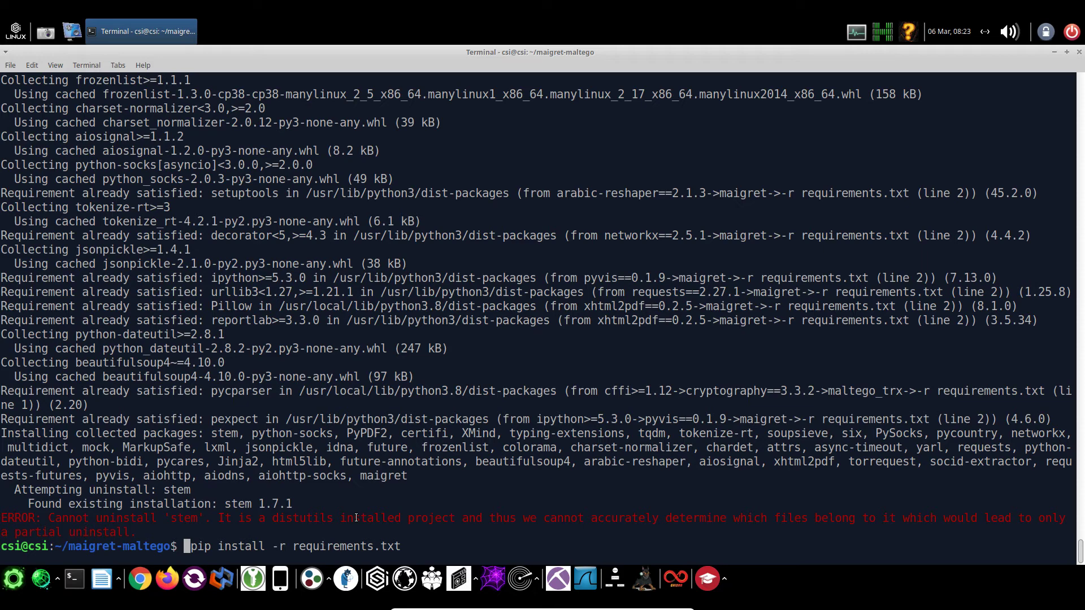
{"action": "key", "text": "Return"}
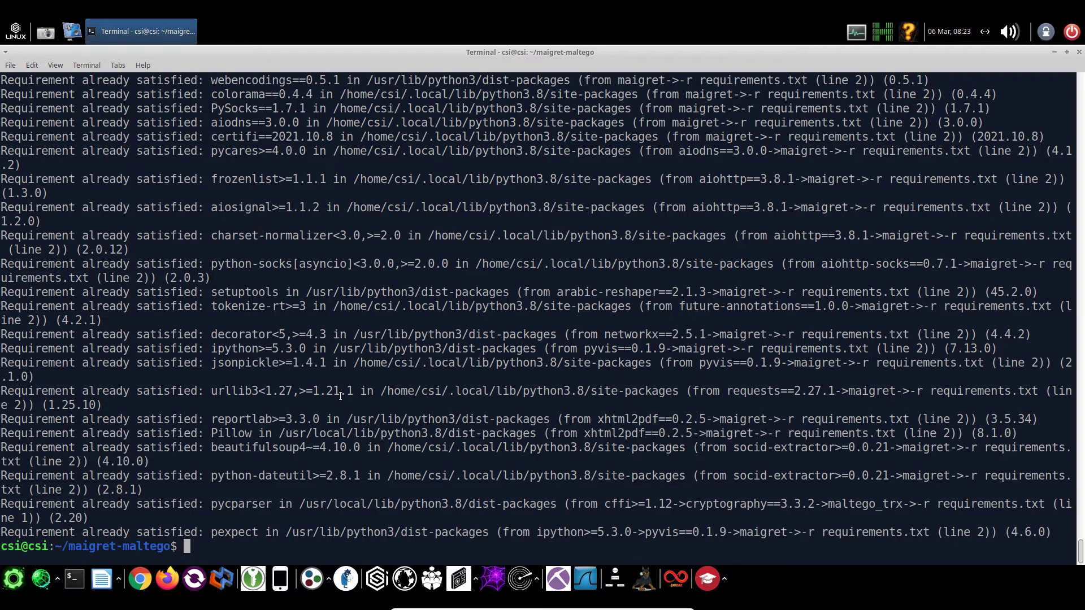
{"action": "key", "text": "super"}
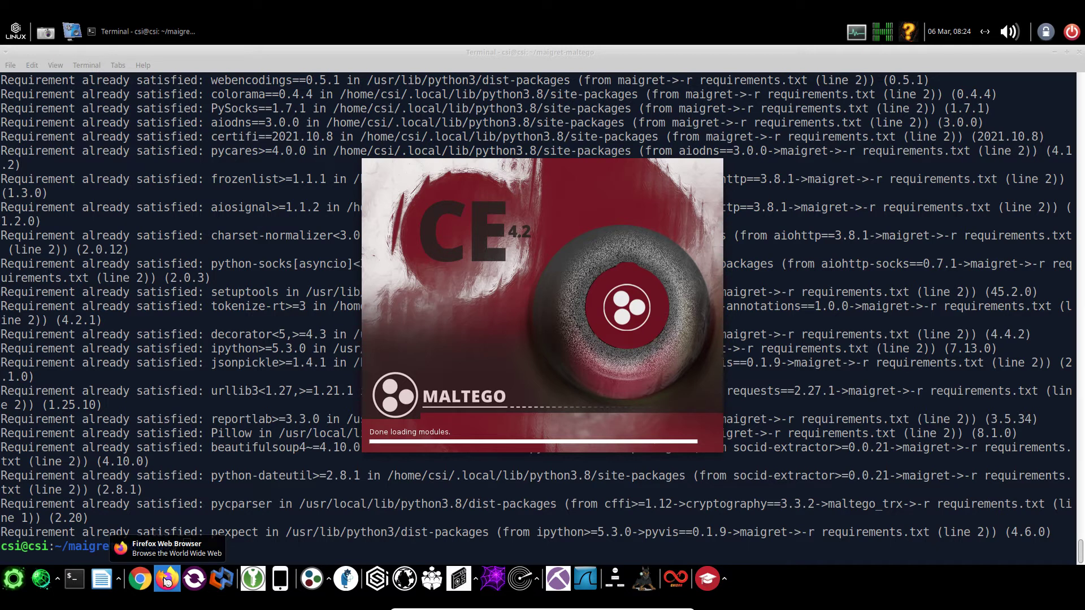
Set the top desktop panel to automatically hide Always in Panel Preferences
{"action": "left_click", "coordinate": [289, 335]}
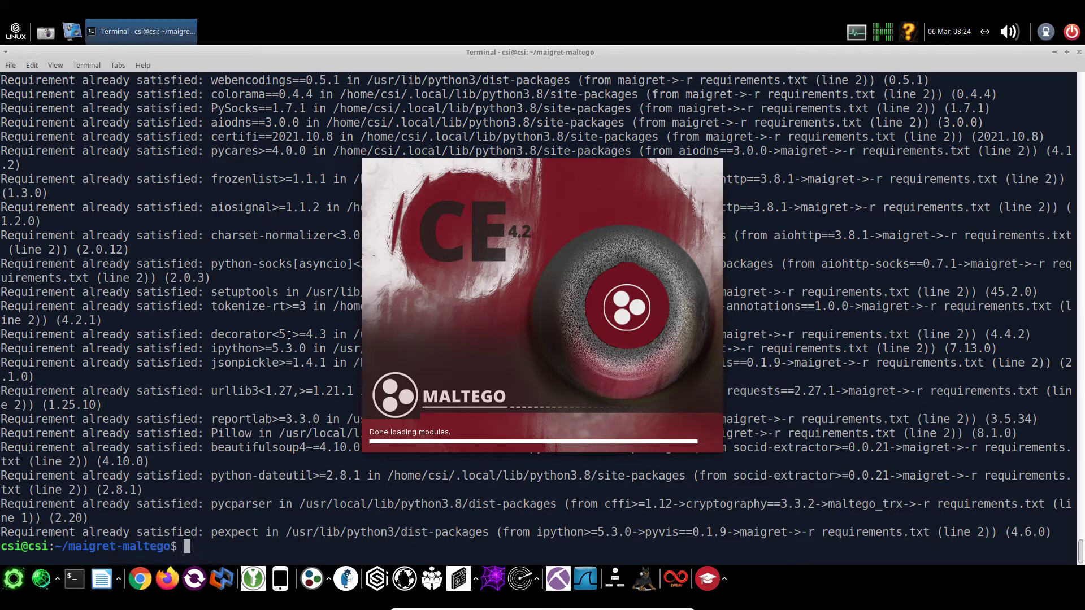
{"action": "right_click", "coordinate": [337, 28]}
{"action": "mouse_move", "coordinate": [379, 116]}
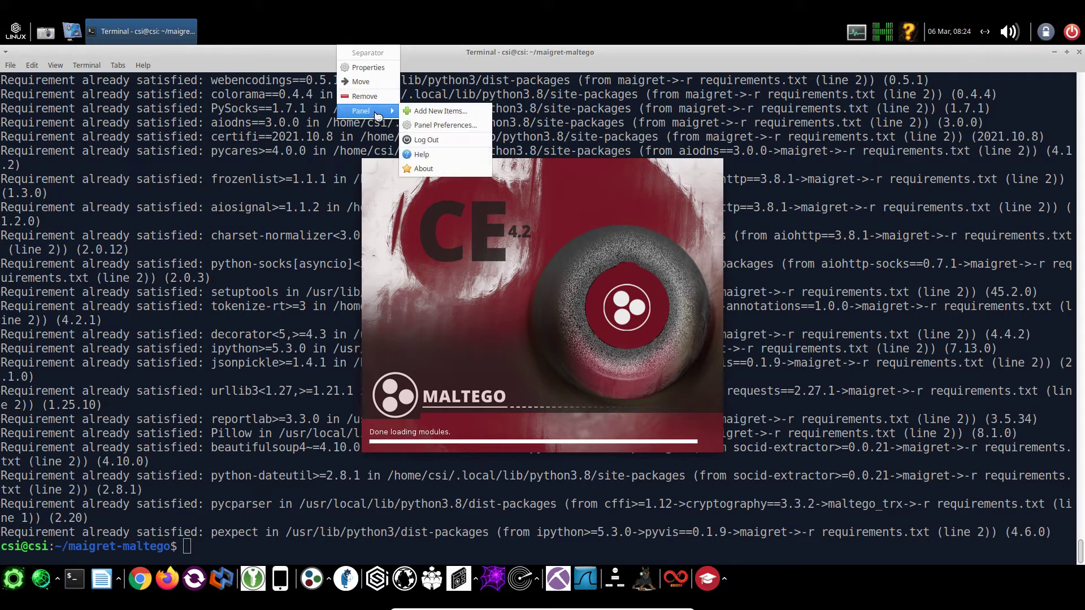
{"action": "left_click", "coordinate": [434, 124]}
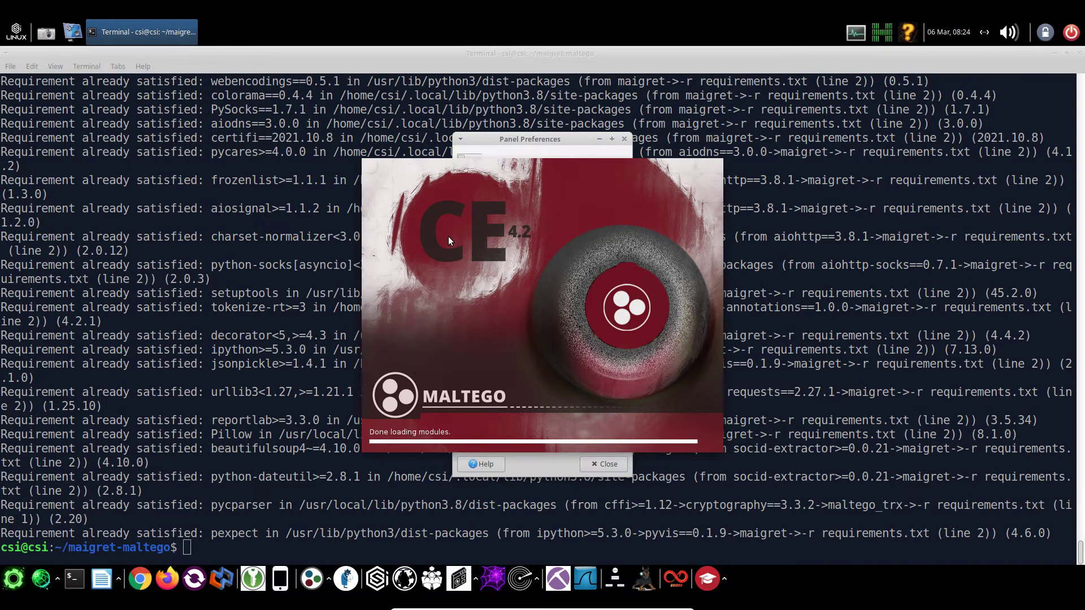
{"action": "left_click_drag", "start_coordinate": [524, 142], "coordinate": [160, 143]}
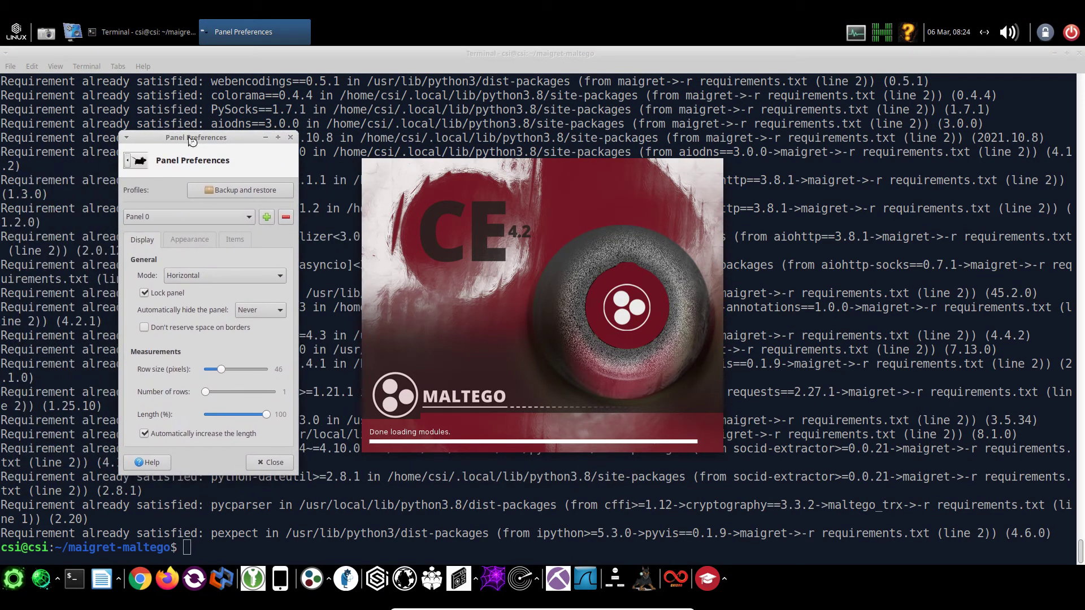
{"action": "left_click", "coordinate": [267, 315]}
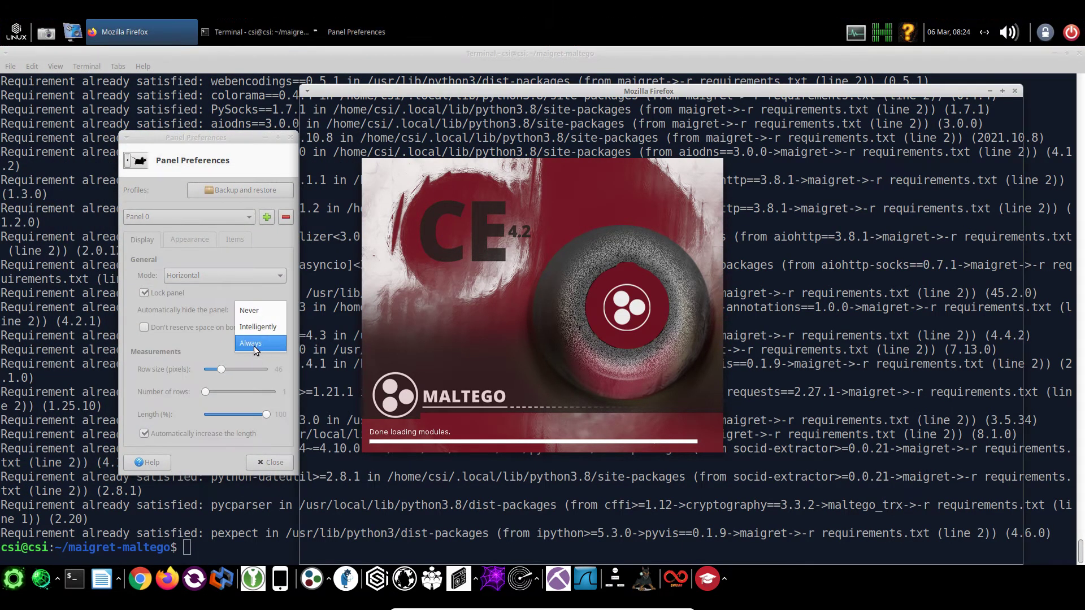
{"action": "left_click", "coordinate": [253, 343]}
{"action": "left_click", "coordinate": [268, 468]}
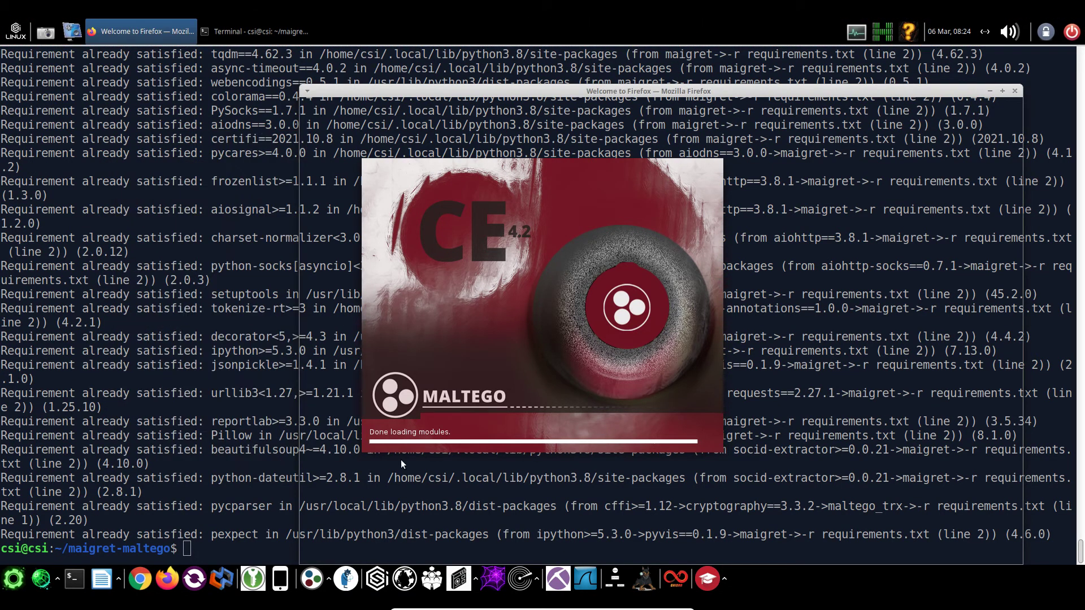
Set the bottom desktop panel to automatically hide Always as well
{"action": "right_click", "coordinate": [785, 579]}
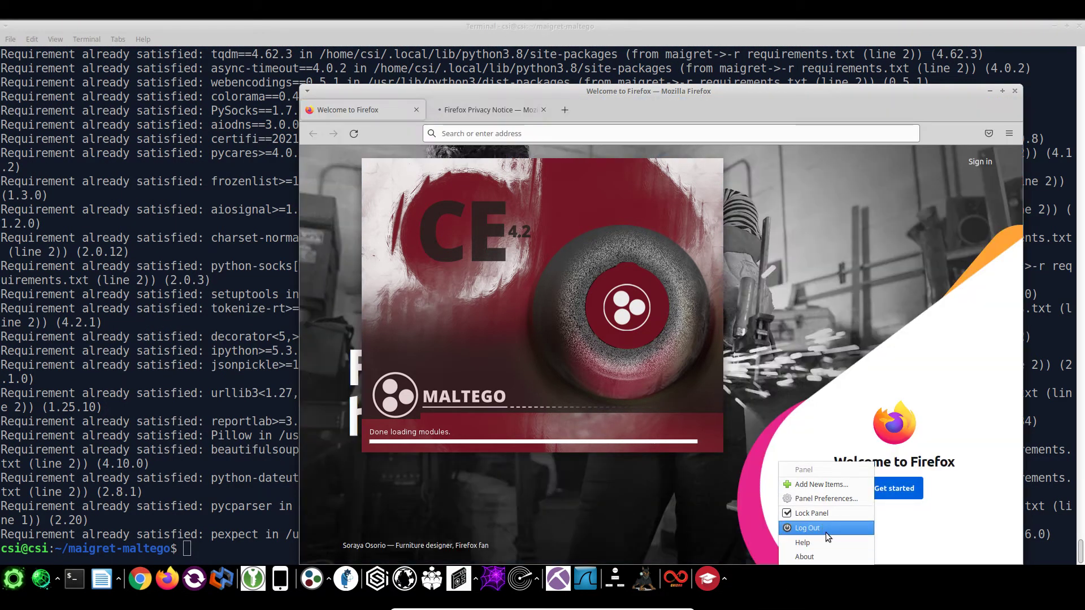
{"action": "left_click", "coordinate": [819, 499]}
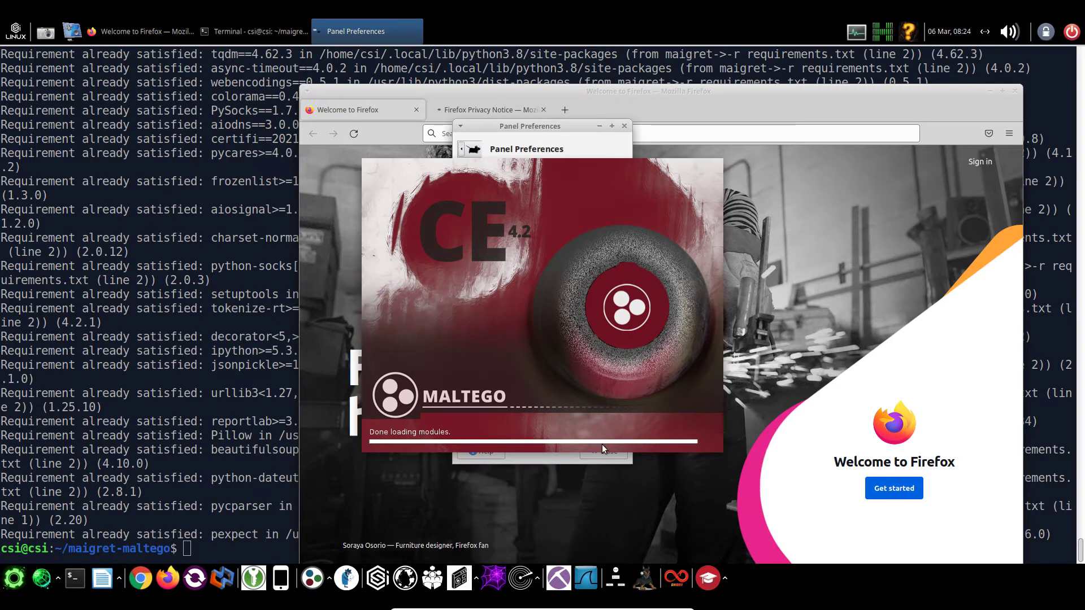
{"action": "left_click_drag", "start_coordinate": [529, 125], "coordinate": [202, 126]}
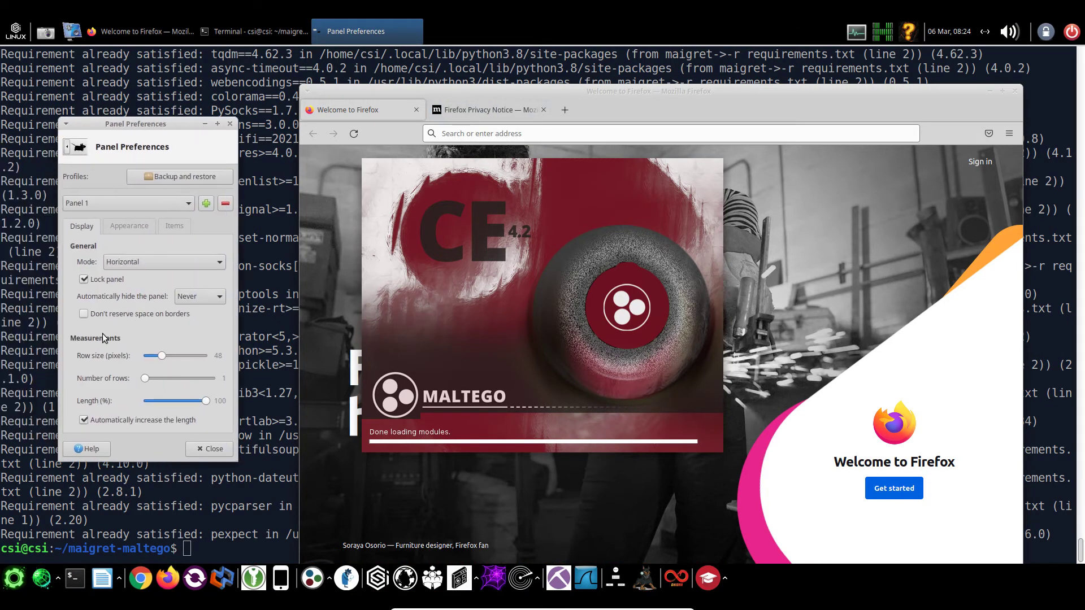
{"action": "left_click", "coordinate": [217, 297]}
{"action": "left_click", "coordinate": [204, 333]}
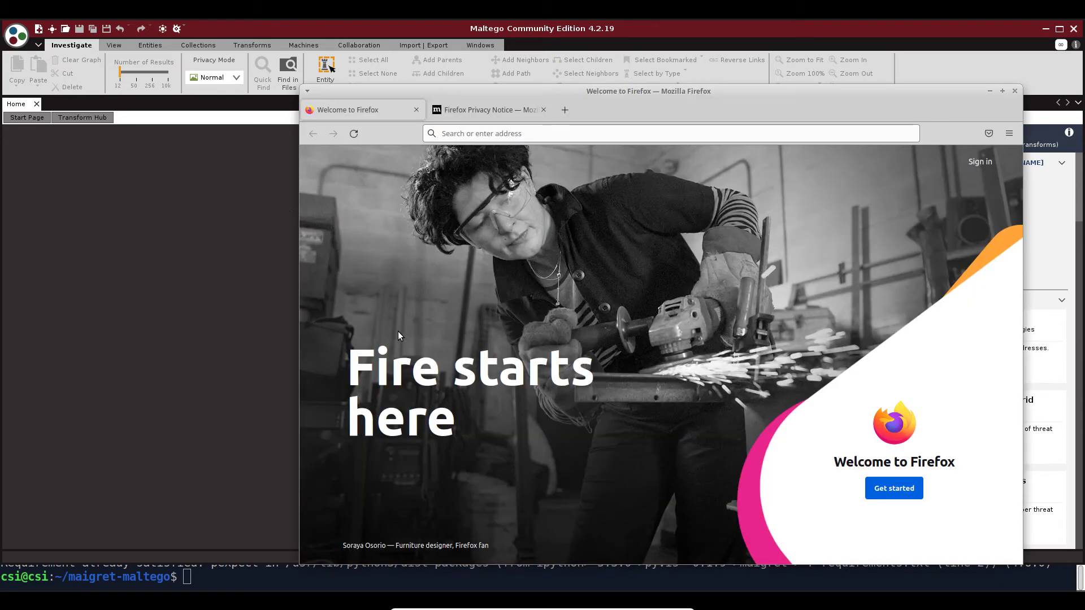
Search the web for 'maigret github' from Firefox's address bar
{"action": "left_click", "coordinate": [1010, 133]}
{"action": "left_click", "coordinate": [930, 260]}
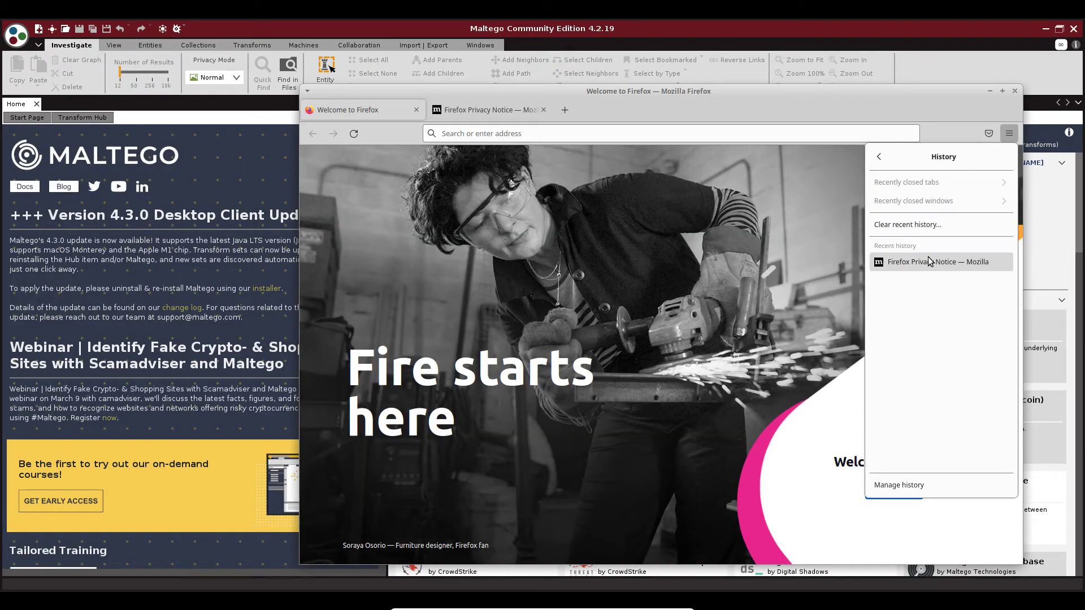
{"action": "left_click", "coordinate": [476, 167]}
{"action": "left_click", "coordinate": [514, 136]}
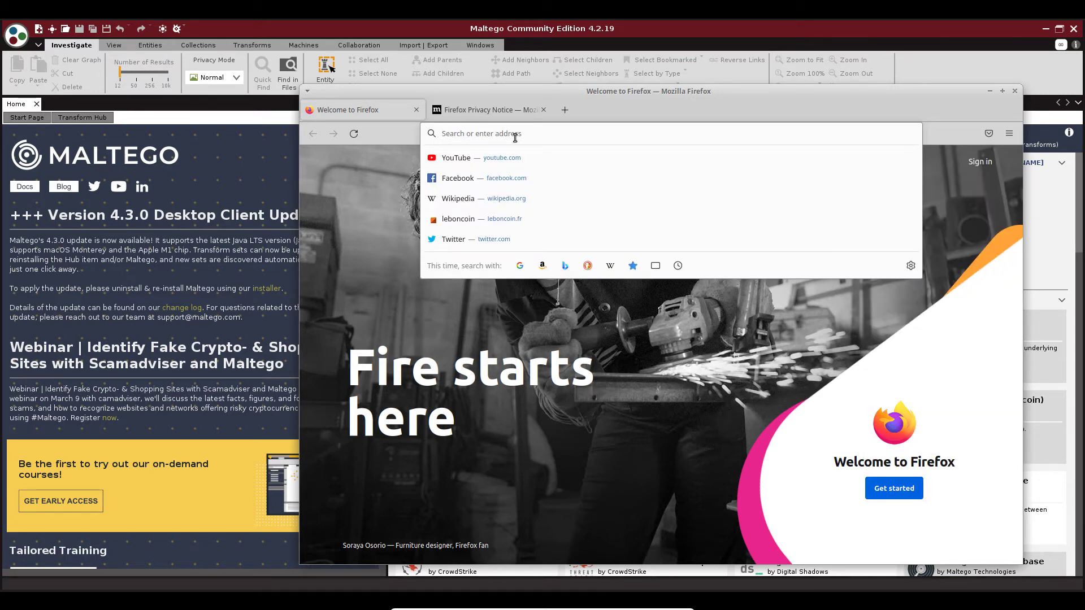
{"action": "type", "text": "maigret"}
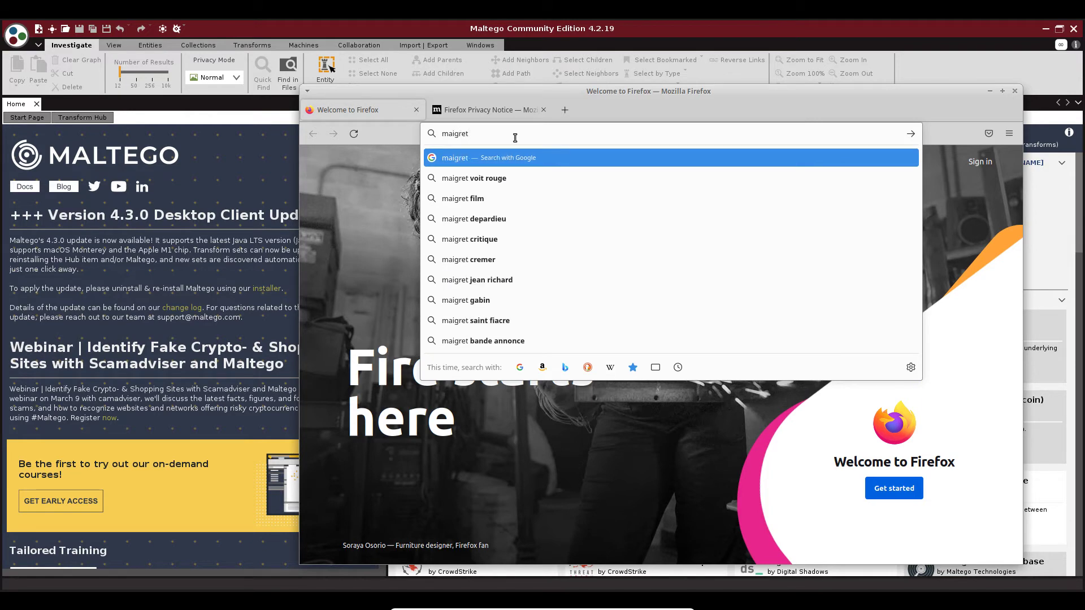
{"action": "type", "text": " github"}
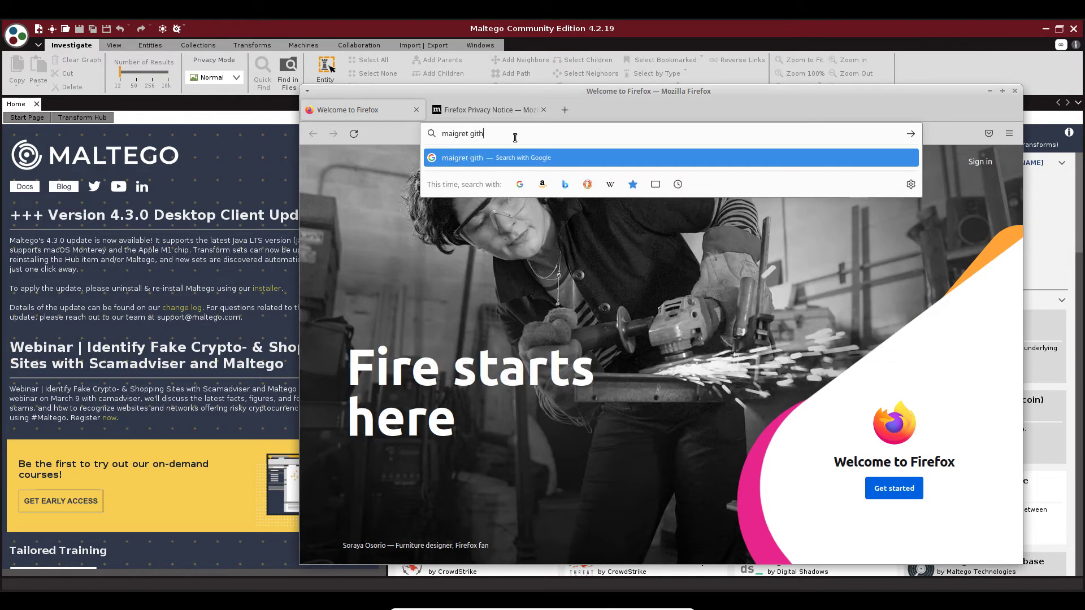
{"action": "key", "text": "Return"}
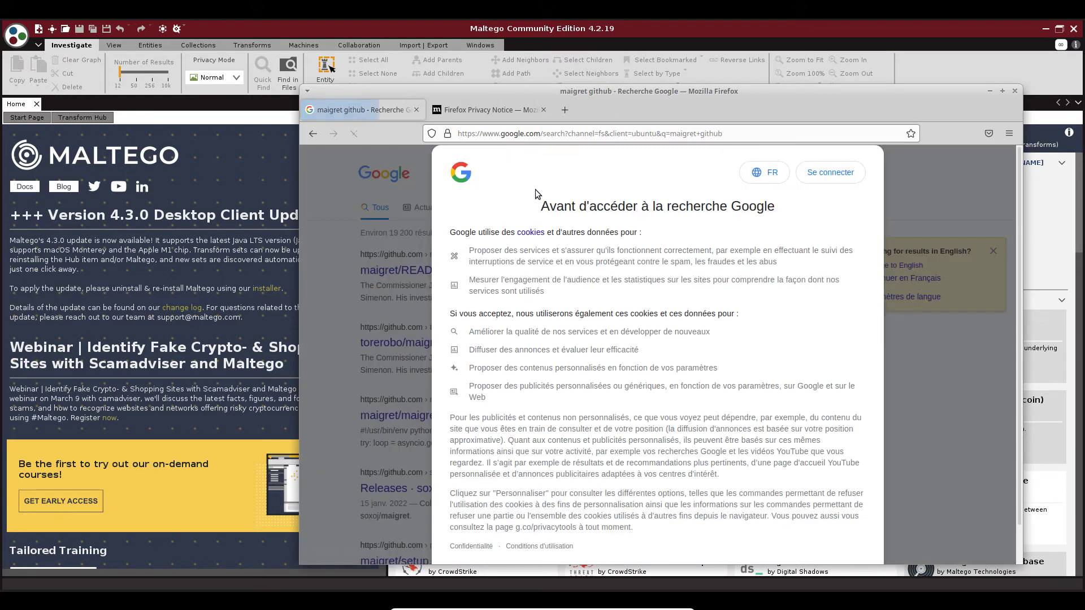
Accept Google's cookies and open the soxoj/maigret README.md result on GitHub
{"action": "scroll", "coordinate": [751, 511], "scroll_direction": "down", "scroll_amount": 2}
{"action": "left_click", "coordinate": [836, 534]}
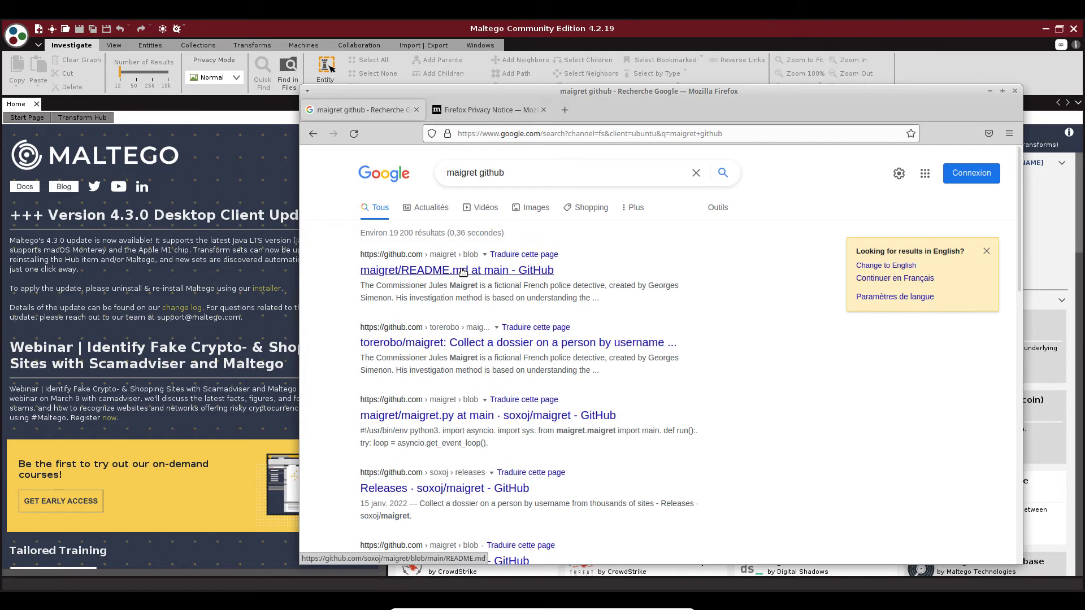
{"action": "left_click", "coordinate": [463, 270]}
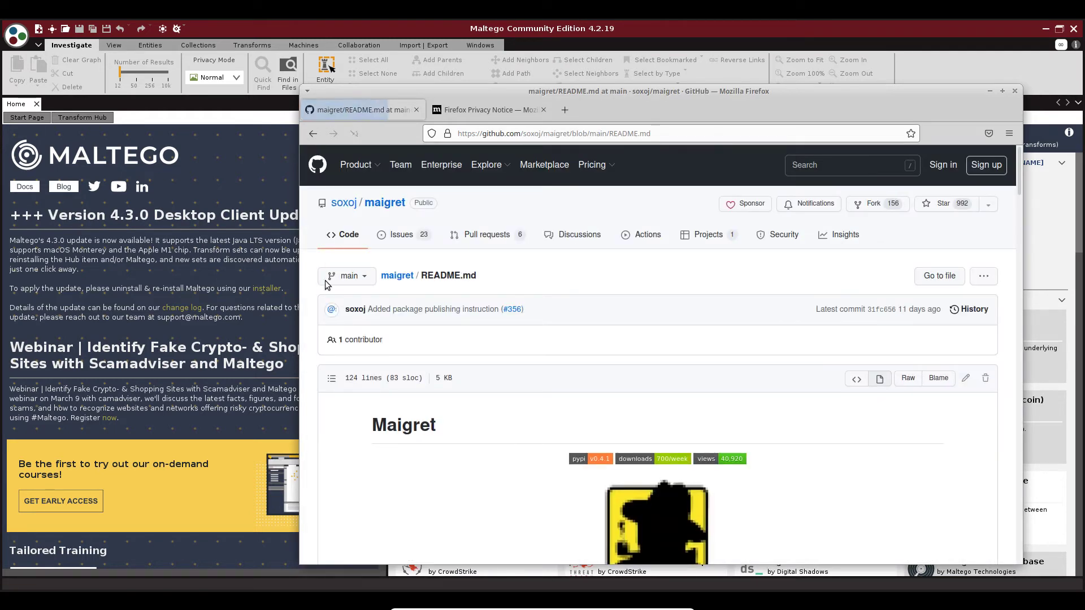
{"action": "mouse_move", "coordinate": [347, 205]}
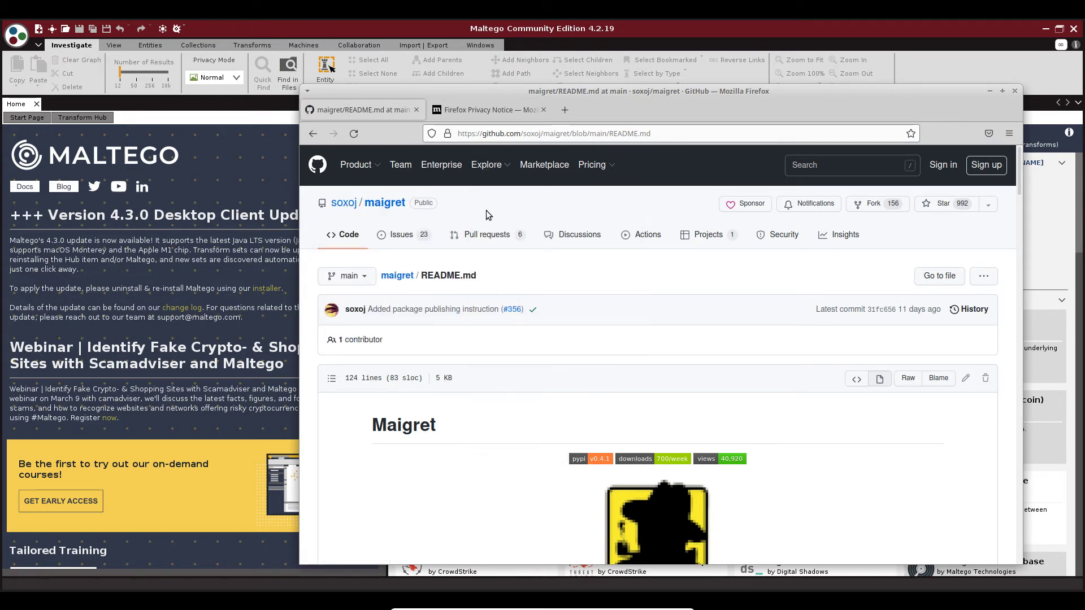
Maximize Firefox, scroll through the maigret README, and look over the repository's Issues list
{"action": "double_click", "coordinate": [577, 90]}
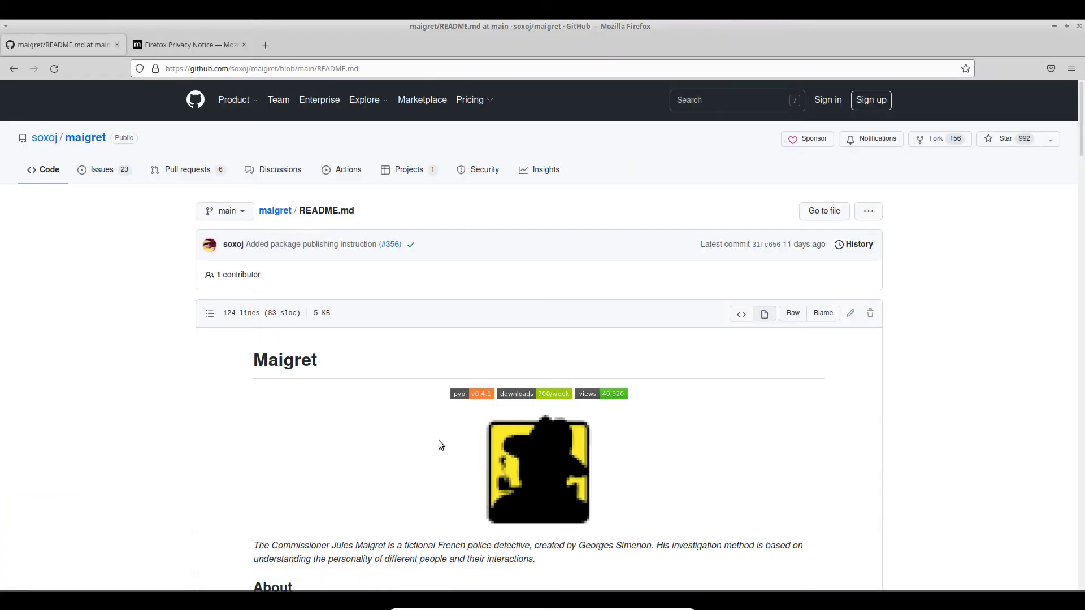
{"action": "scroll", "coordinate": [438, 439], "scroll_direction": "down", "scroll_amount": 10}
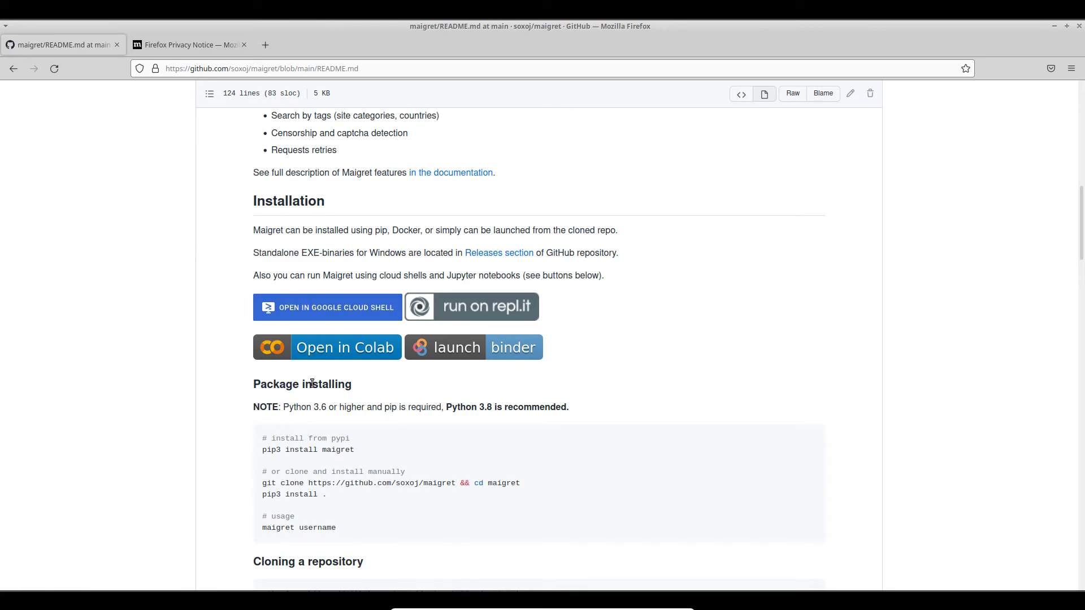
{"action": "scroll", "coordinate": [482, 130], "scroll_direction": "down", "scroll_amount": 5}
{"action": "scroll", "coordinate": [310, 252], "scroll_direction": "down", "scroll_amount": 5}
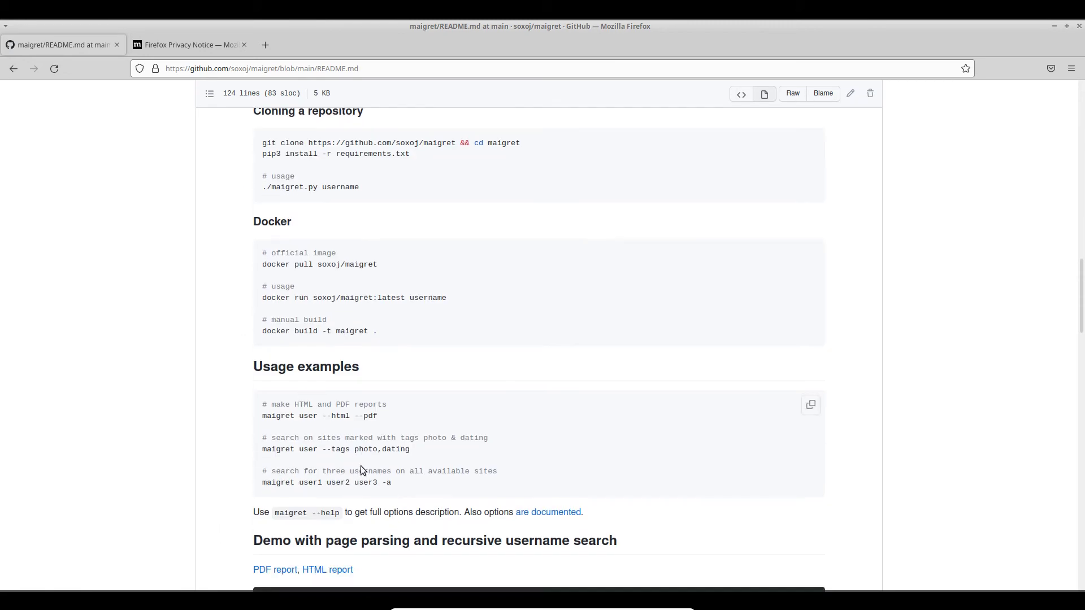
{"action": "scroll", "coordinate": [374, 412], "scroll_direction": "up", "scroll_amount": 20}
{"action": "scroll", "coordinate": [311, 272], "scroll_direction": "up", "scroll_amount": 3}
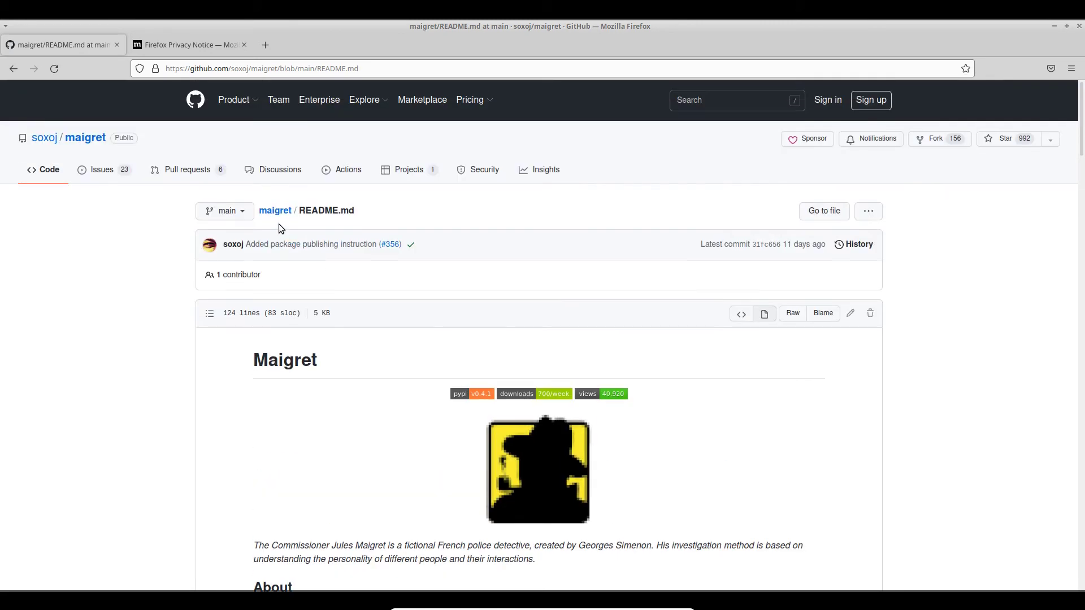
{"action": "left_click", "coordinate": [99, 170]}
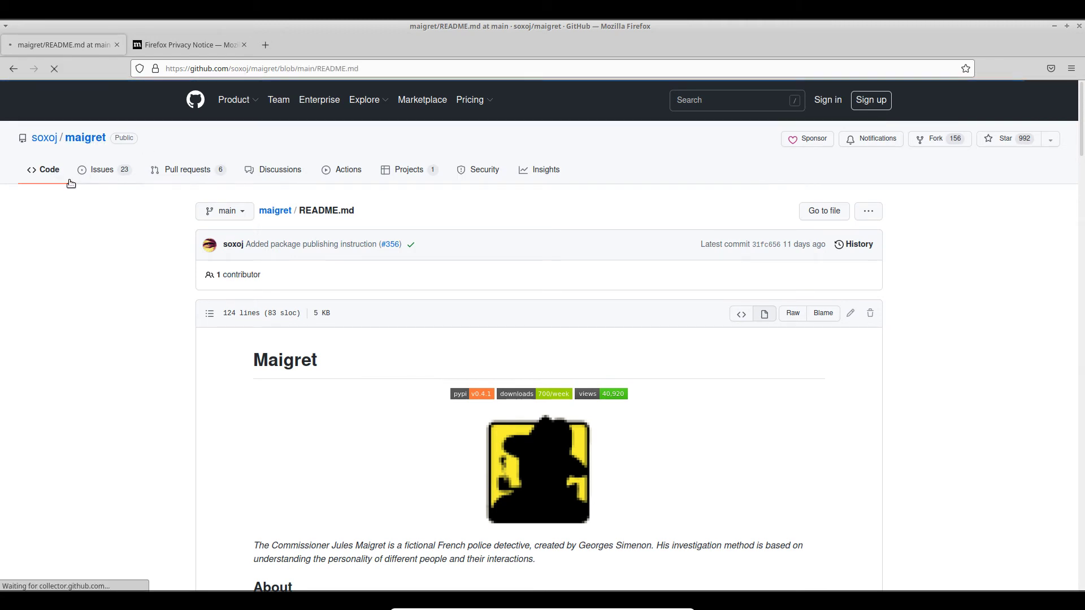
{"action": "scroll", "coordinate": [414, 314], "scroll_direction": "down", "scroll_amount": 2}
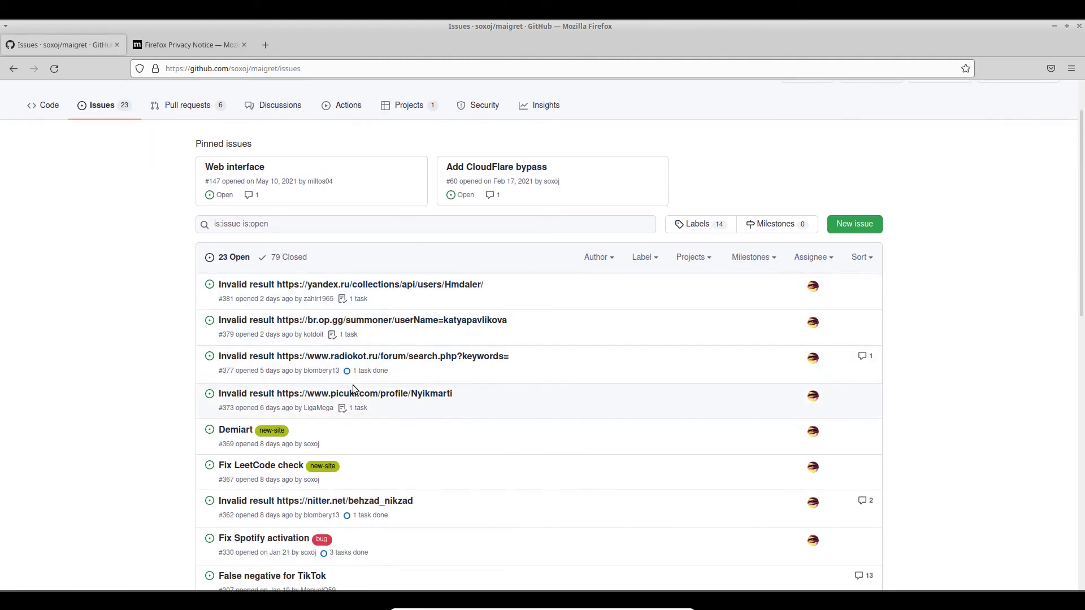
{"action": "scroll", "coordinate": [213, 279], "scroll_direction": "up", "scroll_amount": 2}
Browse the repository author's GitHub profile, then switch back to Maltego
{"action": "left_click", "coordinate": [52, 141]}
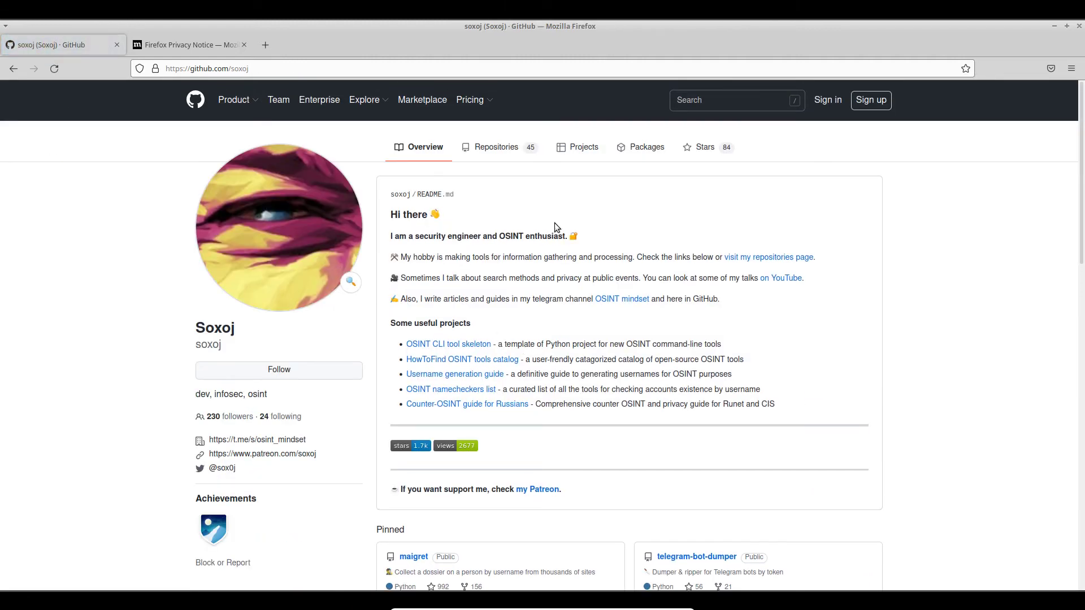
{"action": "scroll", "coordinate": [472, 367], "scroll_direction": "down", "scroll_amount": 5}
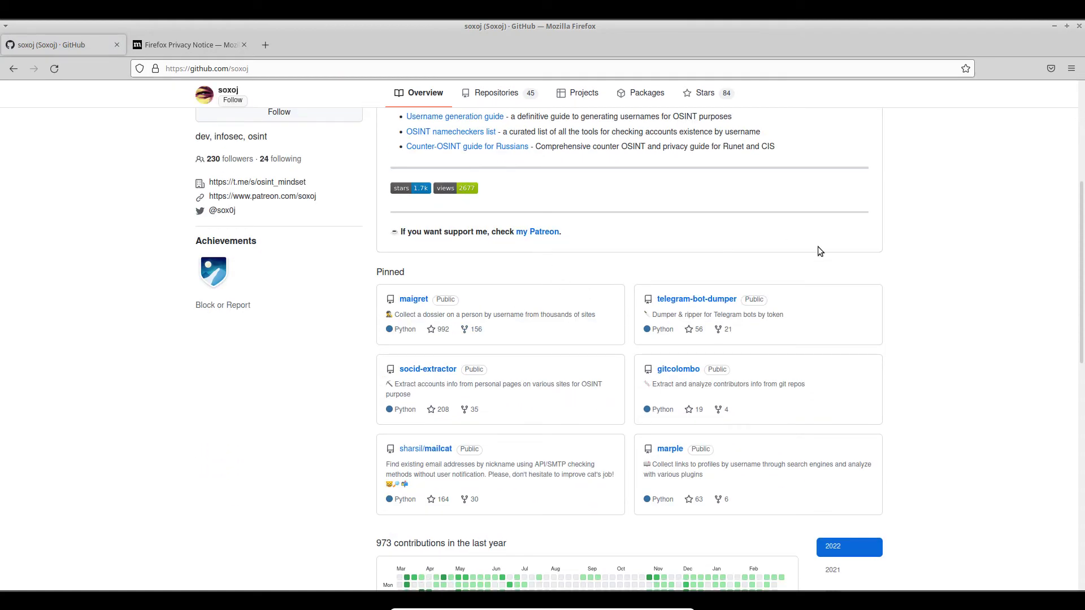
{"action": "scroll", "coordinate": [580, 355], "scroll_direction": "down", "scroll_amount": 2}
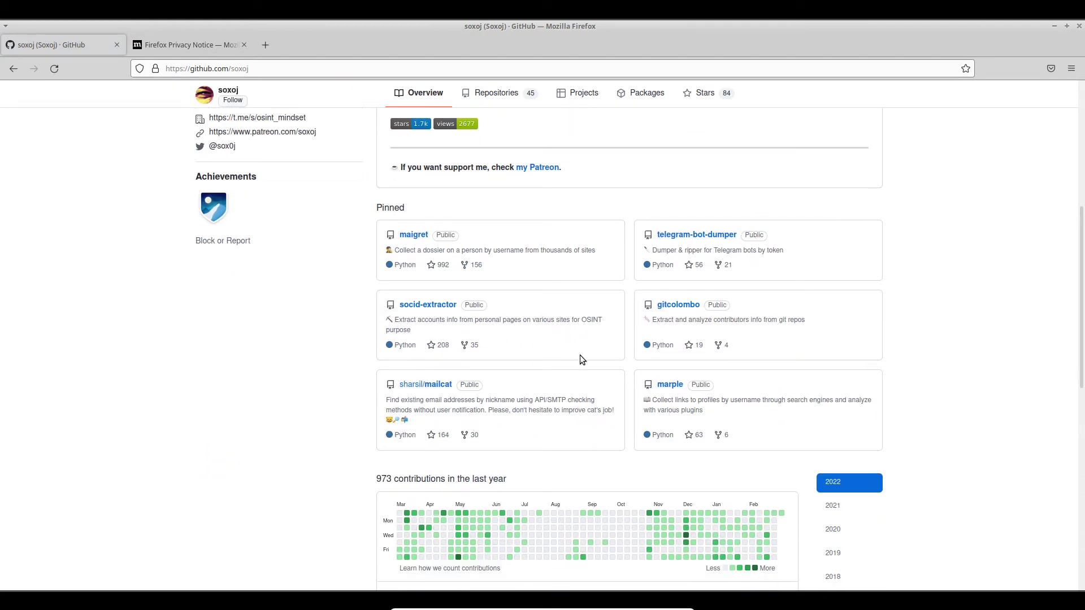
{"action": "scroll", "coordinate": [579, 359], "scroll_direction": "down", "scroll_amount": 1}
{"action": "scroll", "coordinate": [577, 362], "scroll_direction": "down", "scroll_amount": 1}
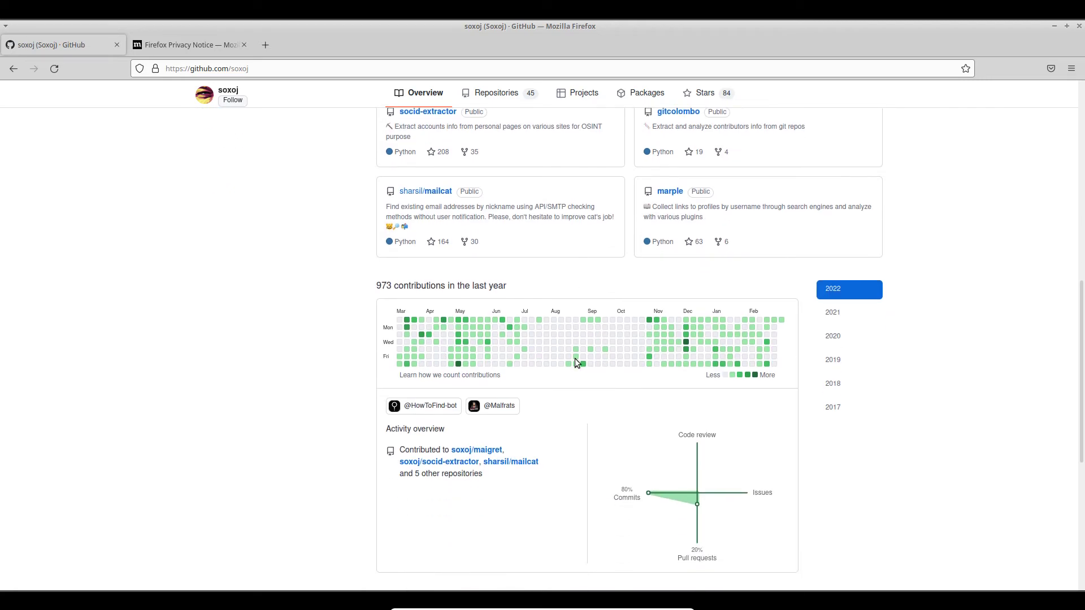
{"action": "scroll", "coordinate": [539, 474], "scroll_direction": "up", "scroll_amount": 9}
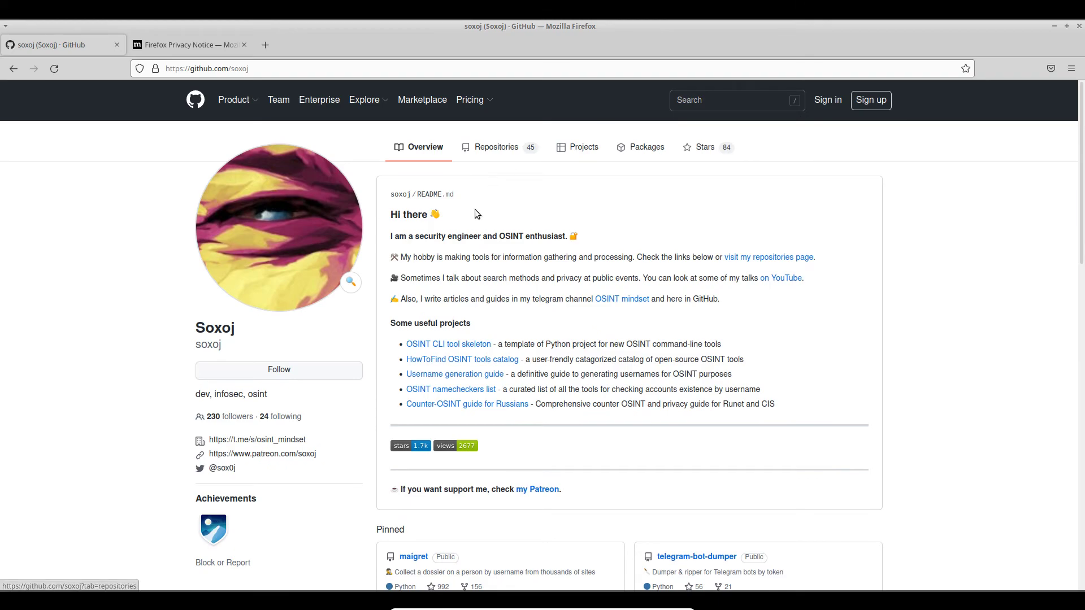
{"action": "key", "text": "alt+Tab"}
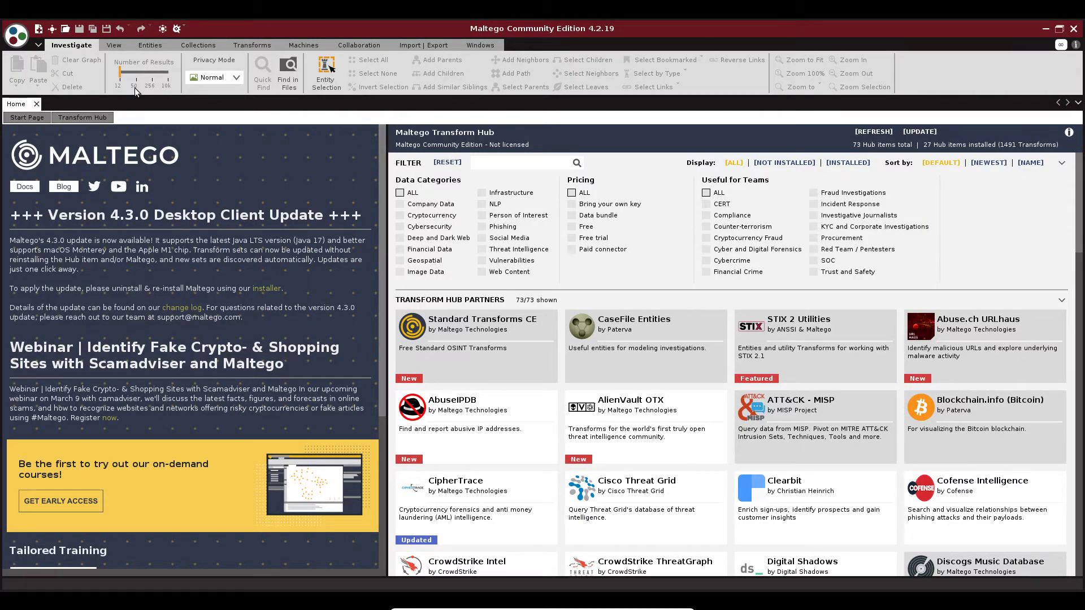
In Transform Manager, filter by 'maigre' and select the Maigret recherche par Nom transform
{"action": "left_click", "coordinate": [249, 47]}
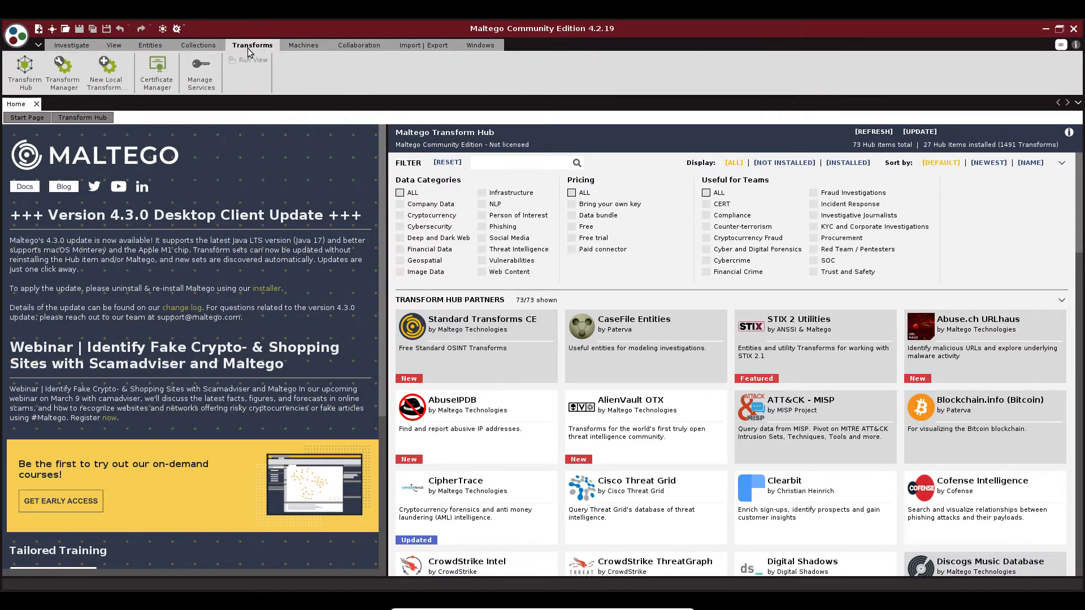
{"action": "left_click", "coordinate": [62, 73]}
{"action": "left_click", "coordinate": [700, 117]}
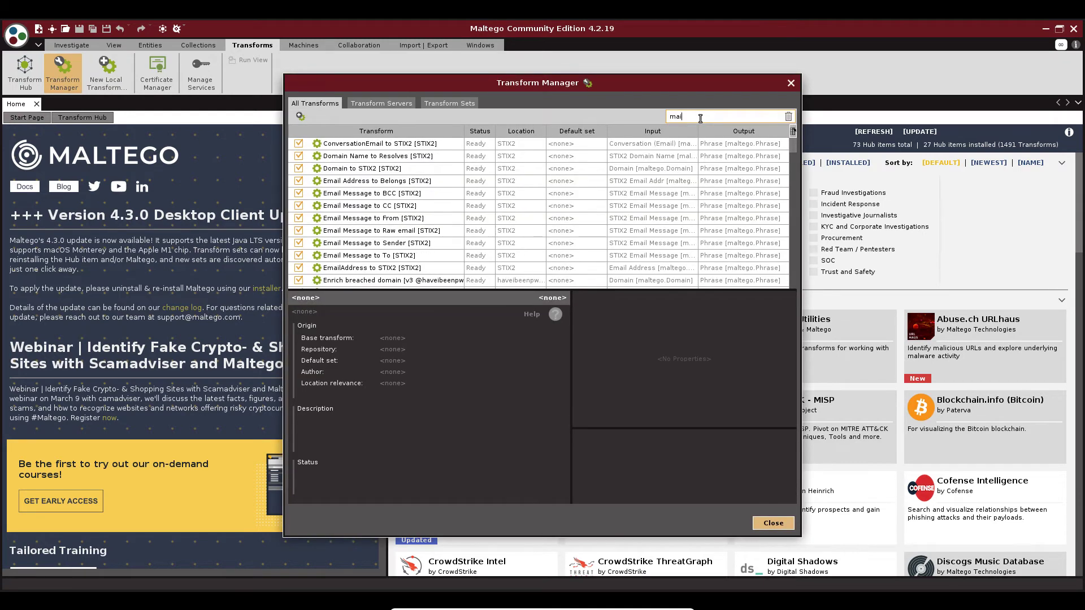
{"action": "type", "text": "maigr"}
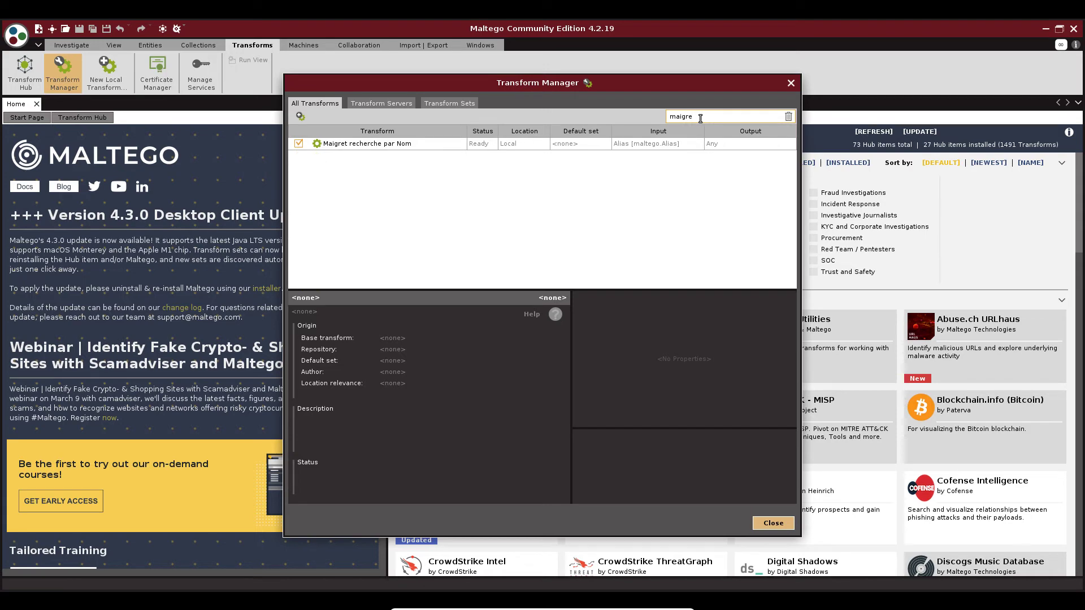
{"action": "type", "text": "e"}
{"action": "left_click", "coordinate": [402, 146]}
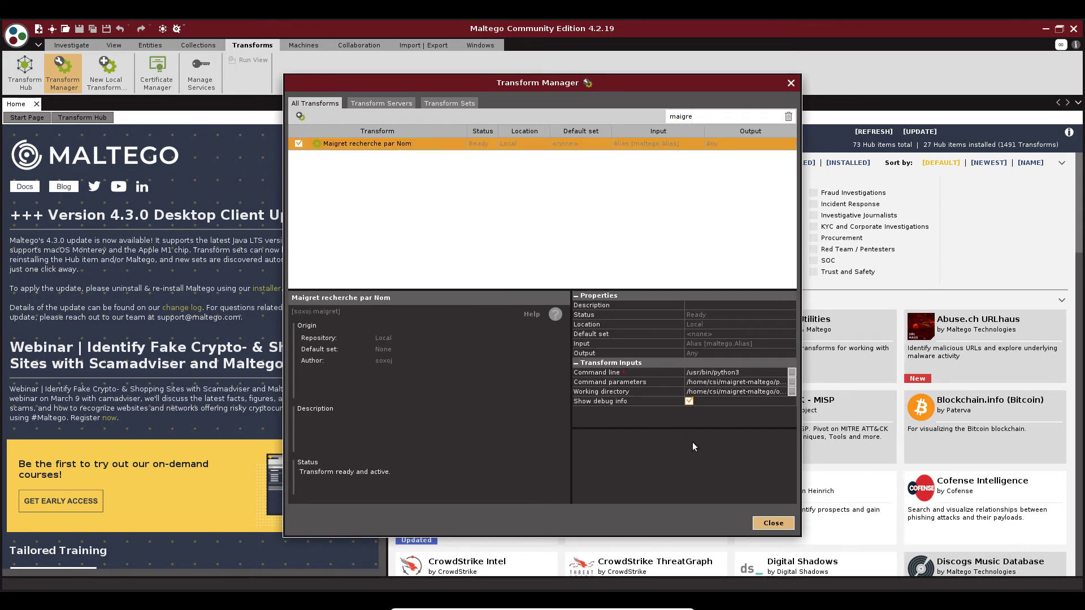
Inspect the transform's python3 command line and project.py parameters without changing them
{"action": "left_click", "coordinate": [792, 372]}
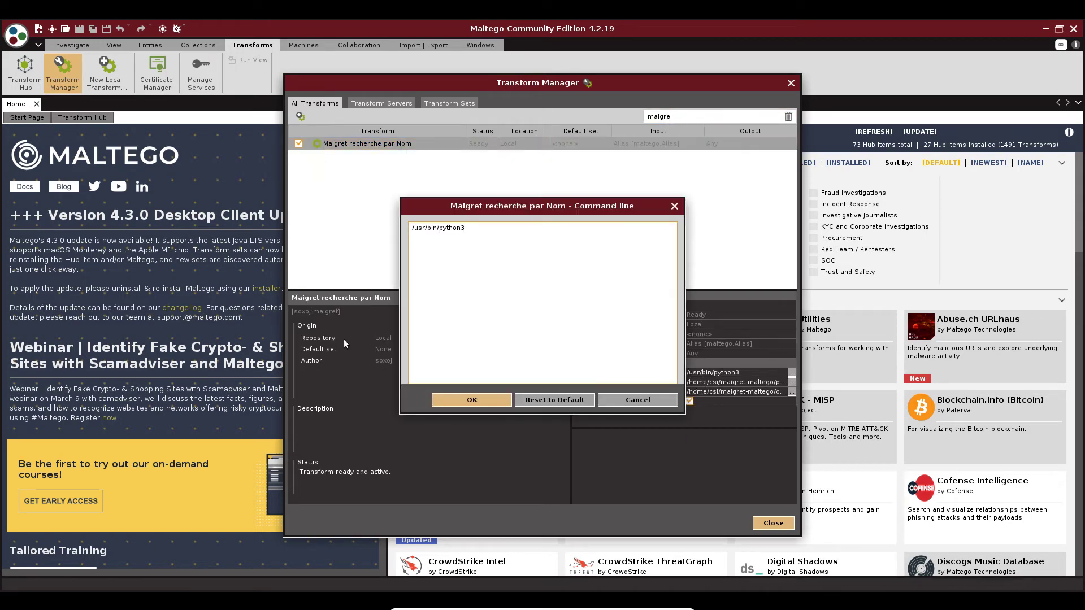
{"action": "left_click_drag", "start_coordinate": [486, 238], "coordinate": [220, 223]}
{"action": "left_click", "coordinate": [483, 402]}
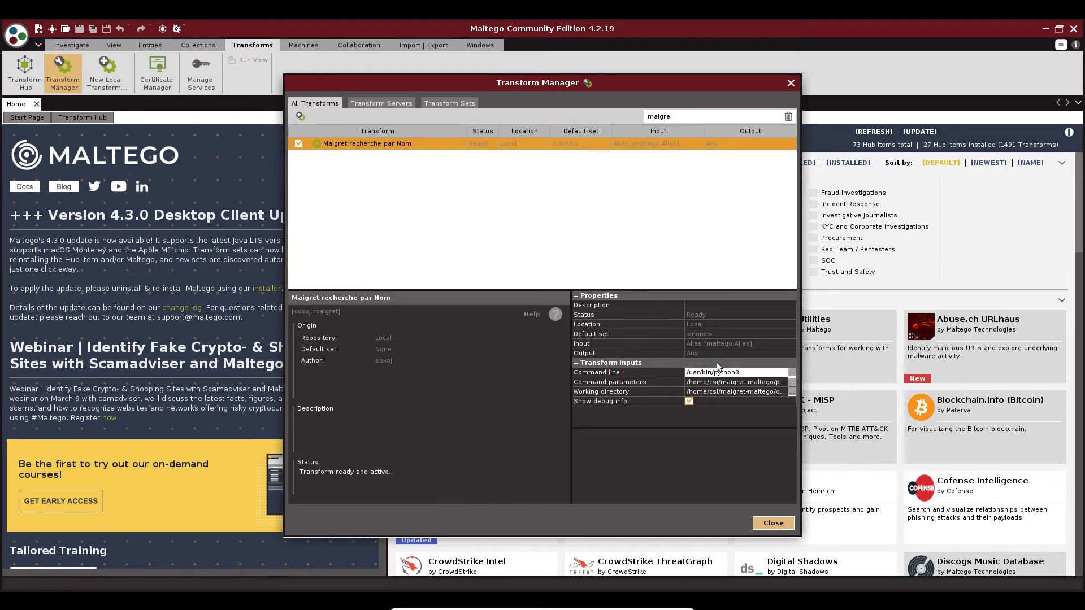
{"action": "left_click", "coordinate": [620, 384]}
{"action": "left_click", "coordinate": [791, 382]}
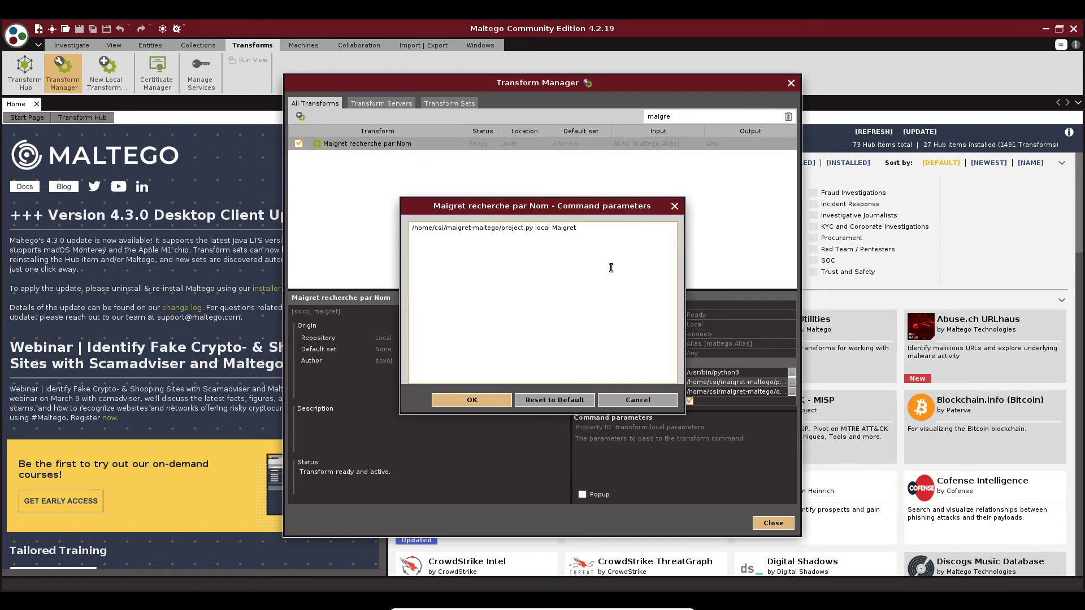
{"action": "left_click_drag", "start_coordinate": [577, 227], "coordinate": [351, 221]}
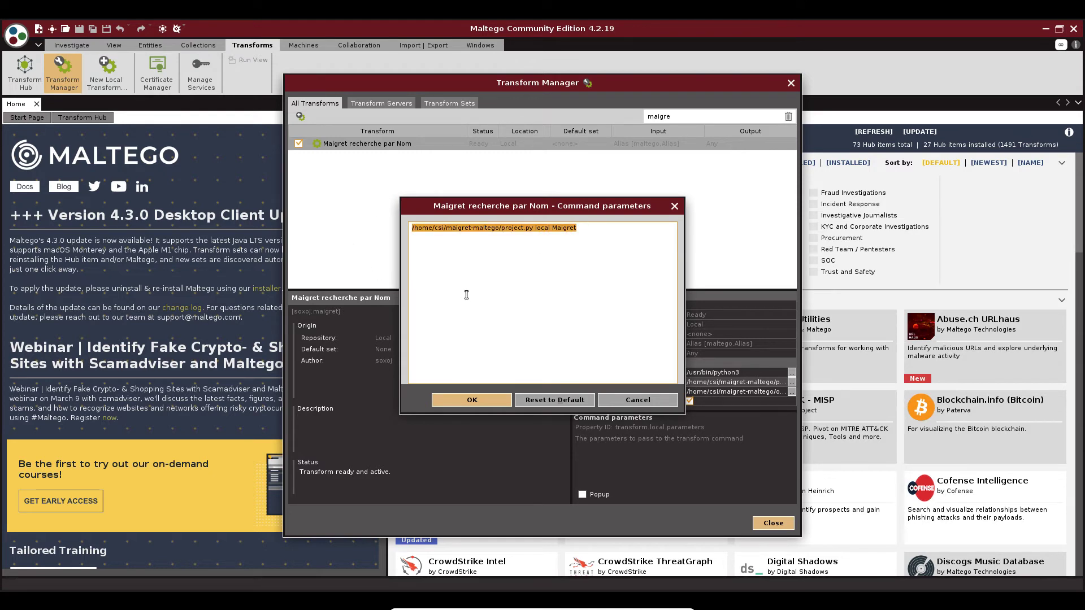
{"action": "left_click", "coordinate": [519, 261]}
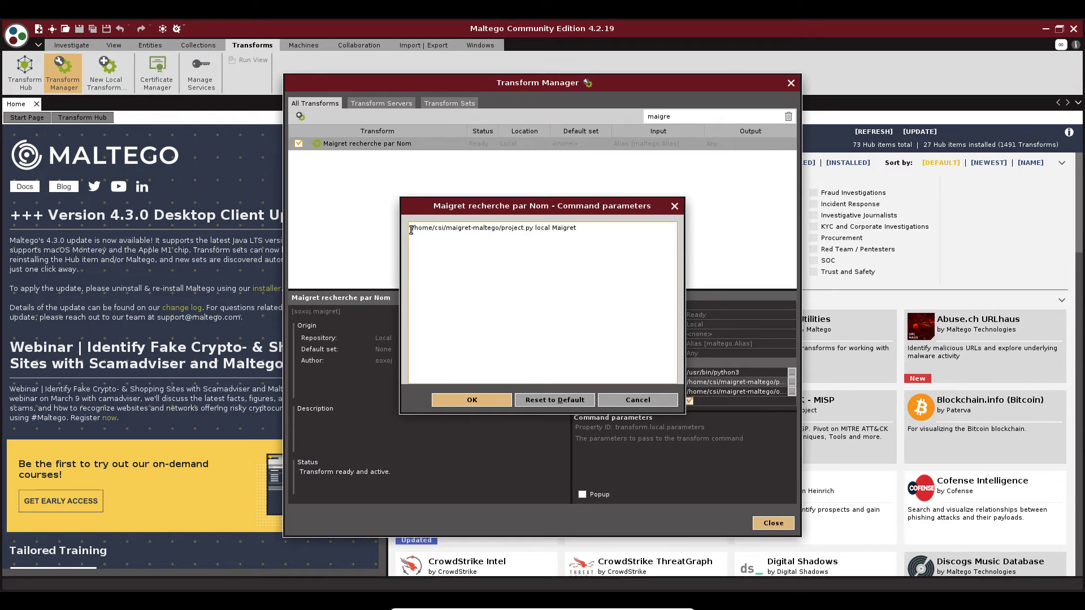
{"action": "left_click_drag", "start_coordinate": [411, 229], "coordinate": [505, 232]}
{"action": "left_click", "coordinate": [524, 238]}
{"action": "left_click_drag", "start_coordinate": [502, 228], "coordinate": [584, 231]}
{"action": "left_click", "coordinate": [545, 231]}
{"action": "left_click", "coordinate": [505, 405]}
Confirm the working directory is the maigret-maltego output folder and close Transform Manager
{"action": "left_click", "coordinate": [730, 392]}
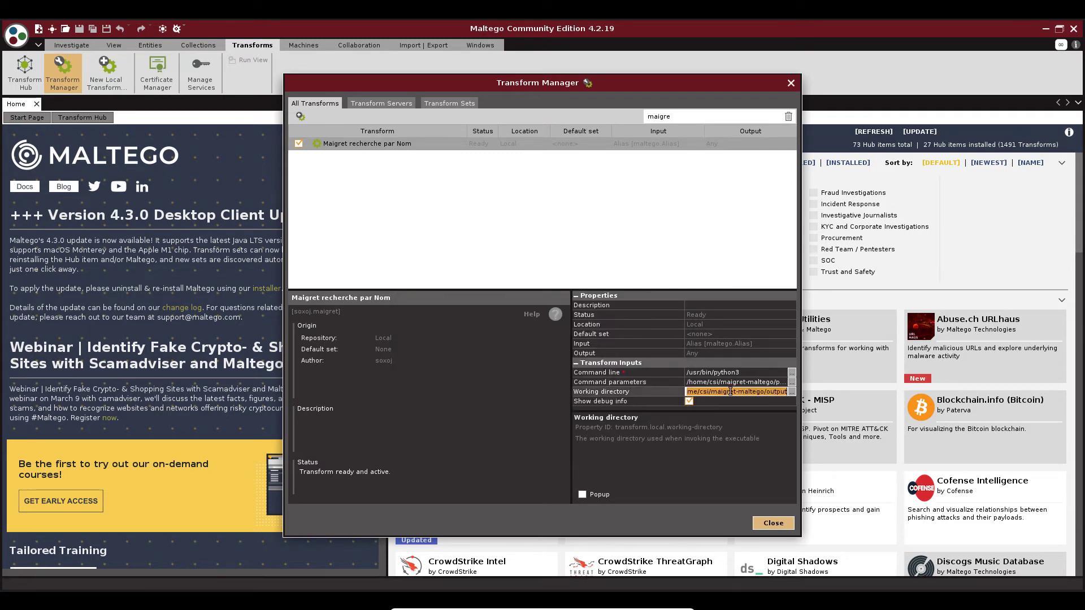
{"action": "left_click", "coordinate": [792, 392]}
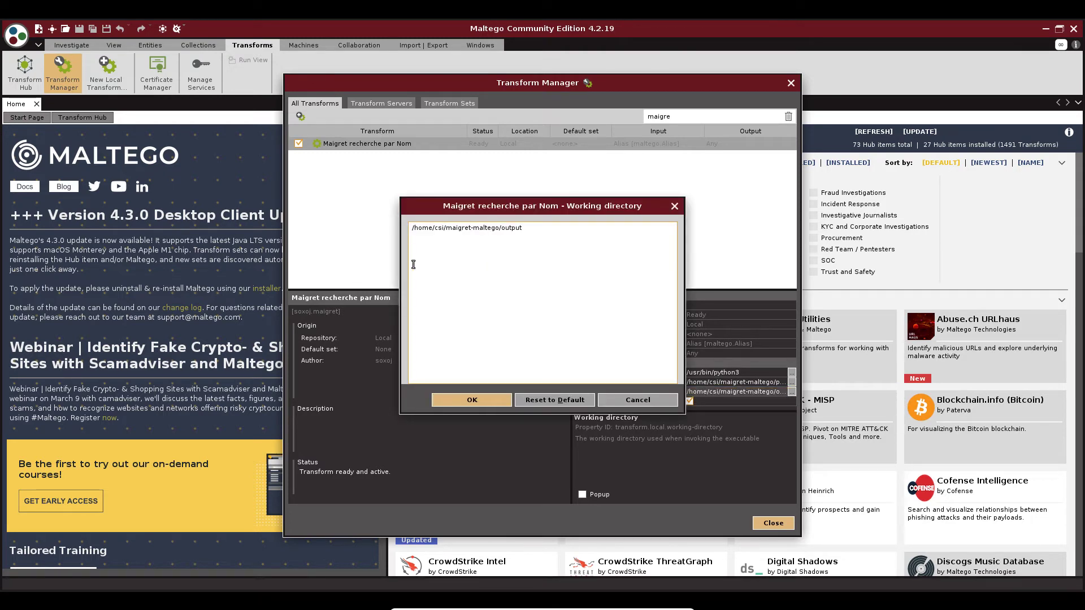
{"action": "left_click_drag", "start_coordinate": [499, 228], "coordinate": [567, 229]}
{"action": "left_click", "coordinate": [488, 406]}
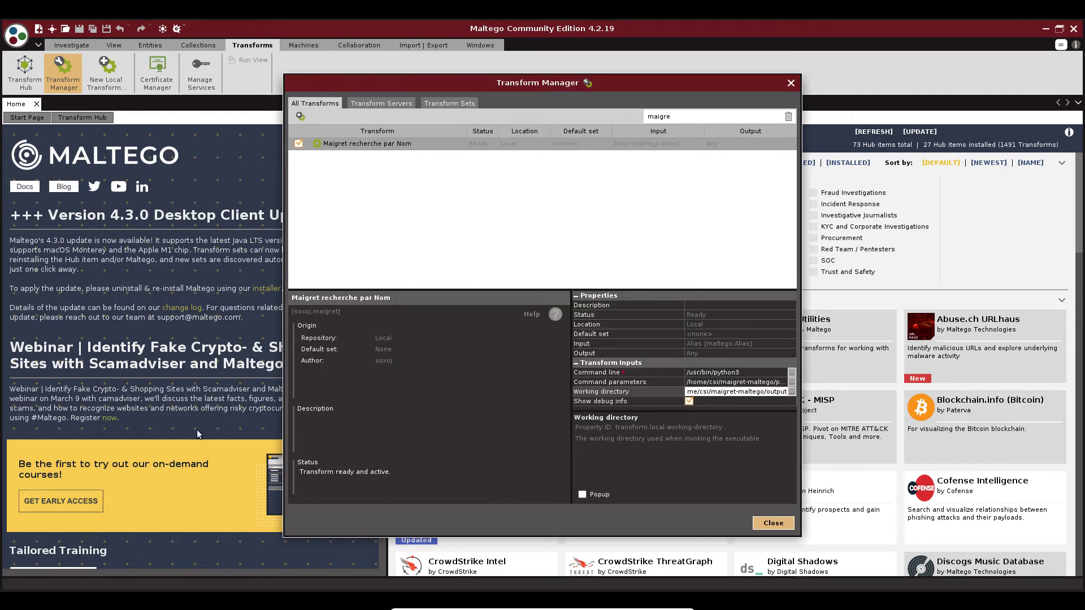
{"action": "left_click", "coordinate": [773, 524]}
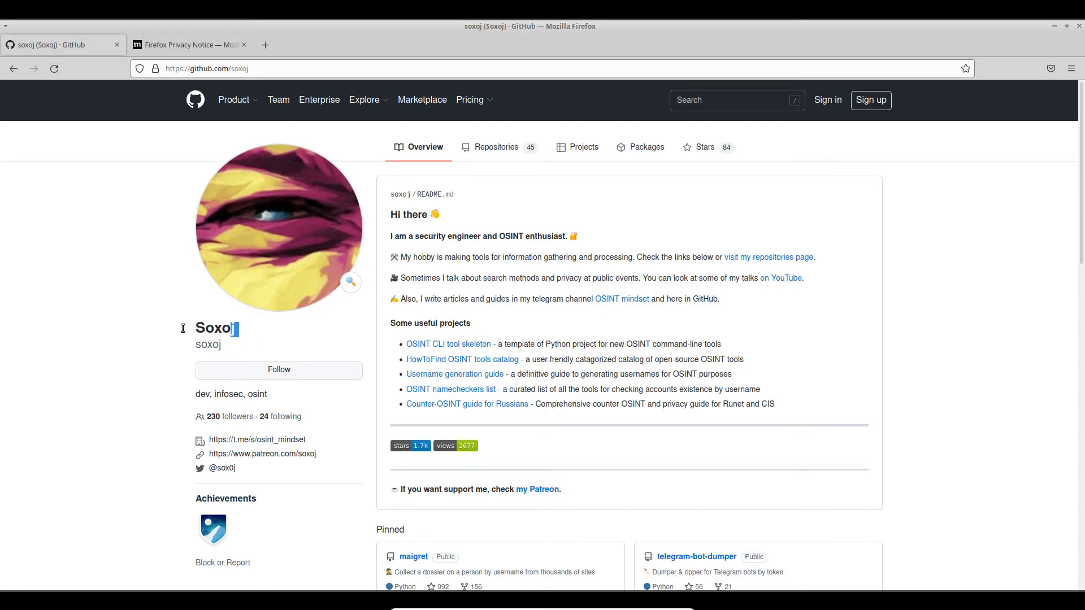
Select the name Soxoj under the avatar on the GitHub profile
{"action": "left_click_drag", "start_coordinate": [183, 328], "coordinate": [151, 344]}
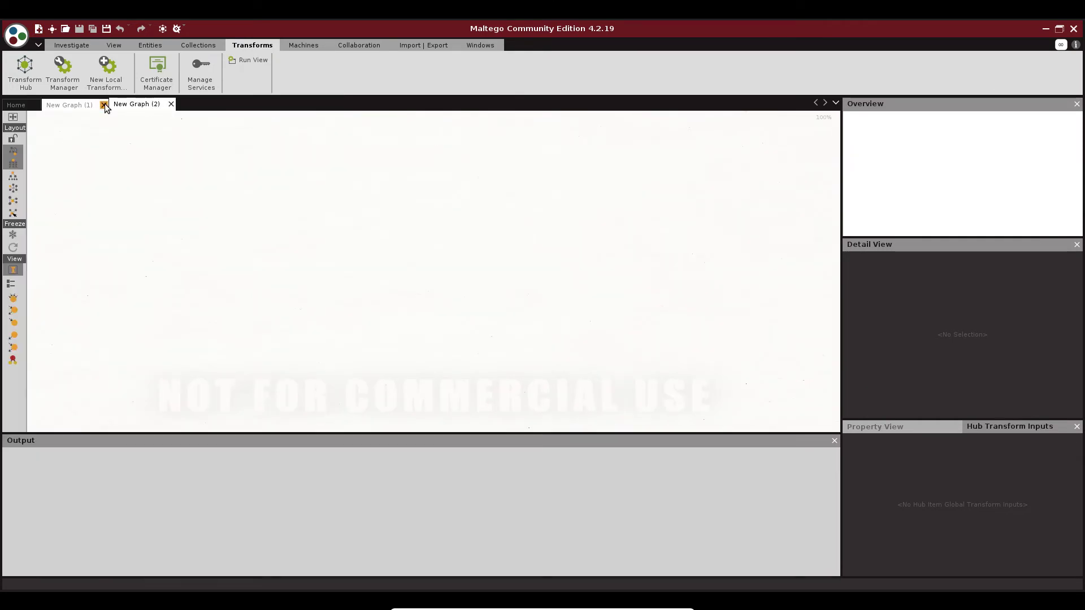
Close both extra graph tabs, briefly opening and dismissing View > Manage View in between
{"action": "left_click", "coordinate": [106, 106]}
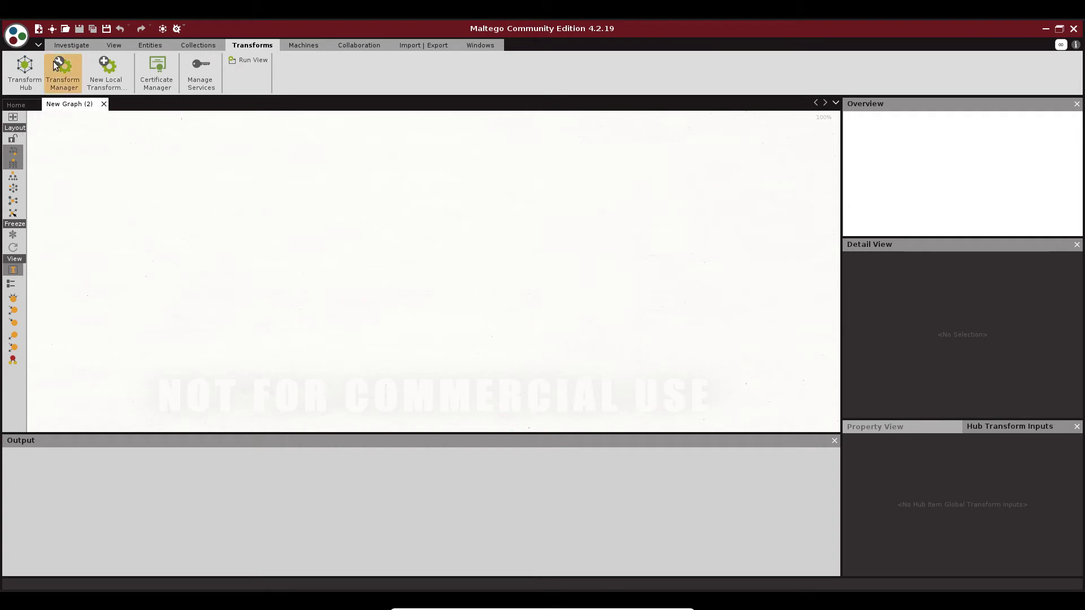
{"action": "left_click", "coordinate": [114, 46]}
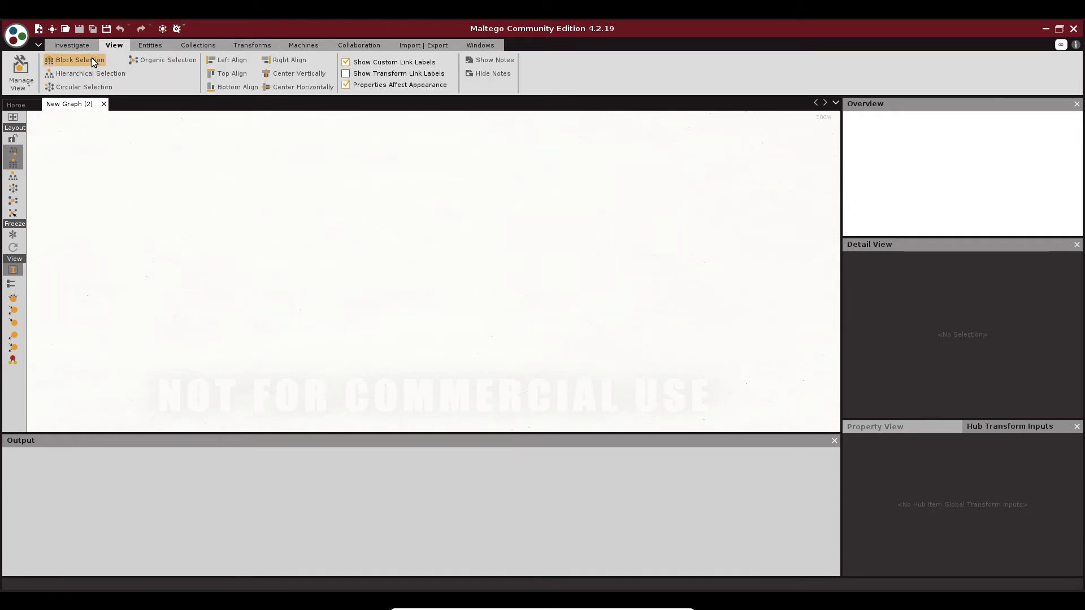
{"action": "left_click", "coordinate": [21, 72]}
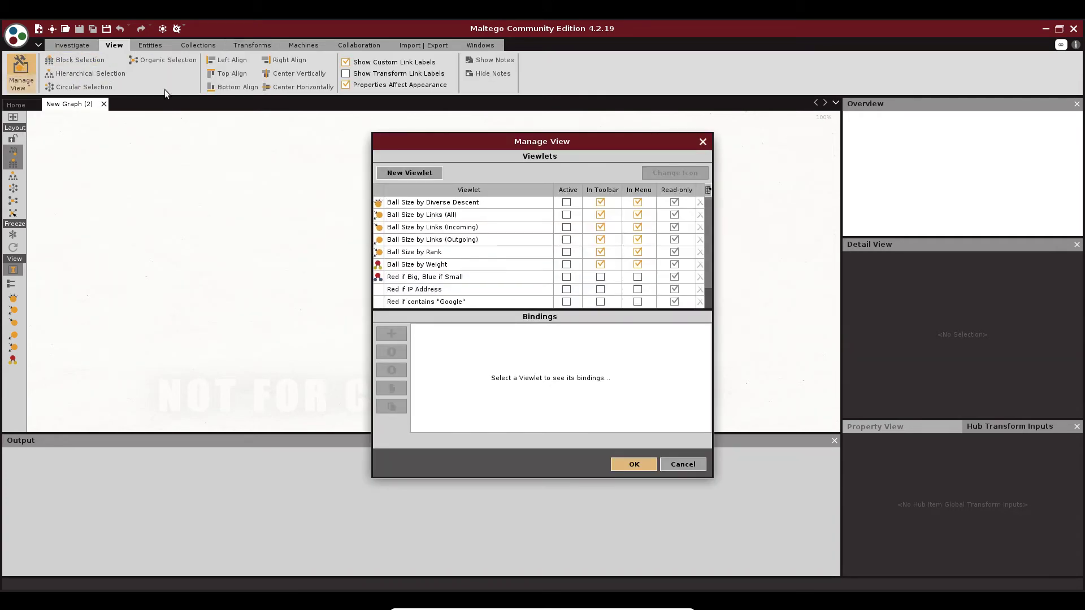
{"action": "left_click", "coordinate": [622, 461]}
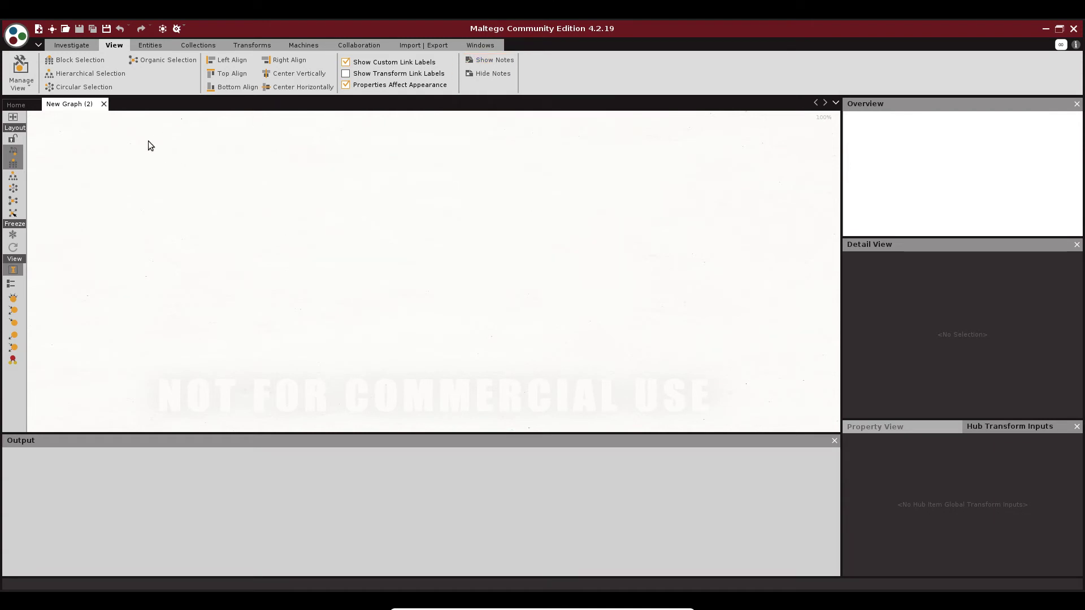
{"action": "left_click", "coordinate": [103, 104]}
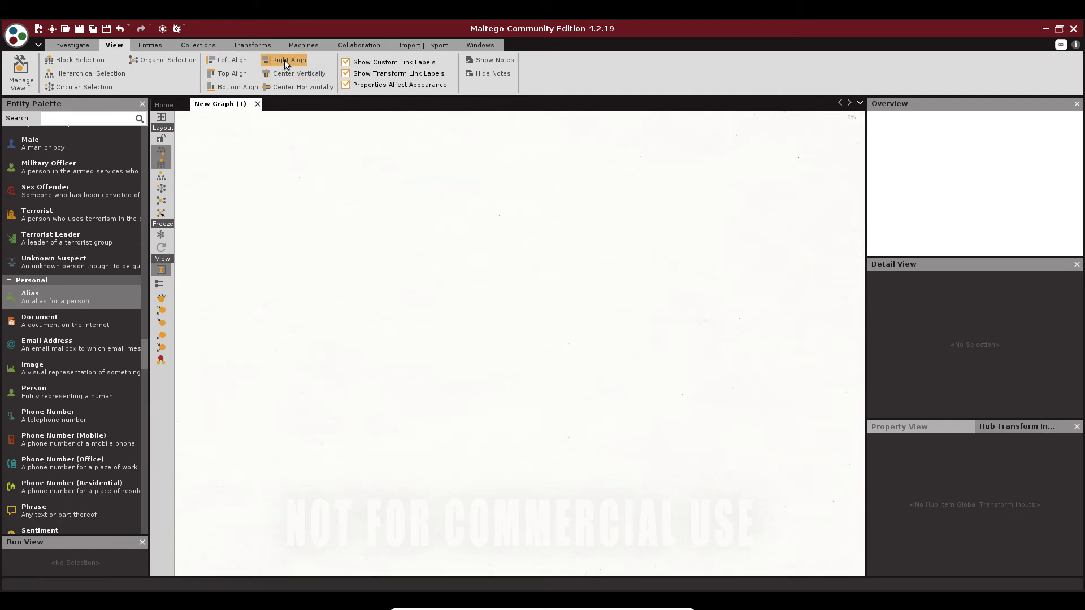
Drop an Alias entity onto the graph and relabel it Soxoj from the pasted profile text
{"action": "left_click_drag", "start_coordinate": [87, 296], "coordinate": [480, 276]}
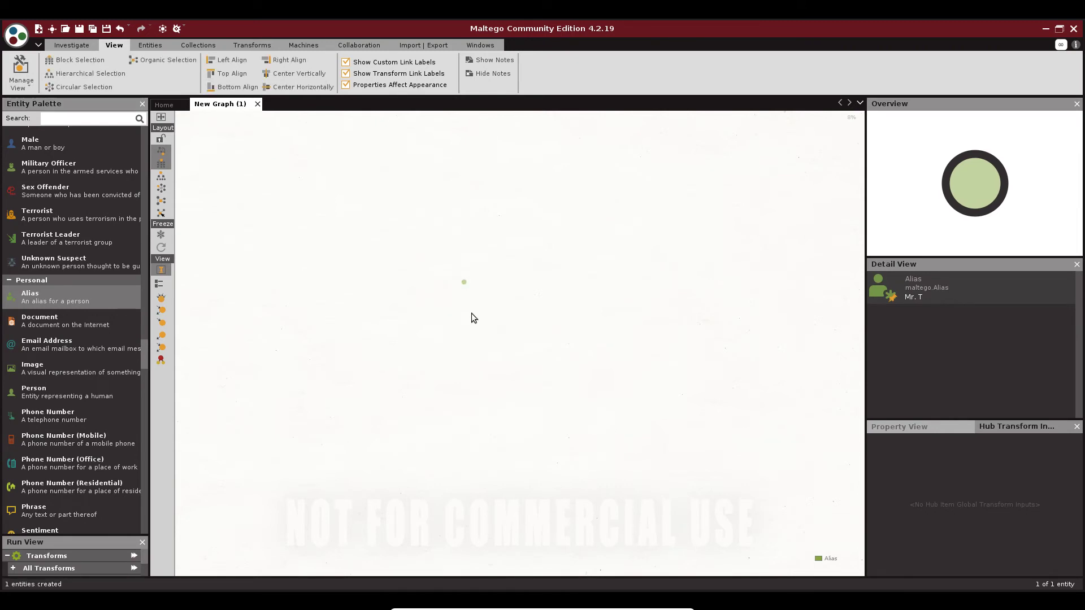
{"action": "scroll", "coordinate": [469, 282], "scroll_direction": "up", "scroll_amount": 5}
{"action": "scroll", "coordinate": [469, 278], "scroll_direction": "up", "scroll_amount": 3}
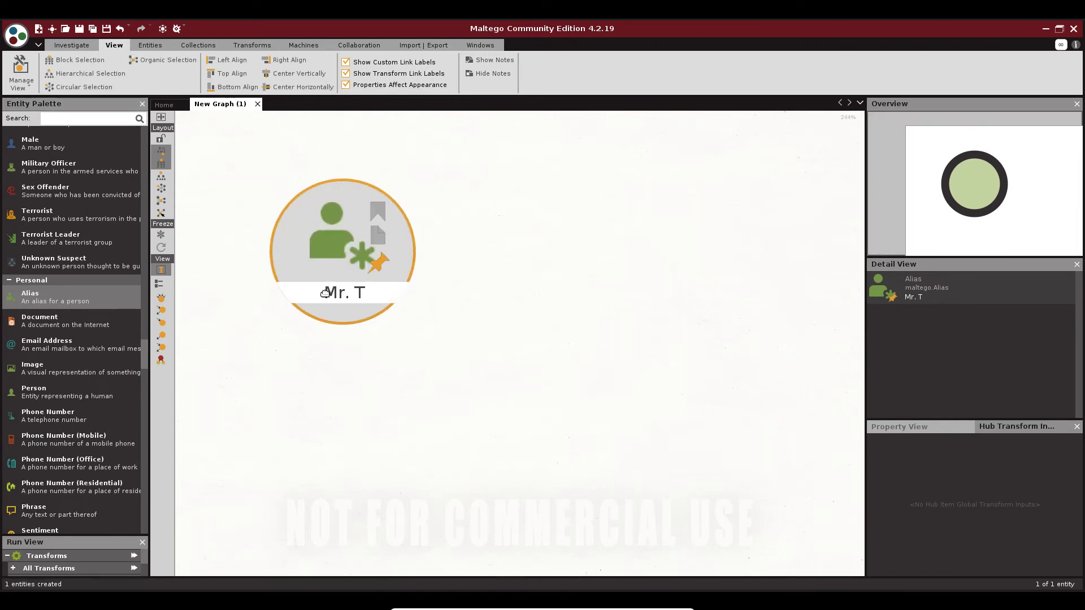
{"action": "double_click", "coordinate": [353, 294]}
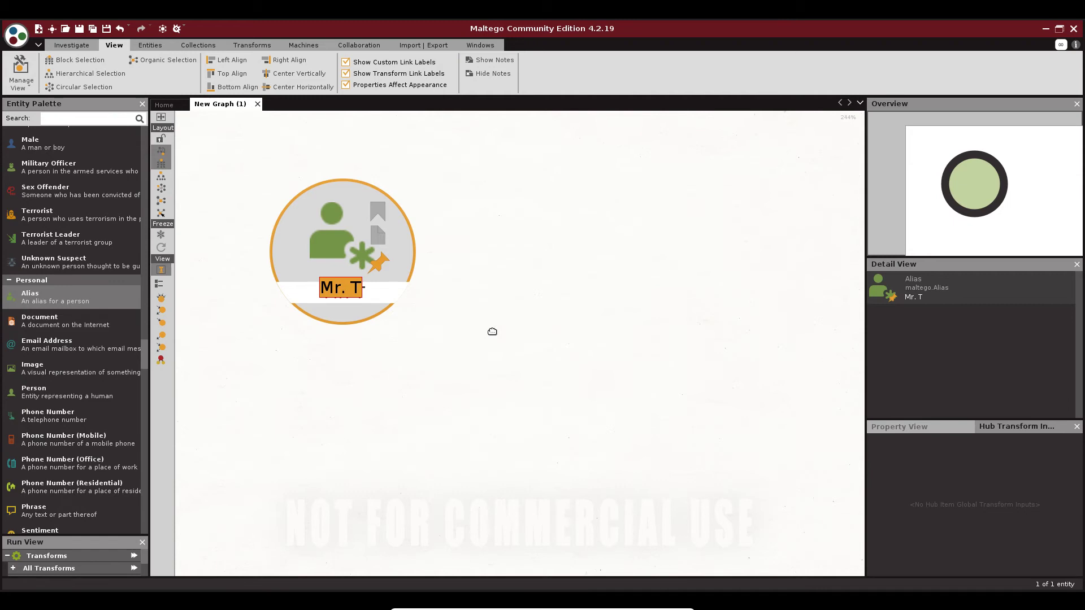
{"action": "key", "text": "BackSpace"}
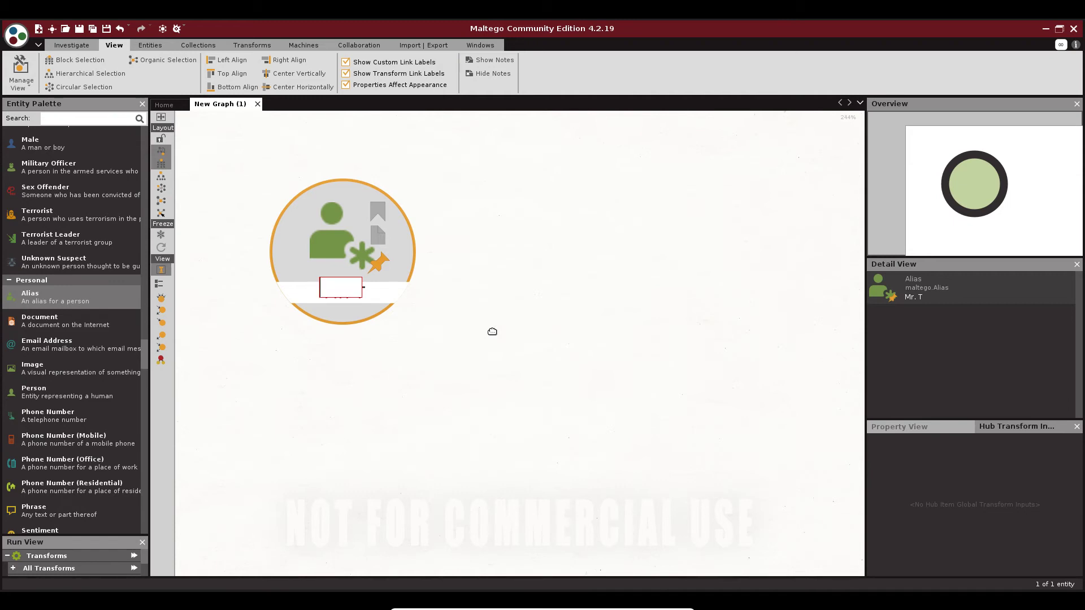
{"action": "type", "text": "Avatar mag Looking for contributors! Soxoj"}
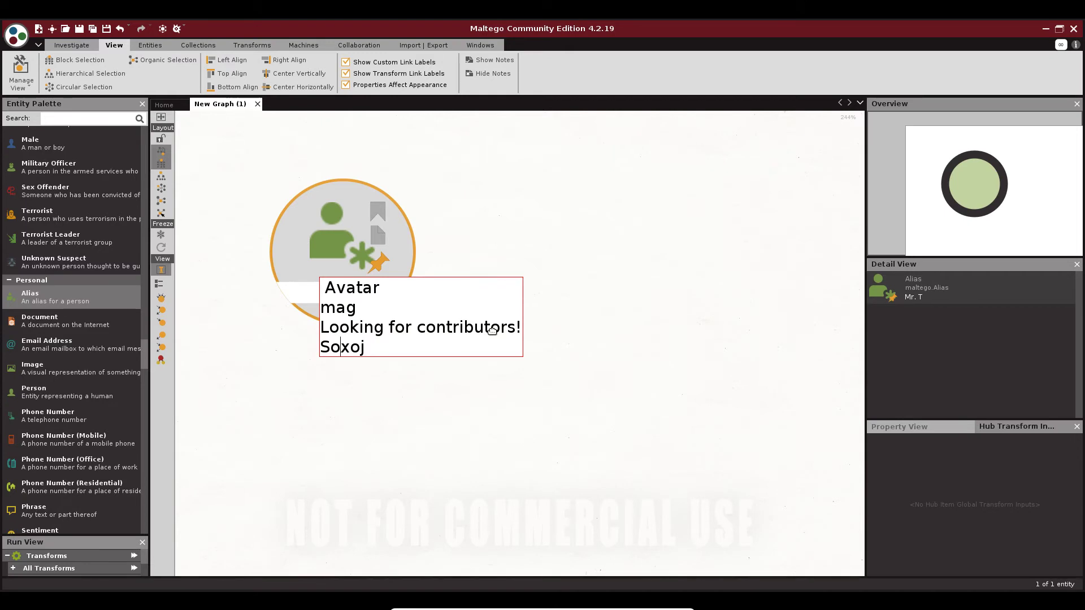
{"action": "key", "text": "Left"}
{"action": "key", "text": "Left"}
{"action": "key", "text": "Left"}
{"action": "key", "text": "BackSpace"}
{"action": "key", "text": "BackSpace"}
{"action": "key", "text": "BackSpace"}
{"action": "key", "text": "BackSpace"}
{"action": "key", "text": "BackSpace"}
{"action": "key", "text": "BackSpace"}
{"action": "key", "text": "BackSpace"}
{"action": "key", "text": "BackSpace"}
{"action": "key", "text": "BackSpace"}
{"action": "key", "text": "BackSpace"}
{"action": "key", "text": "BackSpace"}
{"action": "key", "text": "BackSpace"}
{"action": "key", "text": "BackSpace"}
{"action": "key", "text": "BackSpace"}
{"action": "key", "text": "BackSpace"}
{"action": "key", "text": "BackSpace"}
{"action": "key", "text": "BackSpace"}
{"action": "key", "text": "BackSpace"}
{"action": "key", "text": "BackSpace"}
{"action": "key", "text": "BackSpace"}
{"action": "key", "text": "BackSpace"}
{"action": "key", "text": "BackSpace"}
{"action": "key", "text": "BackSpace"}
{"action": "key", "text": "BackSpace"}
{"action": "key", "text": "BackSpace"}
{"action": "key", "text": "BackSpace"}
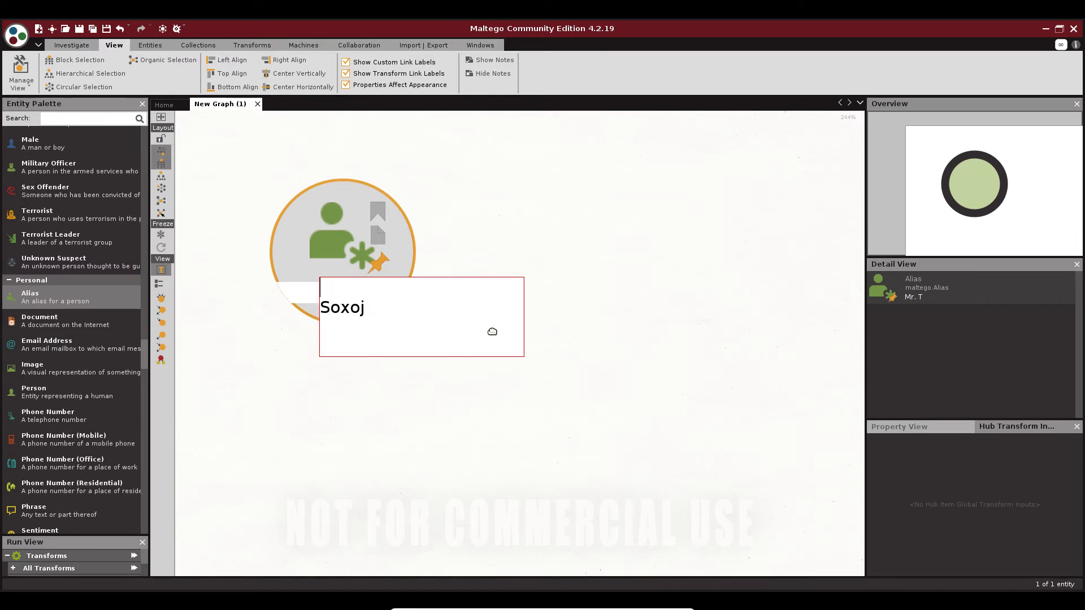
{"action": "key", "text": "Delete"}
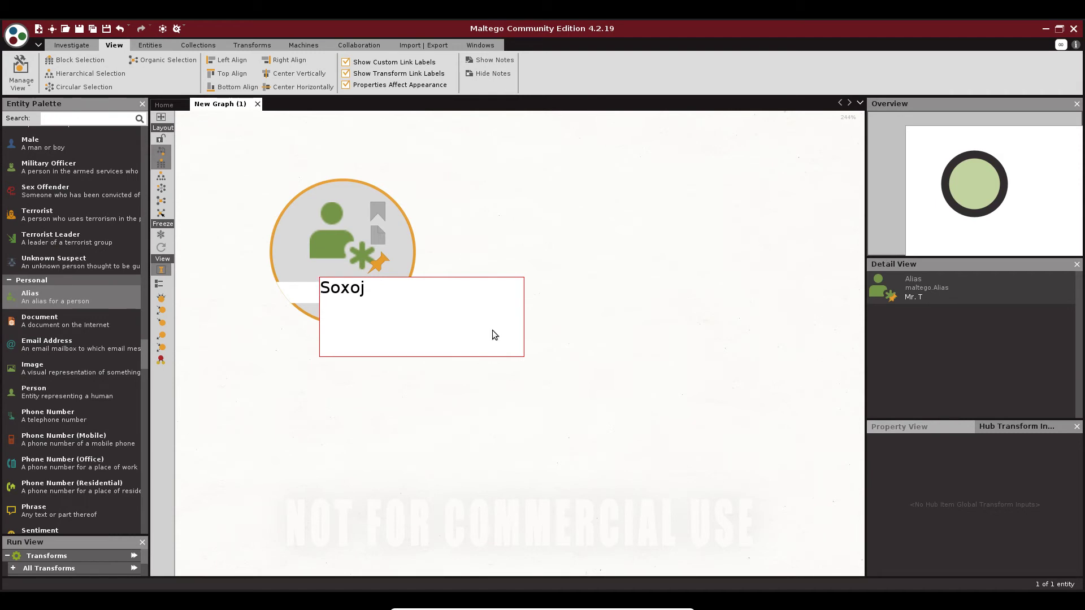
{"action": "key", "text": "Return"}
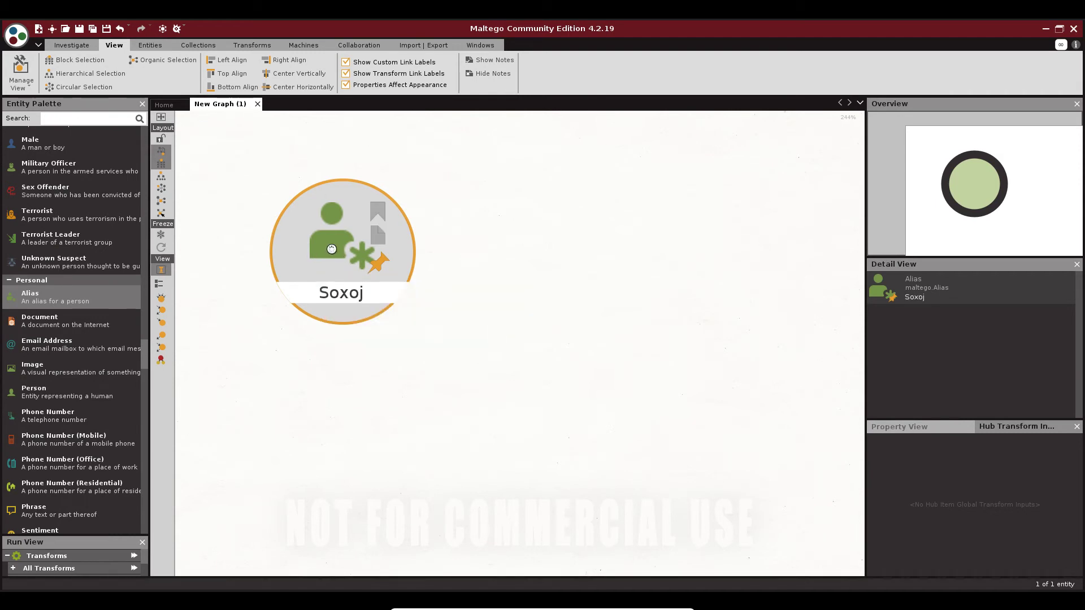
Review the Soxoj entity's attachments, notes and properties in Details, then close it
{"action": "double_click", "coordinate": [332, 249]}
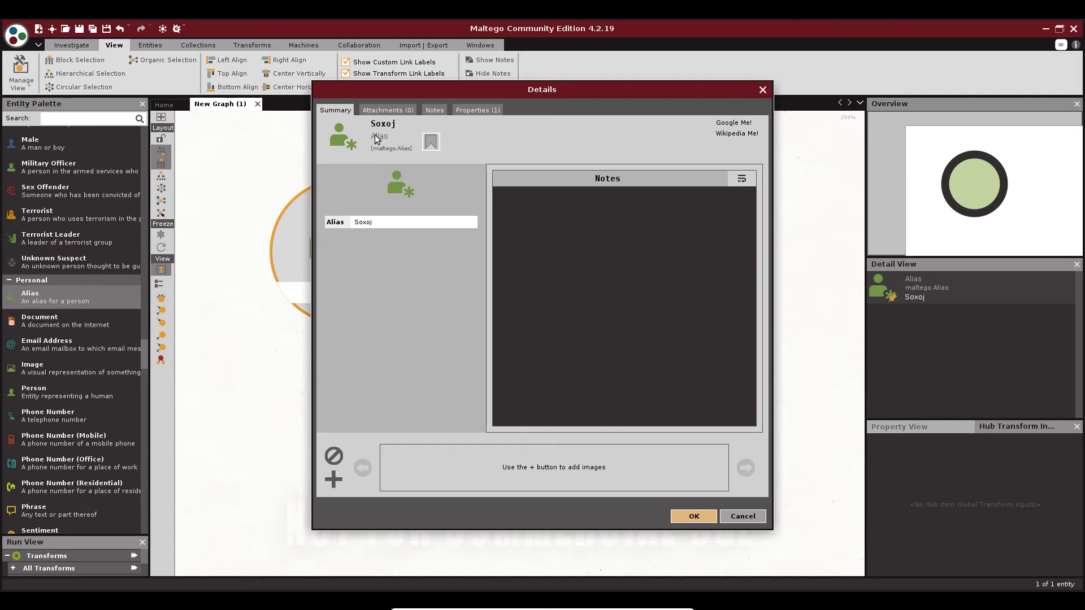
{"action": "left_click", "coordinate": [383, 106]}
{"action": "left_click", "coordinate": [434, 109]}
{"action": "left_click", "coordinate": [458, 110]}
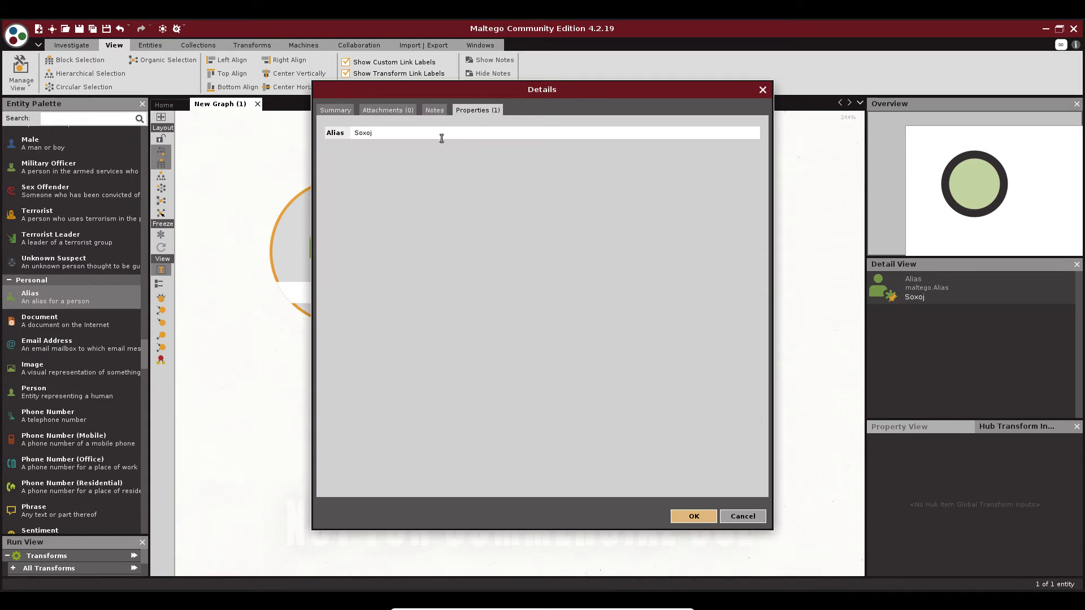
{"action": "left_click", "coordinate": [709, 515]}
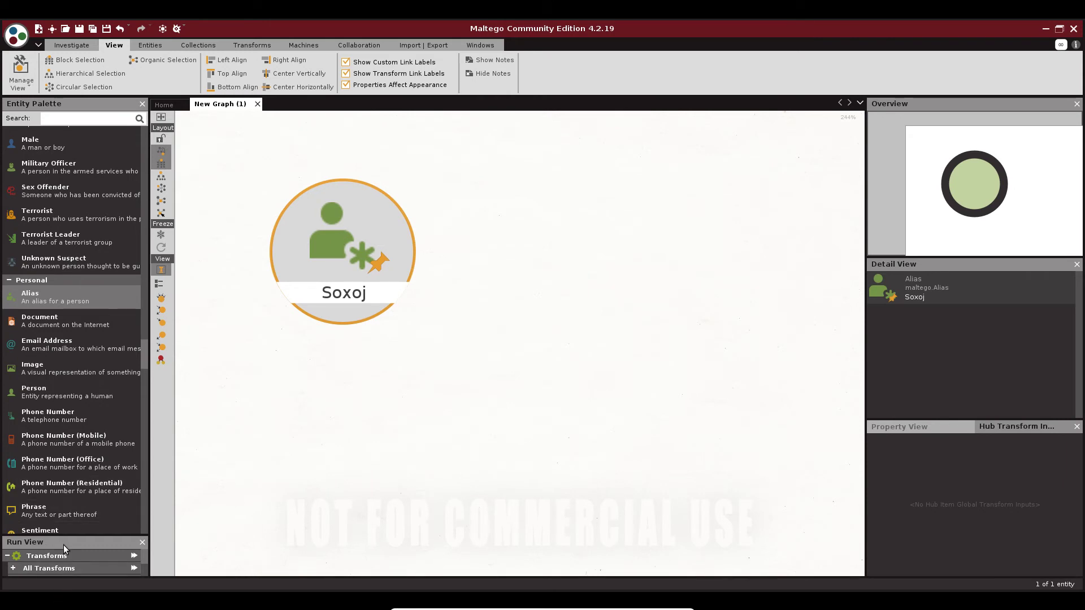
Enlarge the transform run panel and run the Maigret transform from the local transforms group
{"action": "left_click", "coordinate": [83, 541]}
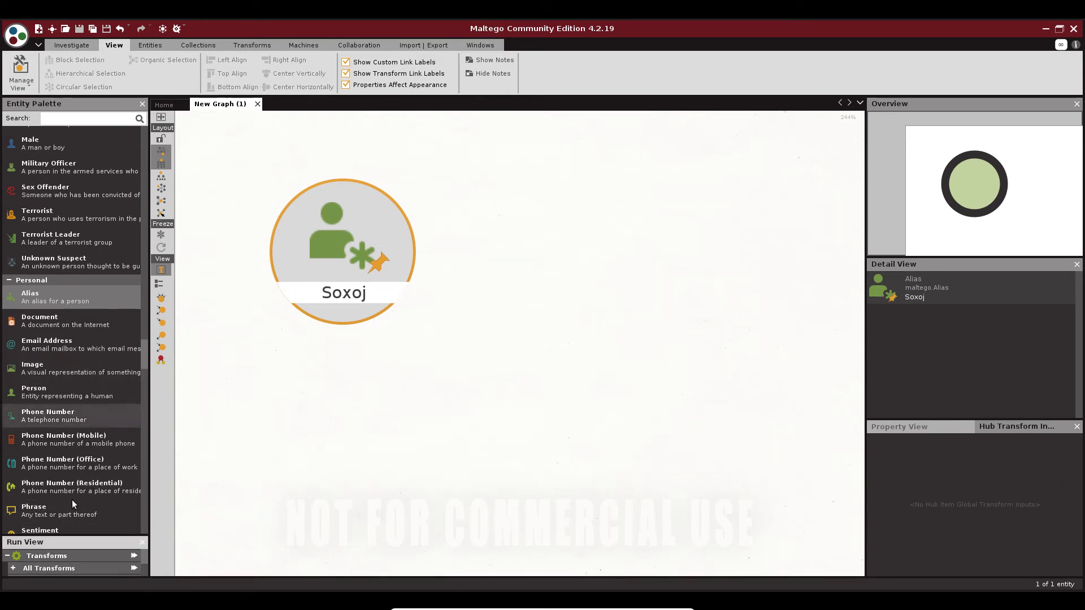
{"action": "left_click_drag", "start_coordinate": [86, 534], "coordinate": [85, 328]}
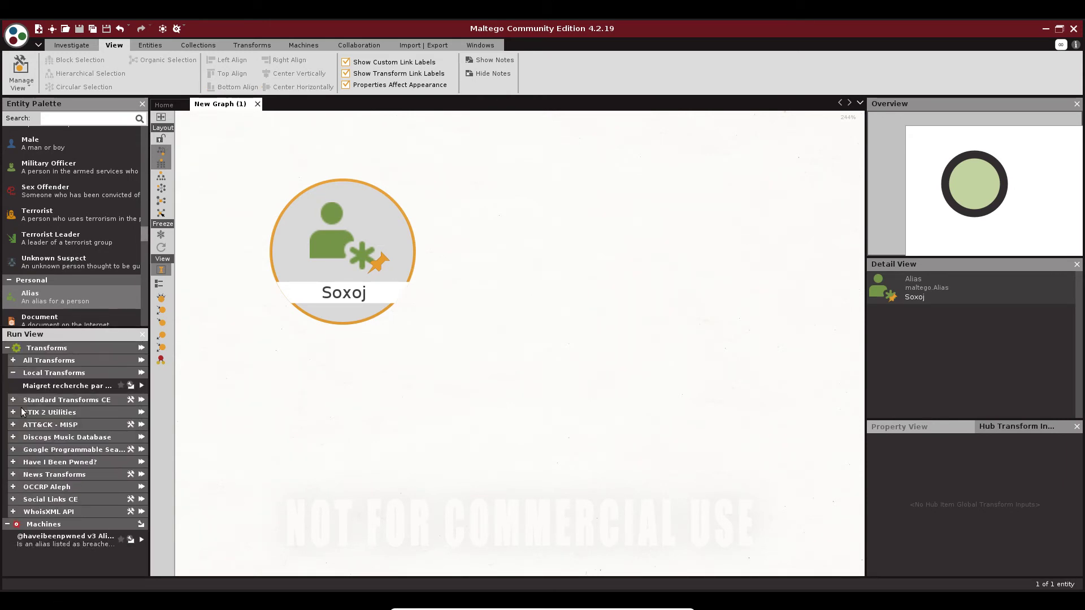
{"action": "left_click", "coordinate": [13, 373]}
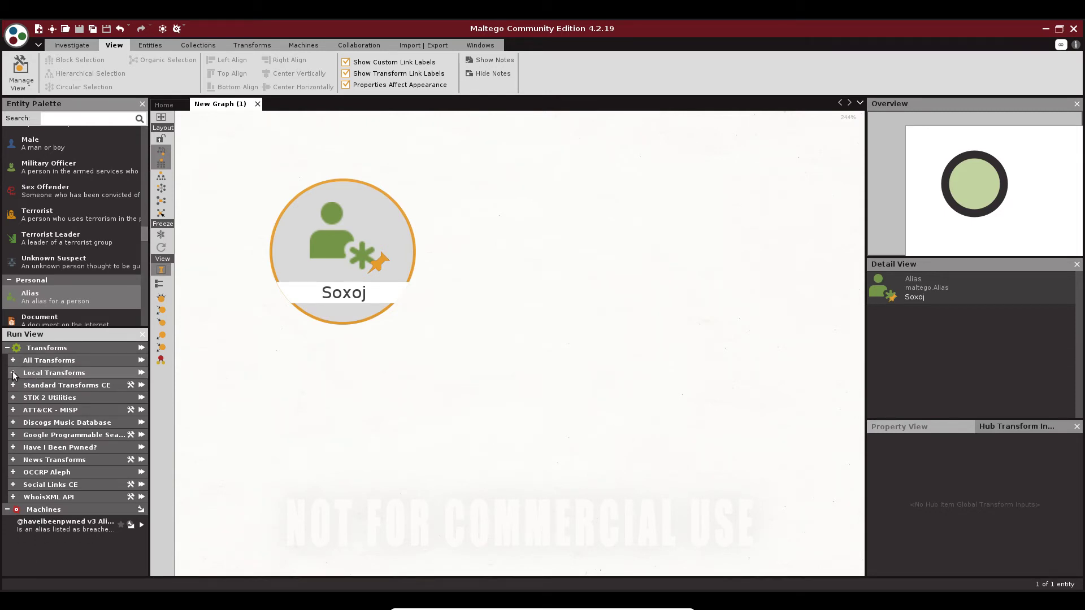
{"action": "left_click", "coordinate": [14, 373]}
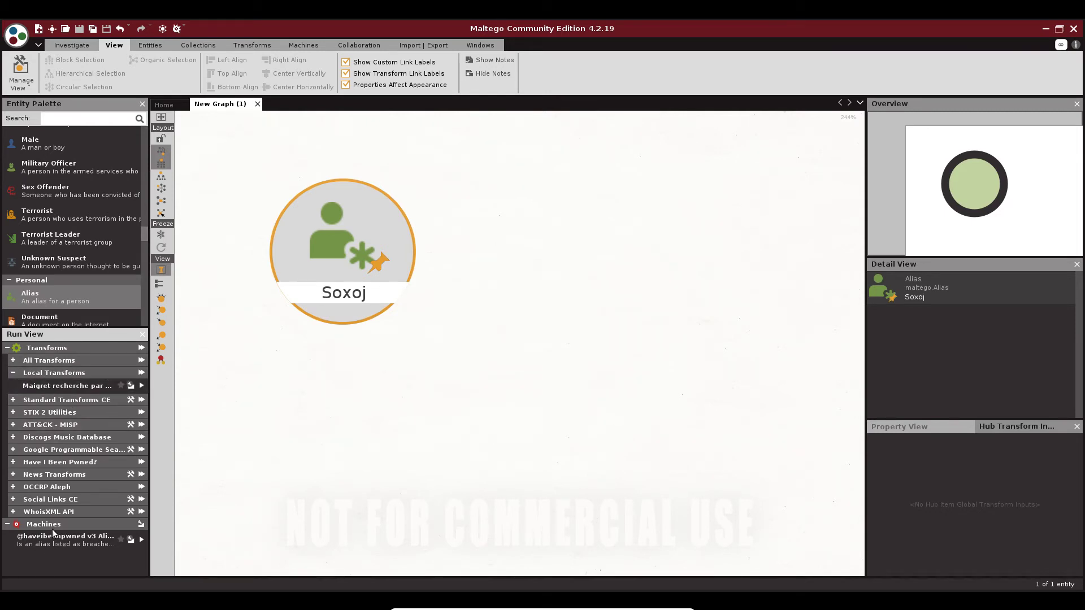
{"action": "left_click", "coordinate": [141, 387]}
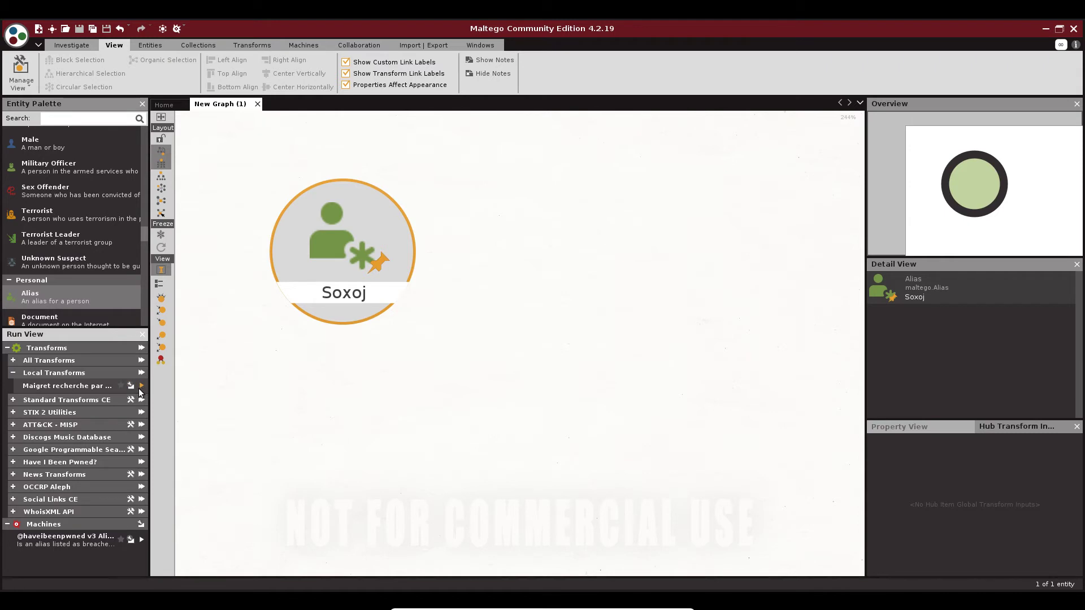
Run Maigret recherche par Nom on Soxoj from its right-click local transforms menu
{"action": "right_click", "coordinate": [337, 249]}
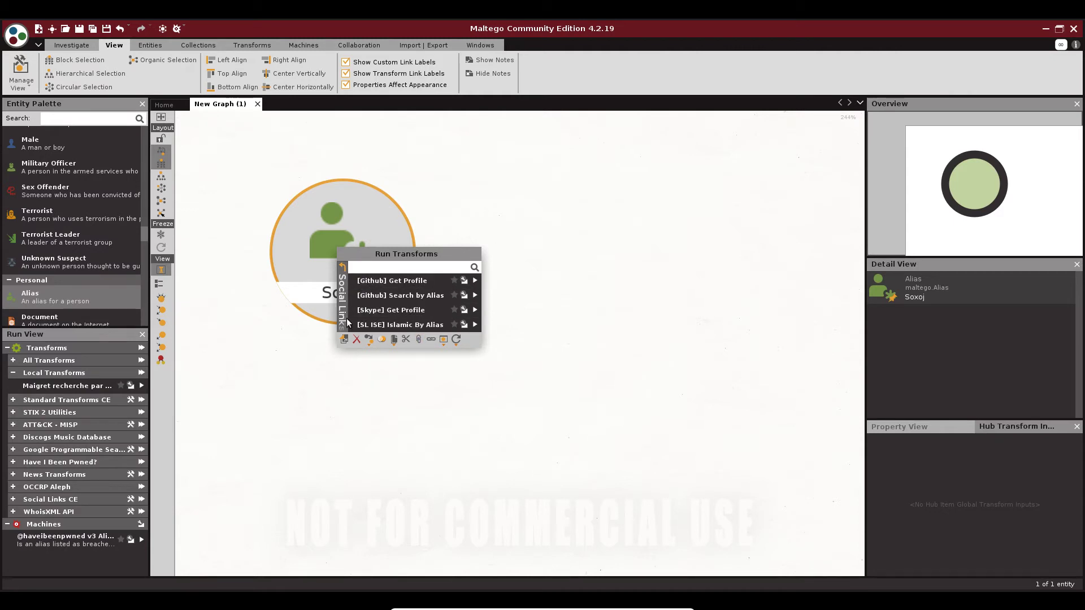
{"action": "left_click", "coordinate": [345, 304]}
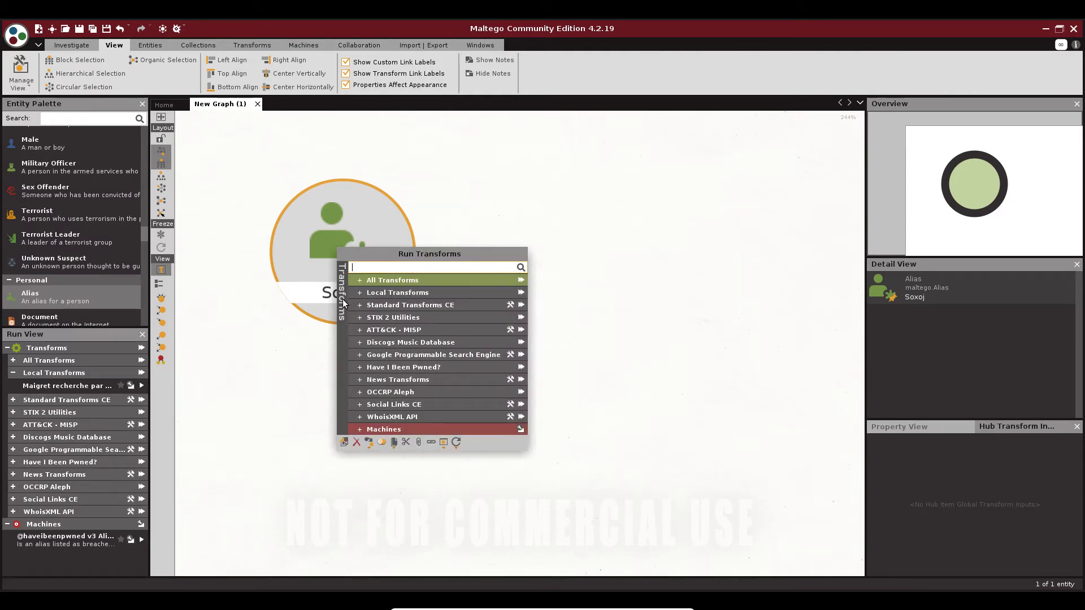
{"action": "left_click", "coordinate": [399, 293]}
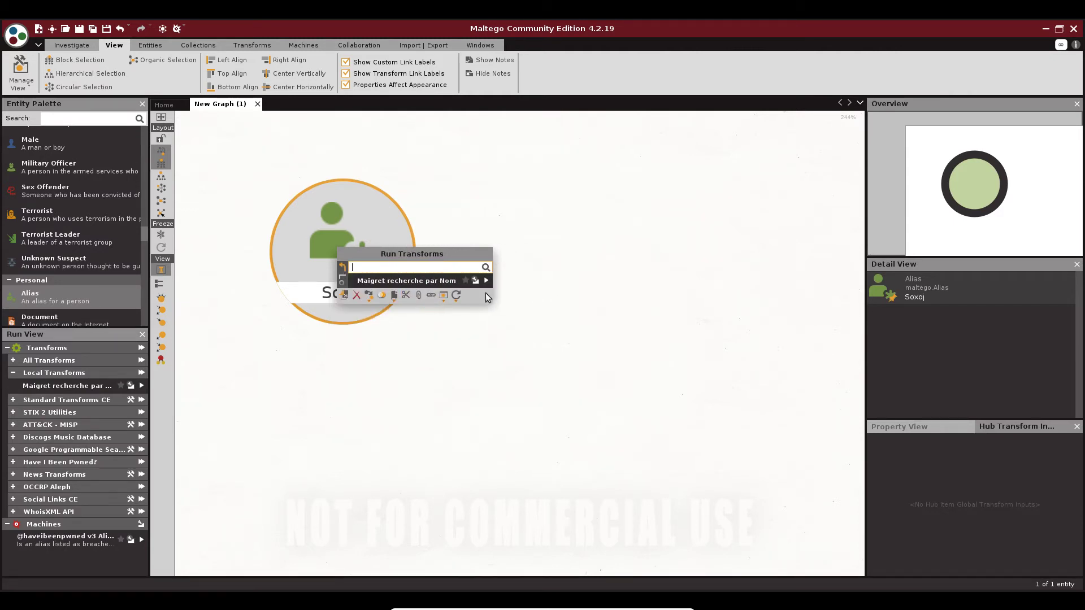
{"action": "left_click", "coordinate": [486, 280]}
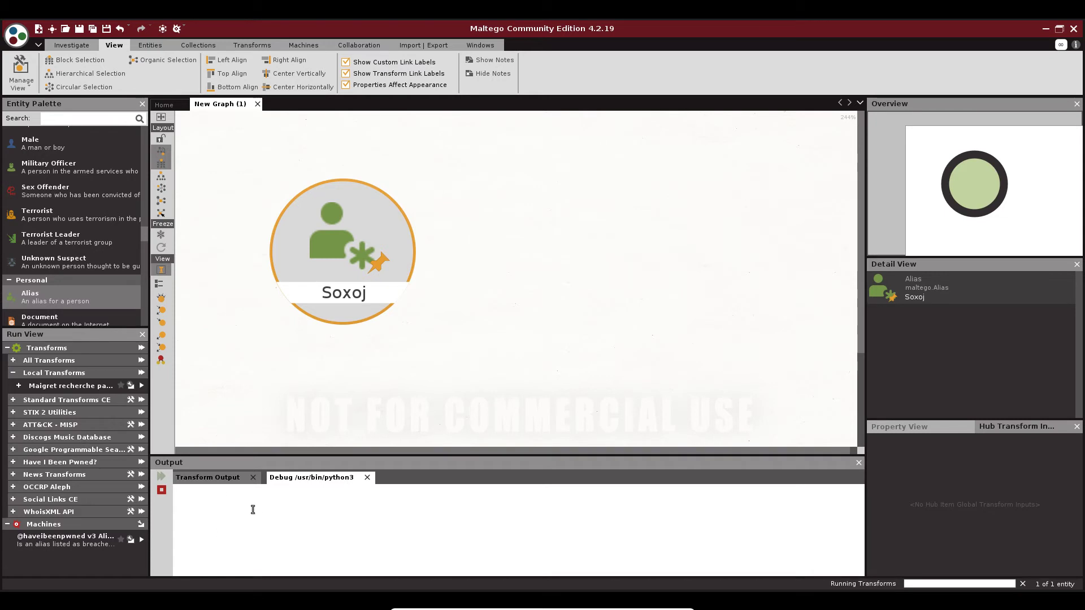
Check the Debug and Transform Output messages, then zoom to fit the results graph
{"action": "left_click", "coordinate": [351, 510]}
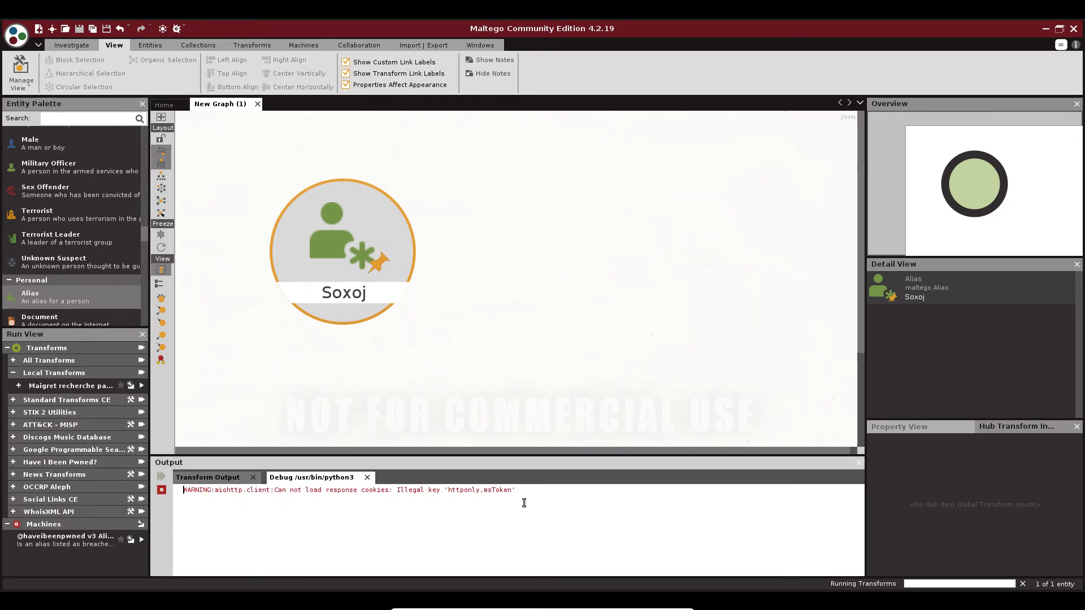
{"action": "left_click_drag", "start_coordinate": [512, 490], "coordinate": [189, 494]}
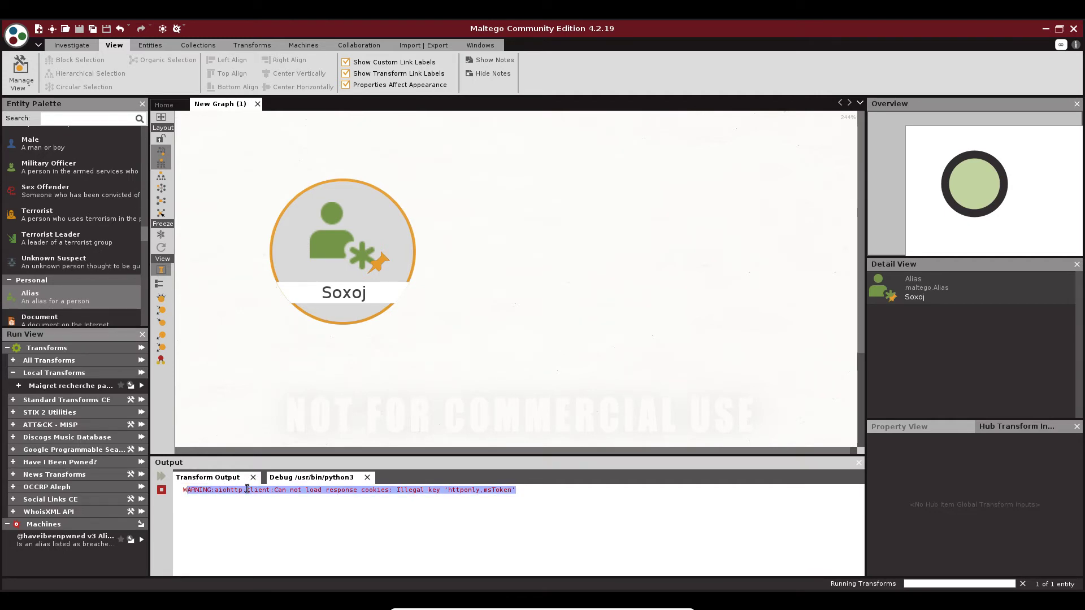
{"action": "left_click", "coordinate": [216, 481]}
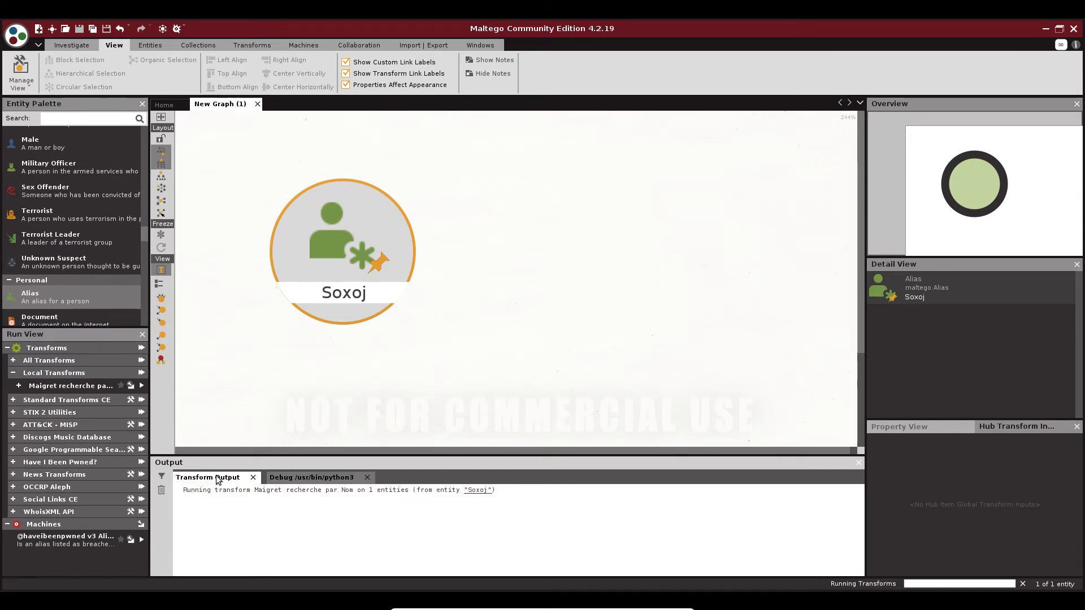
{"action": "left_click", "coordinate": [295, 479]}
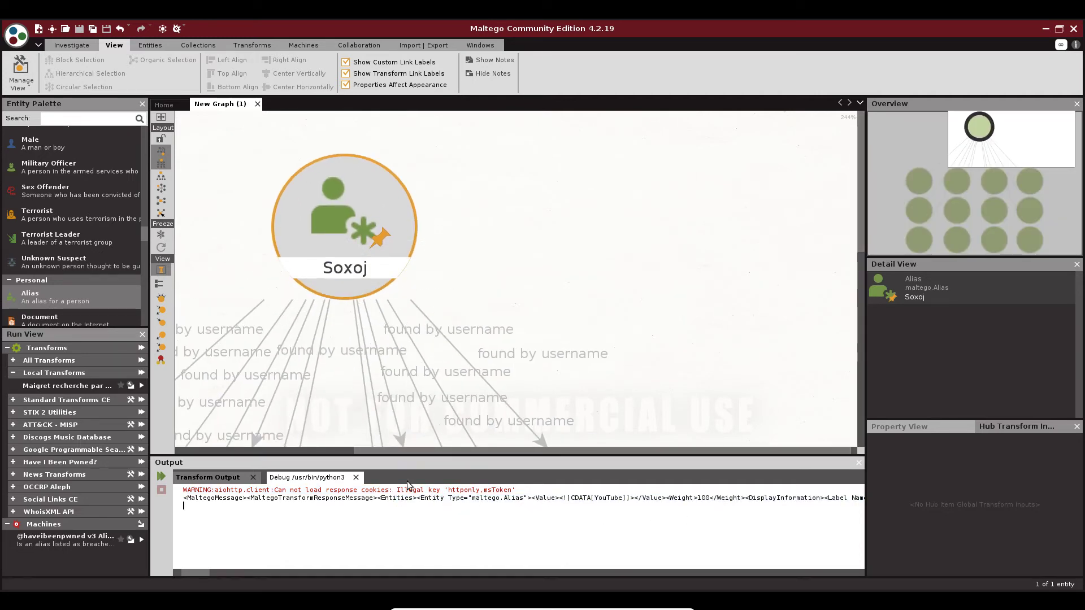
{"action": "left_click_drag", "start_coordinate": [592, 498], "coordinate": [623, 498]}
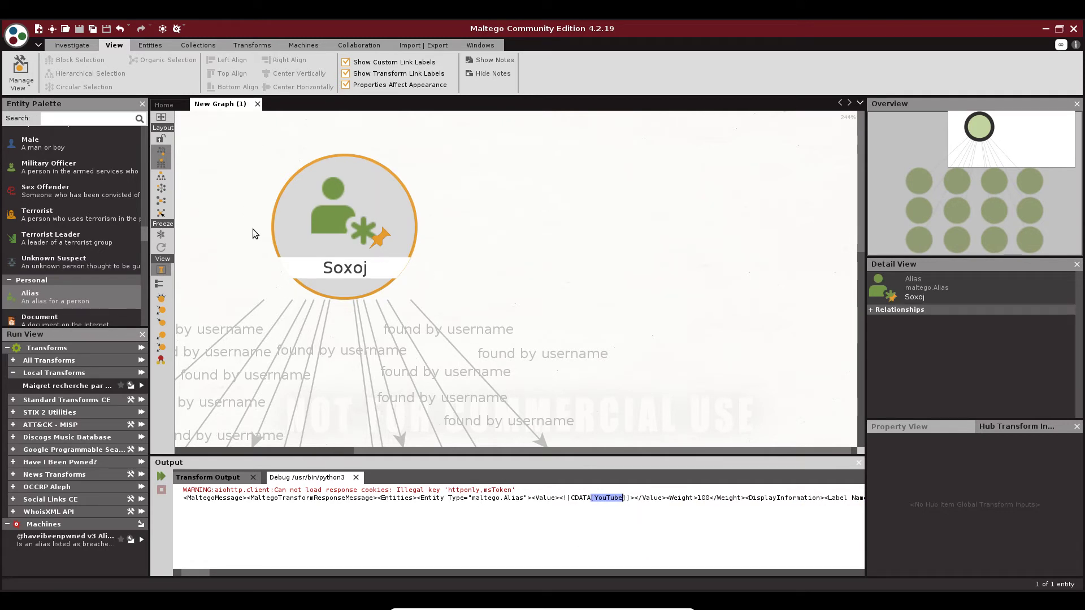
{"action": "left_click", "coordinate": [162, 117]}
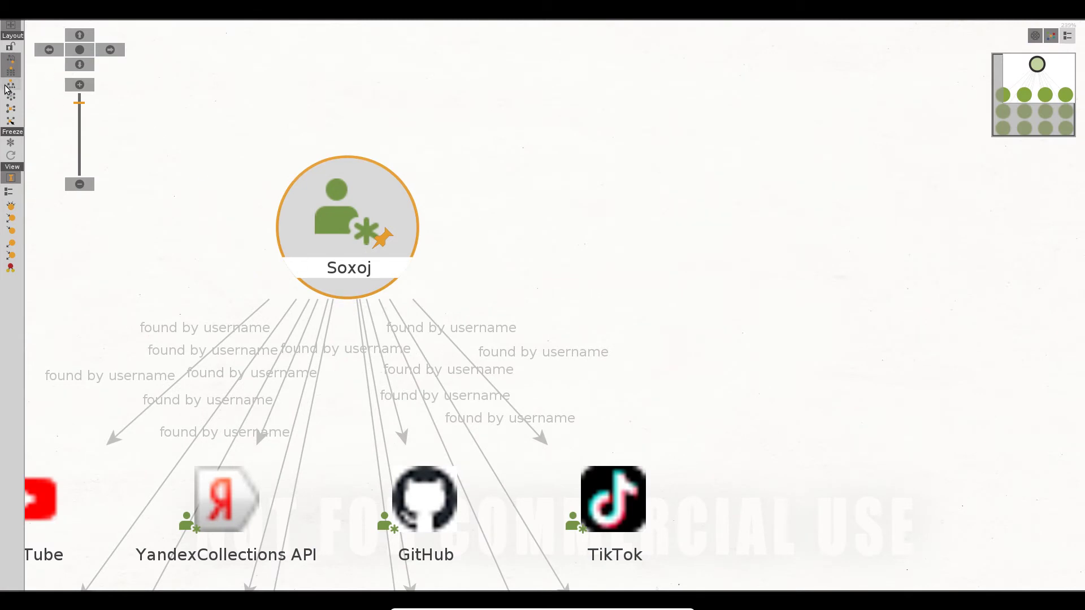
Apply the hierarchical layout and check the Roblox account's profile URL in its Properties
{"action": "left_click", "coordinate": [5, 85]}
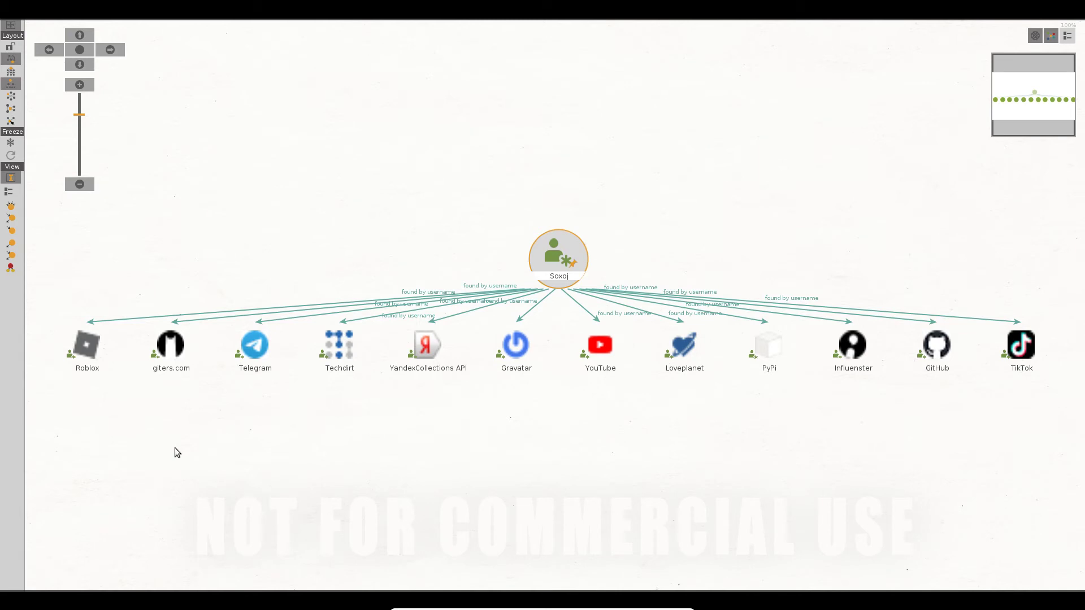
{"action": "double_click", "coordinate": [87, 355]}
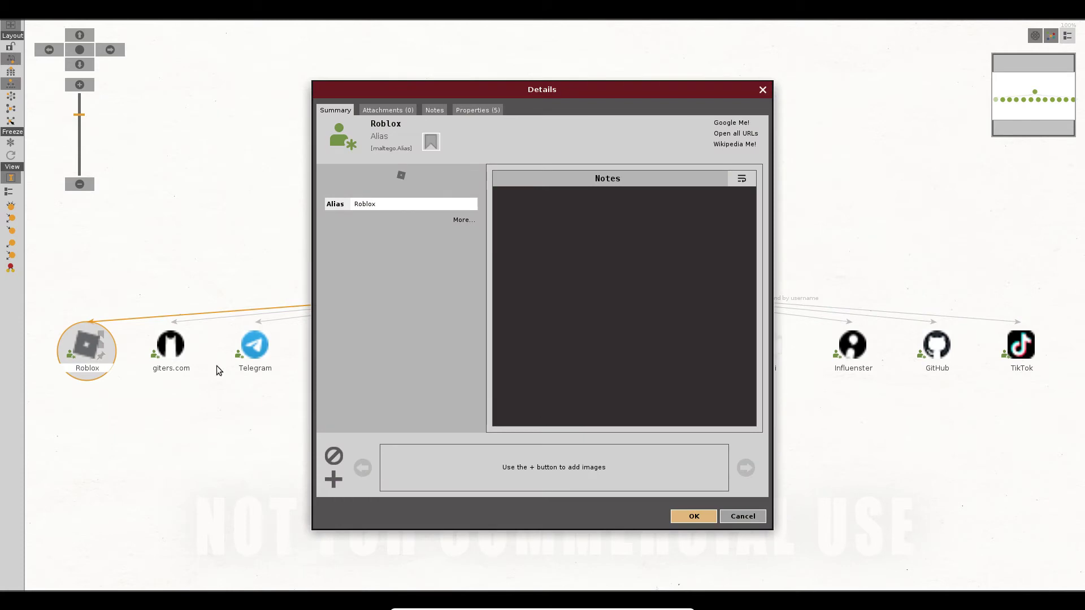
{"action": "left_click", "coordinate": [472, 111]}
{"action": "left_click", "coordinate": [575, 196]}
{"action": "left_click_drag", "start_coordinate": [574, 197], "coordinate": [341, 198]}
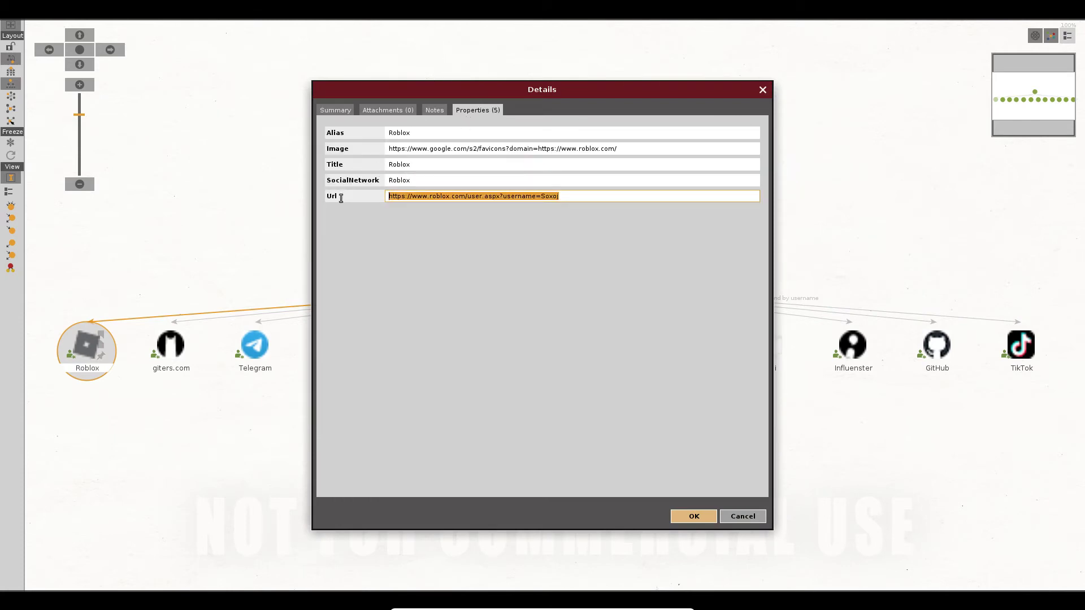
{"action": "left_click", "coordinate": [737, 521]}
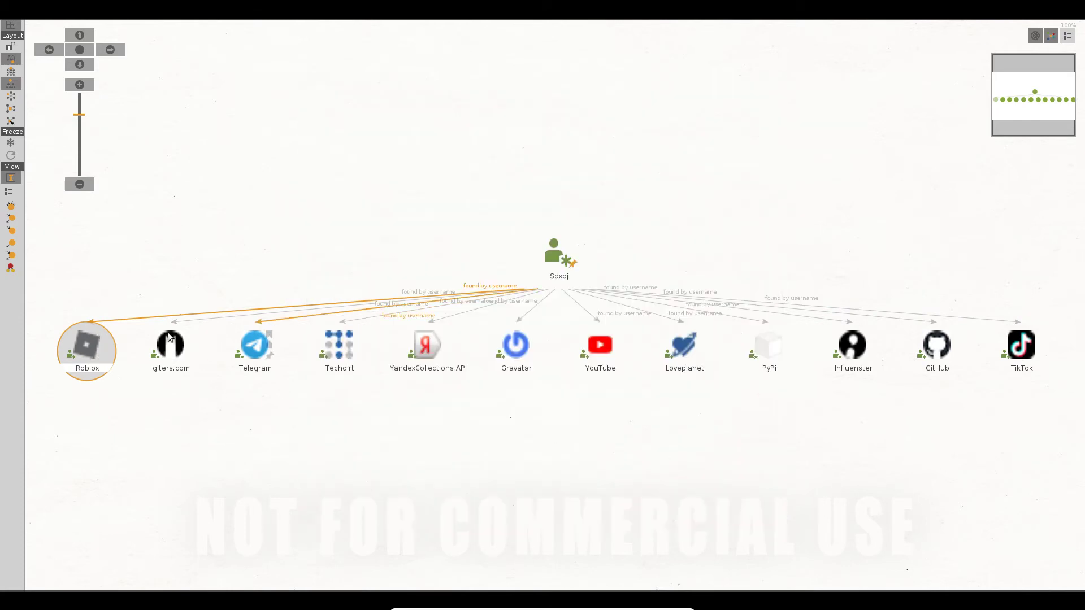
Step through the Telegram, YandexCollections, Gravatar, YouTube, Loveplanet, Influenster and GitHub nodes, then apply the radial layout
{"action": "left_click", "coordinate": [253, 353]}
{"action": "left_click", "coordinate": [421, 356]}
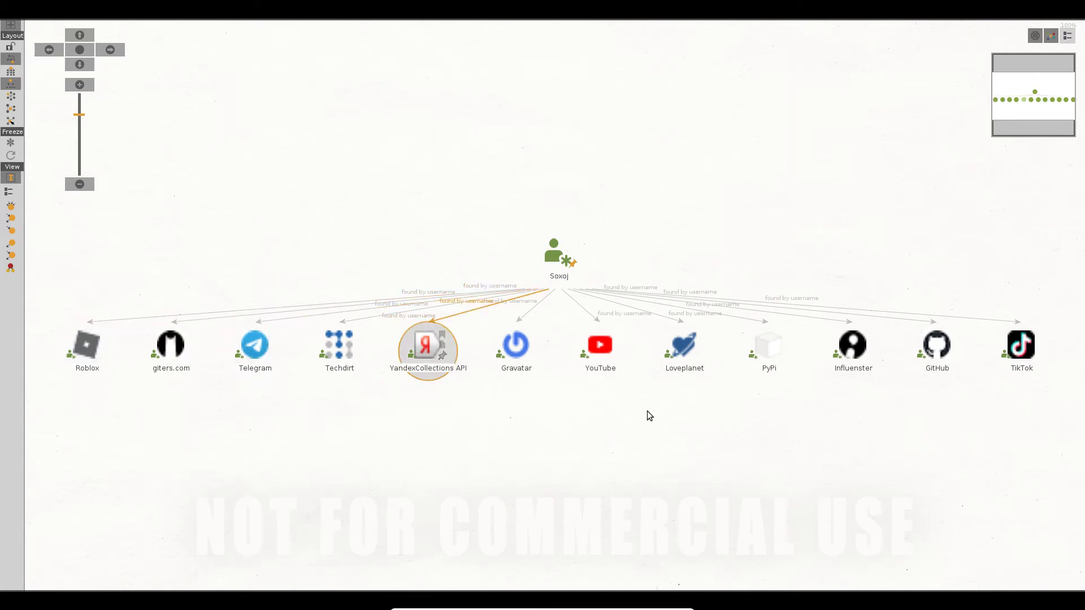
{"action": "left_click", "coordinate": [523, 357]}
{"action": "left_click", "coordinate": [602, 352]}
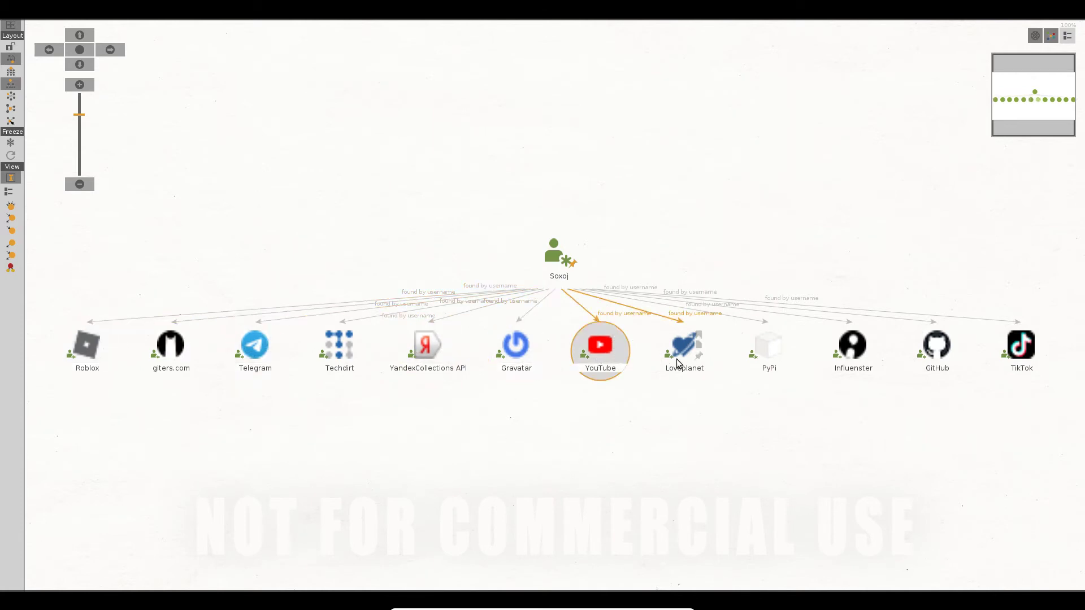
{"action": "left_click", "coordinate": [684, 351]}
{"action": "left_click", "coordinate": [839, 351]}
{"action": "left_click", "coordinate": [936, 353]}
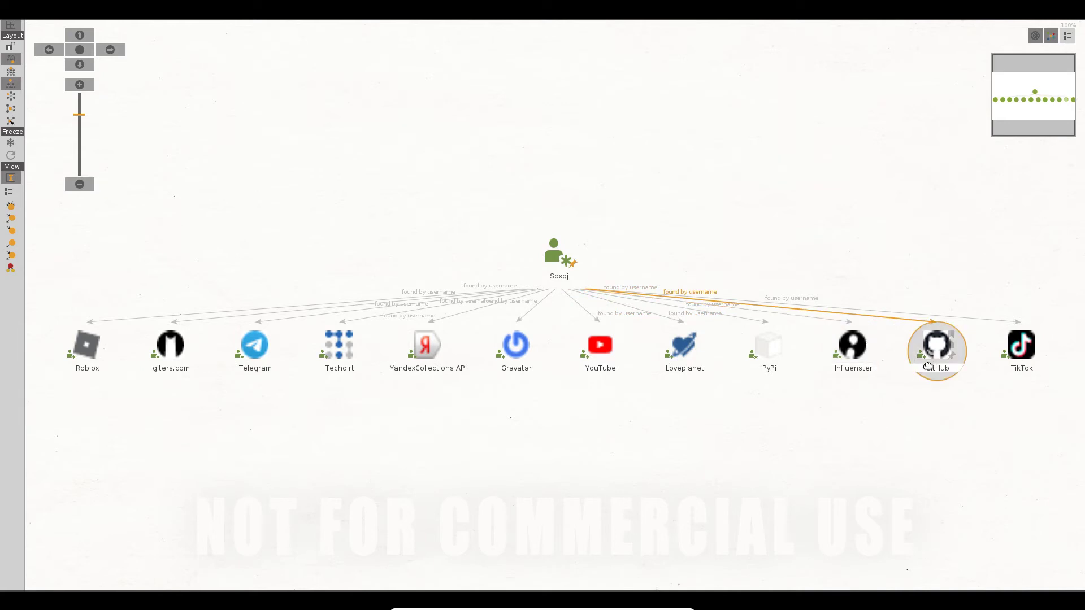
{"action": "left_click_drag", "start_coordinate": [938, 353], "coordinate": [891, 362]}
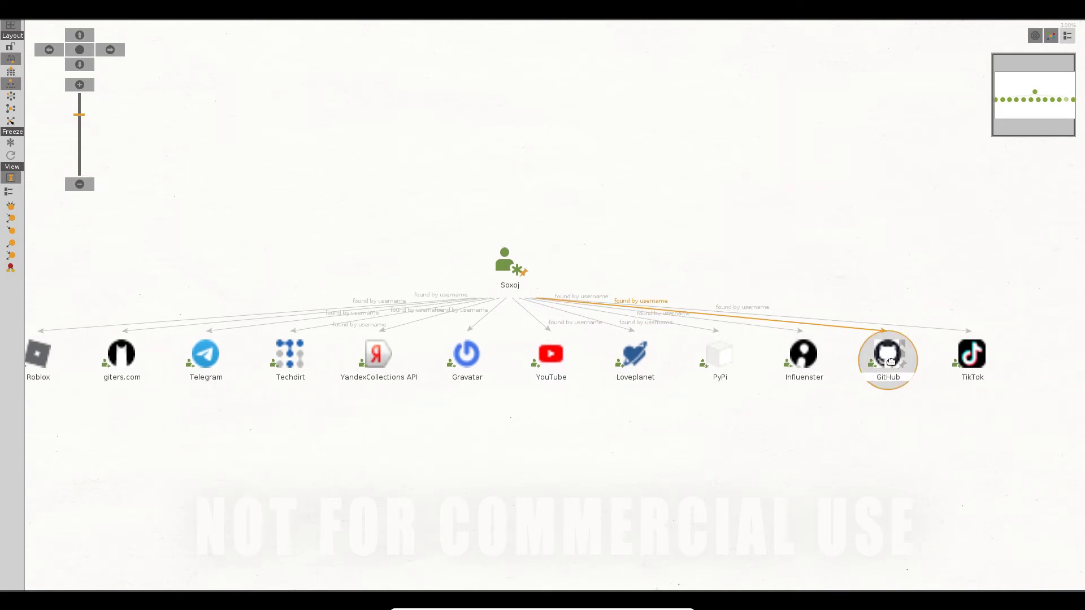
{"action": "left_click", "coordinate": [11, 96]}
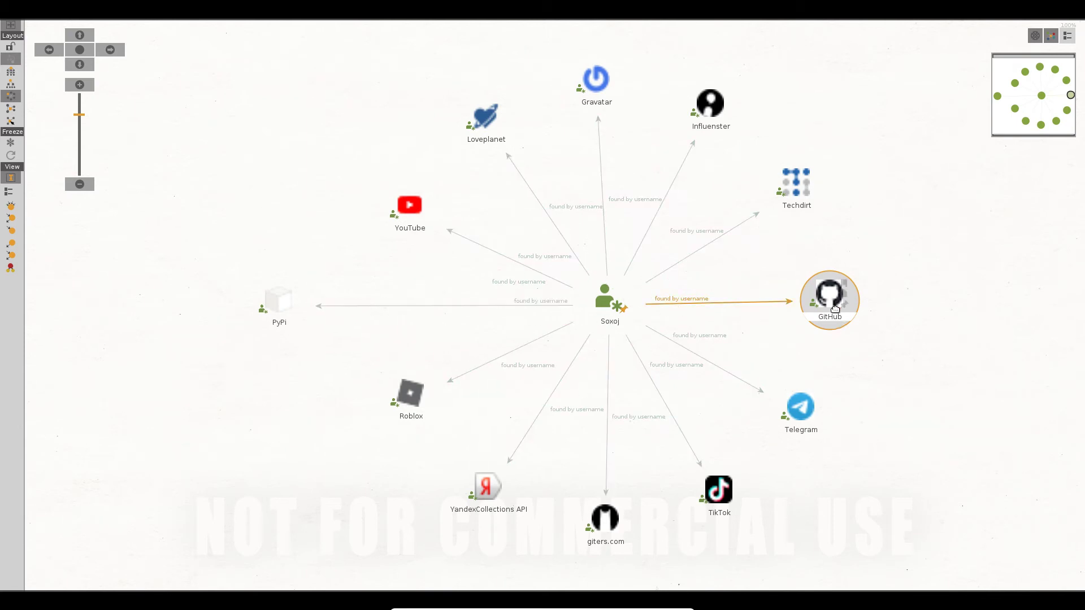
{"action": "double_click", "coordinate": [834, 303]}
{"action": "left_click", "coordinate": [432, 110]}
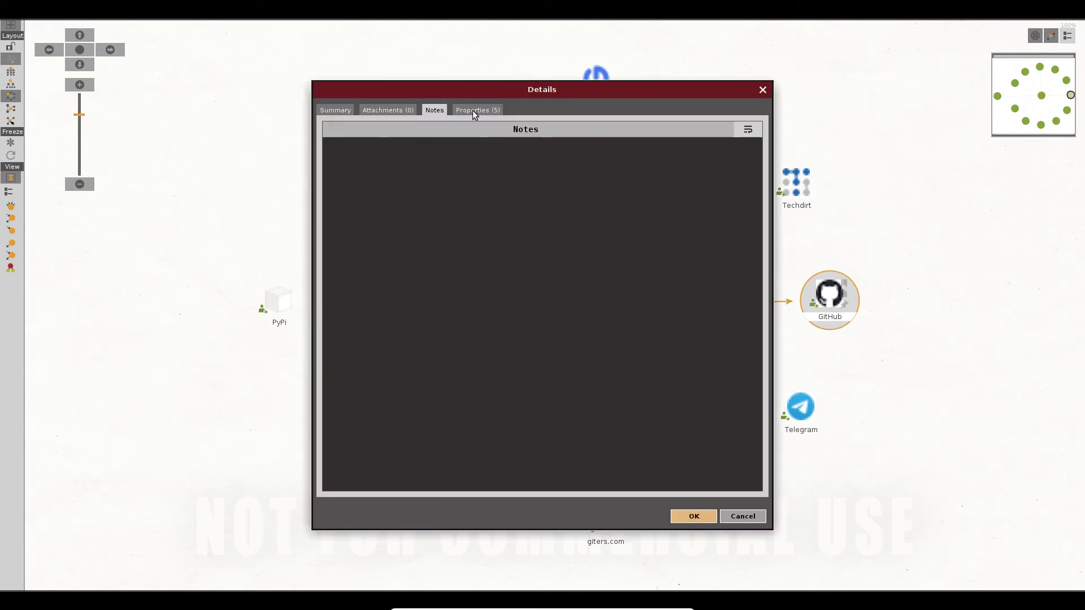
{"action": "left_click", "coordinate": [485, 110]}
{"action": "left_click", "coordinate": [520, 196]}
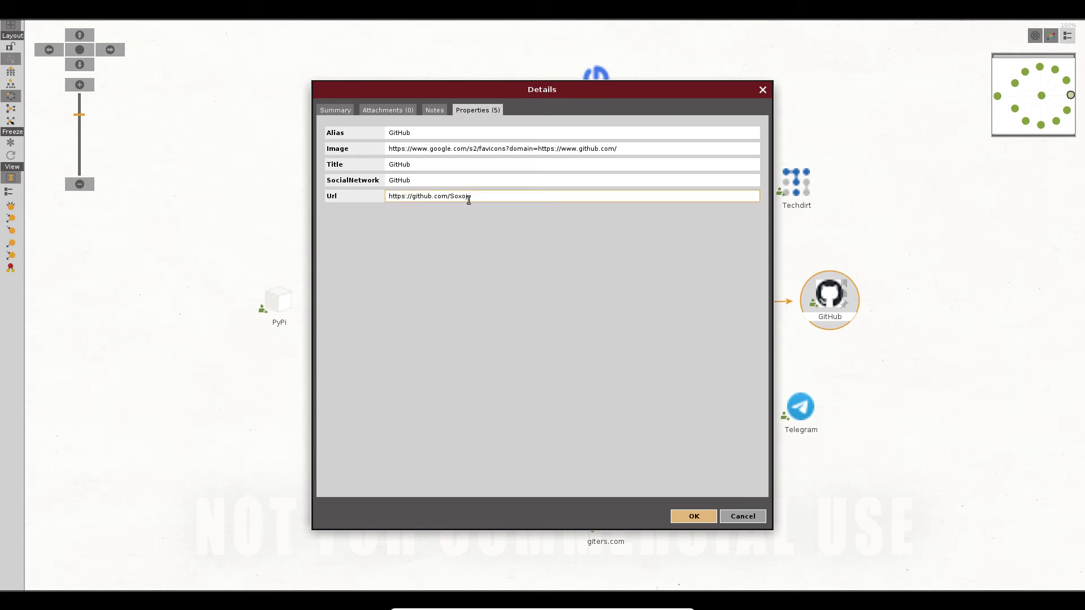
{"action": "left_click_drag", "start_coordinate": [469, 200], "coordinate": [294, 190]}
{"action": "key", "text": "ctrl+c"}
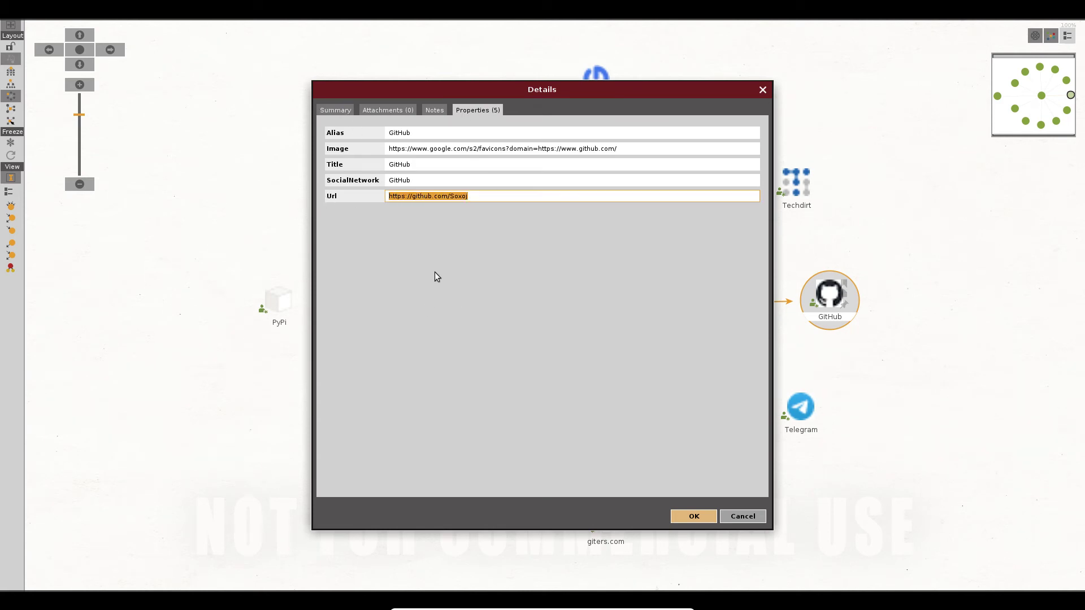
{"action": "key", "text": "alt+Tab"}
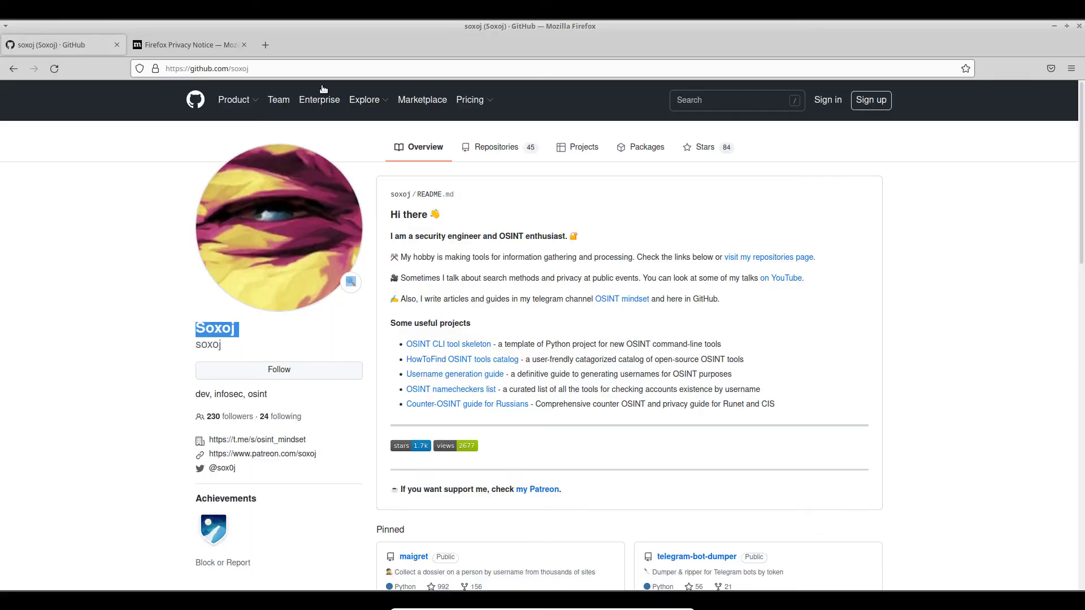
{"action": "left_click", "coordinate": [279, 66]}
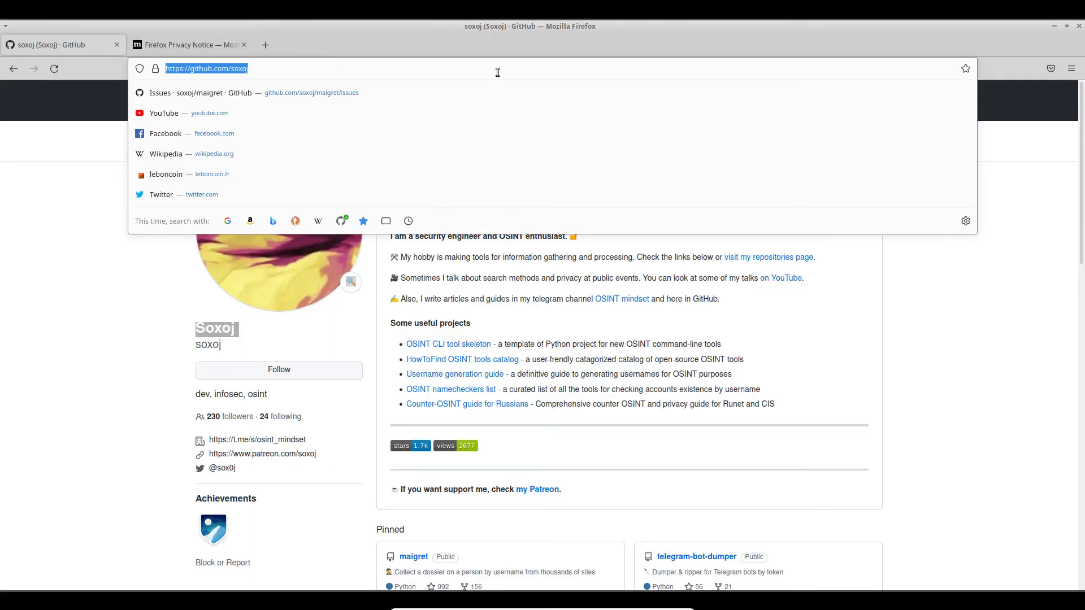
{"action": "key", "text": "ctrl+v"}
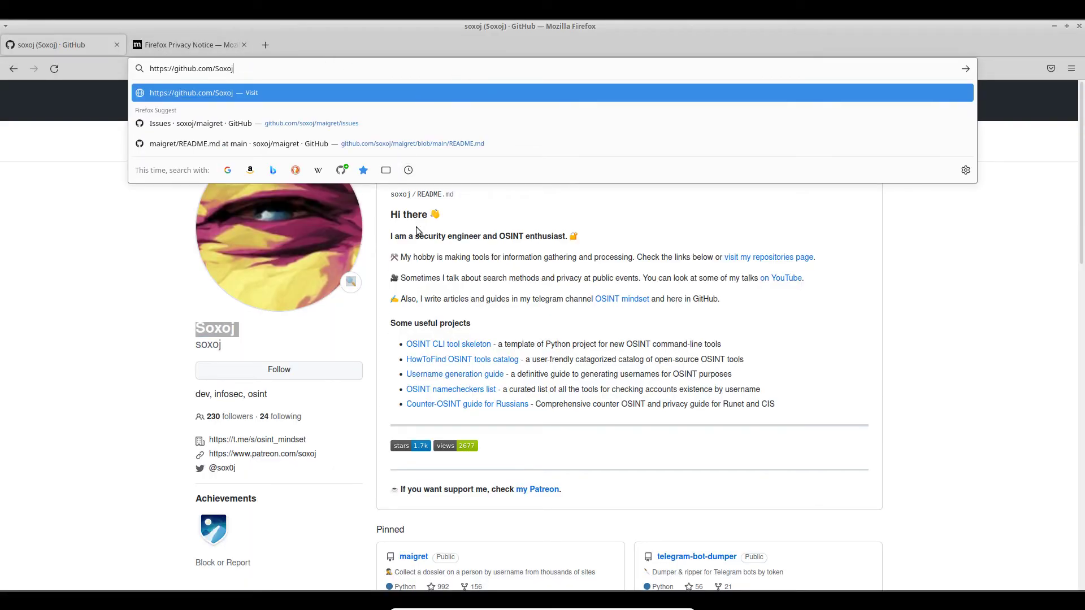
{"action": "key", "text": "alt+Tab"}
{"action": "left_click", "coordinate": [696, 515]}
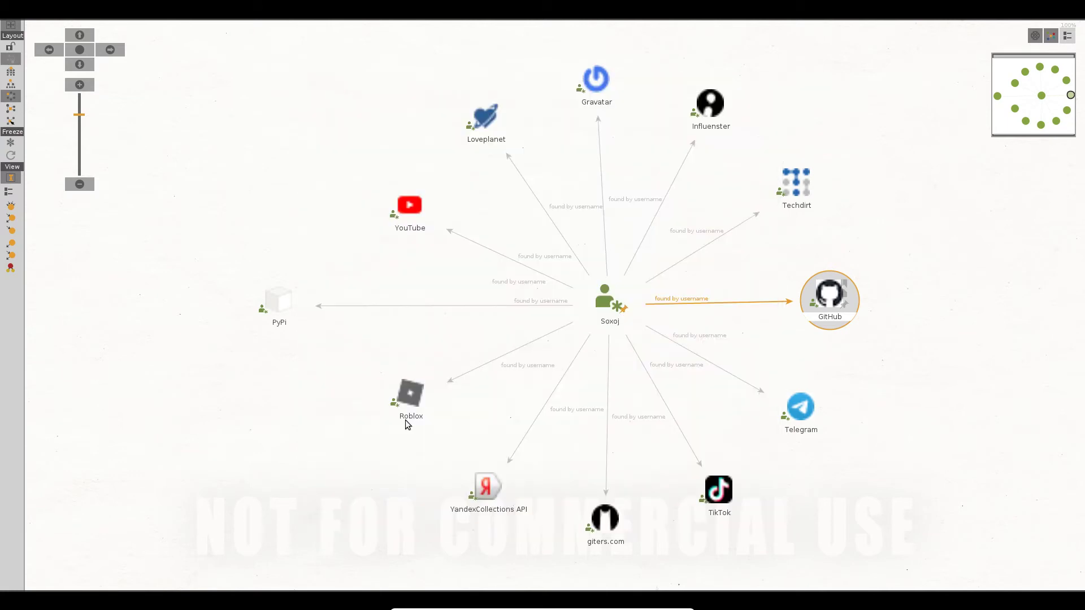
{"action": "double_click", "coordinate": [411, 213]}
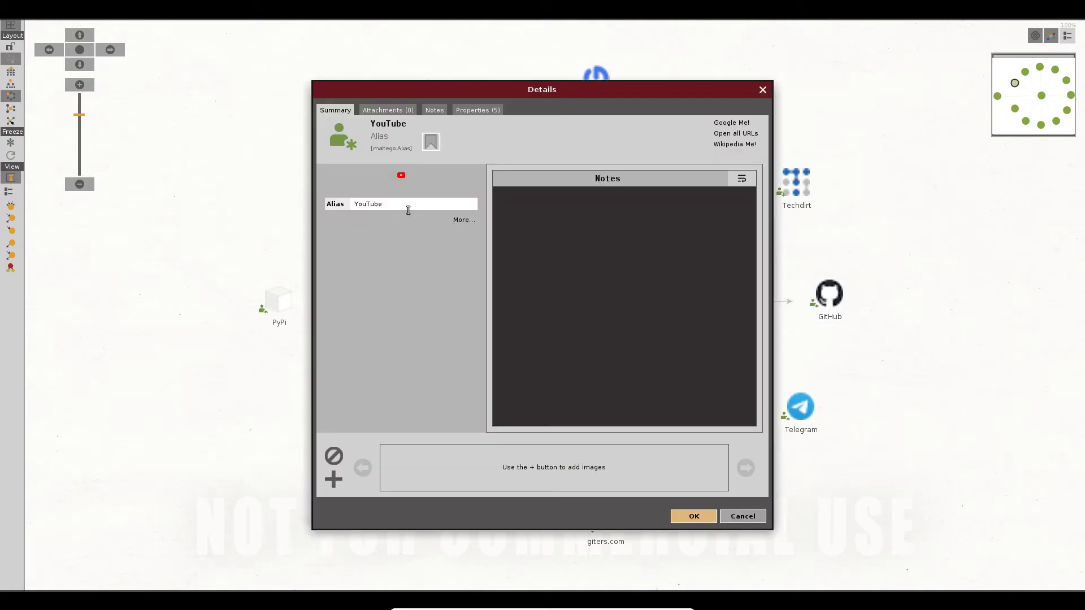
{"action": "left_click", "coordinate": [382, 109]}
{"action": "left_click", "coordinate": [457, 110]}
{"action": "left_click_drag", "start_coordinate": [500, 196], "coordinate": [302, 194]}
{"action": "key", "text": "ctrl+c"}
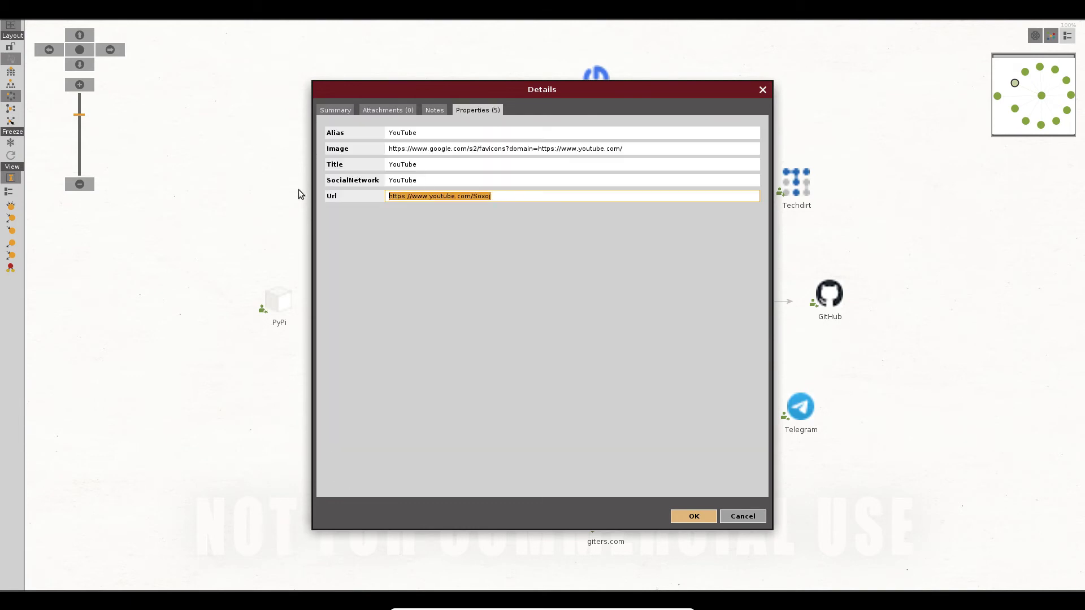
{"action": "key", "text": "alt+Tab"}
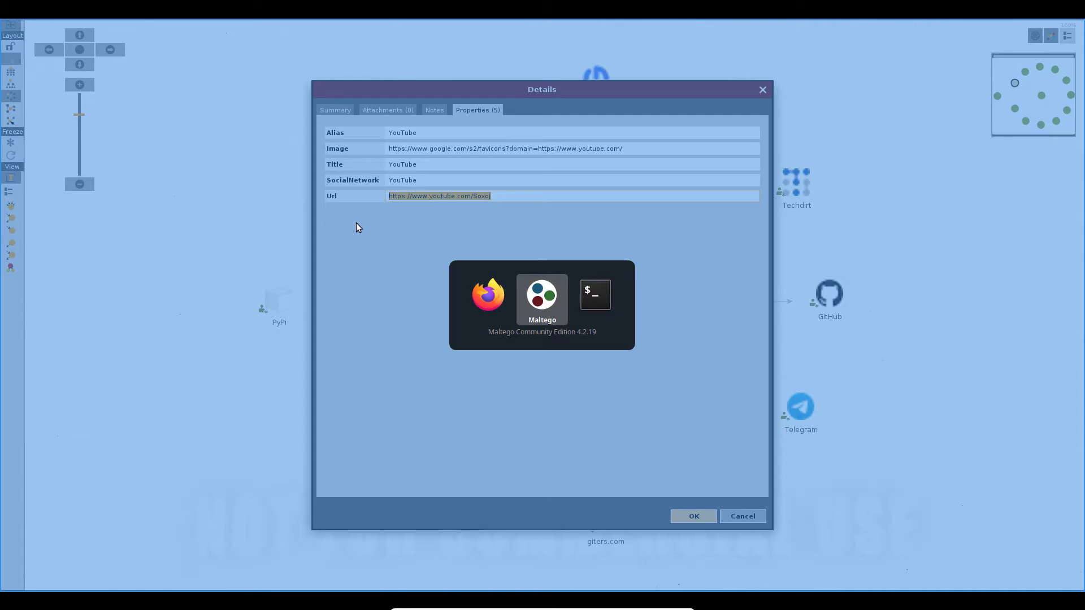
{"action": "key", "text": "alt+Tab"}
{"action": "key", "text": "alt+Tab"}
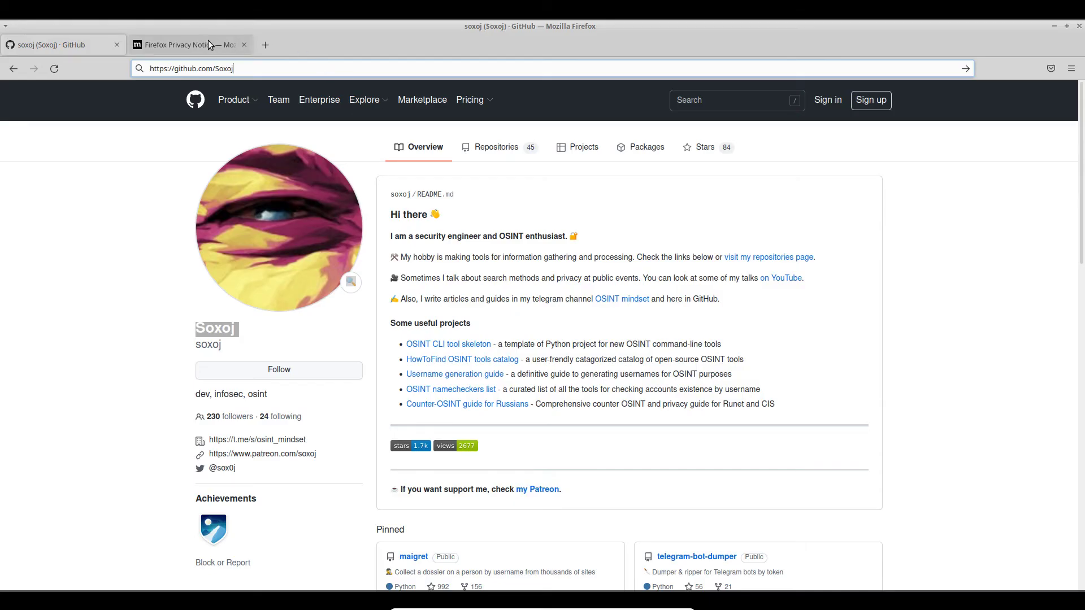
Load the YouTube profile URL in Firefox's second tab, then search YouTube for soxoj
{"action": "left_click", "coordinate": [208, 40]}
{"action": "key", "text": "ctrl+l"}
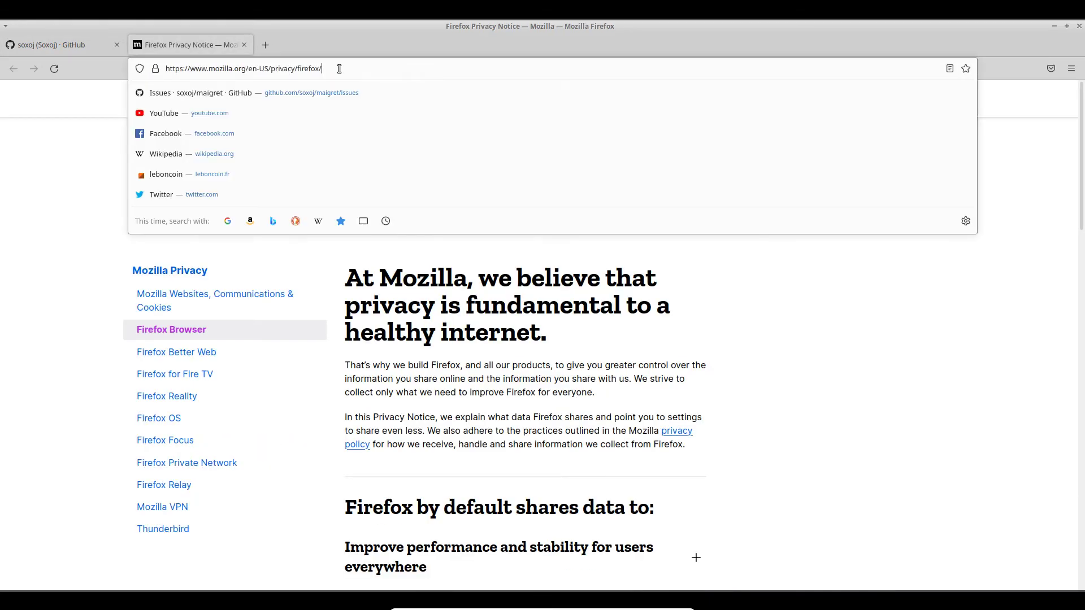
{"action": "key", "text": "ctrl+v"}
{"action": "key", "text": "Return"}
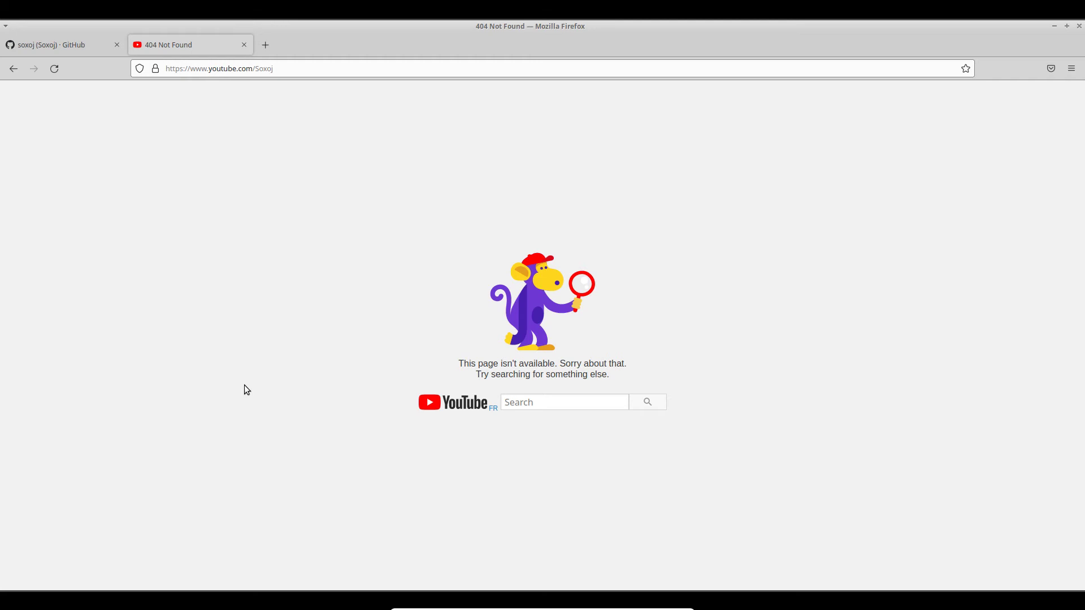
{"action": "left_click", "coordinate": [537, 407]}
{"action": "type", "text": "soxoj"}
{"action": "key", "text": "Return"}
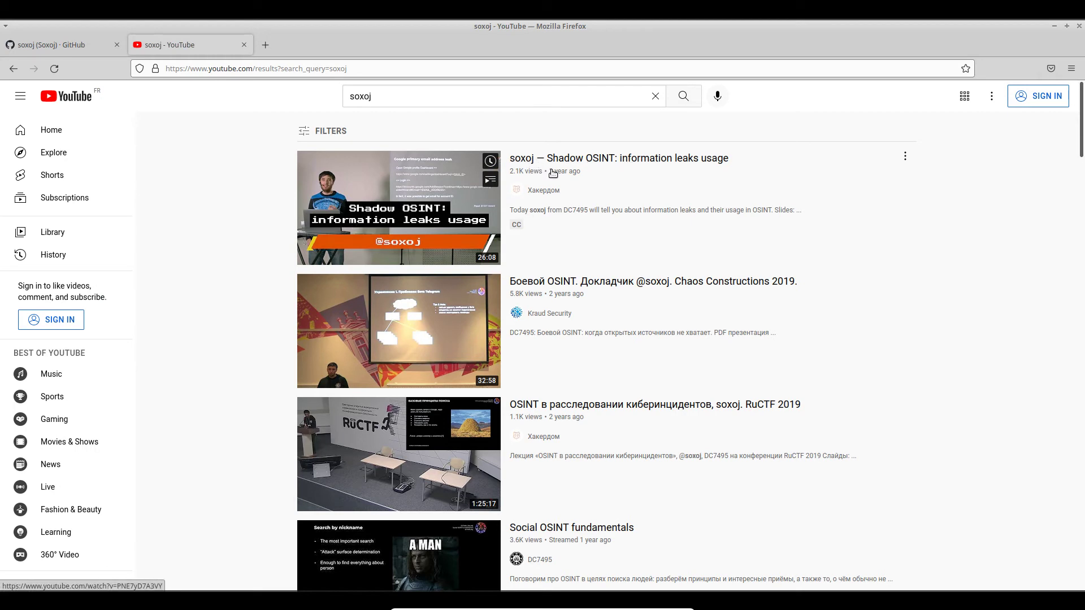
Open the soxoj Shadow OSINT talk, pause it and highlight the soxoj links in its description
{"action": "double_click", "coordinate": [533, 191]}
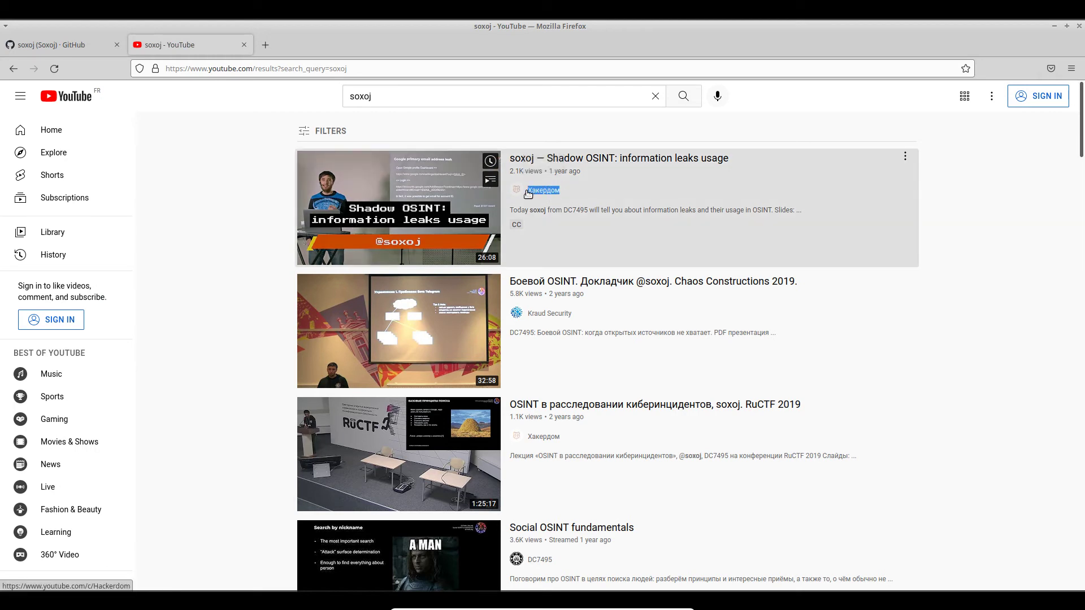
{"action": "left_click", "coordinate": [534, 196]}
{"action": "left_click", "coordinate": [267, 293]}
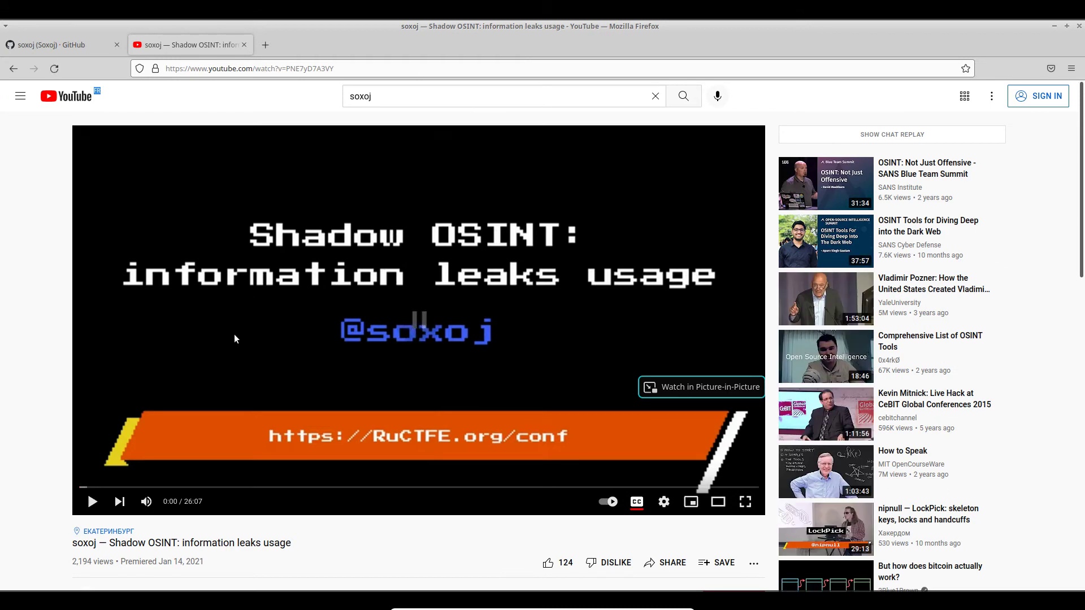
{"action": "scroll", "coordinate": [214, 362], "scroll_direction": "down", "scroll_amount": 2}
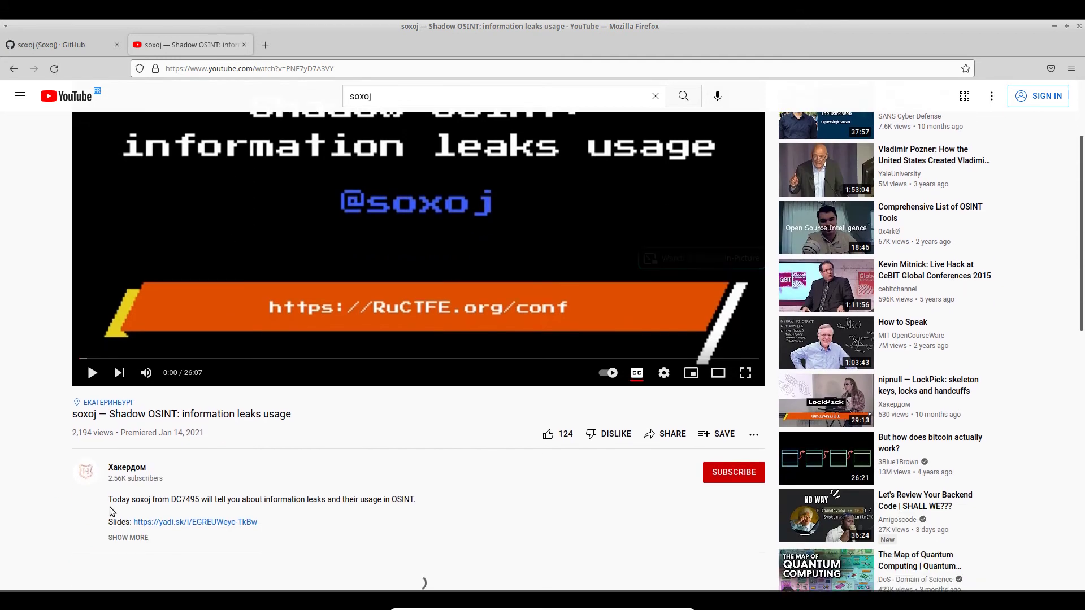
{"action": "left_click", "coordinate": [130, 543]}
{"action": "scroll", "coordinate": [235, 453], "scroll_direction": "down", "scroll_amount": 2}
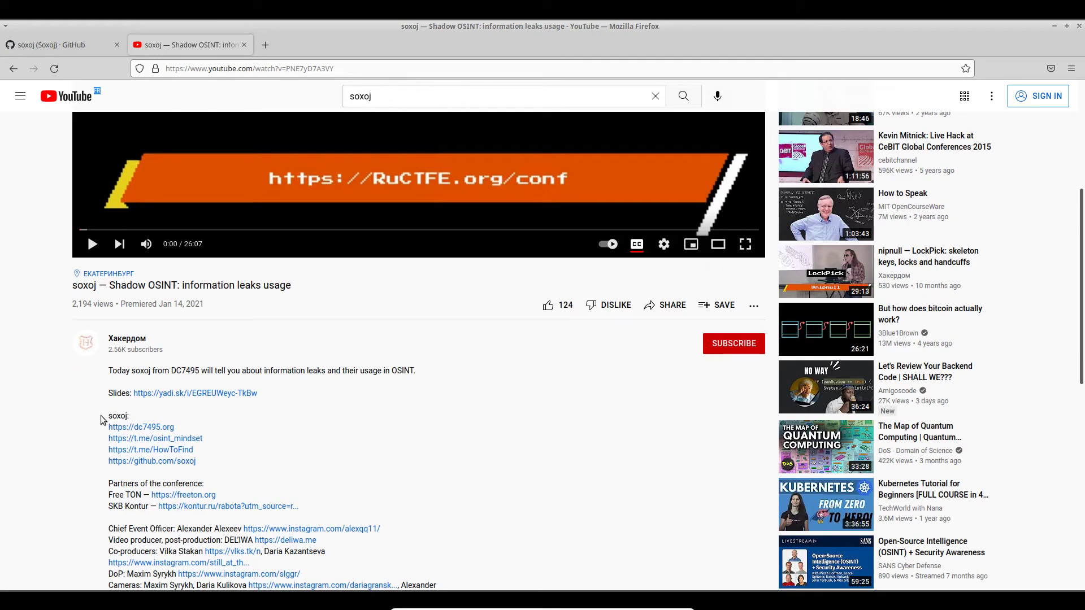
{"action": "left_click_drag", "start_coordinate": [157, 419], "coordinate": [248, 479]}
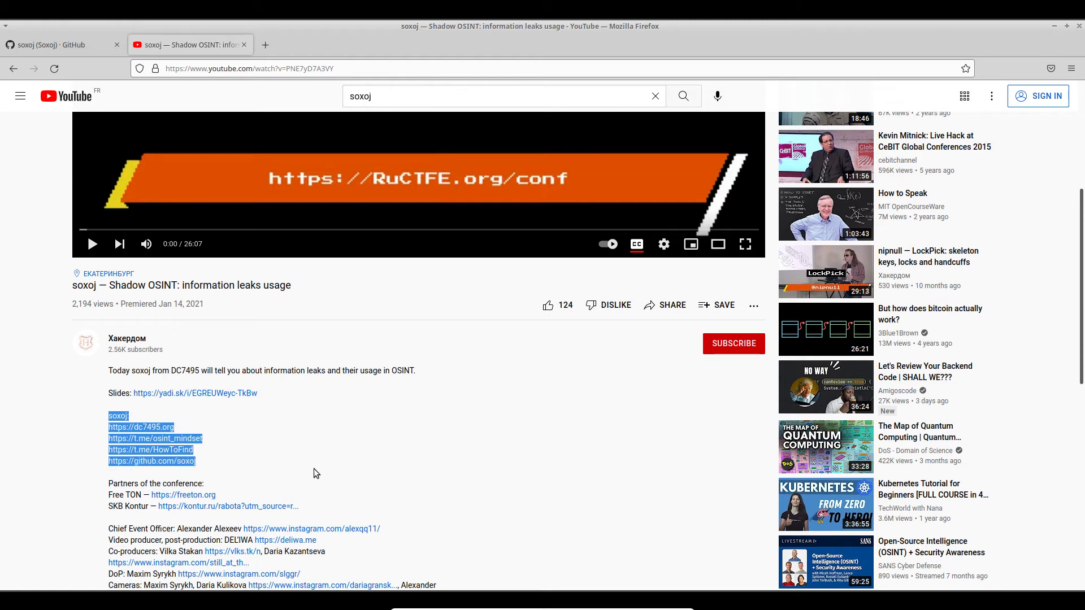
Go to the Хакердом channel page and select its channel ID in the address bar
{"action": "left_click", "coordinate": [126, 338]}
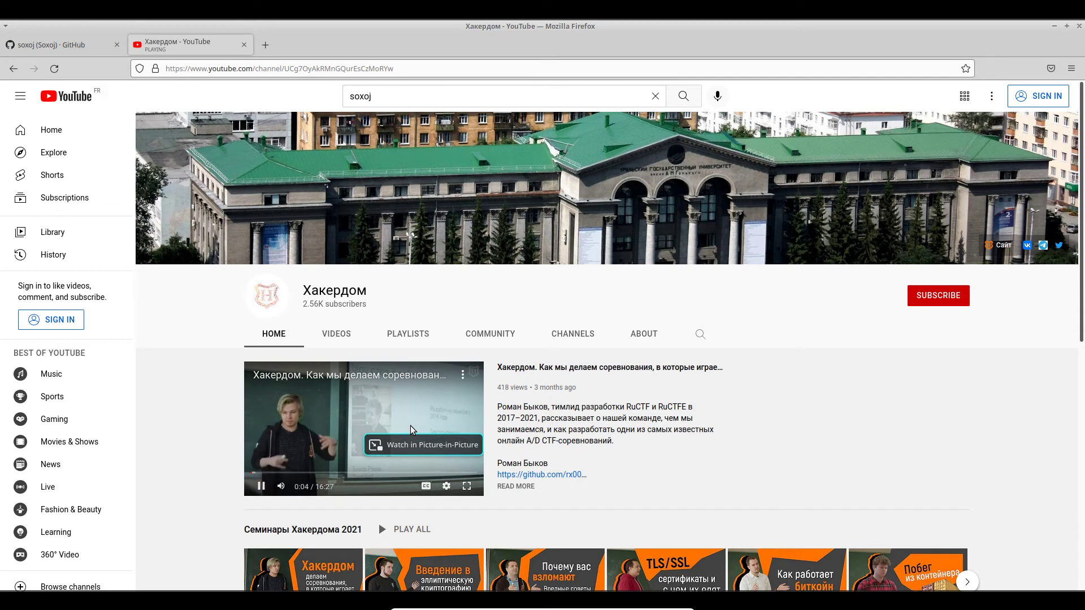
{"action": "scroll", "coordinate": [406, 424], "scroll_direction": "down", "scroll_amount": 2}
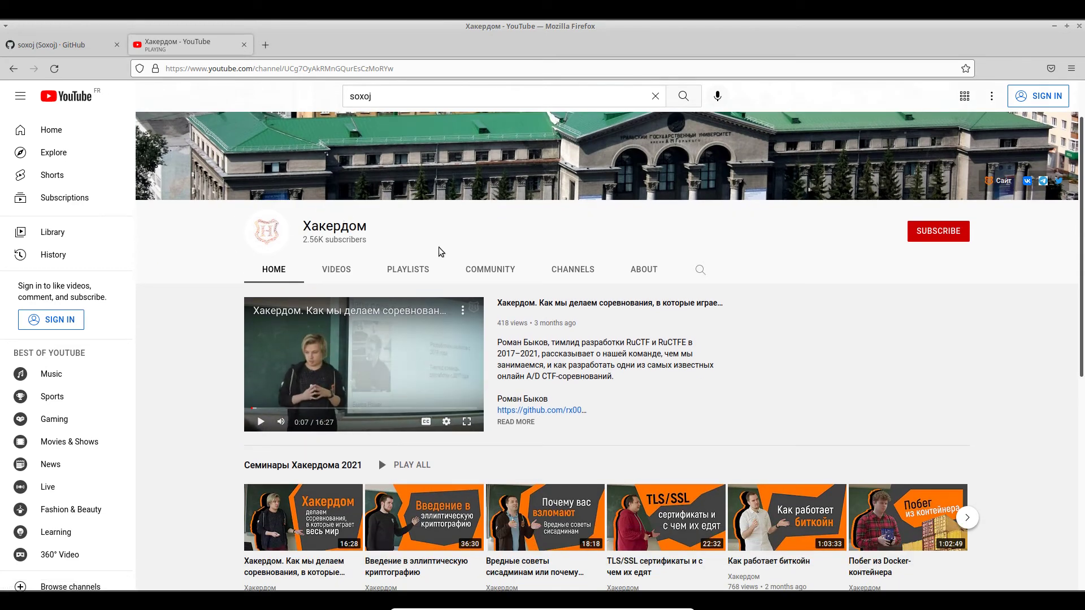
{"action": "scroll", "coordinate": [441, 252], "scroll_direction": "down", "scroll_amount": 5}
{"action": "scroll", "coordinate": [574, 287], "scroll_direction": "down", "scroll_amount": 1}
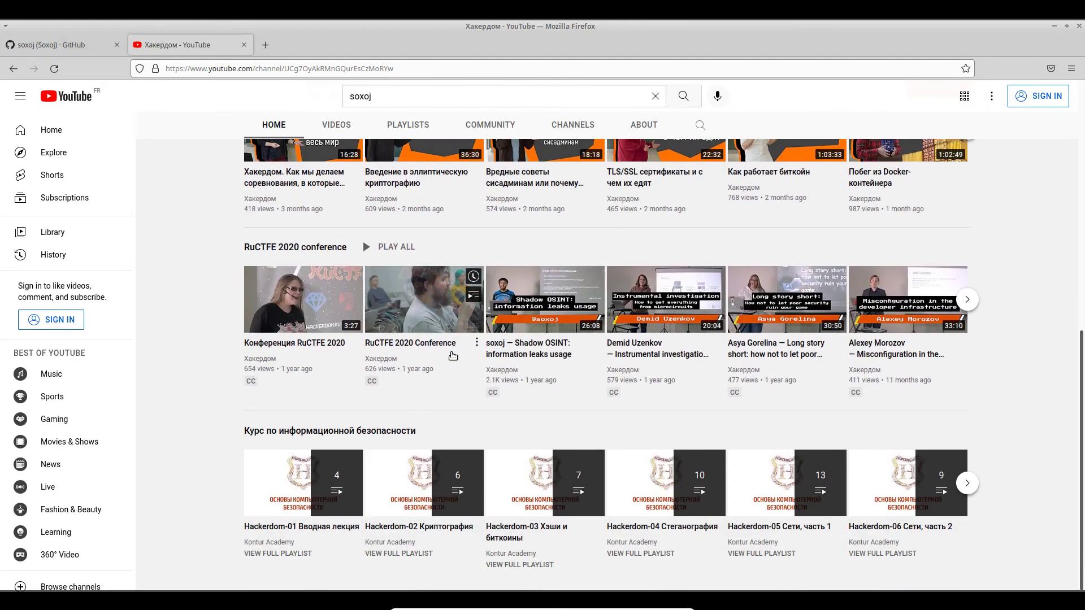
{"action": "left_click", "coordinate": [383, 70]}
{"action": "left_click", "coordinate": [292, 69]}
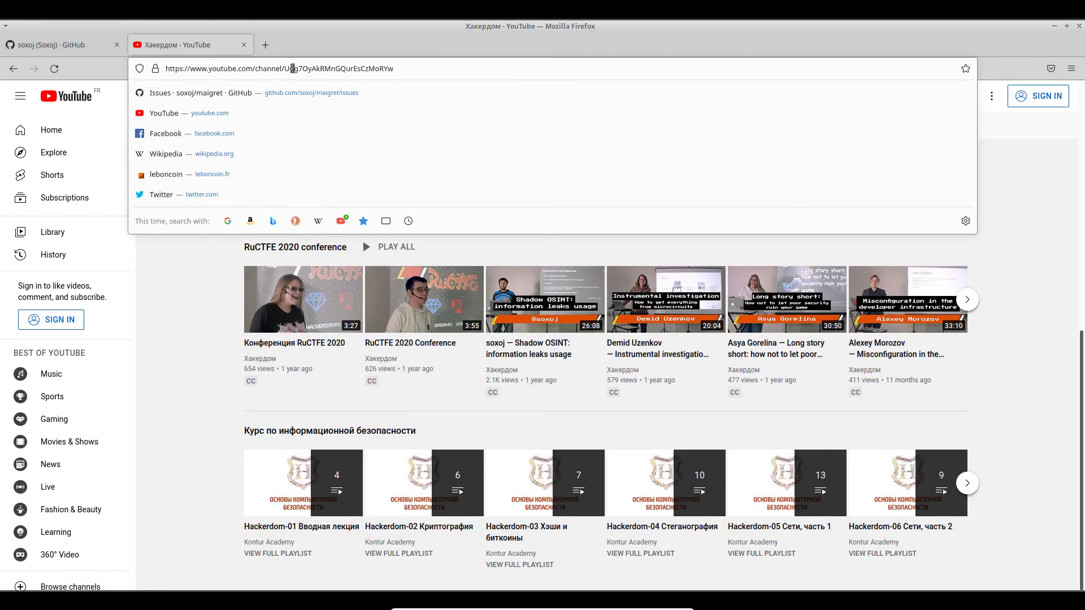
{"action": "left_click_drag", "start_coordinate": [283, 68], "coordinate": [430, 70]}
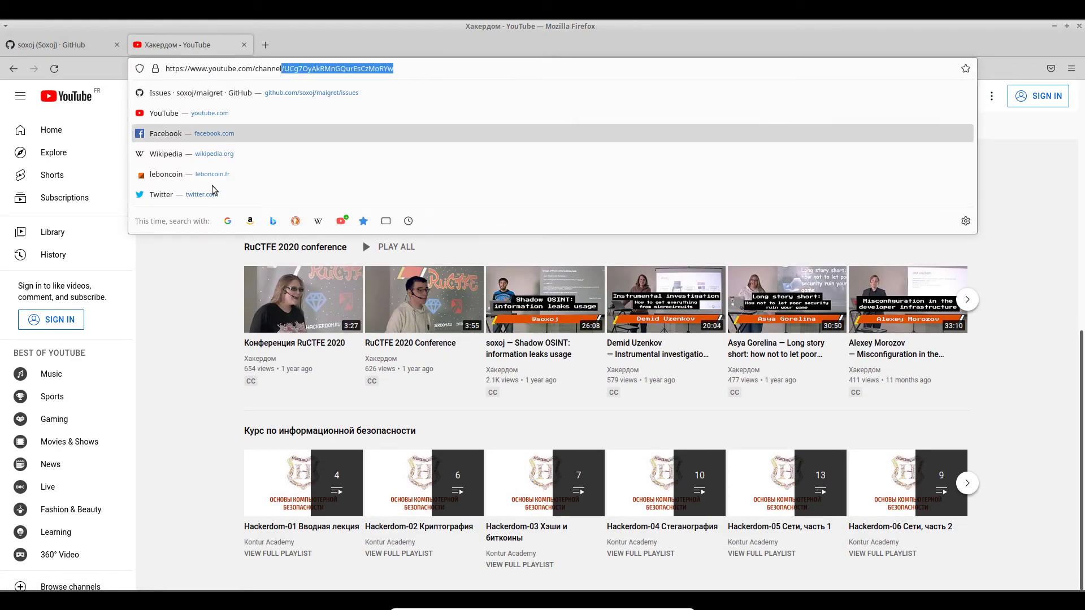
{"action": "key", "text": "alt+Tab"}
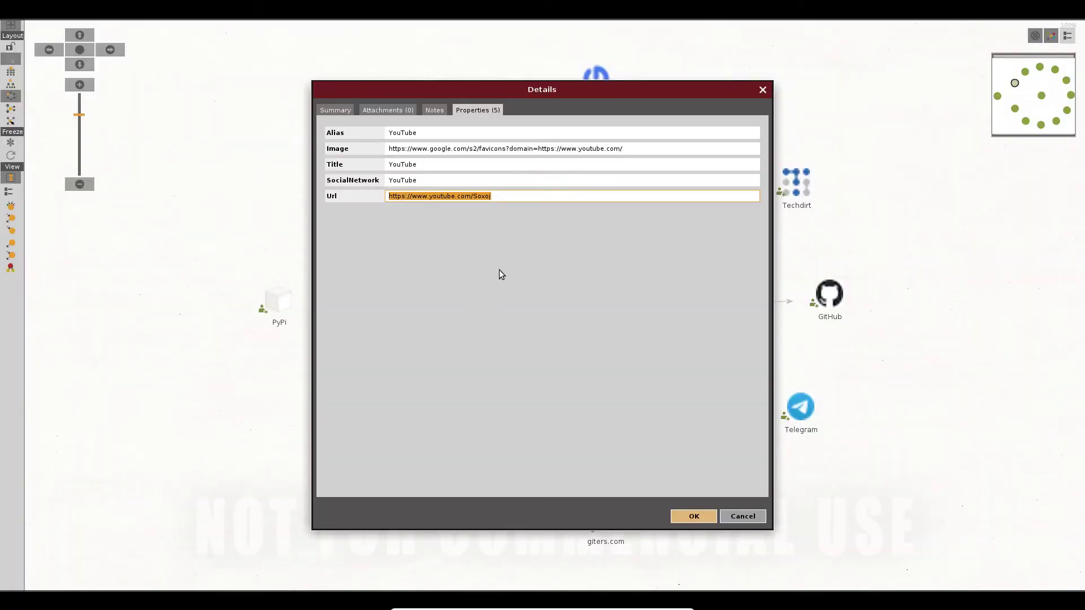
Replace the YouTube entity's Url with the Хакердом channel address, then drag the YouTube and Soxoj nodes up-left
{"action": "left_click", "coordinate": [530, 201]}
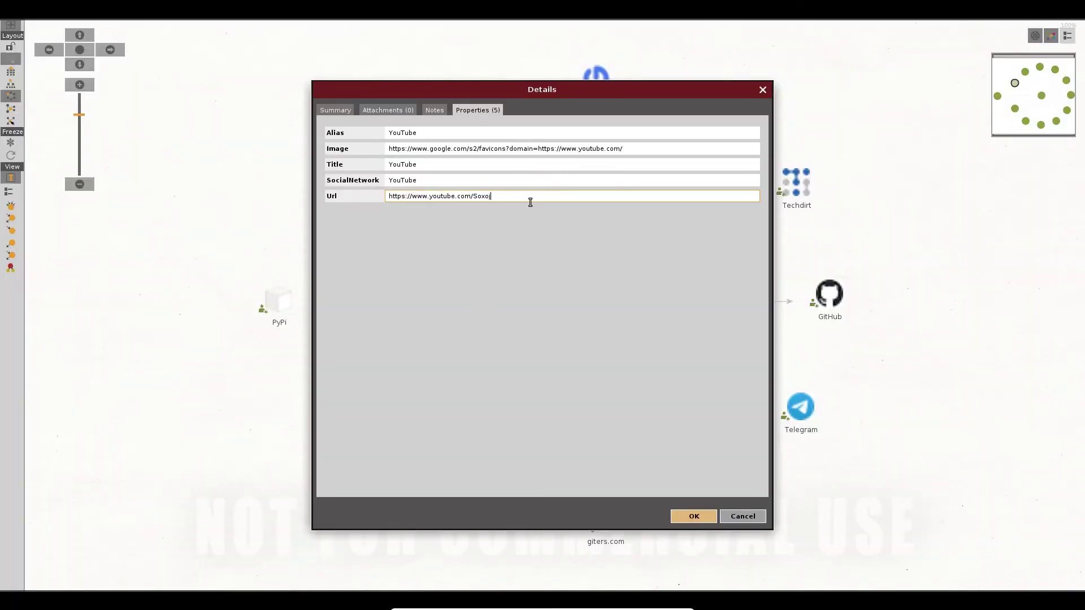
{"action": "key", "text": "alt+Tab"}
{"action": "key", "text": "alt+Tab"}
{"action": "key", "text": "alt+Tab"}
{"action": "key", "text": "alt+Tab"}
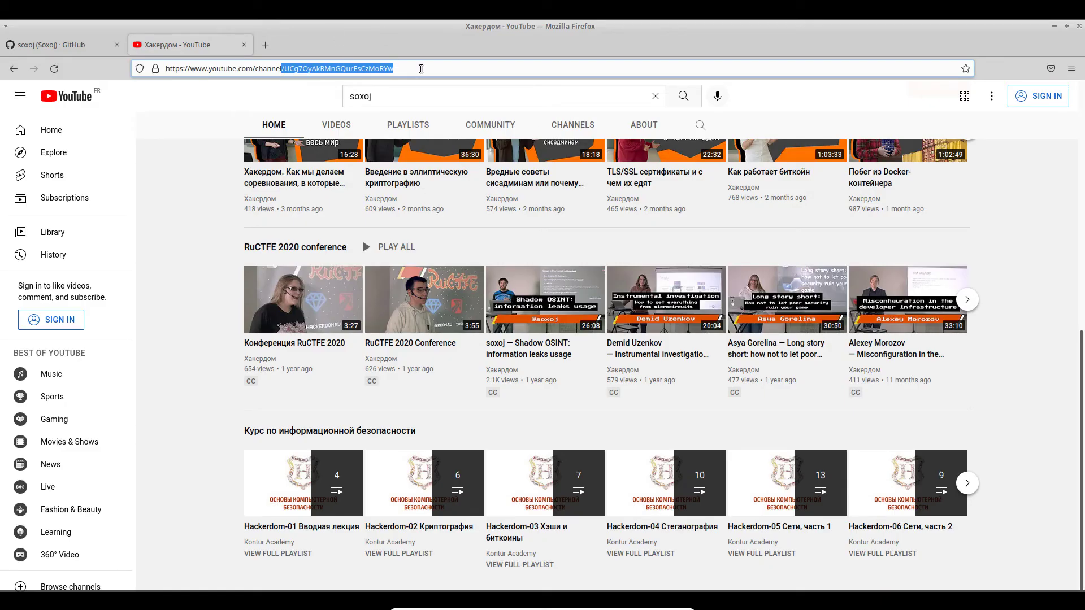
{"action": "triple_click", "coordinate": [340, 69]}
{"action": "key", "text": "ctrl+c"}
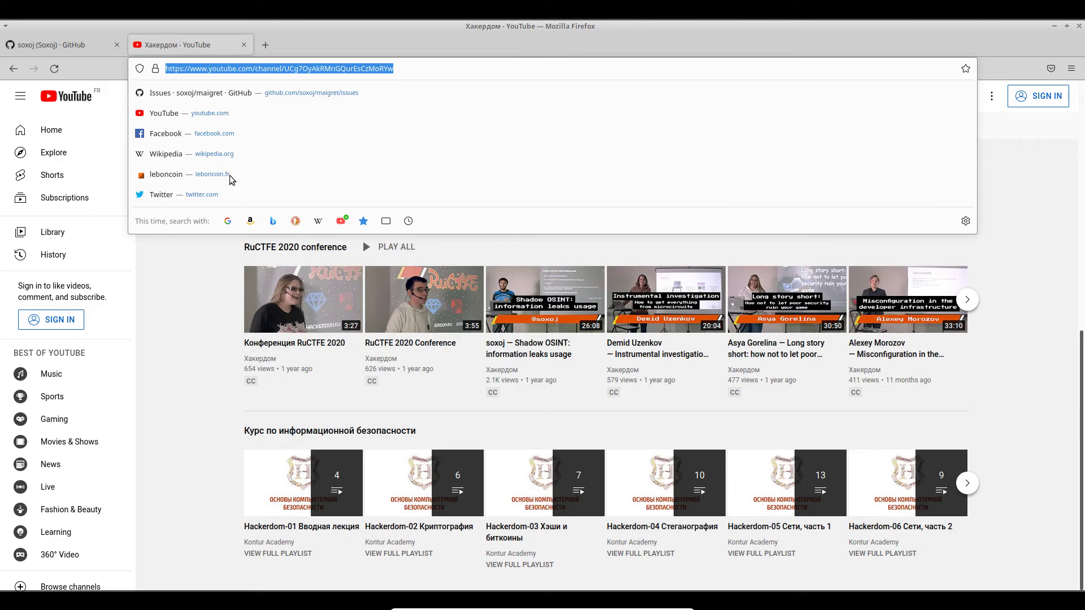
{"action": "key", "text": "alt+Tab"}
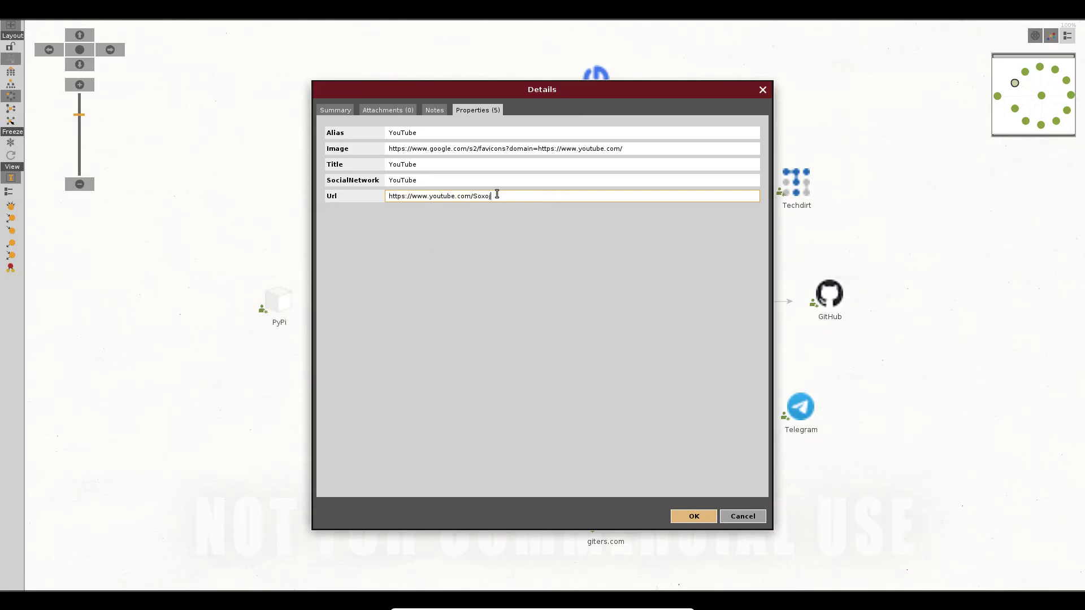
{"action": "key", "text": "ctrl+a"}
{"action": "key", "text": "ctrl+v"}
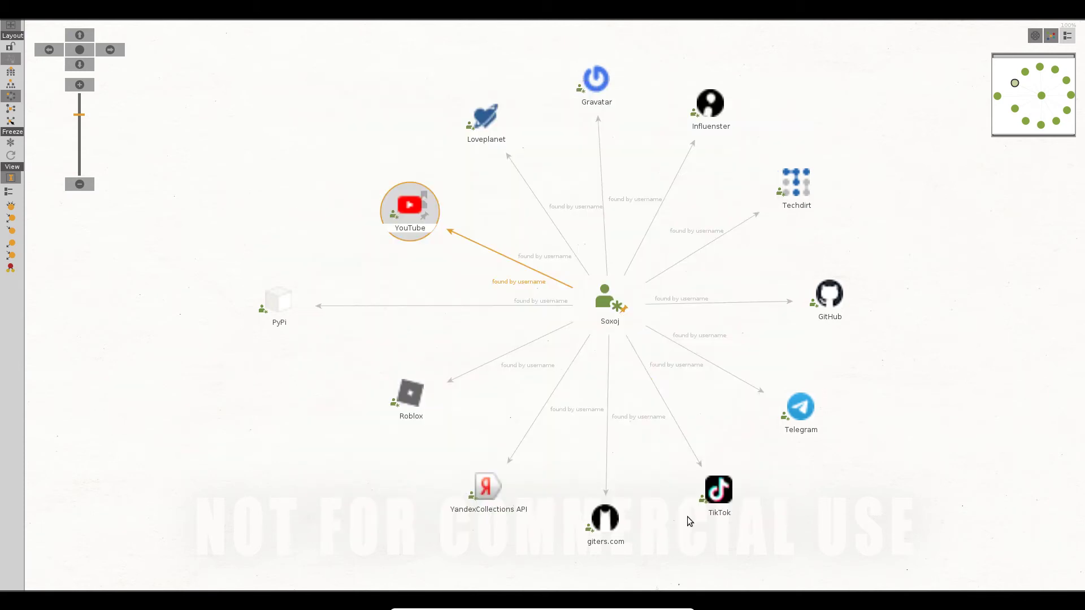
{"action": "left_click", "coordinate": [694, 516]}
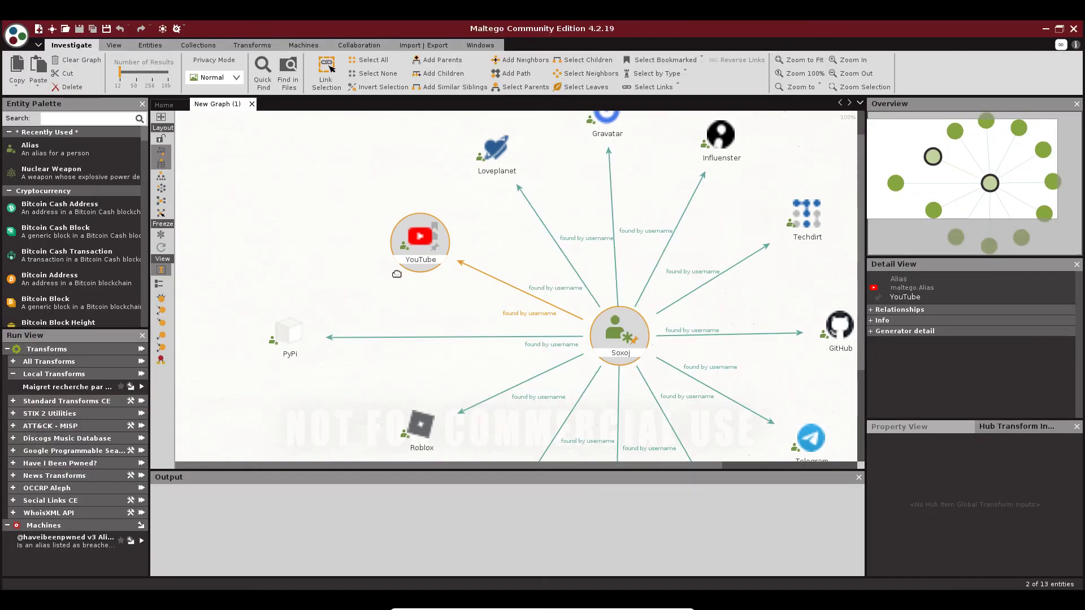
{"action": "left_click_drag", "start_coordinate": [398, 274], "coordinate": [287, 171]}
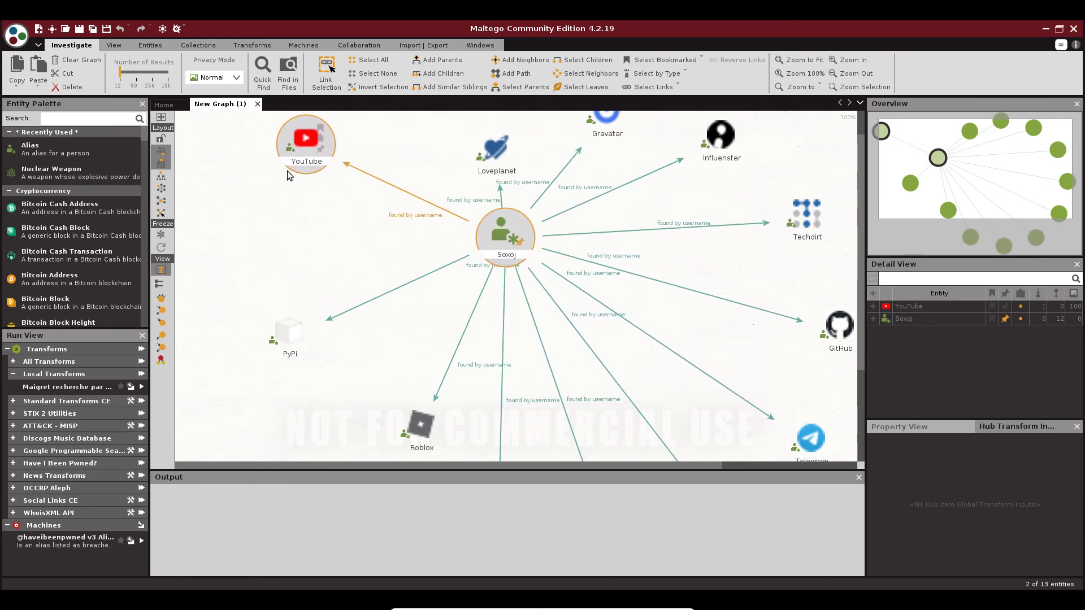
Select the neighbouring entities, then select all links in the graph
{"action": "left_click_drag", "start_coordinate": [334, 254], "coordinate": [335, 290]}
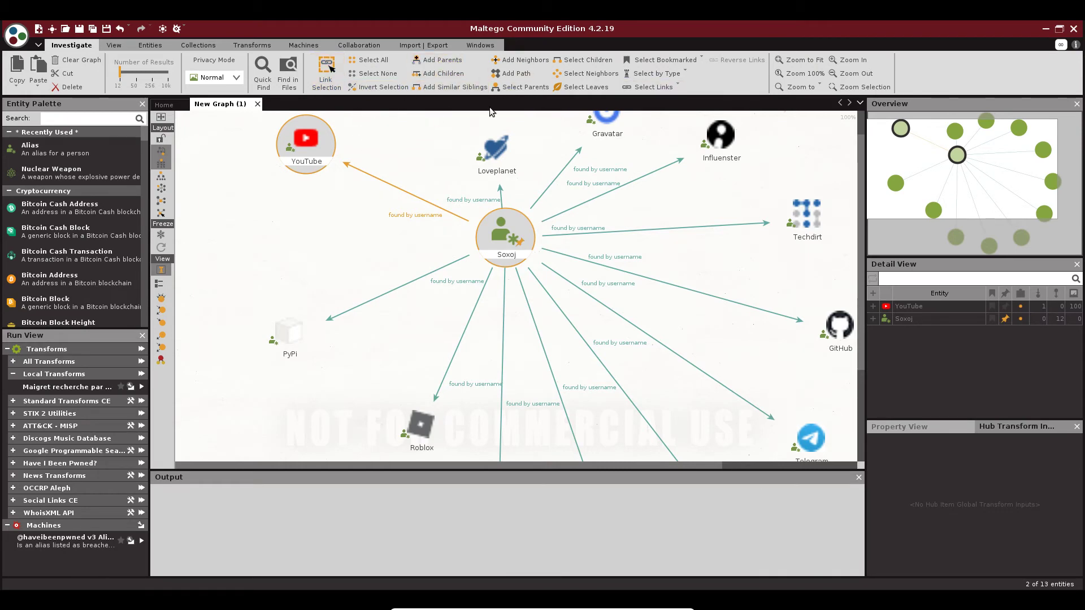
{"action": "left_click", "coordinate": [565, 76]}
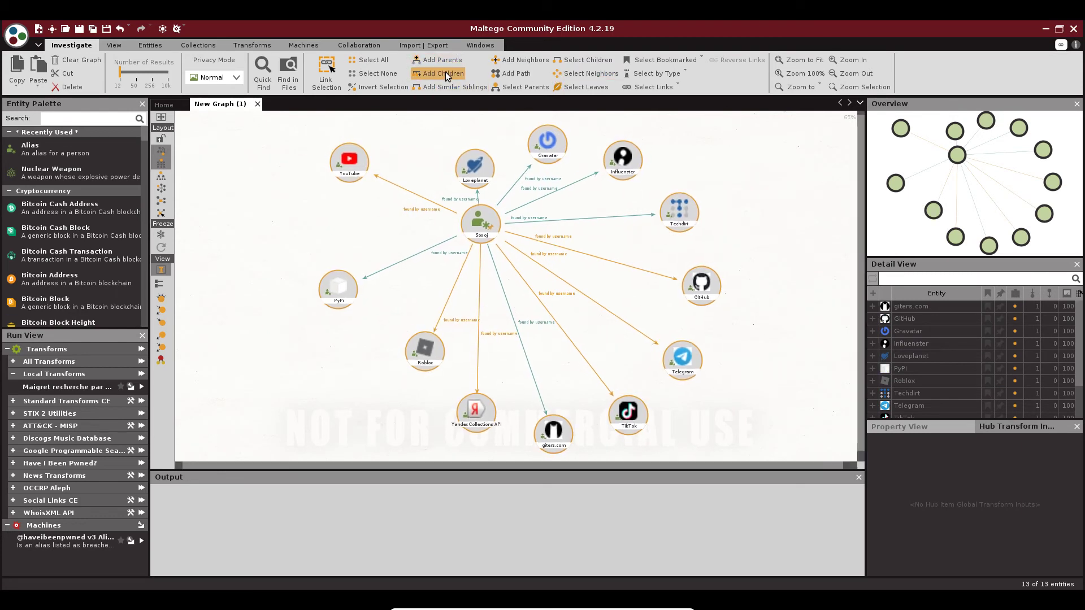
{"action": "left_click", "coordinate": [374, 60]}
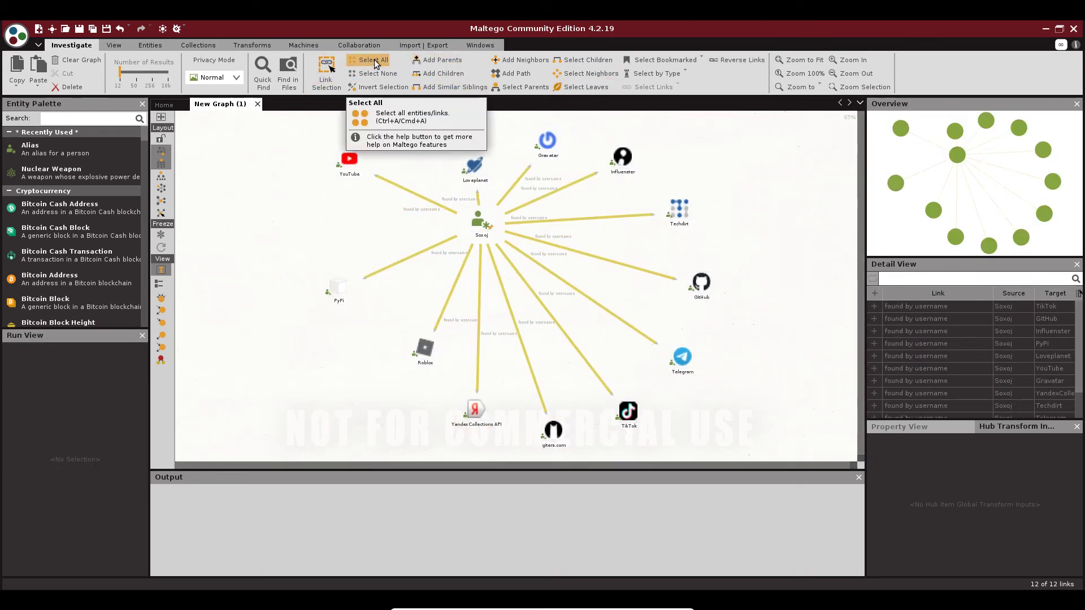
Browse the View, Entities, Collections, Transforms, Machines, Collaboration and Import/Export tabs, then switch to entity selection
{"action": "left_click", "coordinate": [118, 46]}
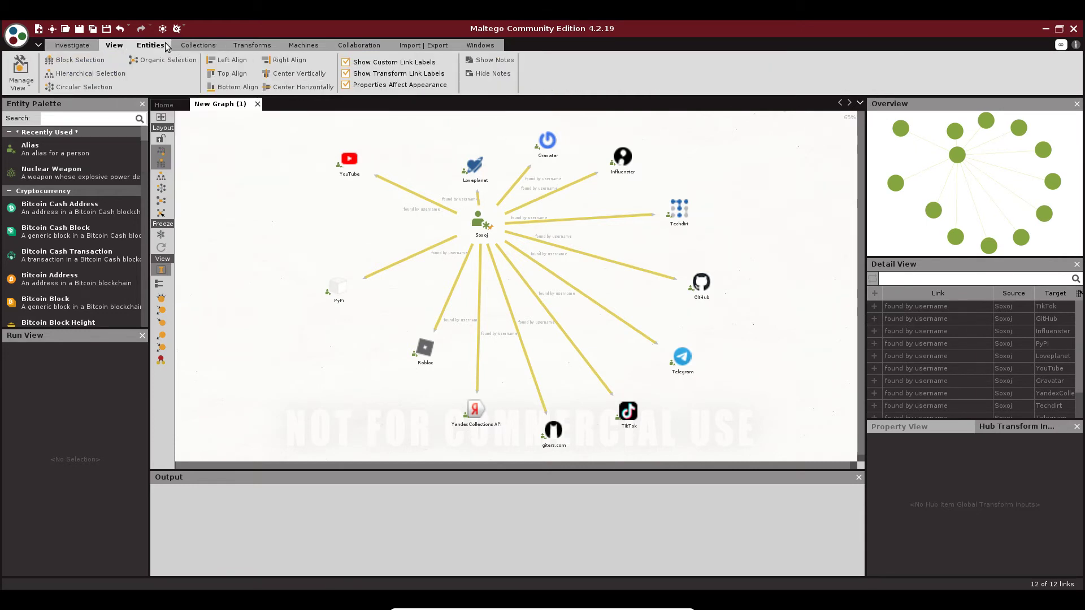
{"action": "left_click", "coordinate": [157, 48]}
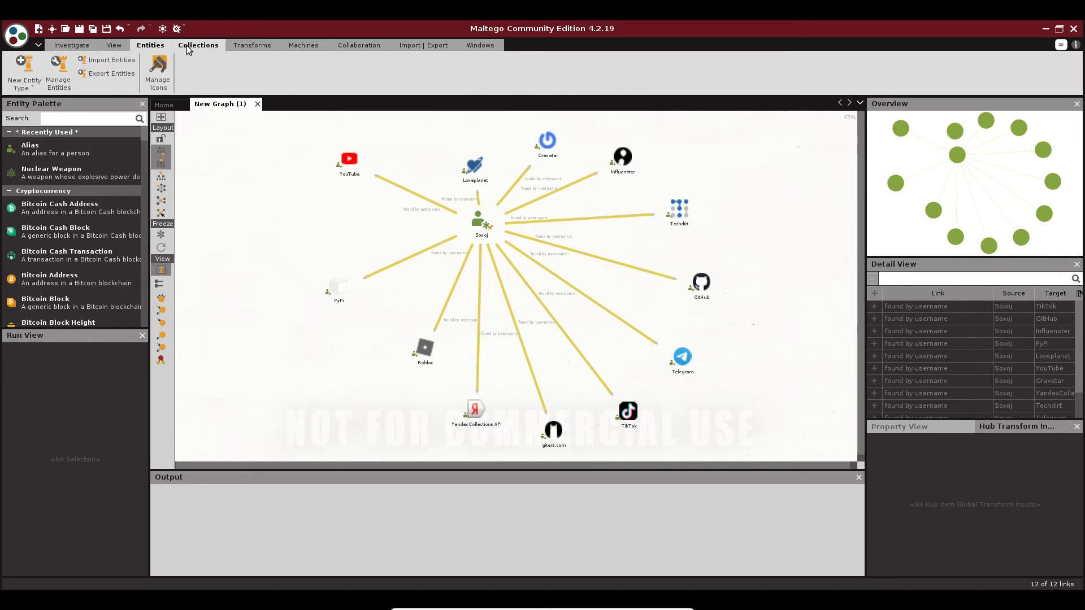
{"action": "left_click", "coordinate": [198, 46]}
{"action": "left_click", "coordinate": [237, 46]}
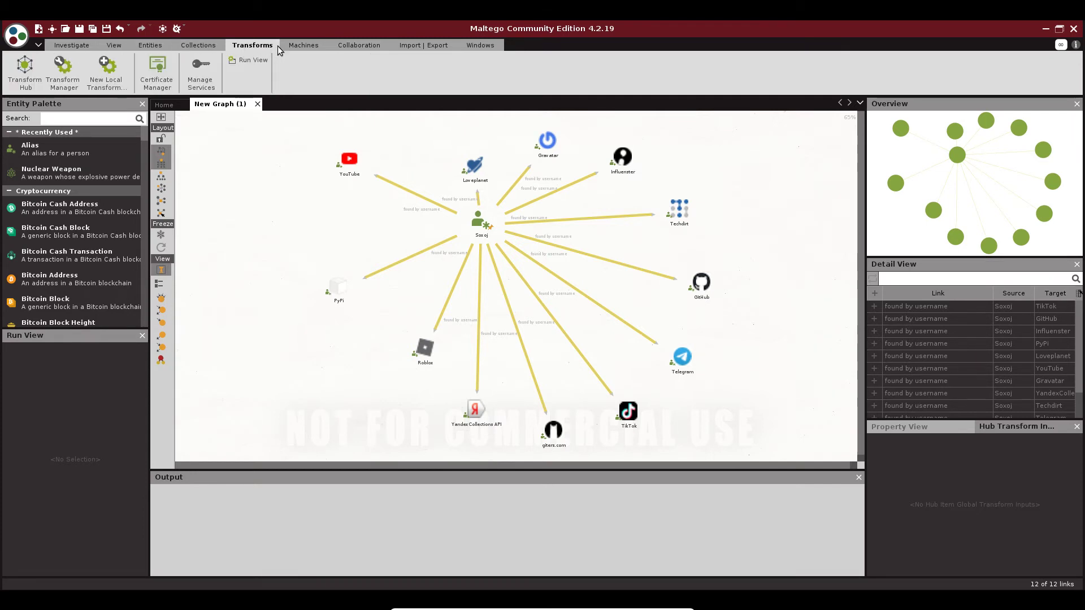
{"action": "left_click", "coordinate": [311, 48]}
{"action": "left_click", "coordinate": [368, 47]}
{"action": "left_click", "coordinate": [423, 45]}
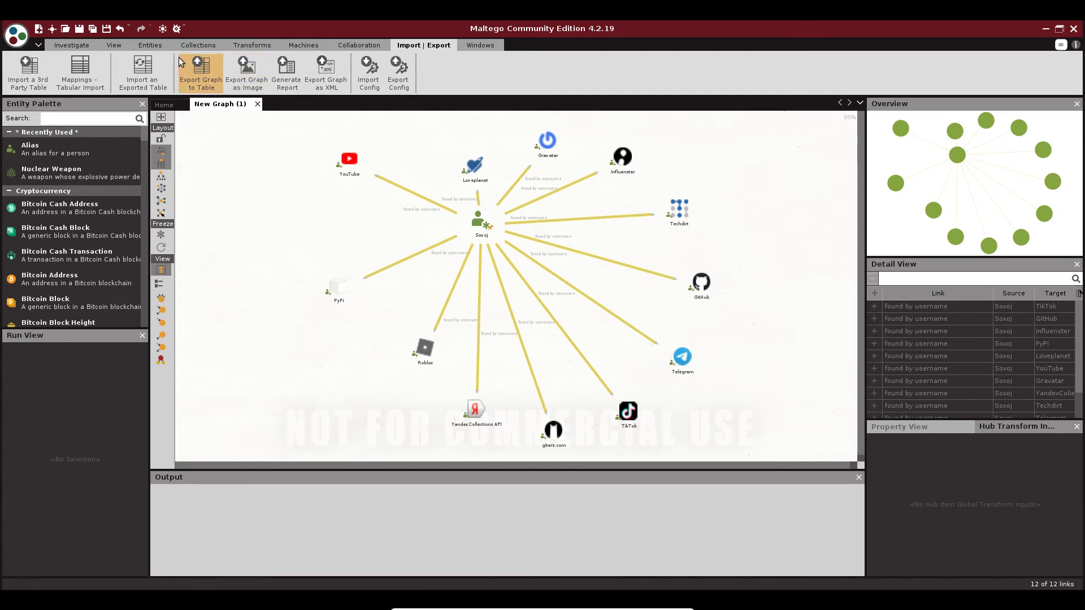
{"action": "left_click", "coordinate": [87, 45]}
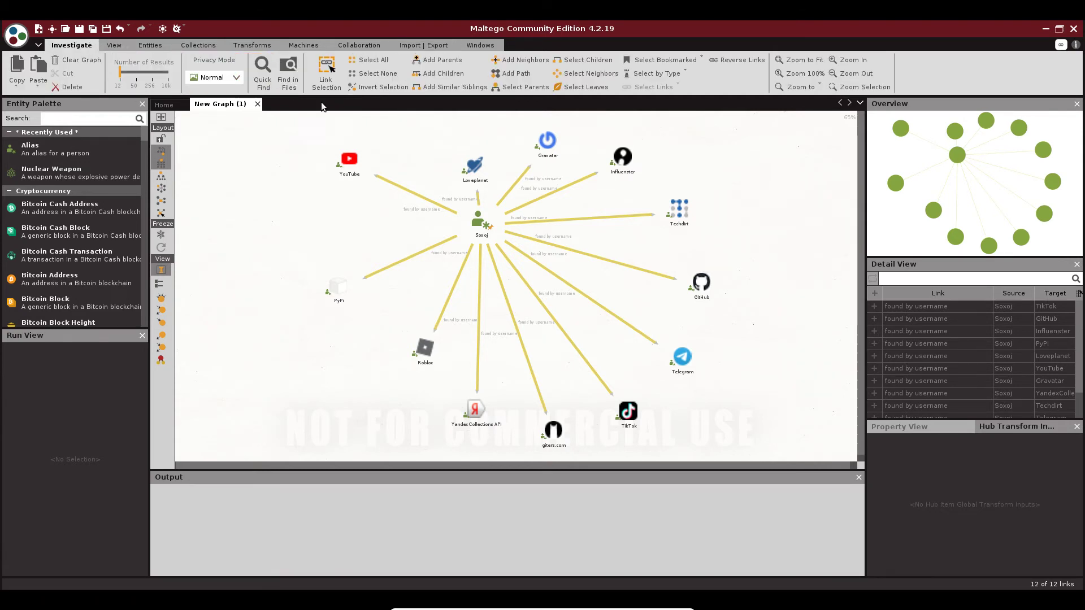
{"action": "left_click", "coordinate": [322, 87]}
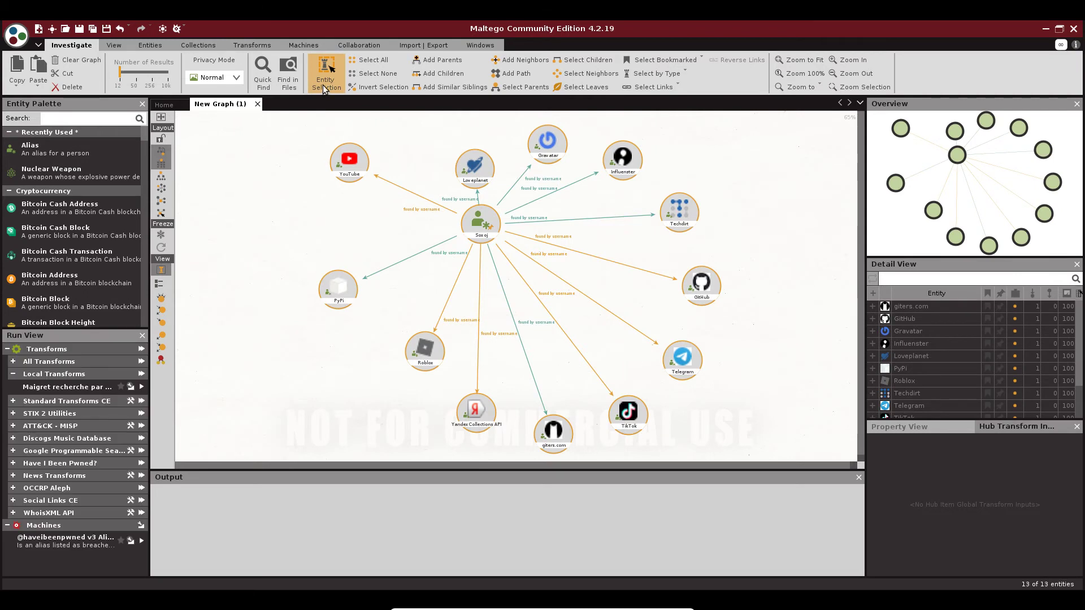
Search the graph's entities for 'youtube'
{"action": "left_click", "coordinate": [264, 80]}
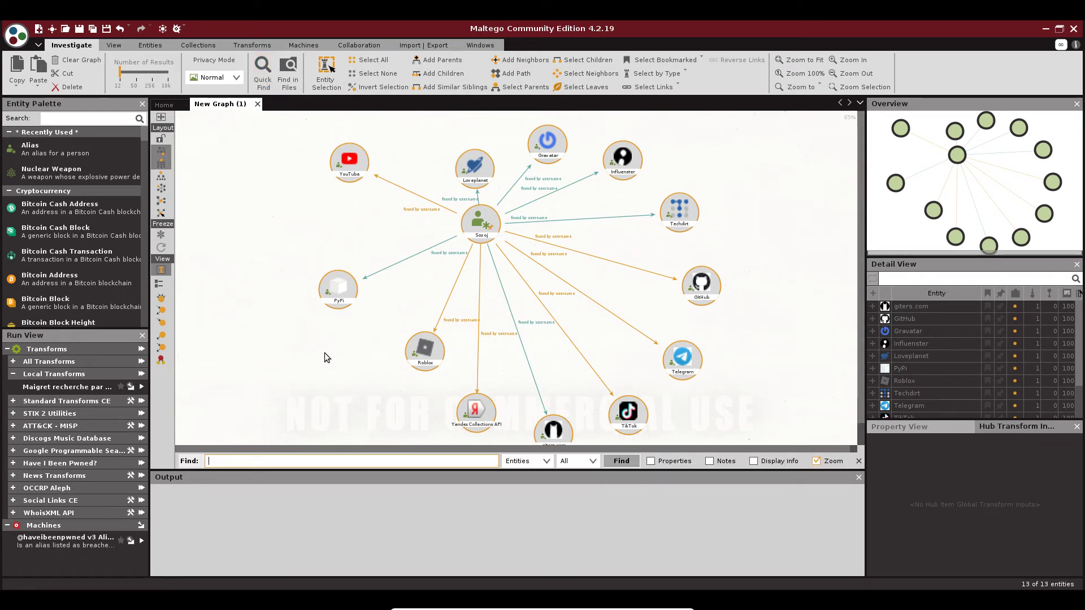
{"action": "type", "text": "youtube"}
{"action": "key", "text": "Return"}
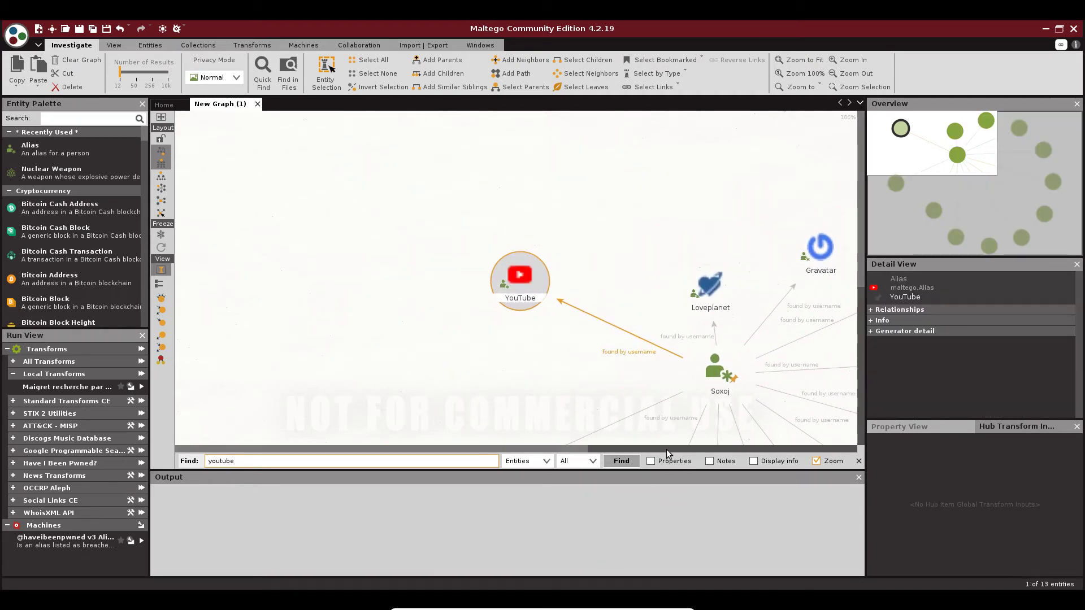
{"action": "left_click", "coordinate": [679, 466]}
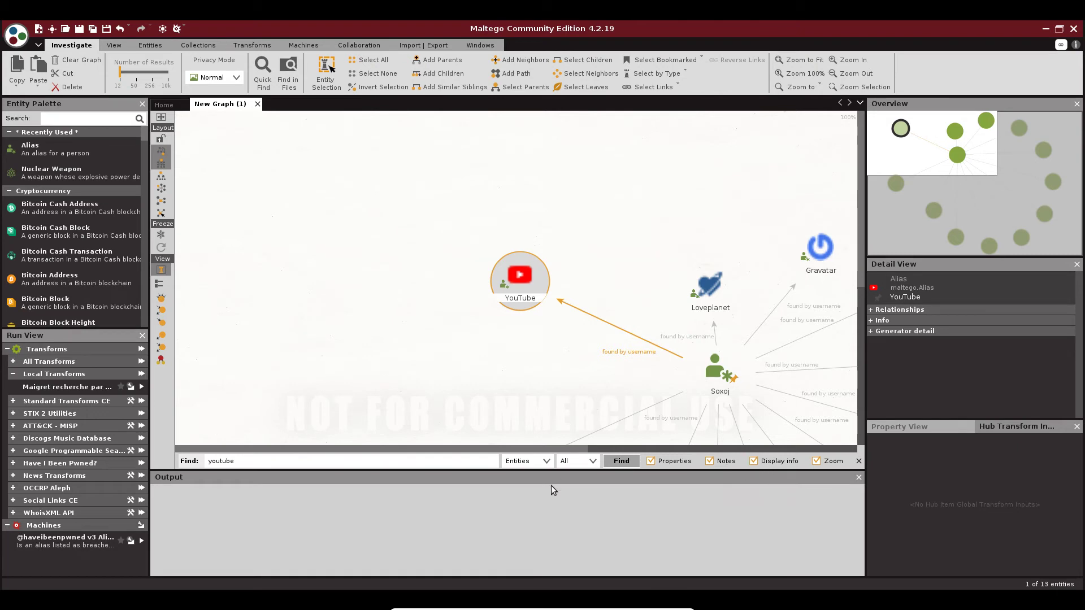
{"action": "left_click", "coordinate": [275, 463]}
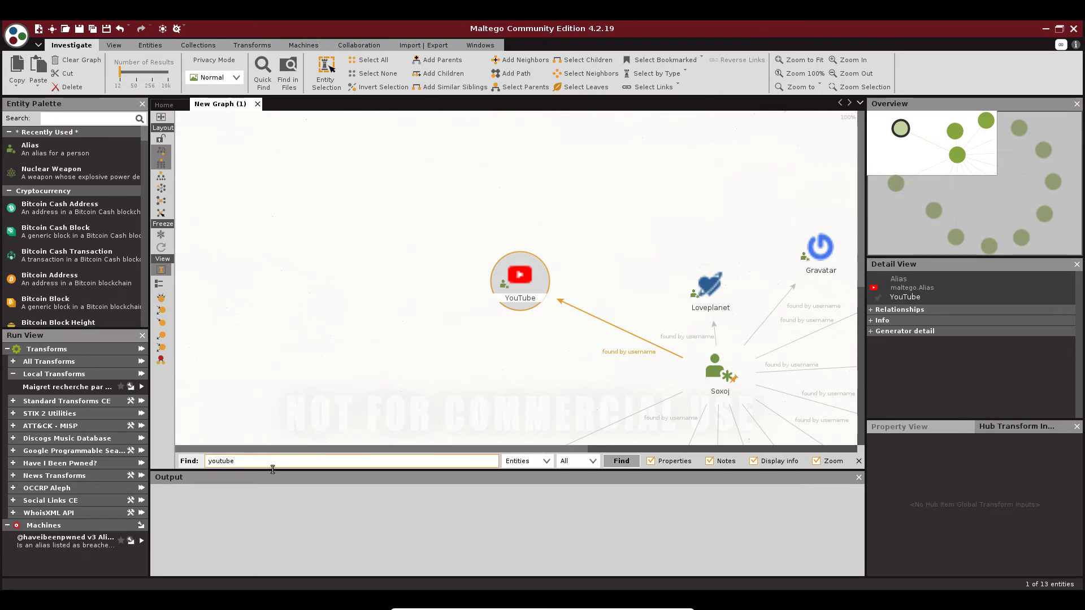
{"action": "key", "text": "Return"}
Switch the search target from Entities to Links and rerun the youtube search
{"action": "left_click", "coordinate": [542, 462]}
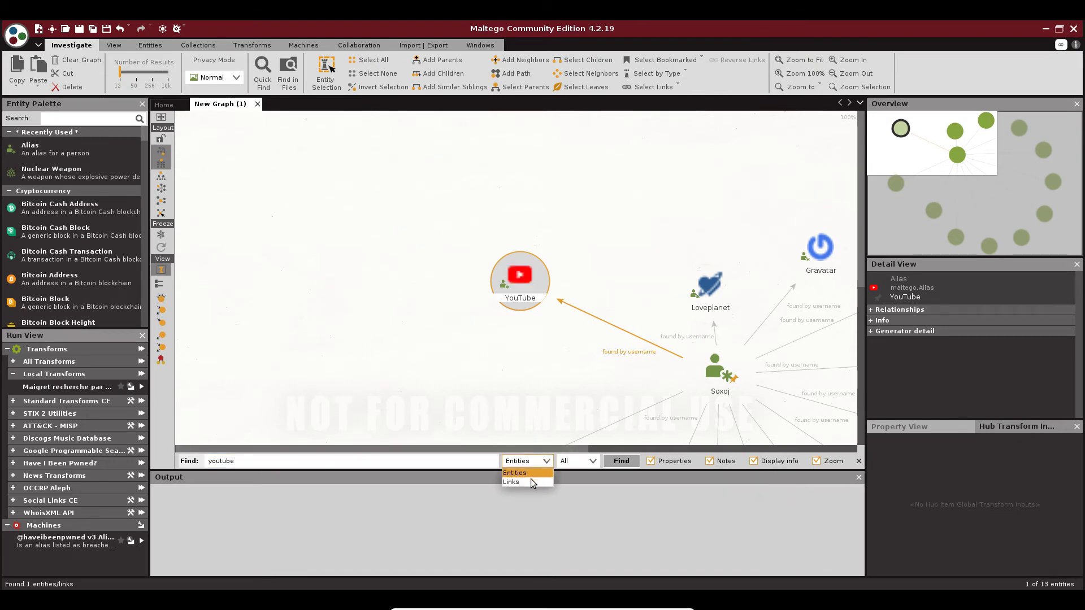
{"action": "left_click", "coordinate": [531, 480]}
{"action": "left_click", "coordinate": [409, 463]}
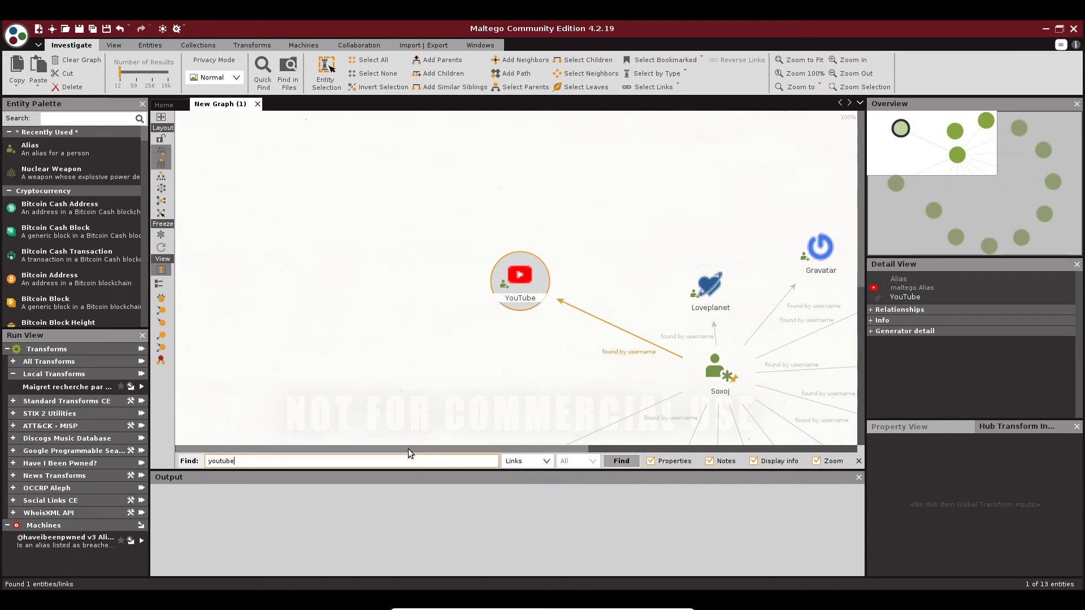
{"action": "key", "text": "Return"}
{"action": "left_click", "coordinate": [629, 462]}
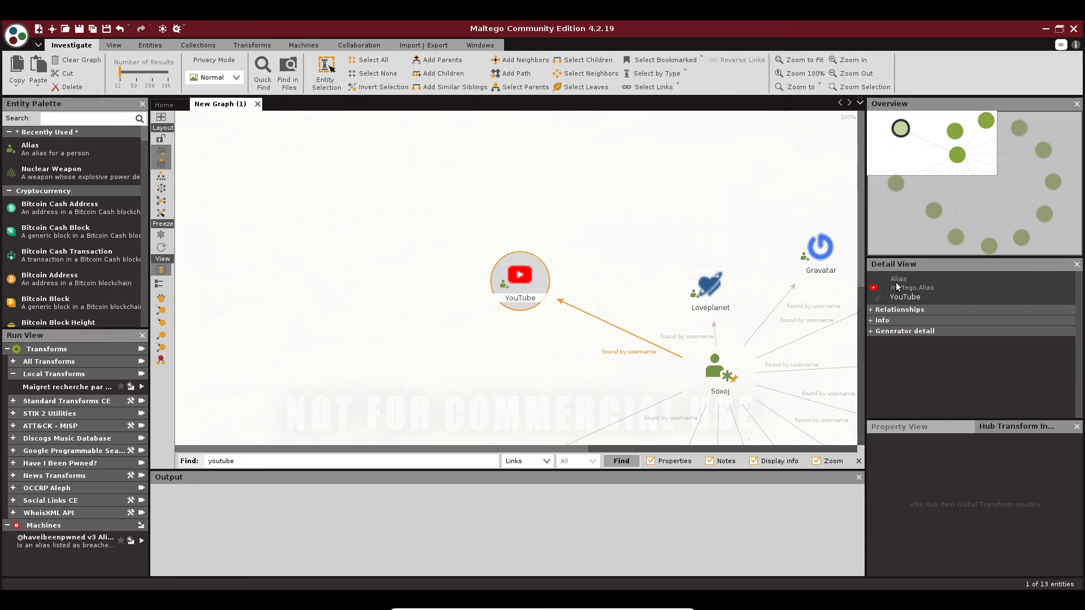
Expand the YouTube entity's Relationships, Incoming Soxoj link, Info and Generator detail sections
{"action": "left_click", "coordinate": [871, 310]}
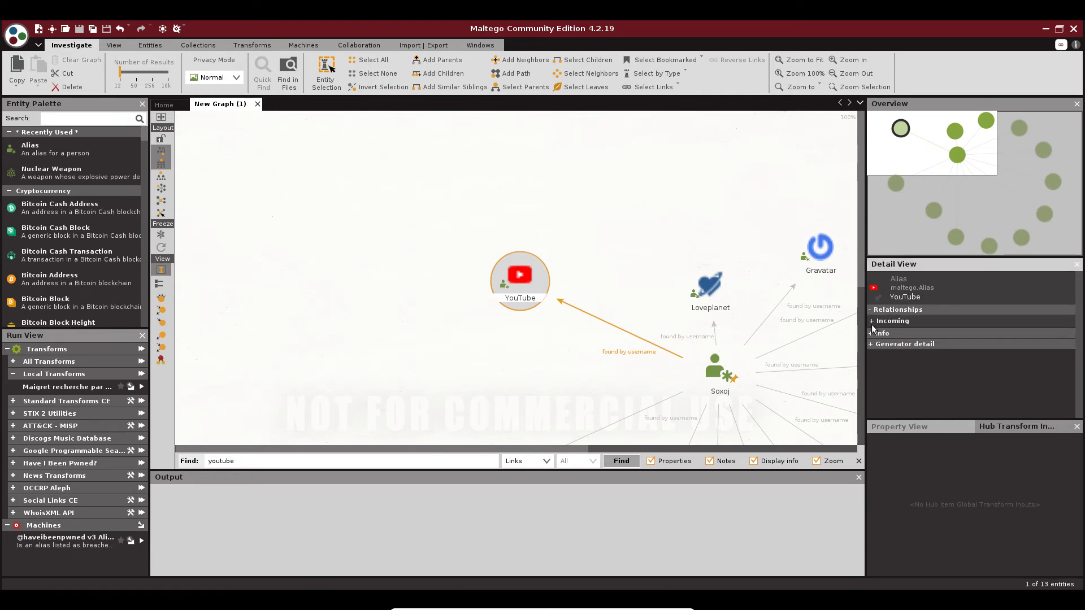
{"action": "left_click", "coordinate": [872, 321]}
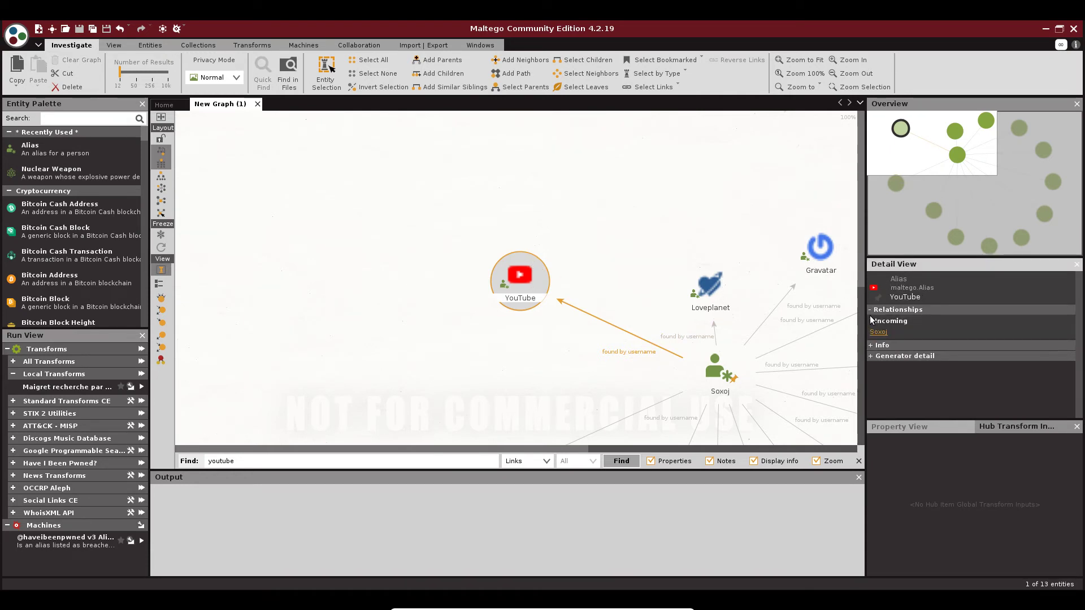
{"action": "left_click", "coordinate": [871, 346]}
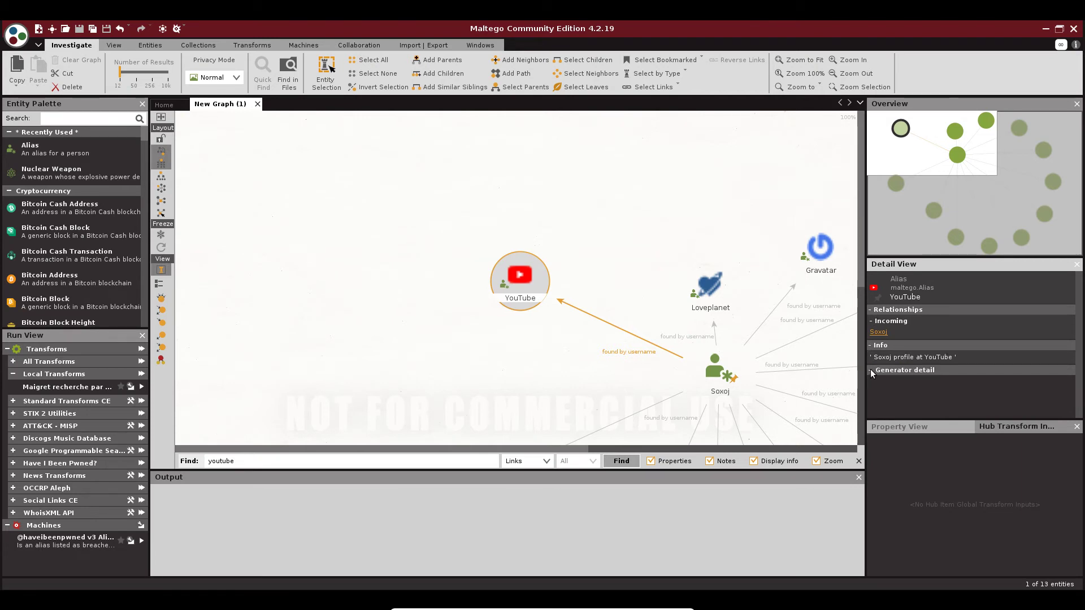
{"action": "left_click", "coordinate": [873, 371]}
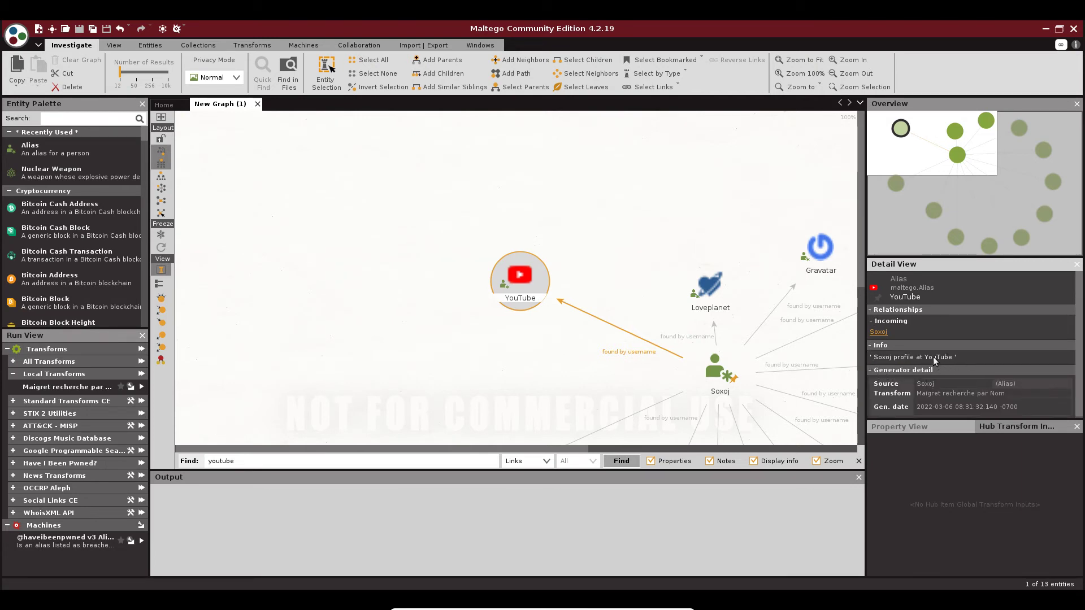
{"action": "scroll", "coordinate": [936, 398], "scroll_direction": "down", "scroll_amount": 1}
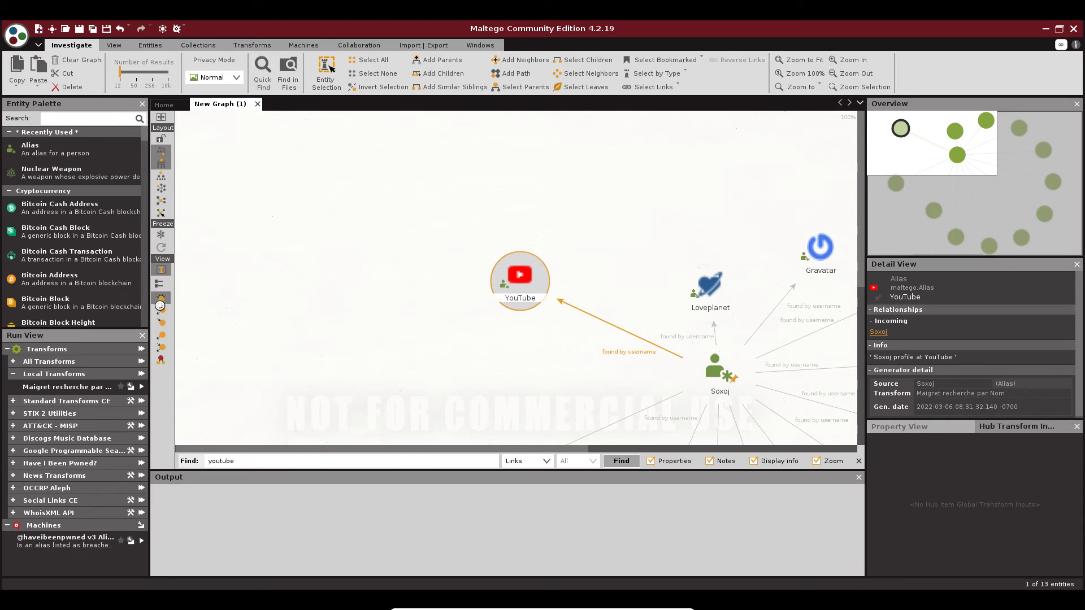
Switch to Bubble view, size nodes by links then by weight, and finish in Entity List view
{"action": "left_click", "coordinate": [161, 312]}
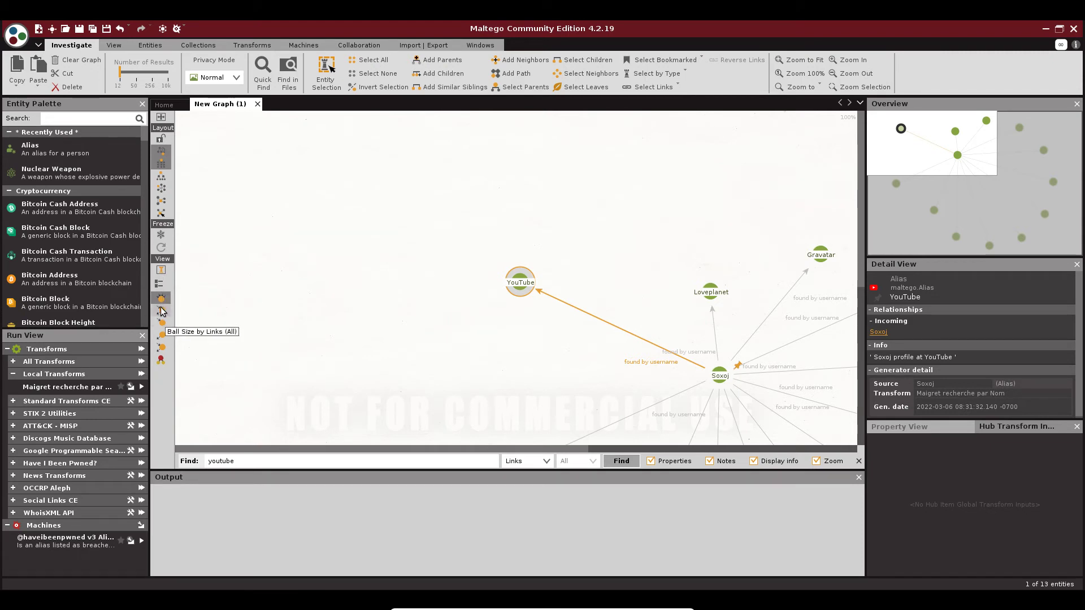
{"action": "left_click", "coordinate": [162, 310]}
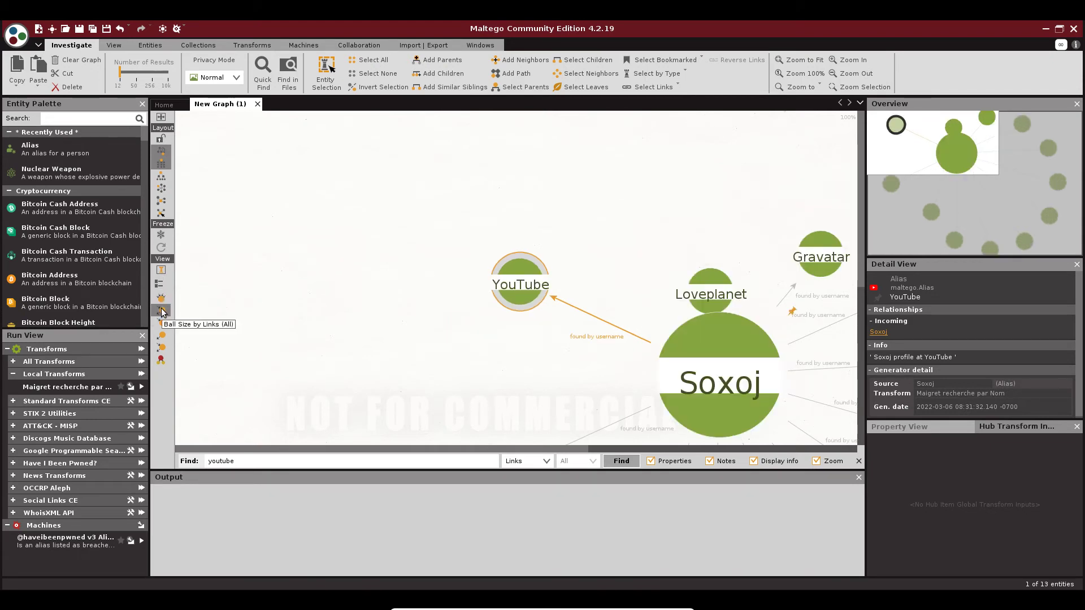
{"action": "scroll", "coordinate": [536, 343], "scroll_direction": "down", "scroll_amount": 3}
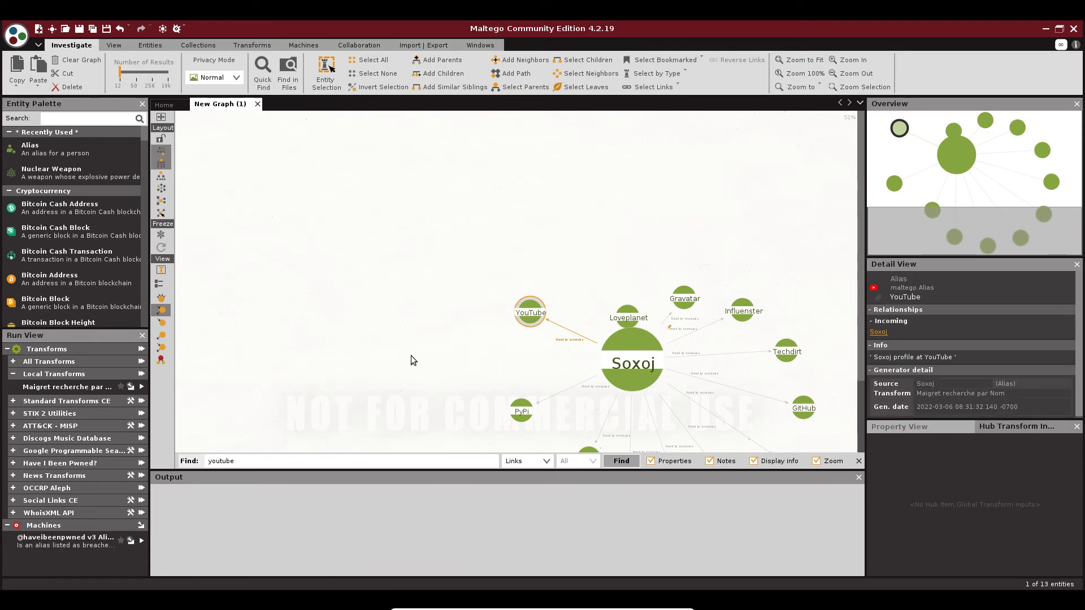
{"action": "left_click", "coordinate": [161, 362]}
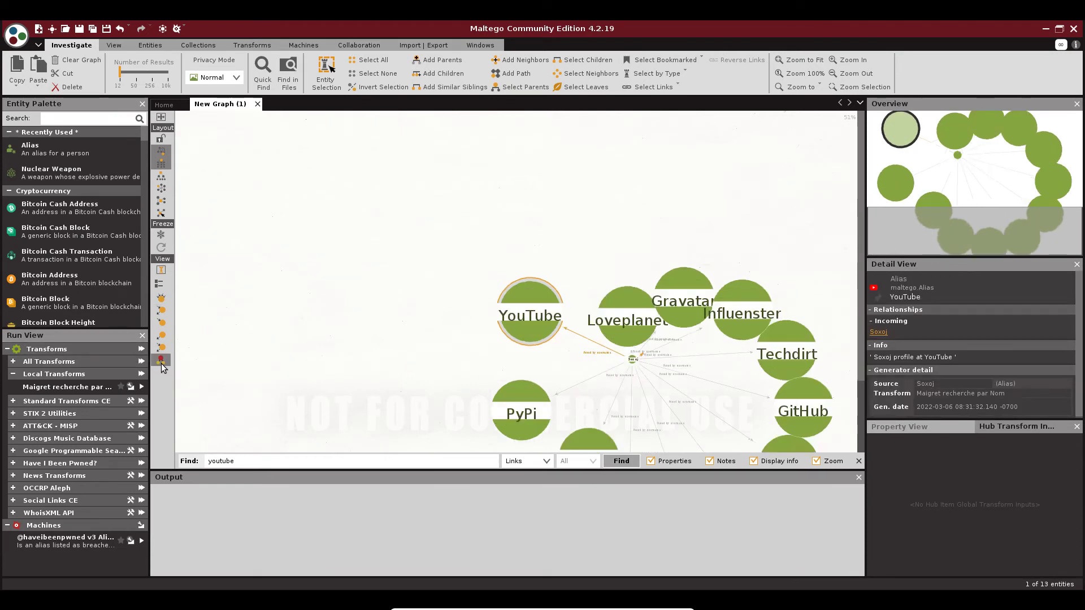
{"action": "scroll", "coordinate": [631, 376], "scroll_direction": "up", "scroll_amount": 2}
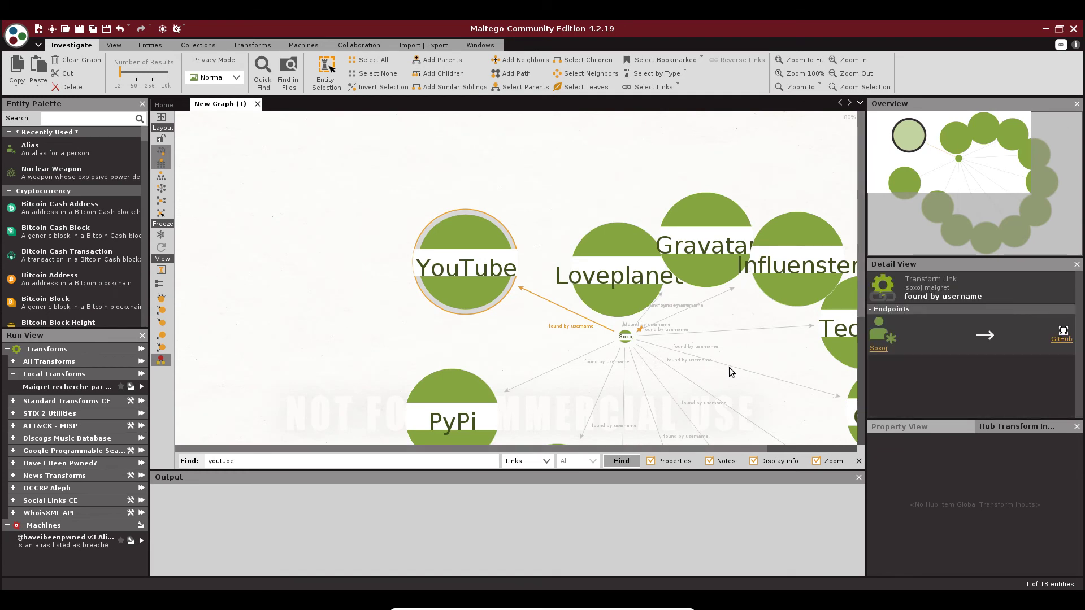
{"action": "right_click", "coordinate": [672, 347]}
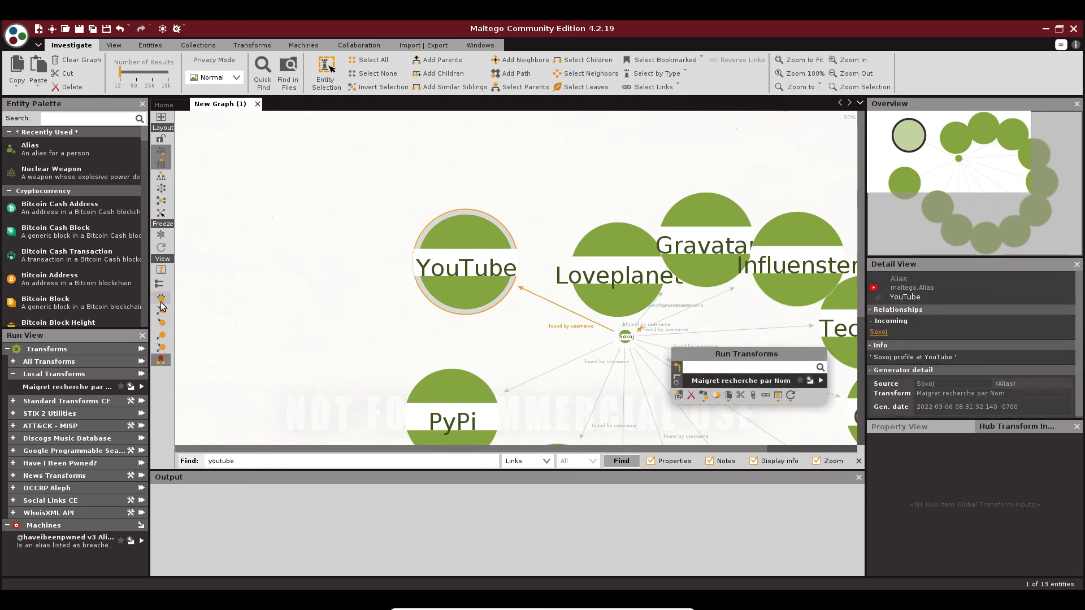
{"action": "left_click", "coordinate": [160, 285]}
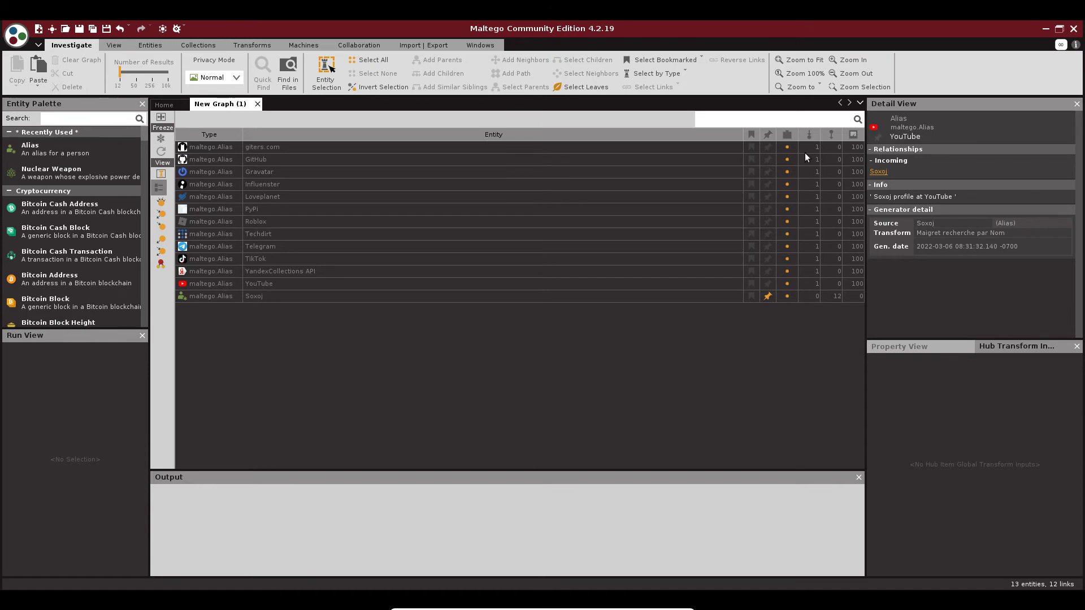
Return to the Main View and drag the YouTube node up and left of Soxoj
{"action": "left_click", "coordinate": [161, 175]}
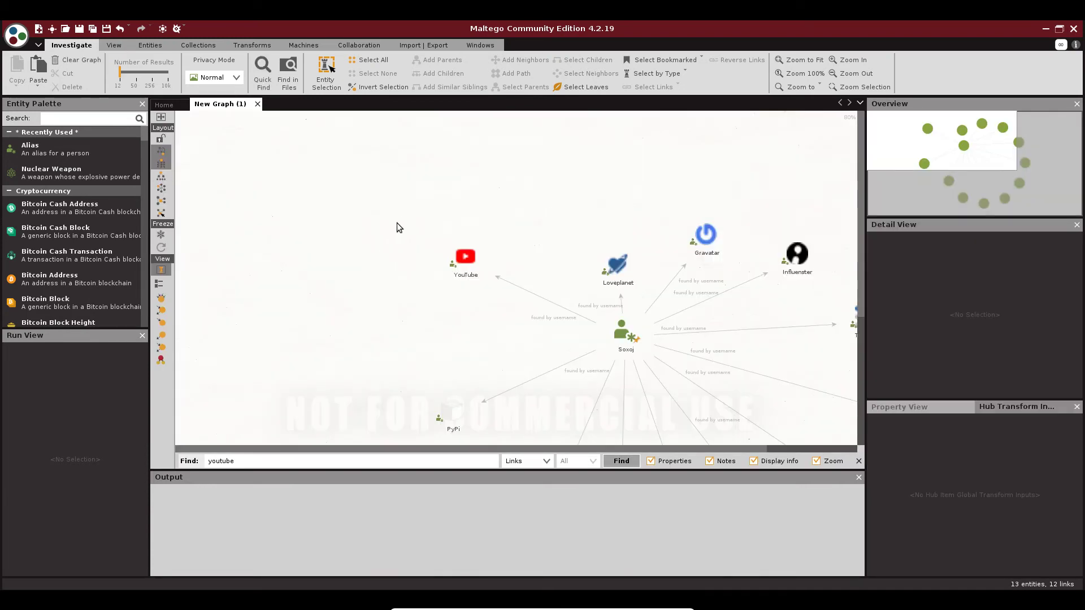
{"action": "left_click_drag", "start_coordinate": [399, 220], "coordinate": [524, 320]}
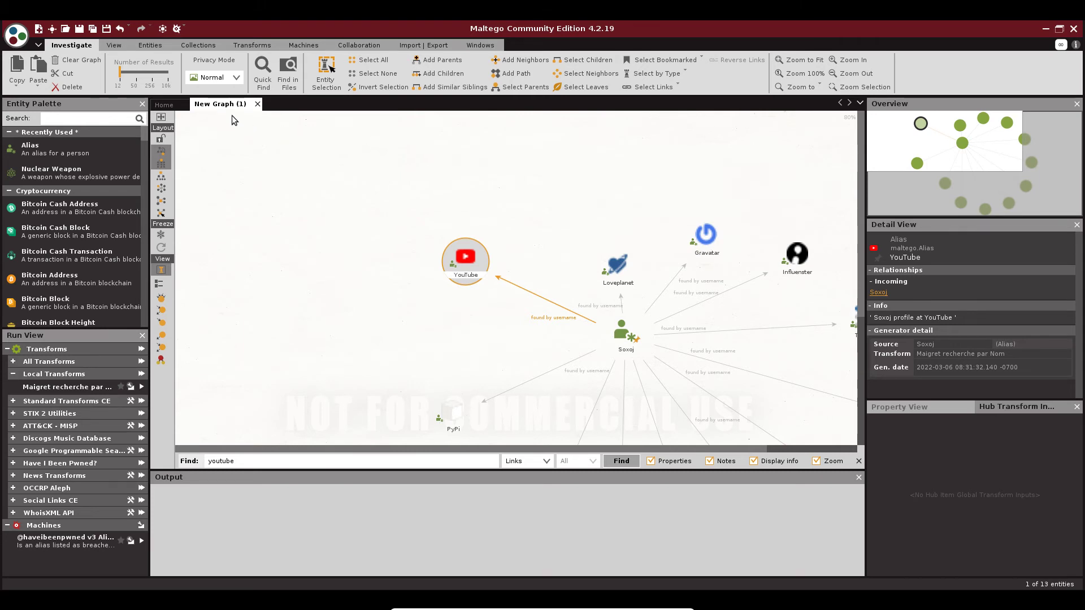
{"action": "left_click", "coordinate": [116, 46]}
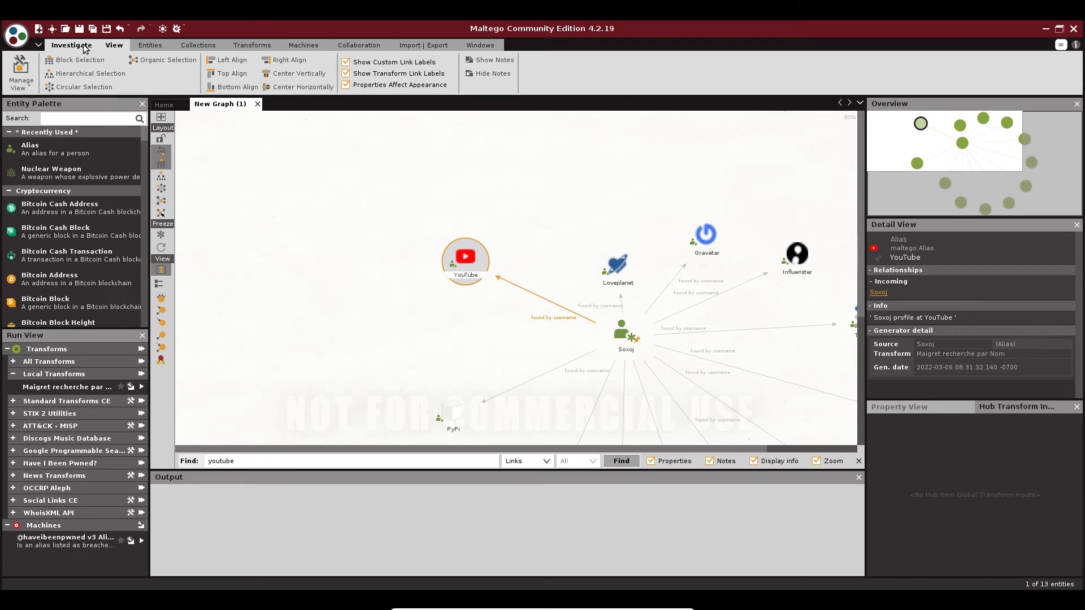
{"action": "left_click", "coordinate": [71, 46]}
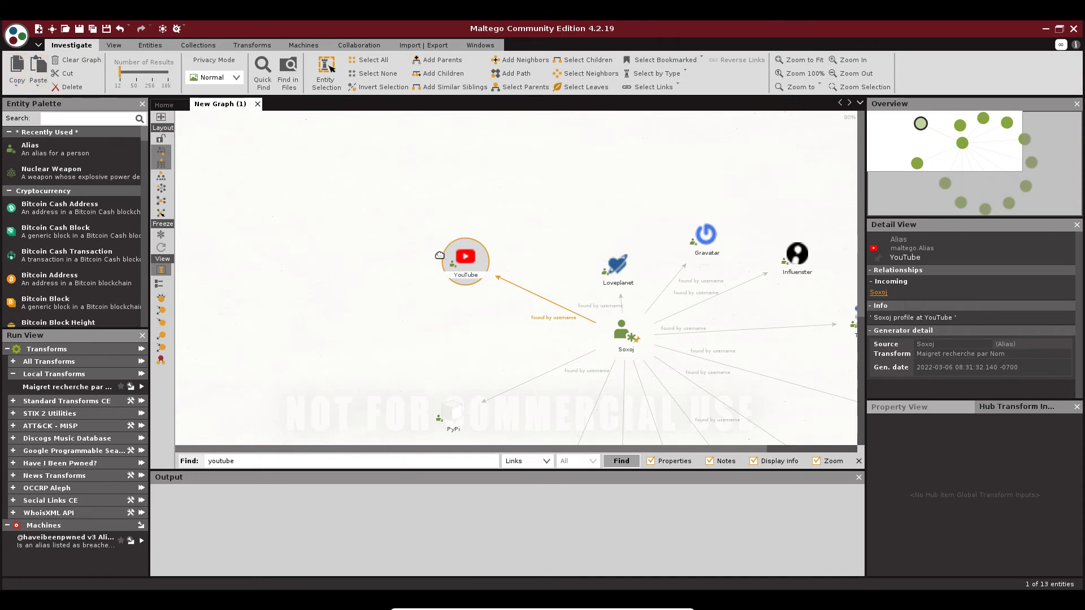
{"action": "left_click_drag", "start_coordinate": [487, 275], "coordinate": [456, 337]}
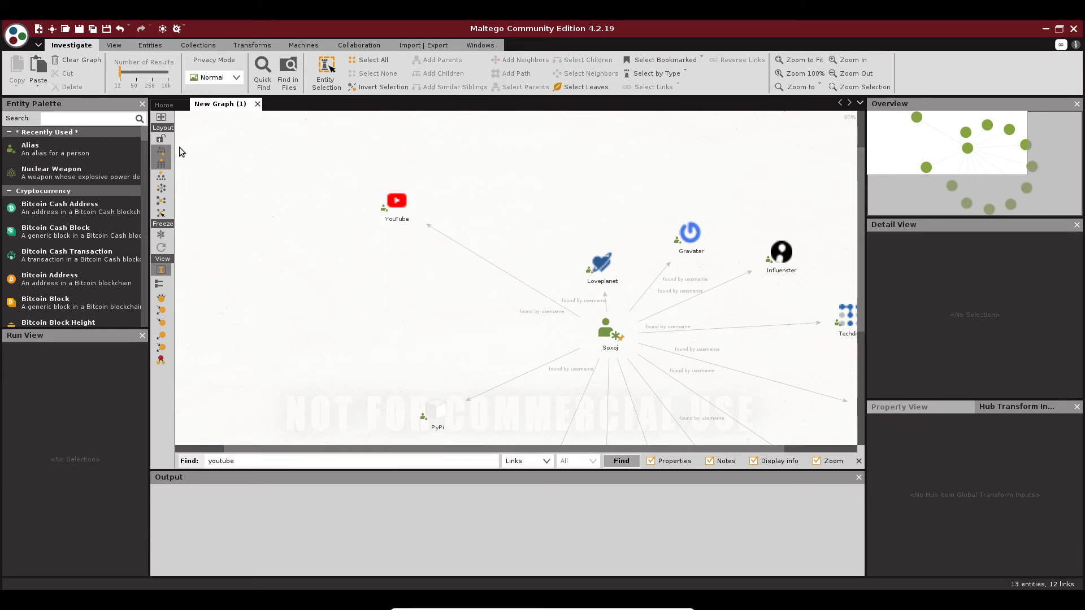
Freeze the graph layout, clear the selection and pan to the remaining linked sites
{"action": "left_click", "coordinate": [165, 218]}
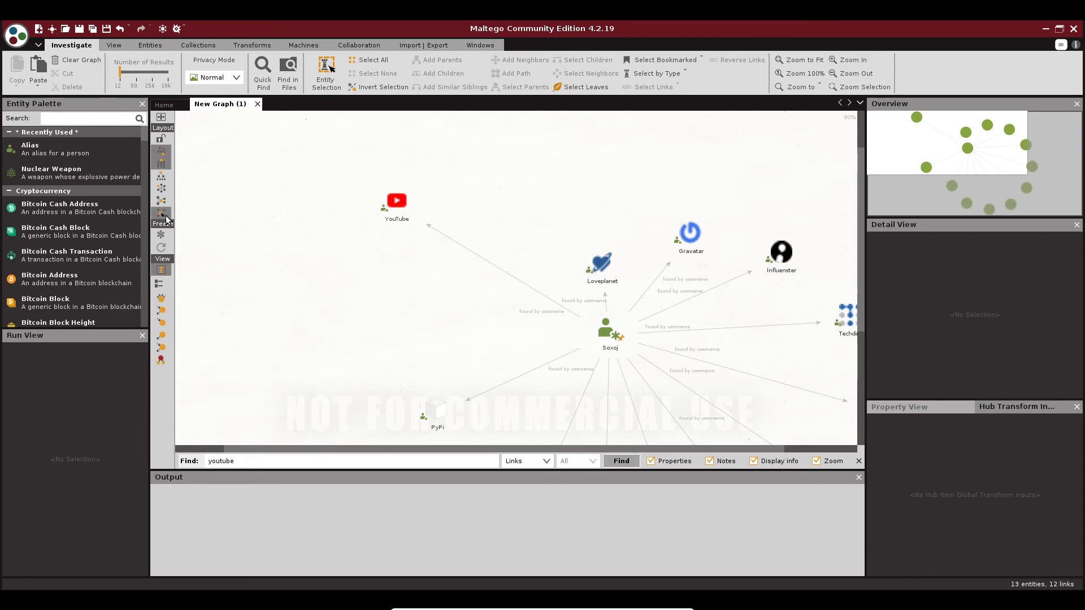
{"action": "left_click_drag", "start_coordinate": [539, 238], "coordinate": [373, 303]}
{"action": "left_click_drag", "start_coordinate": [685, 232], "coordinate": [334, 187]}
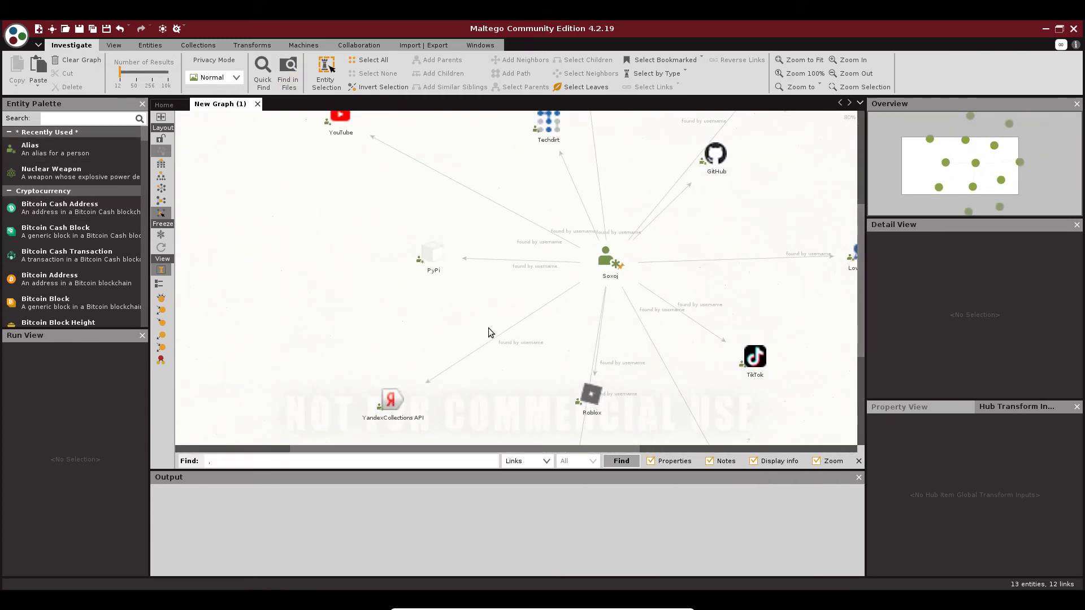
Remove the stray characters typed into the Find search box
{"action": "key", "text": "ctrl+f"}
{"action": "type", "text": ".........."}
{"action": "left_click", "coordinate": [574, 229]}
{"action": "left_click", "coordinate": [267, 465]}
{"action": "key", "text": "BackSpace"}
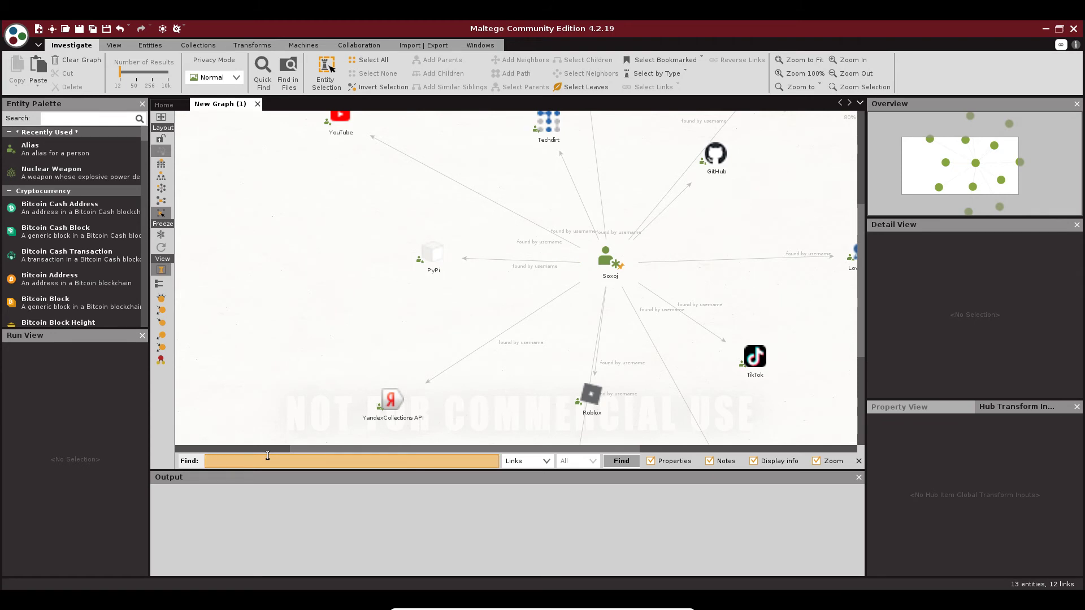
Unfreeze the layout and apply Hierarchical, Circular, Hierarchical, then Organic layouts
{"action": "left_click", "coordinate": [160, 234]}
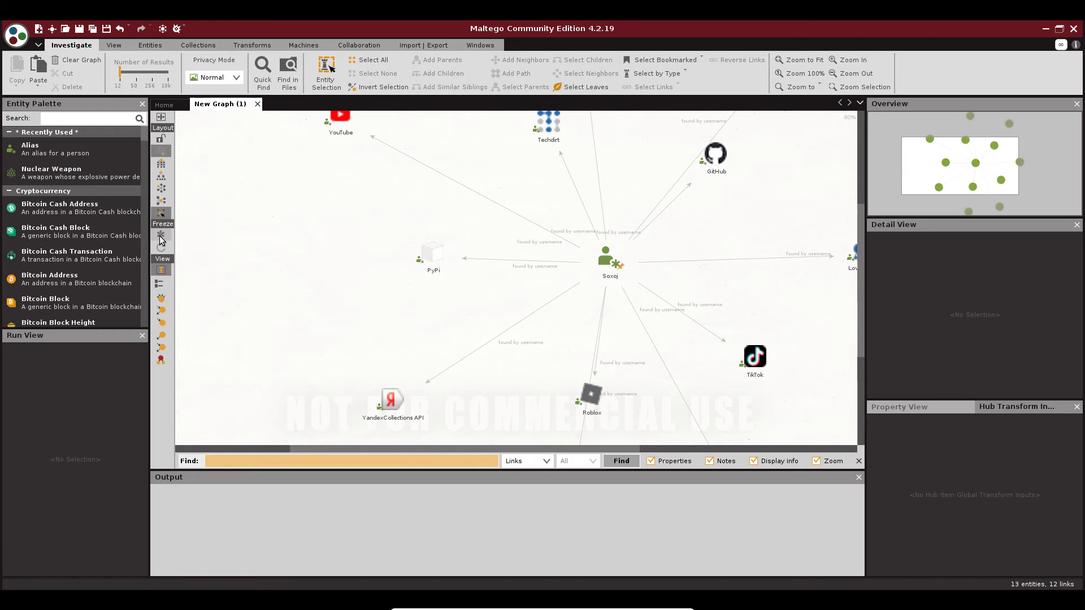
{"action": "left_click", "coordinate": [161, 164]}
{"action": "left_click", "coordinate": [161, 188]}
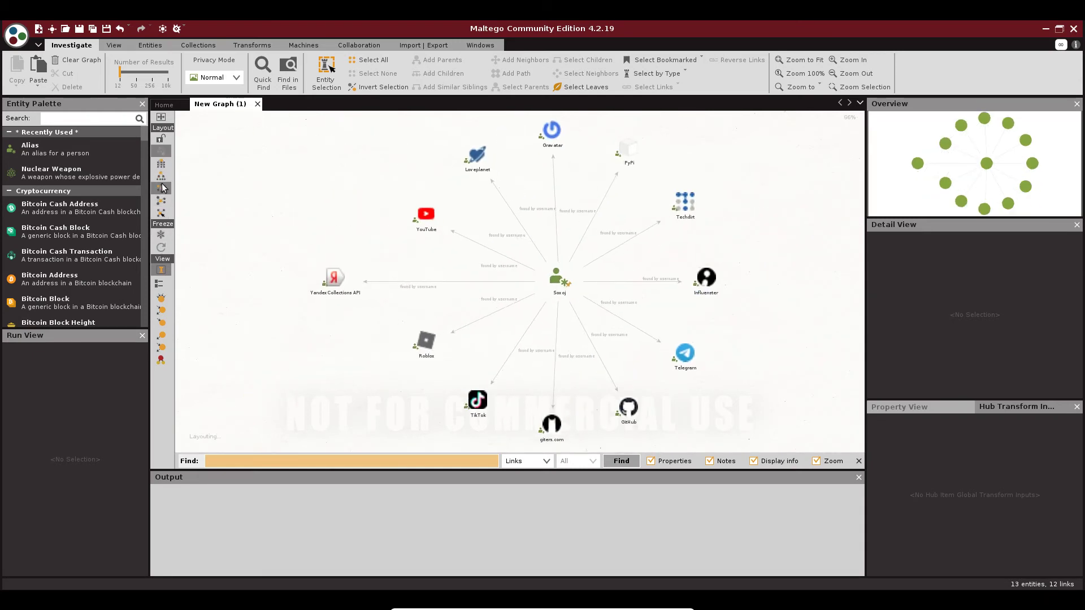
{"action": "left_click", "coordinate": [161, 177]}
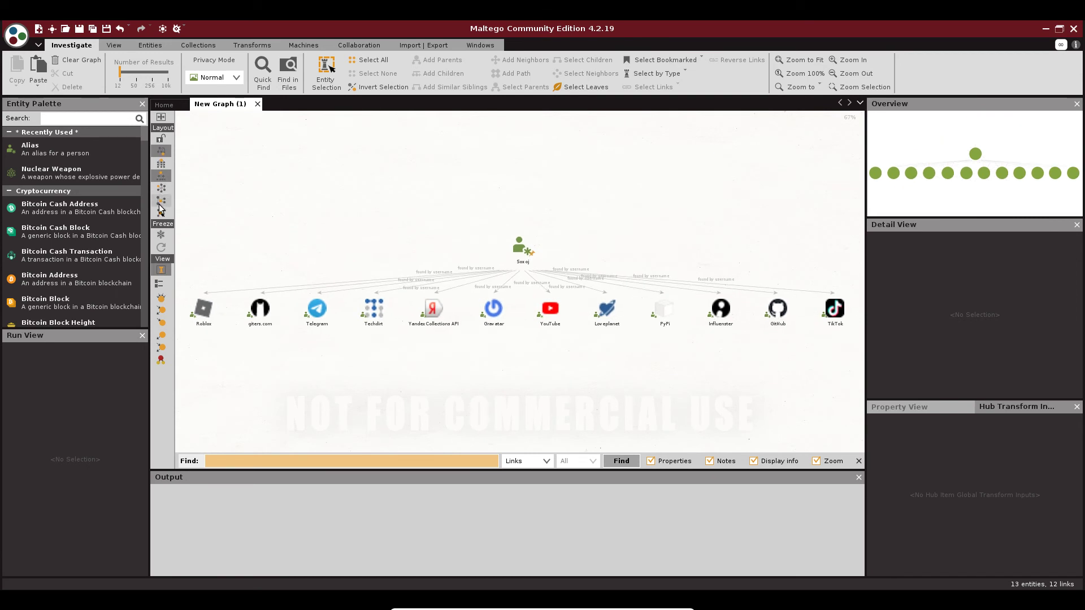
{"action": "left_click", "coordinate": [162, 200]}
{"action": "left_click", "coordinate": [467, 213]}
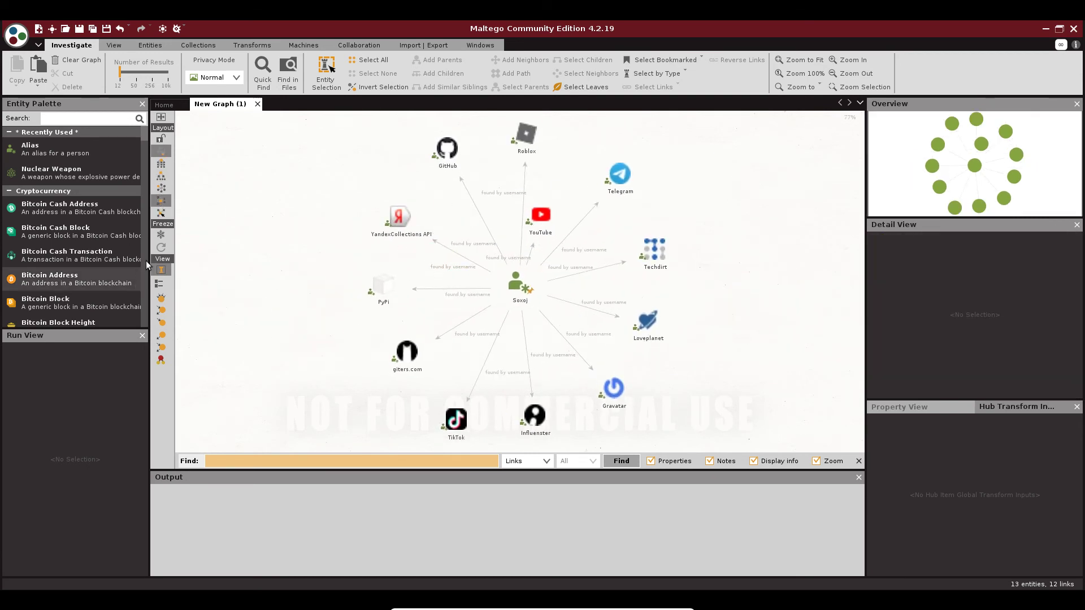
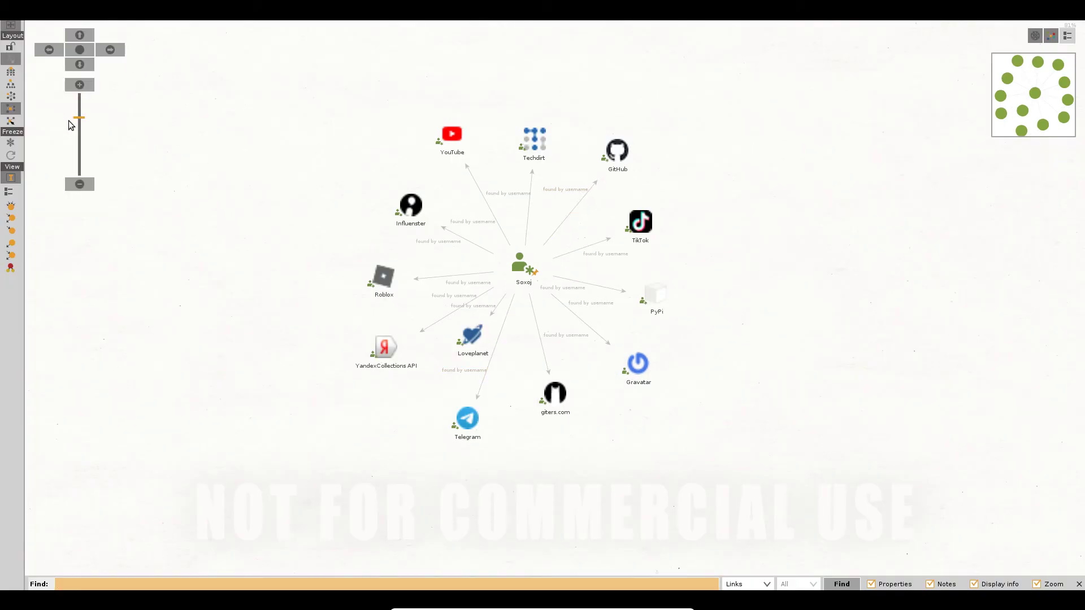
Zoom the graph in and out with the slider and open the expanded Detail View panel
{"action": "left_click_drag", "start_coordinate": [80, 117], "coordinate": [79, 93]}
{"action": "left_click", "coordinate": [80, 184]}
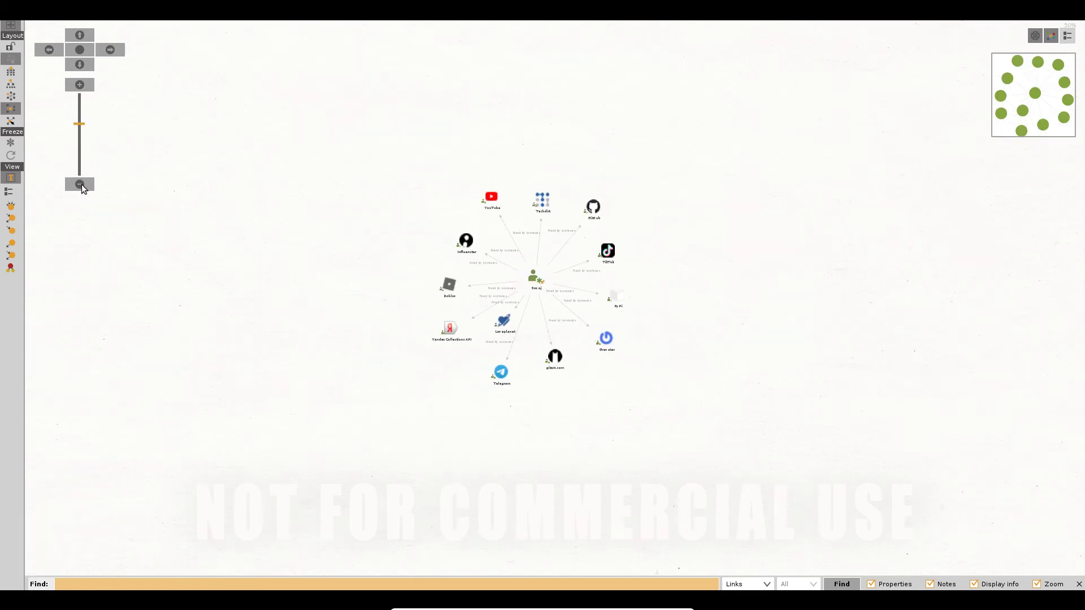
{"action": "left_click", "coordinate": [80, 185]}
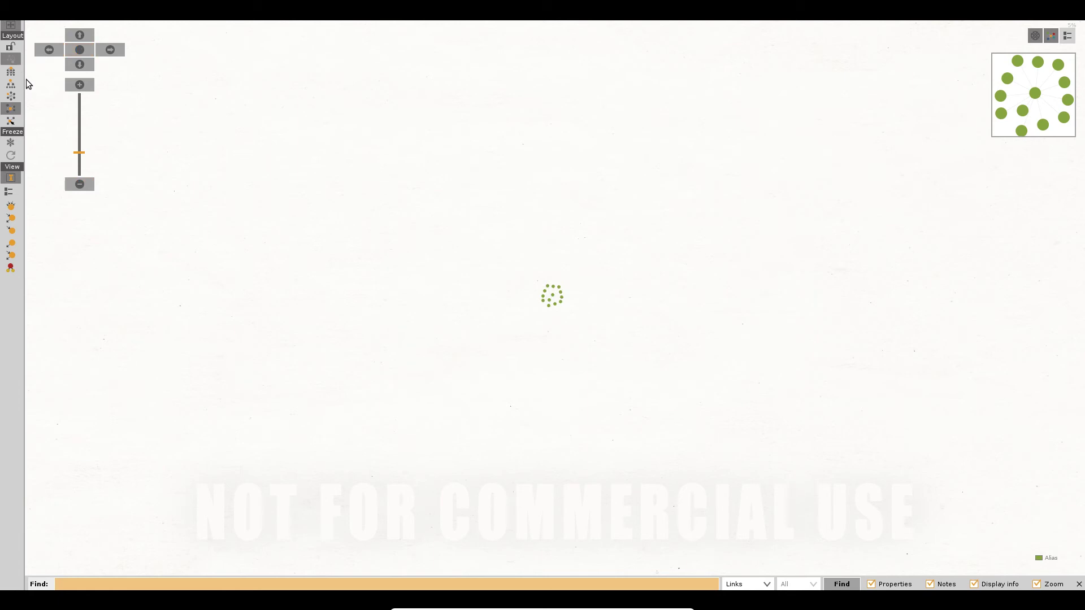
{"action": "left_click", "coordinate": [1050, 37]}
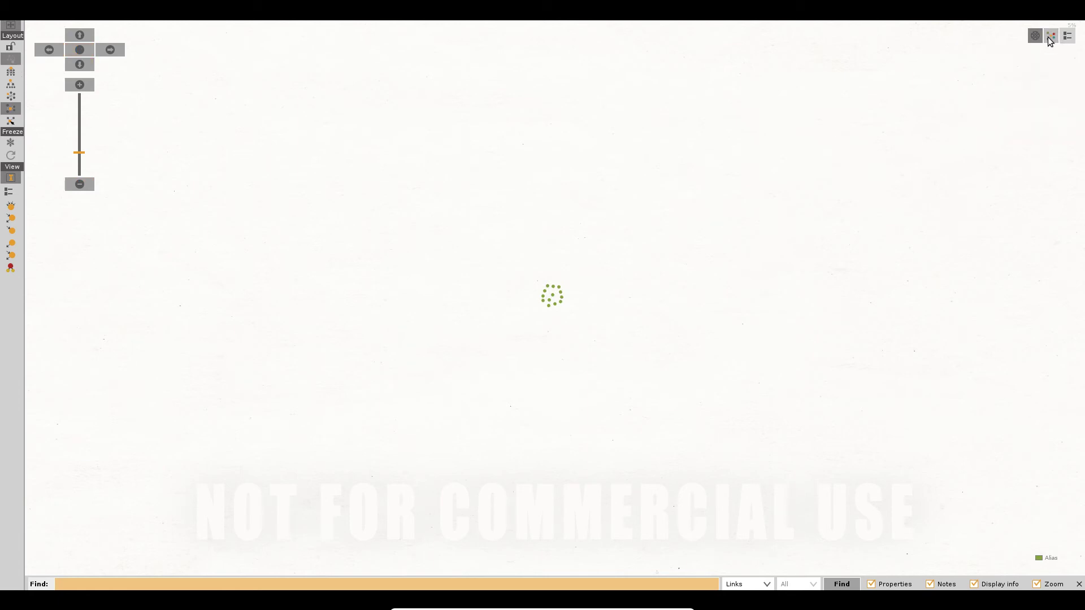
{"action": "left_click", "coordinate": [1050, 36]}
{"action": "left_click", "coordinate": [1067, 37]}
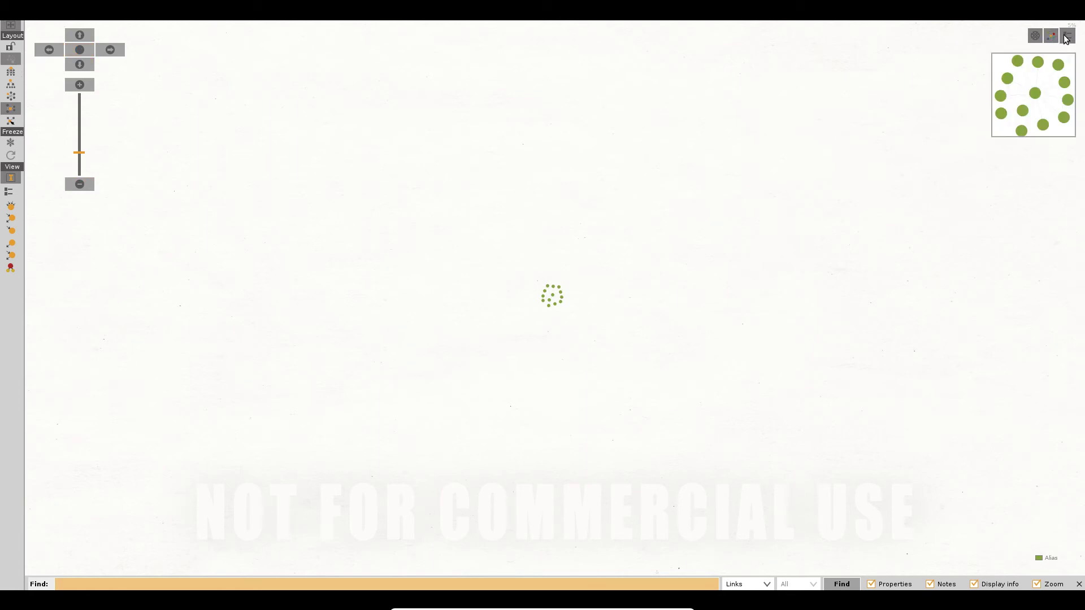
{"action": "left_click", "coordinate": [1077, 229]}
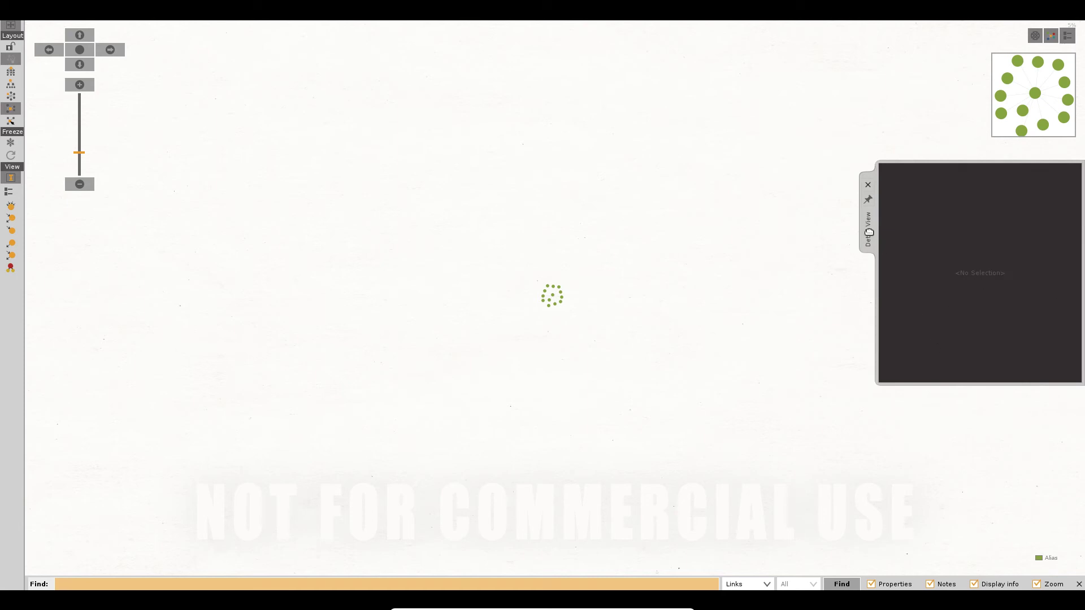
Box-select all 13 entities to list them, then show the Loveplanet profile's details
{"action": "left_click_drag", "start_coordinate": [511, 247], "coordinate": [633, 344]}
{"action": "left_click", "coordinate": [1077, 229]}
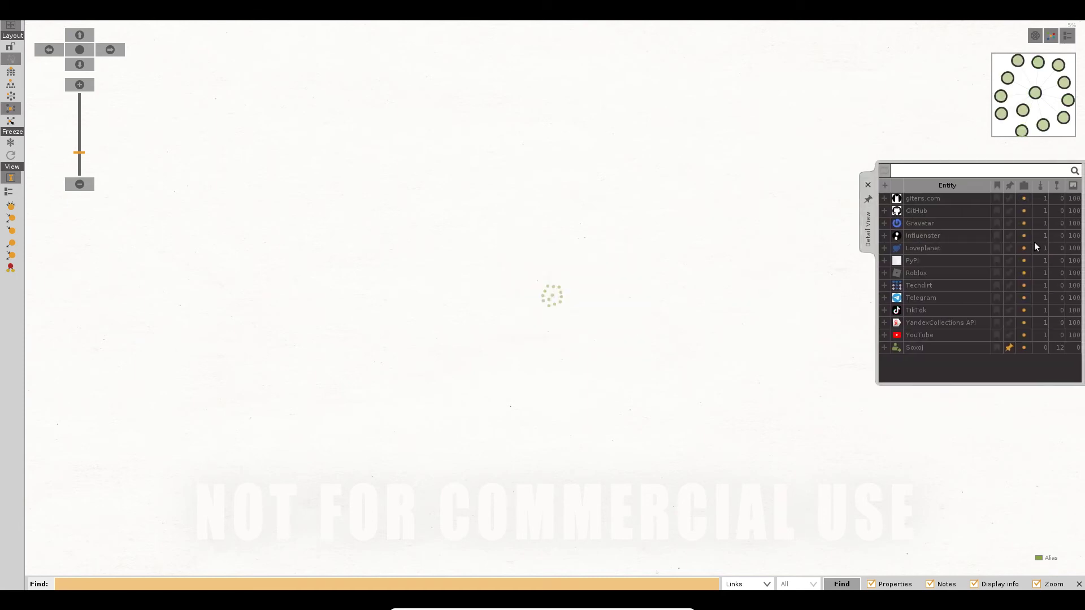
{"action": "left_click", "coordinate": [558, 304]}
{"action": "scroll", "coordinate": [554, 299], "scroll_direction": "up", "scroll_amount": 5}
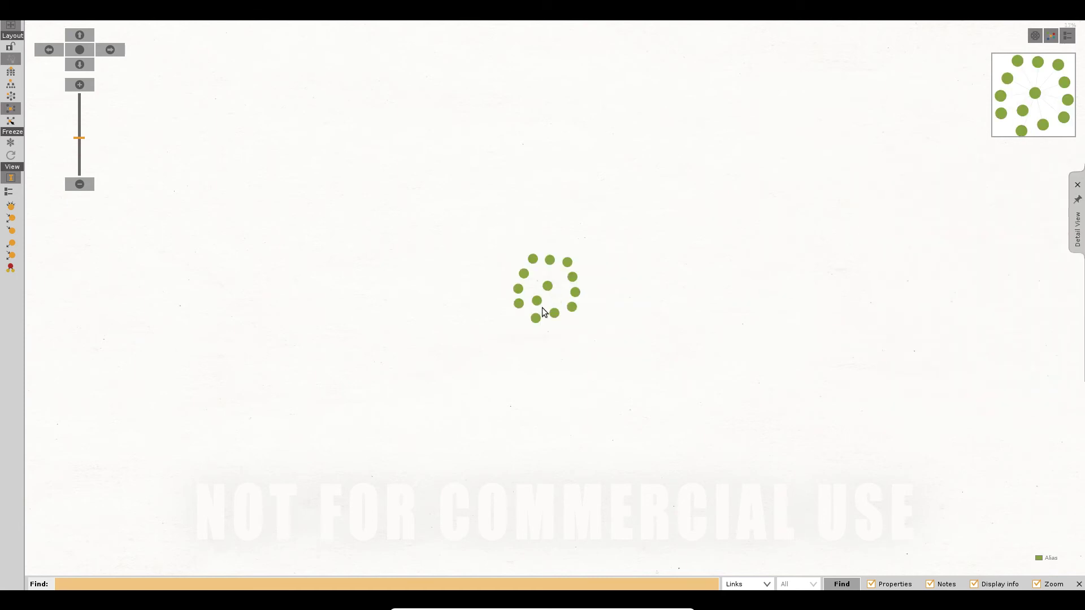
{"action": "left_click", "coordinate": [537, 301]}
{"action": "scroll", "coordinate": [538, 299], "scroll_direction": "up", "scroll_amount": 10}
{"action": "left_click", "coordinate": [505, 289]}
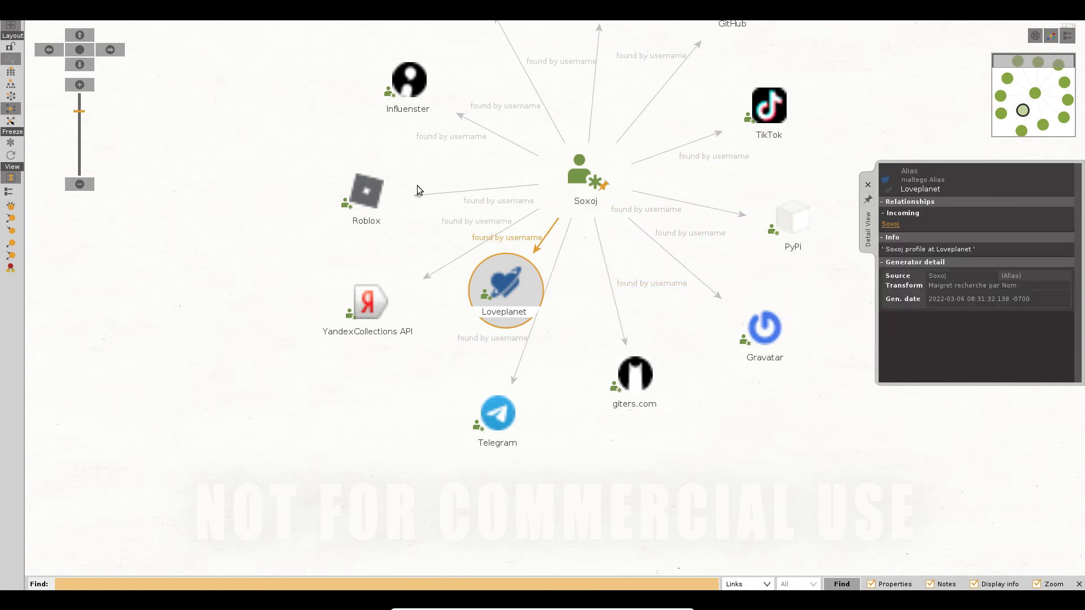
Exit the full-screen graph view and show the Import | Export ribbon options
{"action": "left_click", "coordinate": [256, 171]}
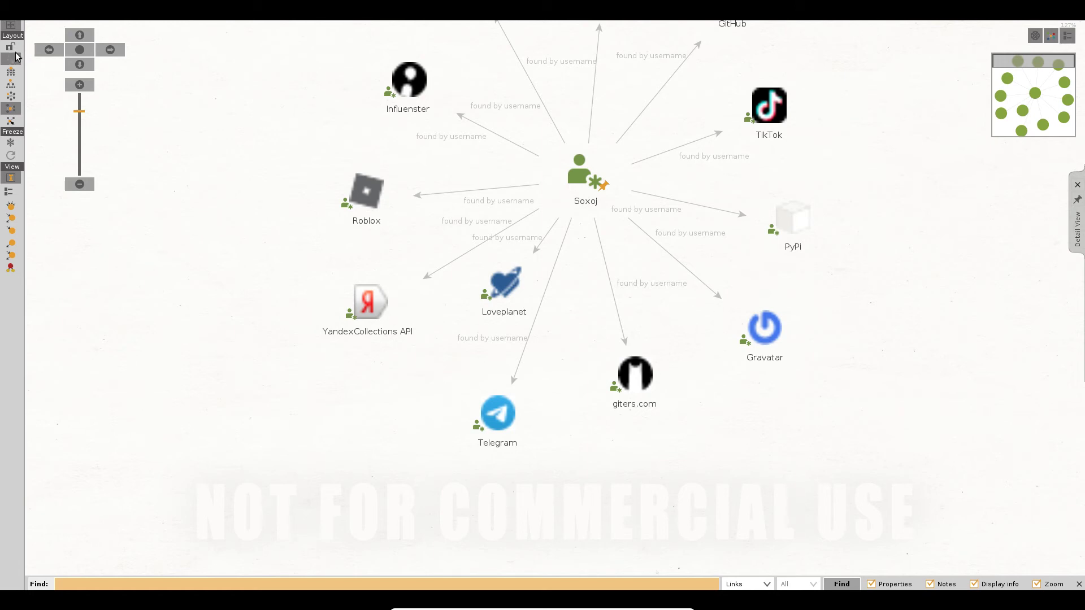
{"action": "key", "text": "shift+Escape"}
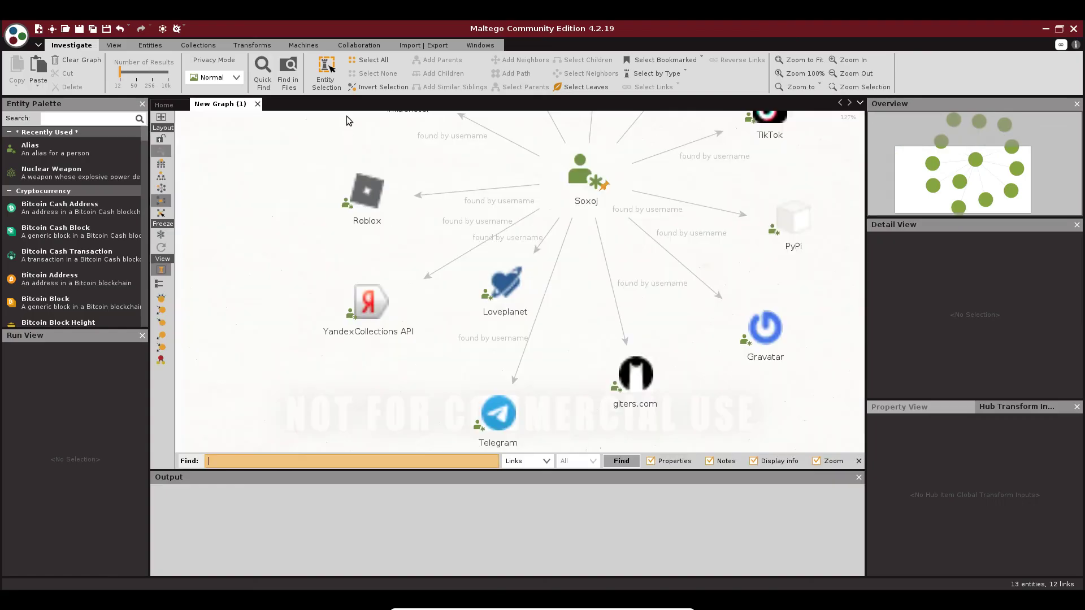
{"action": "left_click", "coordinate": [417, 45]}
{"action": "left_click", "coordinate": [366, 197]}
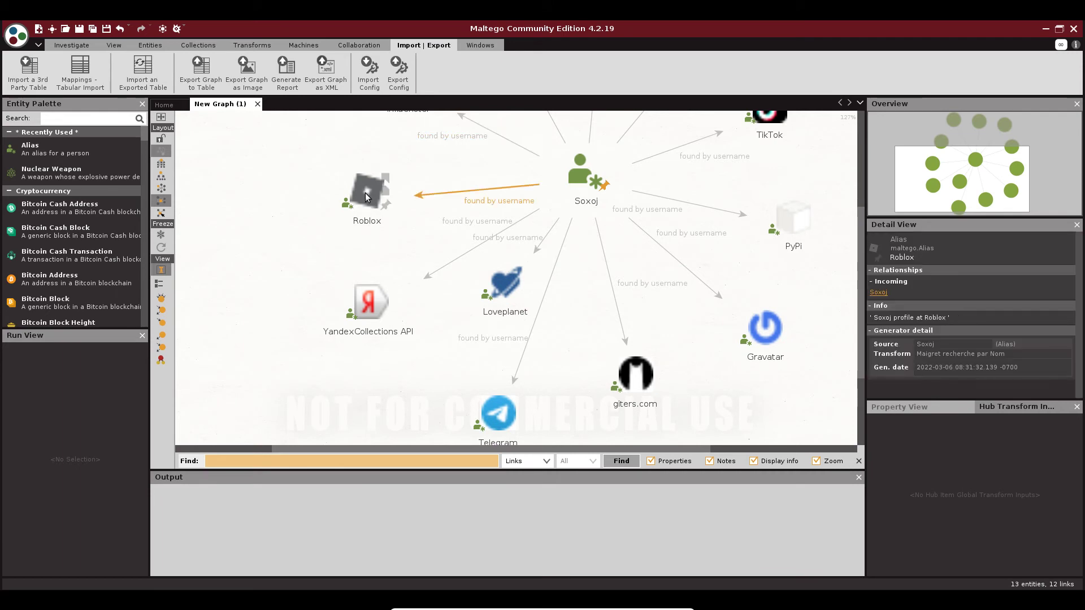
{"action": "left_click", "coordinate": [332, 150]}
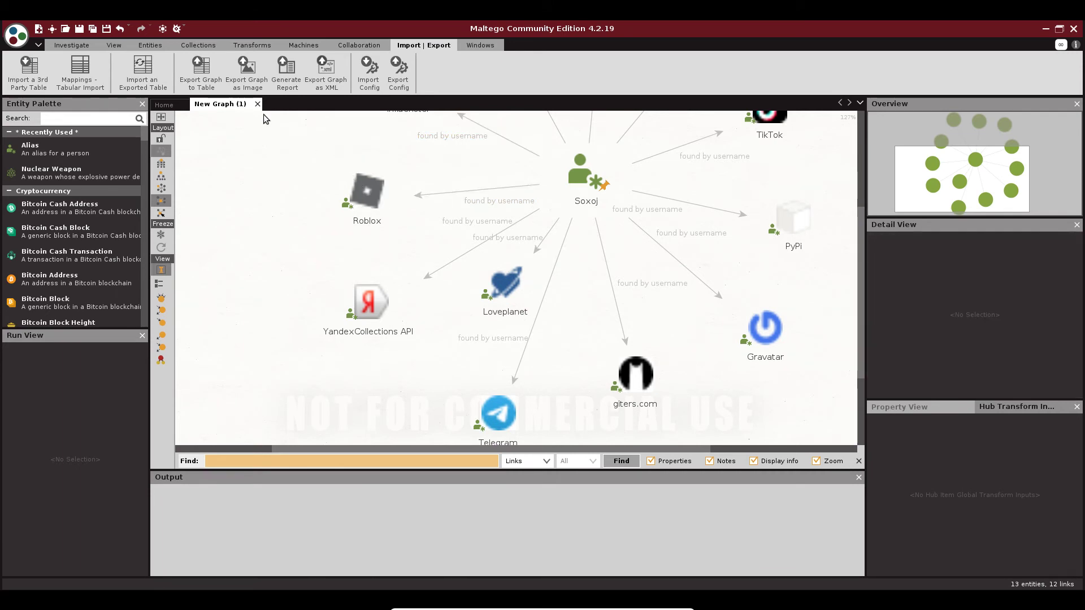
Generate a whole-graph PDF report named 'export pdf' with User Properties, saved to /home/csi
{"action": "left_click", "coordinate": [276, 87]}
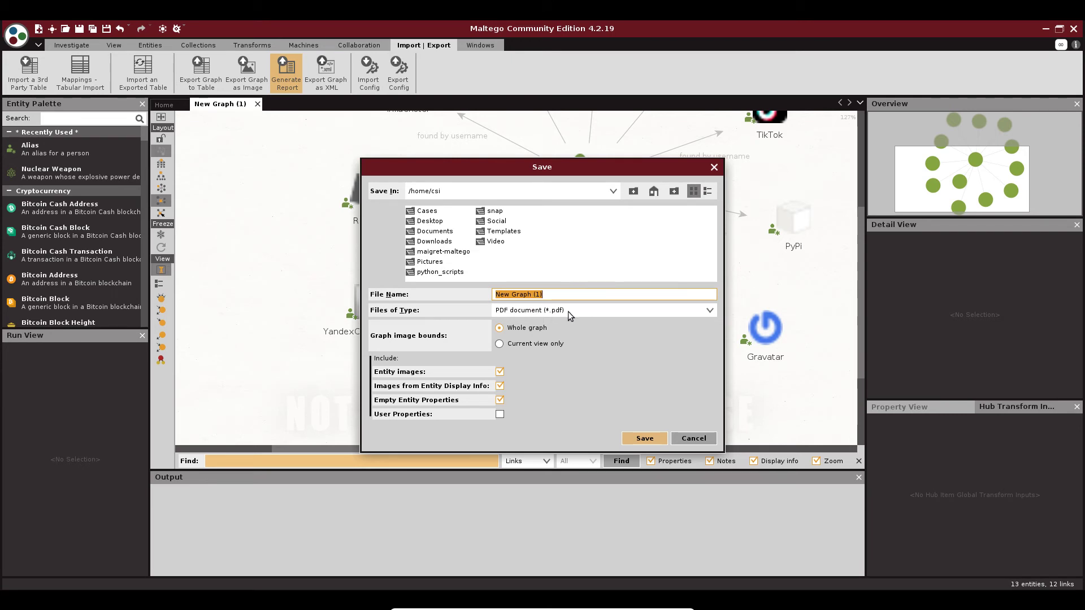
{"action": "left_click", "coordinate": [552, 298]}
{"action": "left_click_drag", "start_coordinate": [564, 300], "coordinate": [441, 288]}
{"action": "type", "text": "export pdf"}
{"action": "left_click", "coordinate": [500, 414]}
{"action": "left_click", "coordinate": [641, 436]}
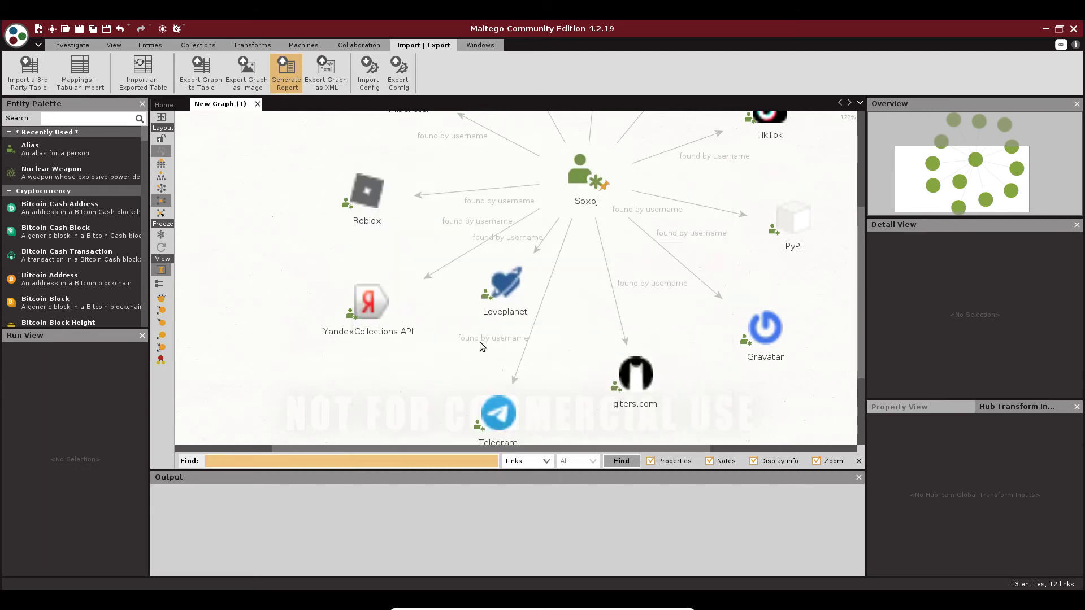
{"action": "mouse_move", "coordinate": [318, 604]}
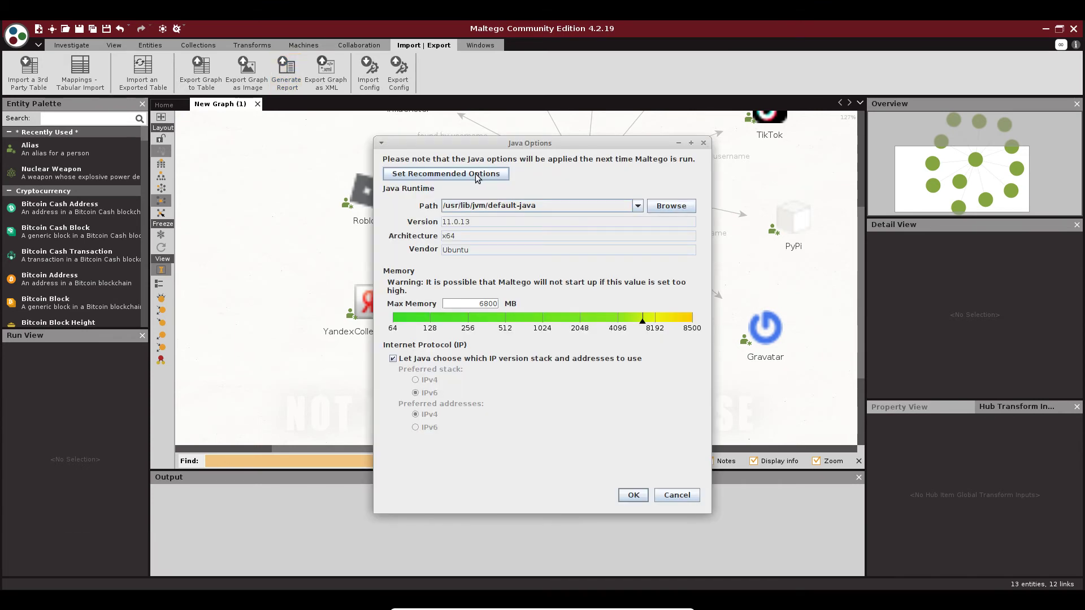
{"action": "left_click", "coordinate": [476, 174]}
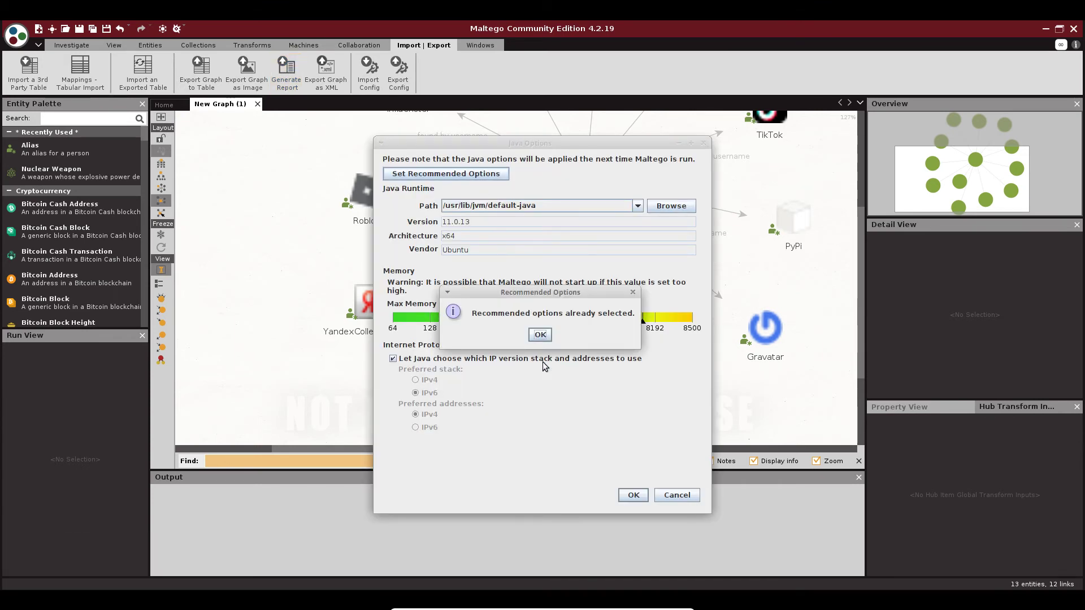
{"action": "left_click", "coordinate": [540, 335]}
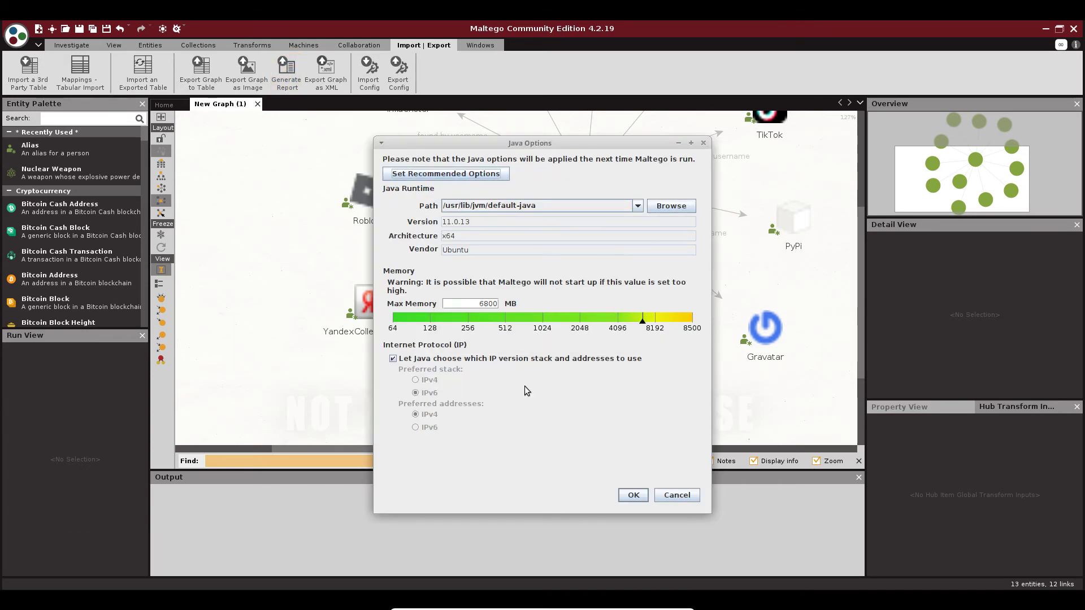
{"action": "left_click", "coordinate": [633, 495]}
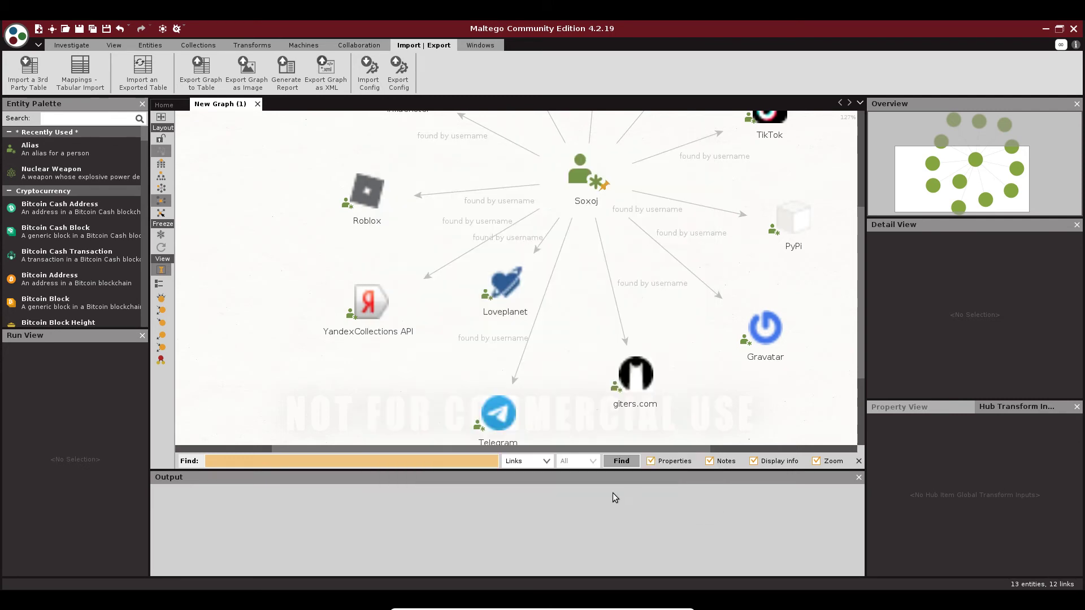
{"action": "mouse_move", "coordinate": [418, 608]}
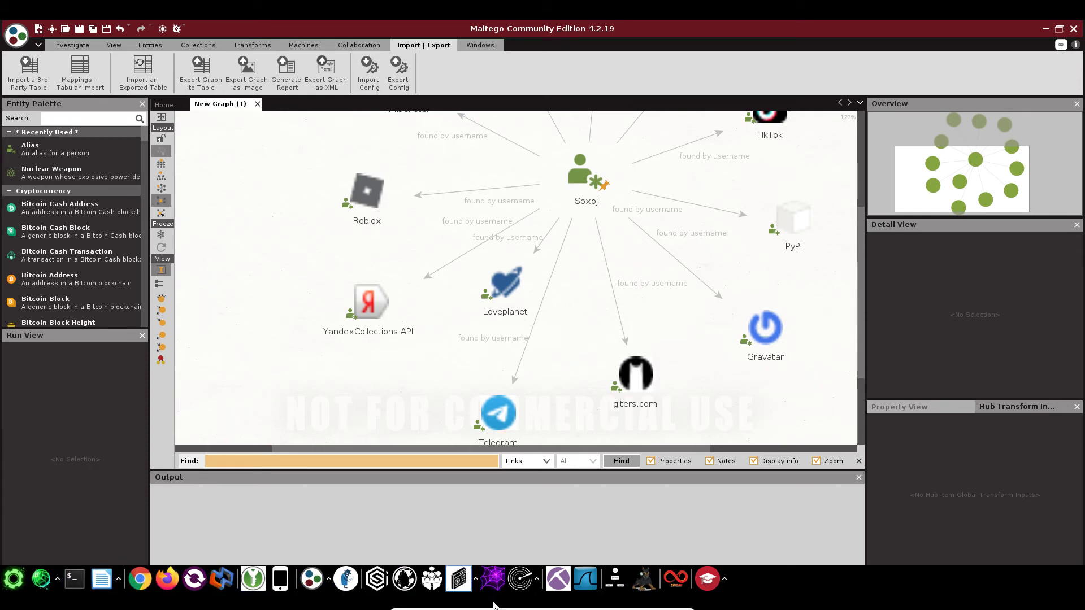
Open export pdf.pdf from the home folder in File Manager to view the report
{"action": "double_click", "coordinate": [466, 26]}
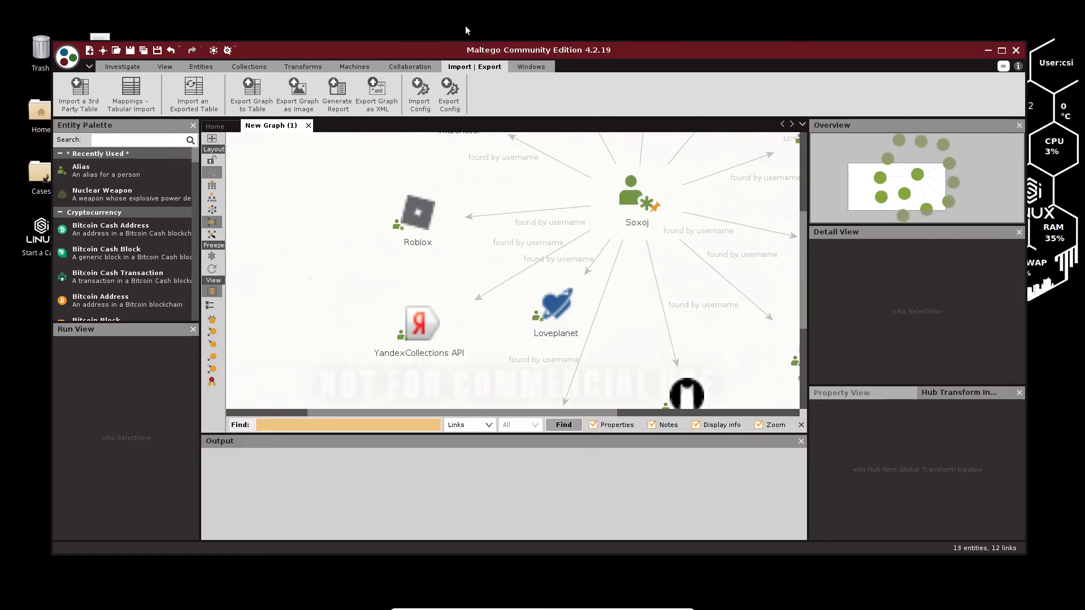
{"action": "double_click", "coordinate": [40, 113]}
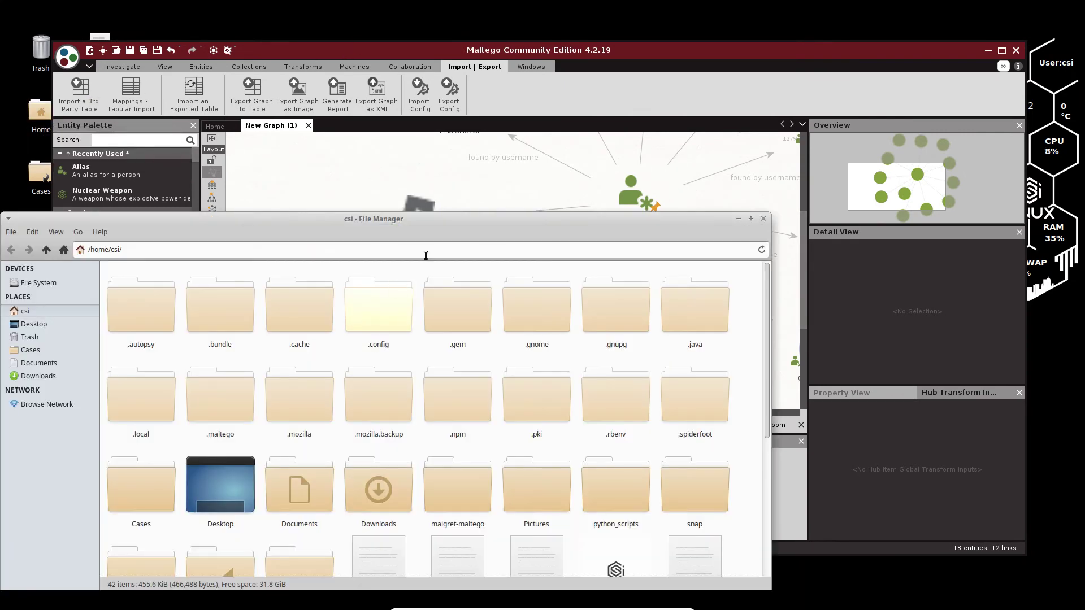
{"action": "left_click_drag", "start_coordinate": [465, 216], "coordinate": [559, 125]}
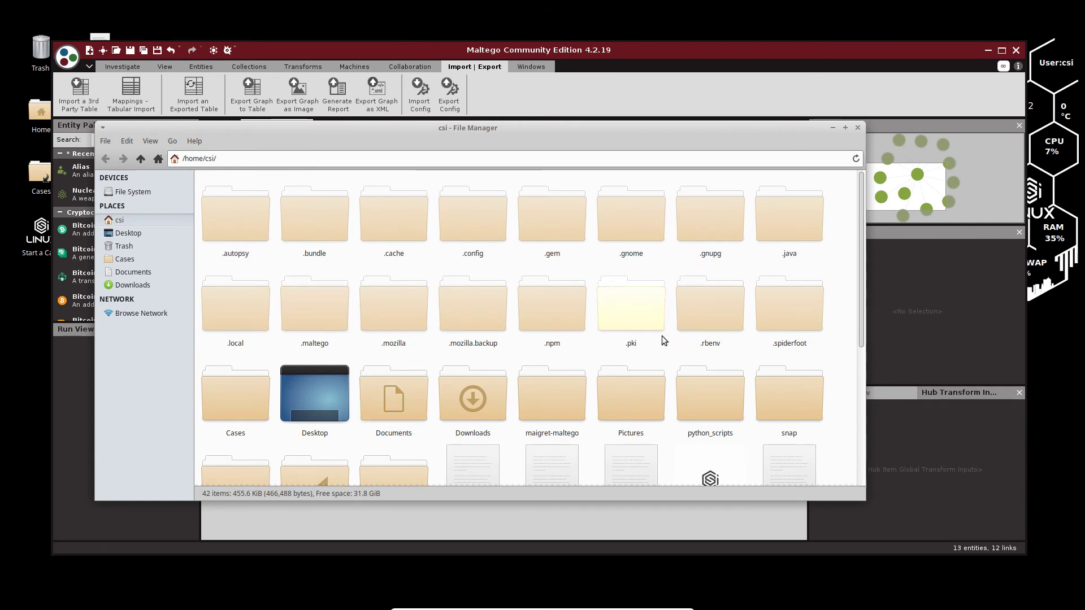
{"action": "scroll", "coordinate": [547, 382], "scroll_direction": "down", "scroll_amount": 5}
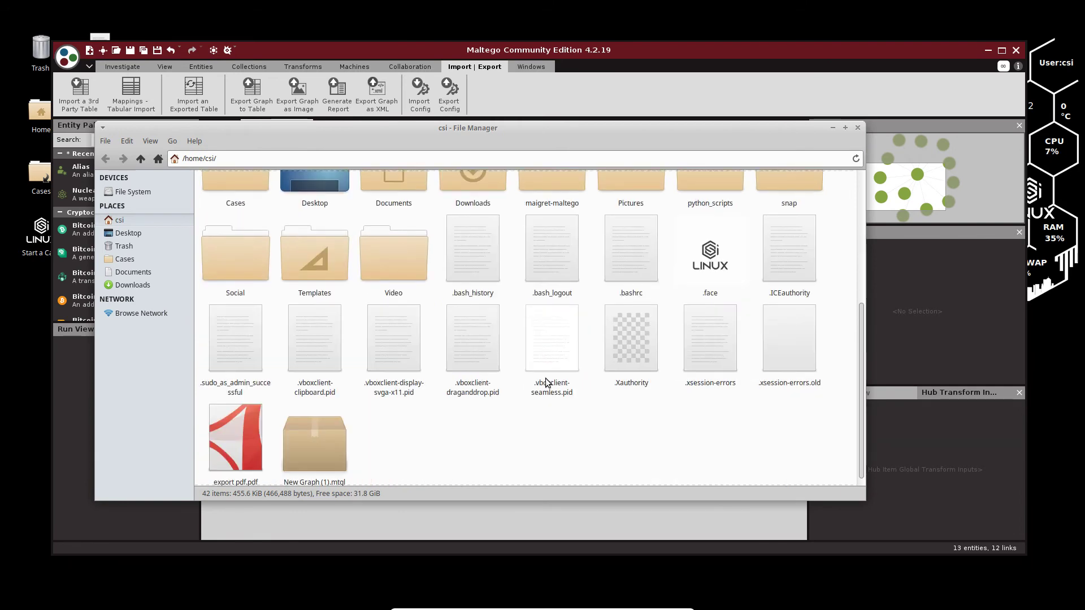
{"action": "left_click", "coordinate": [229, 419]}
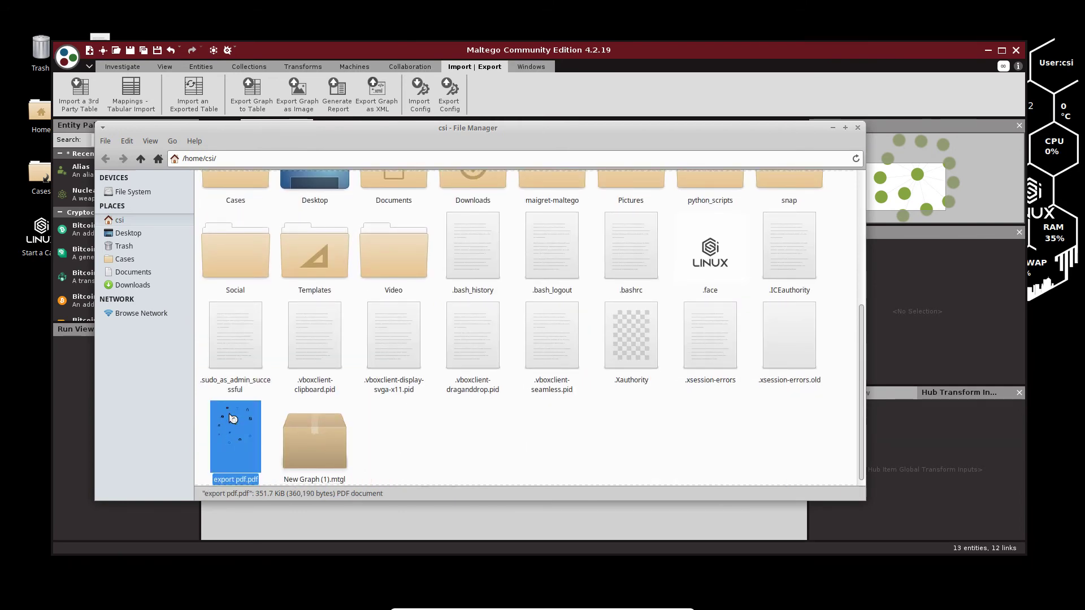
{"action": "double_click", "coordinate": [232, 418]}
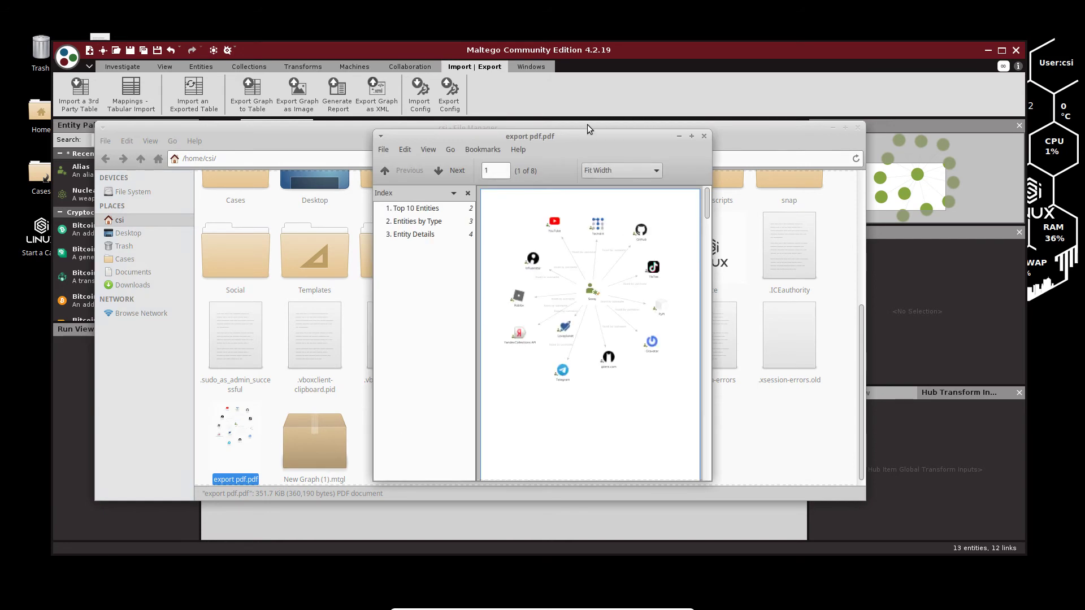
Maximize the PDF viewer at 100% zoom and jump to '1. Top 10 Entities' on page 2
{"action": "double_click", "coordinate": [575, 141]}
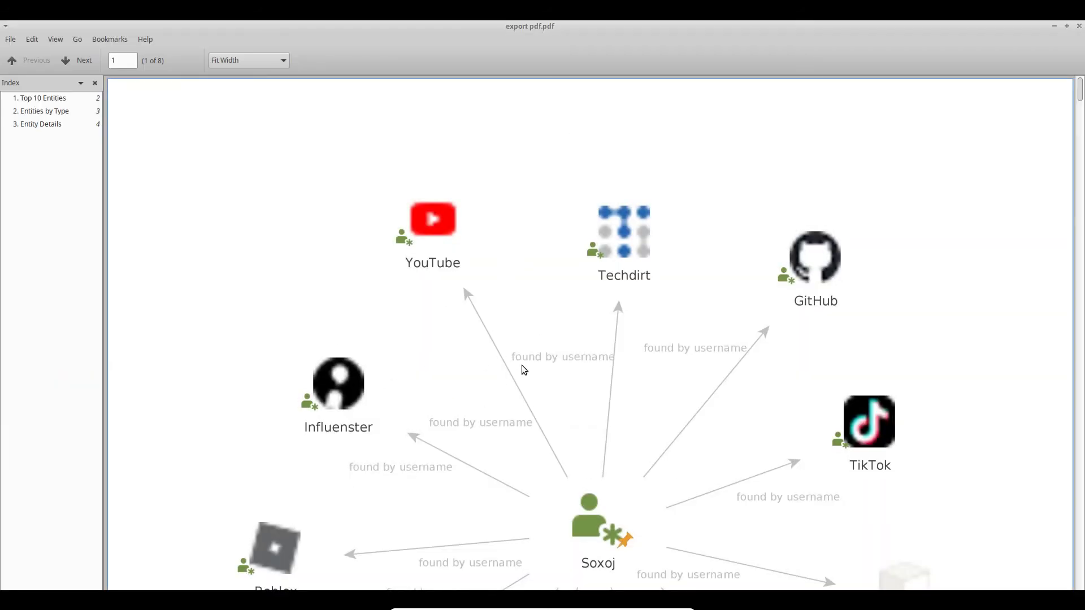
{"action": "key", "text": "ctrl+0"}
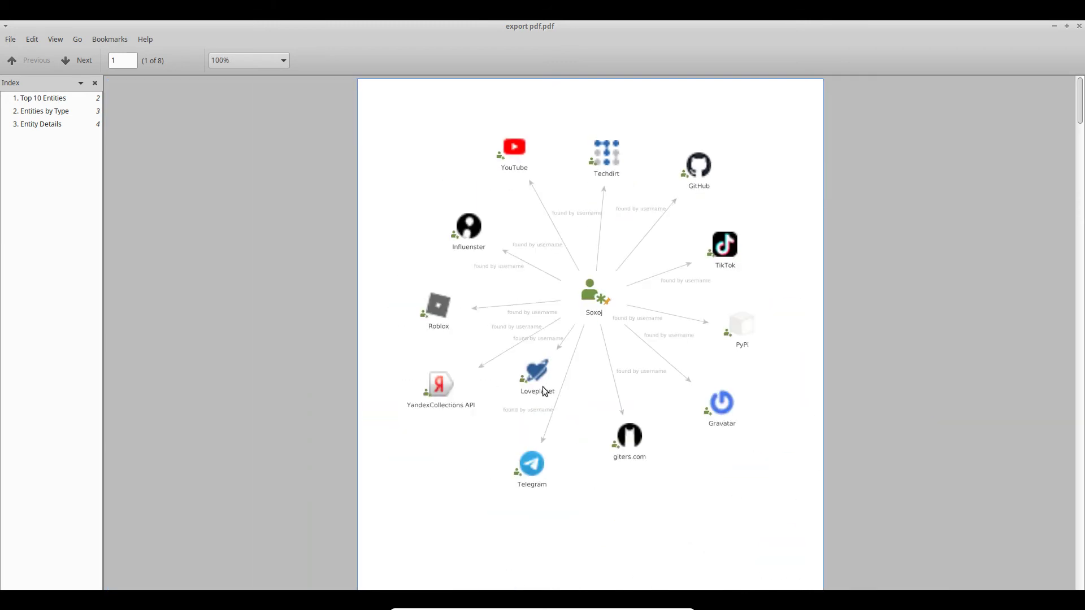
{"action": "left_click", "coordinate": [73, 99]}
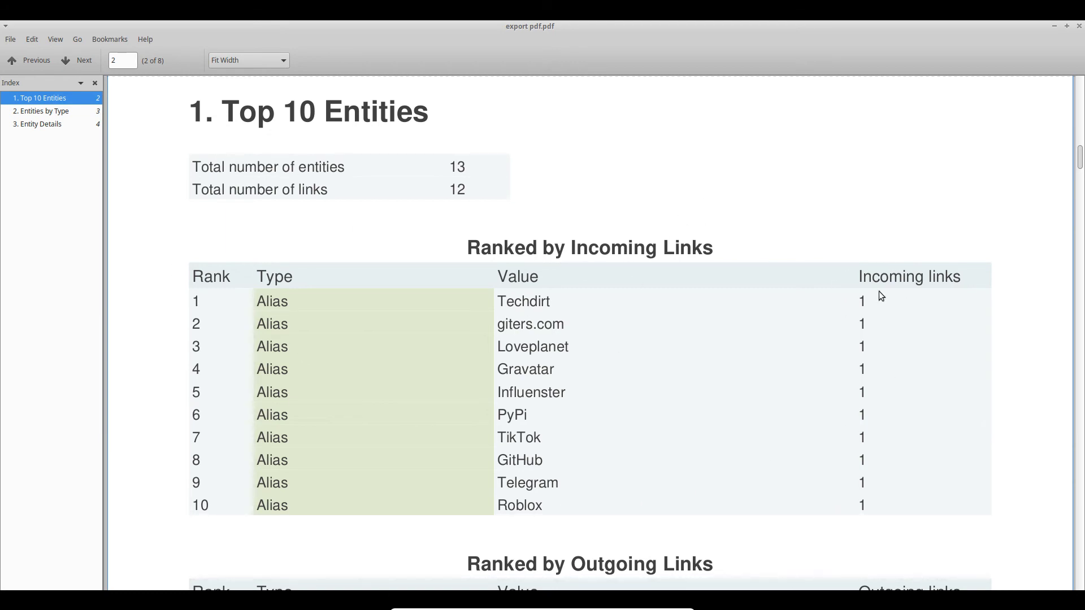
Scroll through the report's entity ranking tables
{"action": "scroll", "coordinate": [646, 394], "scroll_direction": "down", "scroll_amount": 5}
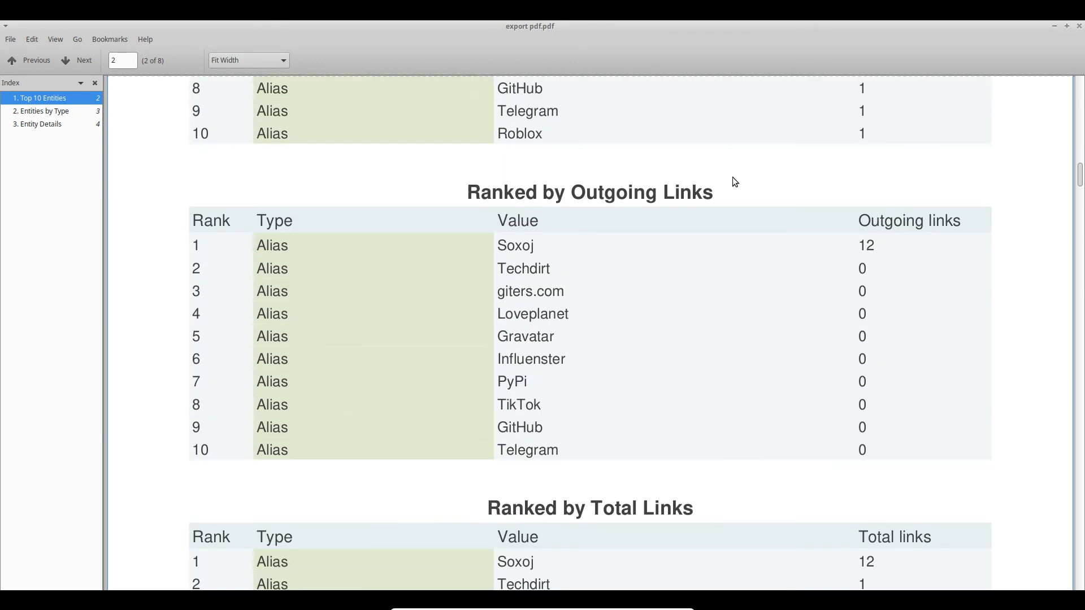
{"action": "scroll", "coordinate": [553, 351], "scroll_direction": "down", "scroll_amount": 4}
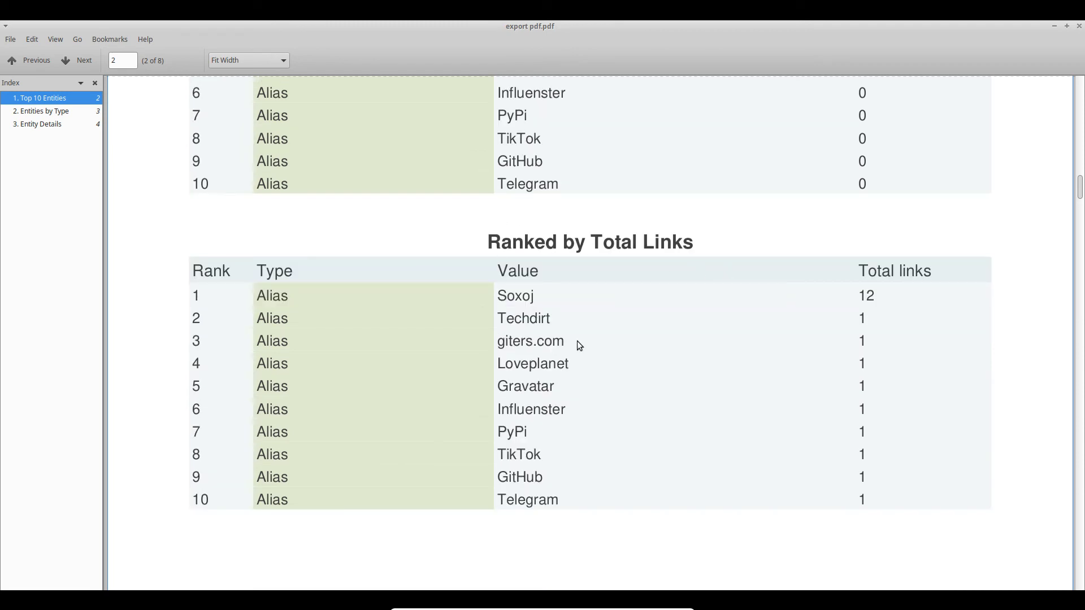
{"action": "scroll", "coordinate": [580, 346], "scroll_direction": "down", "scroll_amount": 10}
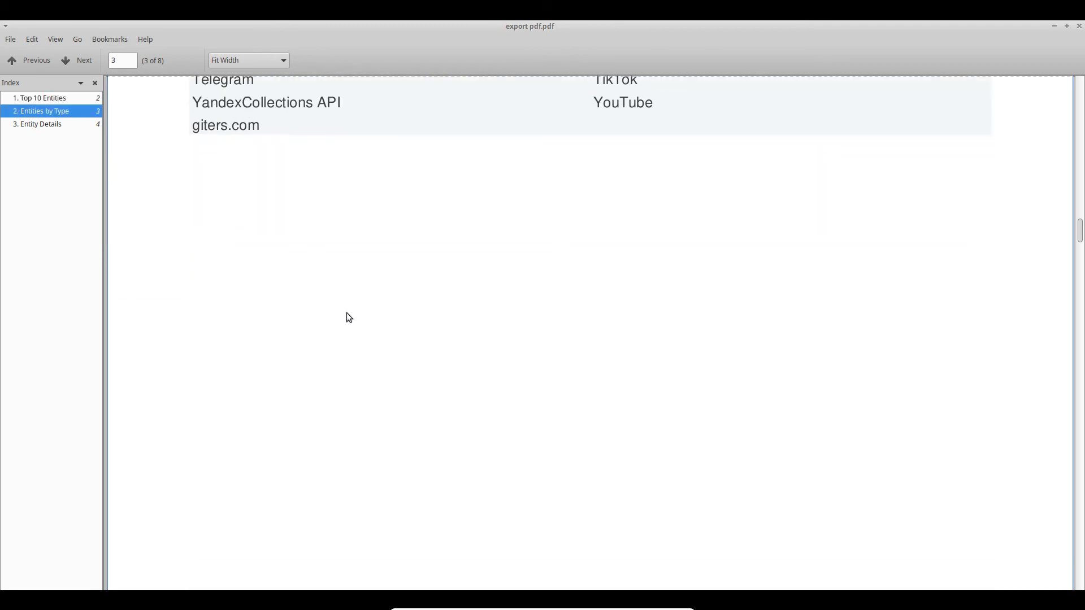
{"action": "scroll", "coordinate": [349, 318], "scroll_direction": "up", "scroll_amount": 2}
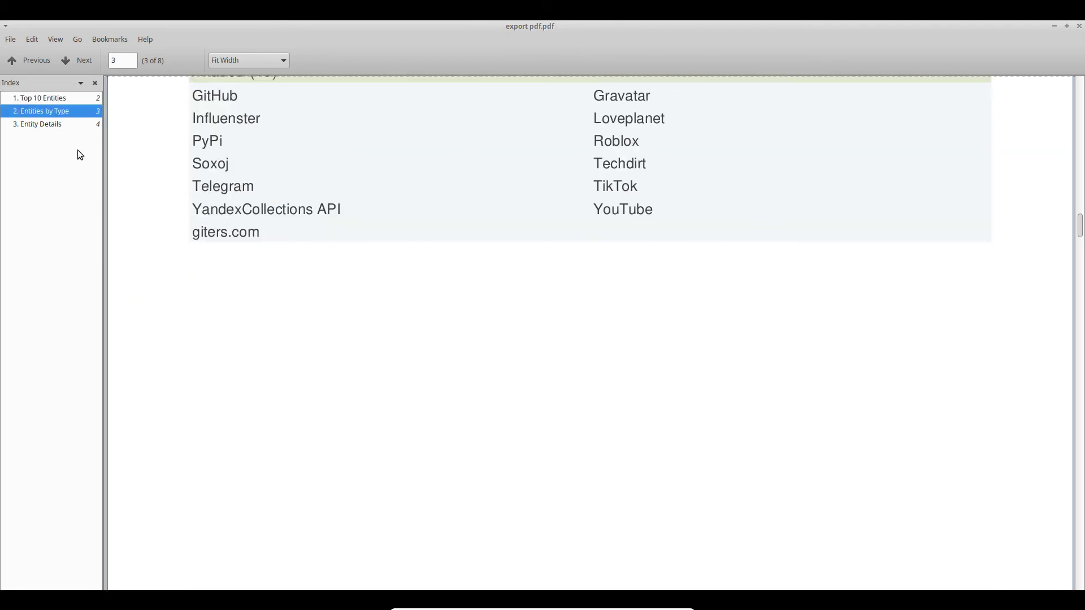
Jump to '3. Entity Details' and highlight its heading and Soxoj text
{"action": "left_click", "coordinate": [71, 126]}
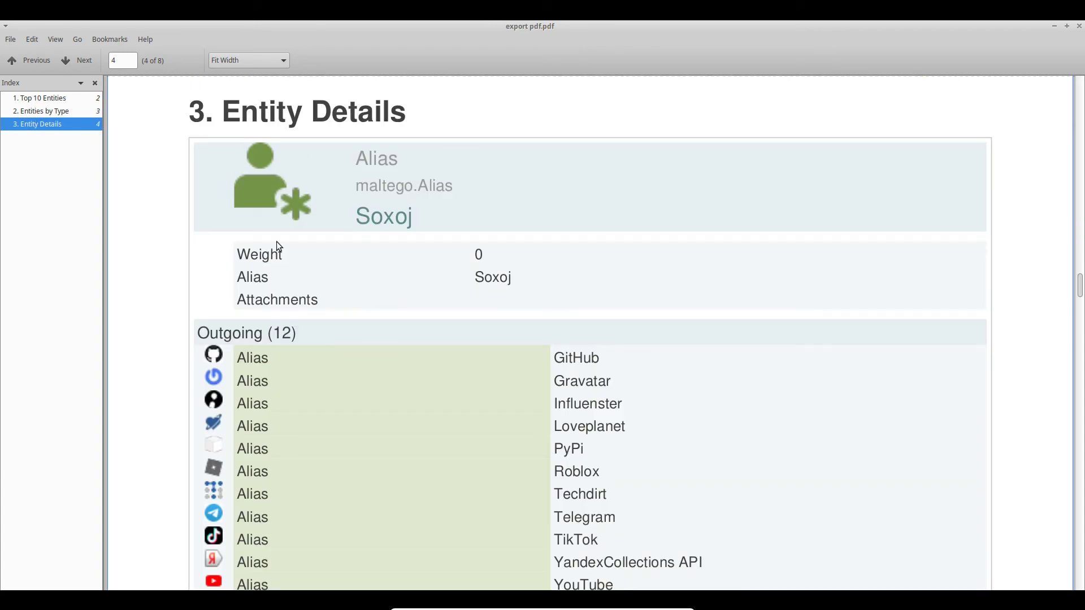
{"action": "left_click_drag", "start_coordinate": [476, 230], "coordinate": [130, 142]}
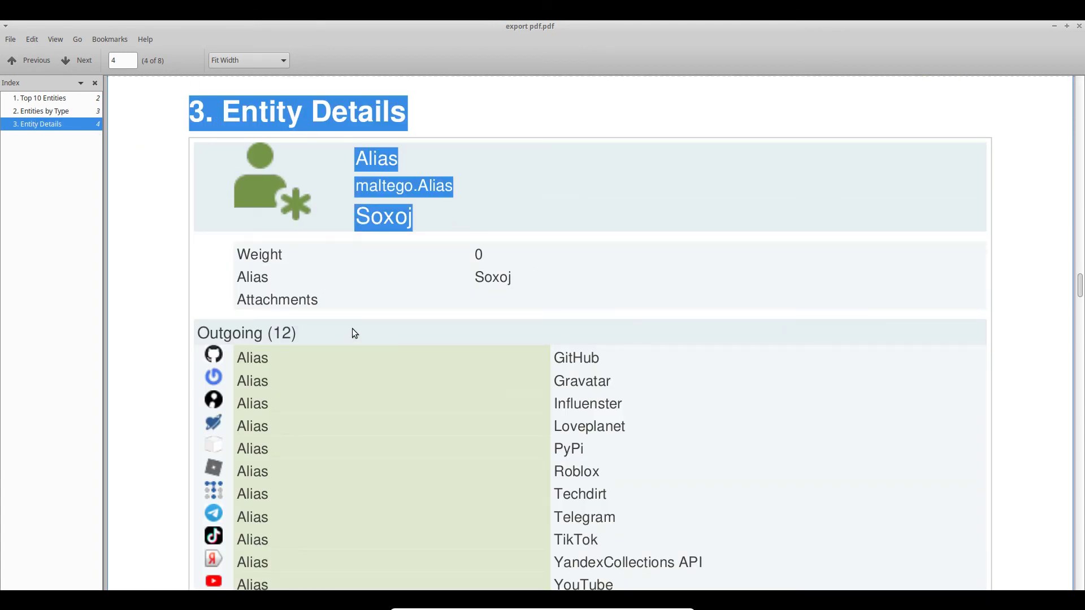
{"action": "scroll", "coordinate": [354, 333], "scroll_direction": "down", "scroll_amount": 3}
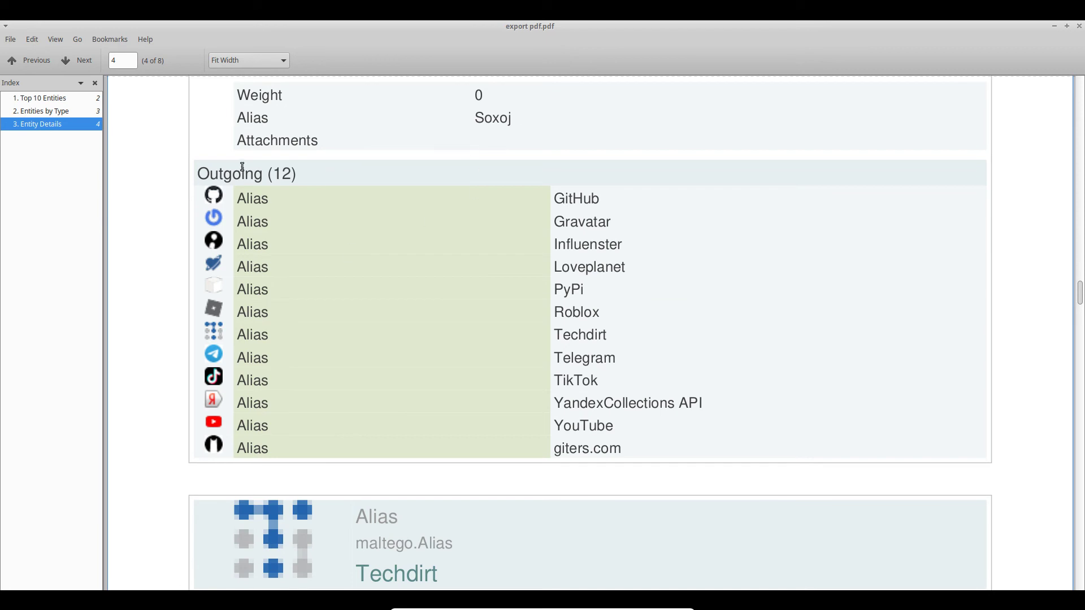
{"action": "scroll", "coordinate": [521, 258], "scroll_direction": "up", "scroll_amount": 9}
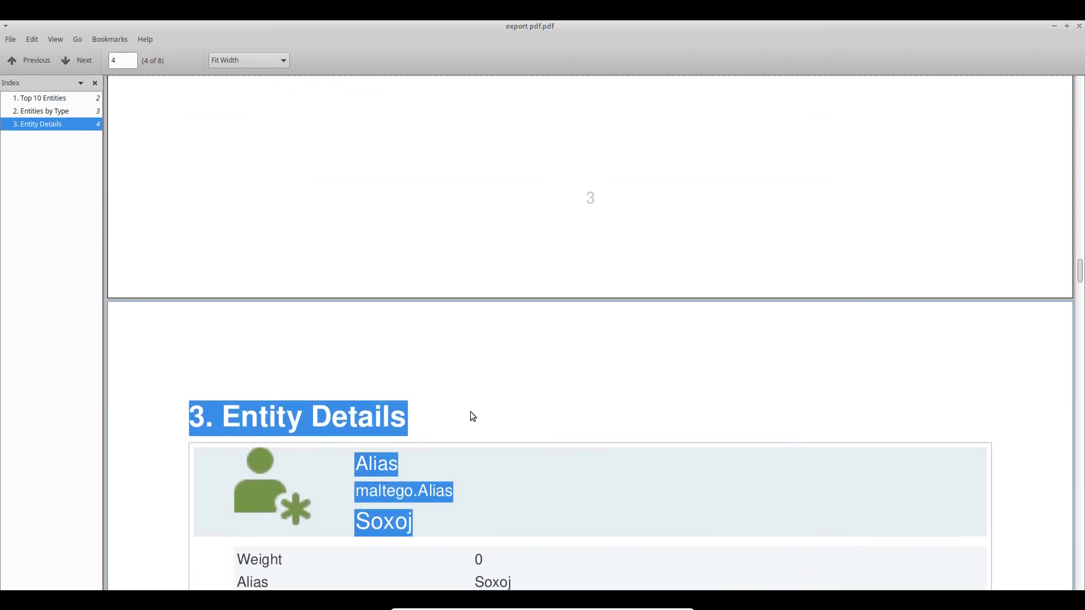
Scroll the entity profiles down to page 8, then un-maximize the viewer window
{"action": "scroll", "coordinate": [272, 449], "scroll_direction": "down", "scroll_amount": 18}
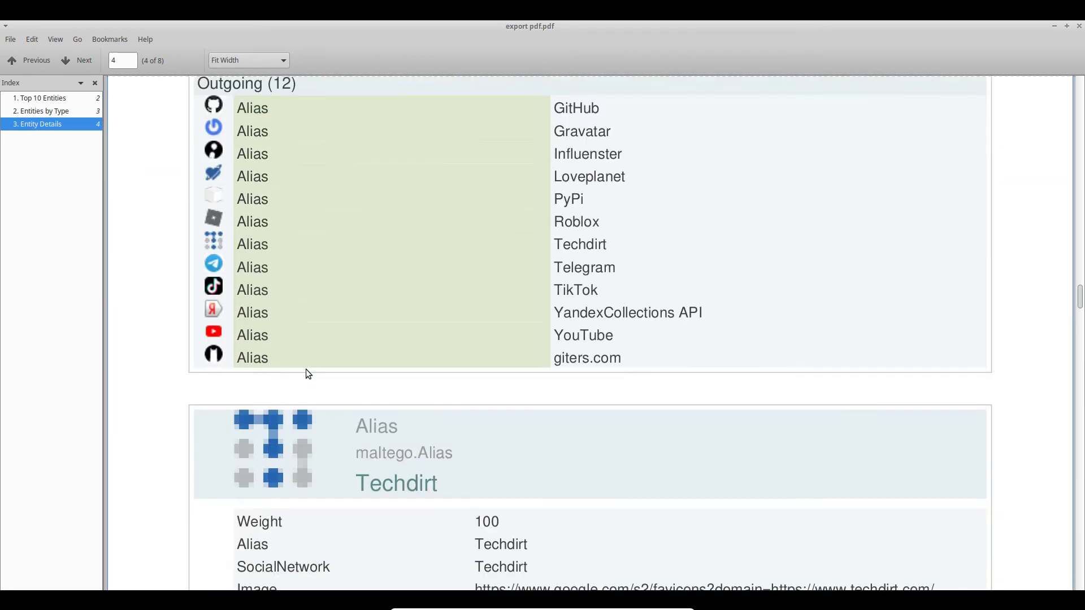
{"action": "scroll", "coordinate": [320, 325], "scroll_direction": "down", "scroll_amount": 2}
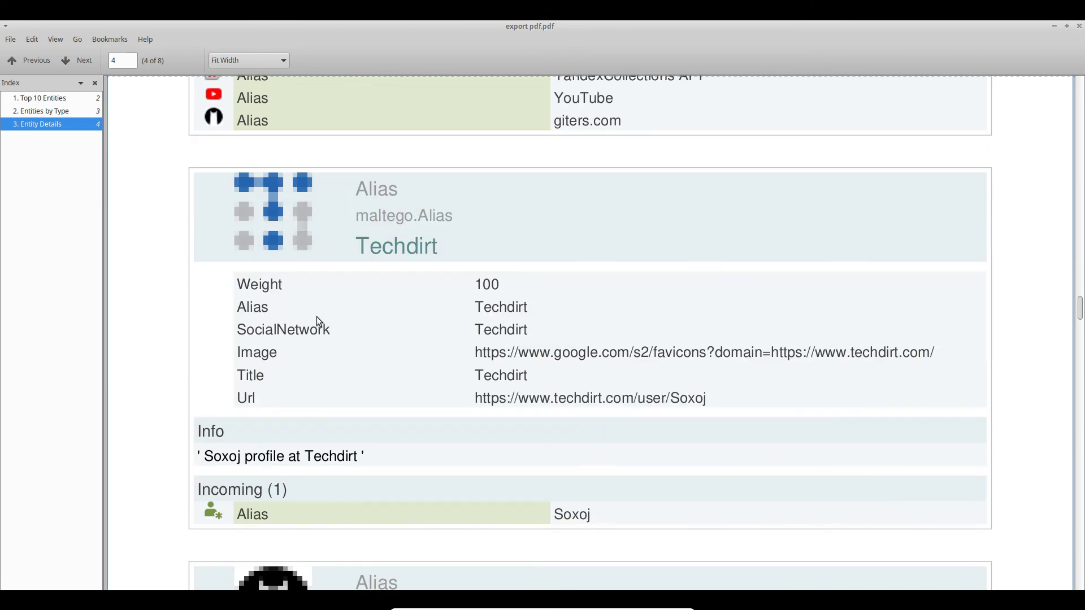
{"action": "scroll", "coordinate": [493, 423], "scroll_direction": "down", "scroll_amount": 15}
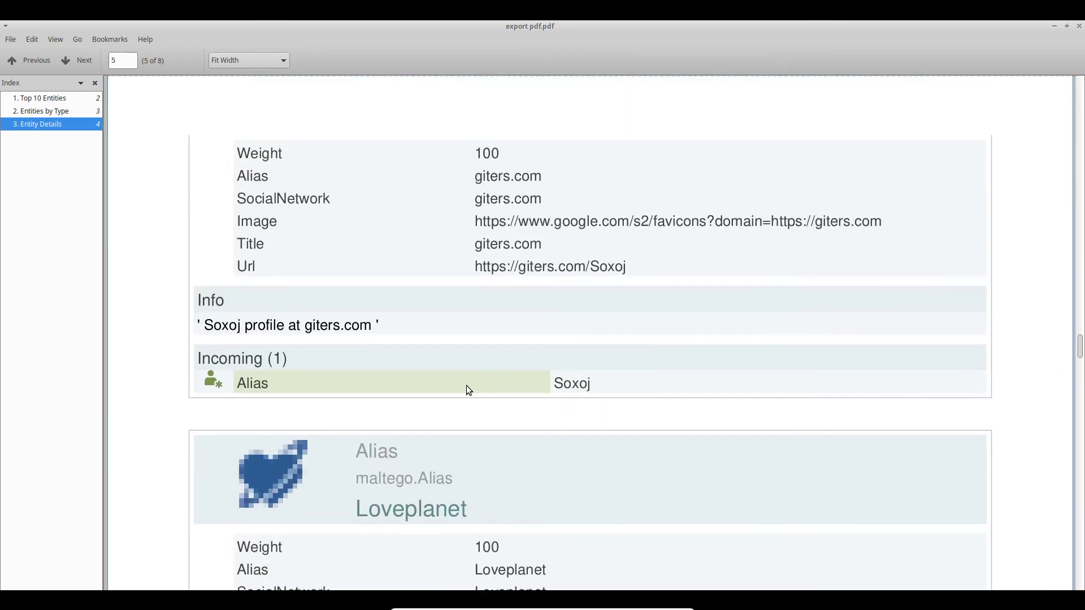
{"action": "scroll", "coordinate": [364, 414], "scroll_direction": "down", "scroll_amount": 8}
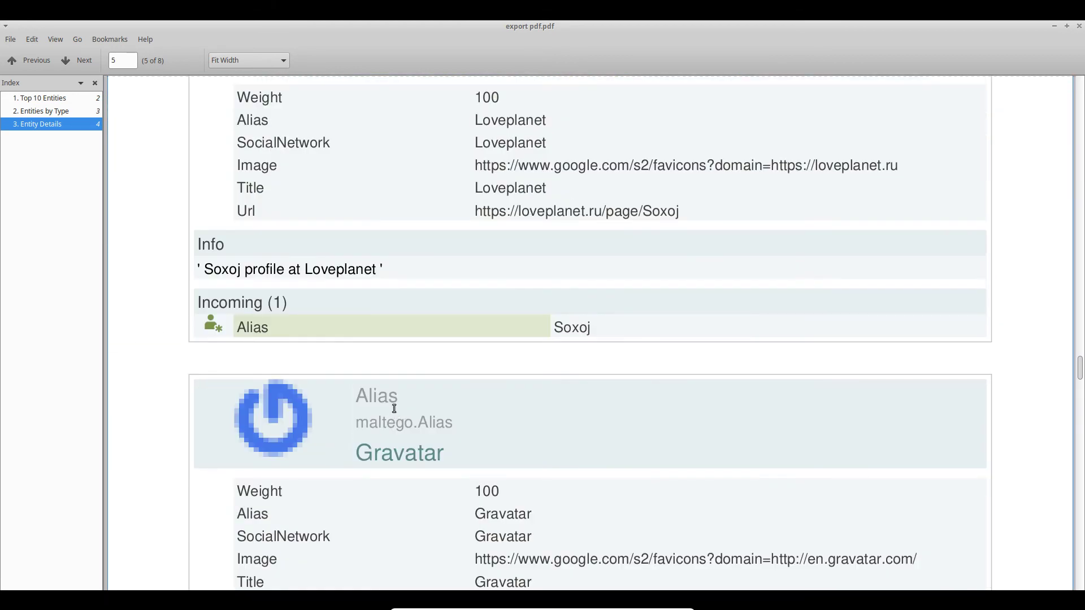
{"action": "scroll", "coordinate": [388, 377], "scroll_direction": "down", "scroll_amount": 10}
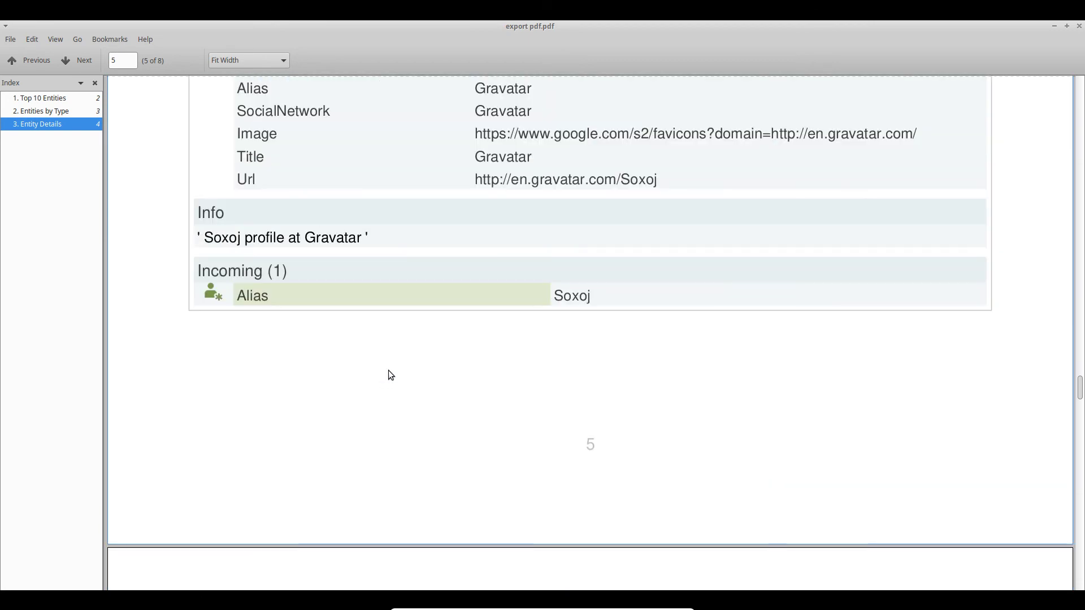
{"action": "scroll", "coordinate": [389, 362], "scroll_direction": "down", "scroll_amount": 12}
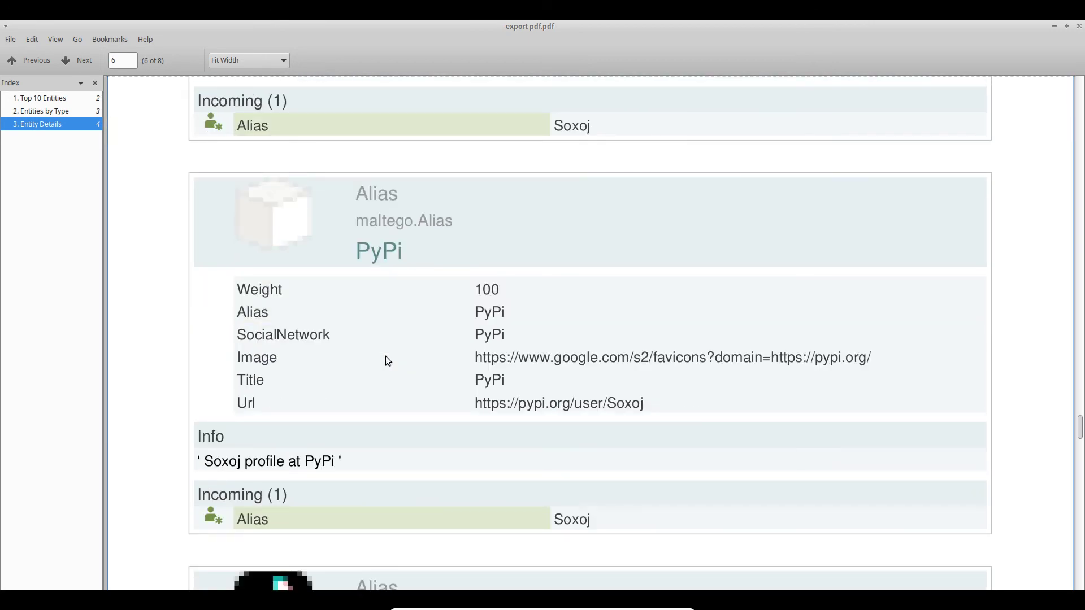
{"action": "scroll", "coordinate": [386, 349], "scroll_direction": "down", "scroll_amount": 15}
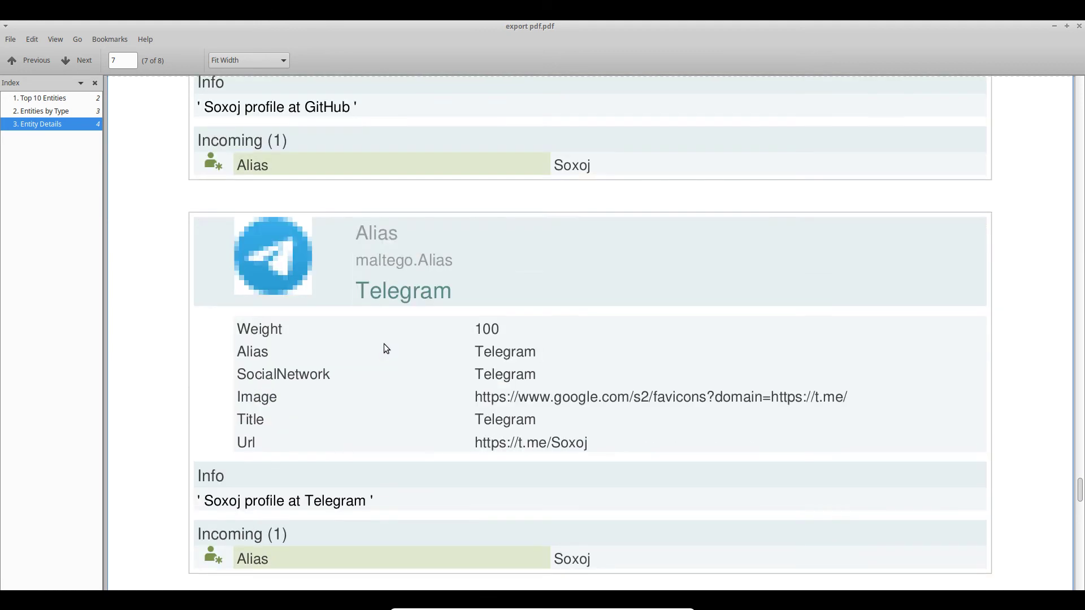
{"action": "scroll", "coordinate": [379, 334], "scroll_direction": "down", "scroll_amount": 3}
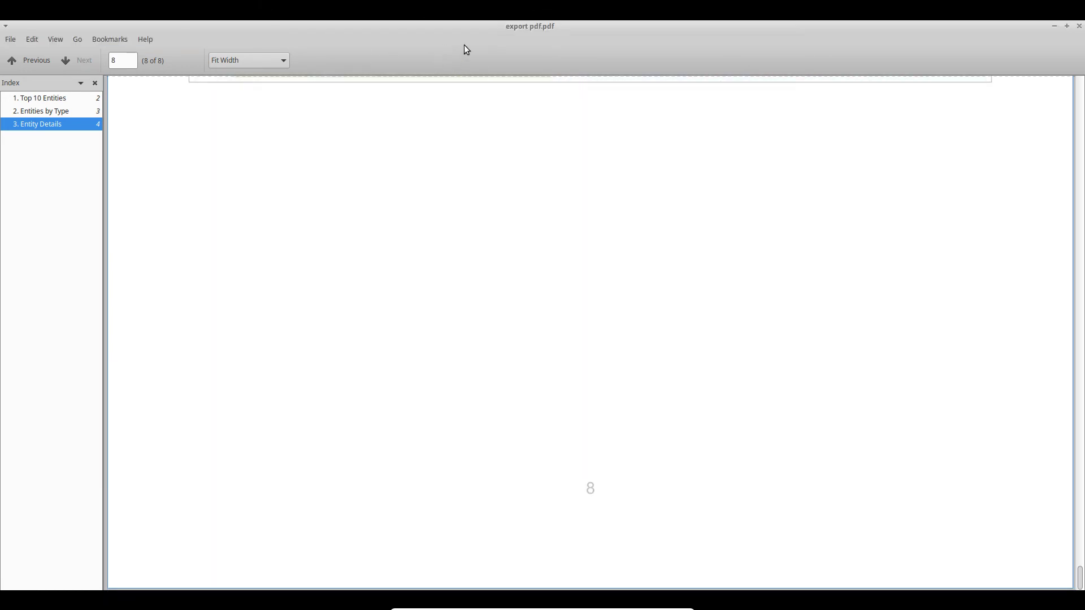
{"action": "left_click_drag", "start_coordinate": [499, 27], "coordinate": [498, 102]}
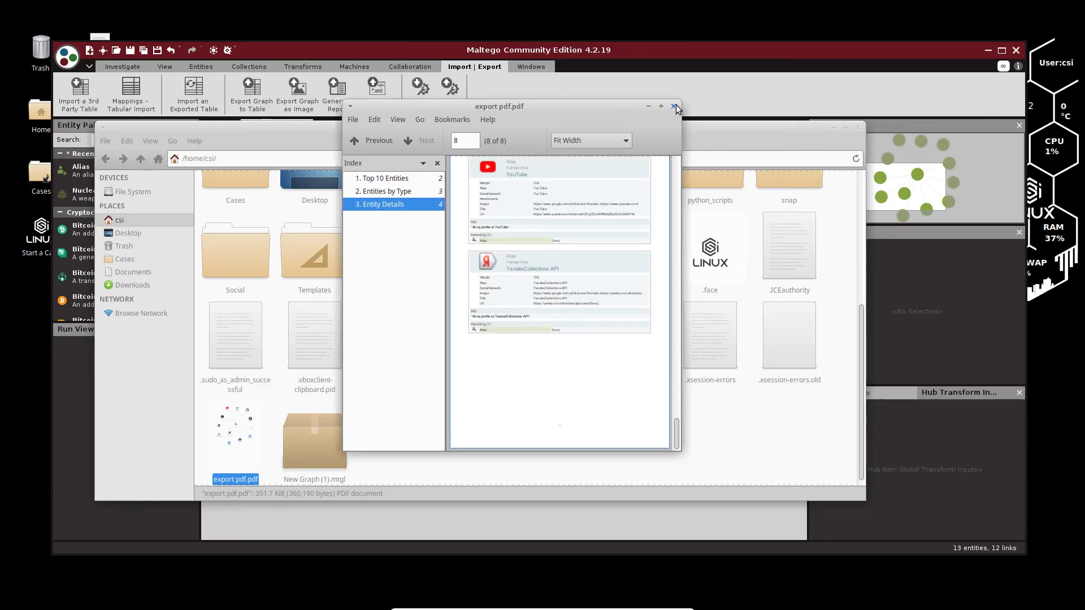
Close the PDF viewer and File Manager and maximize the Maltego window
{"action": "left_click", "coordinate": [674, 106]}
{"action": "left_click", "coordinate": [858, 128]}
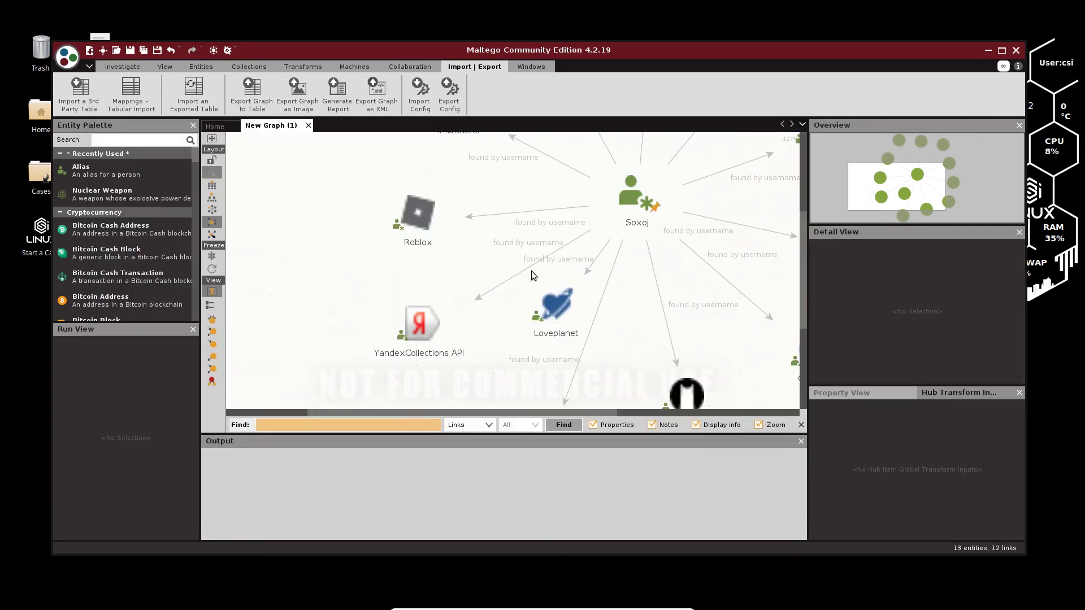
{"action": "double_click", "coordinate": [412, 46]}
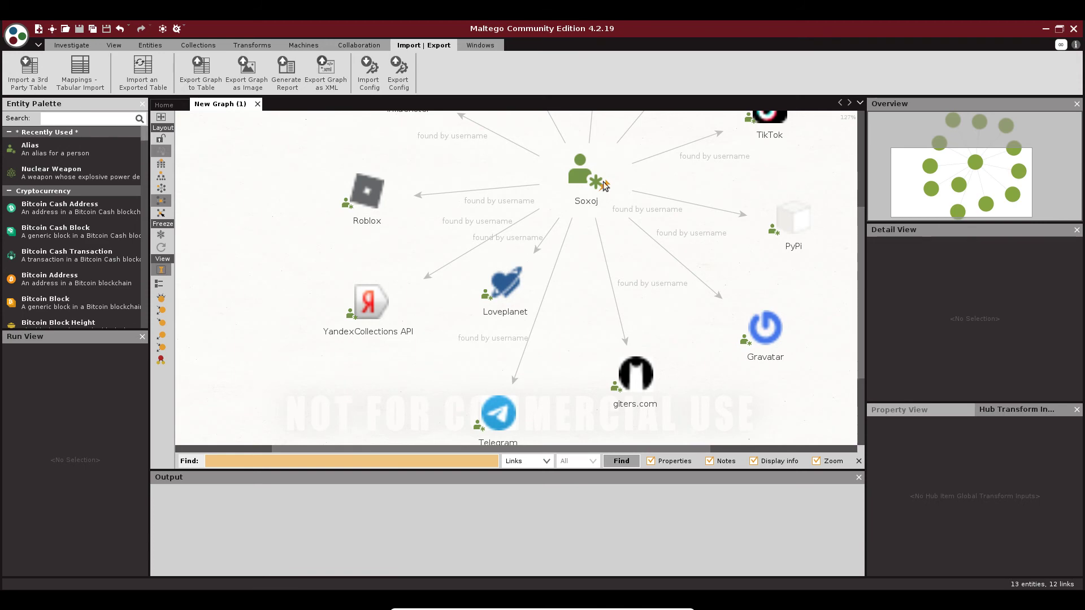
Inspect the Soxoj node and its link to PyPi, recentring and zooming the graph
{"action": "left_click", "coordinate": [577, 185]}
{"action": "scroll", "coordinate": [408, 274], "scroll_direction": "up", "scroll_amount": 3}
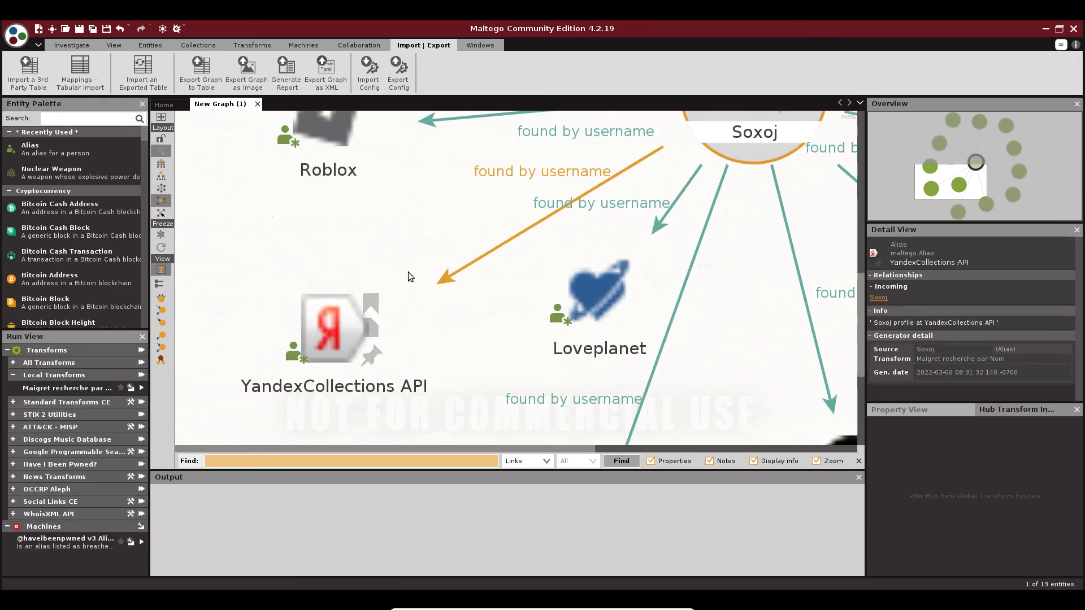
{"action": "scroll", "coordinate": [440, 283], "scroll_direction": "down", "scroll_amount": 5}
{"action": "scroll", "coordinate": [602, 259], "scroll_direction": "up", "scroll_amount": 6}
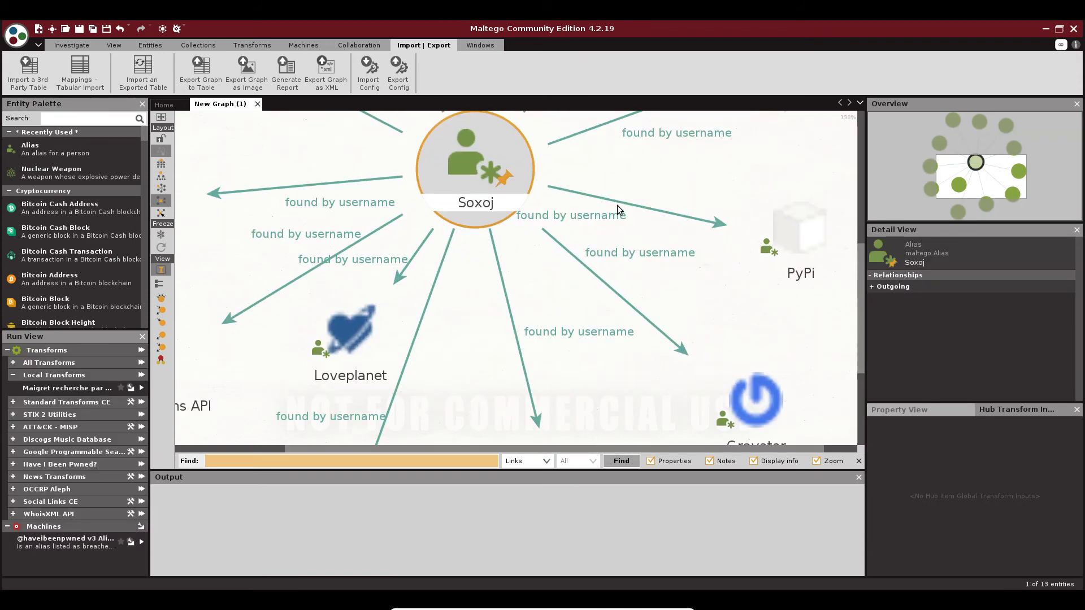
{"action": "left_click", "coordinate": [625, 195]}
{"action": "scroll", "coordinate": [624, 195], "scroll_direction": "down", "scroll_amount": 3}
{"action": "left_click_drag", "start_coordinate": [632, 182], "coordinate": [542, 419]}
{"action": "scroll", "coordinate": [552, 286], "scroll_direction": "down", "scroll_amount": 3}
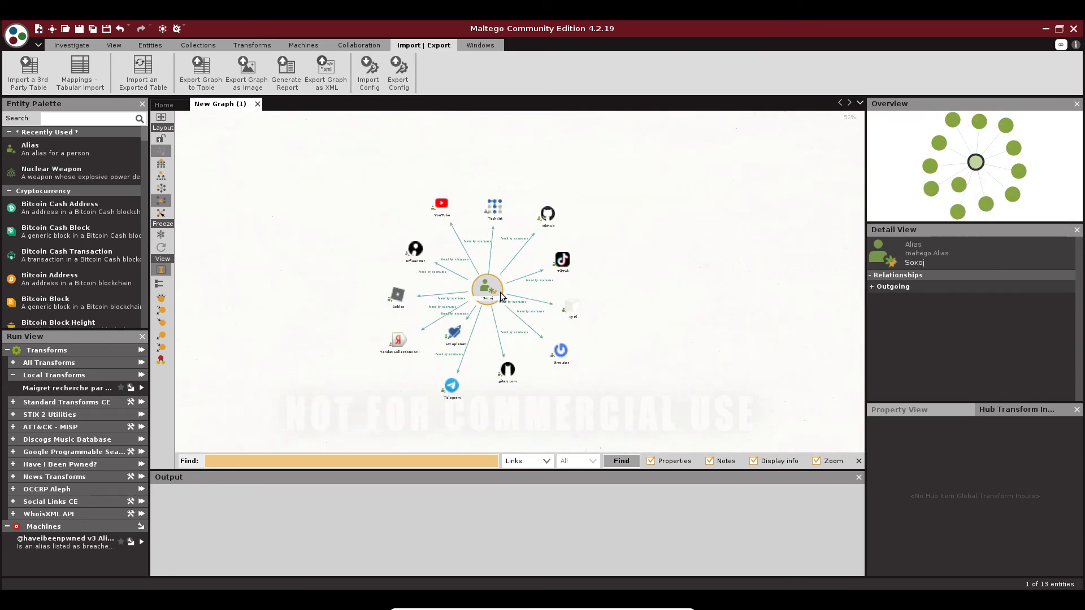
{"action": "scroll", "coordinate": [452, 271], "scroll_direction": "up", "scroll_amount": 6}
{"action": "scroll", "coordinate": [491, 236], "scroll_direction": "down", "scroll_amount": 2}
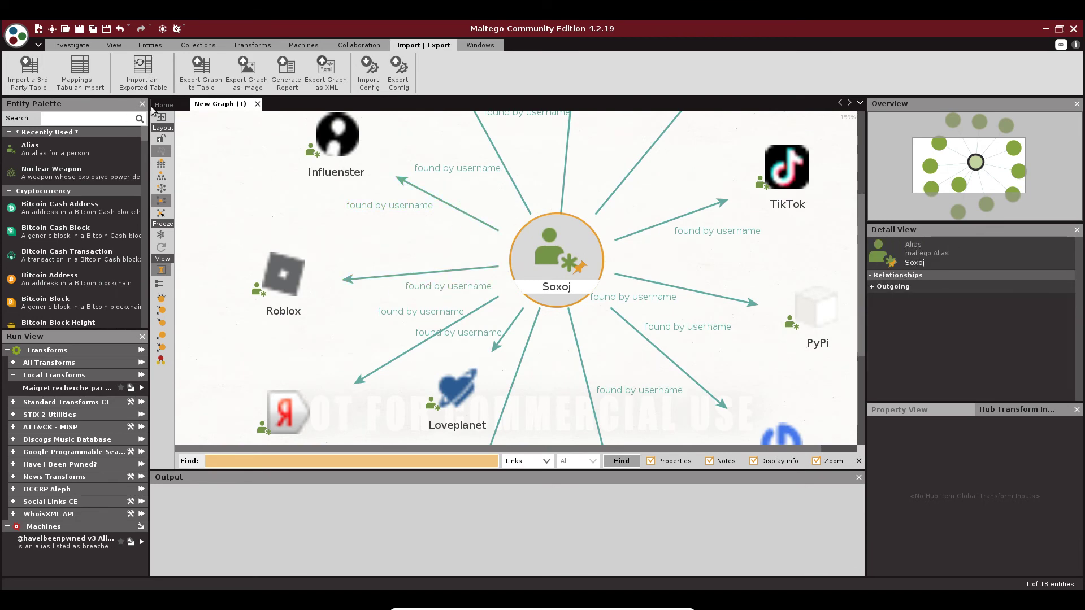
Close the current graph without saving and start a new empty graph
{"action": "left_click", "coordinate": [257, 104]}
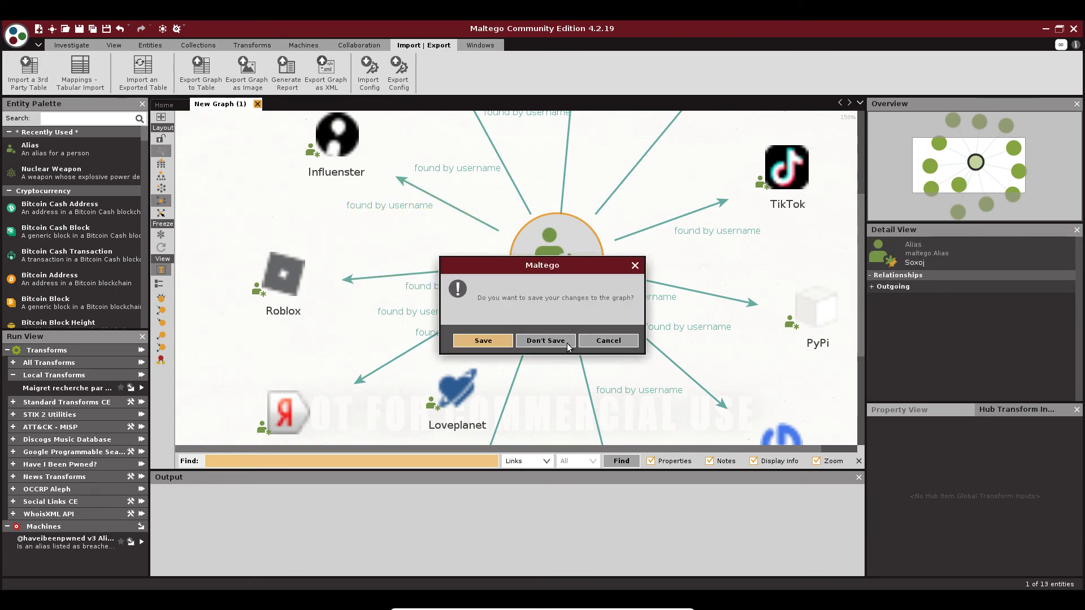
{"action": "left_click", "coordinate": [547, 341]}
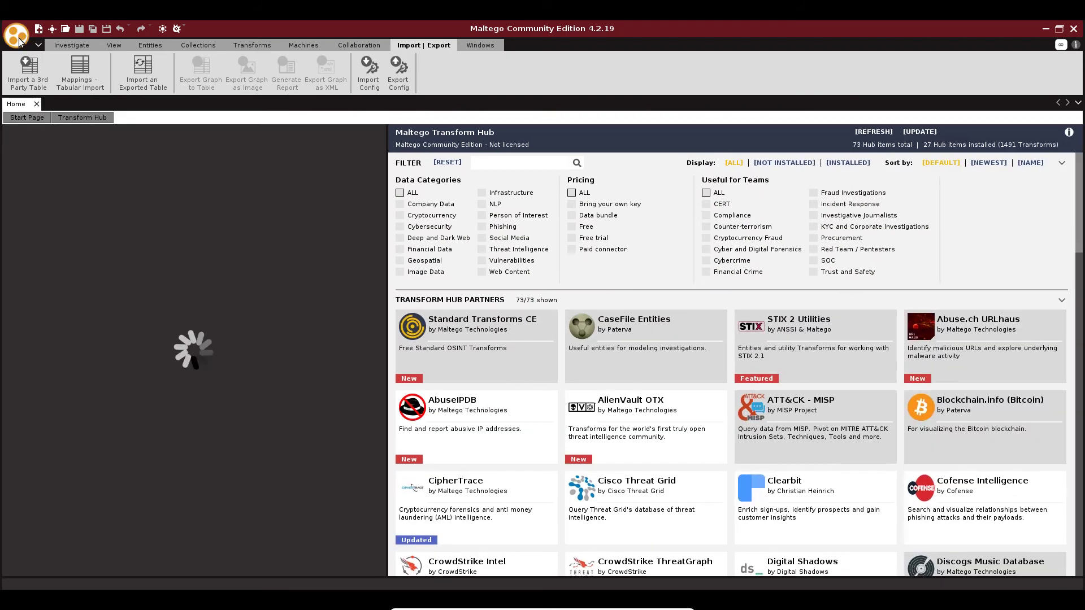
{"action": "left_click", "coordinate": [19, 39]}
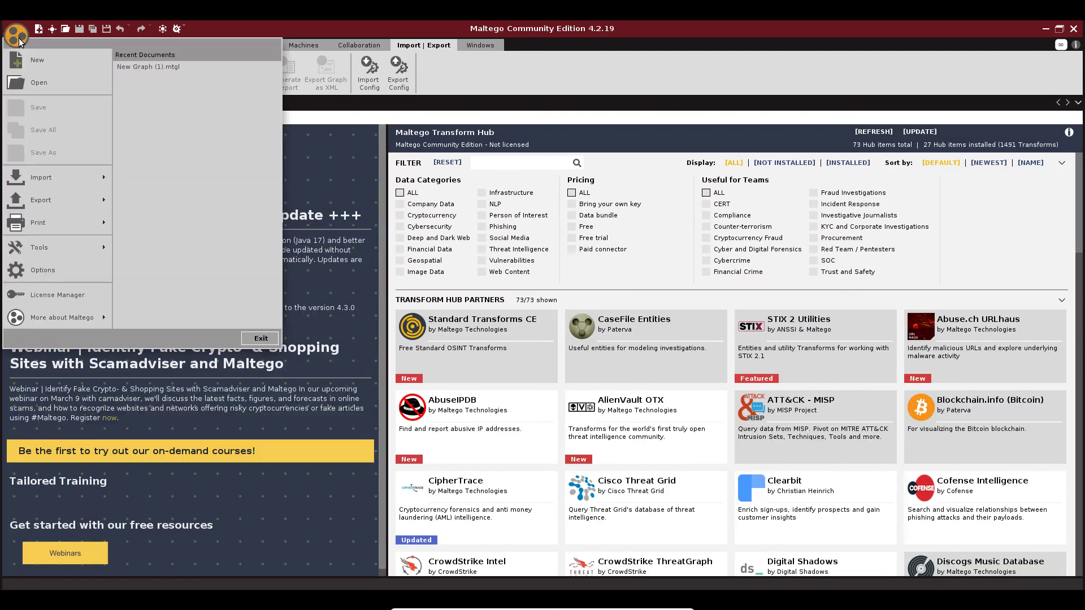
{"action": "left_click", "coordinate": [35, 57]}
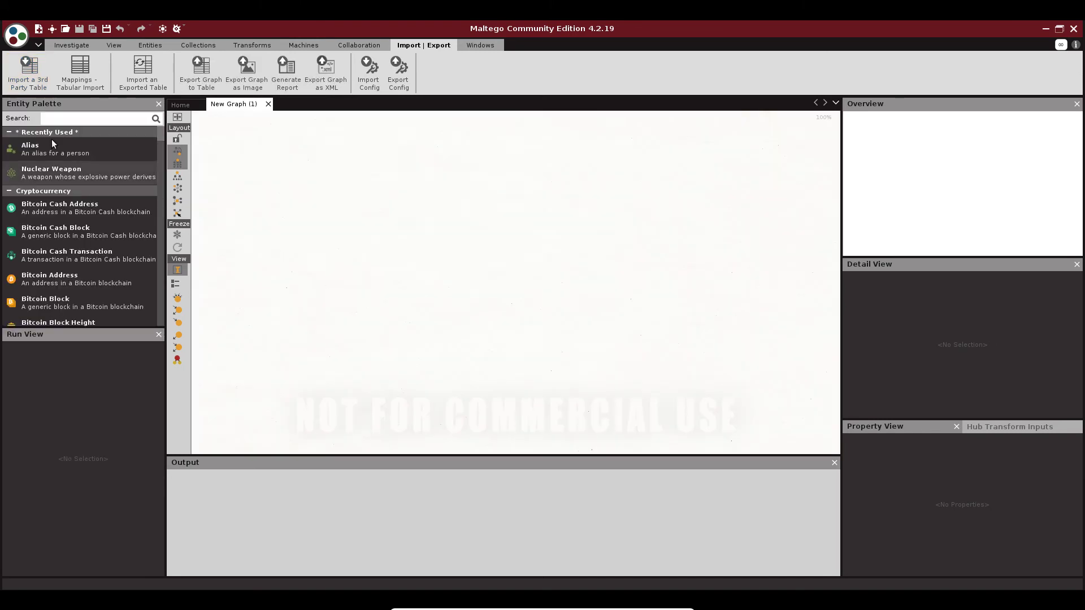
Add an Alias entity named saltinbank and run 'Maigret recherche par Nom' on it
{"action": "left_click_drag", "start_coordinate": [54, 145], "coordinate": [465, 260]}
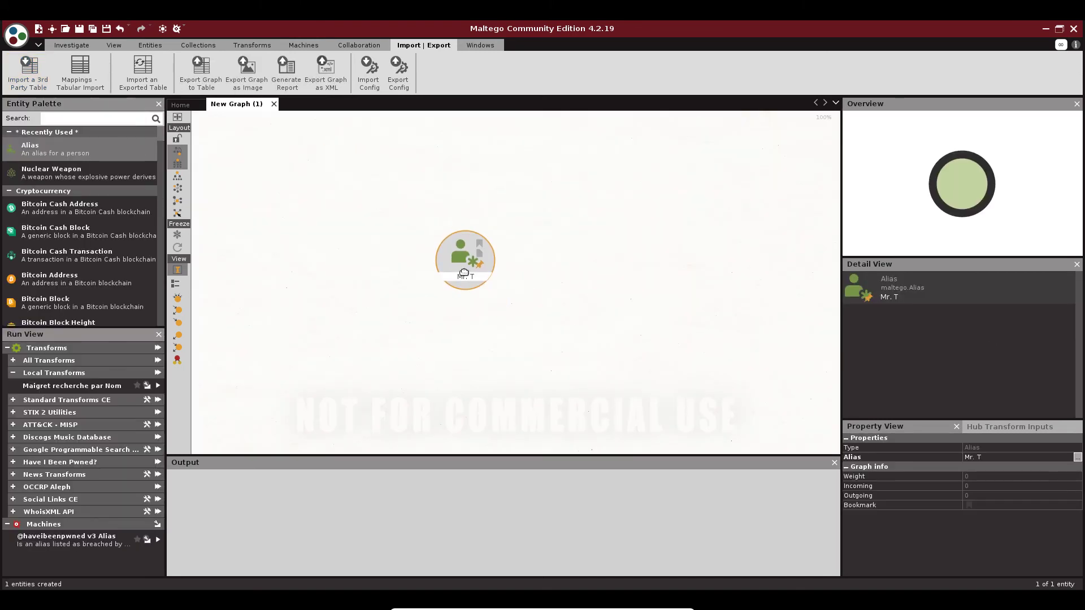
{"action": "double_click", "coordinate": [464, 276]}
{"action": "type", "text": "saltinbank"}
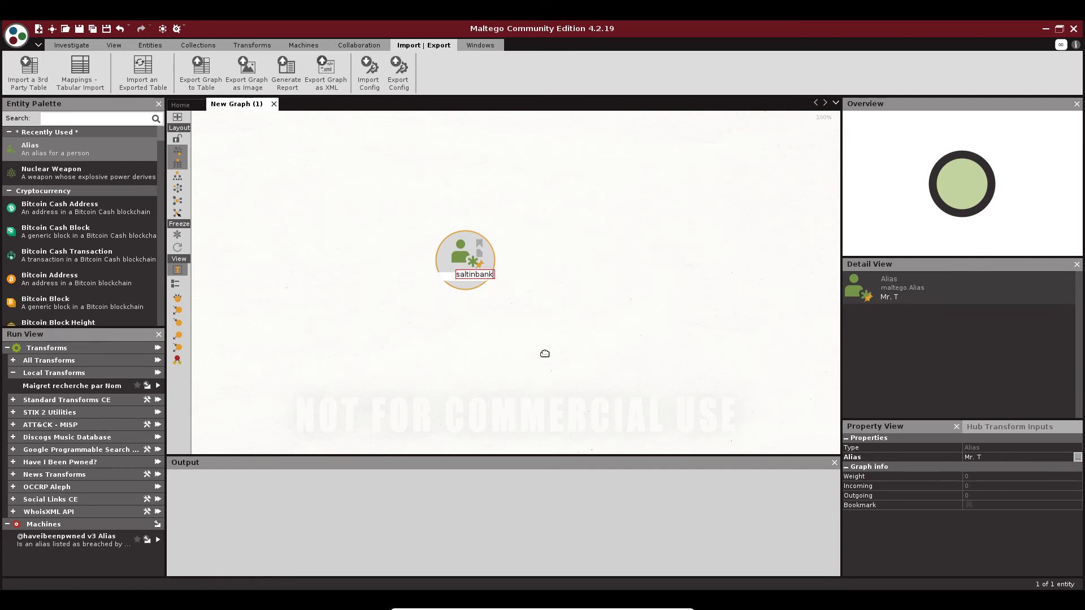
{"action": "key", "text": "Return"}
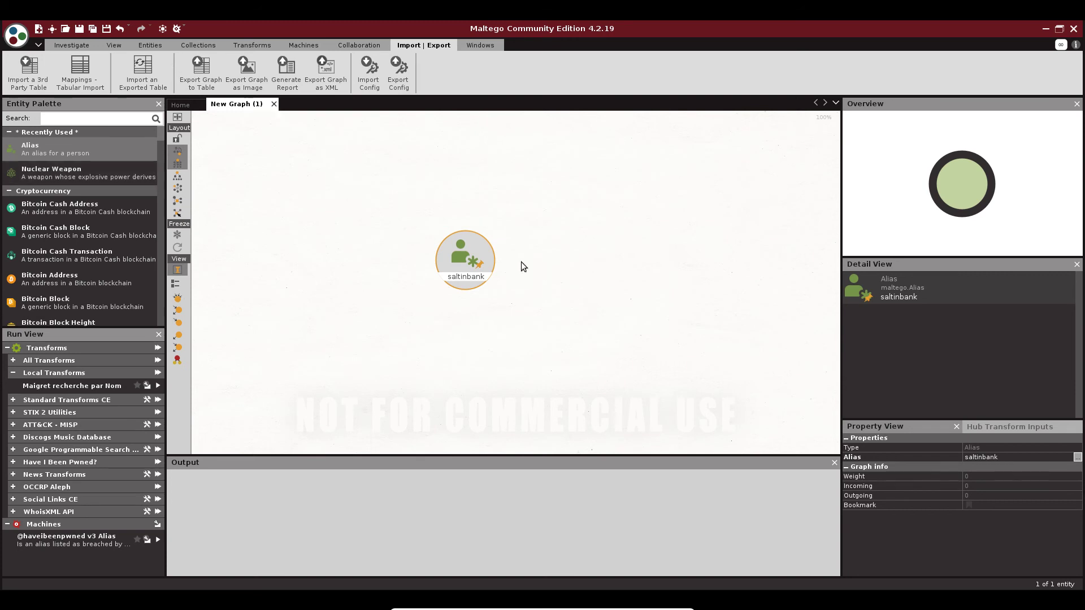
{"action": "right_click", "coordinate": [467, 254]}
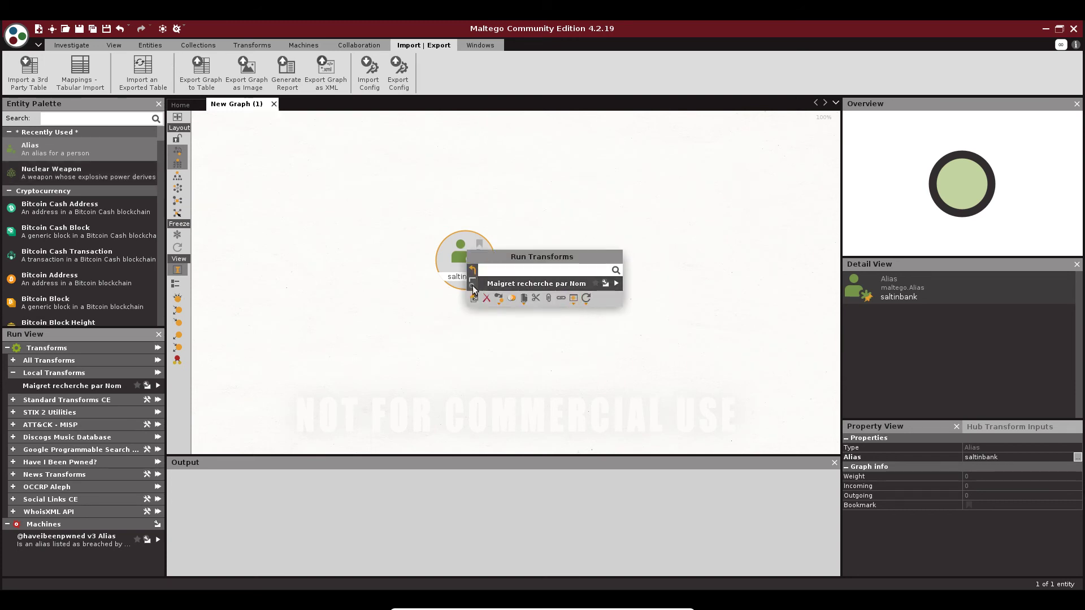
{"action": "left_click", "coordinate": [616, 284]}
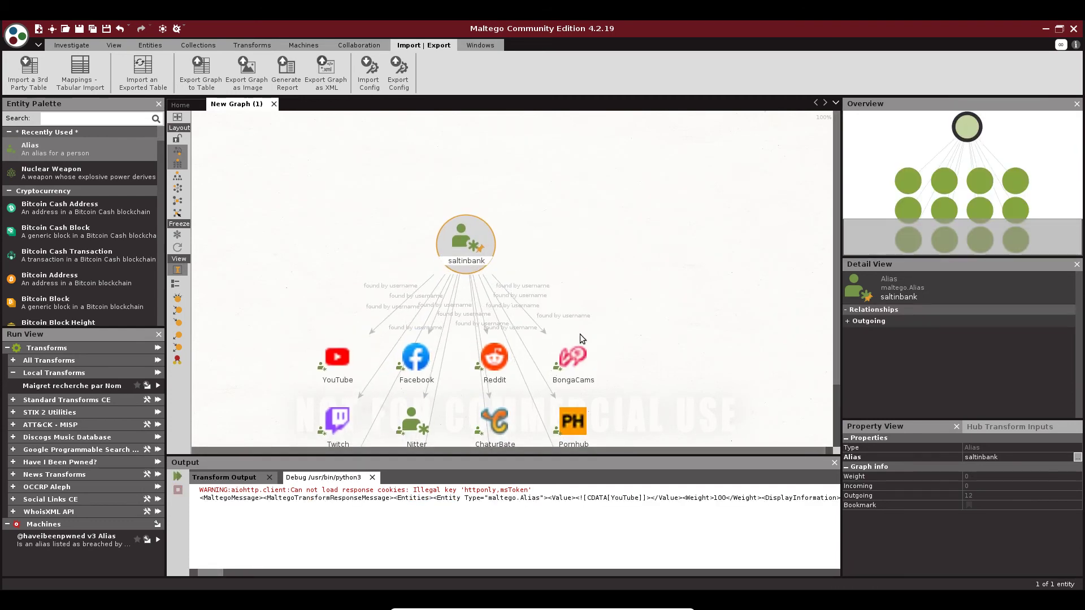
Inspect the YouTube, Facebook, Reddit, Pornhub and Nitter profiles found for saltinbank
{"action": "scroll", "coordinate": [374, 329], "scroll_direction": "down", "scroll_amount": 4}
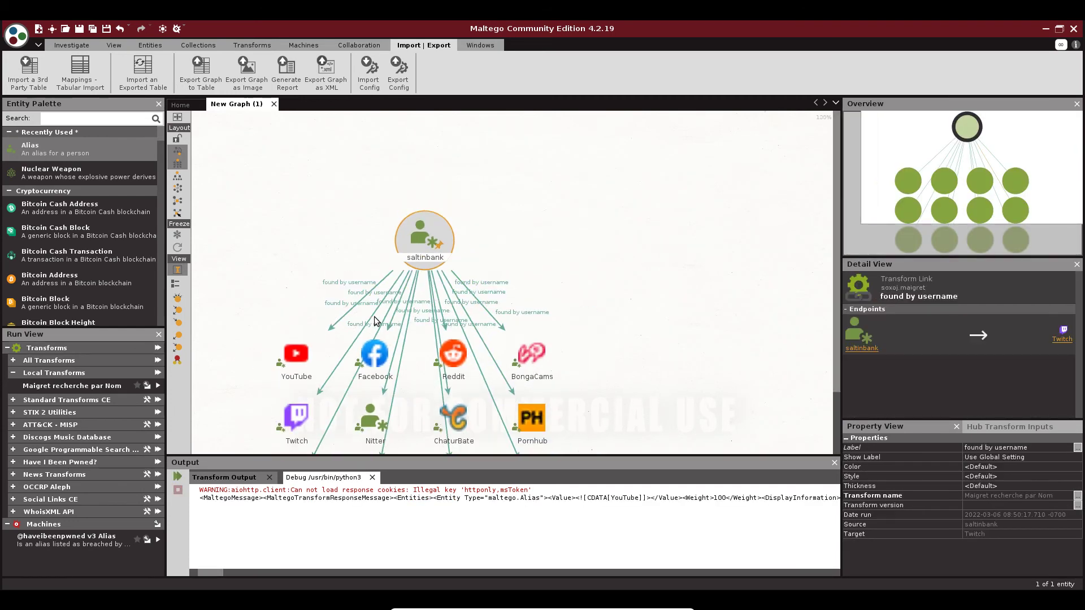
{"action": "scroll", "coordinate": [390, 404], "scroll_direction": "up", "scroll_amount": 4}
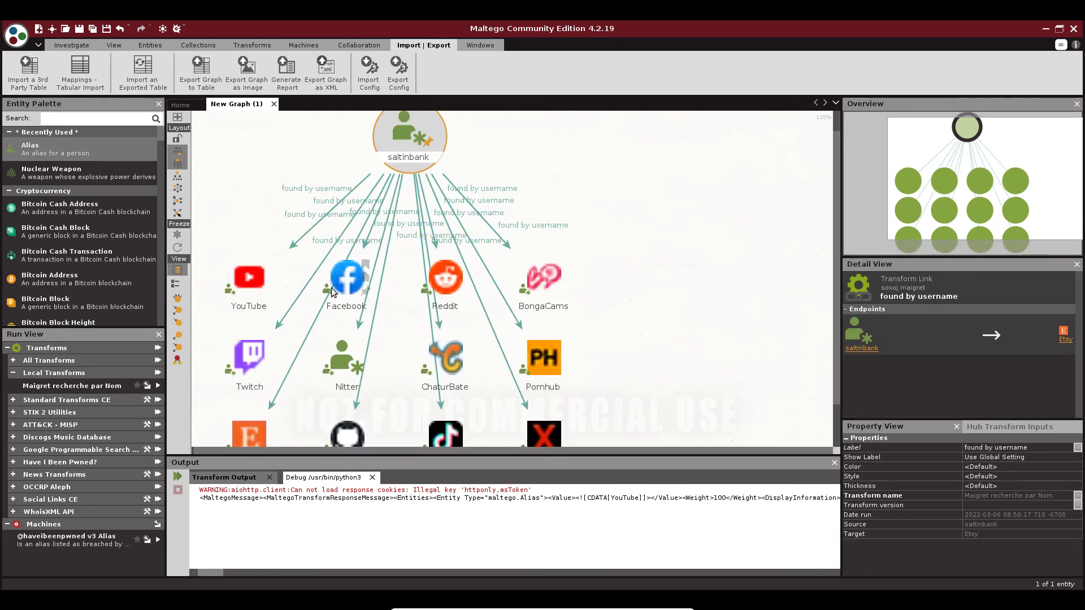
{"action": "left_click", "coordinate": [263, 285]}
{"action": "left_click", "coordinate": [334, 281]}
{"action": "left_click", "coordinate": [425, 290]}
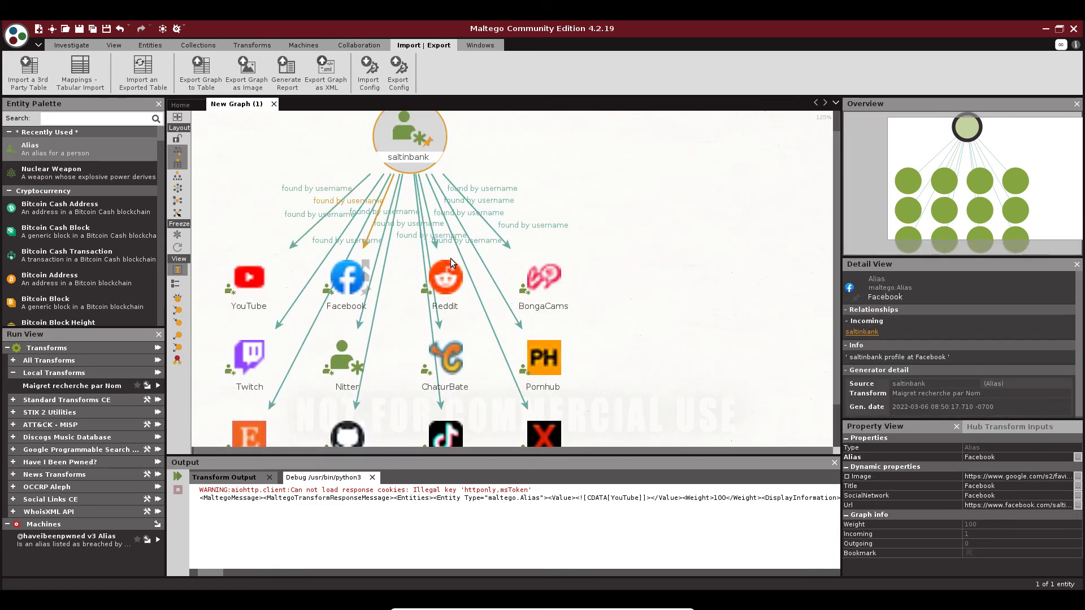
{"action": "left_click", "coordinate": [562, 364]}
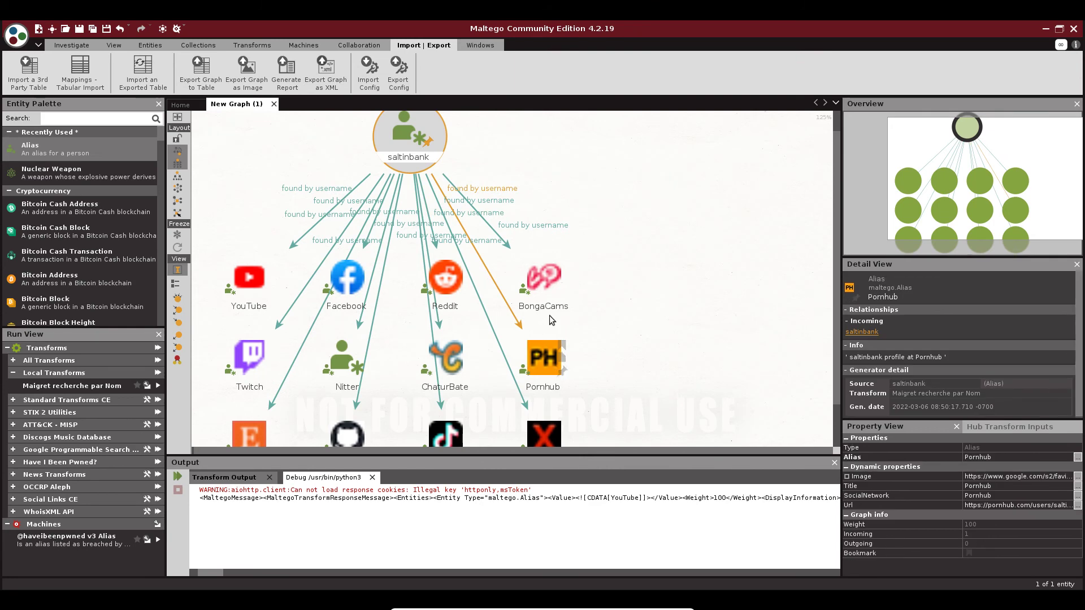
{"action": "left_click", "coordinate": [367, 365]}
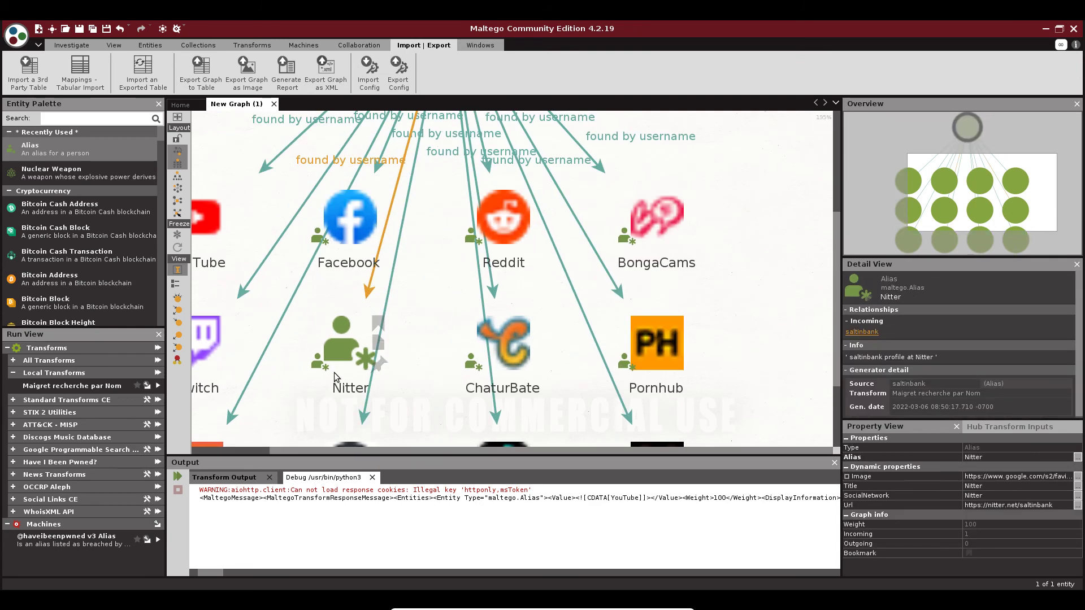
{"action": "scroll", "coordinate": [364, 363], "scroll_direction": "down", "scroll_amount": 2}
{"action": "scroll", "coordinate": [446, 412], "scroll_direction": "up", "scroll_amount": 4}
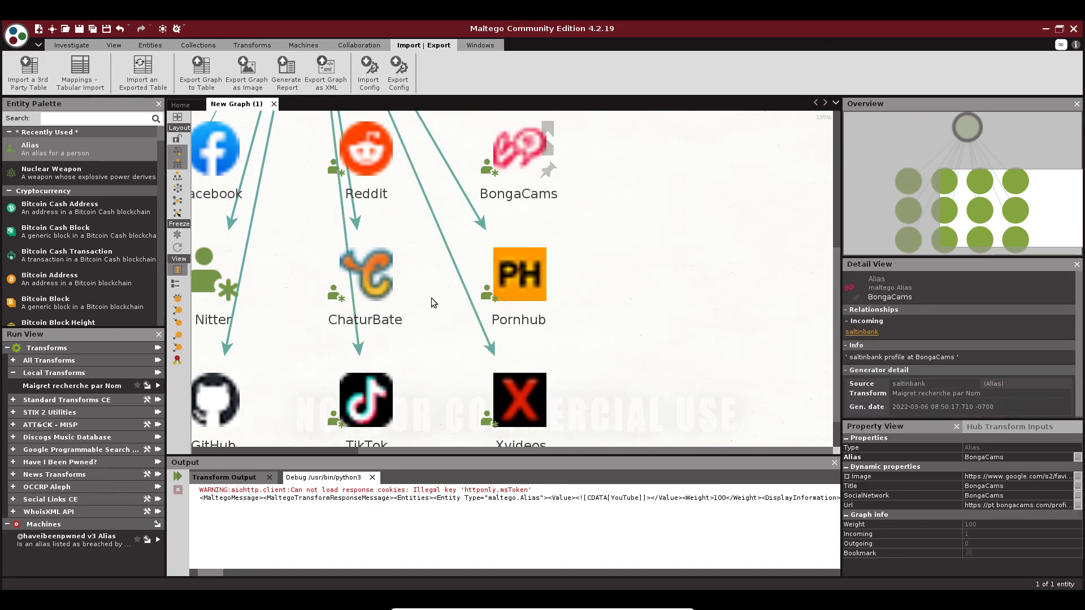
{"action": "double_click", "coordinate": [368, 272]}
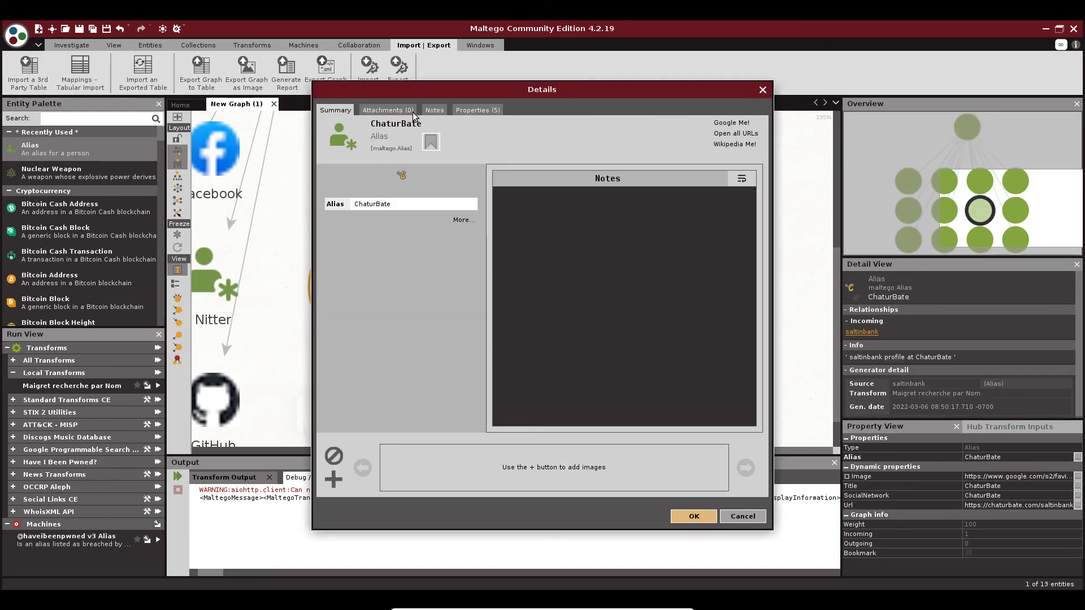
{"action": "left_click", "coordinate": [411, 110]}
{"action": "left_click", "coordinate": [441, 109]}
{"action": "left_click", "coordinate": [476, 110]}
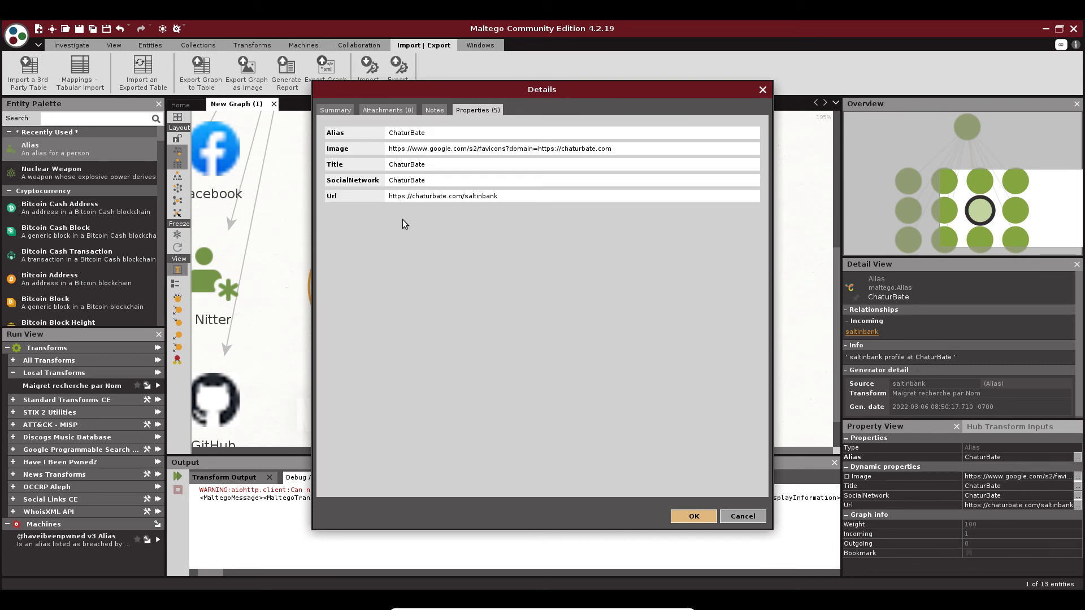
{"action": "left_click_drag", "start_coordinate": [520, 196], "coordinate": [332, 194]}
{"action": "key", "text": "ctrl+c"}
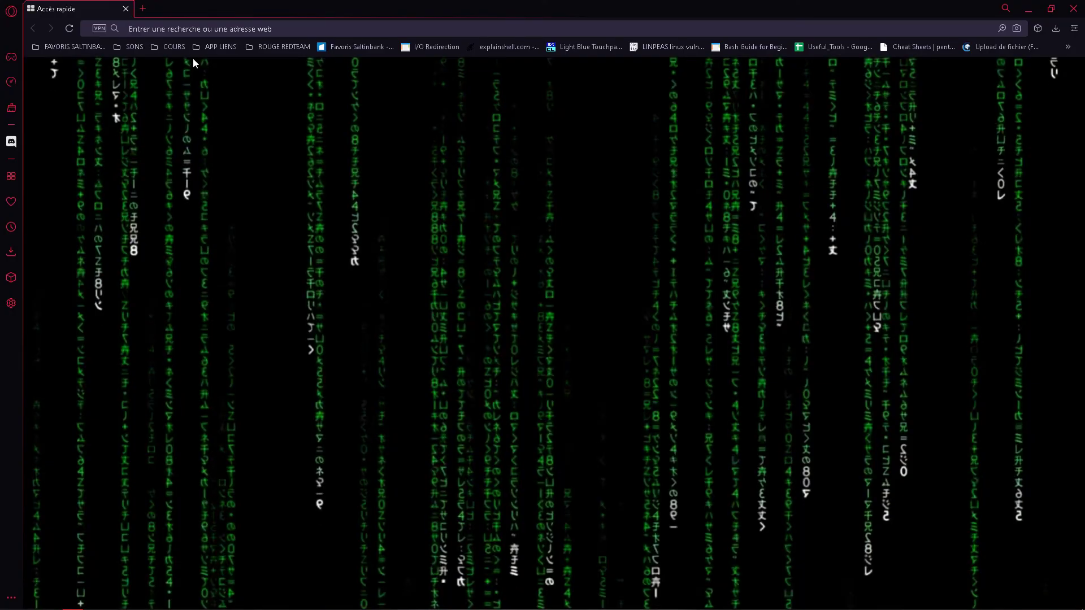
Load saltinbank's ChaturBate profile in Opera from the copied URL and highlight its biography and birth date
{"action": "left_click", "coordinate": [218, 29]}
{"action": "key", "text": "ctrl+v"}
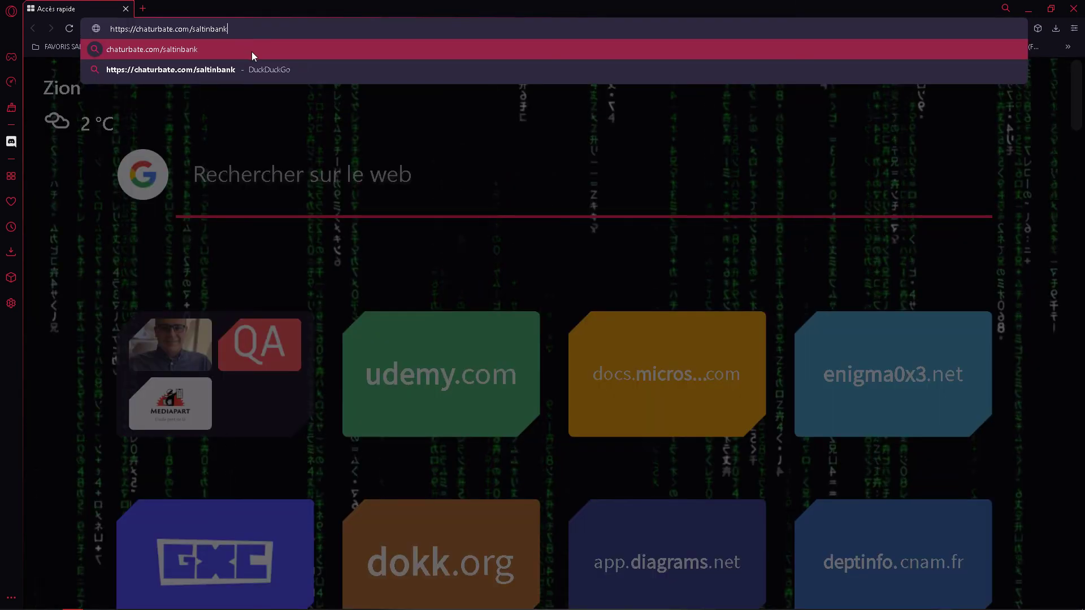
{"action": "left_click", "coordinate": [253, 52]}
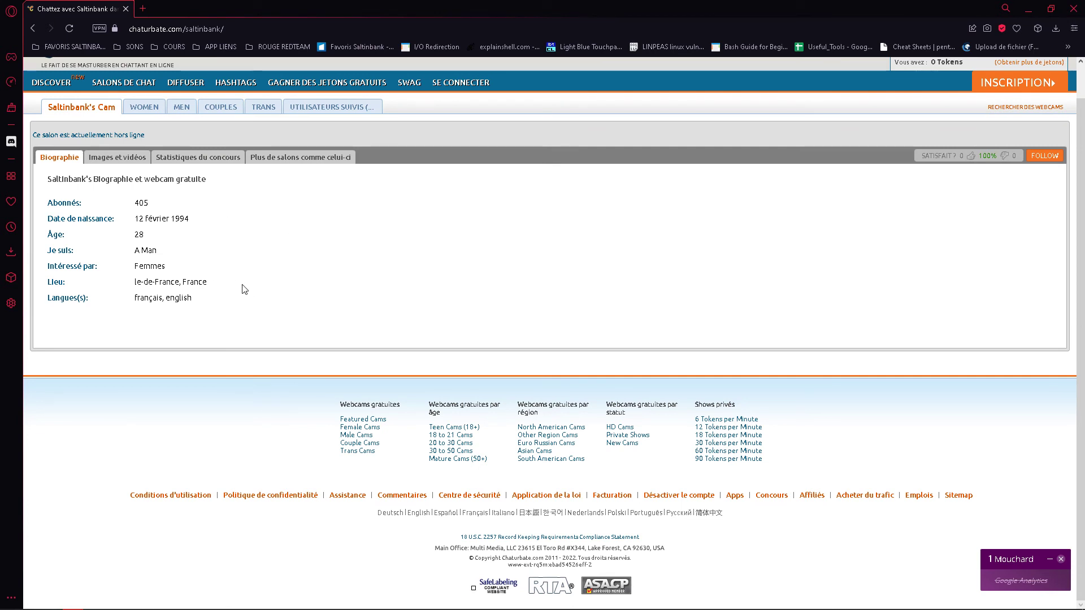
{"action": "left_click_drag", "start_coordinate": [244, 287], "coordinate": [47, 176]}
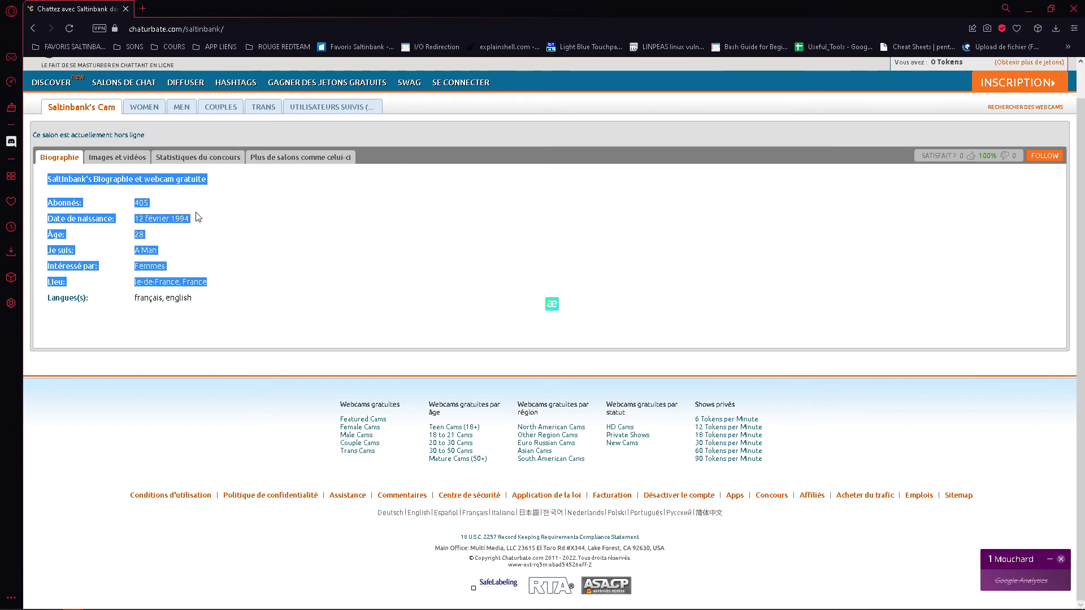
{"action": "left_click_drag", "start_coordinate": [198, 218], "coordinate": [130, 224]}
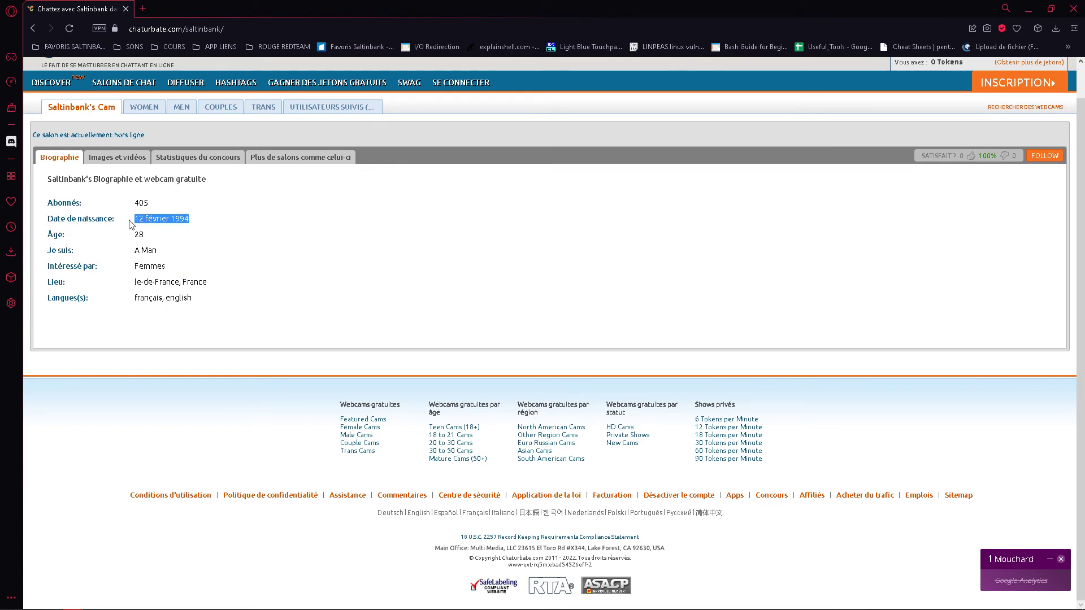
{"action": "left_click", "coordinate": [337, 210]}
{"action": "scroll", "coordinate": [437, 203], "scroll_direction": "up", "scroll_amount": 1}
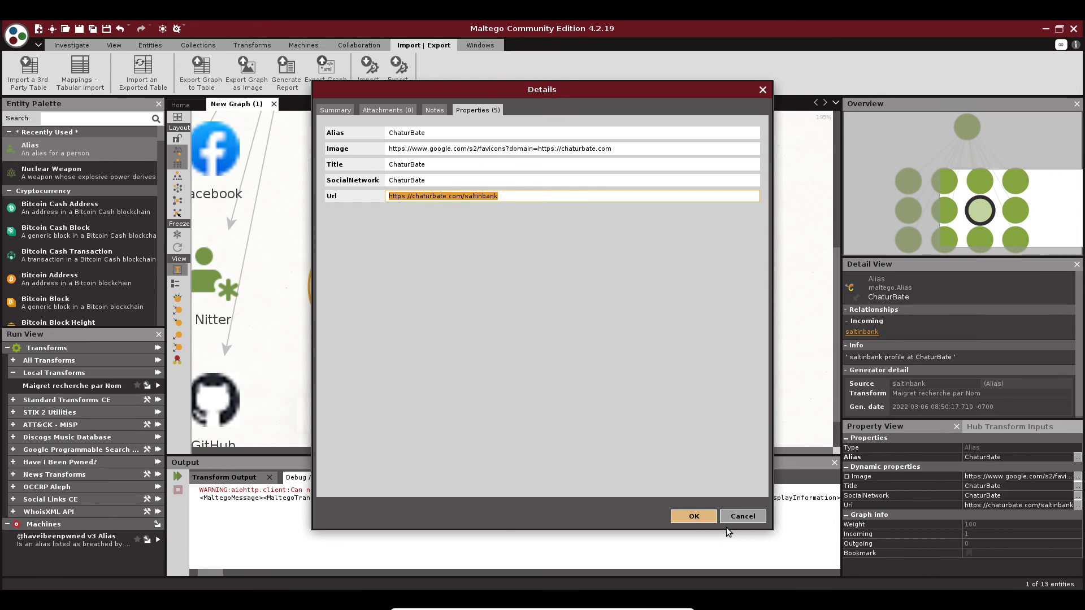
Close the ChaturBate details and show the BongaCams profile entity's properties
{"action": "left_click", "coordinate": [742, 517]}
{"action": "scroll", "coordinate": [405, 351], "scroll_direction": "down", "scroll_amount": 3}
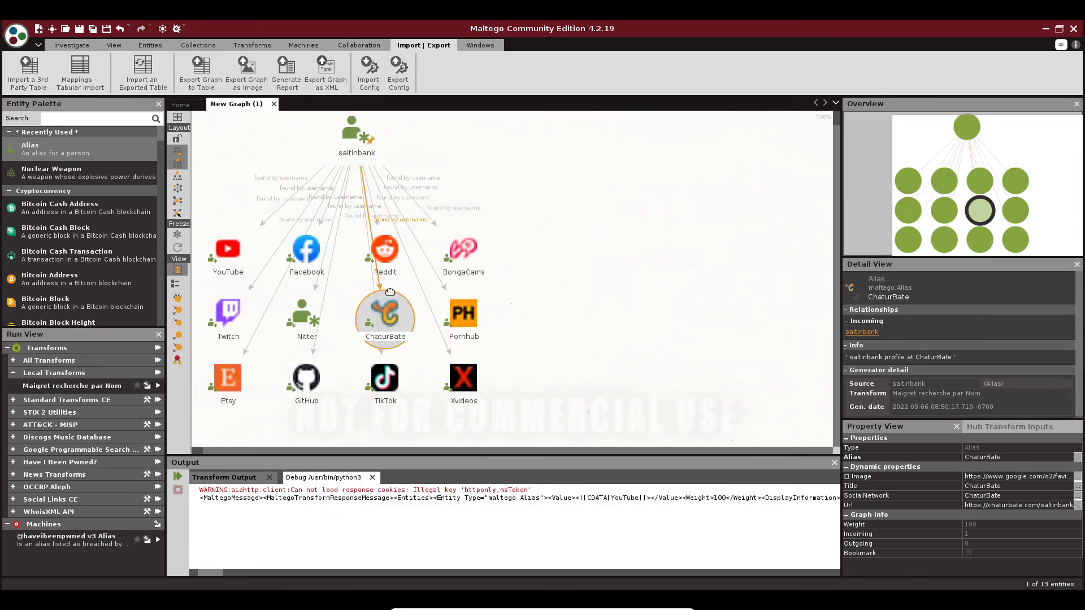
{"action": "left_click", "coordinate": [461, 250]}
{"action": "scroll", "coordinate": [464, 252], "scroll_direction": "up", "scroll_amount": 3}
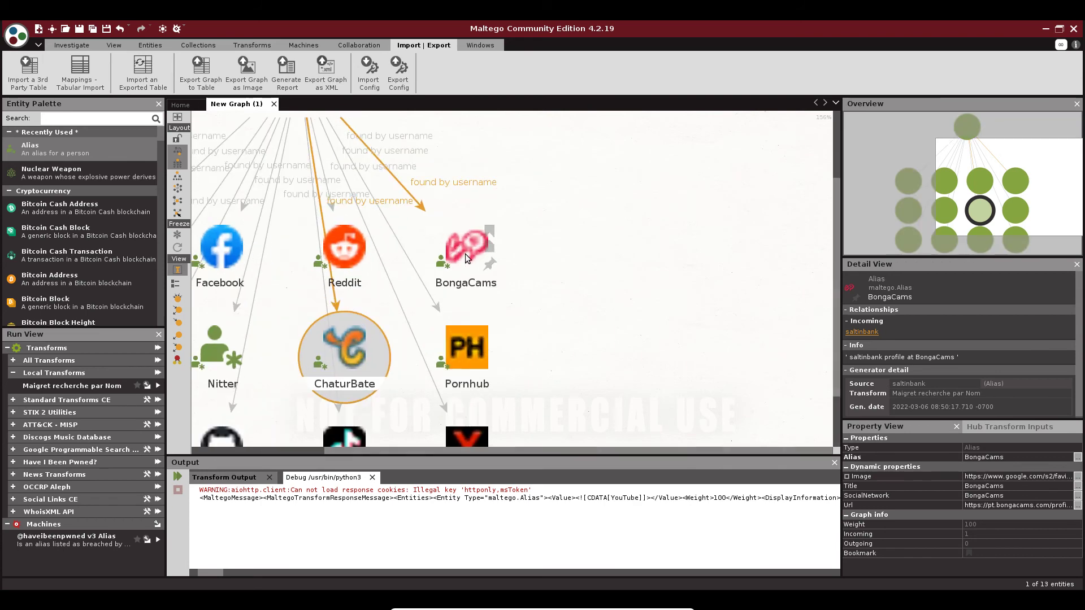
{"action": "double_click", "coordinate": [462, 253]}
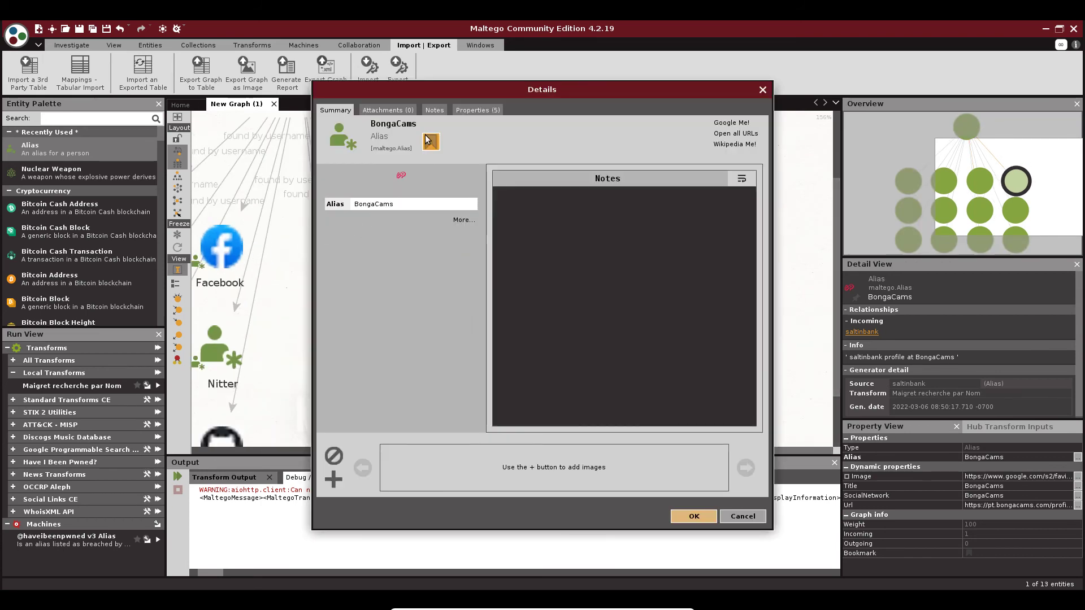
{"action": "left_click", "coordinate": [478, 109]}
{"action": "left_click", "coordinate": [547, 192]}
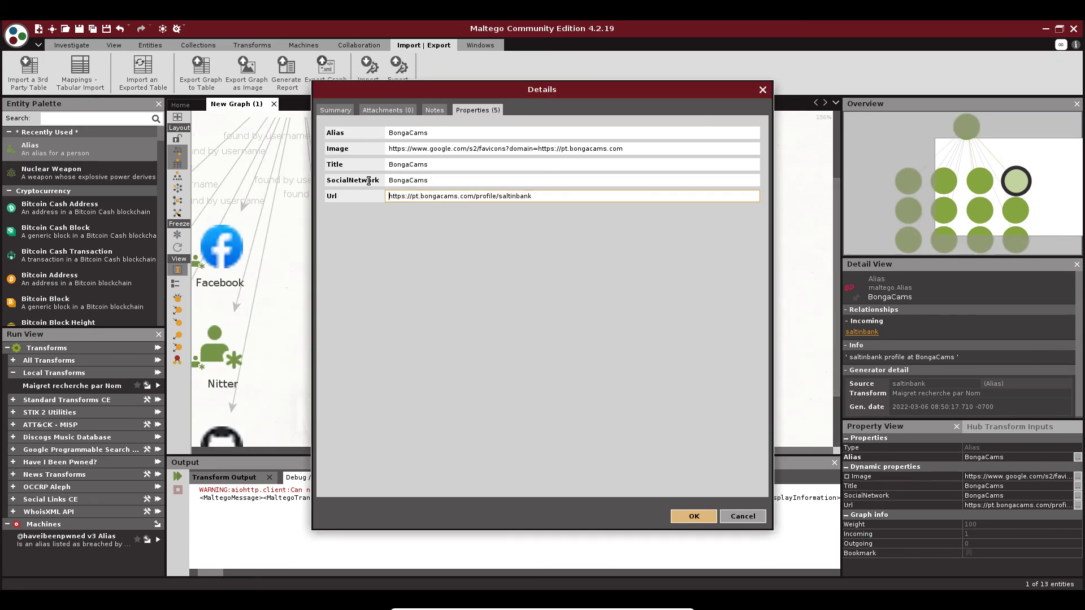
{"action": "triple_click", "coordinate": [559, 192]}
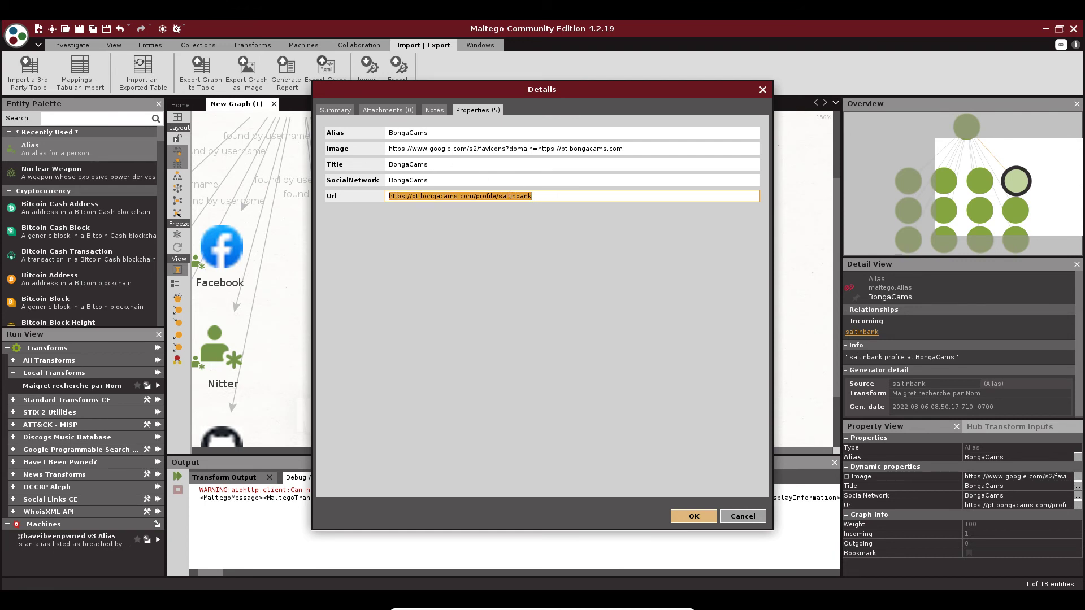
{"action": "key", "text": "ctrl+c"}
{"action": "key", "text": "alt+Tab"}
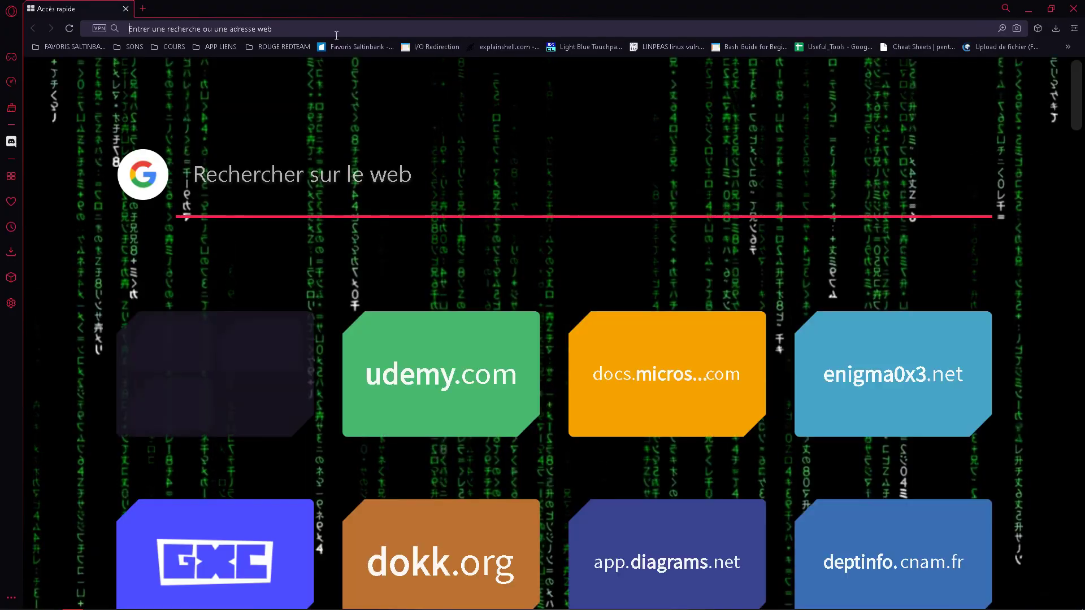
Load the BongaCams URL and temporarily allow it past the uBlock block page
{"action": "key", "text": "ctrl+v"}
{"action": "key", "text": "Return"}
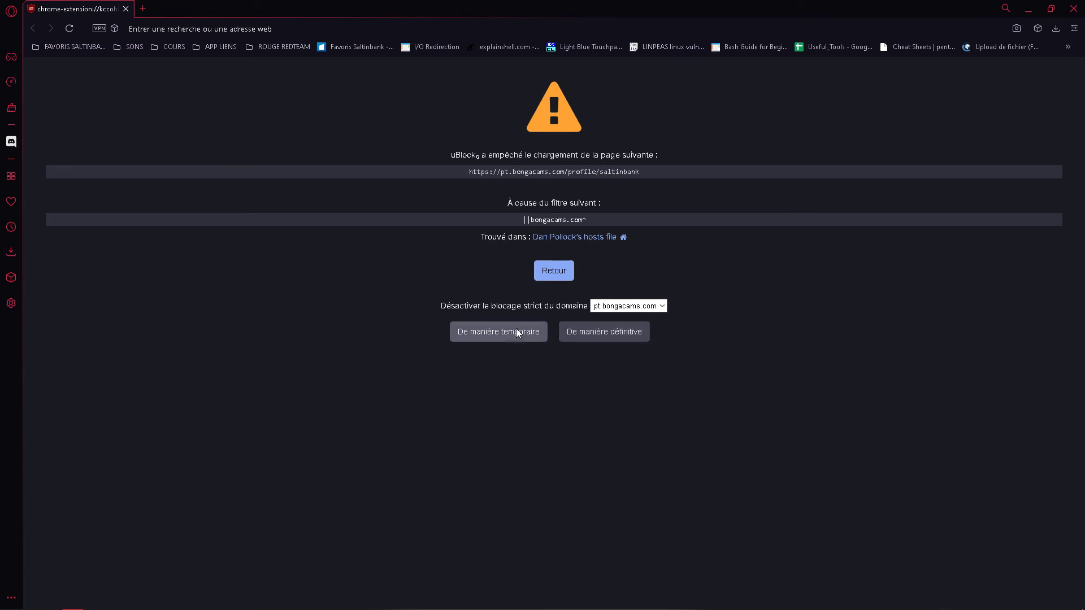
{"action": "left_click", "coordinate": [498, 333]}
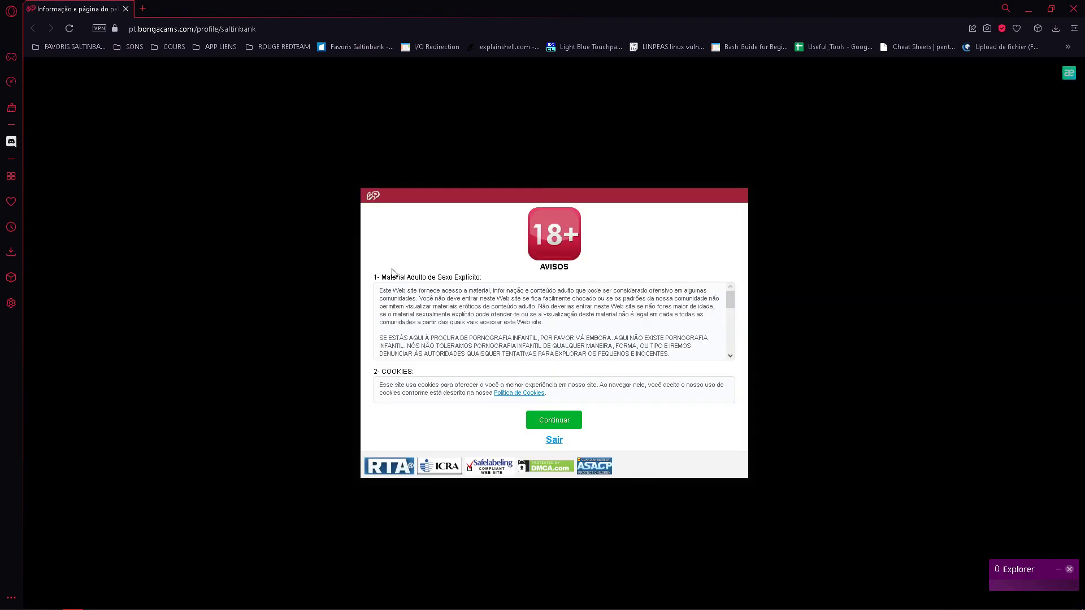
{"action": "left_click_drag", "start_coordinate": [392, 269], "coordinate": [559, 284]}
{"action": "left_click", "coordinate": [414, 332]}
Review the 18+ warning page, check the browser extensions, and restore the Opera window
{"action": "scroll", "coordinate": [481, 328], "scroll_direction": "down", "scroll_amount": 5}
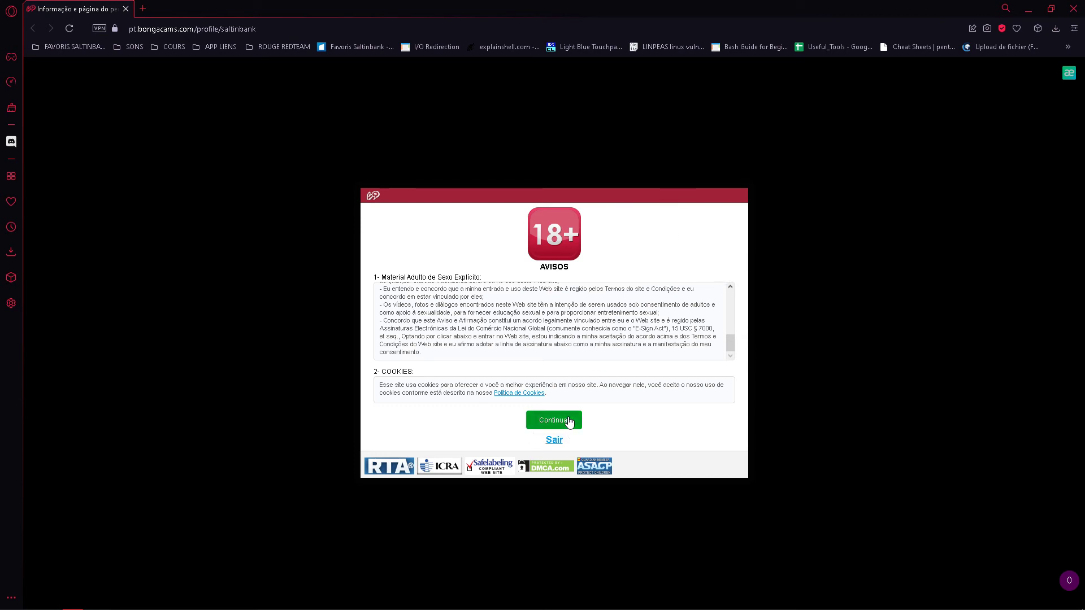
{"action": "left_click_drag", "start_coordinate": [568, 419], "coordinate": [570, 419]}
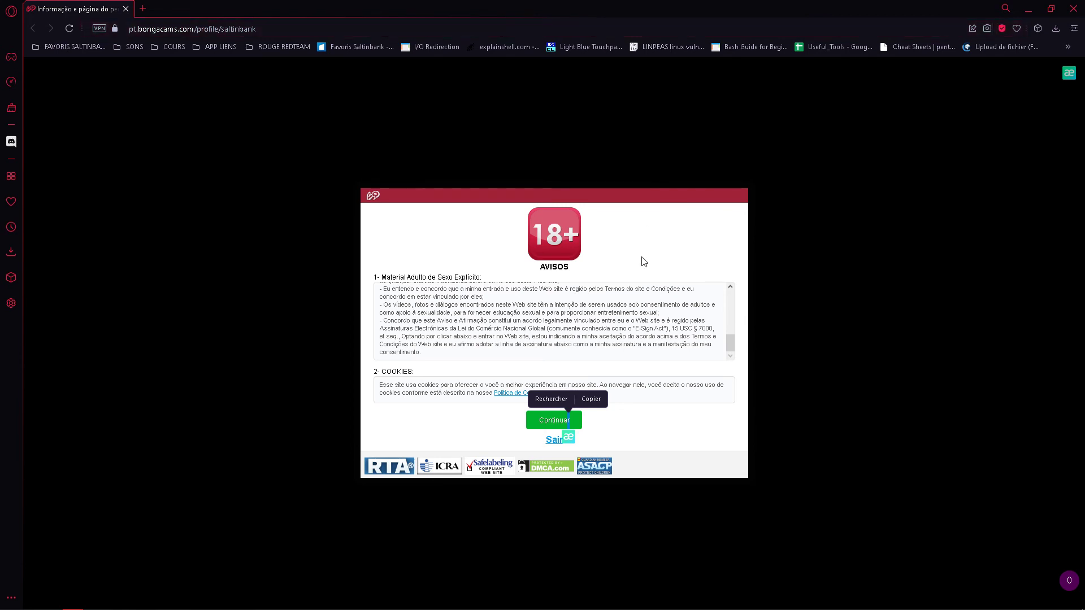
{"action": "left_click", "coordinate": [1038, 28]}
{"action": "left_click", "coordinate": [744, 153]}
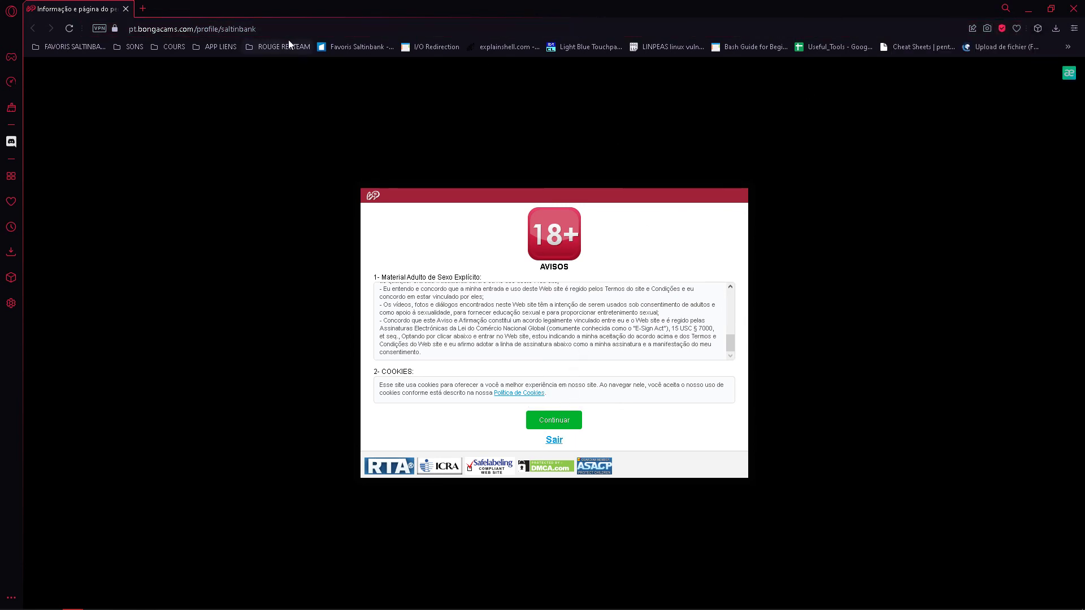
{"action": "left_click_drag", "start_coordinate": [258, 29], "coordinate": [219, 29]}
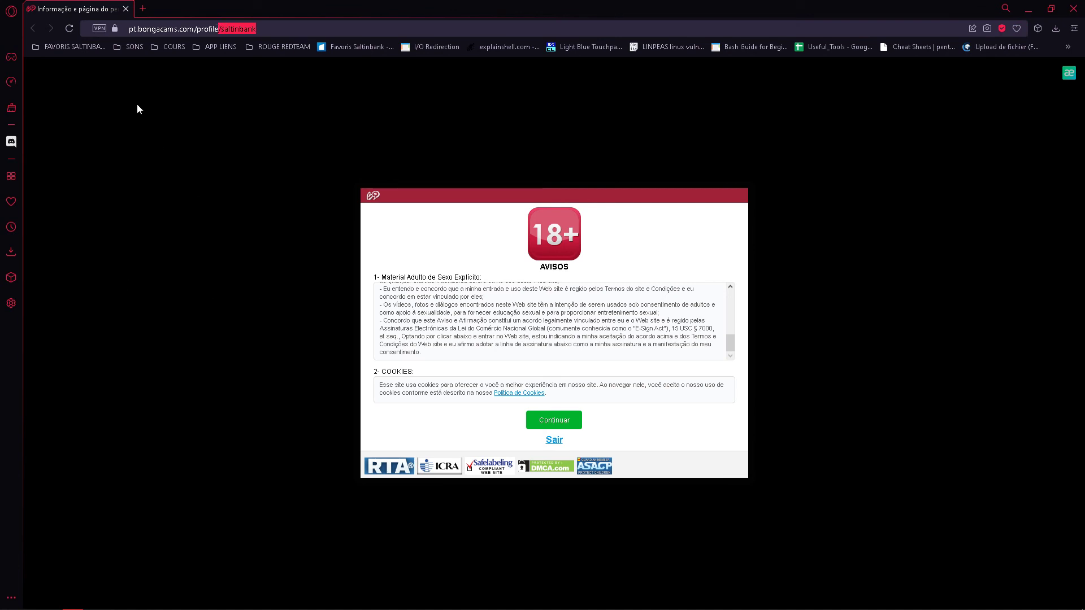
{"action": "double_click", "coordinate": [252, 5]}
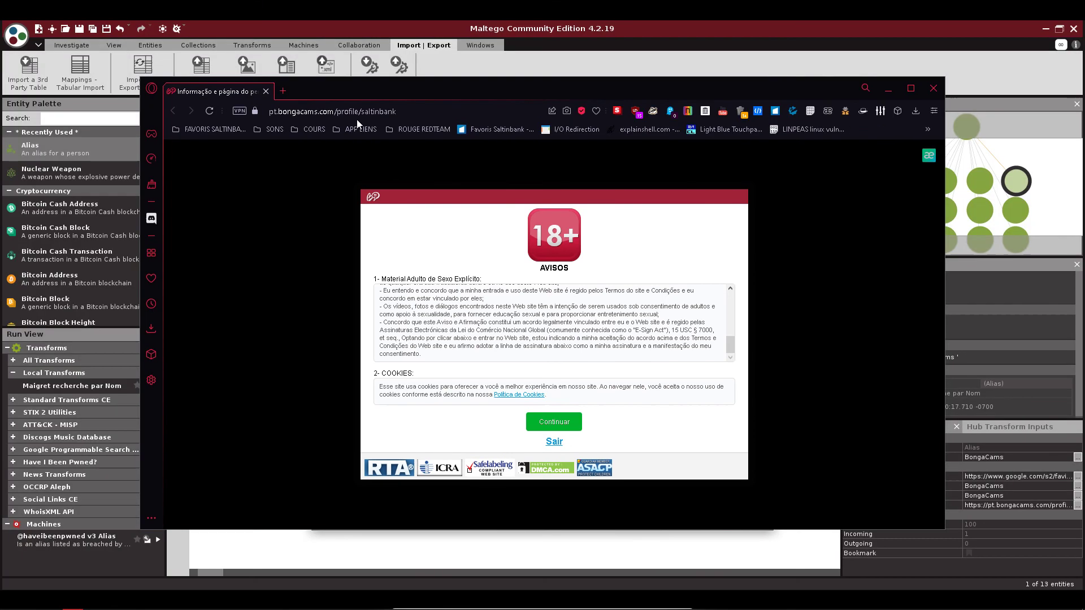
Close Opera and cancel the BongaCams profile details in Maltego
{"action": "left_click", "coordinate": [934, 87]}
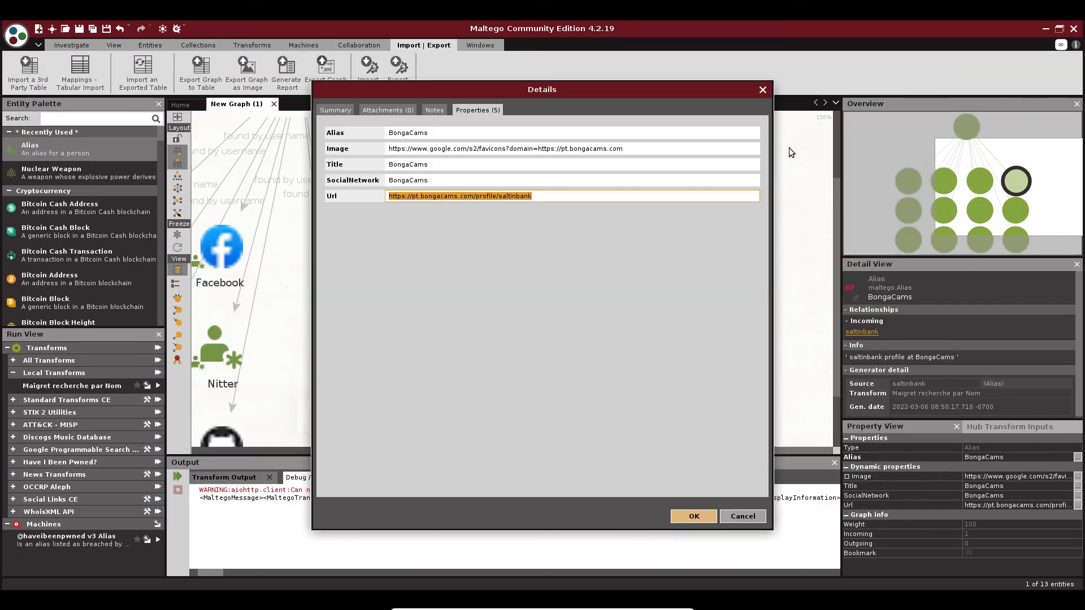
{"action": "left_click", "coordinate": [757, 515]}
{"action": "scroll", "coordinate": [357, 340], "scroll_direction": "down", "scroll_amount": 5}
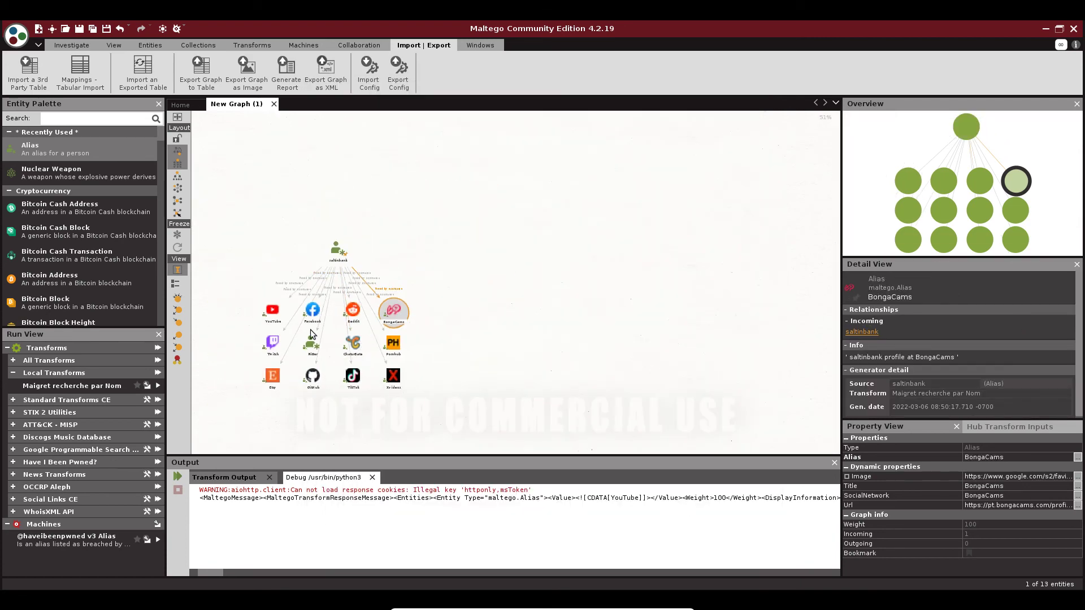
{"action": "scroll", "coordinate": [310, 330], "scroll_direction": "up", "scroll_amount": 5}
{"action": "double_click", "coordinate": [340, 270]}
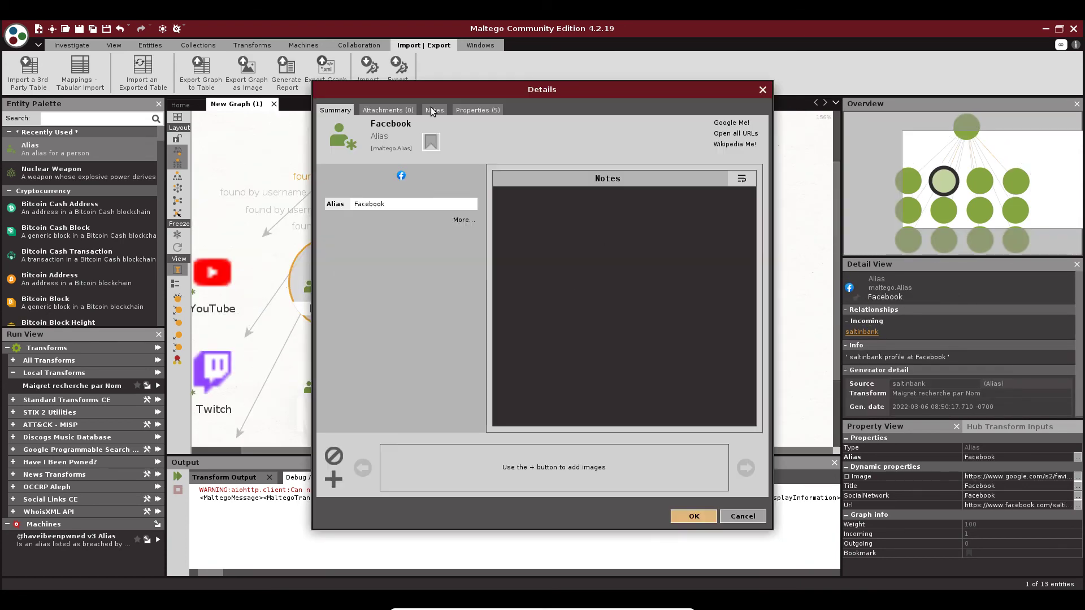
{"action": "left_click", "coordinate": [479, 109]}
{"action": "left_click", "coordinate": [547, 182]}
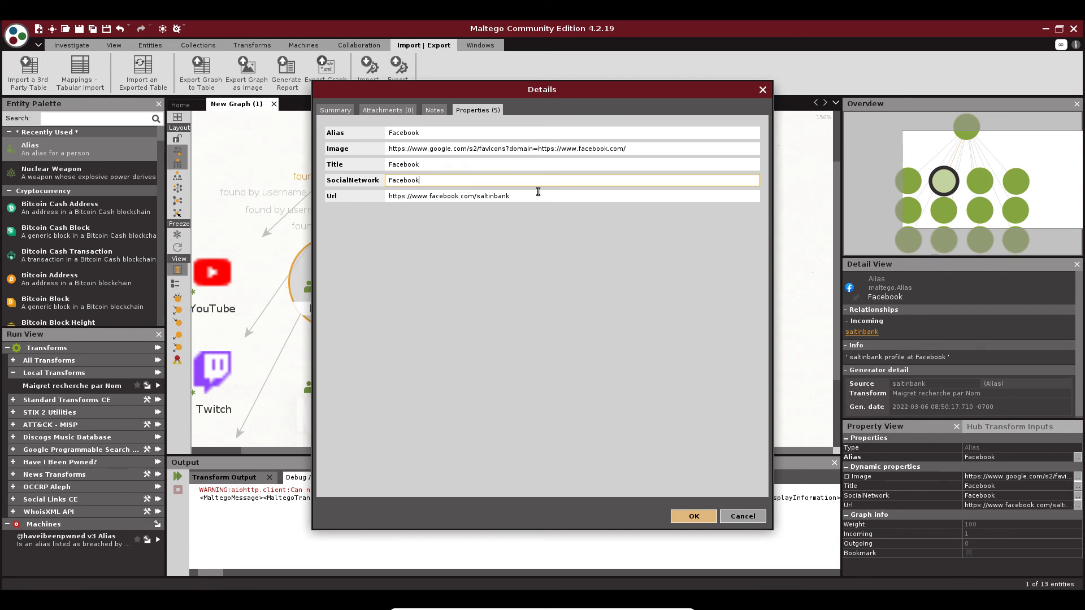
{"action": "left_click_drag", "start_coordinate": [538, 194], "coordinate": [245, 166]}
{"action": "left_click_drag", "start_coordinate": [529, 197], "coordinate": [210, 175]}
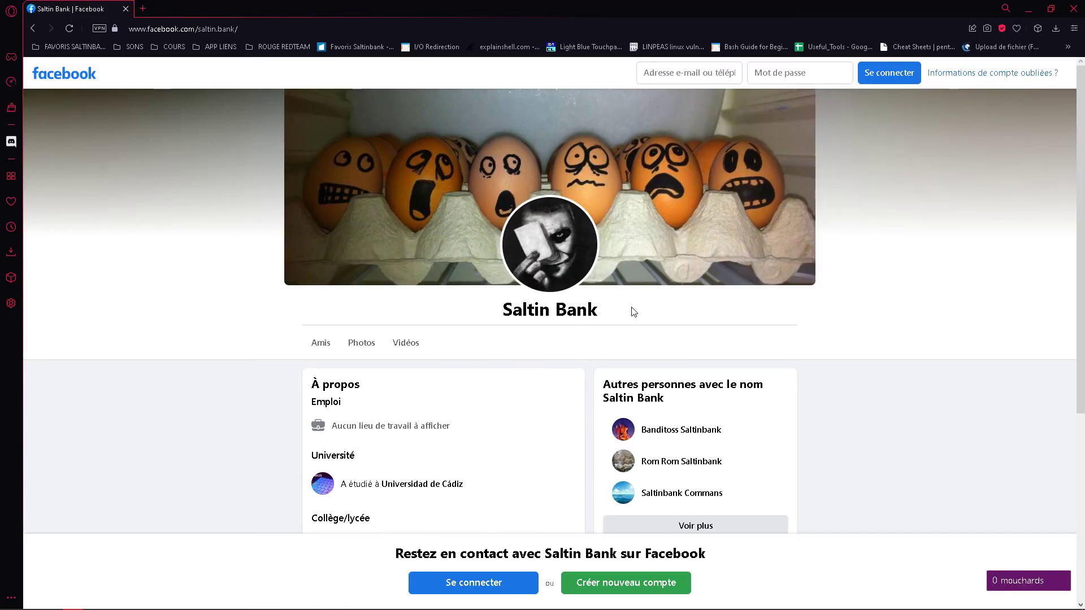
Scroll the Saltin Bank Facebook profile and highlight the Universidad de Cádiz and San Juan Bautista entries
{"action": "left_click_drag", "start_coordinate": [632, 310], "coordinate": [446, 317]}
{"action": "scroll", "coordinate": [718, 379], "scroll_direction": "down", "scroll_amount": 2}
{"action": "scroll", "coordinate": [718, 380], "scroll_direction": "down", "scroll_amount": 3}
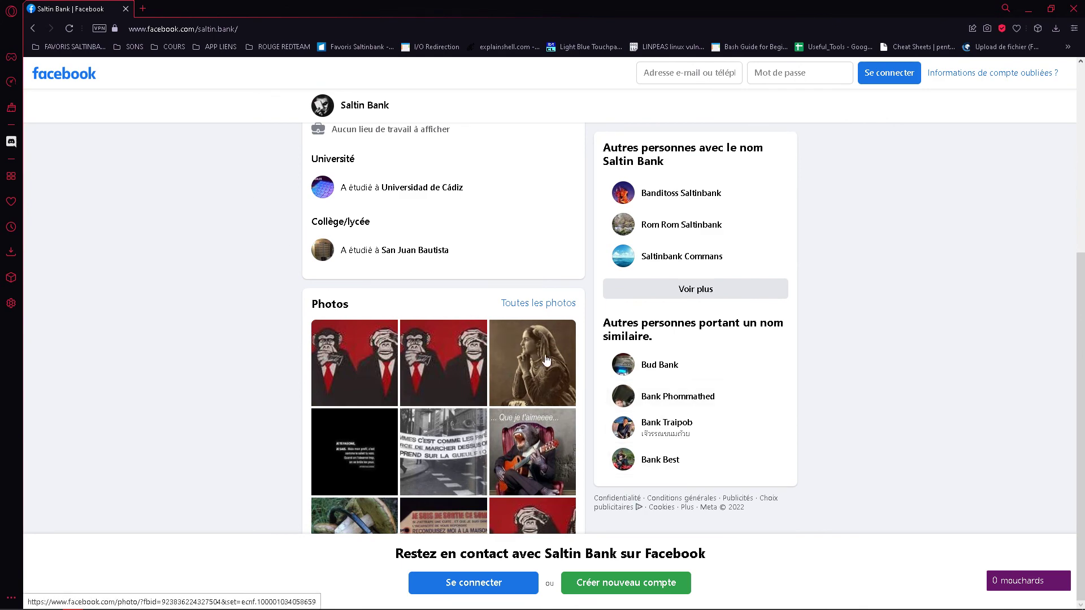
{"action": "scroll", "coordinate": [339, 318], "scroll_direction": "up", "scroll_amount": 5}
{"action": "scroll", "coordinate": [339, 318], "scroll_direction": "down", "scroll_amount": 4}
{"action": "scroll", "coordinate": [424, 472], "scroll_direction": "up", "scroll_amount": 2}
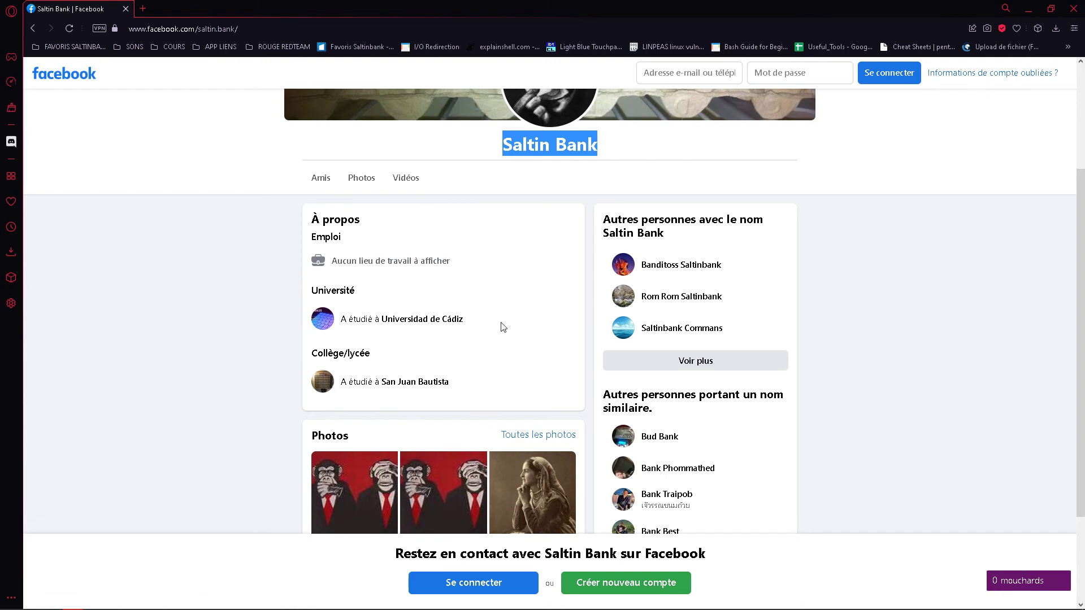
{"action": "left_click_drag", "start_coordinate": [464, 319], "coordinate": [383, 321]}
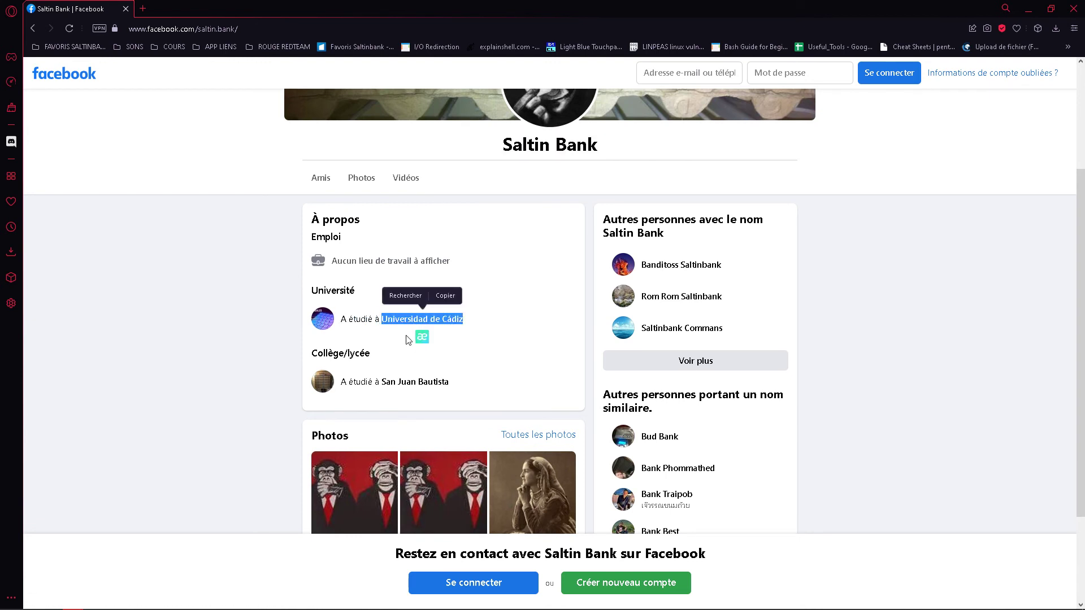
{"action": "left_click", "coordinate": [488, 360]}
{"action": "left_click_drag", "start_coordinate": [376, 384], "coordinate": [511, 385]}
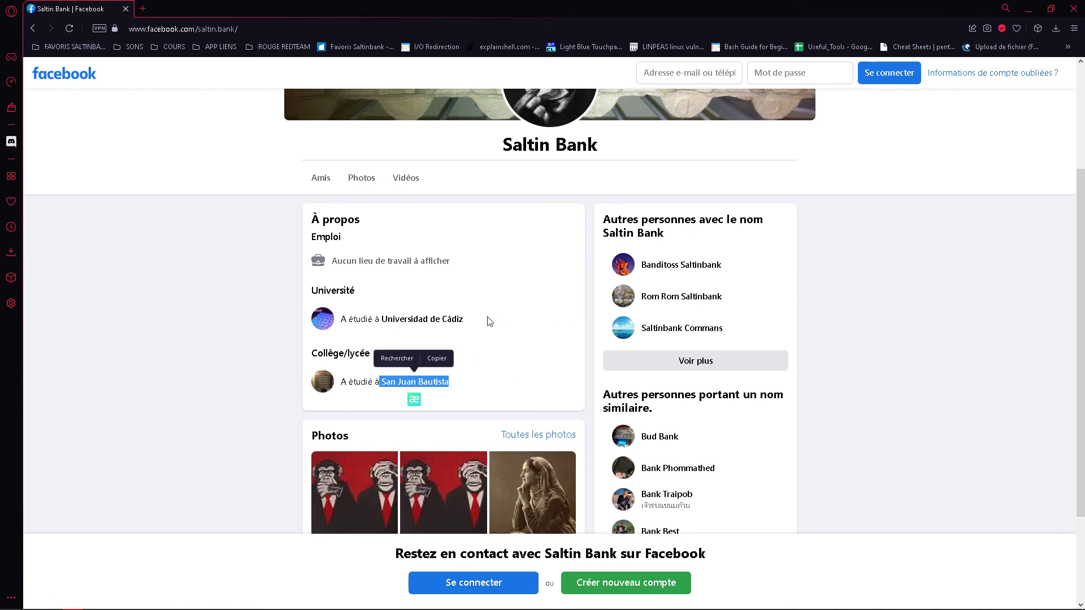
{"action": "left_click_drag", "start_coordinate": [487, 318], "coordinate": [371, 321]}
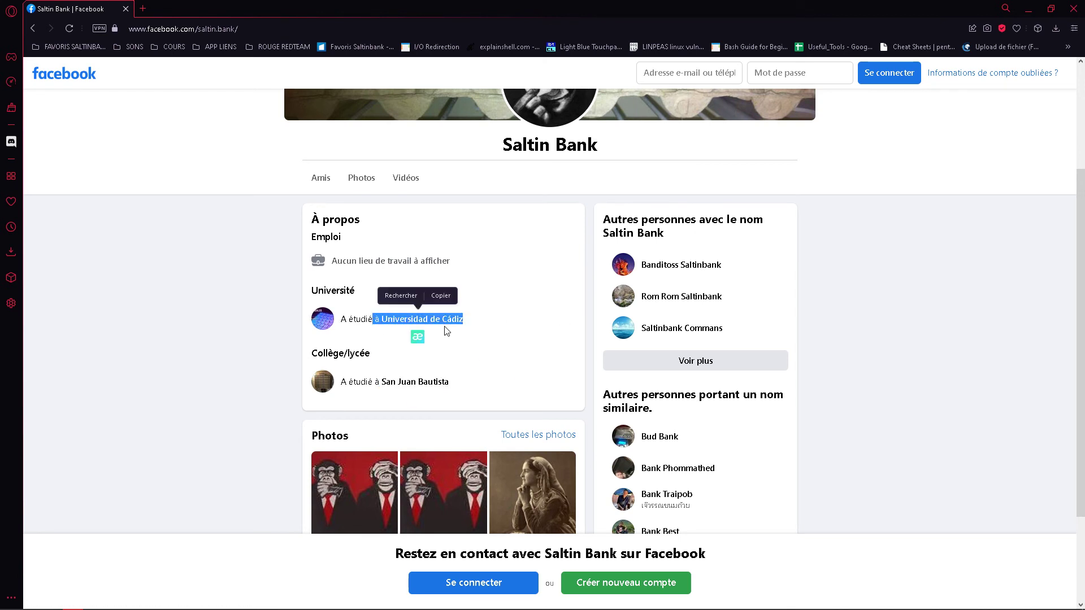
{"action": "left_click", "coordinate": [535, 322]}
{"action": "scroll", "coordinate": [612, 438], "scroll_direction": "down", "scroll_amount": 3}
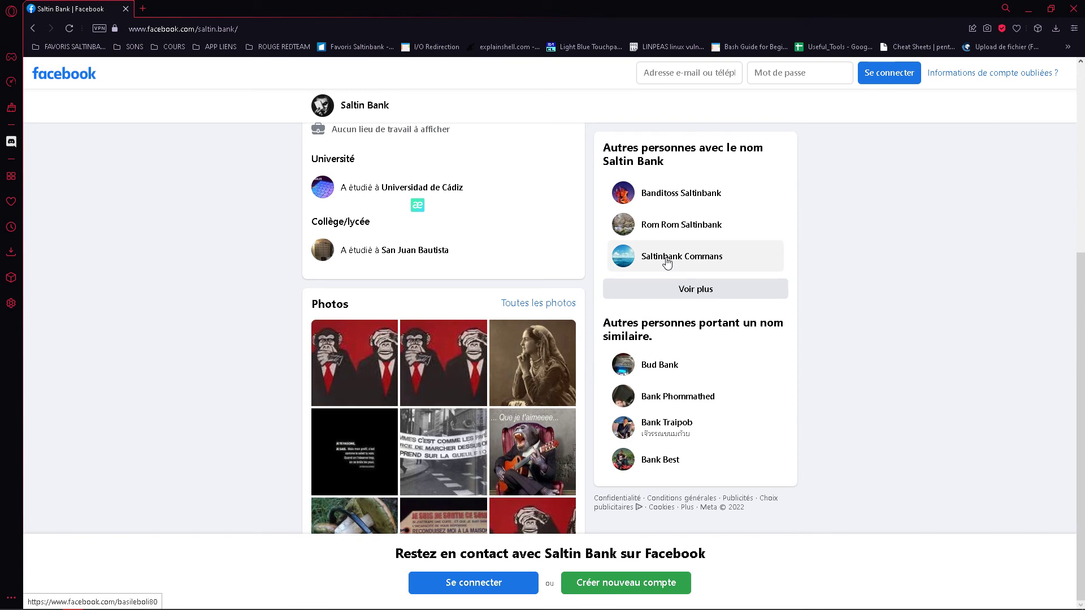
{"action": "left_click", "coordinate": [680, 288]}
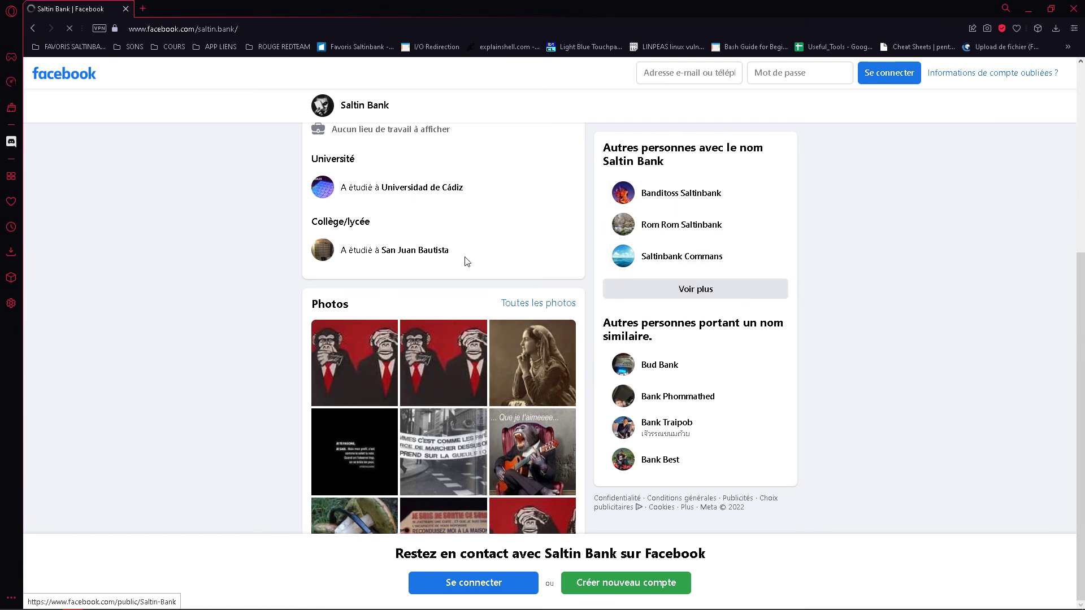
{"action": "scroll", "coordinate": [426, 272], "scroll_direction": "down", "scroll_amount": 3}
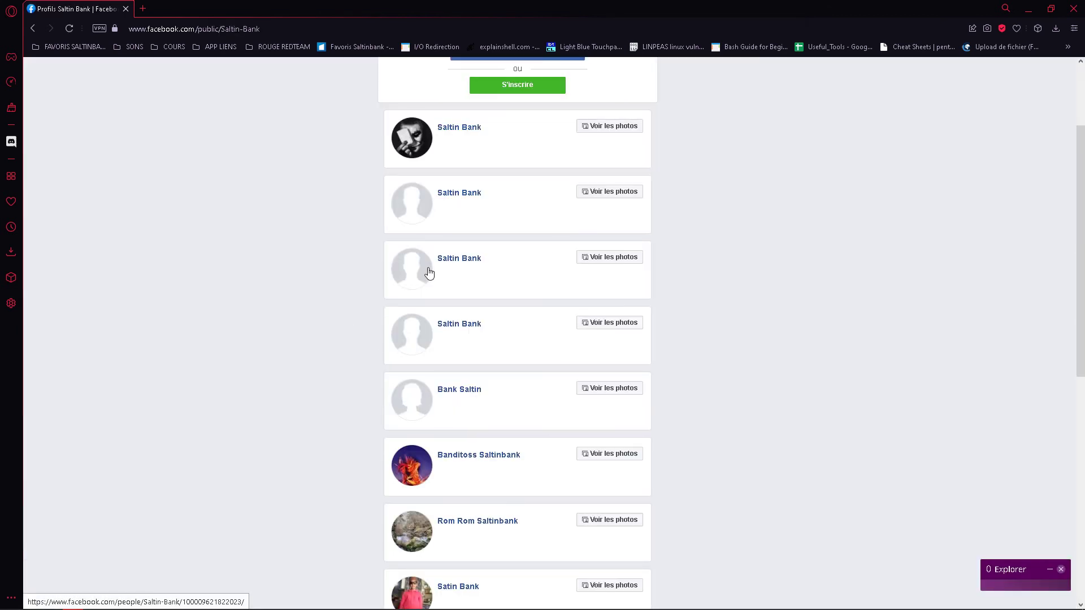
{"action": "scroll", "coordinate": [501, 140], "scroll_direction": "down", "scroll_amount": 20}
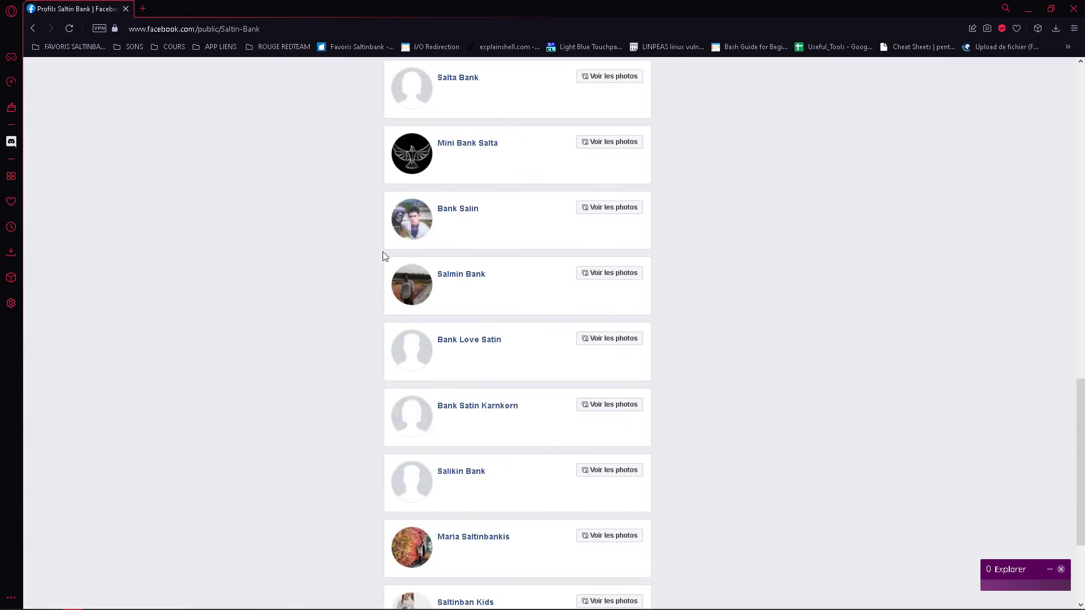
{"action": "scroll", "coordinate": [538, 455], "scroll_direction": "down", "scroll_amount": 14}
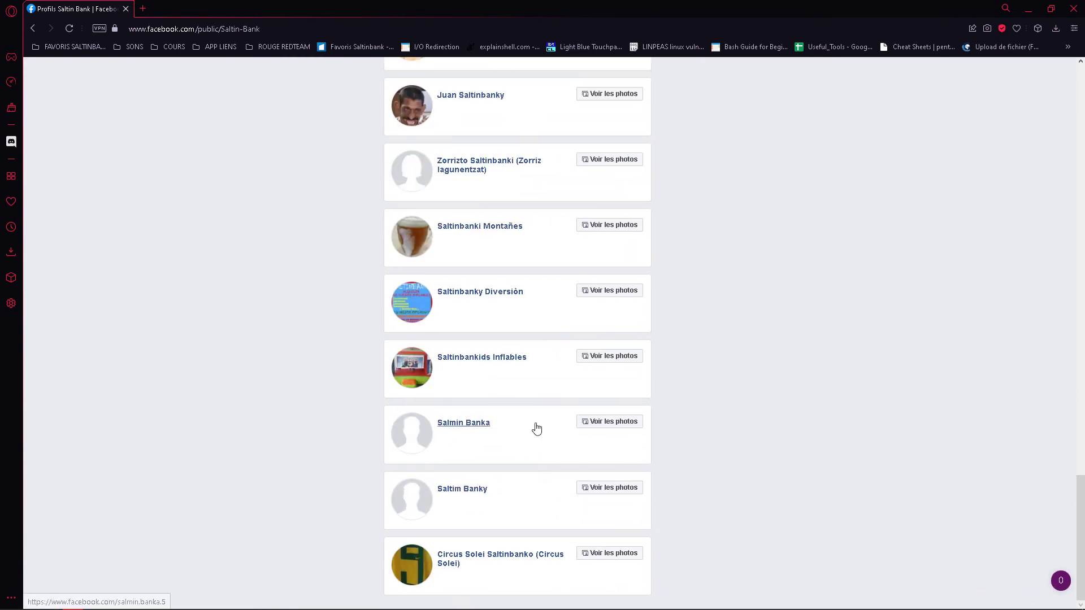
{"action": "scroll", "coordinate": [497, 339], "scroll_direction": "down", "scroll_amount": 5}
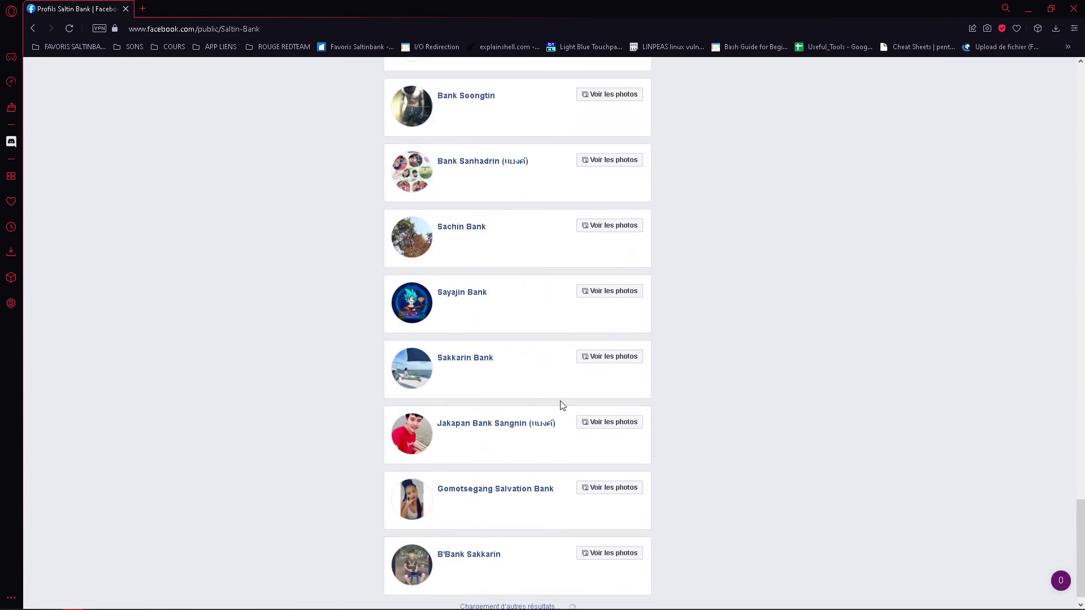
{"action": "scroll", "coordinate": [562, 399], "scroll_direction": "up", "scroll_amount": 15}
{"action": "scroll", "coordinate": [271, 270], "scroll_direction": "up", "scroll_amount": 10}
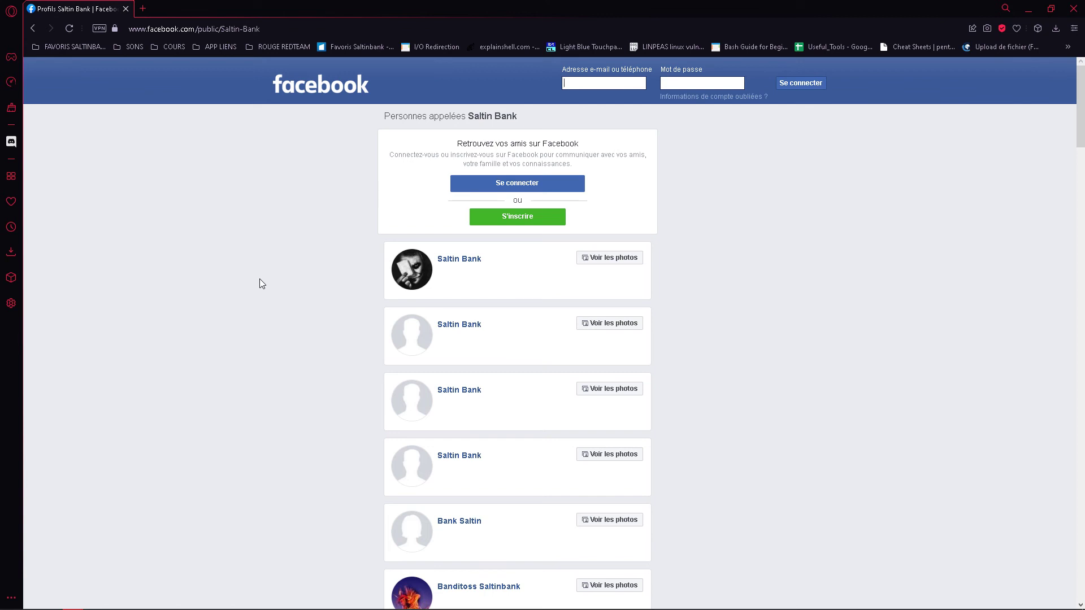
{"action": "scroll", "coordinate": [484, 322], "scroll_direction": "down", "scroll_amount": 5}
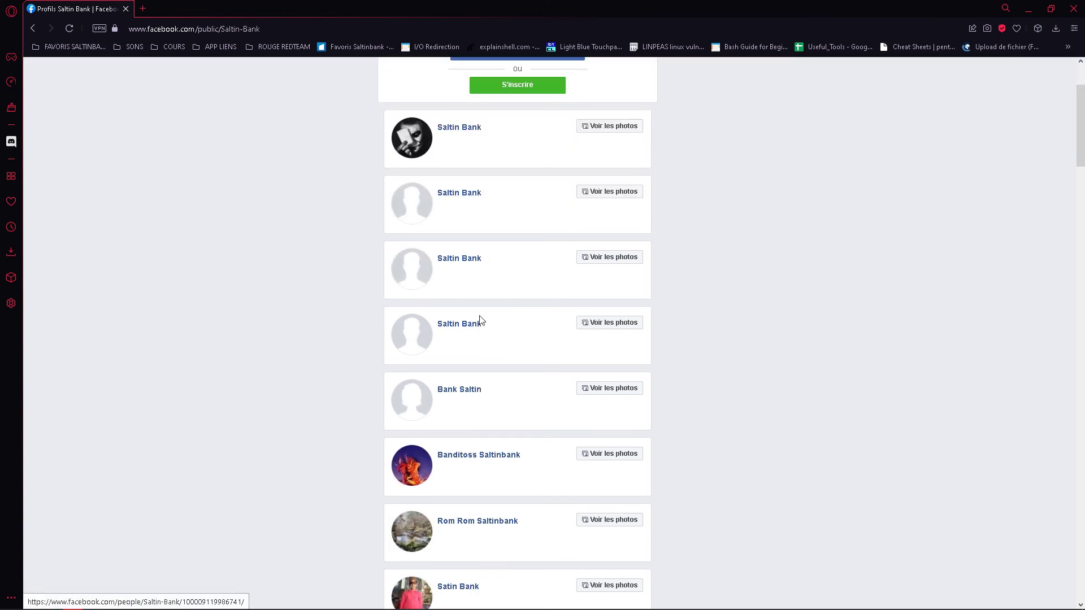
{"action": "scroll", "coordinate": [472, 235], "scroll_direction": "down", "scroll_amount": 15}
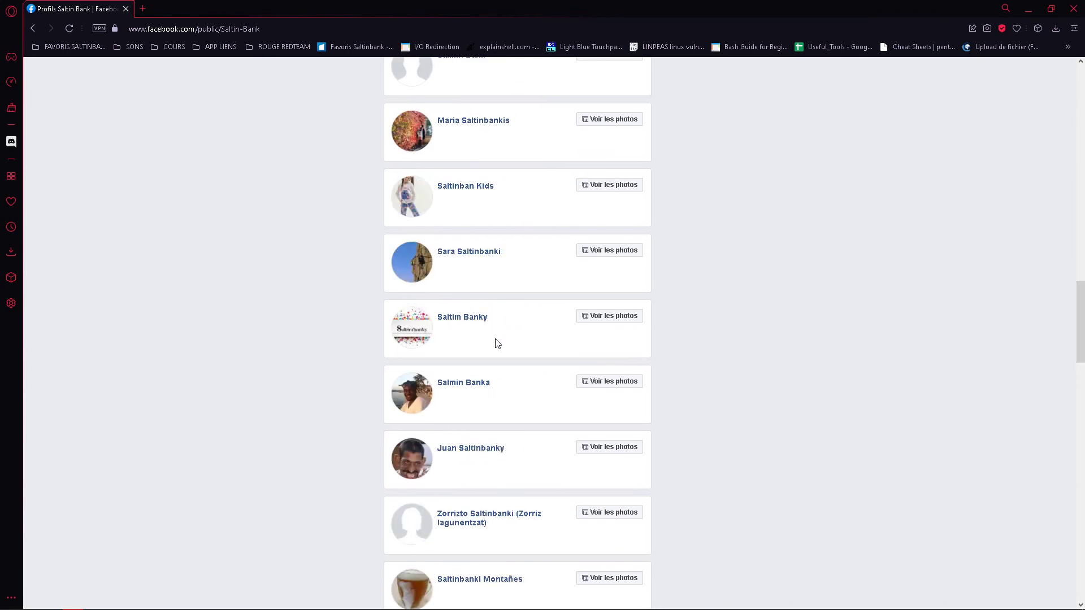
{"action": "scroll", "coordinate": [498, 342], "scroll_direction": "down", "scroll_amount": 20}
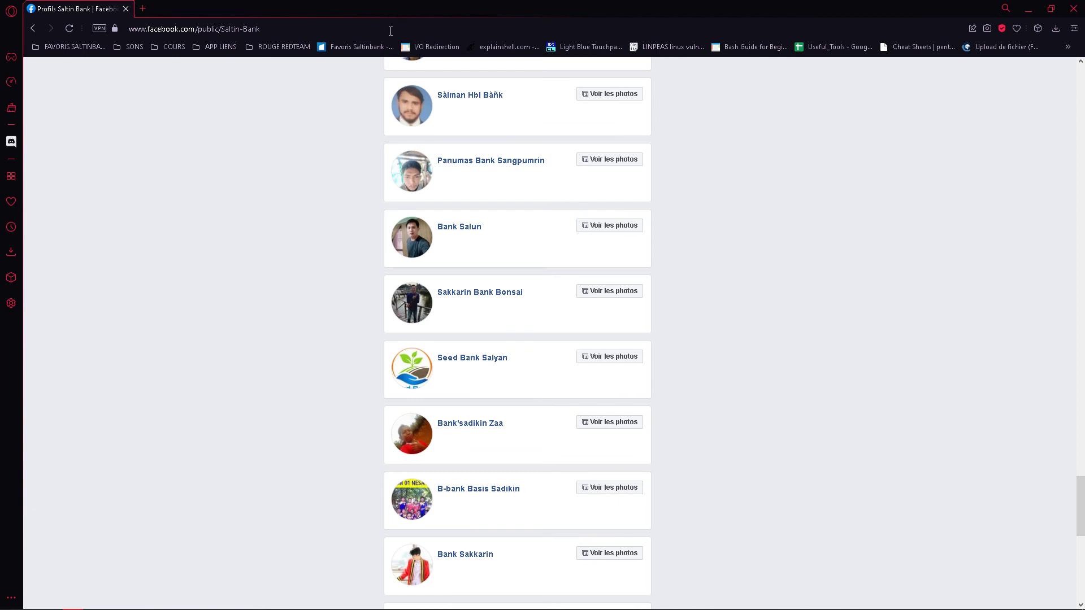
{"action": "scroll", "coordinate": [334, 240], "scroll_direction": "up", "scroll_amount": 10}
{"action": "scroll", "coordinate": [266, 230], "scroll_direction": "up", "scroll_amount": 15}
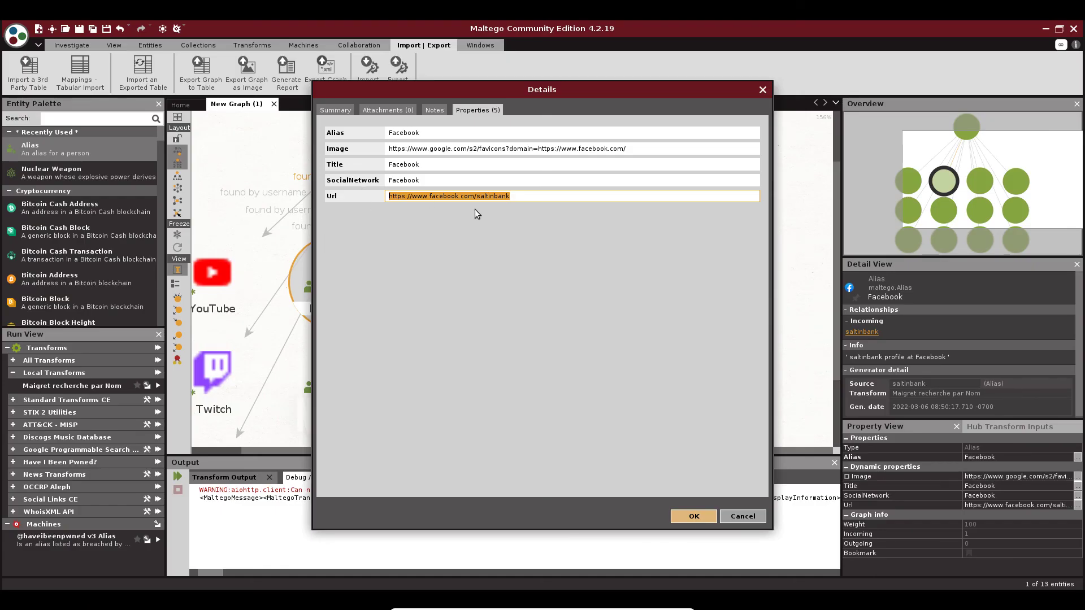
Close the Facebook details with OK and select the YouTube, Twitch and GitHub profile nodes
{"action": "left_click", "coordinate": [710, 517]}
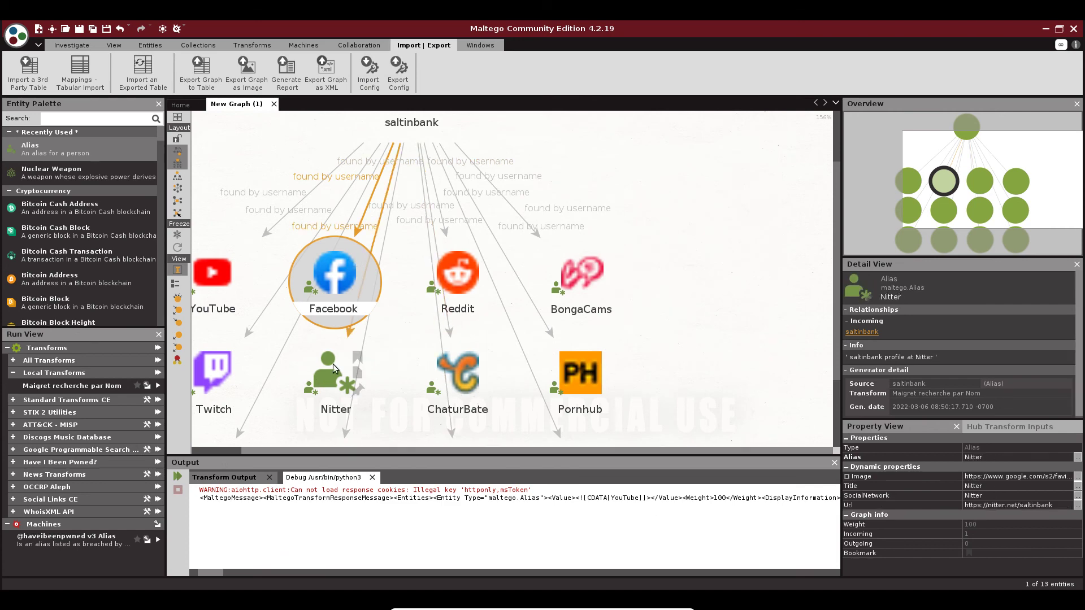
{"action": "scroll", "coordinate": [336, 362], "scroll_direction": "down", "scroll_amount": 2}
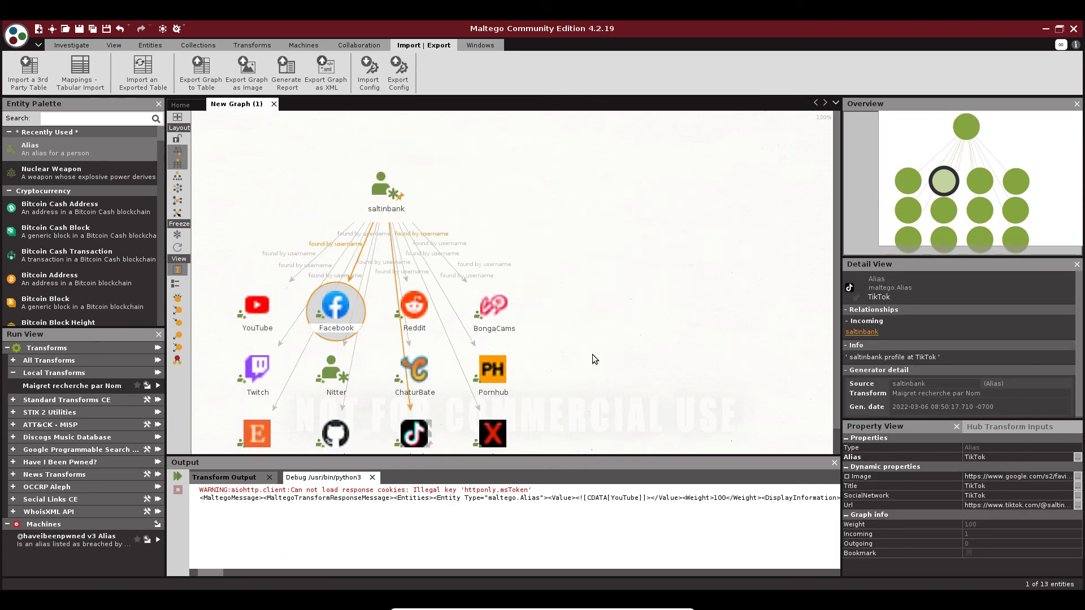
{"action": "left_click", "coordinate": [260, 308]}
{"action": "left_click", "coordinate": [257, 370]}
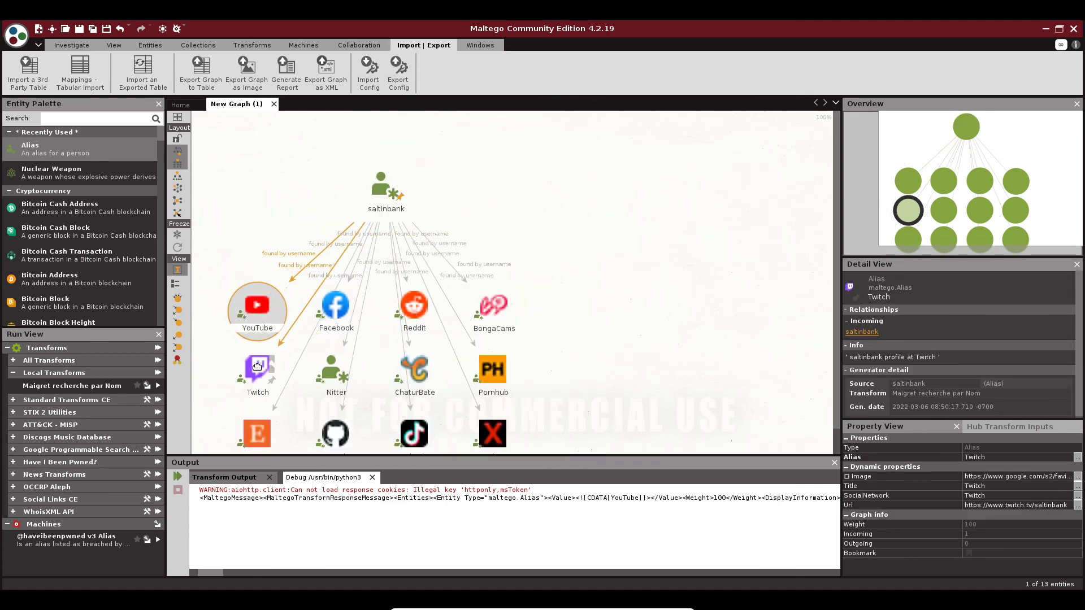
{"action": "left_click", "coordinate": [259, 310]}
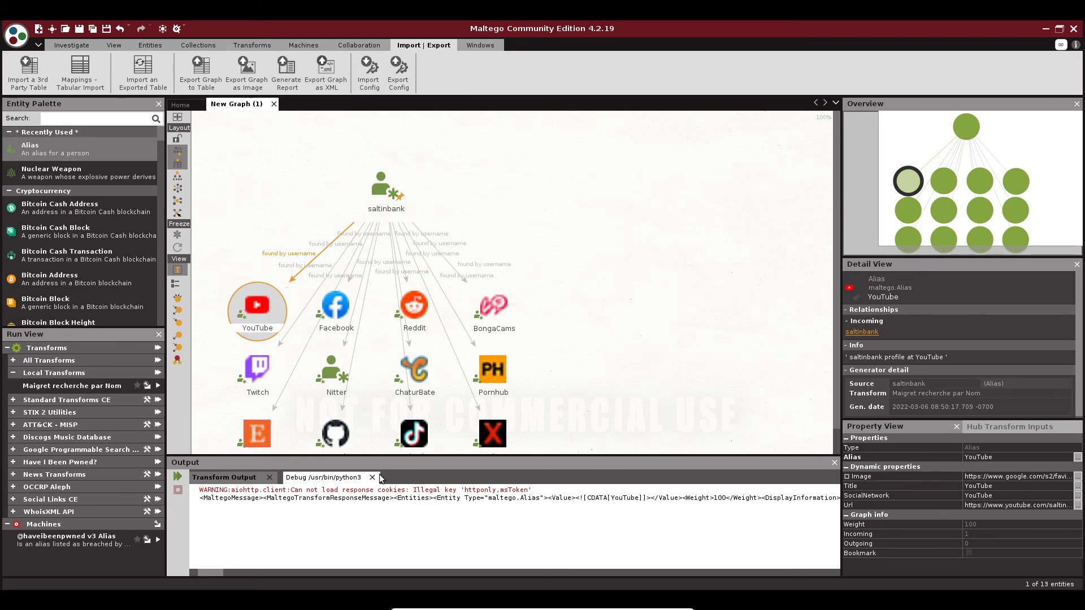
{"action": "scroll", "coordinate": [362, 385], "scroll_direction": "down", "scroll_amount": 1}
{"action": "left_click", "coordinate": [342, 433]}
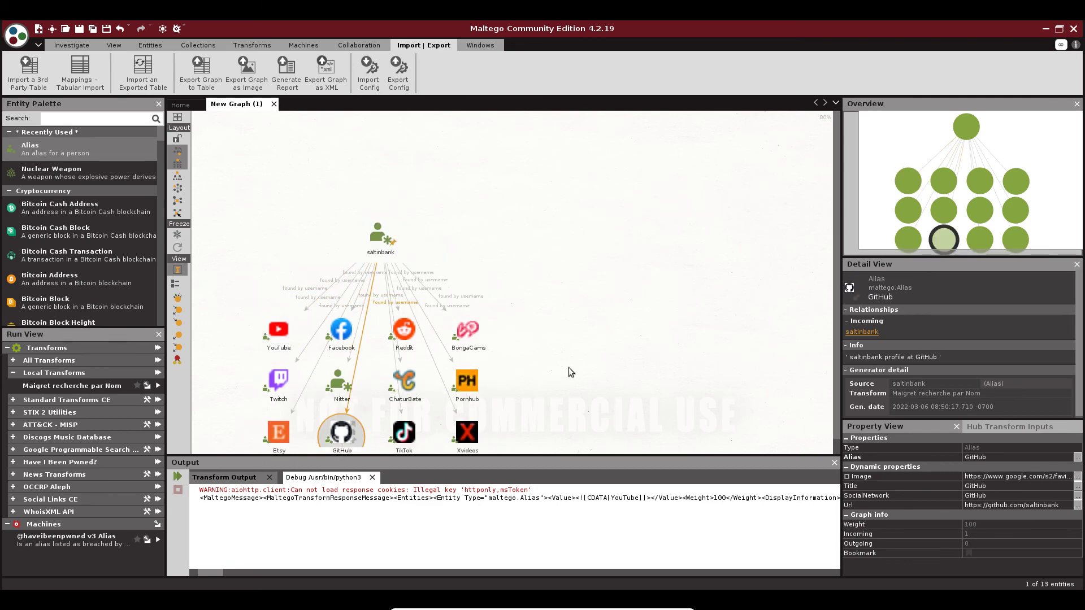
Zoom and pan the graph to bring the saltinbank alias into view
{"action": "scroll", "coordinate": [518, 433], "scroll_direction": "up", "scroll_amount": 3}
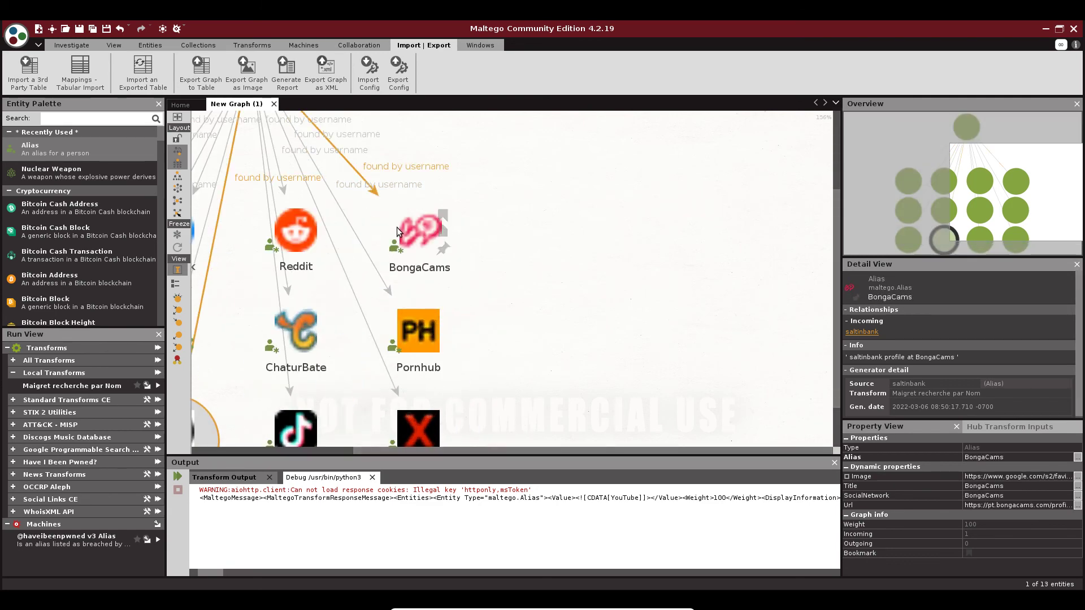
{"action": "scroll", "coordinate": [442, 307], "scroll_direction": "down", "scroll_amount": 2}
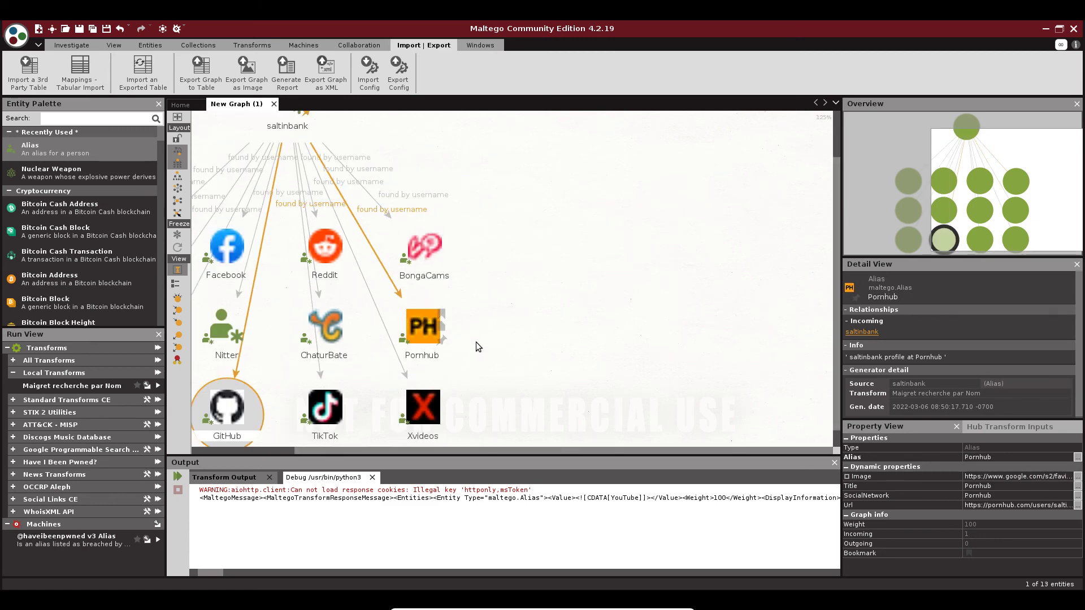
{"action": "scroll", "coordinate": [309, 365], "scroll_direction": "up", "scroll_amount": 3}
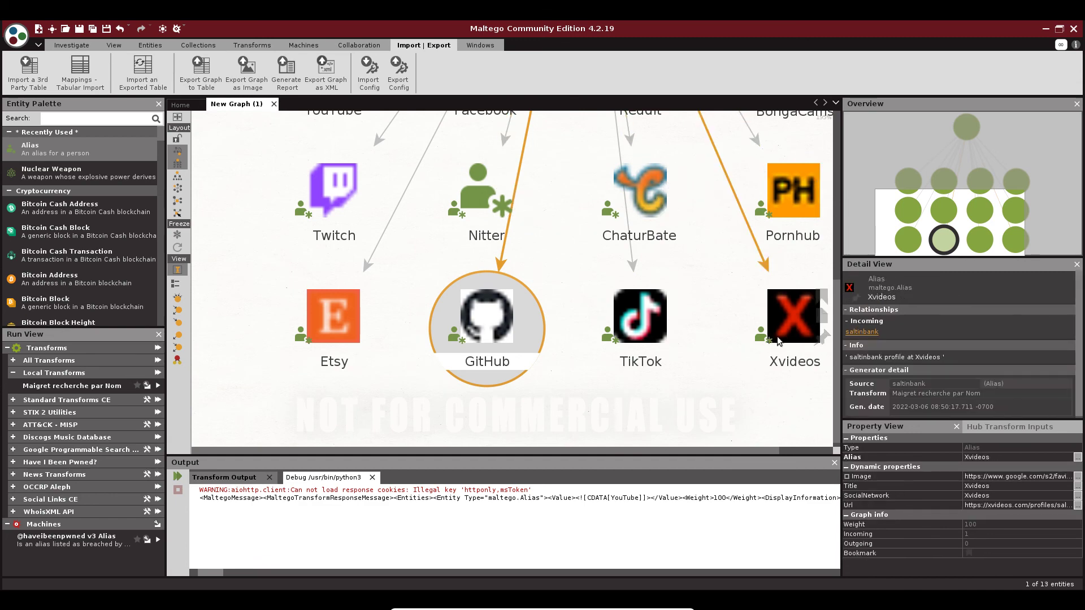
{"action": "scroll", "coordinate": [678, 288], "scroll_direction": "down", "scroll_amount": 3}
{"action": "scroll", "coordinate": [703, 277], "scroll_direction": "up", "scroll_amount": 2}
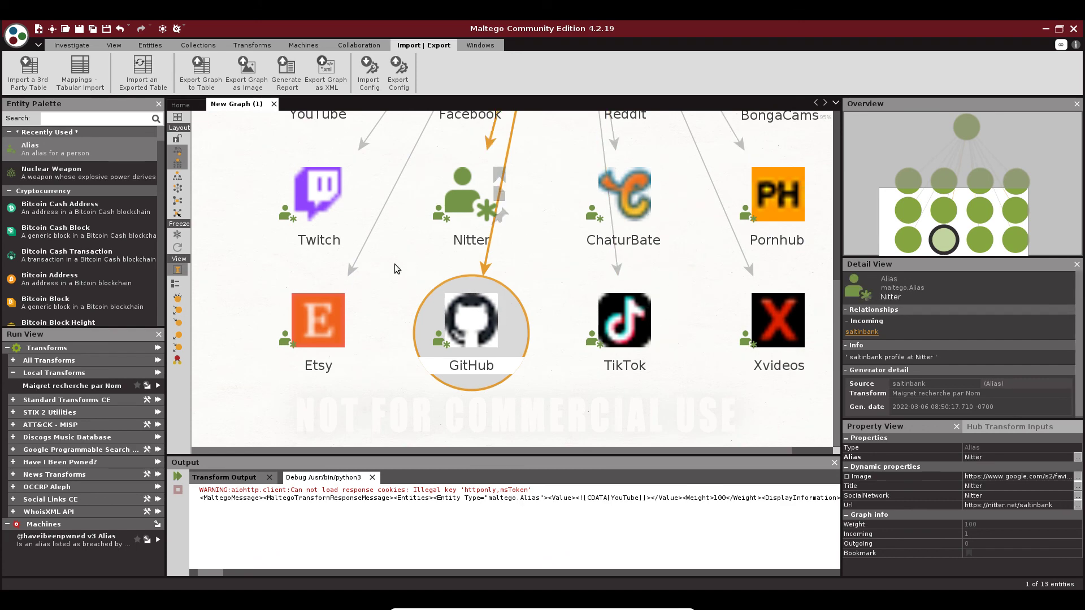
{"action": "scroll", "coordinate": [427, 249], "scroll_direction": "down", "scroll_amount": 3}
{"action": "scroll", "coordinate": [462, 325], "scroll_direction": "up", "scroll_amount": 2}
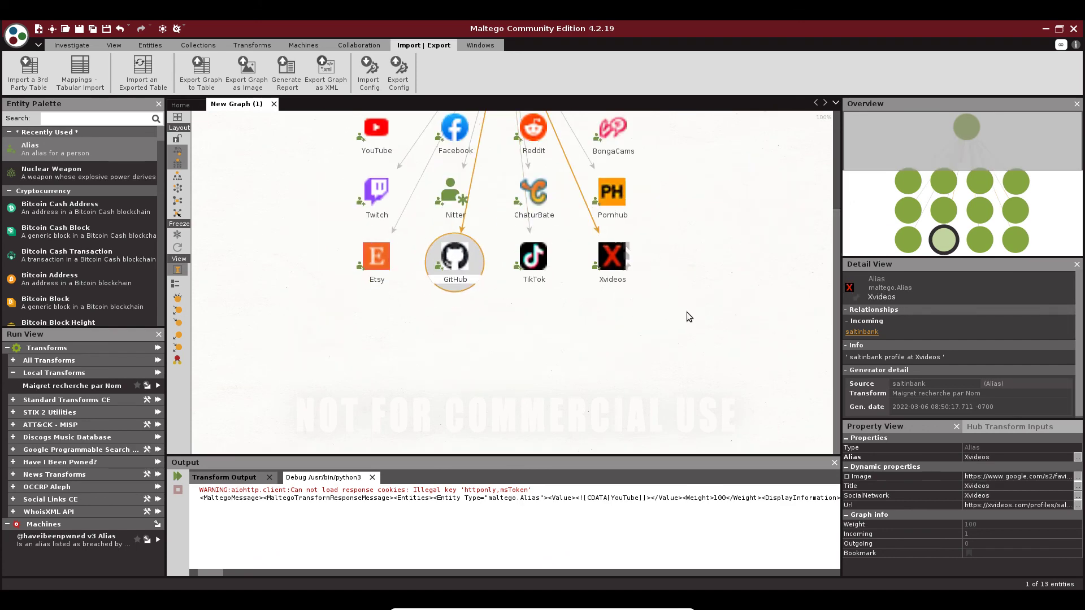
{"action": "left_click_drag", "start_coordinate": [700, 254], "coordinate": [654, 409]}
{"action": "scroll", "coordinate": [501, 307], "scroll_direction": "up", "scroll_amount": 2}
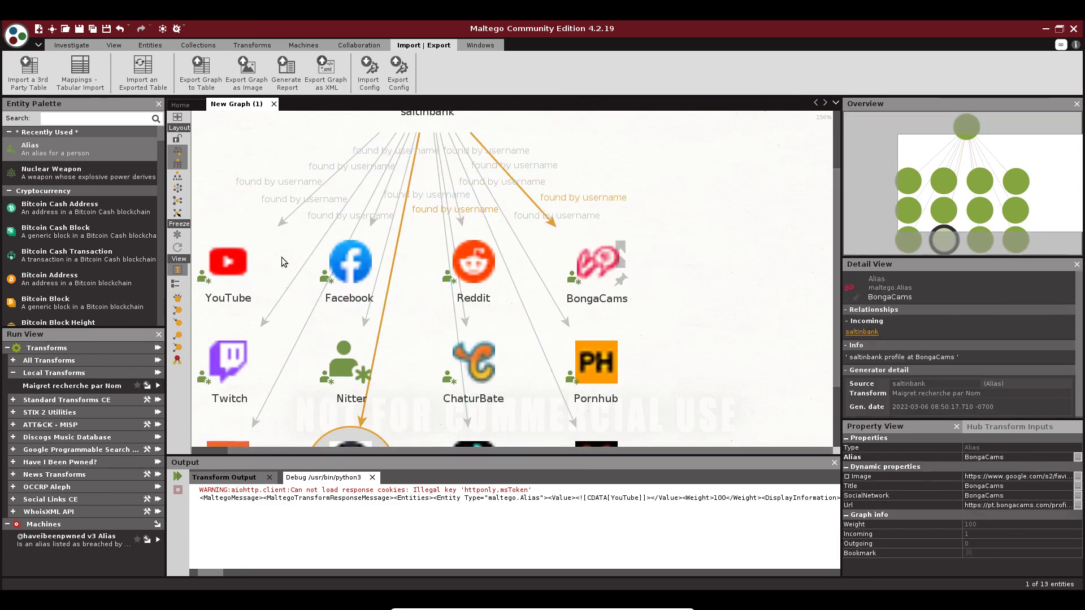
Open the YouTube profile's details on its Properties tab
{"action": "left_click", "coordinate": [265, 274]}
{"action": "left_click", "coordinate": [351, 263]}
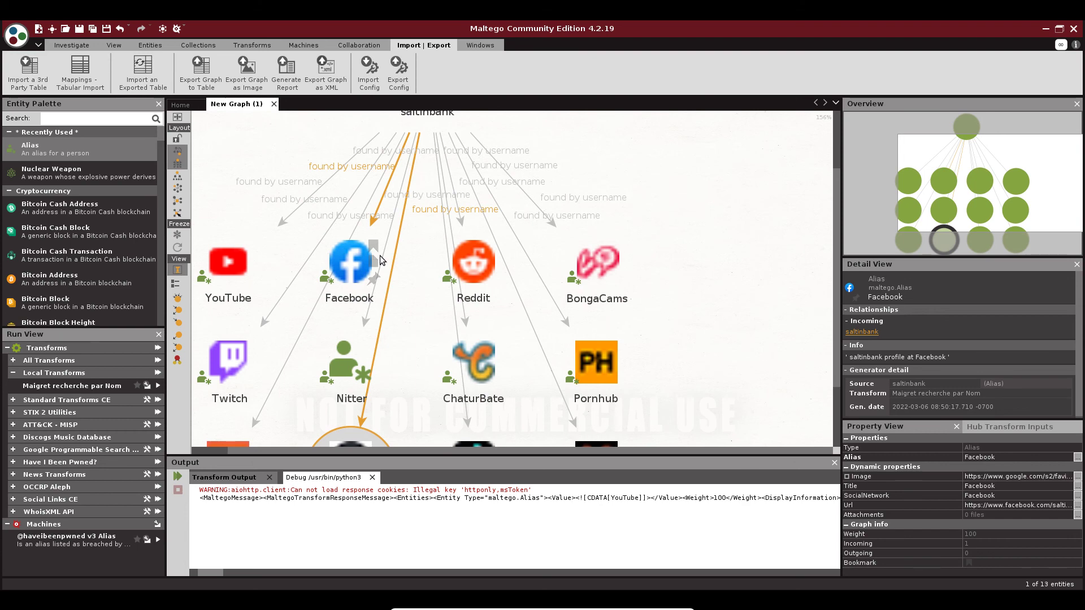
{"action": "scroll", "coordinate": [337, 214], "scroll_direction": "down", "scroll_amount": 2}
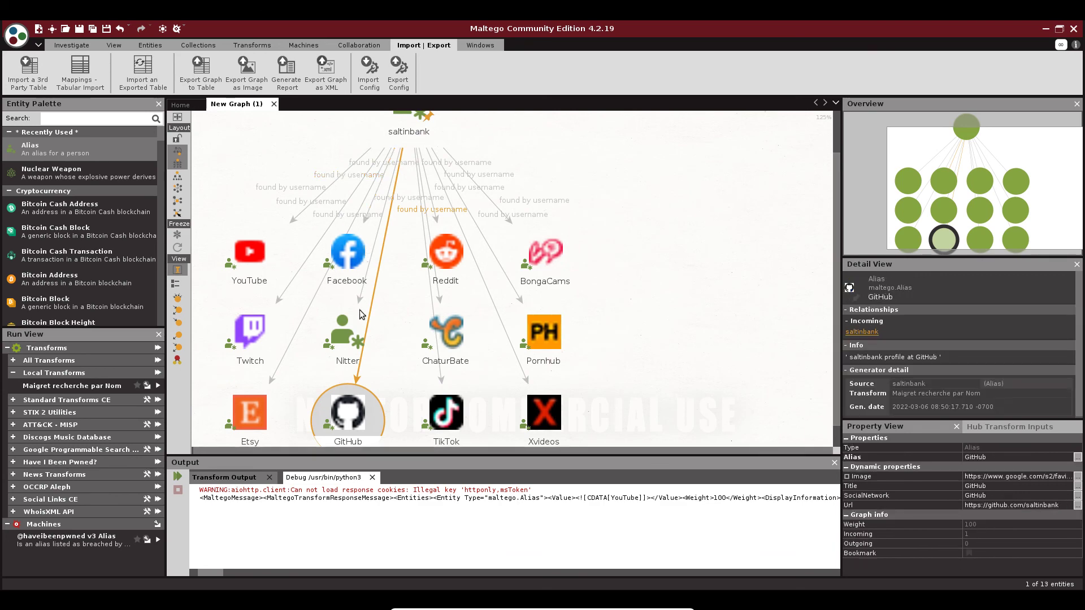
{"action": "left_click", "coordinate": [250, 260]}
{"action": "double_click", "coordinate": [249, 259]}
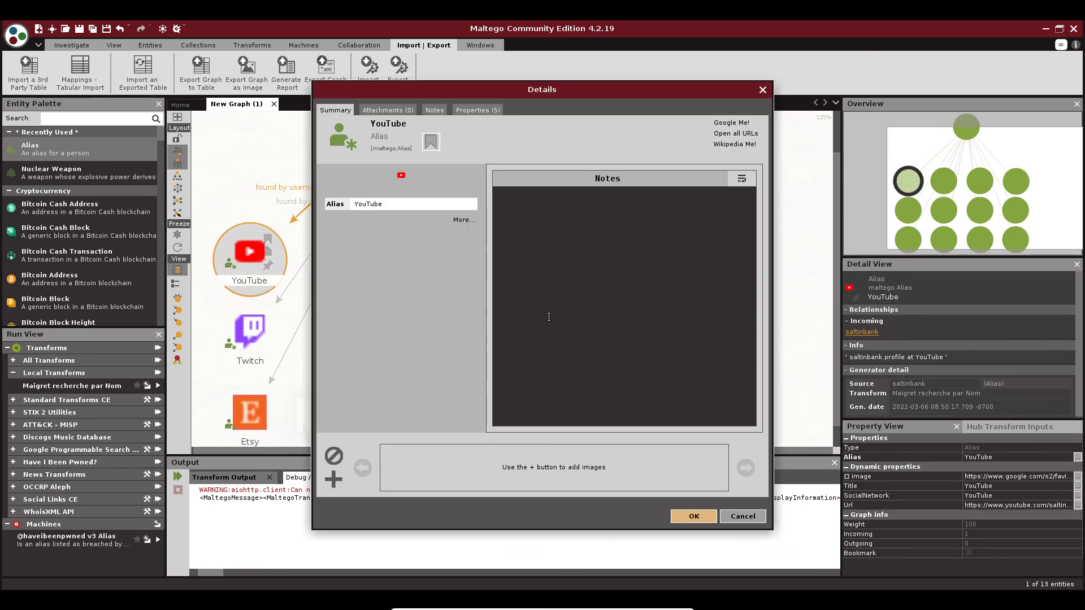
{"action": "left_click", "coordinate": [464, 111]}
{"action": "left_click", "coordinate": [531, 197]}
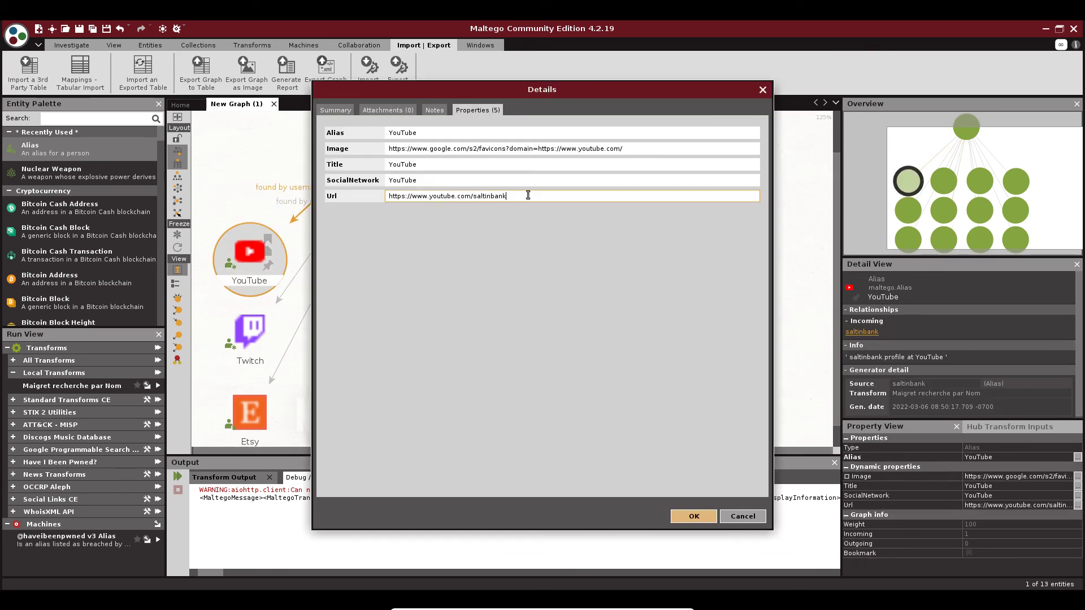
{"action": "left_click_drag", "start_coordinate": [532, 197], "coordinate": [337, 187]}
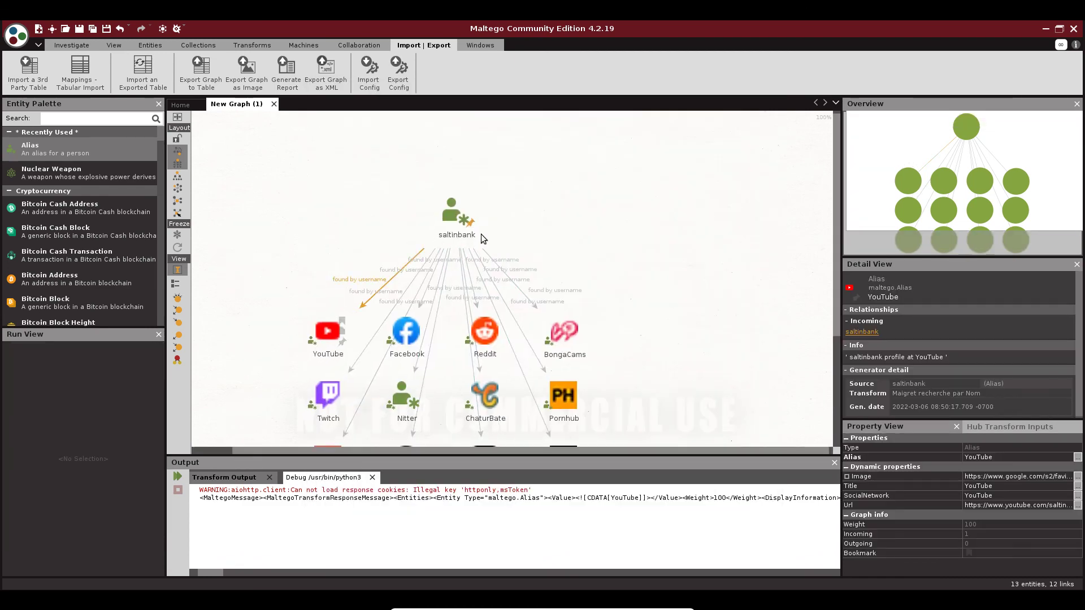
{"action": "scroll", "coordinate": [480, 234], "scroll_direction": "up", "scroll_amount": 5}
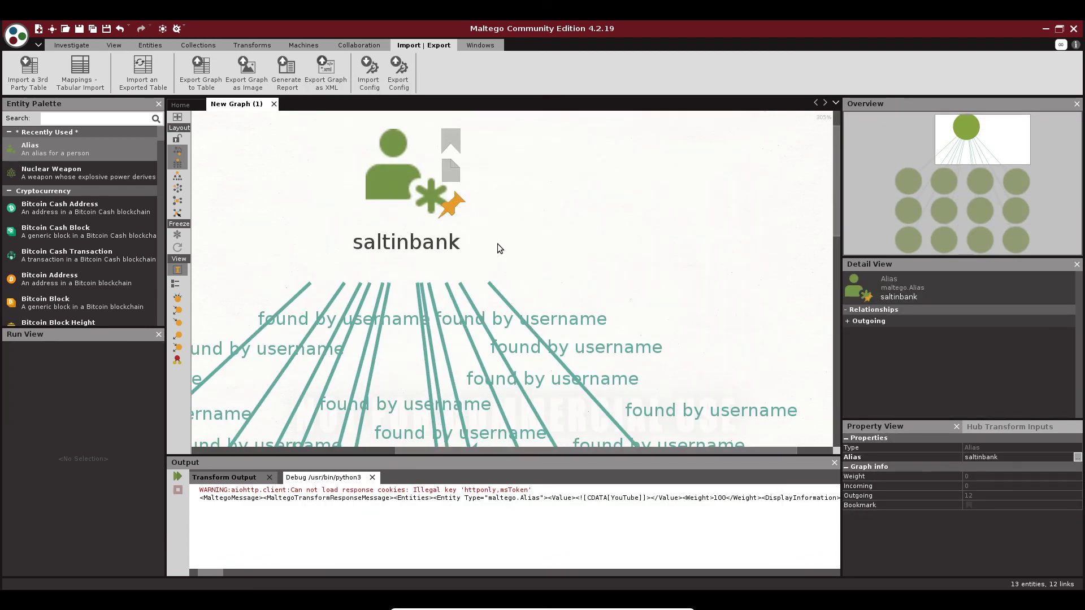
{"action": "left_click", "coordinate": [242, 166]}
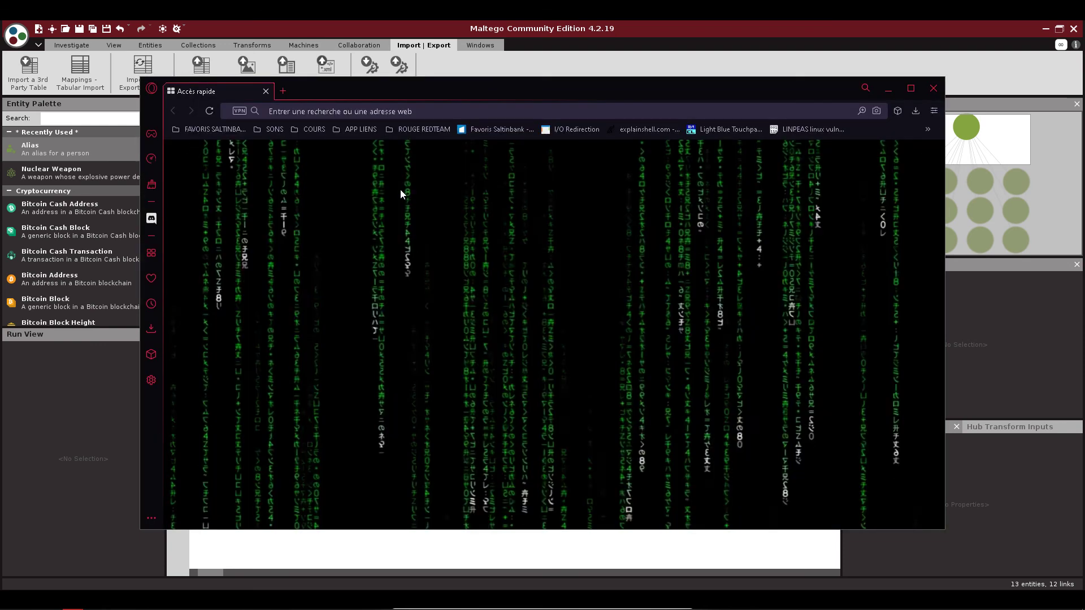
Search Google for 'saltinbank' in Opera and scroll the results
{"action": "left_click", "coordinate": [390, 271]}
{"action": "type", "text": "saltinbank"}
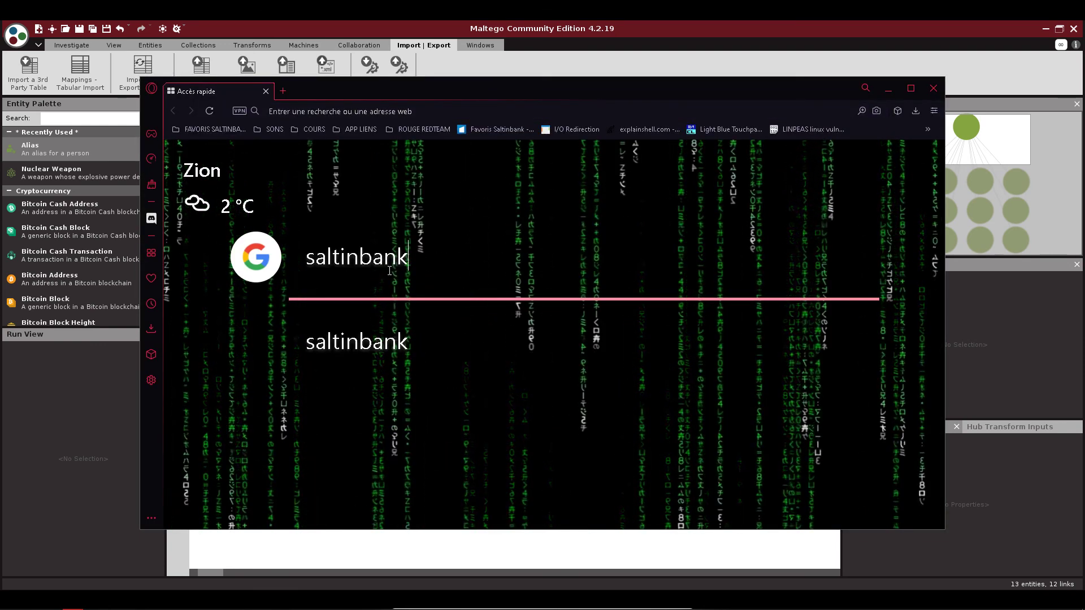
{"action": "key", "text": "Return"}
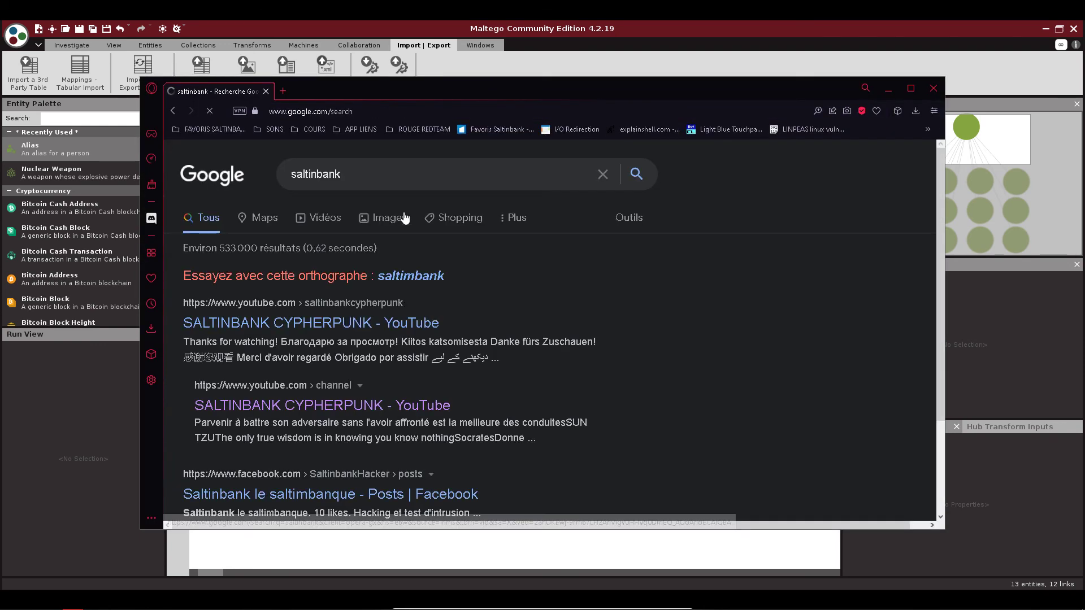
{"action": "scroll", "coordinate": [477, 316], "scroll_direction": "down", "scroll_amount": 10}
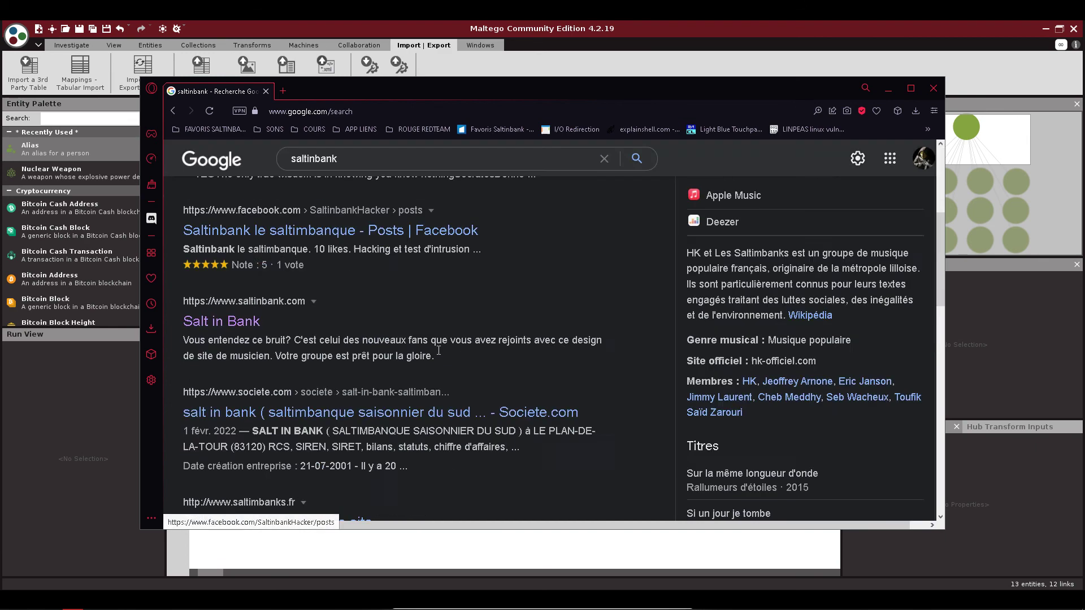
{"action": "scroll", "coordinate": [382, 289], "scroll_direction": "down", "scroll_amount": 4}
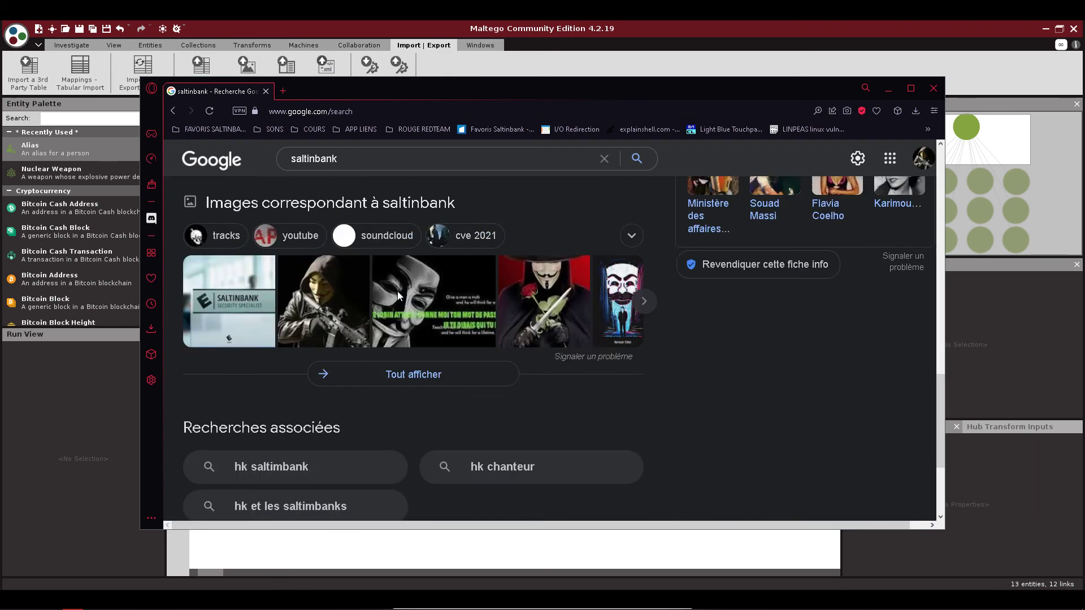
{"action": "scroll", "coordinate": [262, 325], "scroll_direction": "up", "scroll_amount": 2}
Open the 'Saltinbank le saltimbanque' Facebook page from image results and scroll to the CyberChef post
{"action": "left_click", "coordinate": [261, 325]}
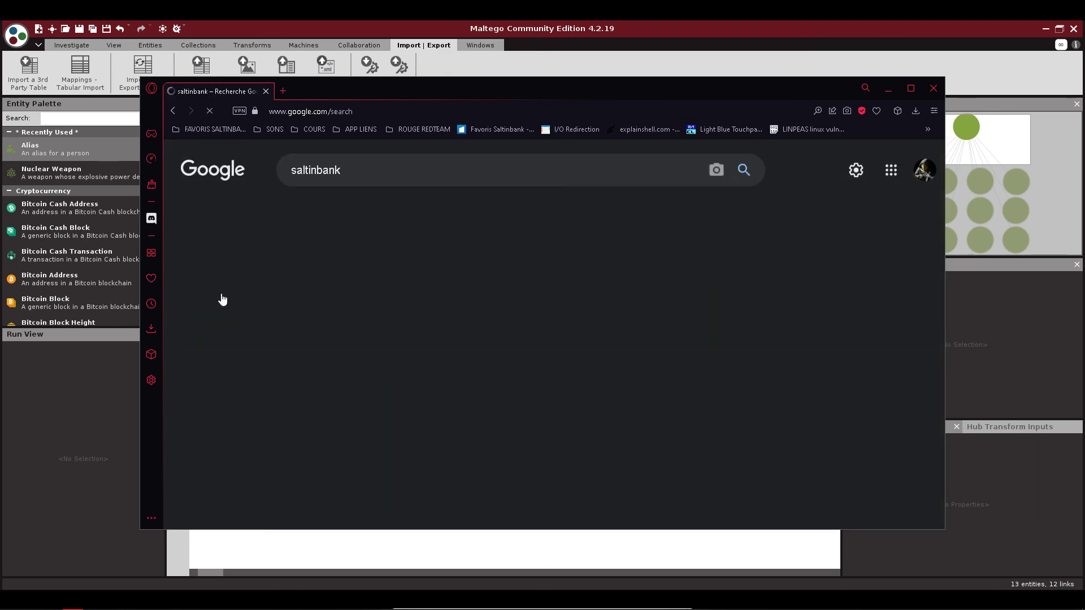
{"action": "left_click", "coordinate": [194, 339]}
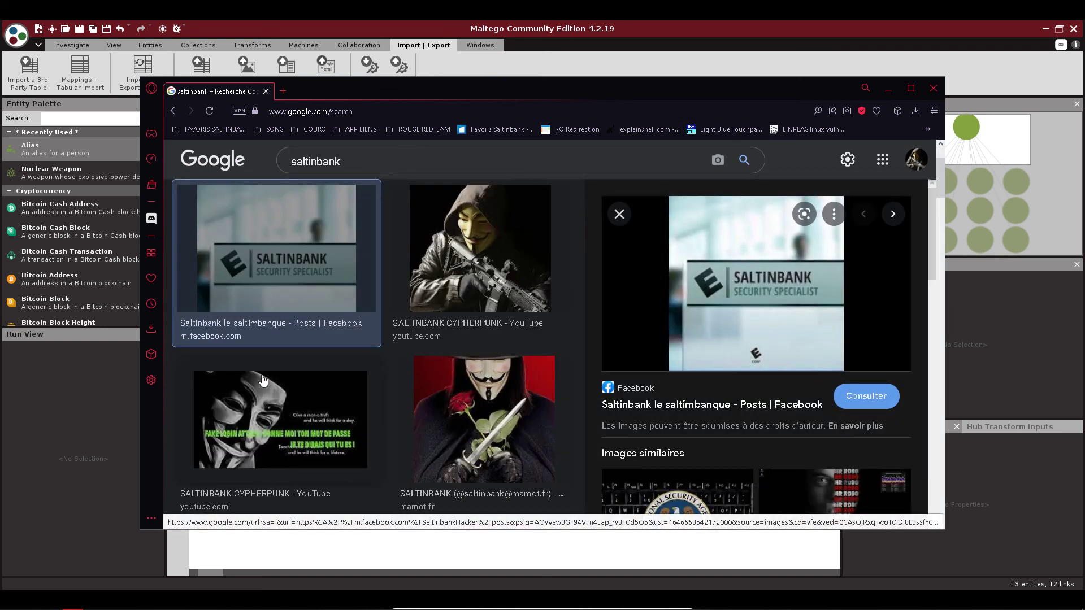
{"action": "left_click", "coordinate": [300, 324]}
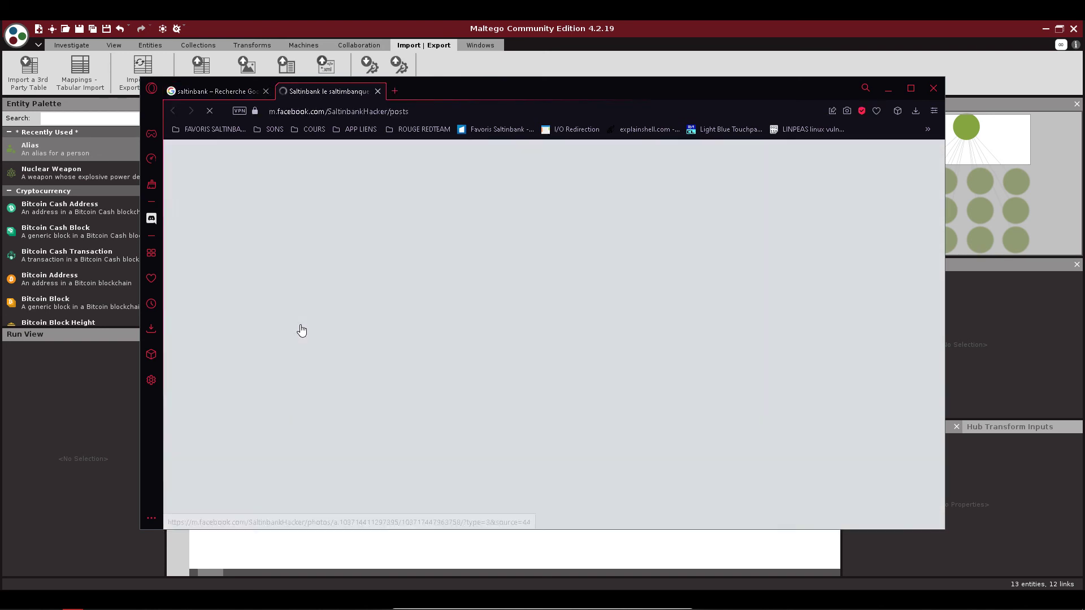
{"action": "scroll", "coordinate": [365, 502], "scroll_direction": "down", "scroll_amount": 2}
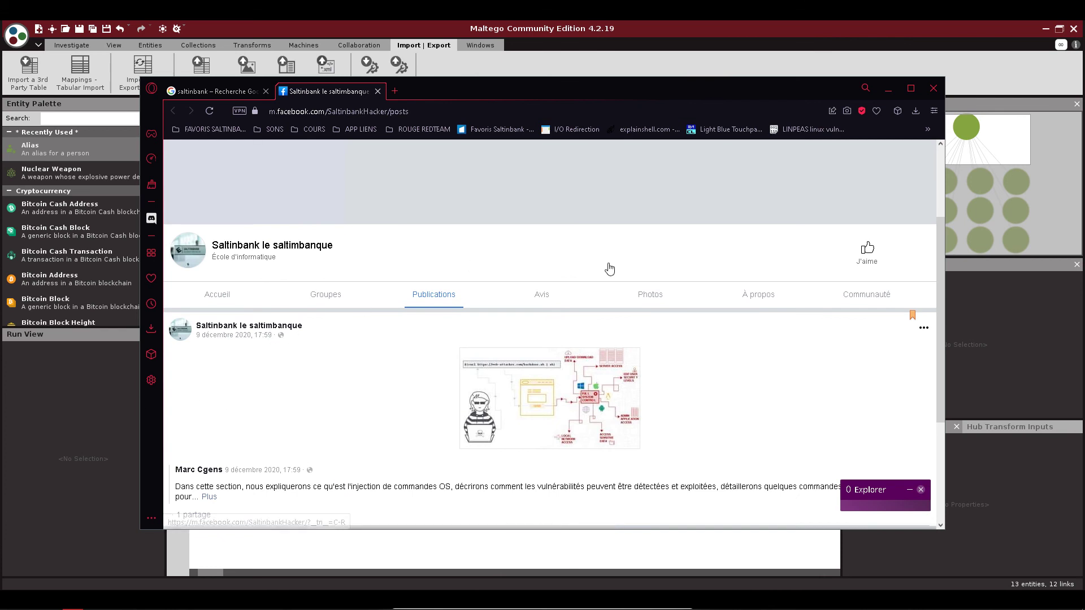
{"action": "scroll", "coordinate": [346, 306], "scroll_direction": "down", "scroll_amount": 3}
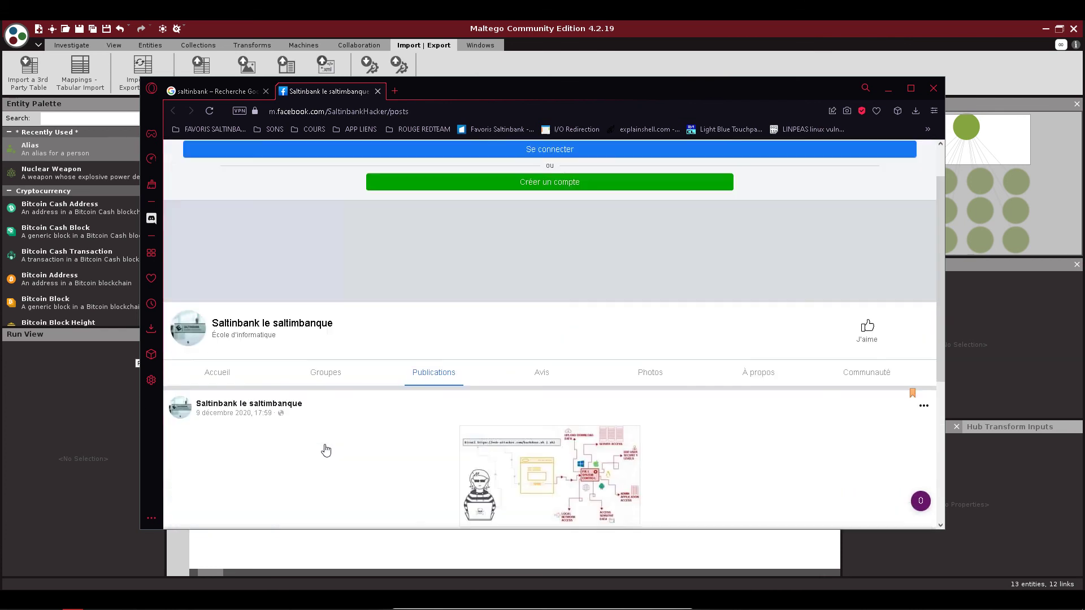
{"action": "scroll", "coordinate": [327, 448], "scroll_direction": "up", "scroll_amount": 5}
{"action": "scroll", "coordinate": [326, 452], "scroll_direction": "down", "scroll_amount": 3}
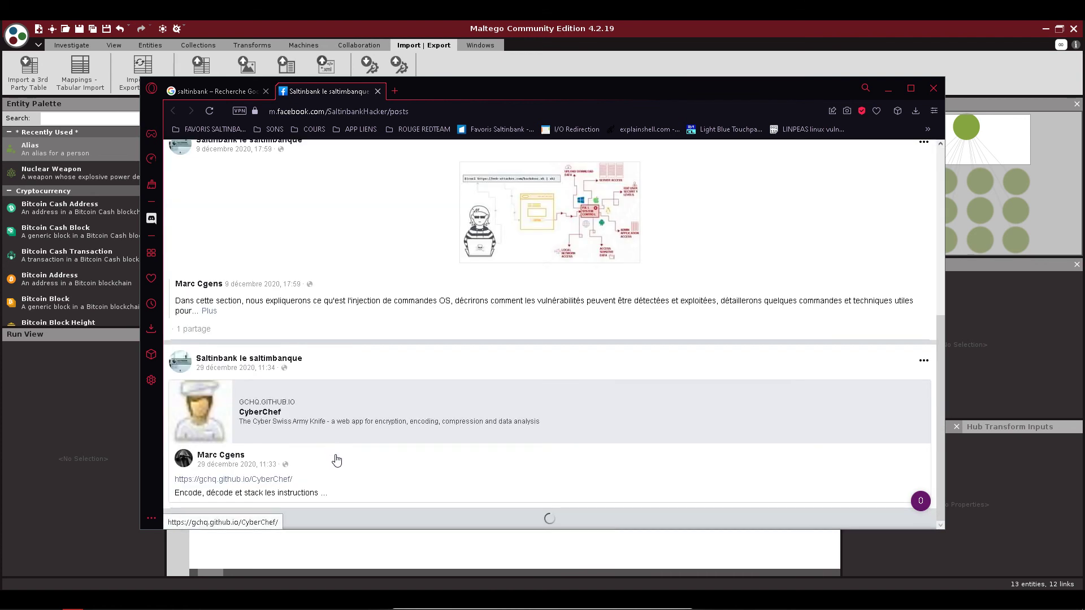
Bring Maltego back, maximise its window, zoom out and box-select all 13 saltinbank graph entities
{"action": "left_click", "coordinate": [131, 538]}
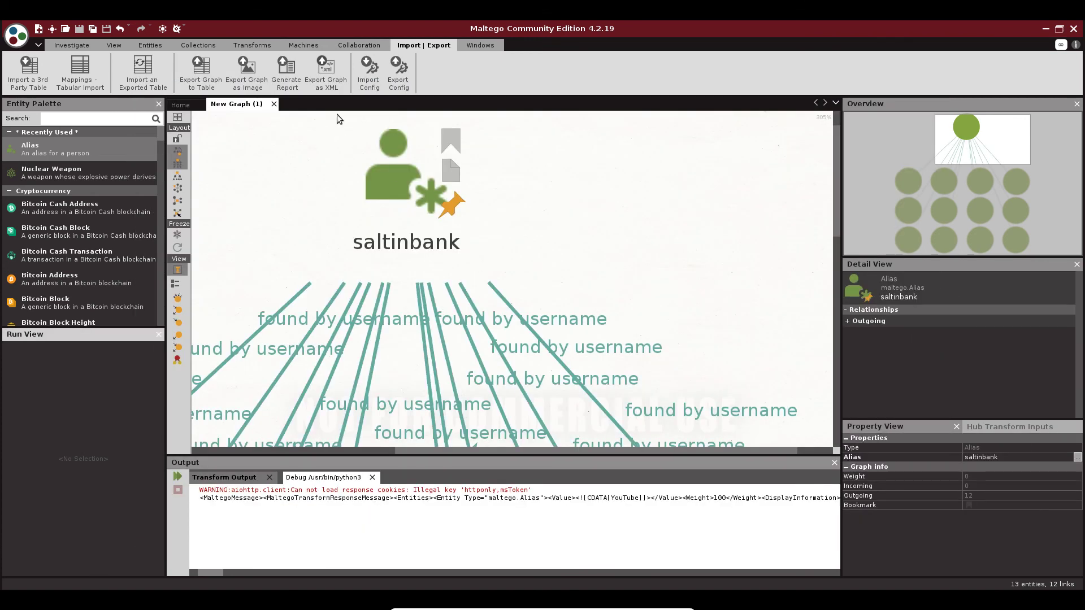
{"action": "left_click", "coordinate": [515, 236]}
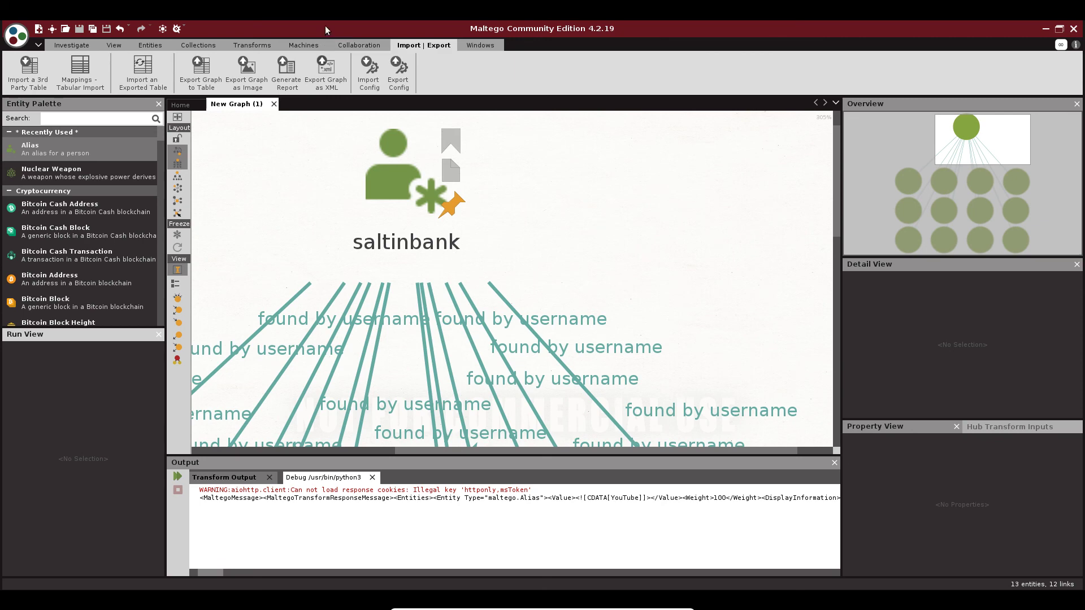
{"action": "left_click_drag", "start_coordinate": [324, 26], "coordinate": [483, 80]}
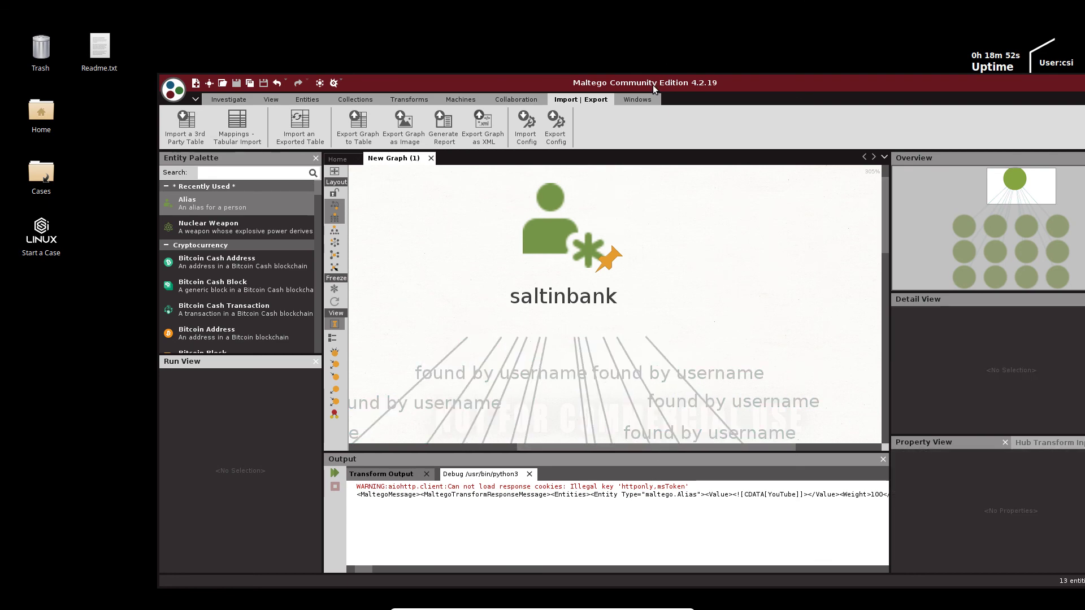
{"action": "left_click_drag", "start_coordinate": [652, 84], "coordinate": [623, 40]}
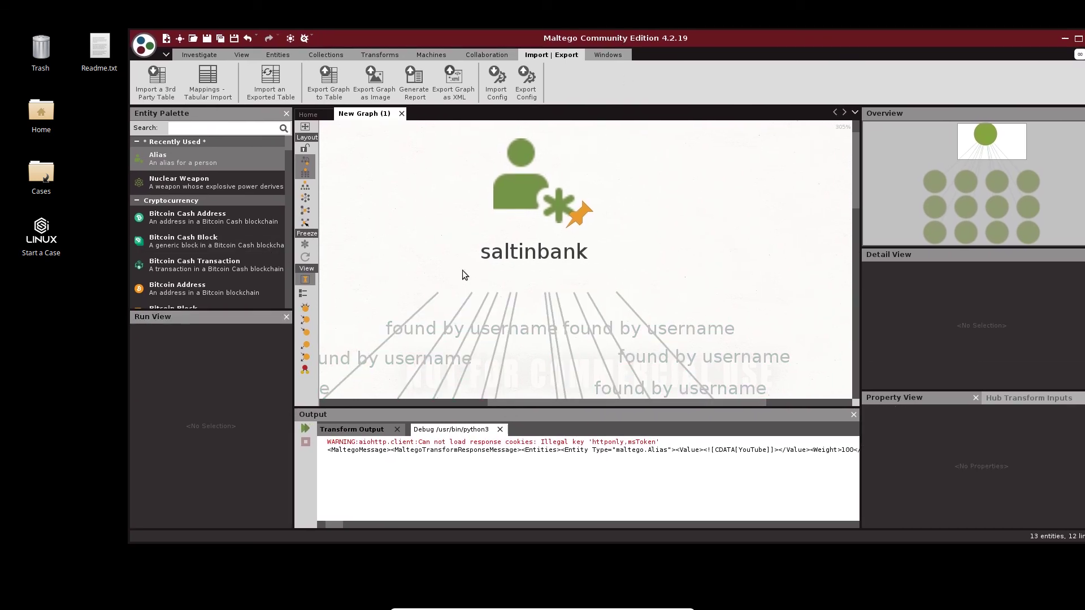
{"action": "double_click", "coordinate": [542, 39]}
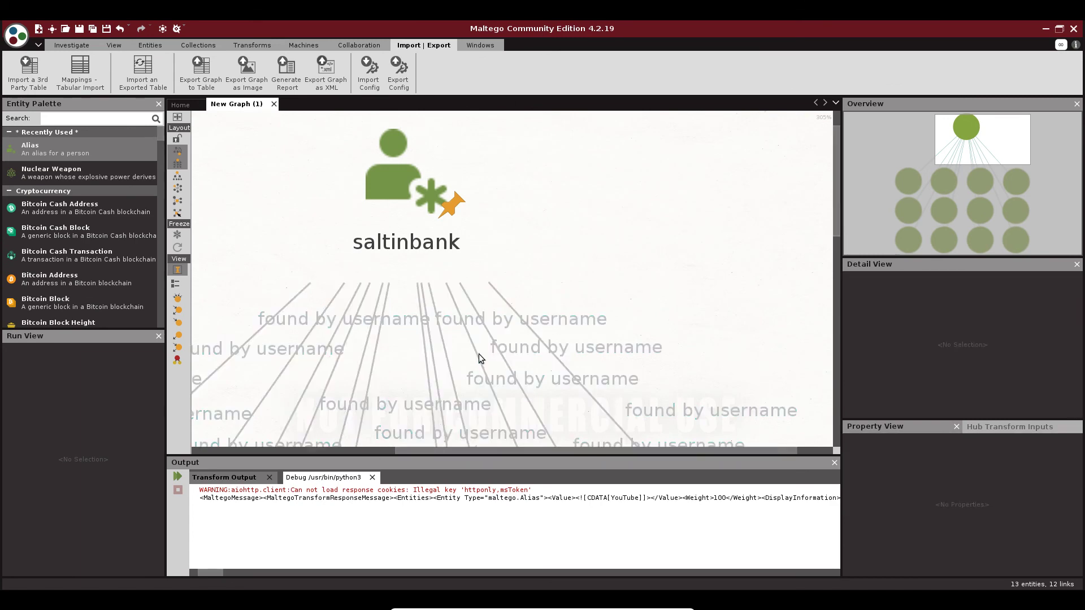
{"action": "scroll", "coordinate": [477, 339], "scroll_direction": "down", "scroll_amount": 5}
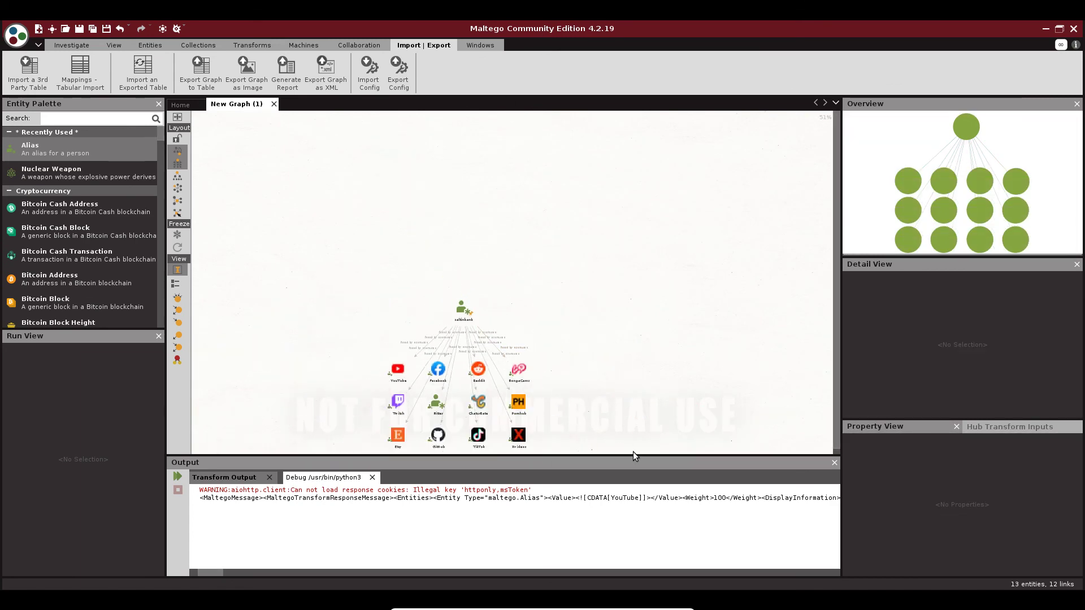
{"action": "left_click_drag", "start_coordinate": [640, 453], "coordinate": [253, 294]}
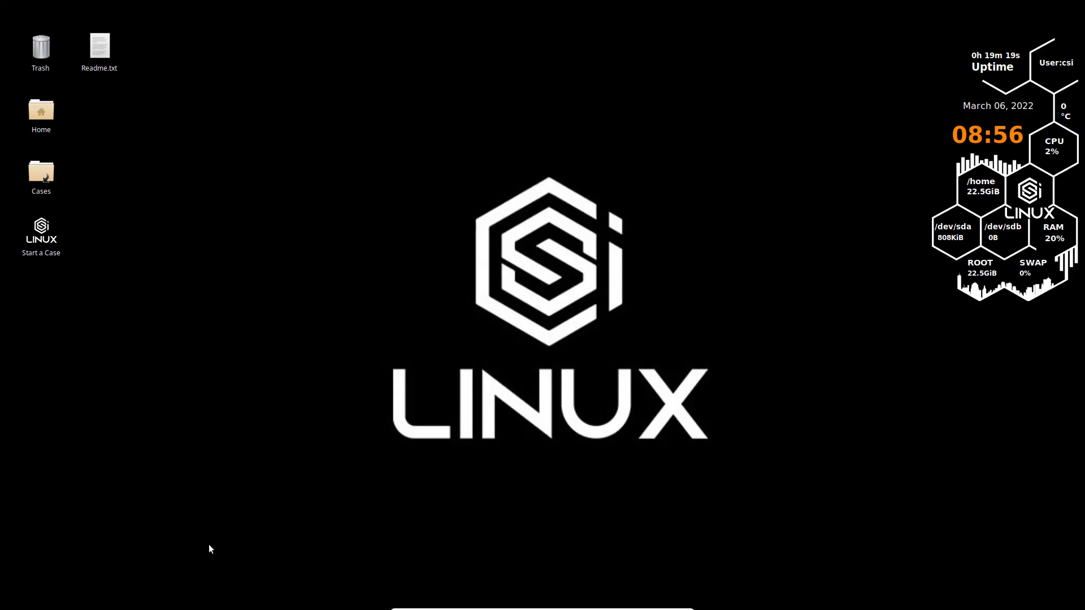
With Maltego closed, reveal the bottom dock to bring up the CSI Gateway launcher
{"action": "mouse_move", "coordinate": [162, 608]}
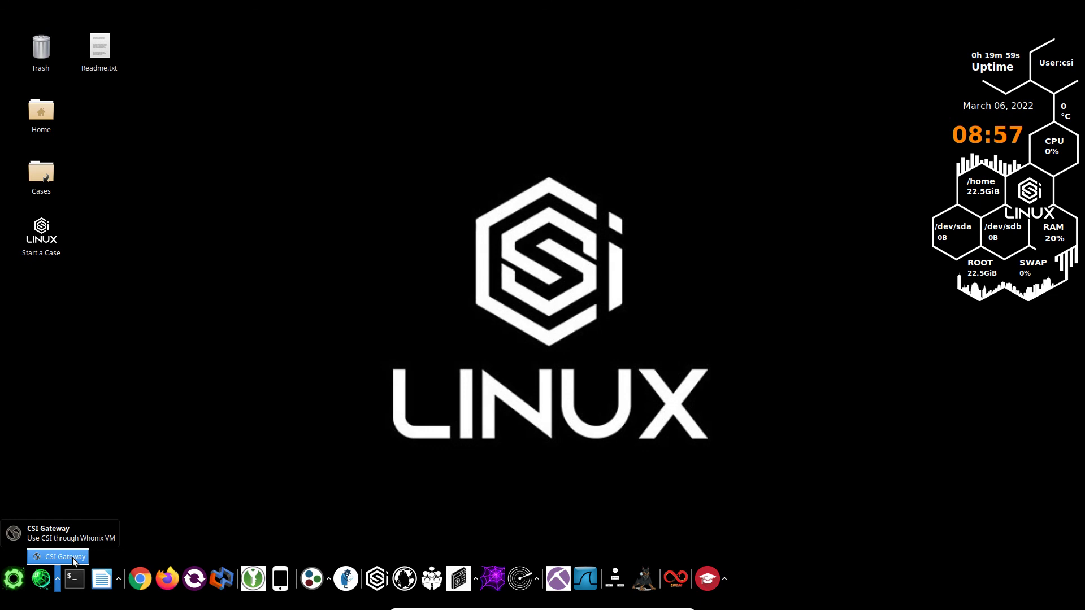
Launch CSI TorVPN from the dock and enter the sudo password
{"action": "left_click", "coordinate": [219, 419]}
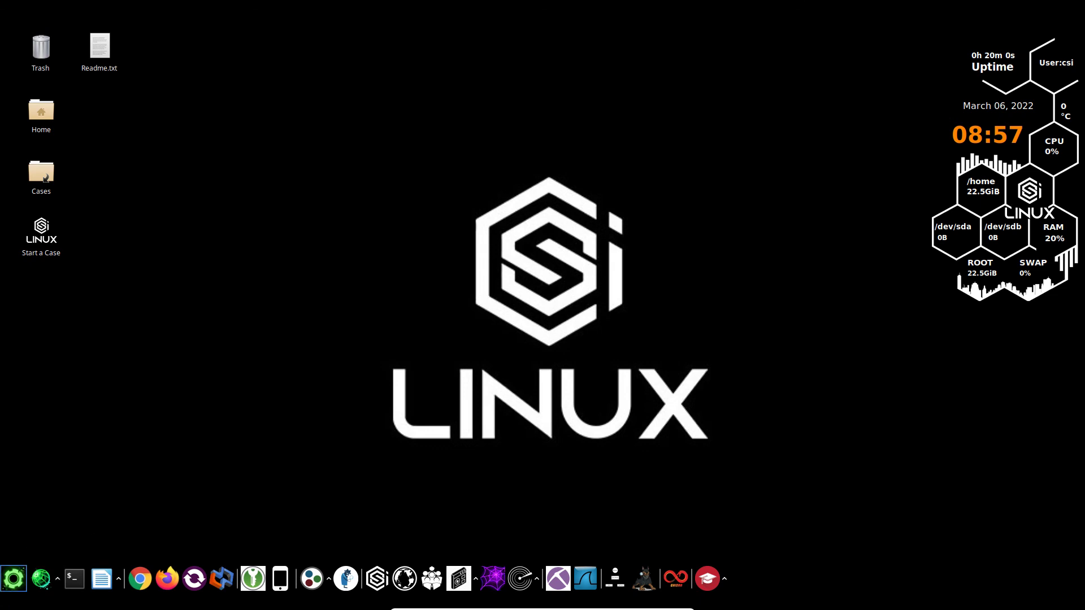
{"action": "left_click", "coordinate": [47, 582]}
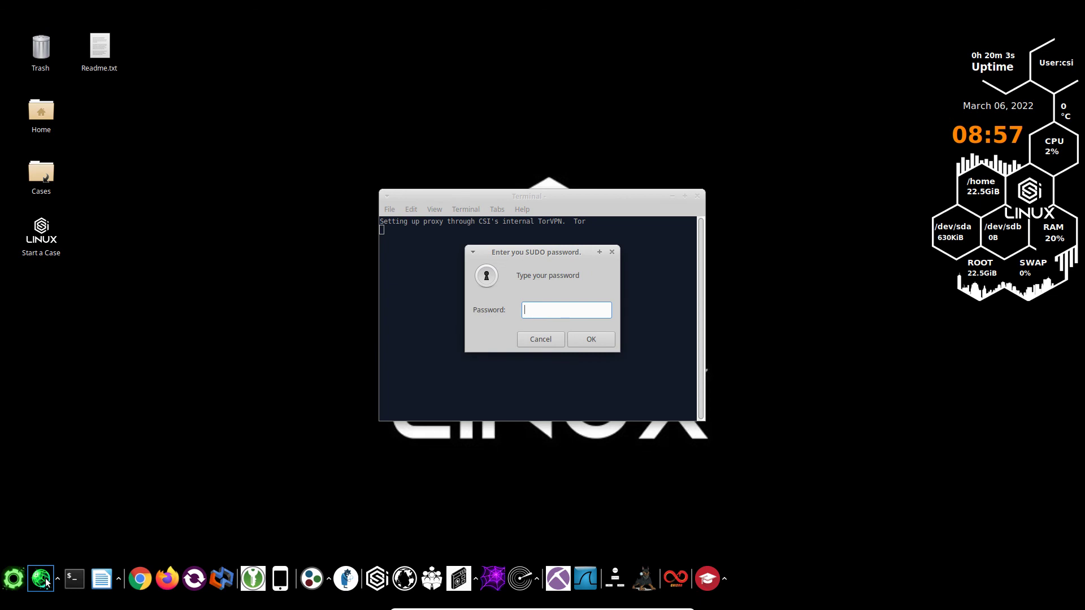
{"action": "type", "text": "••••••••"}
{"action": "key", "text": "Return"}
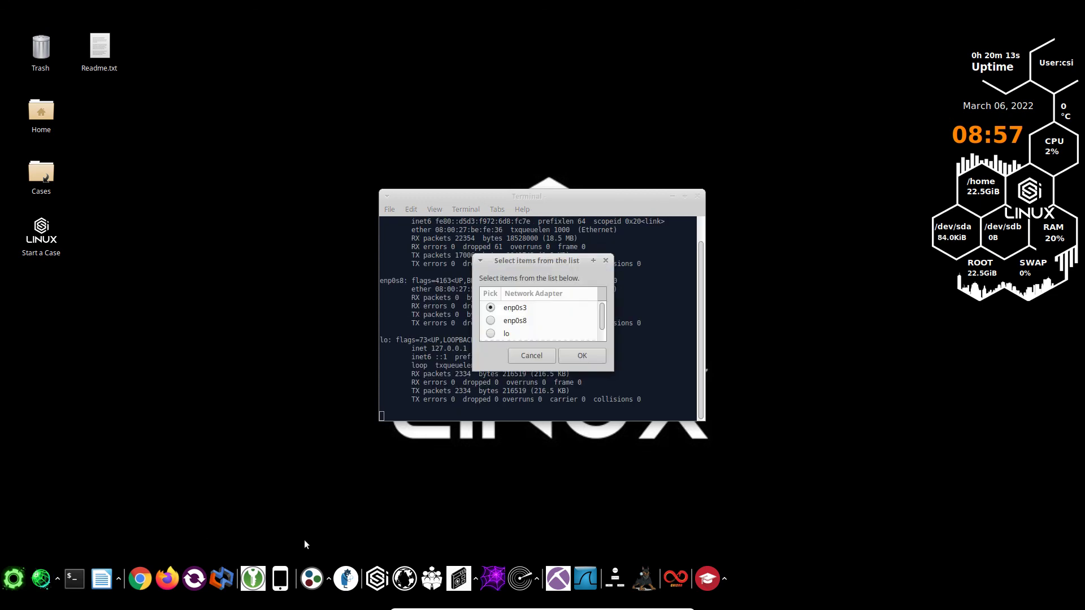
Check the network connections menu to identify the active adapter
{"action": "mouse_move", "coordinate": [871, 2]}
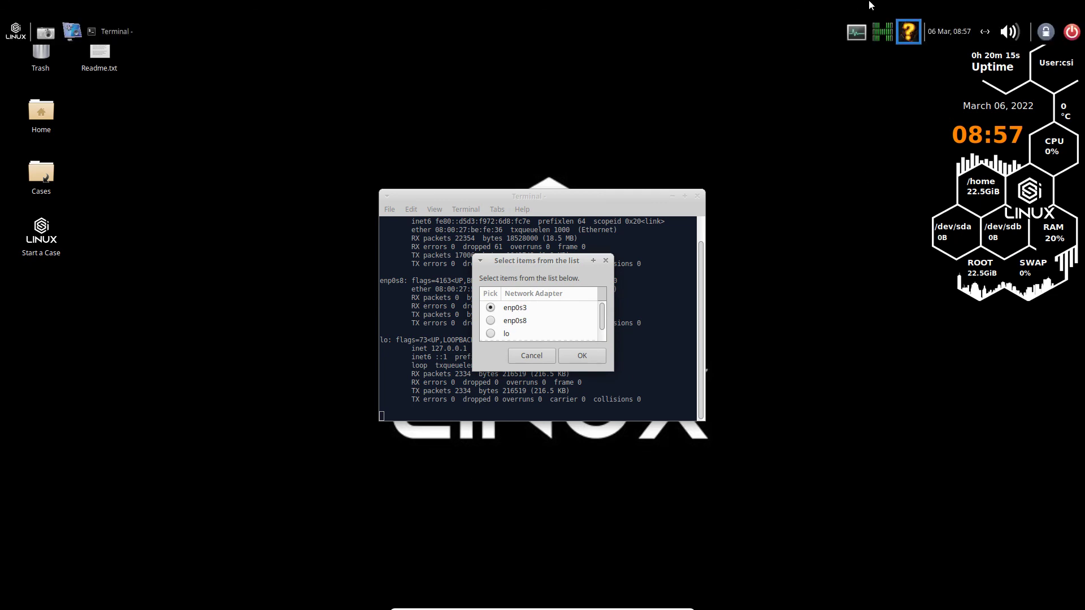
{"action": "left_click", "coordinate": [995, 31]}
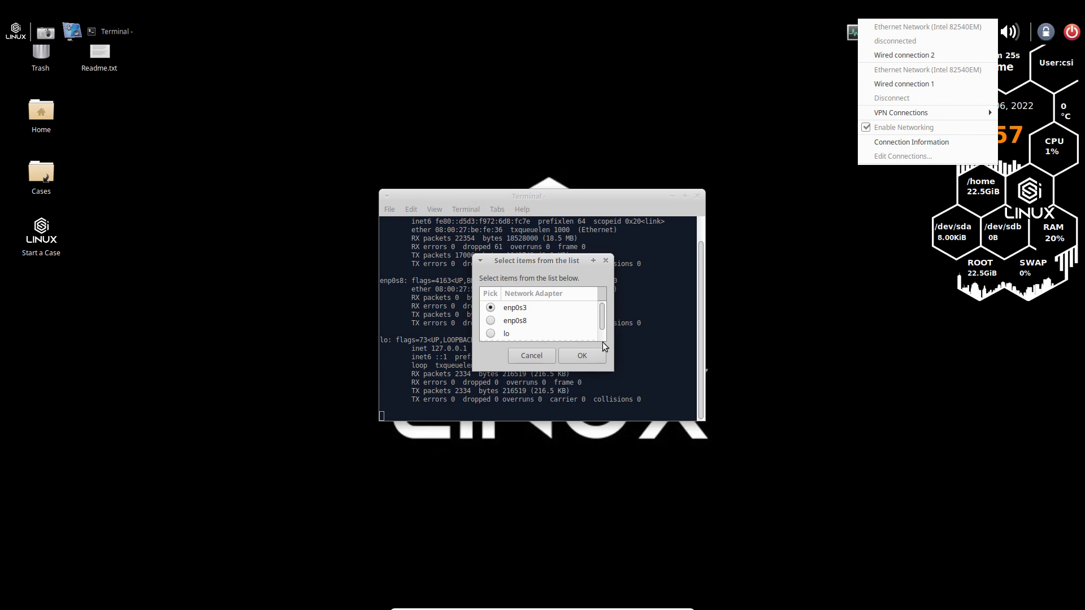
{"action": "left_click", "coordinate": [604, 327]}
{"action": "left_click_drag", "start_coordinate": [603, 323], "coordinate": [603, 301]}
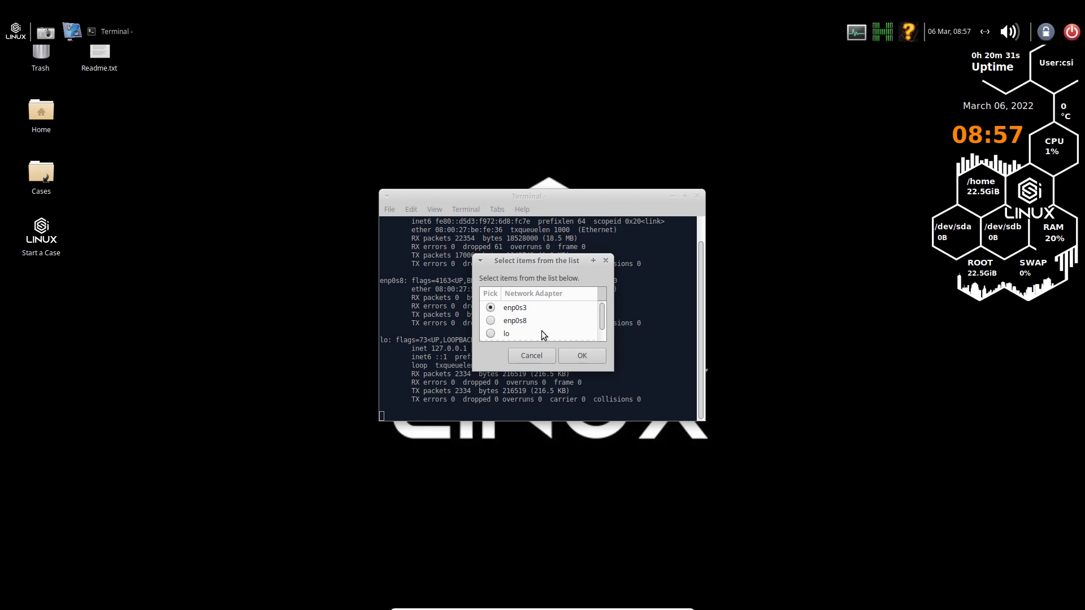
Select adapter enp0s3 (192.168.1.11) and choose CSI TorVPN On
{"action": "left_click", "coordinate": [583, 356]}
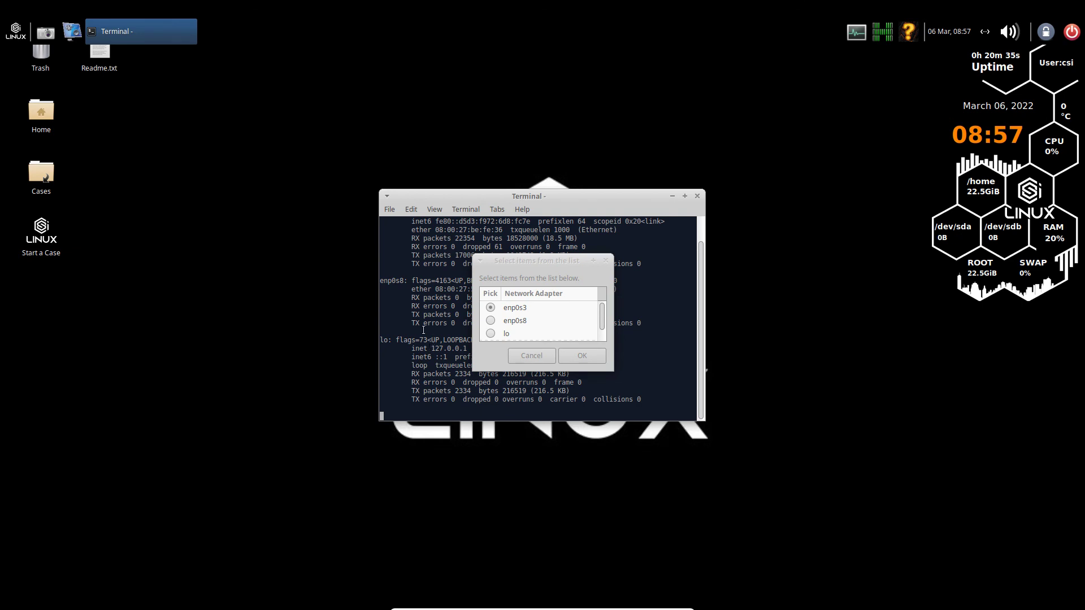
{"action": "left_click_drag", "start_coordinate": [462, 194], "coordinate": [266, 191]}
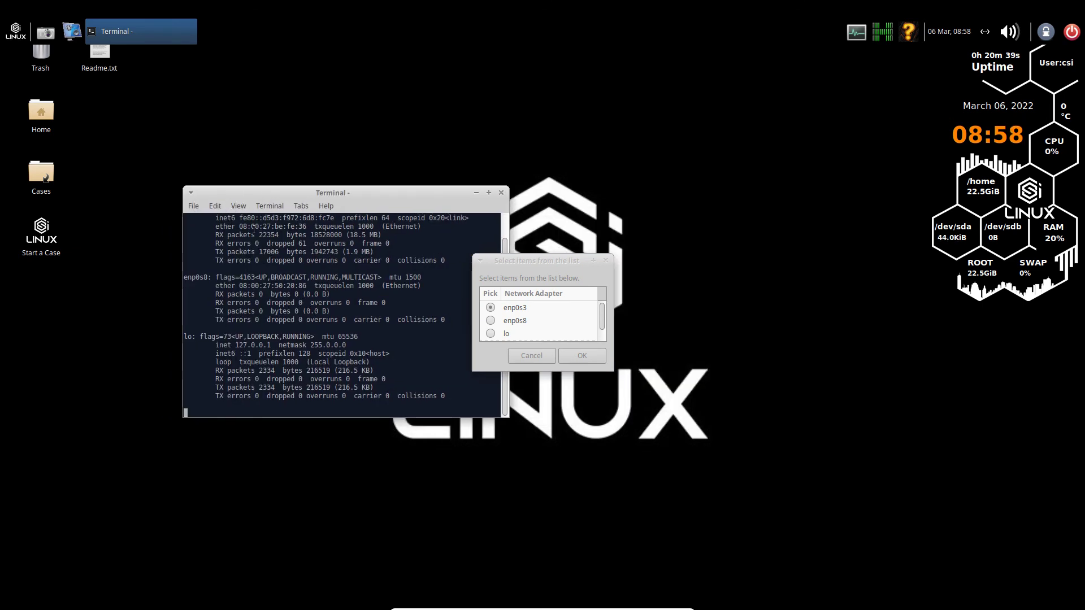
{"action": "left_click", "coordinate": [548, 261]}
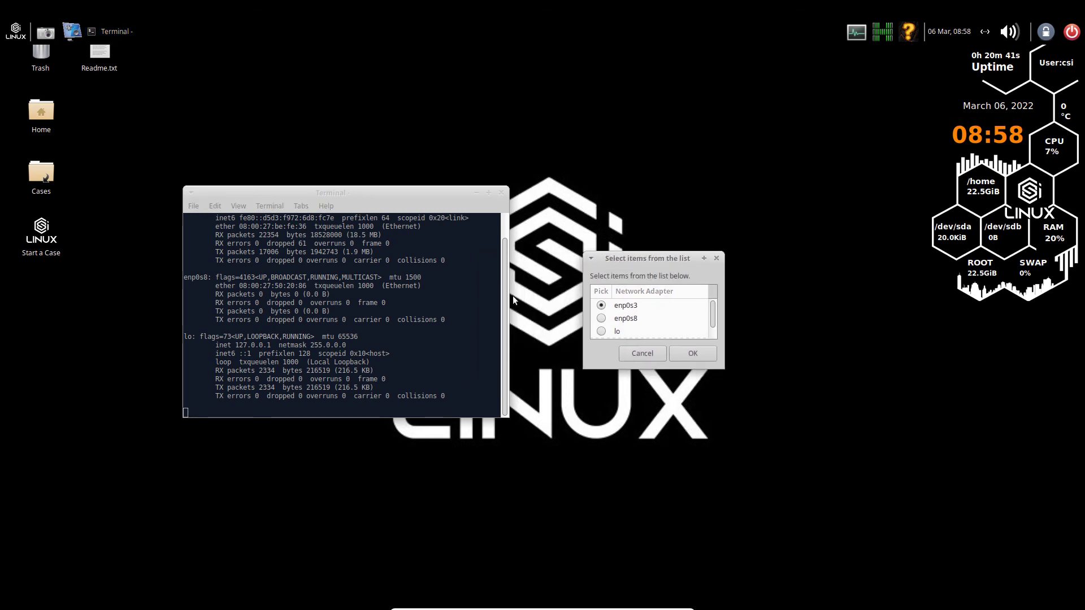
{"action": "left_click_drag", "start_coordinate": [505, 280], "coordinate": [505, 241]}
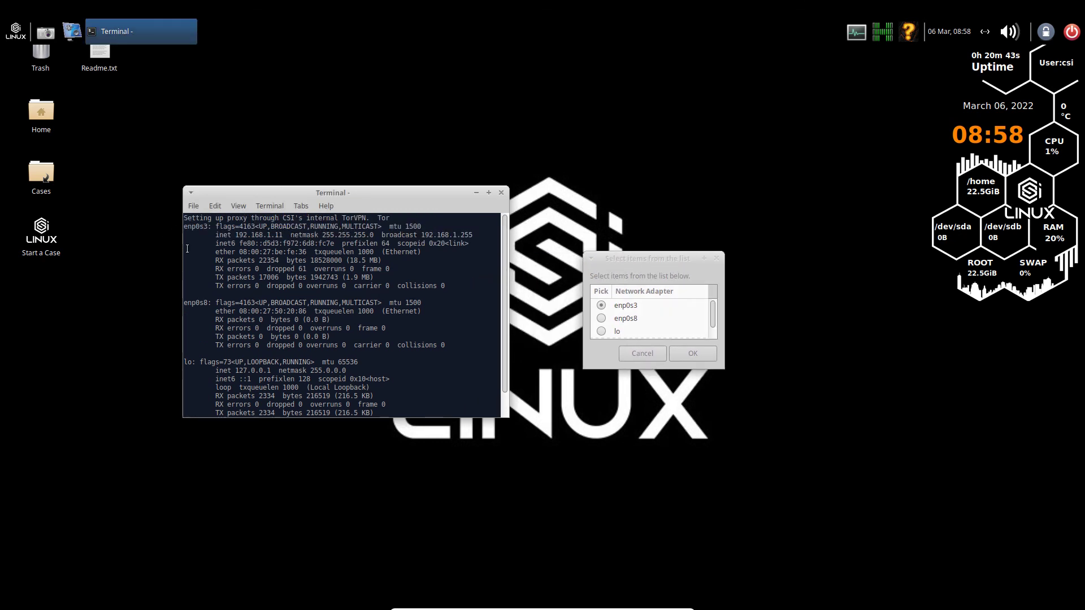
{"action": "left_click_drag", "start_coordinate": [217, 237], "coordinate": [284, 236]}
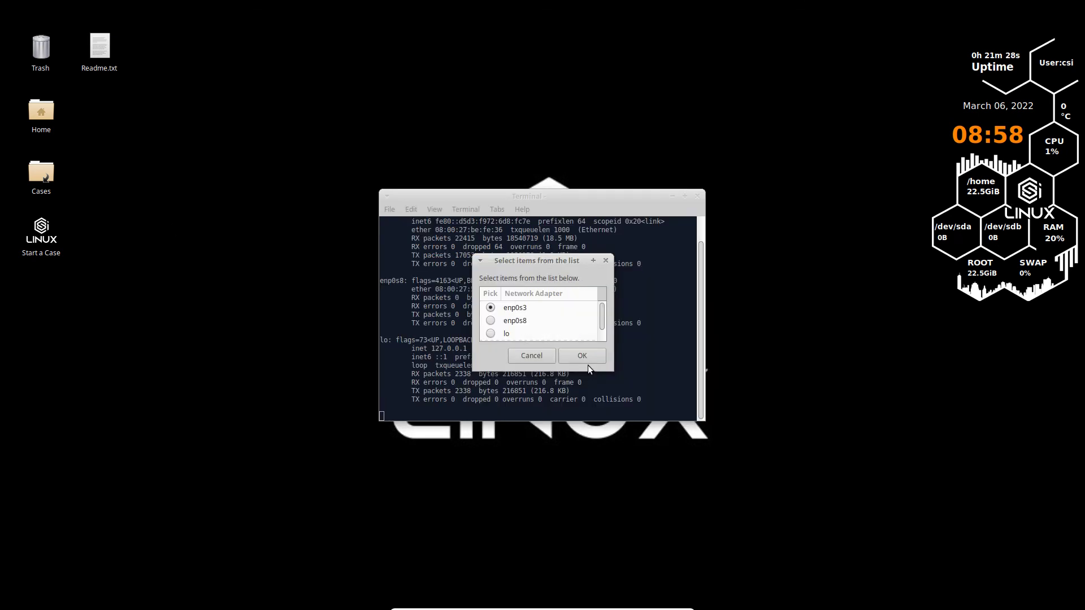
{"action": "left_click", "coordinate": [588, 361]}
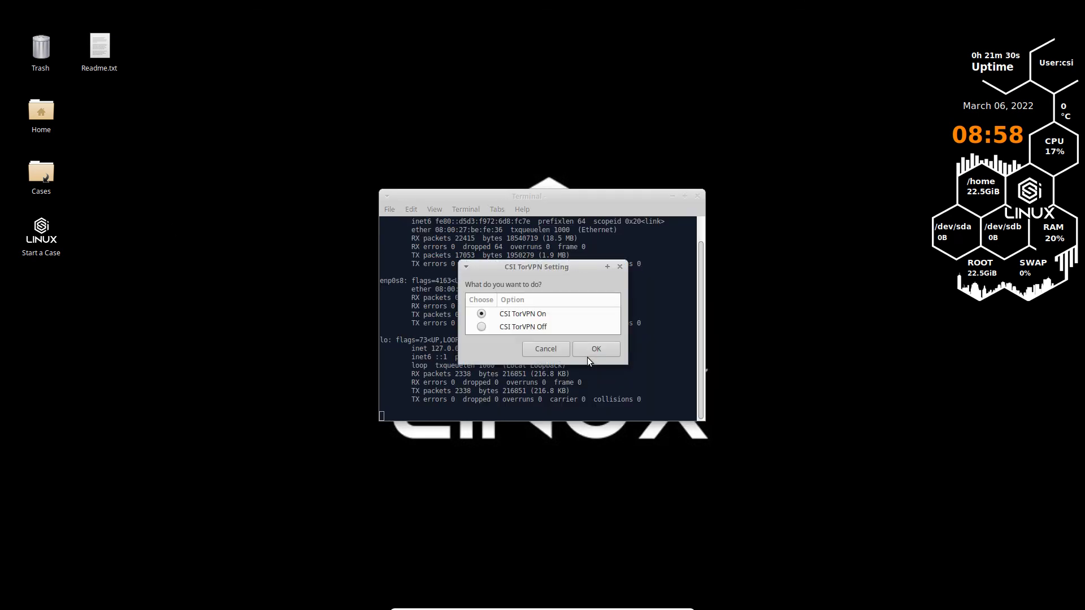
{"action": "left_click", "coordinate": [590, 351]}
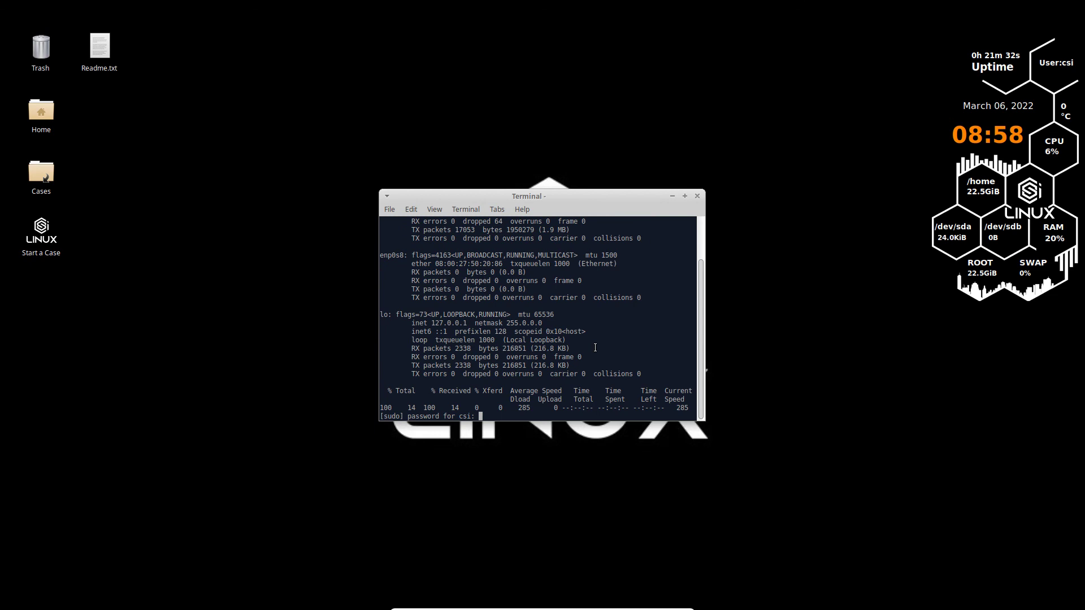
Submit the sudo password, verify the Amsterdam Tor exit IP, then start a Firefox address entry
{"action": "key", "text": "Return"}
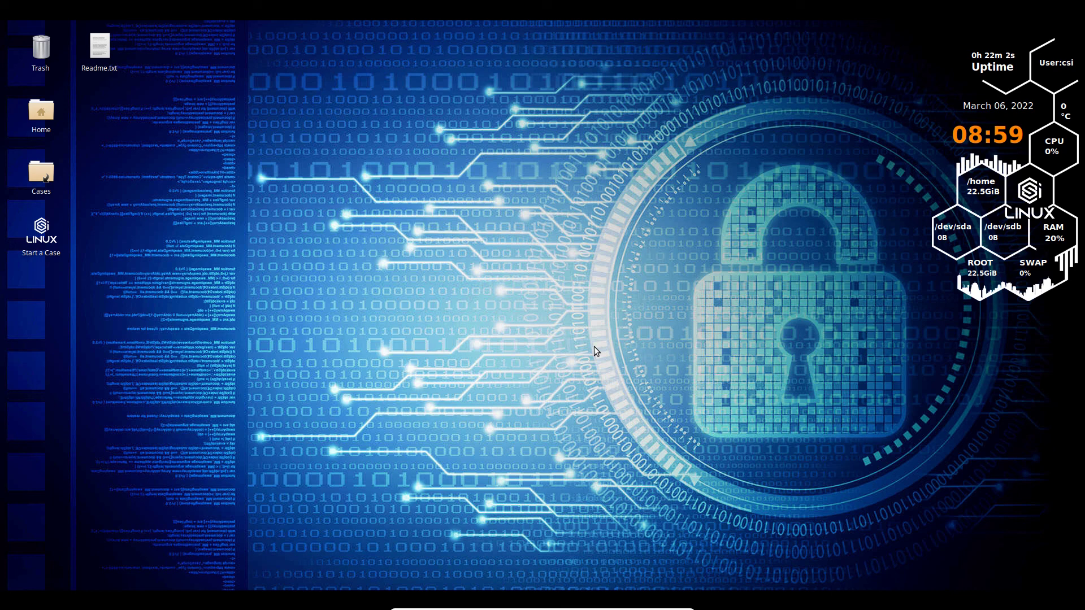
{"action": "mouse_move", "coordinate": [537, 609]}
{"action": "mouse_move", "coordinate": [913, 2]}
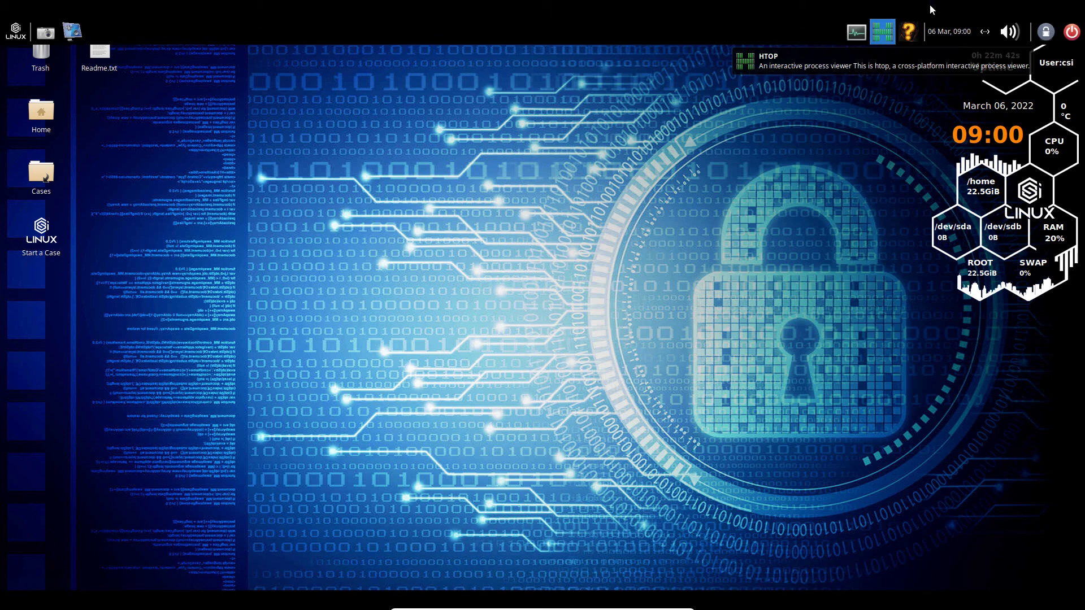
{"action": "left_click", "coordinate": [908, 31]}
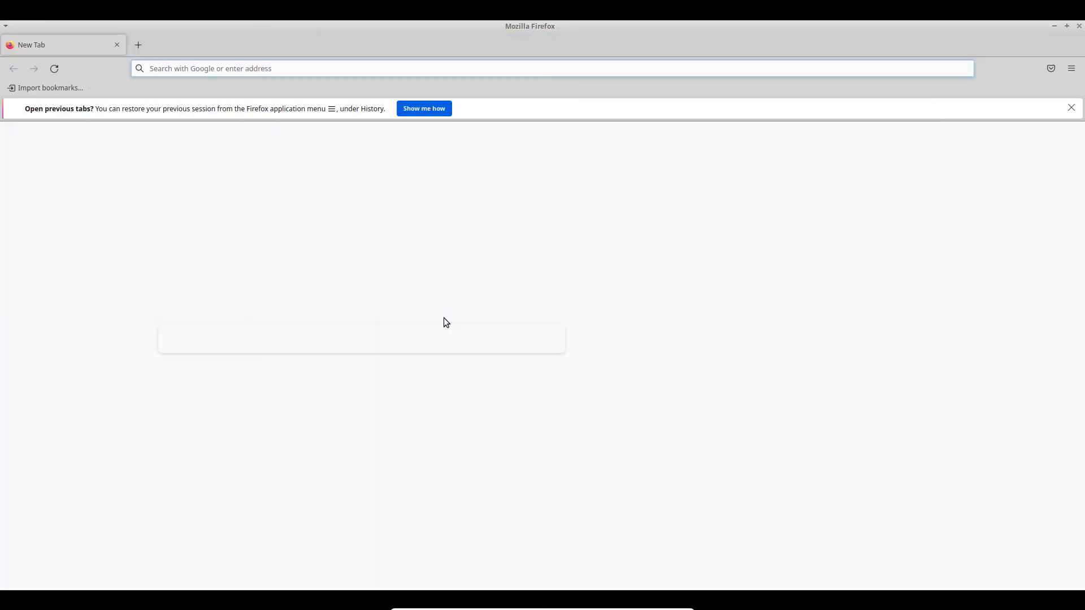
{"action": "left_click", "coordinate": [236, 64]}
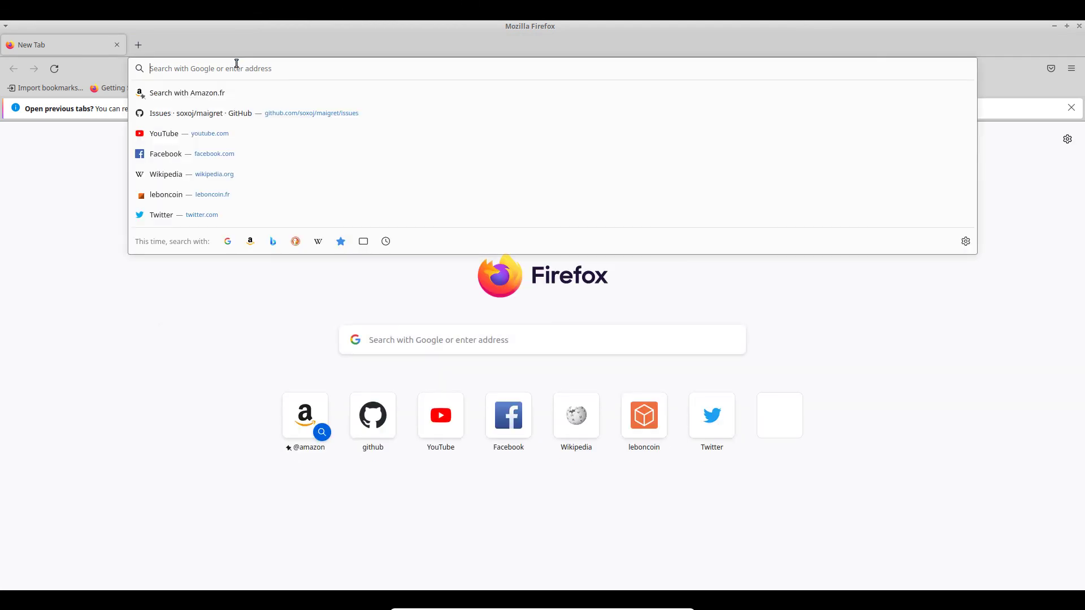